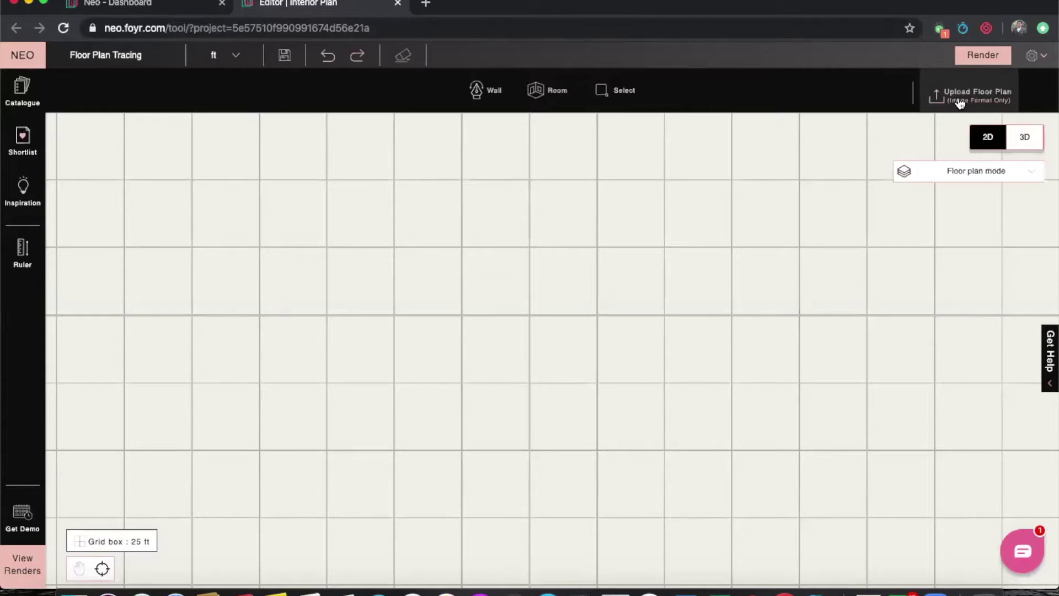
left_click(960, 103)
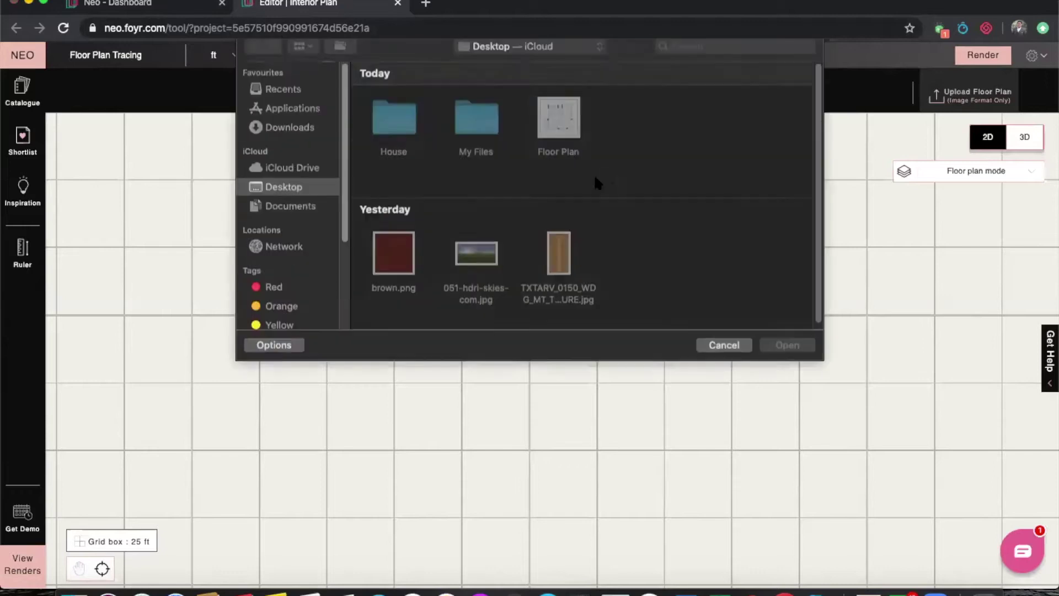
left_click(568, 136)
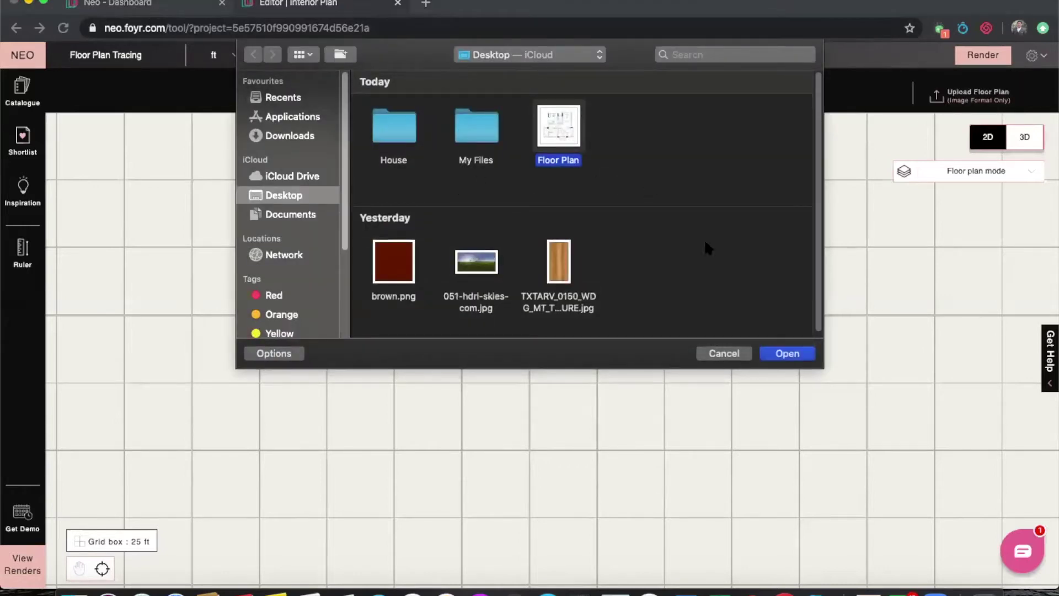
left_click(780, 354)
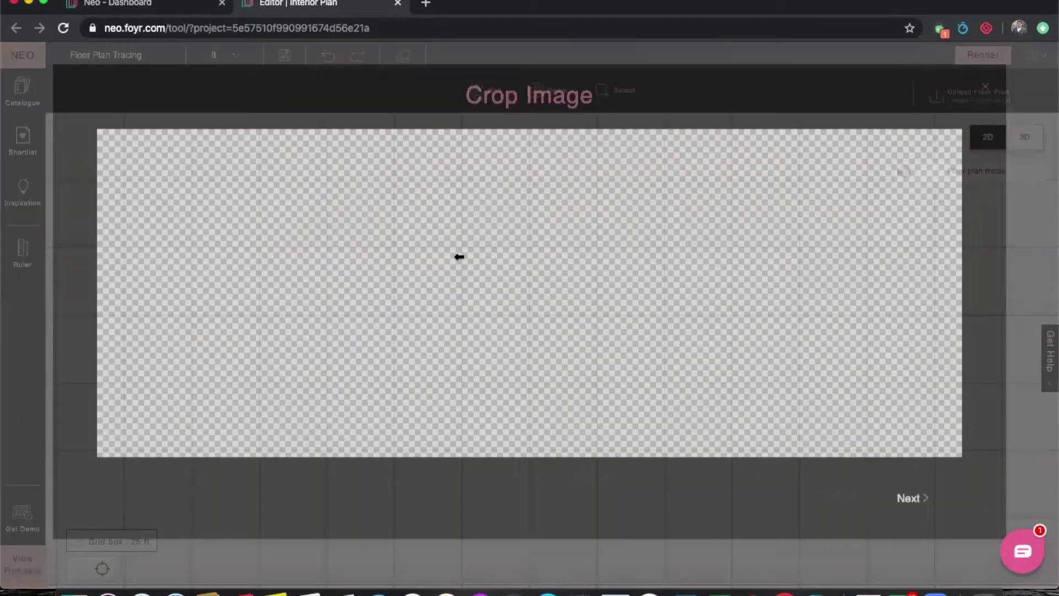
scroll(556, 263, "down", 2)
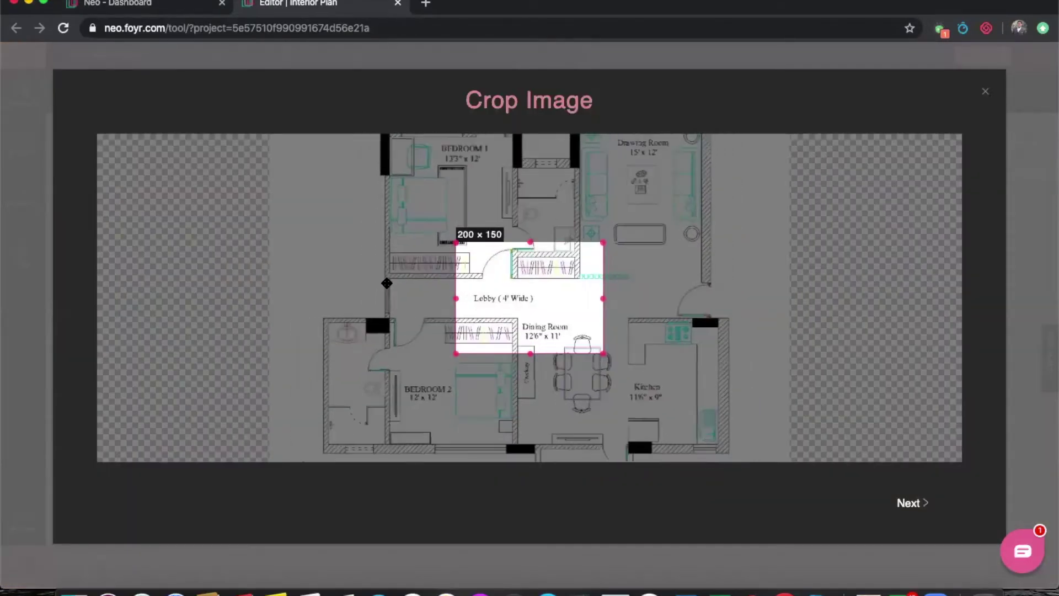
scroll(394, 288, "down", 1)
scroll(473, 332, "down", 1)
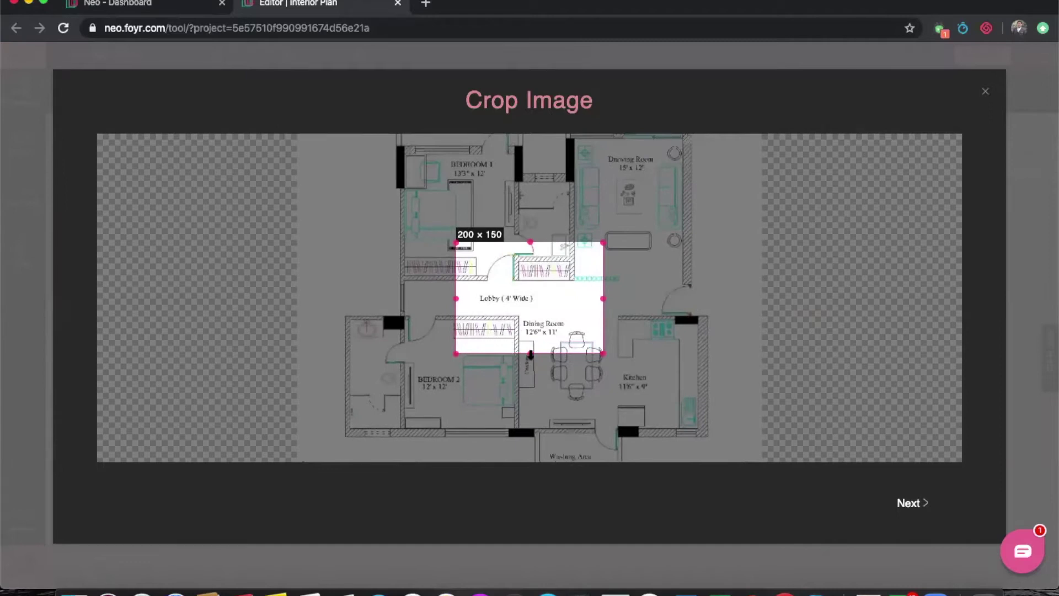
scroll(538, 343, "down", 2)
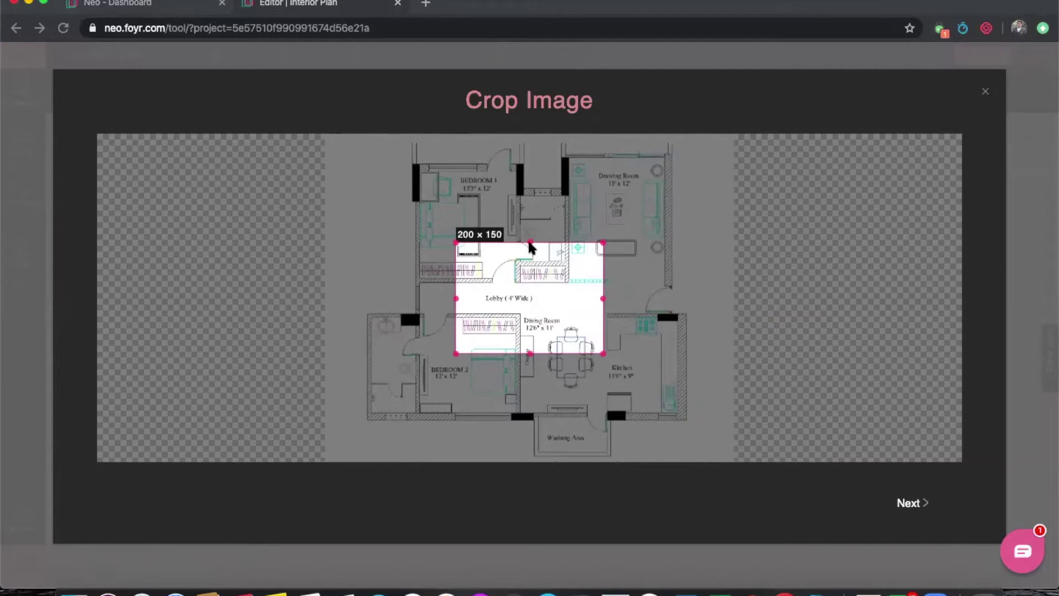
left_click_drag(529, 243, 542, 143)
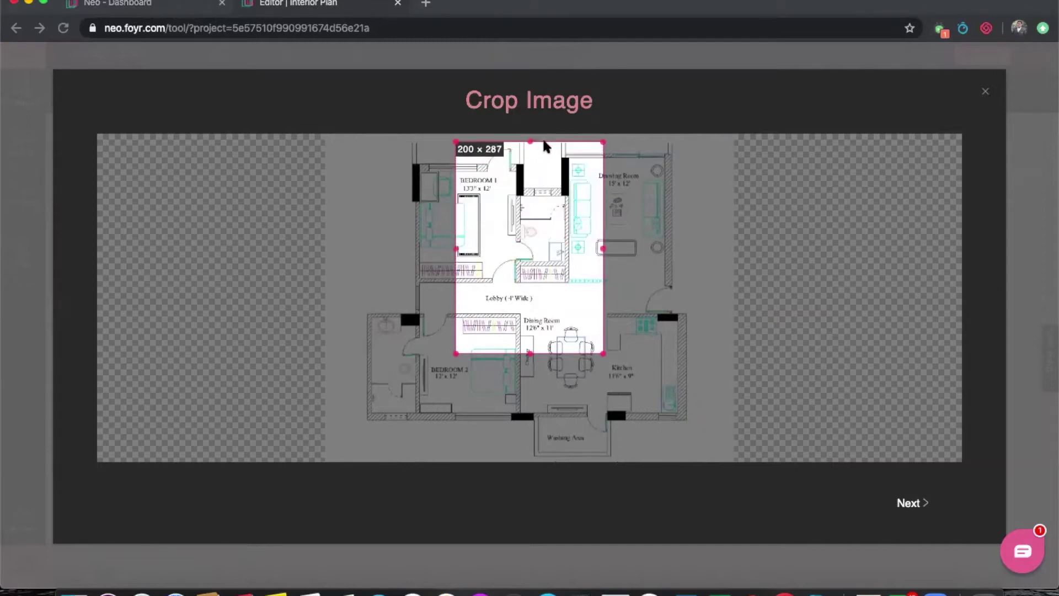
left_click(987, 94)
Step: Upload the Floor Plan image from the Desktop folder as the floor plan
left_click(977, 97)
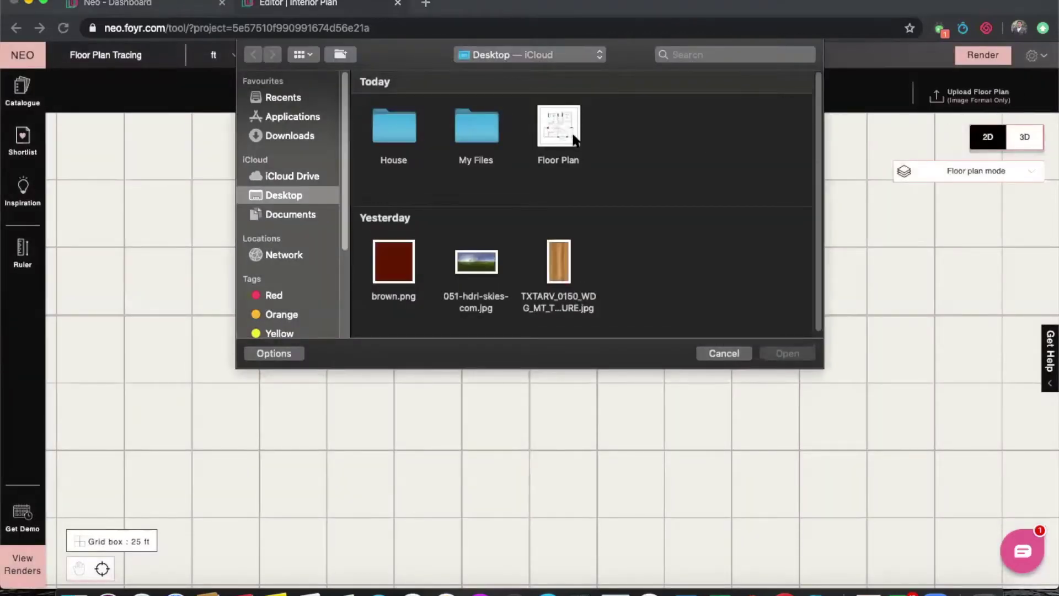
left_click(563, 138)
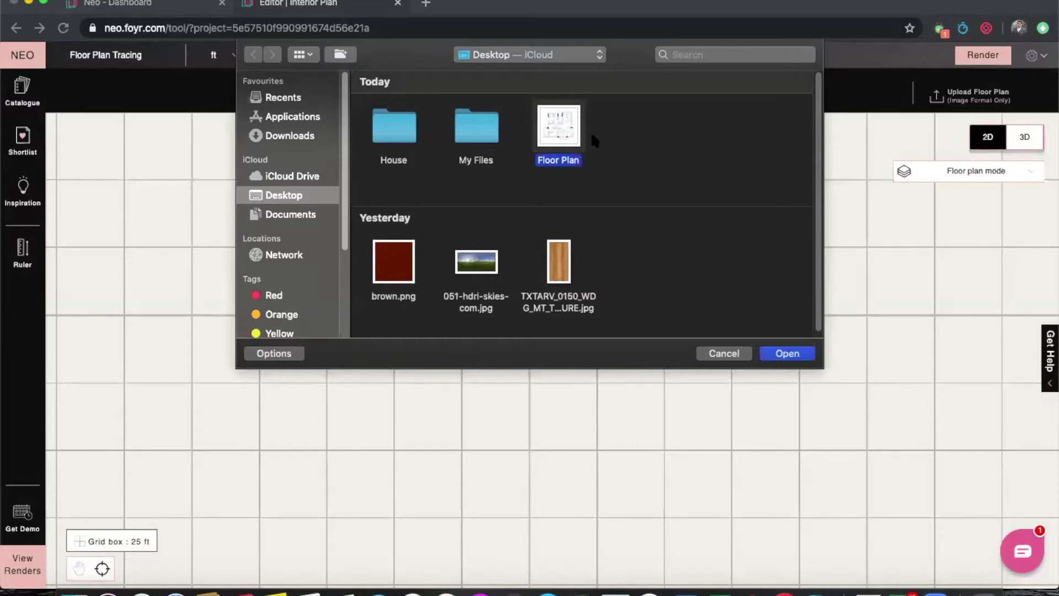
left_click(770, 354)
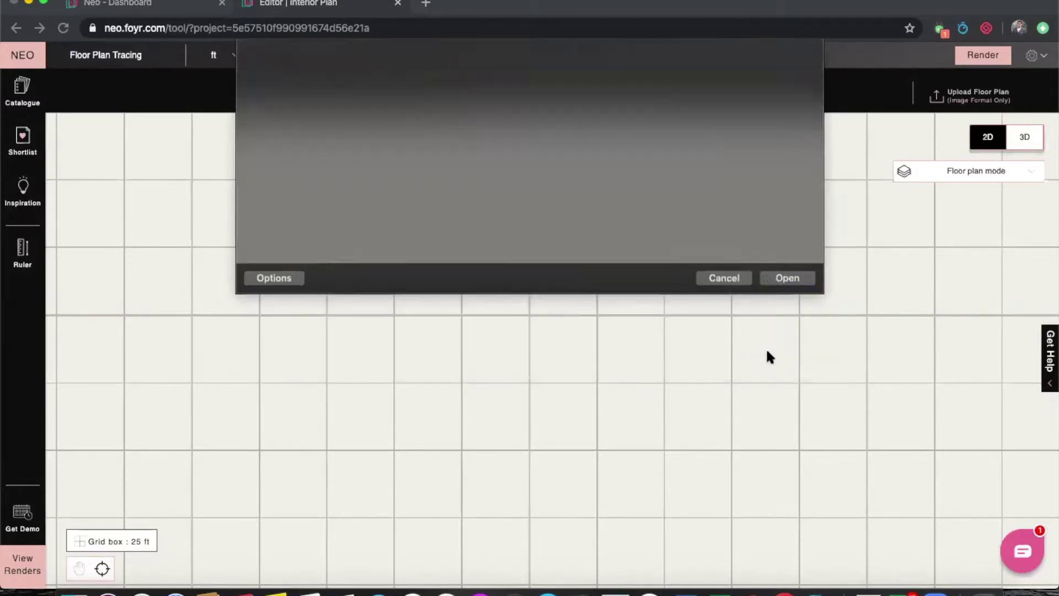
Step: Crop the image to about 491 × 434 so the whole plan including the washing area is enclosed, and proceed to scaling
scroll(574, 290, "down", 2)
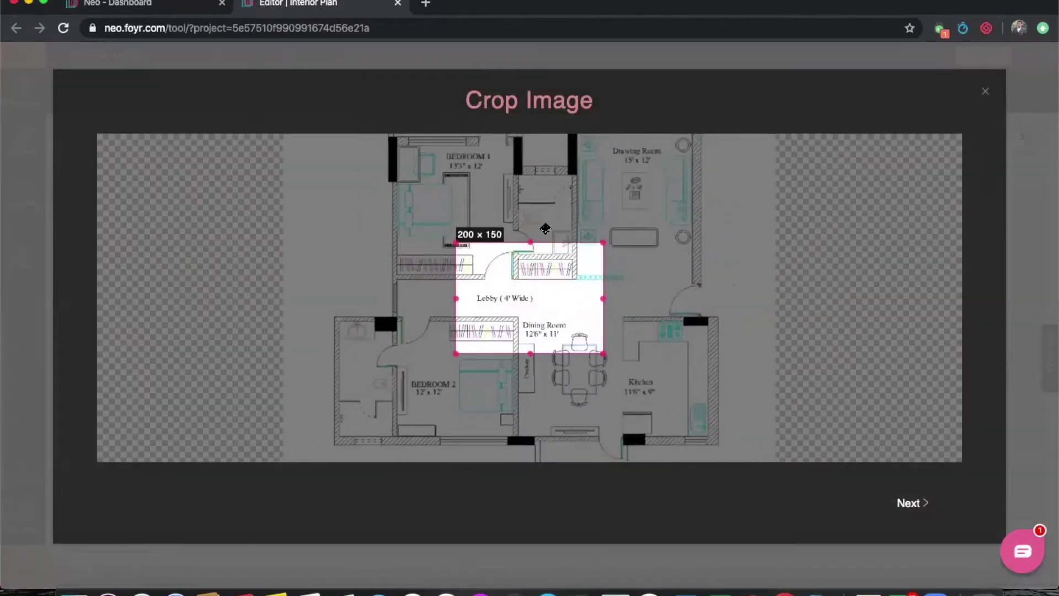
scroll(538, 241, "down", 1)
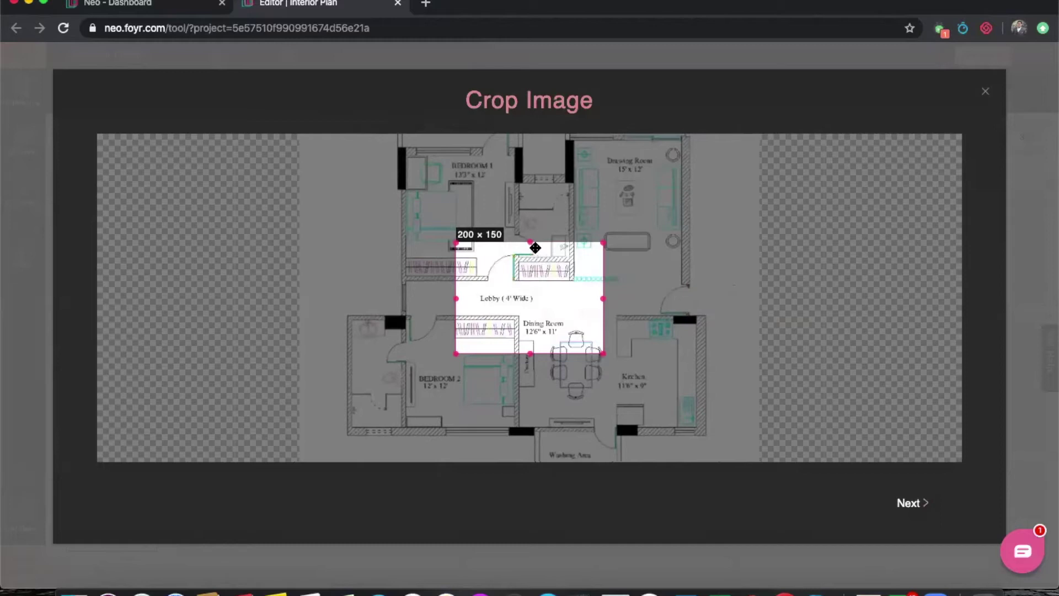
scroll(529, 243, "down", 2)
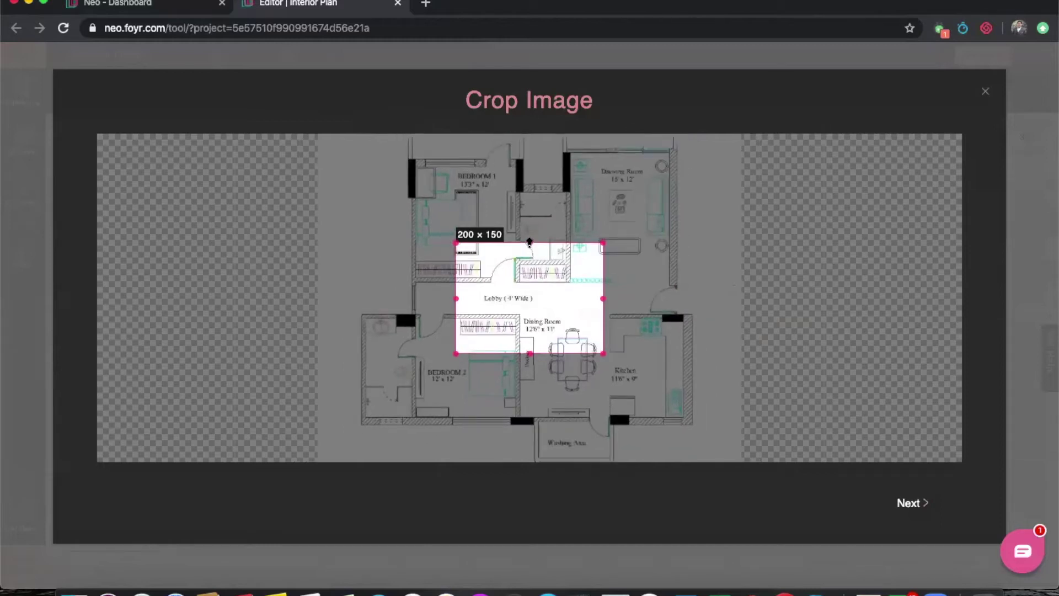
left_click_drag(531, 279, 476, 175)
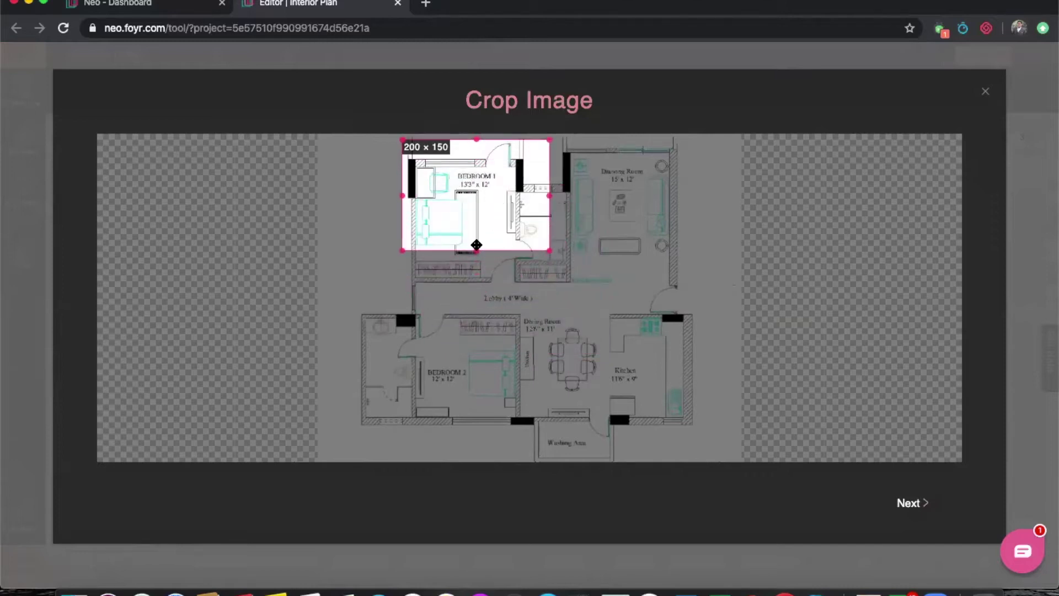
left_click_drag(477, 250, 478, 289)
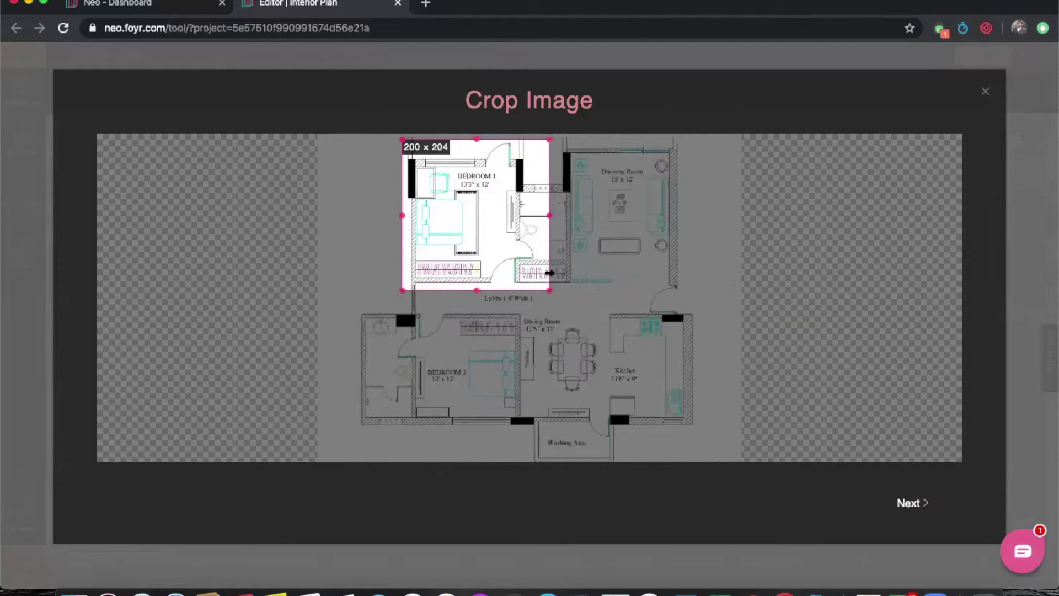
mouse_move(551, 288)
left_mouse_down()
mouse_move(586, 316)
mouse_move(659, 343)
mouse_move(690, 383)
mouse_move(713, 455)
left_mouse_up()
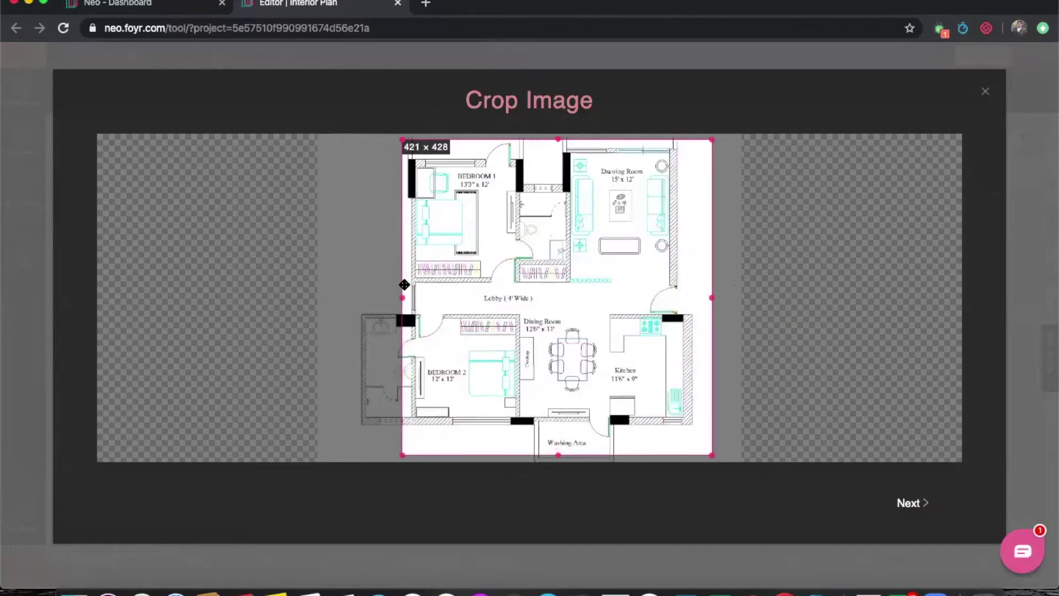
left_click_drag(401, 298, 351, 297)
left_click_drag(605, 159, 622, 171)
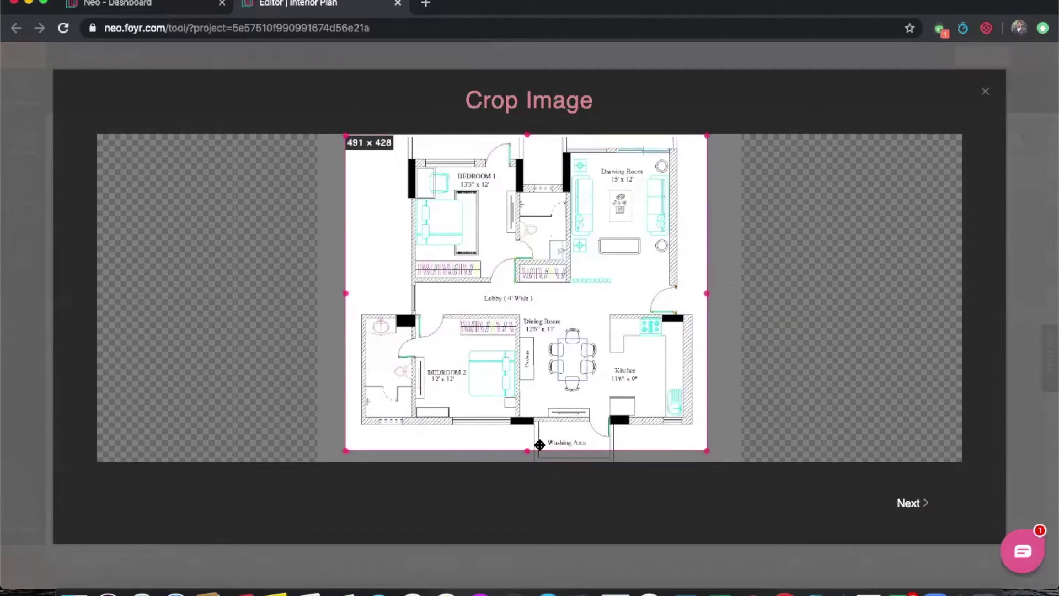
left_click_drag(527, 451, 527, 455)
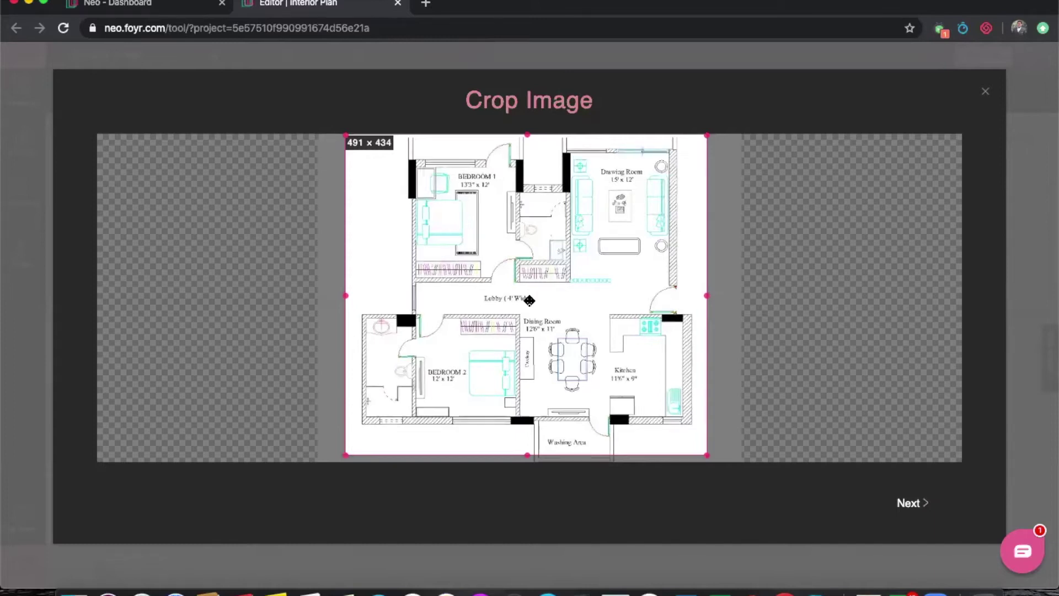
scroll(529, 300, "down", 2)
left_click_drag(566, 311, 571, 316)
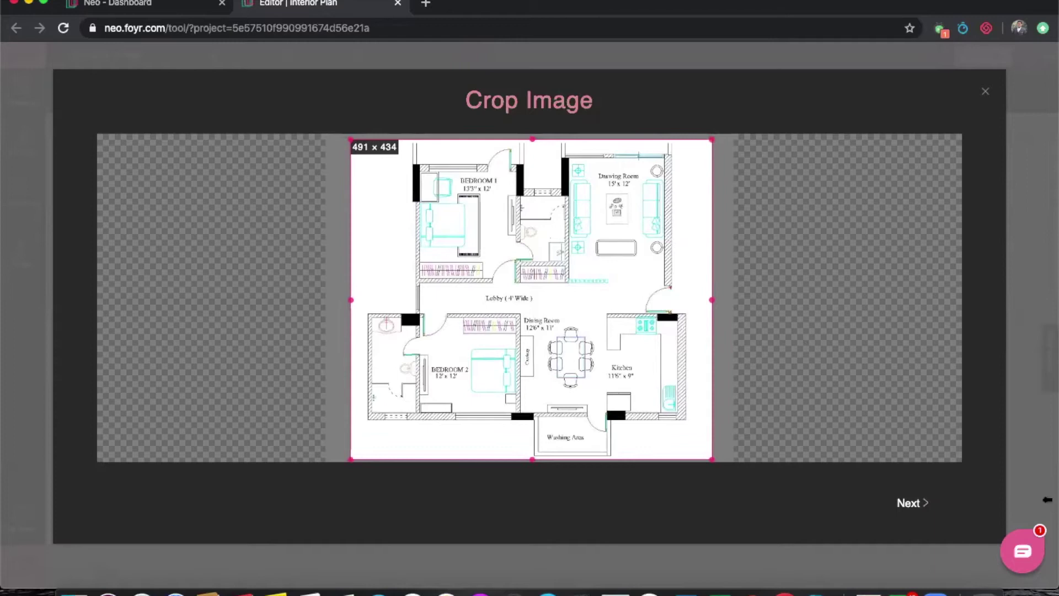
left_click(917, 504)
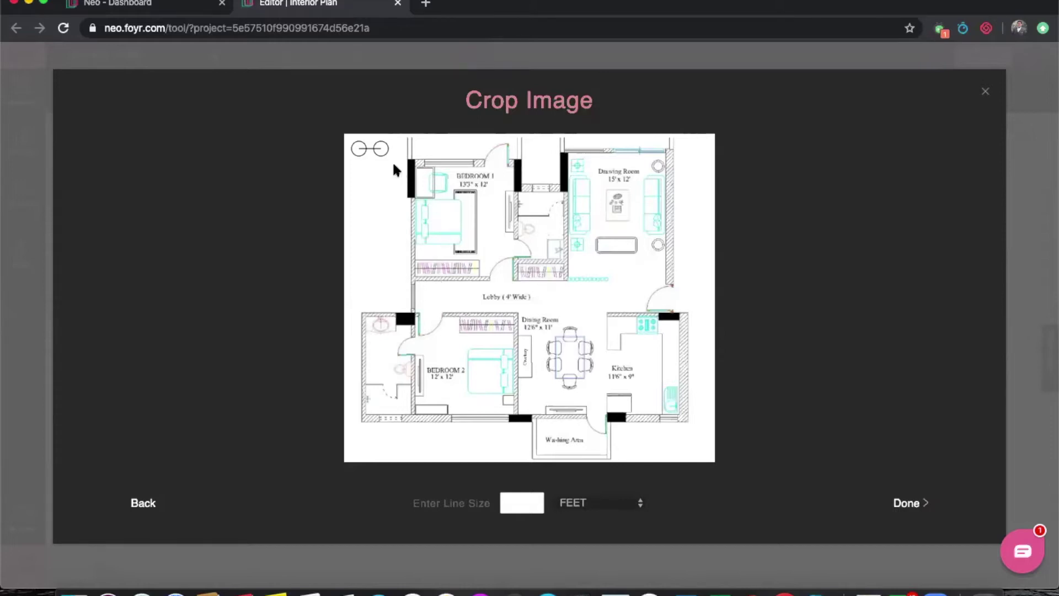
Step: Stretch the scale line across Bedroom 1 between its upper side walls, set its size to 12 feet, and finish the import
left_click_drag(380, 146, 515, 176)
left_click_drag(367, 150, 416, 169)
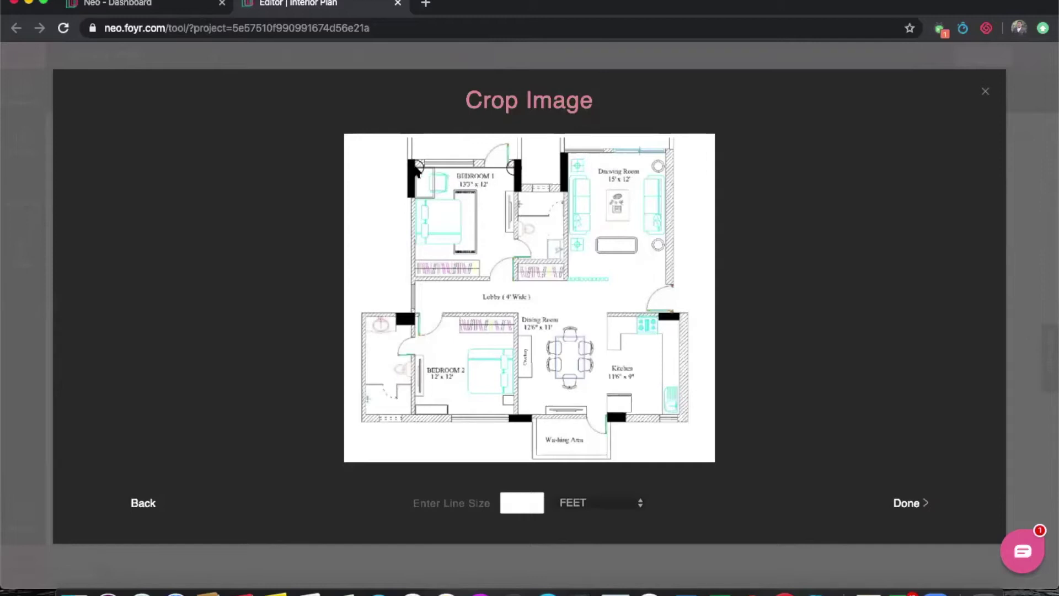
left_click(524, 504)
type("12")
left_click(594, 506)
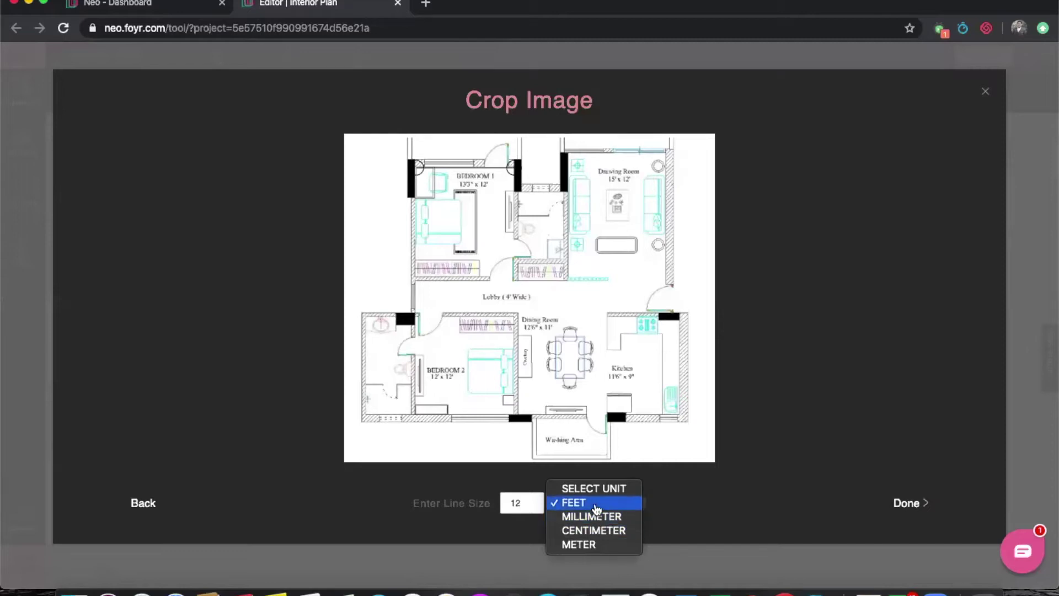
left_click(596, 504)
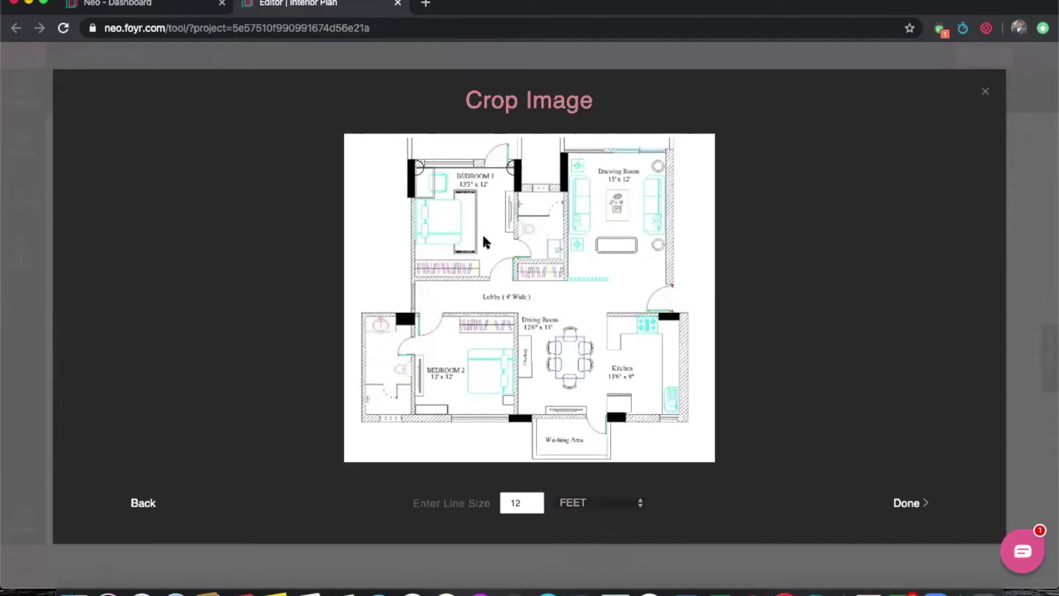
left_click(907, 503)
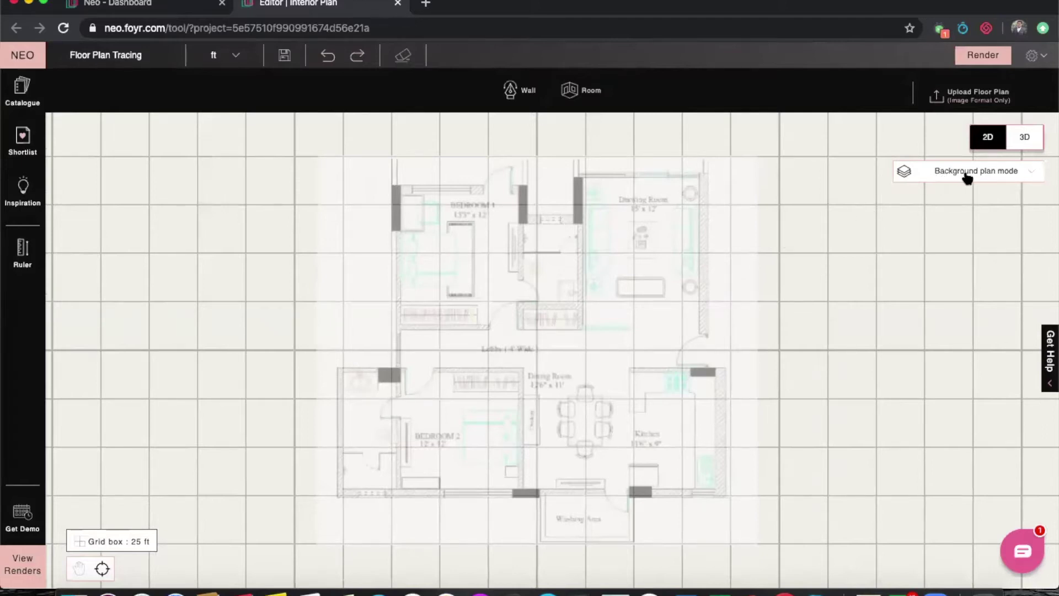
Step: Shift the background floor plan slightly up and to the left on the grid and deselect it
left_click(661, 303)
mouse_move(662, 298)
left_mouse_down()
mouse_move(654, 293)
mouse_move(667, 319)
mouse_move(654, 280)
mouse_move(646, 292)
left_mouse_up()
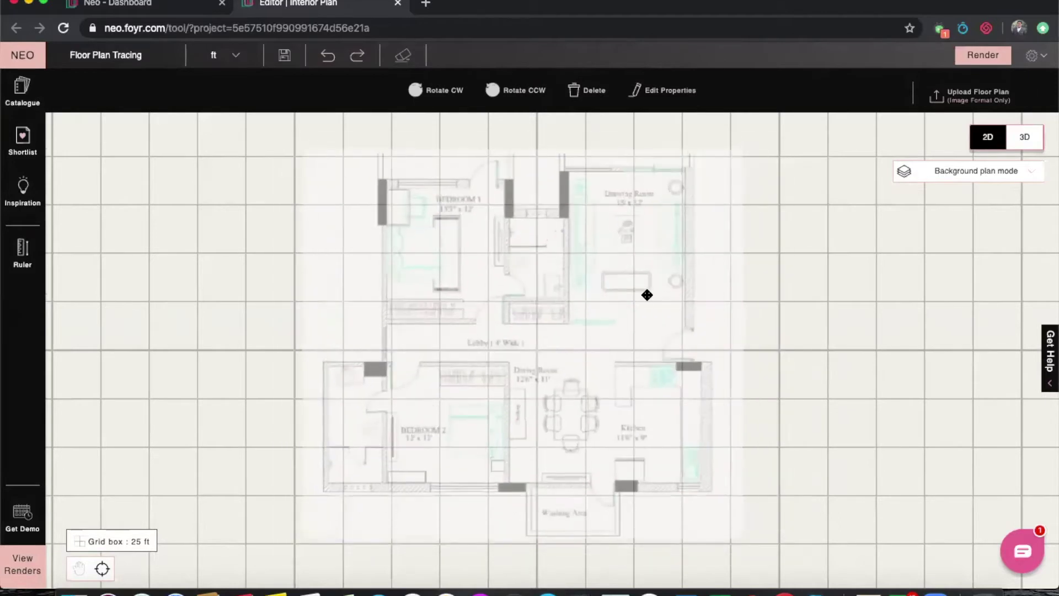
scroll(744, 309, "down", 2)
left_click(780, 330)
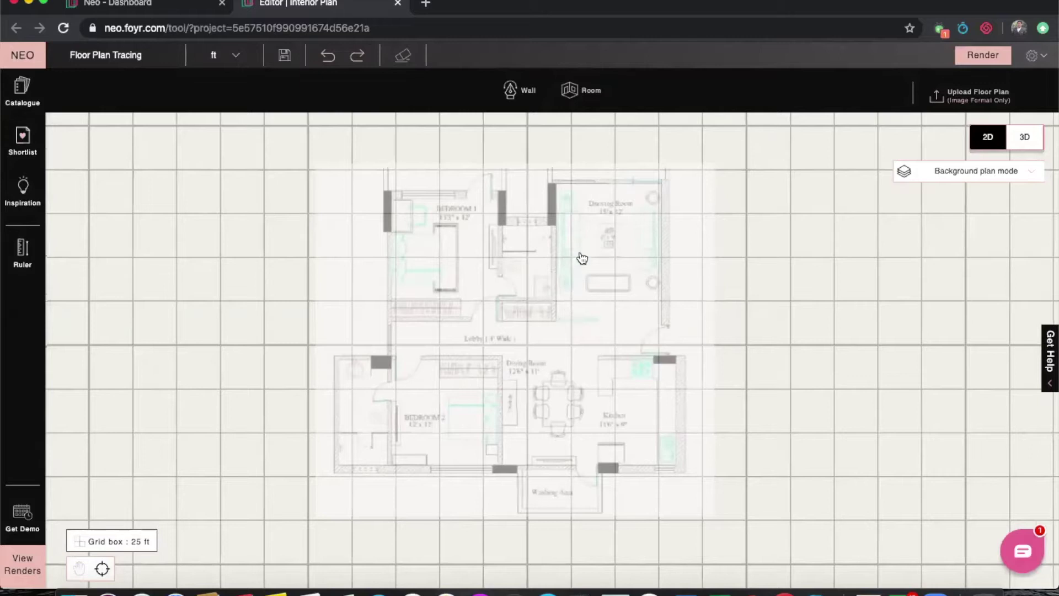
Step: Select the background floor plan, rotate it one increment clockwise, and rotate it back counter-clockwise
left_click(607, 254)
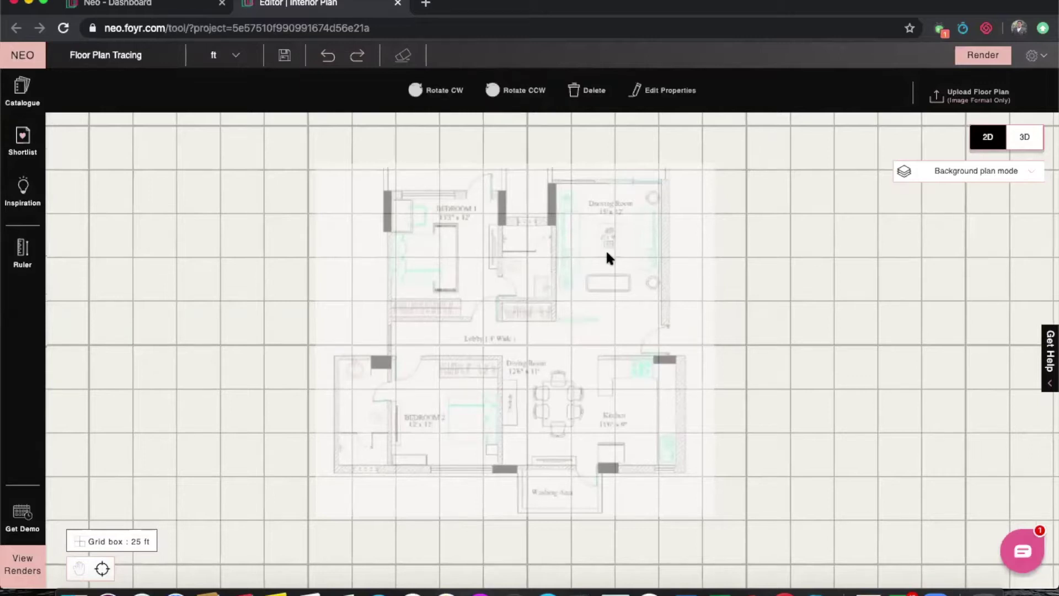
left_click(445, 99)
left_click(506, 92)
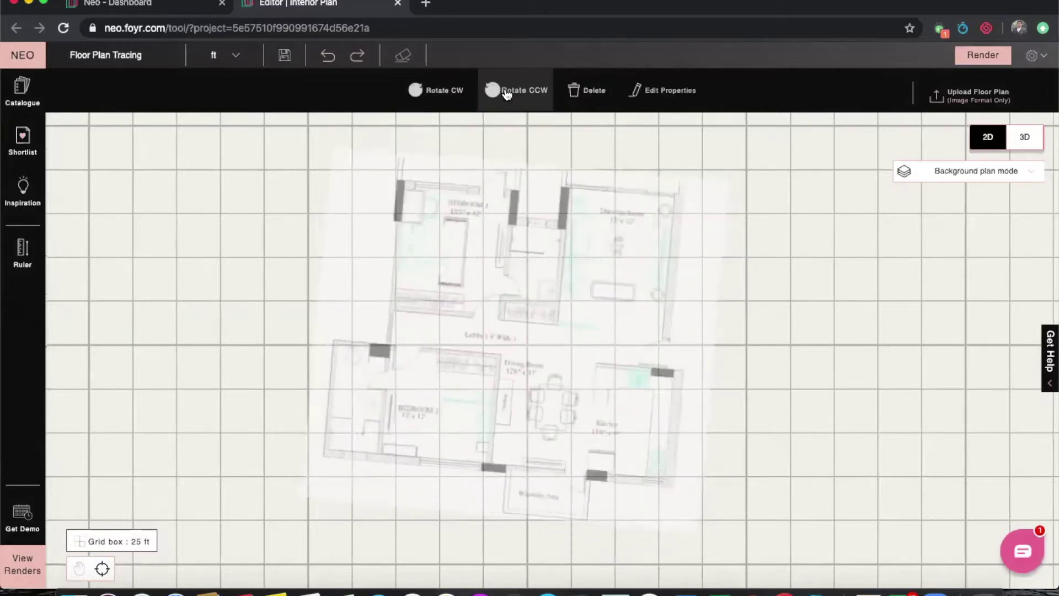
Step: Set the background floor plan's opacity to 0.8000 in its properties
left_click(644, 104)
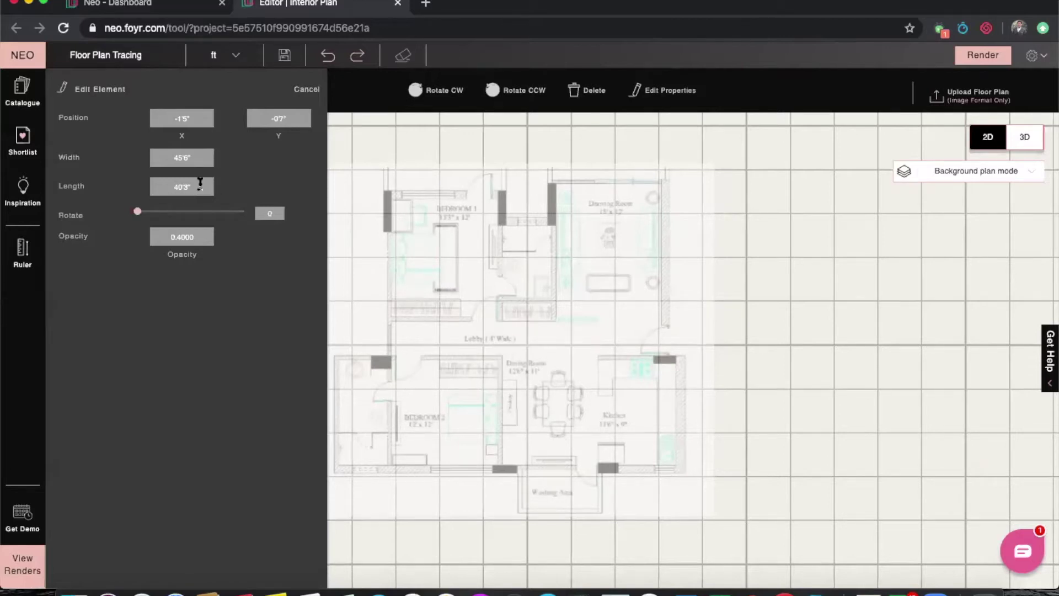
left_click(207, 234)
key("BackSpace")
key("BackSpace")
key("BackSpace")
key("BackSpace")
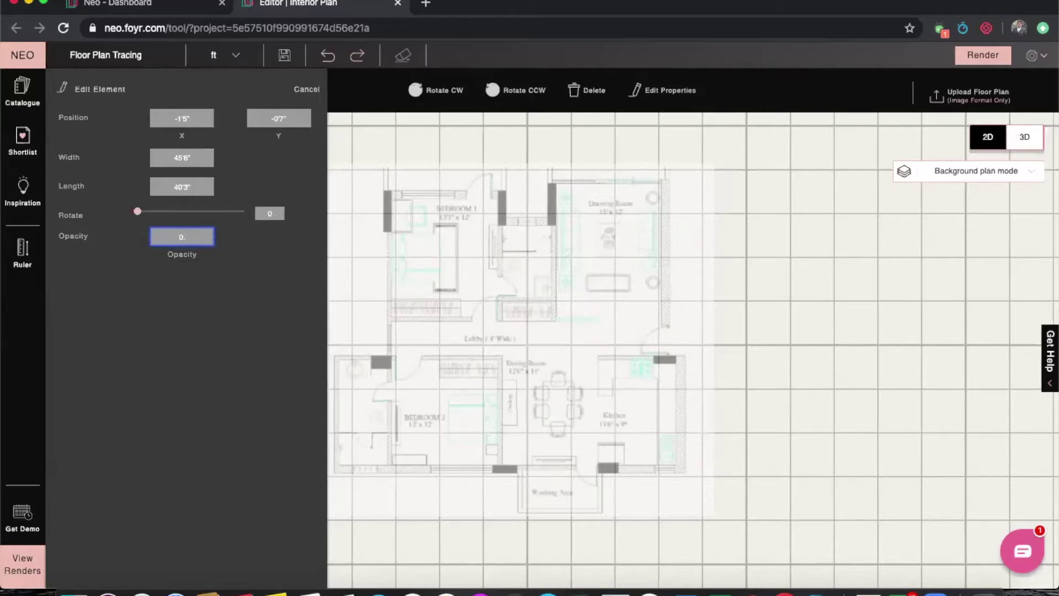
type("8000")
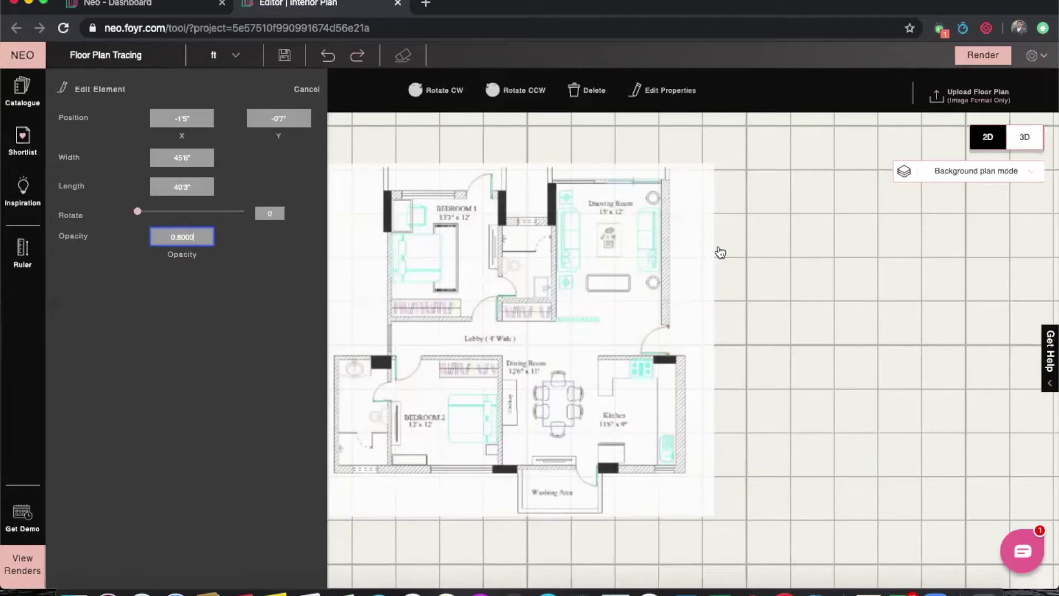
left_click(785, 225)
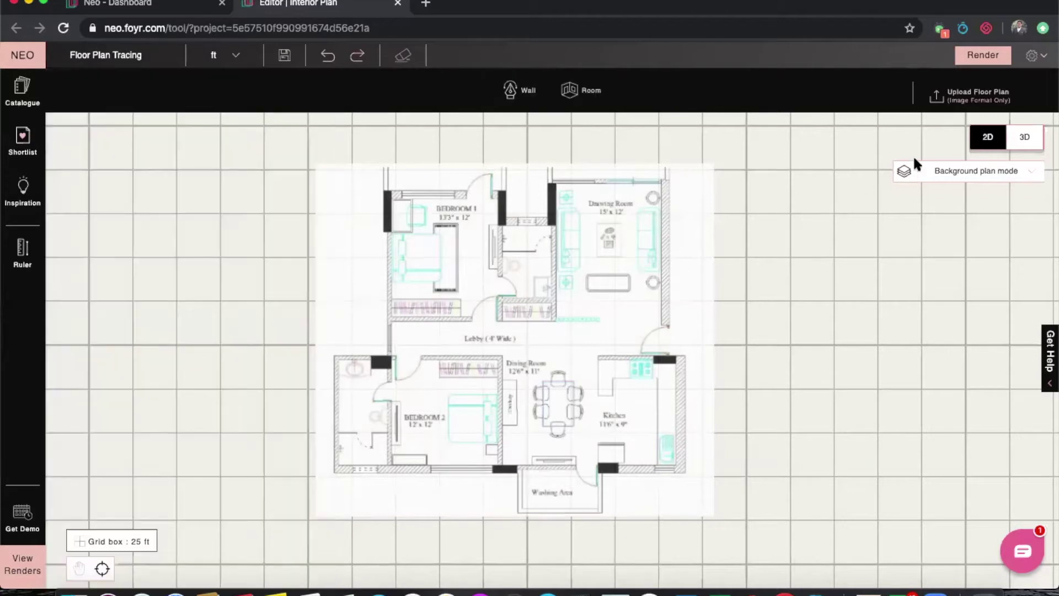
Step: Switch the 2D view from background plan mode to floor plan mode
left_click(939, 176)
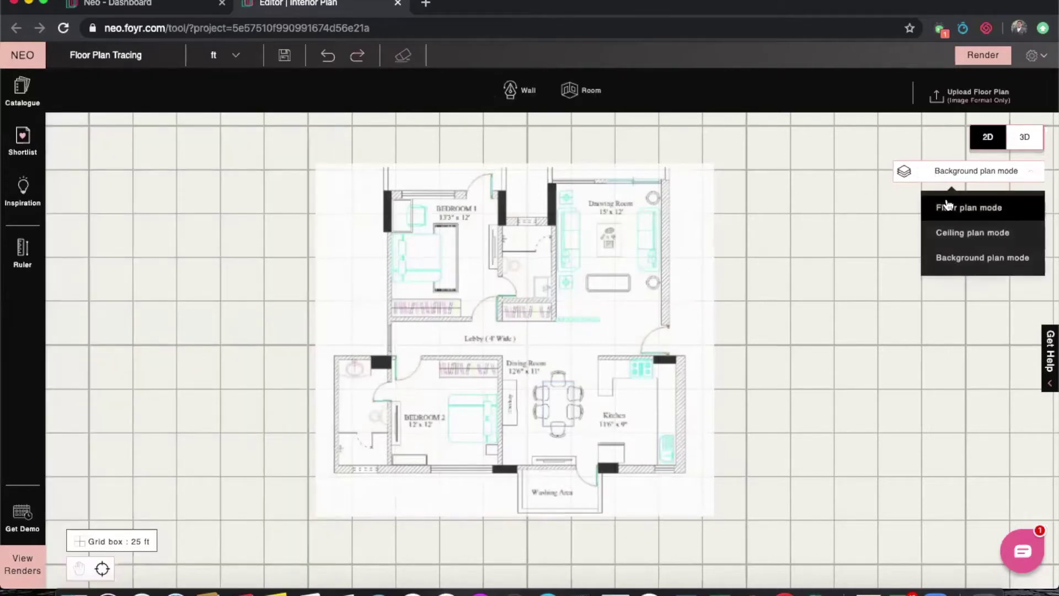
left_click(962, 206)
scroll(458, 226, "up", 3)
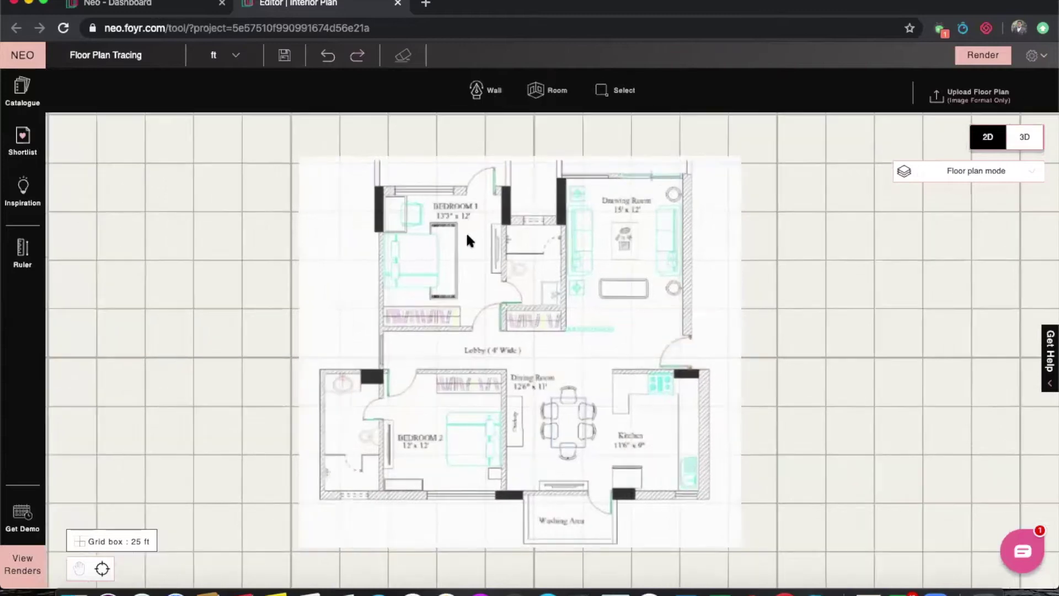
scroll(761, 351, "down", 1)
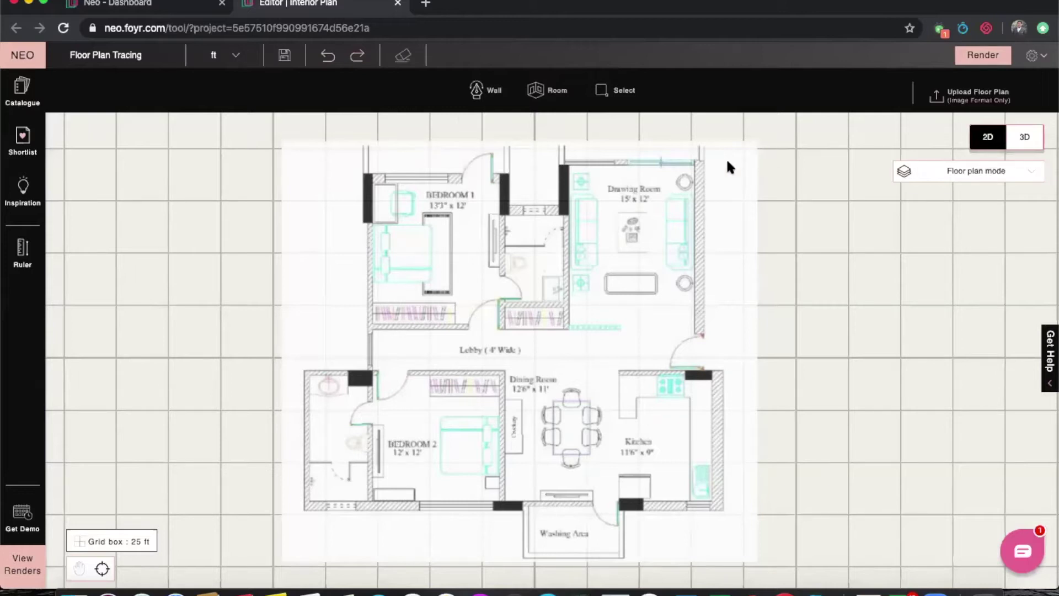
Step: Set the default wall thickness to 1'0" in the project settings
left_click_drag(850, 391, 846, 387)
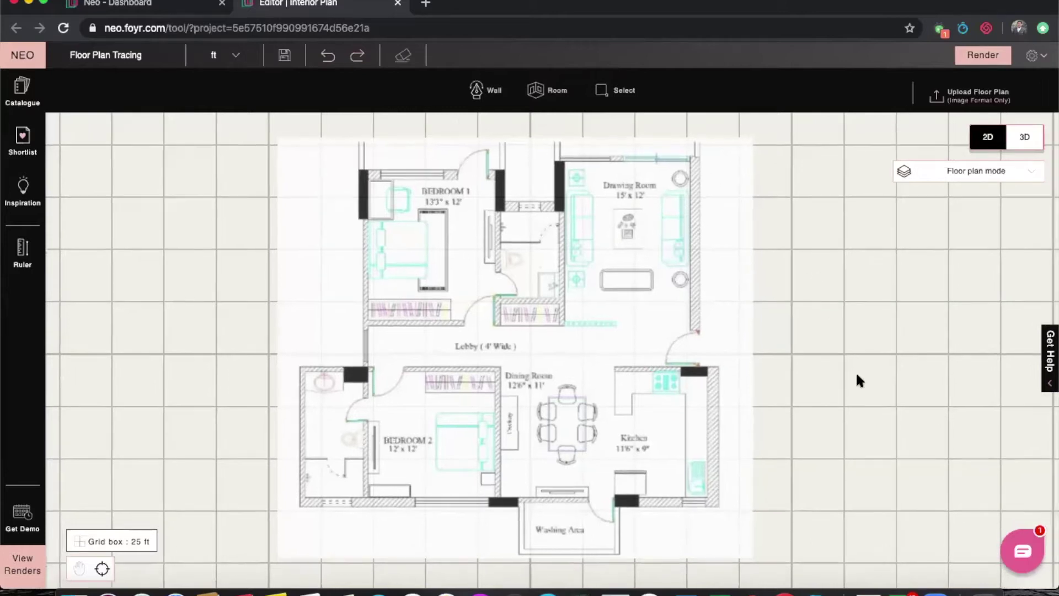
left_click(1040, 58)
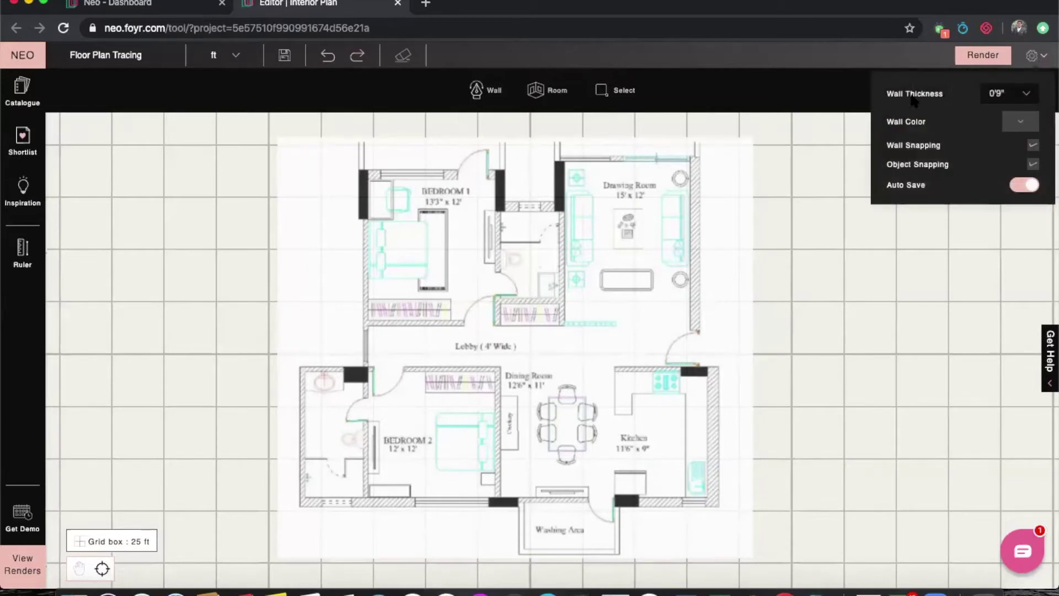
left_click(1011, 97)
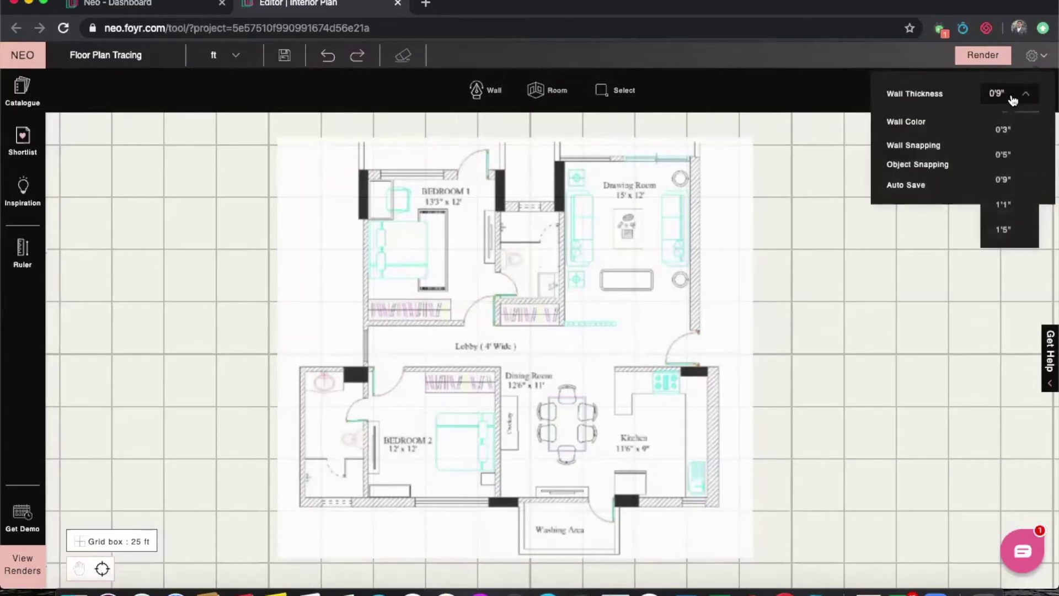
type("1")
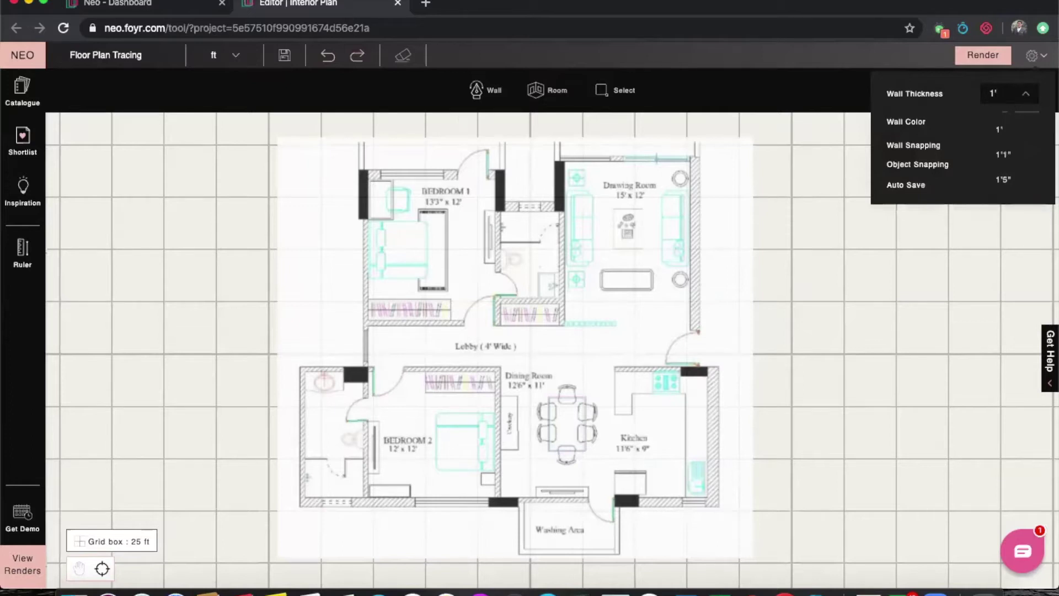
left_click(999, 129)
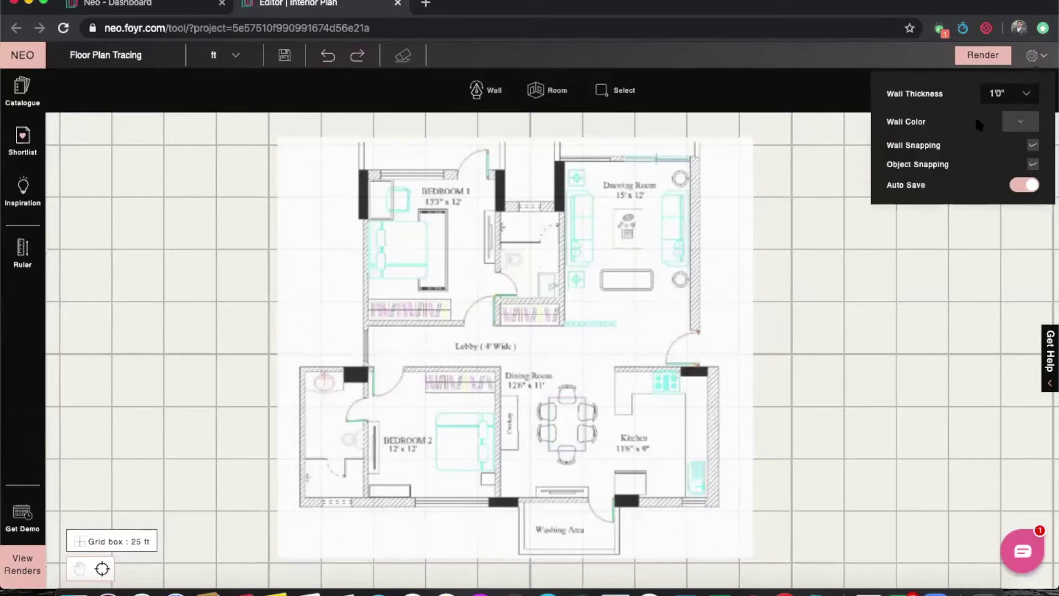
left_click(1032, 55)
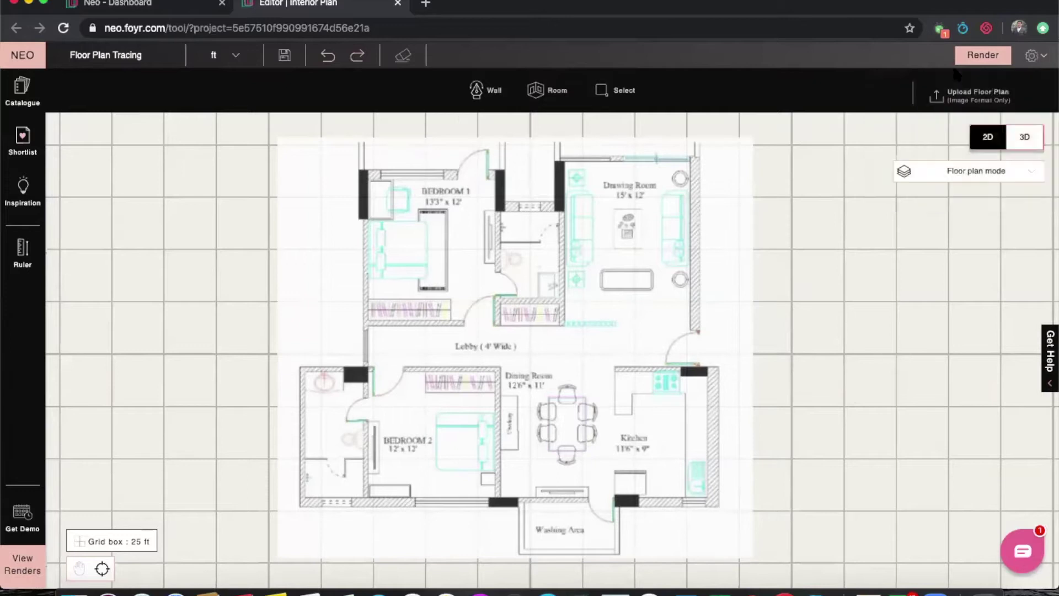
Step: Trace the upper outer walls from Bedroom 1's outer corner, about 13'3" across Bedroom 1, around the recess and across the Drawing Room
left_click(494, 92)
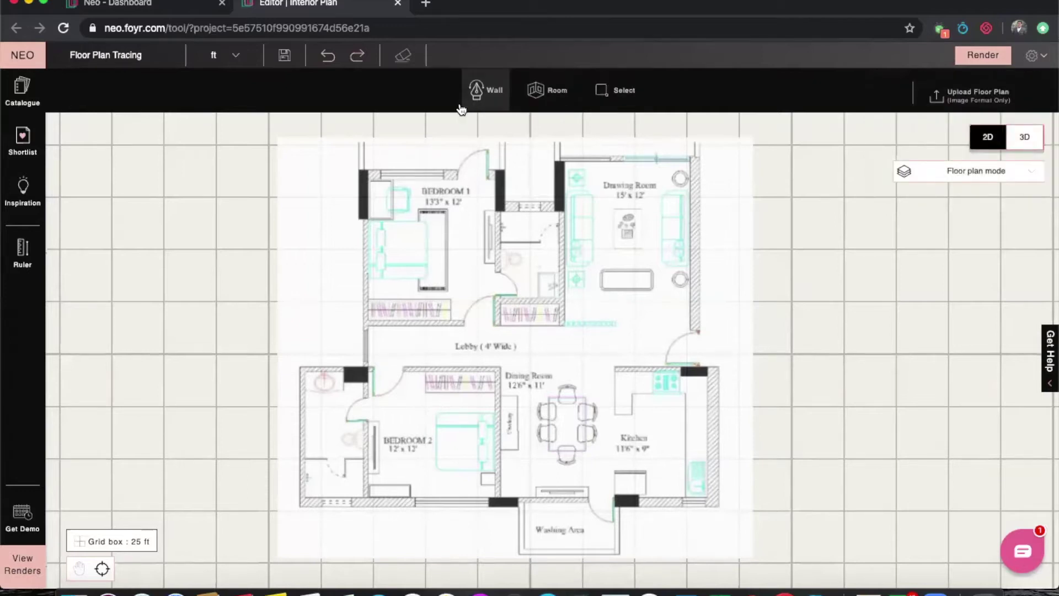
left_click(363, 173)
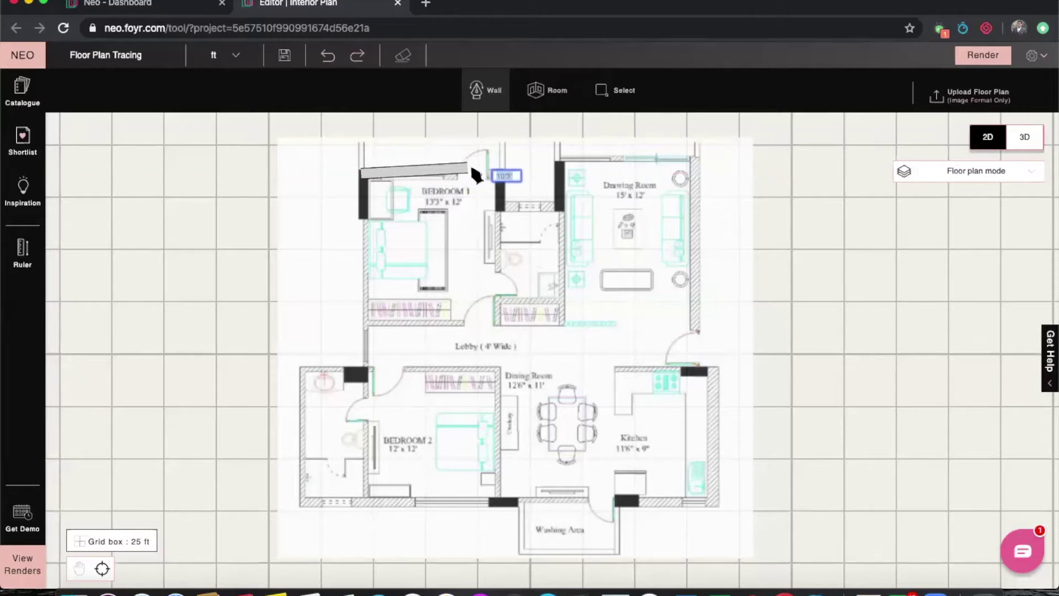
left_click(502, 192)
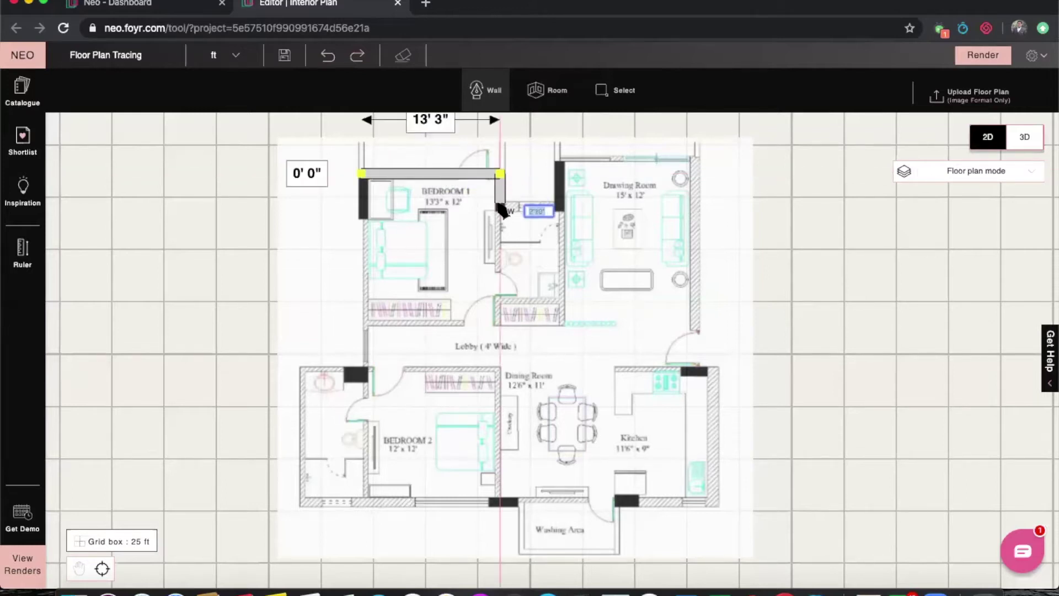
left_click(500, 207)
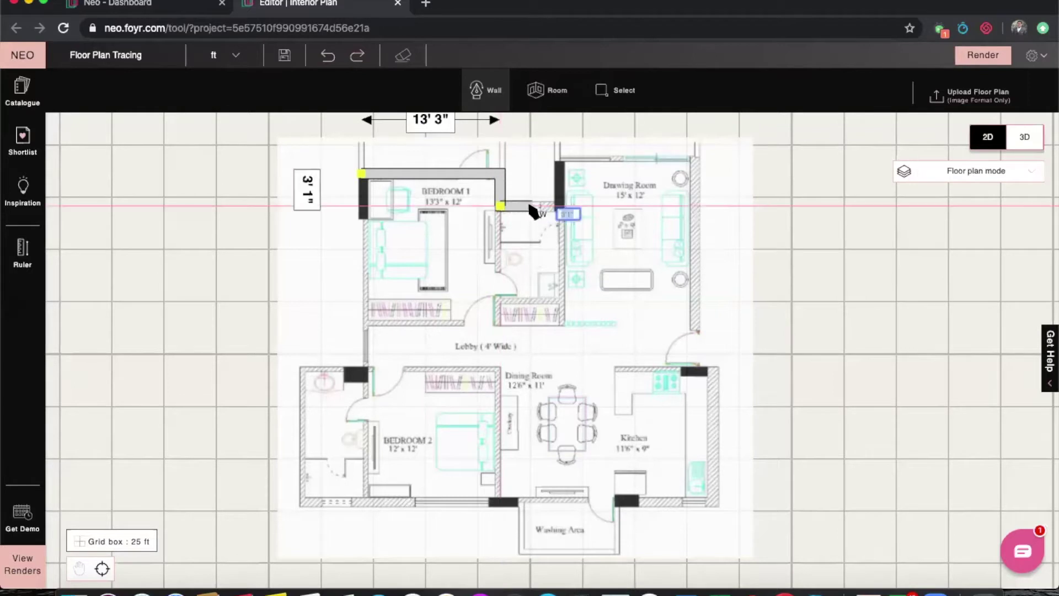
left_click(560, 202)
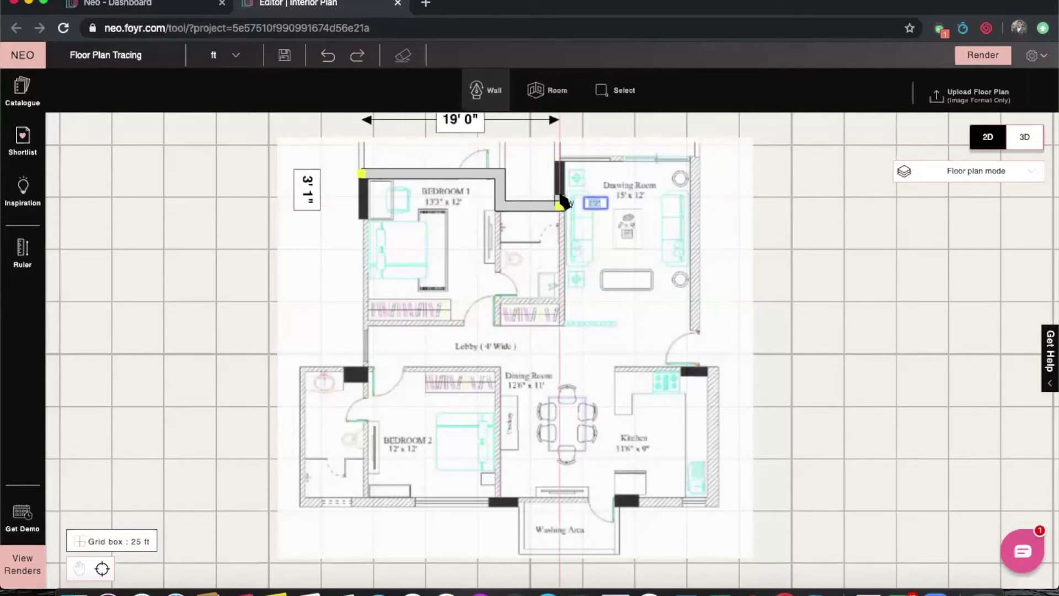
left_click(560, 164)
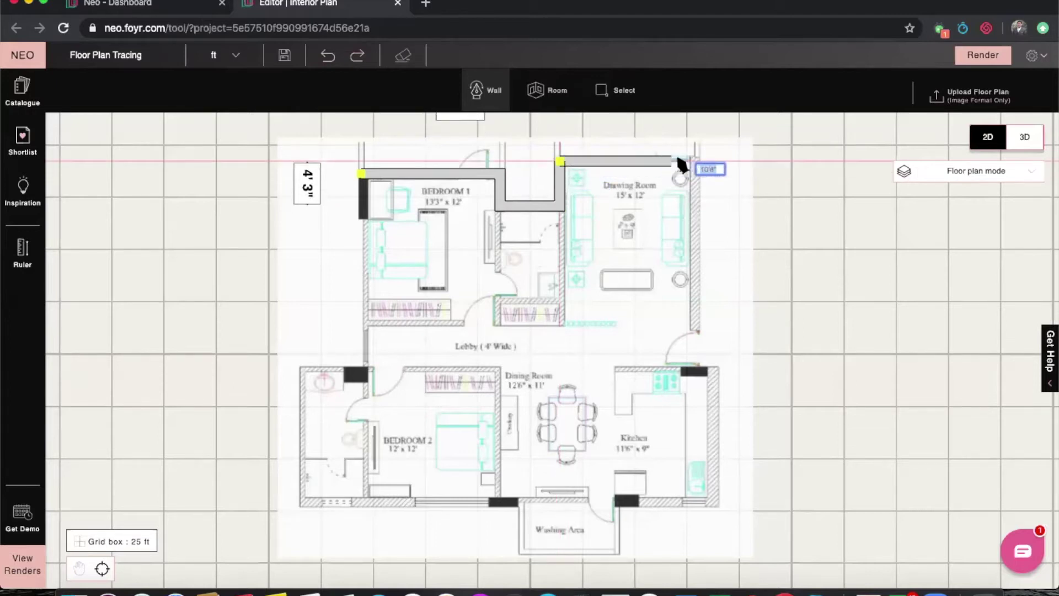
left_click(695, 161)
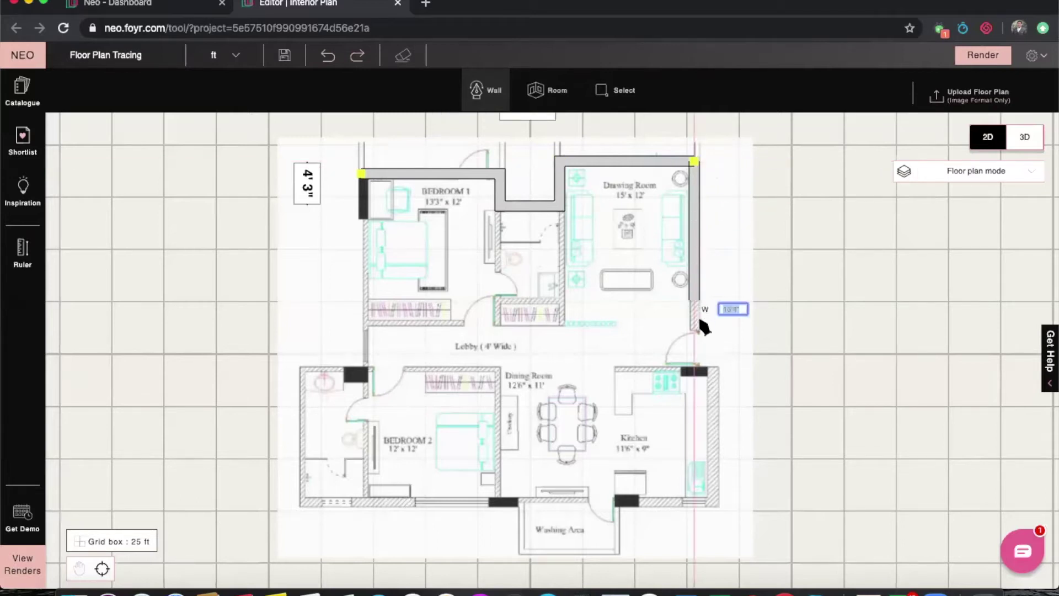
Step: Continue the outer wall down past the Drawing Room and Kitchen, then along the lower edge to the Bedroom 2 bathroom's outer corner
left_click(694, 370)
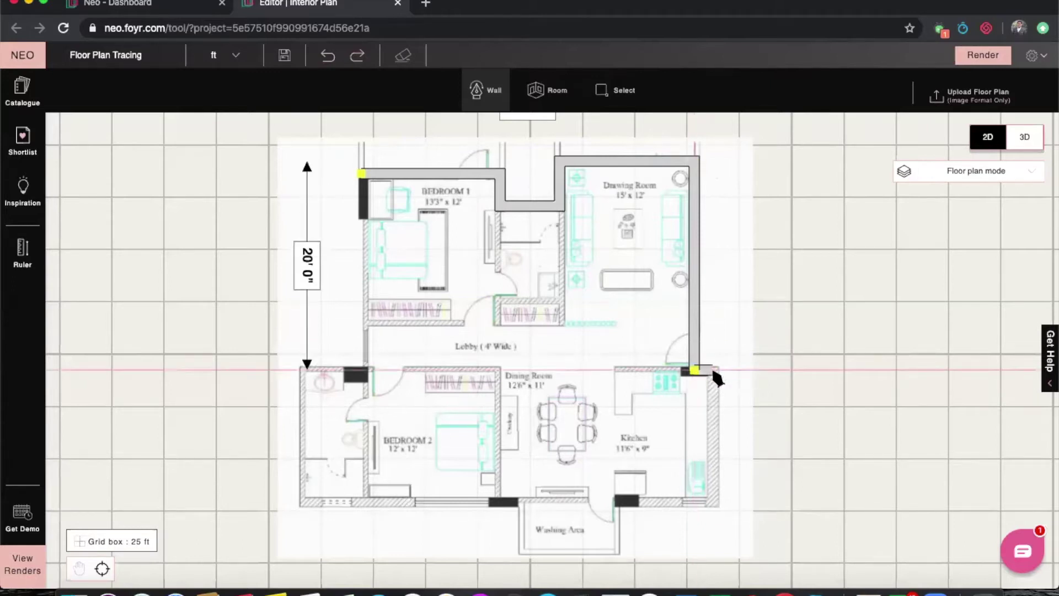
left_click(713, 369)
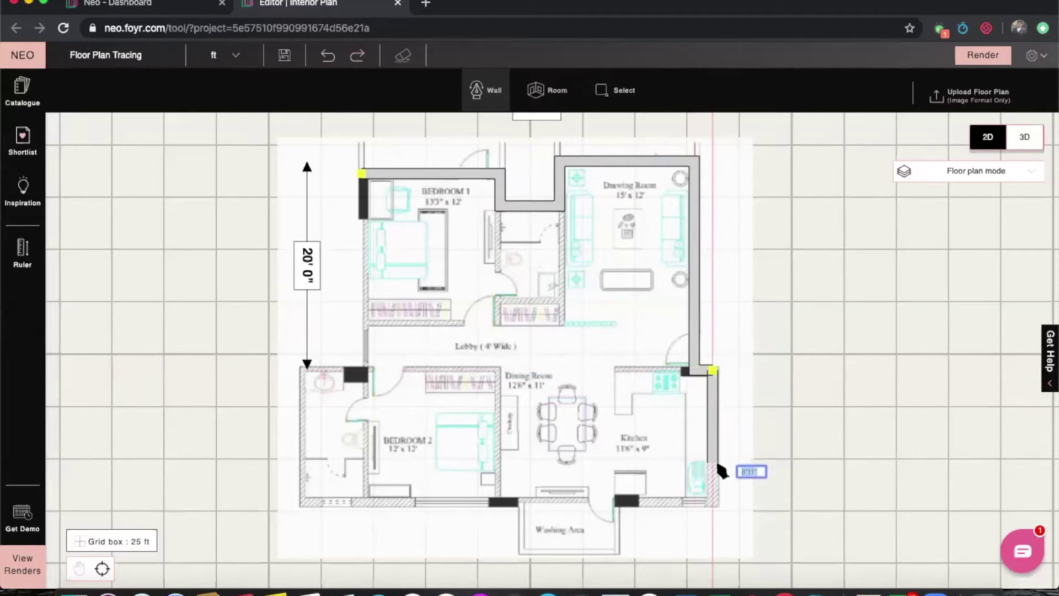
left_click(713, 500)
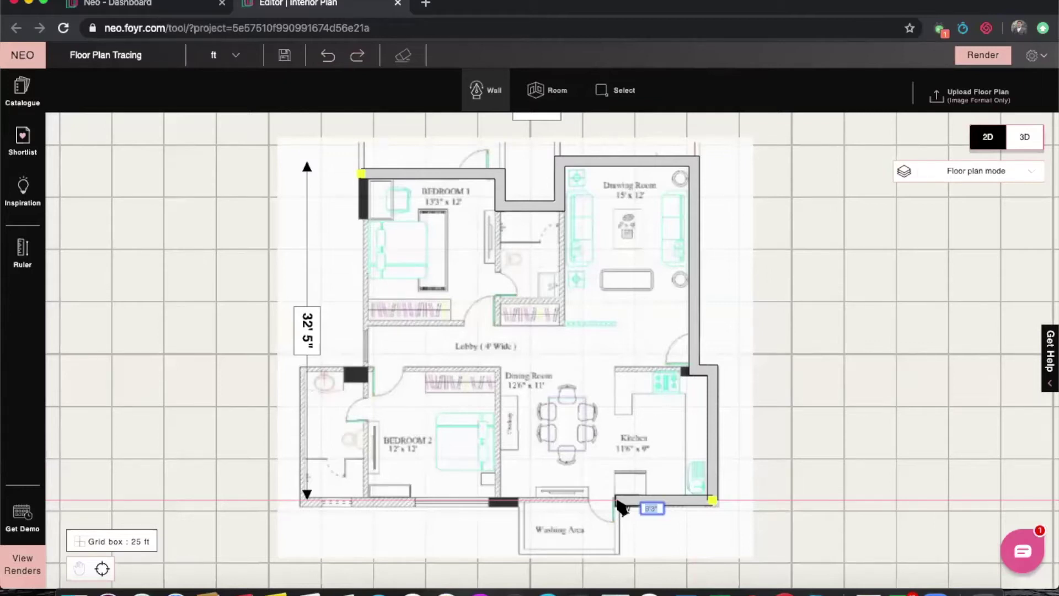
left_click(617, 502)
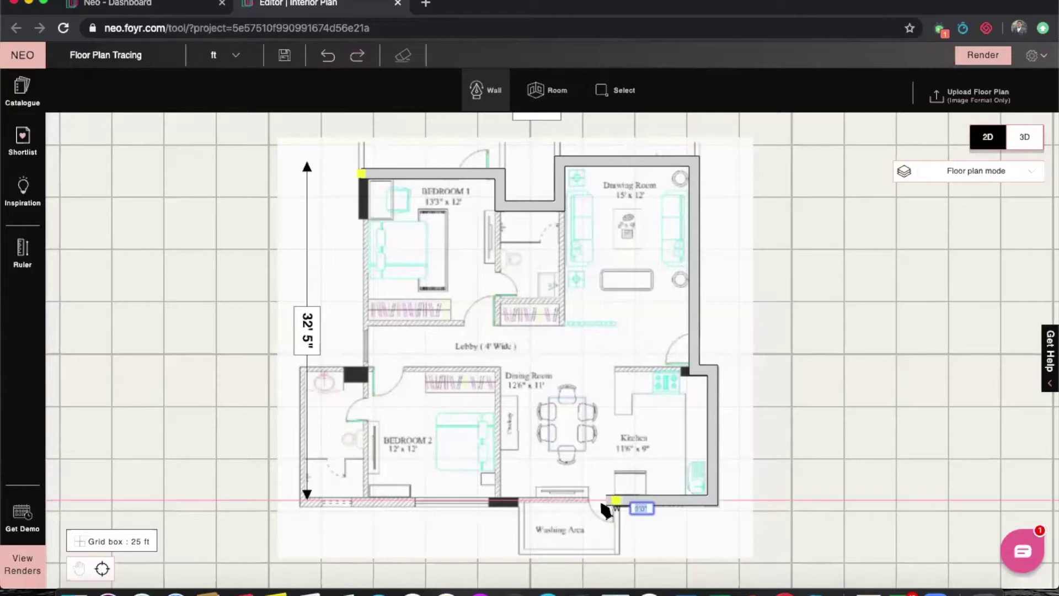
left_click(519, 502)
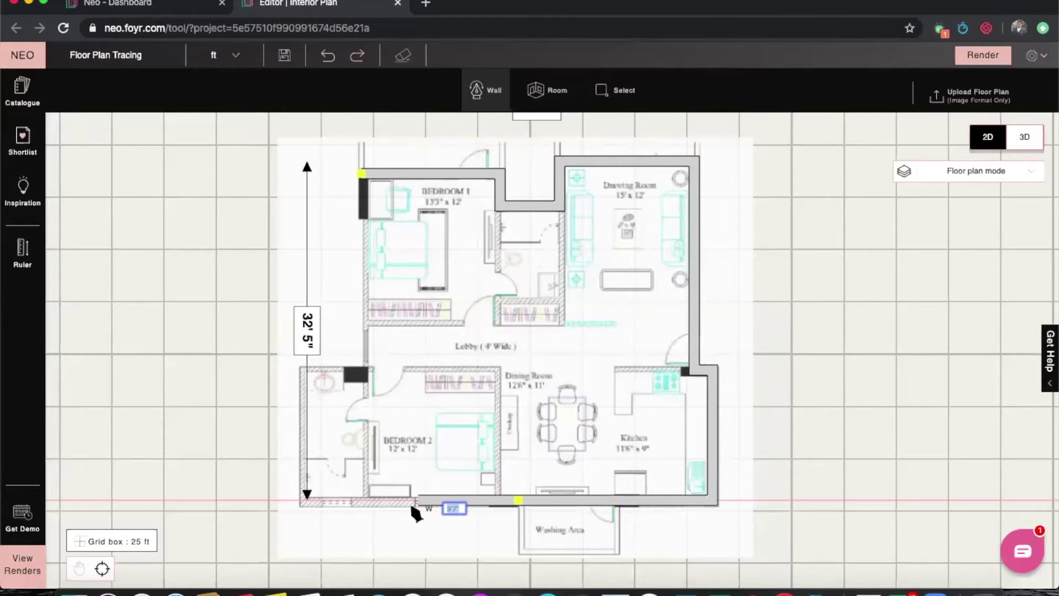
left_click(305, 499)
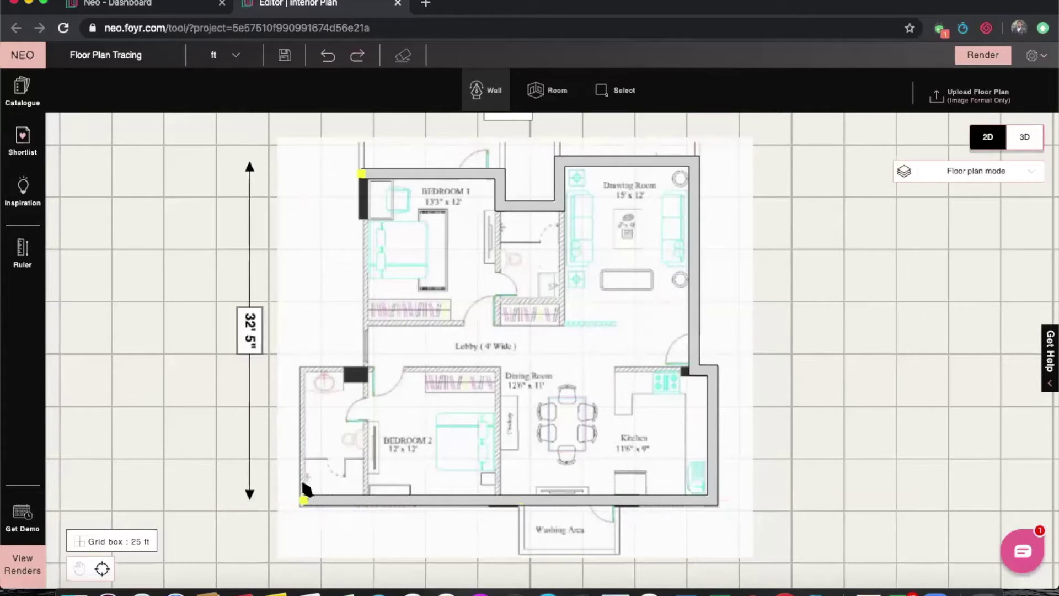
Step: Trace about 12'5" up the Bedroom 2 bathroom's outer side, across its top, and up to Bedroom 1's starting corner to close the outline
left_click(304, 370)
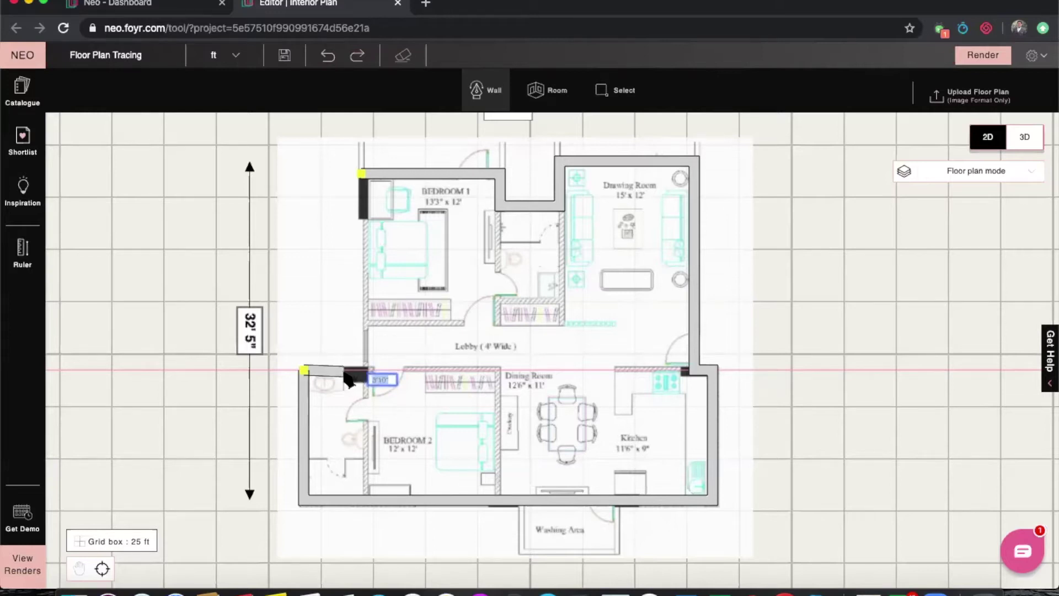
left_click(343, 370)
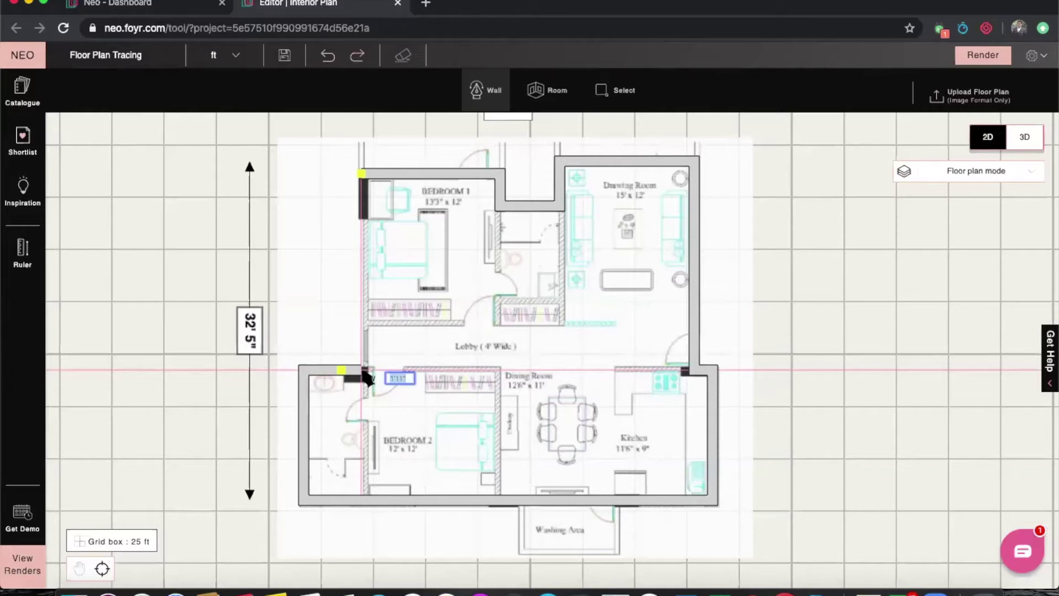
left_click(361, 370)
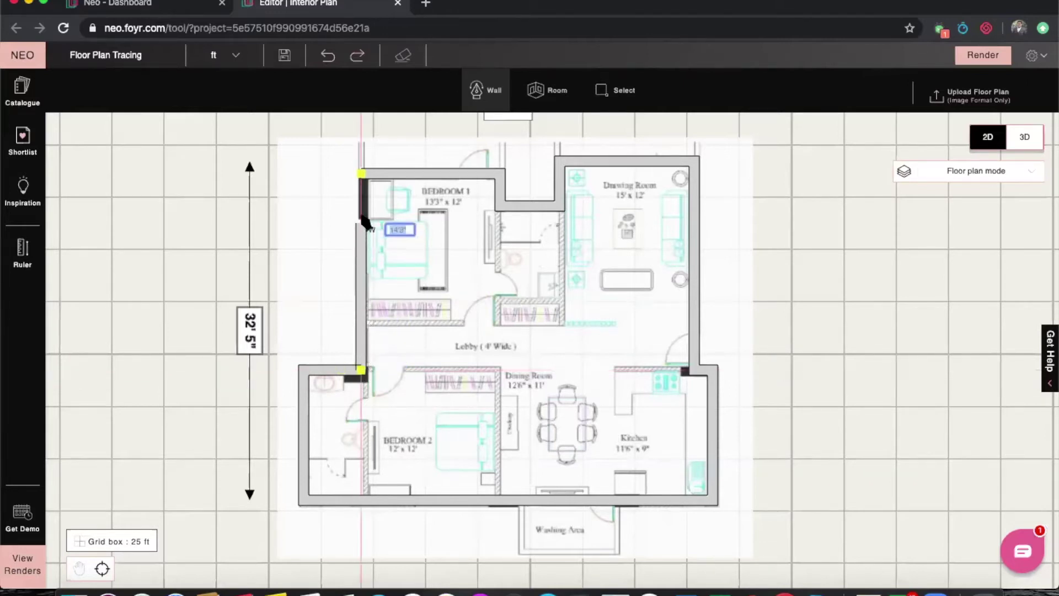
left_click(362, 177)
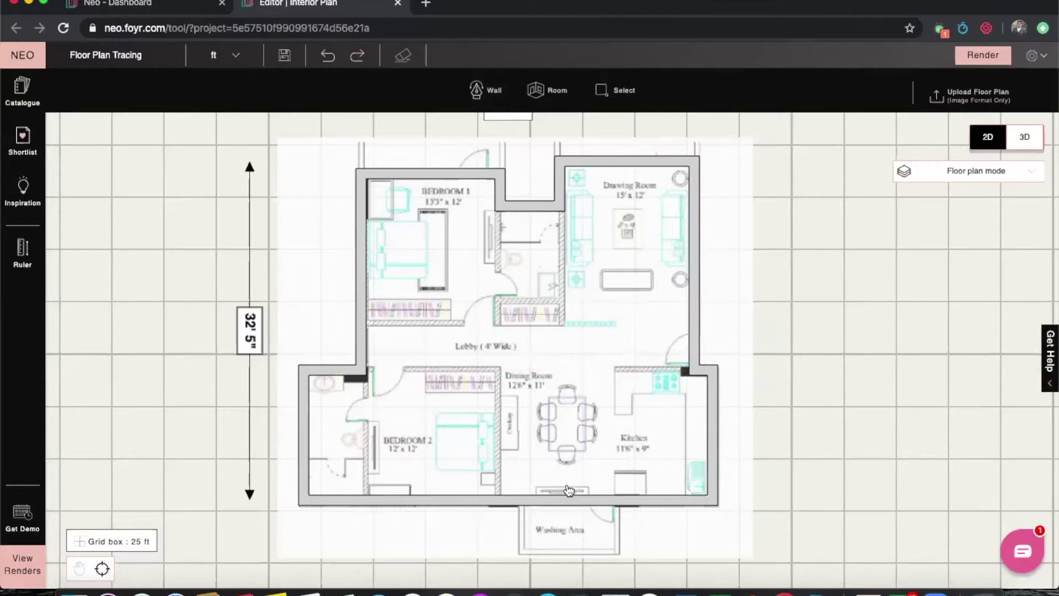
Step: Set the thickness of the wall segment between the Dining Room and Washing Area to 0'6"
left_click(566, 505)
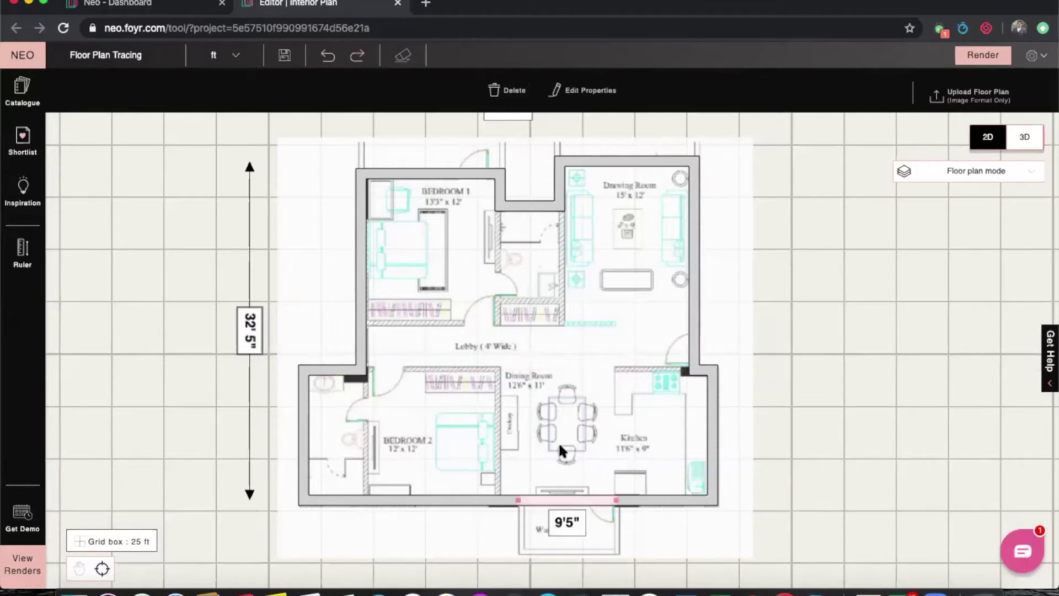
left_click(579, 90)
left_click(191, 209)
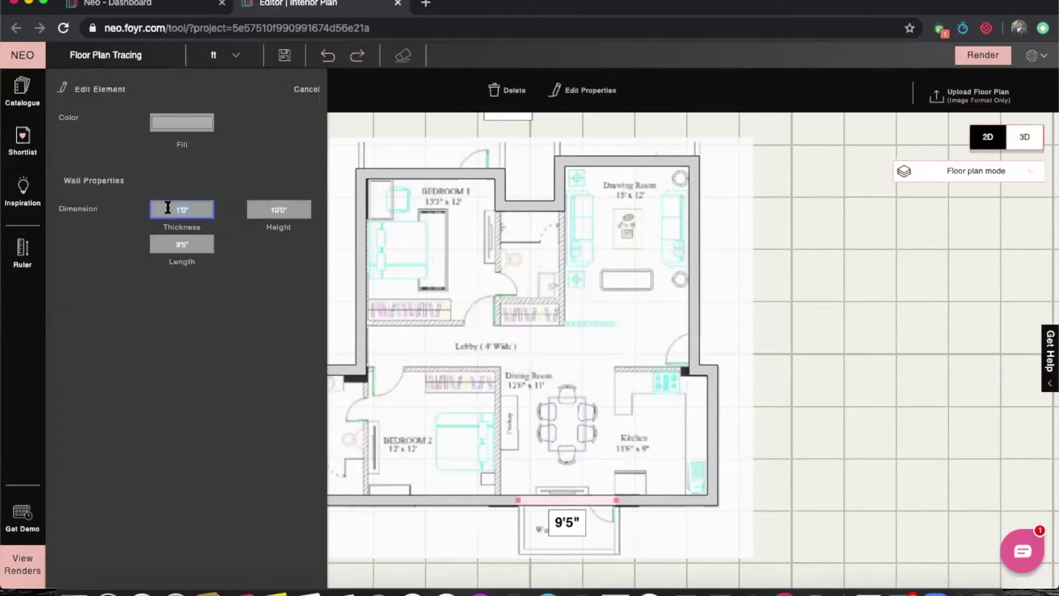
key("Return")
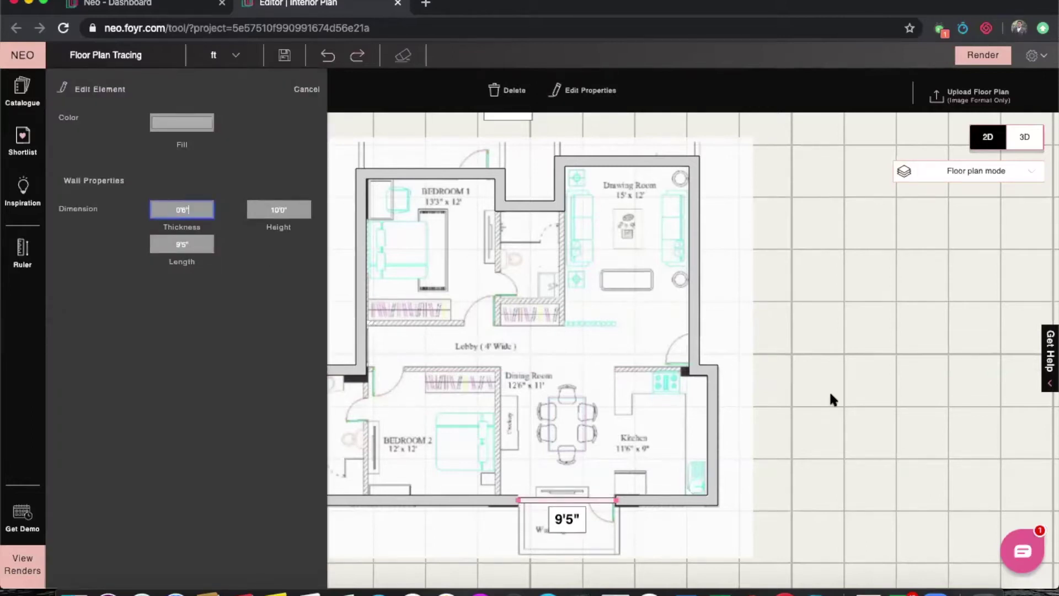
key("Escape")
Step: Reduce the thickness of the short wall segment over the black column beside the Bedroom 2 bathroom
left_click(345, 371)
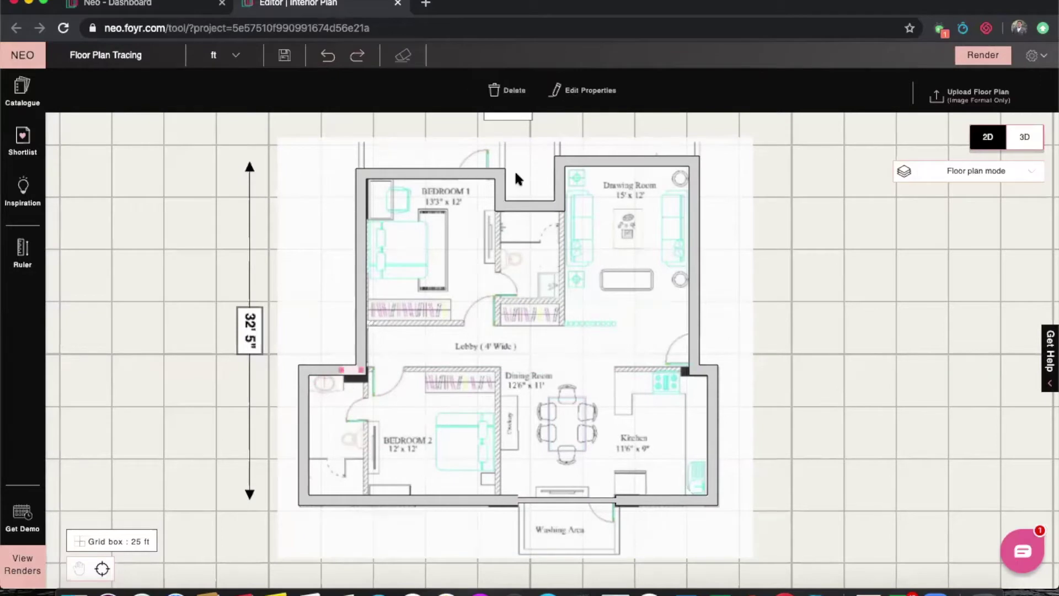
left_click(563, 90)
left_click(197, 209)
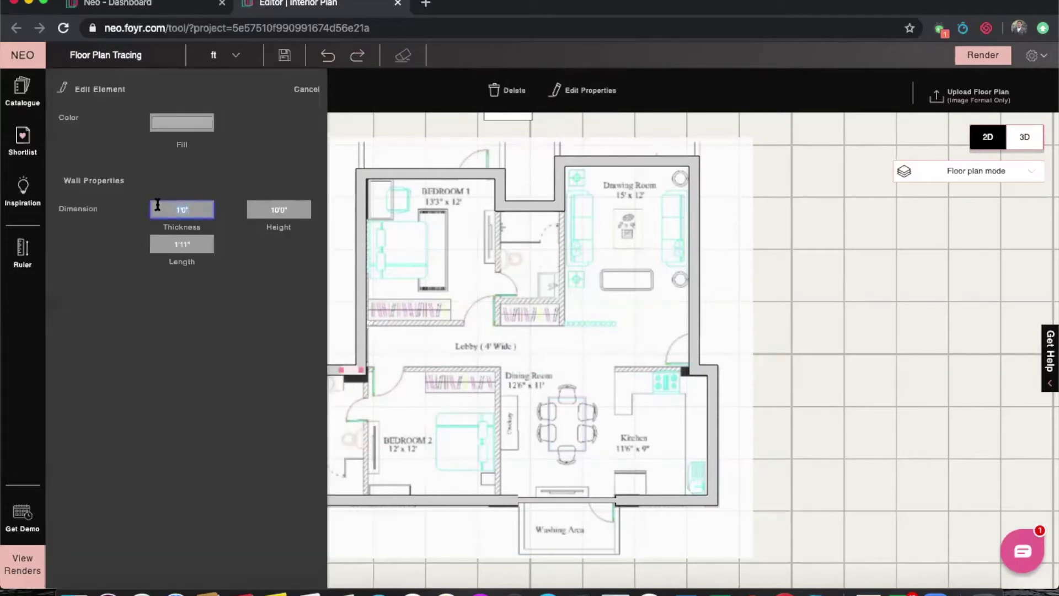
key("Return")
left_click(820, 312)
Step: Reduce the thickness of the upper wall segment of the Bedroom 2 bathroom
left_click(333, 372)
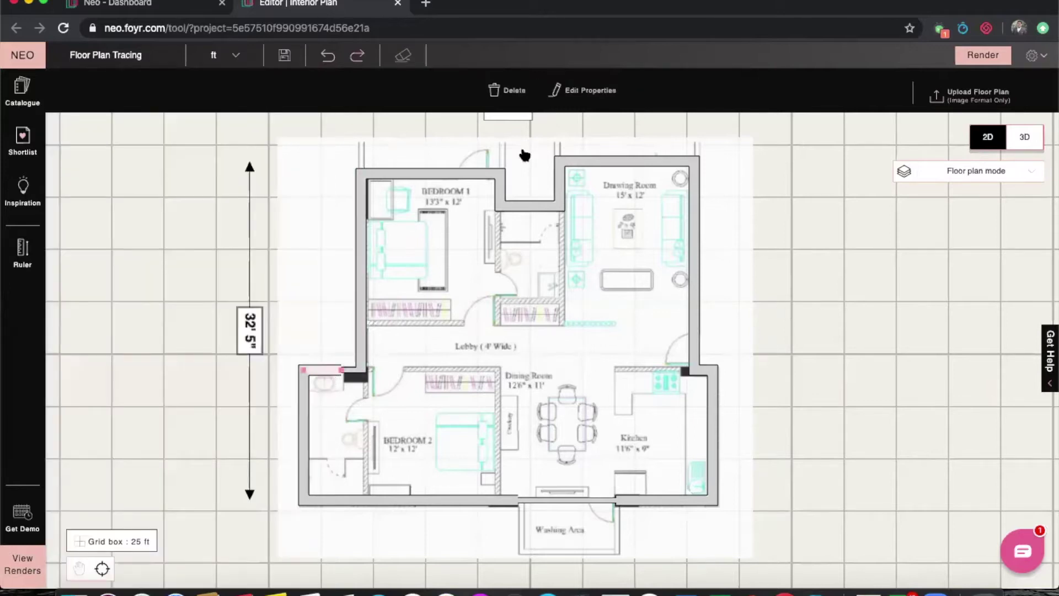
left_click(557, 90)
left_click(192, 209)
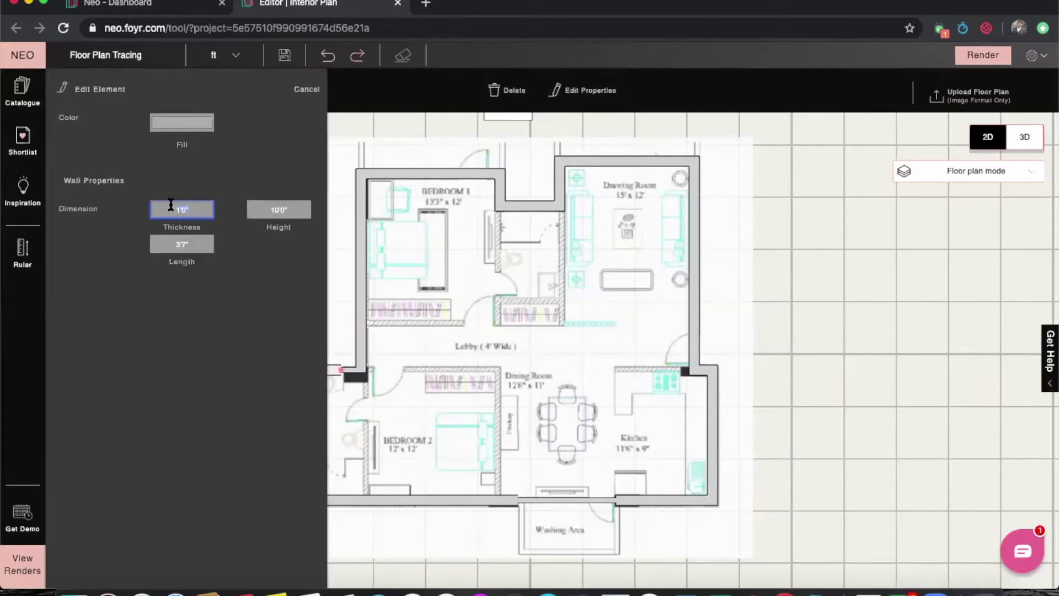
key("Return")
left_click(881, 320)
Step: Set the thickness of the Bedroom 2 bathroom's outer side wall to 0'8"
left_click(305, 436)
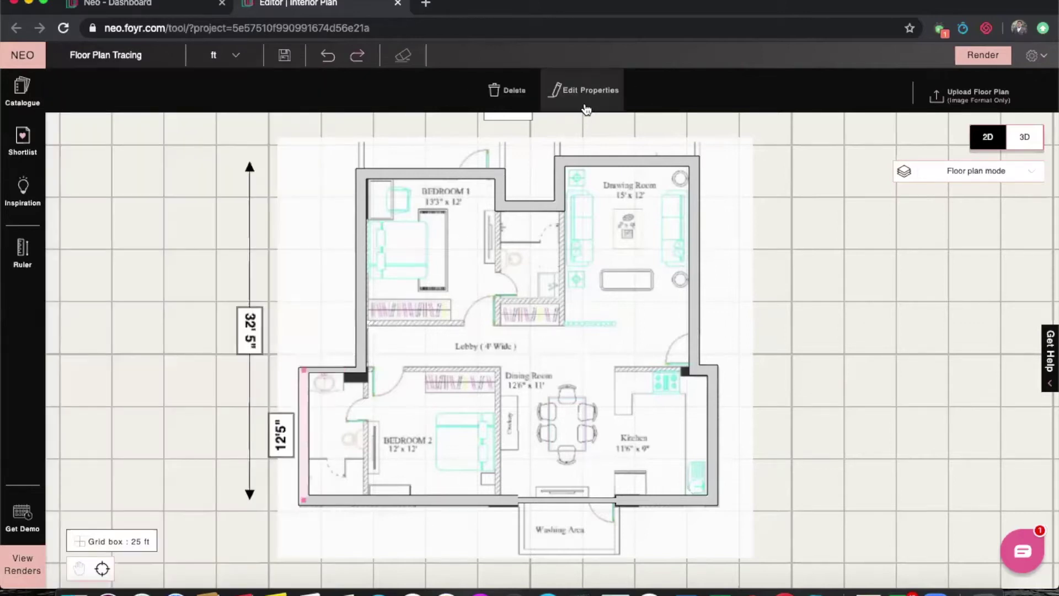
left_click(586, 90)
left_click(162, 208)
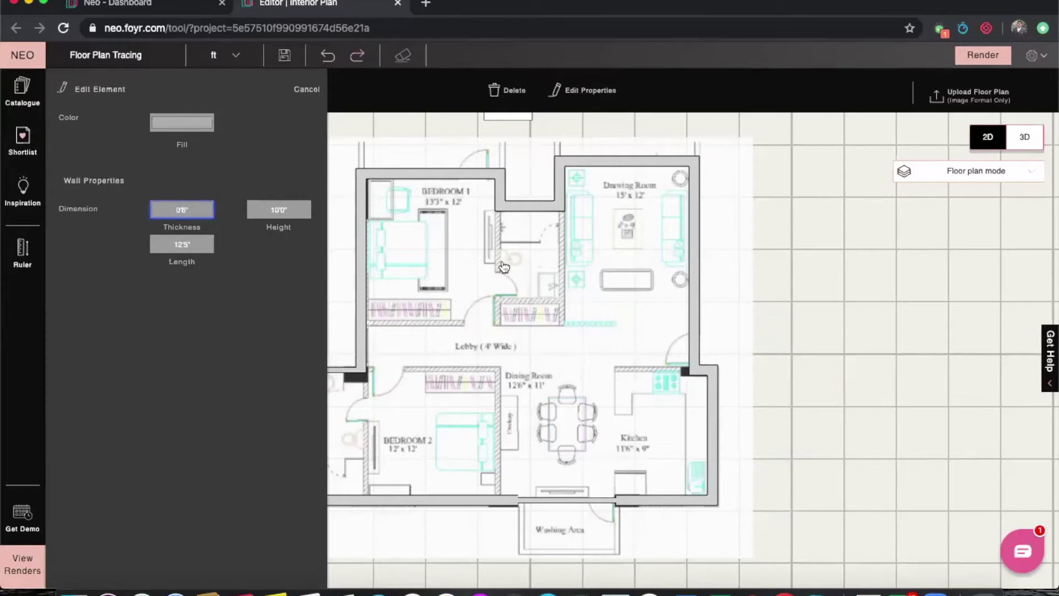
left_click(774, 283)
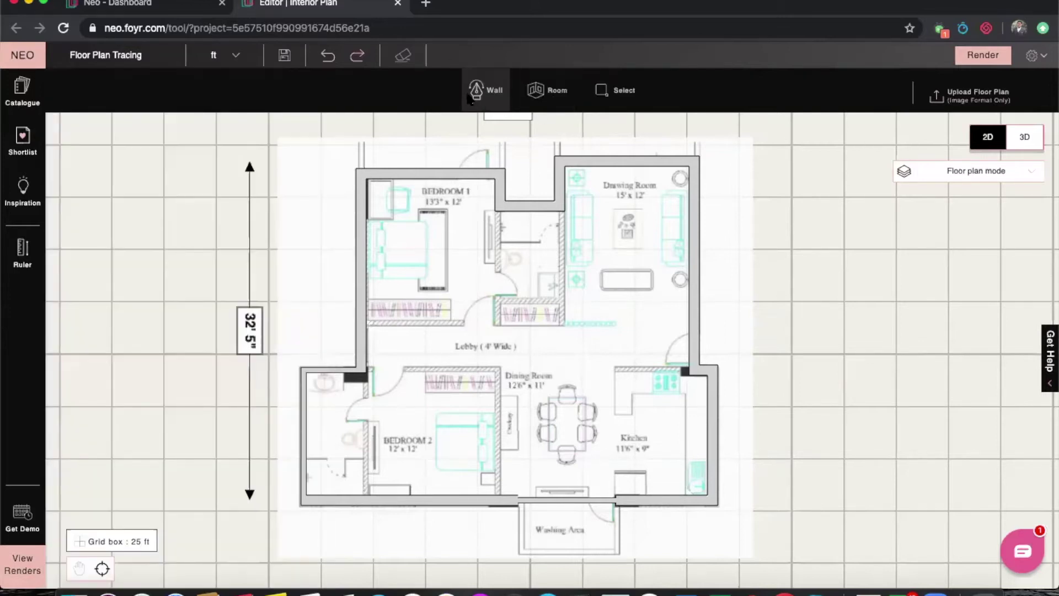
Step: Draw a short wall segment over the black column at the Kitchen's upper outer corner, starting from the outer wall
scroll(692, 379, "up", 1)
scroll(691, 379, "up", 5)
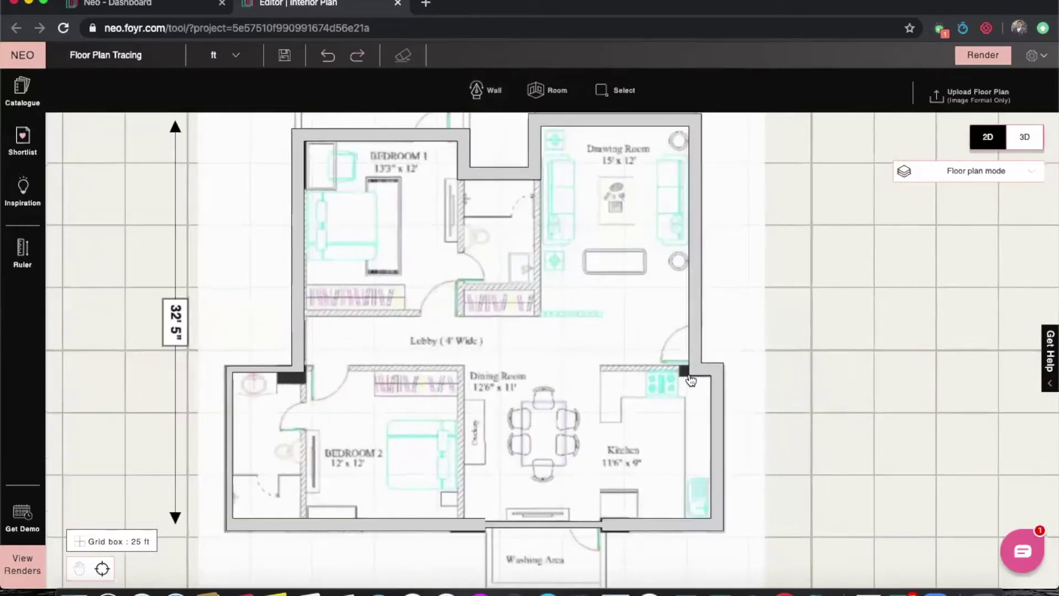
scroll(691, 380, "up", 3)
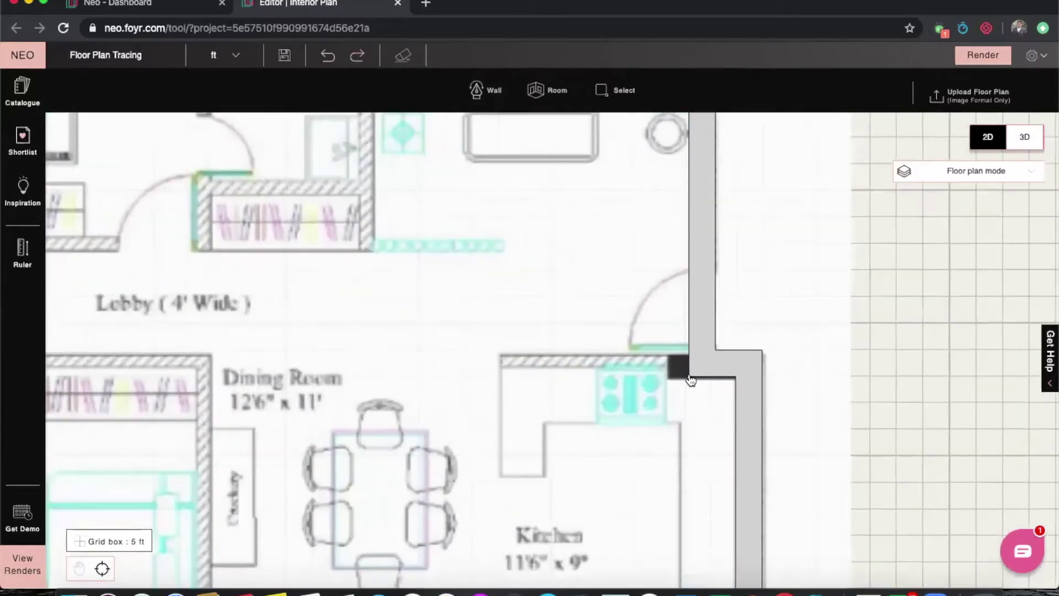
left_click(486, 90)
left_click(703, 363)
left_click(667, 363)
key("Escape")
scroll(685, 382, "down", 2)
scroll(691, 390, "down", 8)
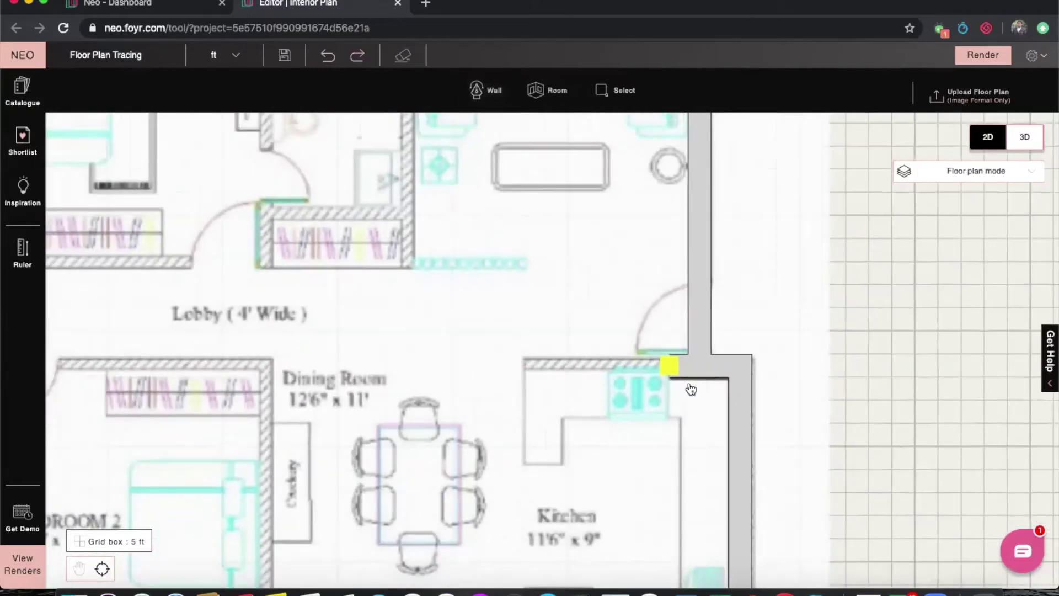
scroll(737, 411, "down", 1)
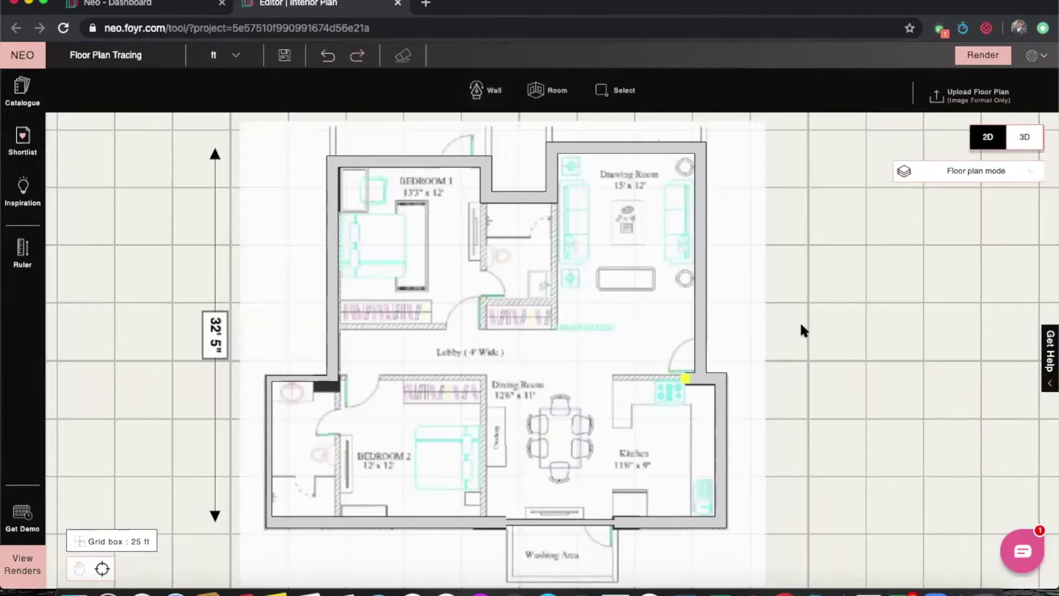
Step: Set the default wall thickness to 0'6" for the interior walls
left_click(1032, 55)
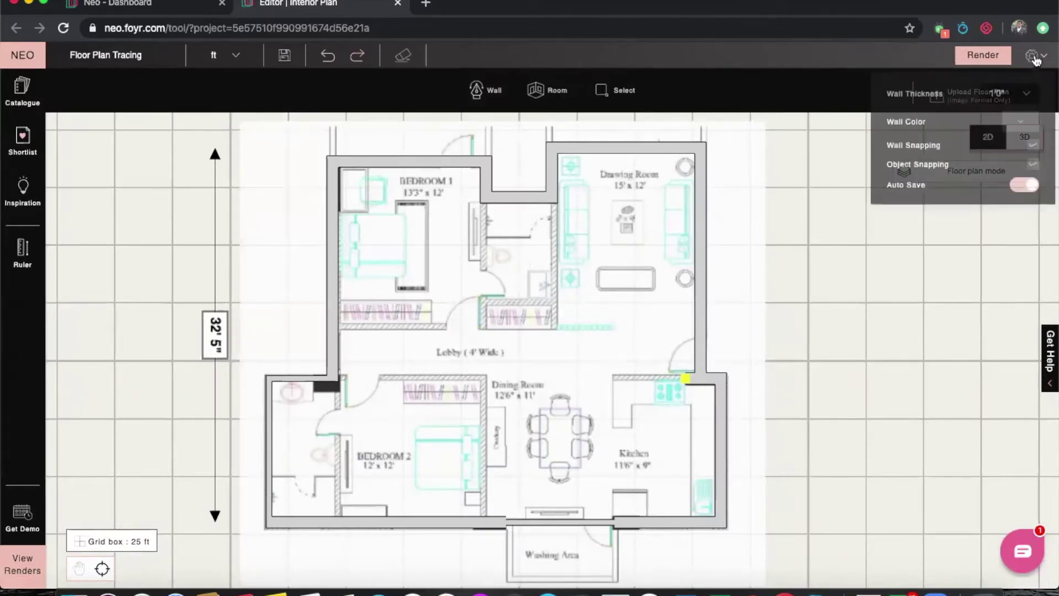
left_click(1025, 94)
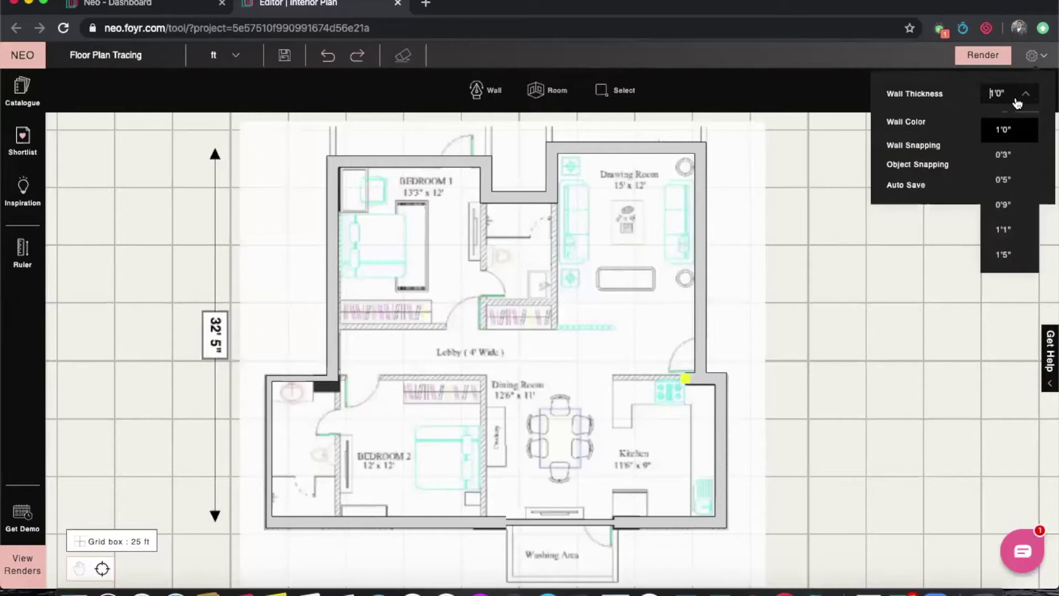
type("6")
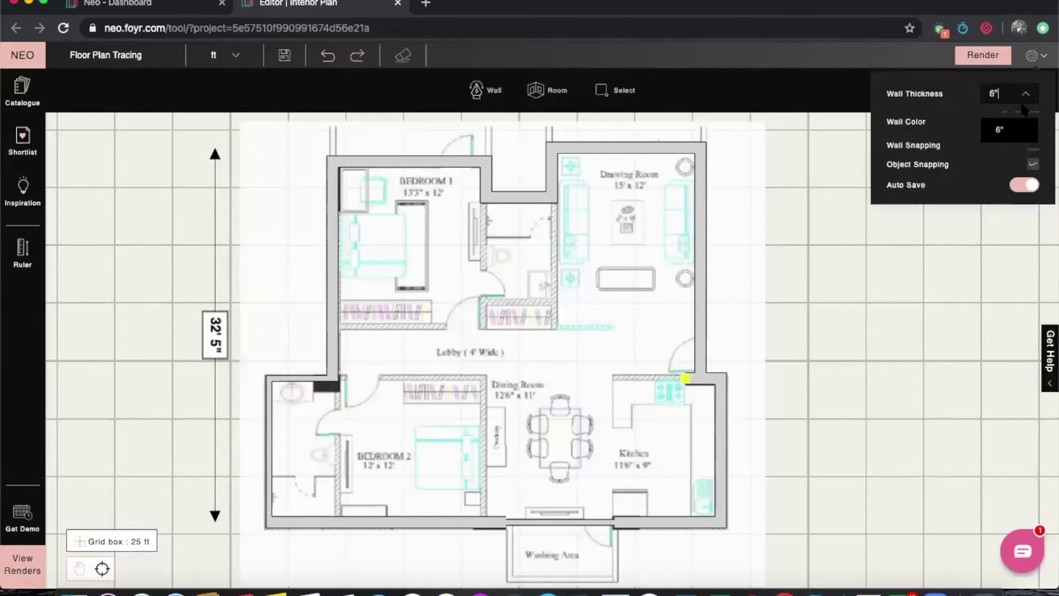
left_click(1018, 122)
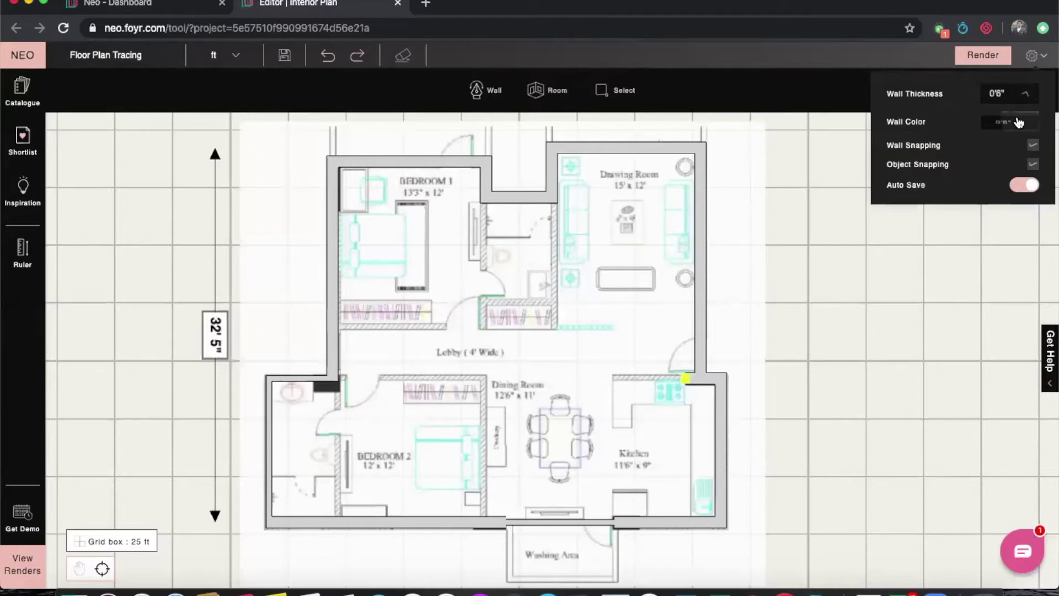
left_click(1044, 55)
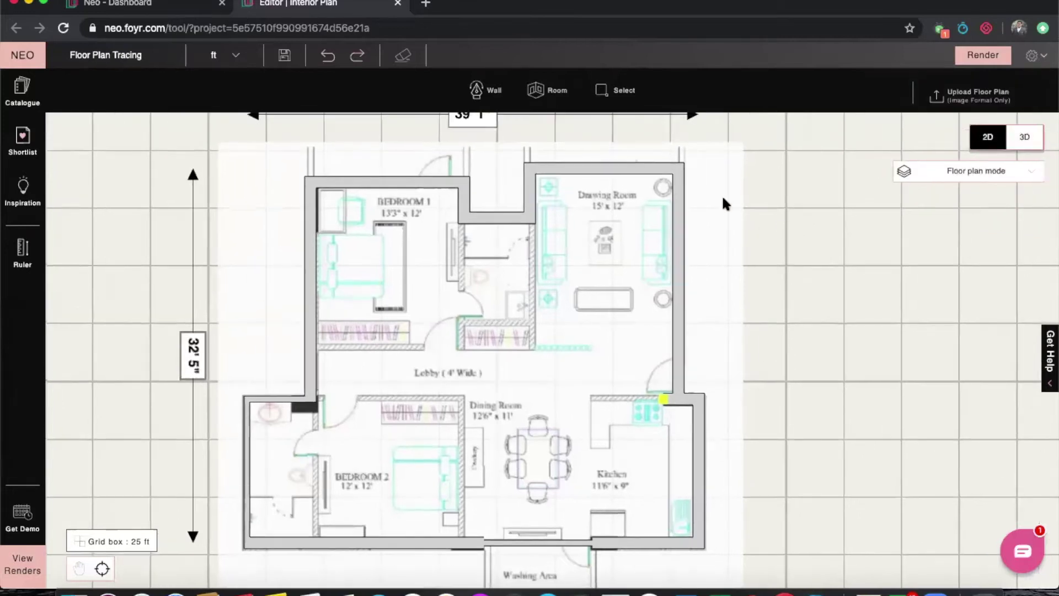
Step: Draw the interior wall between Bedroom 1 and the Lobby, from the outer side wall to the wardrobe niche
left_click(503, 99)
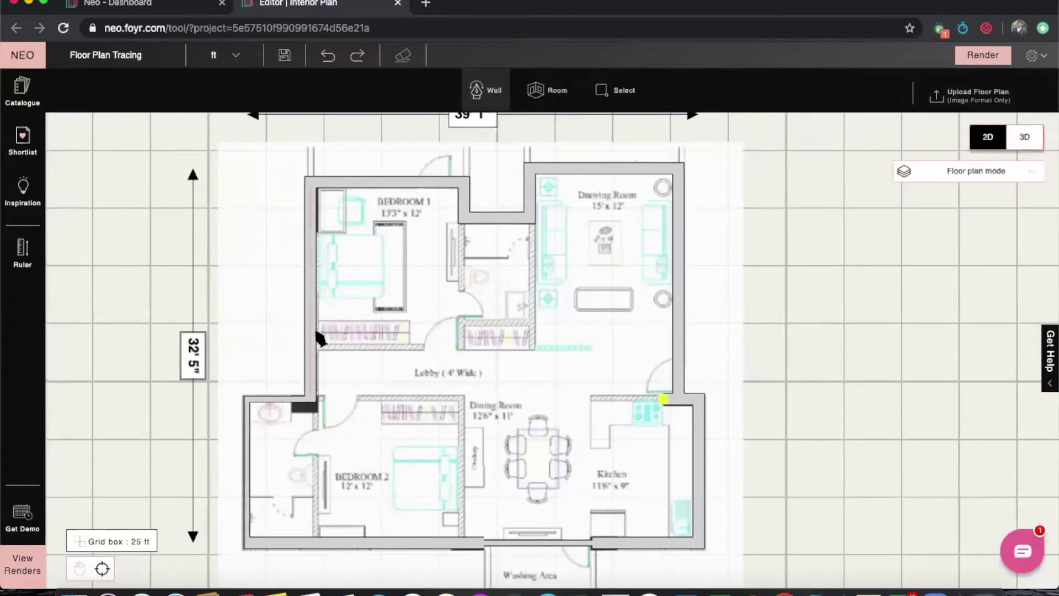
left_click(312, 347)
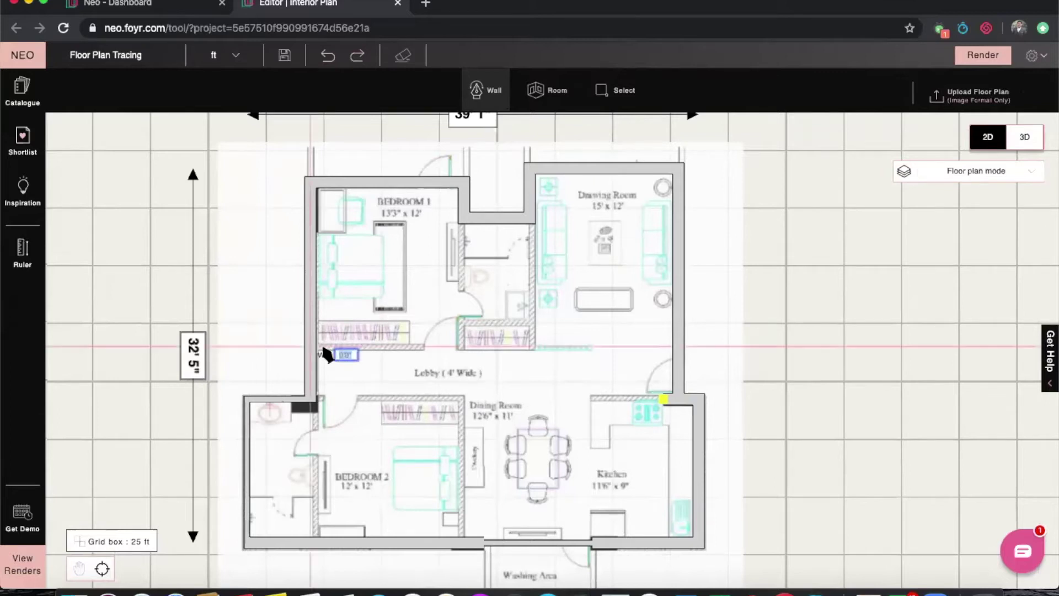
left_click(464, 348)
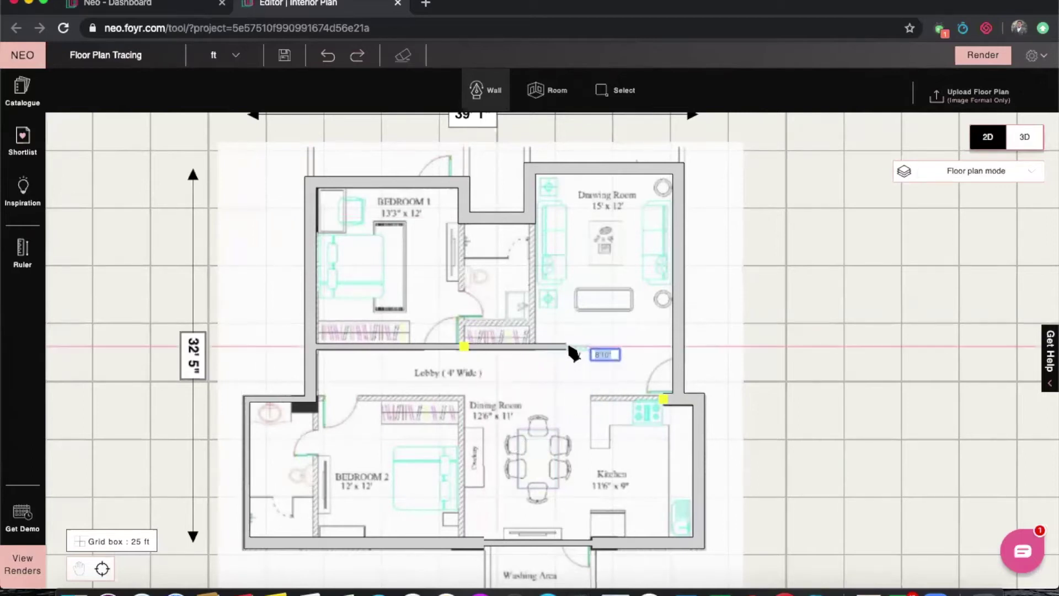
key("Escape")
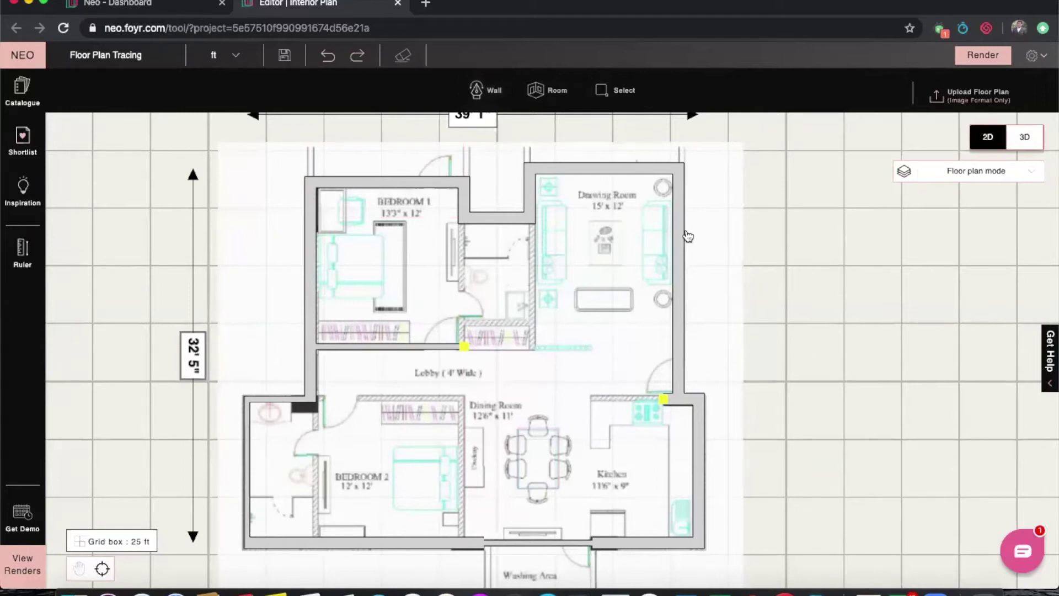
Step: Draw the wall between Bedroom 1 and its bathroom, from the end of the Lobby wall up to the outer wall
left_click(1030, 57)
left_click(478, 90)
left_click(464, 347)
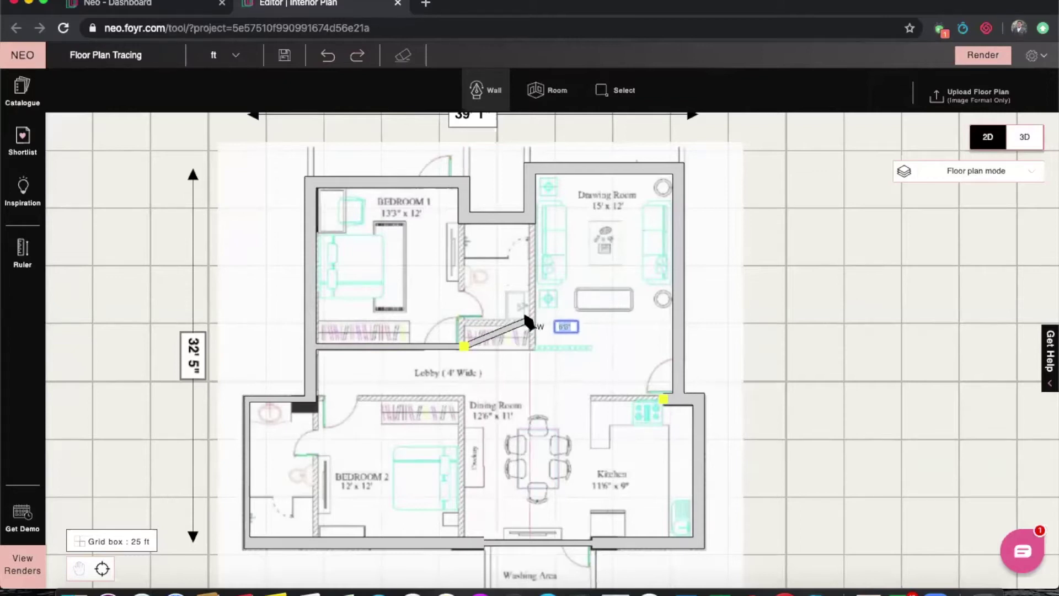
double_click(463, 219)
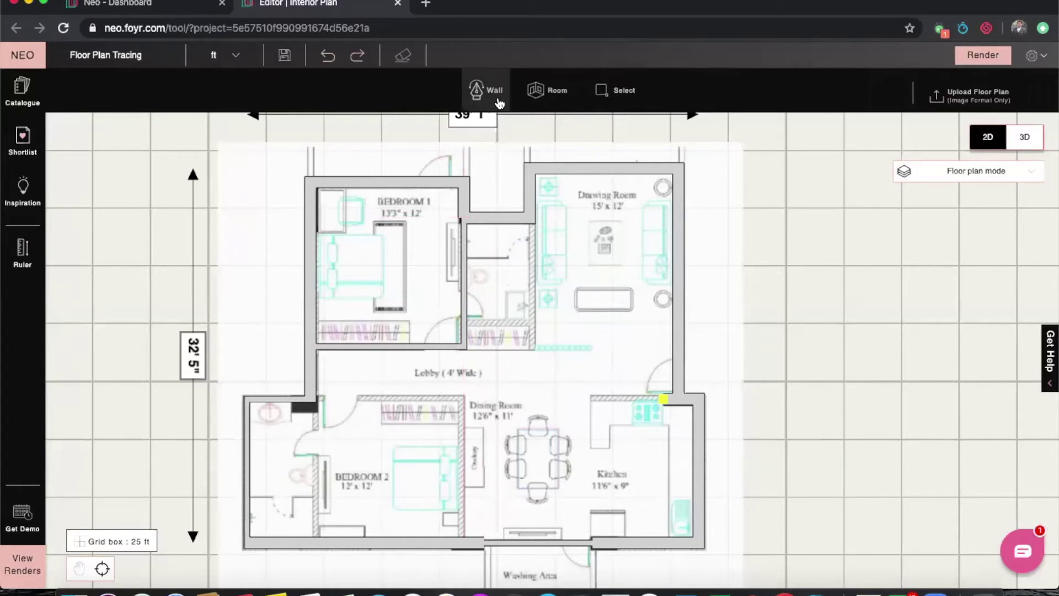
Step: Draw the wall between the Bedroom 1 bathroom and the Drawing Room, from the outer wall down to the Lobby line
left_click(530, 219)
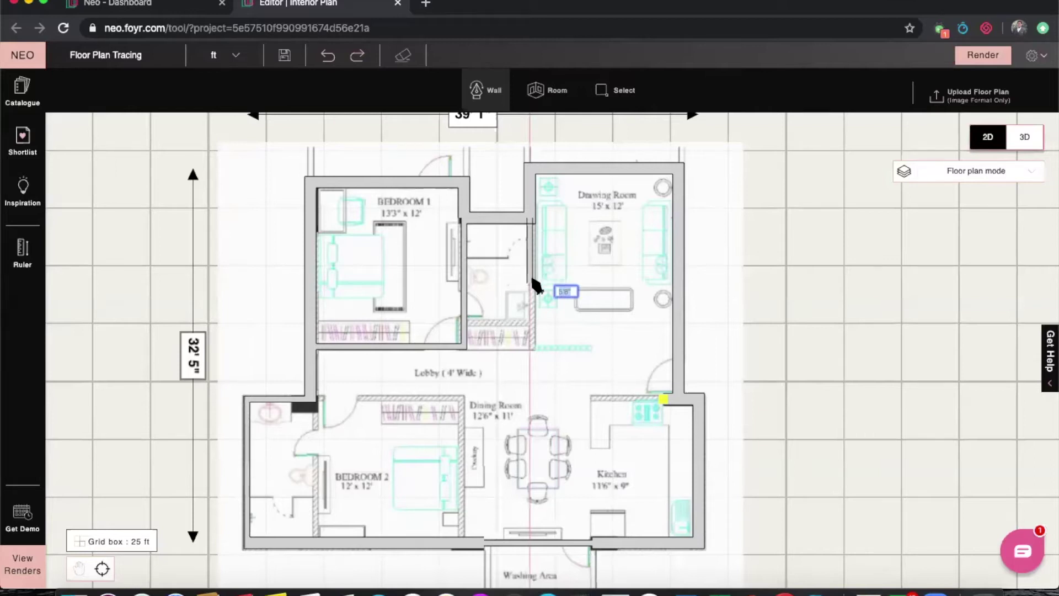
left_click(530, 348)
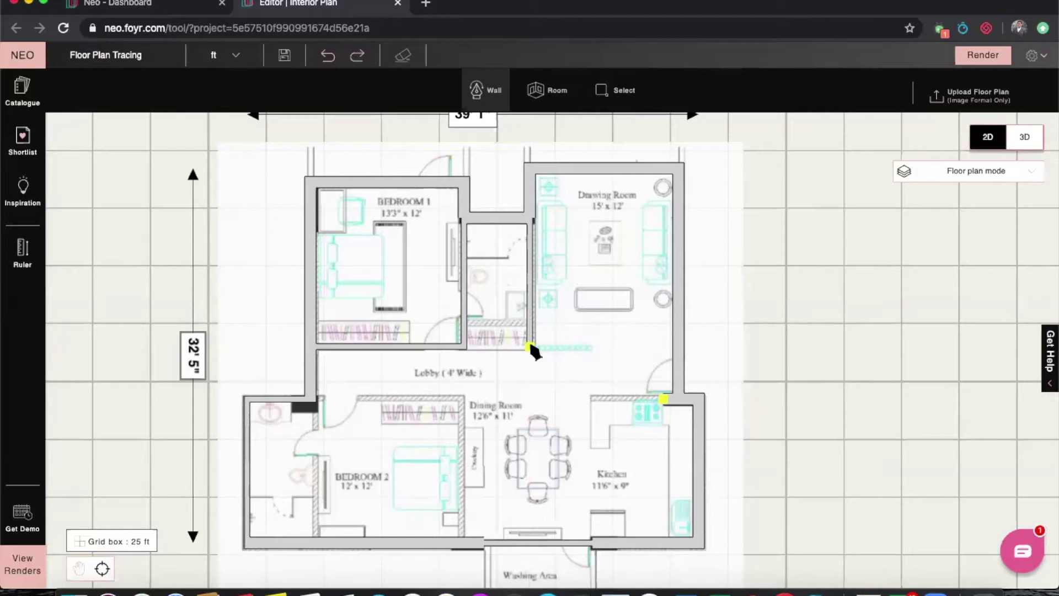
key("Escape")
Step: Draw the cross wall between the Bedroom 1 bathroom and the wardrobe niche below it
left_click(486, 101)
left_click(466, 320)
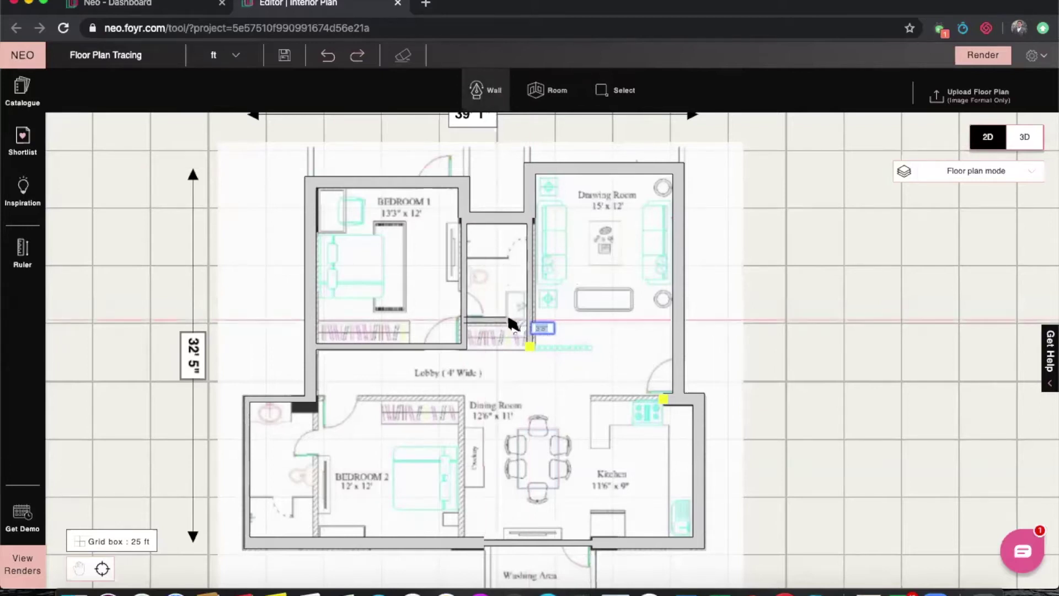
key("Escape")
key("Escape")
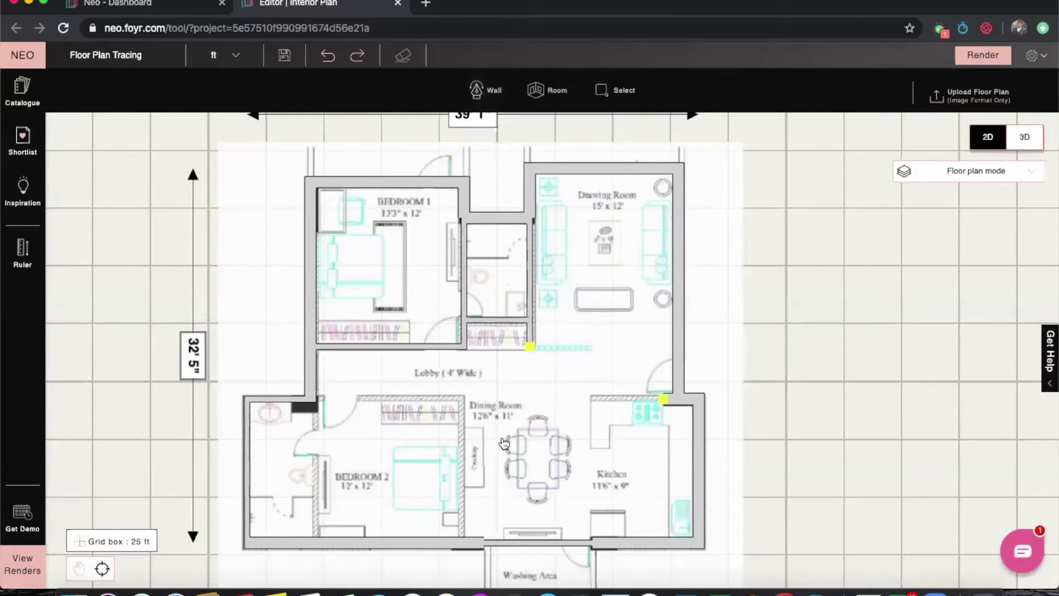
Step: Extend the wall along the Kitchen's upper edge from the column segment to the end of the hatched wall
left_click(474, 97)
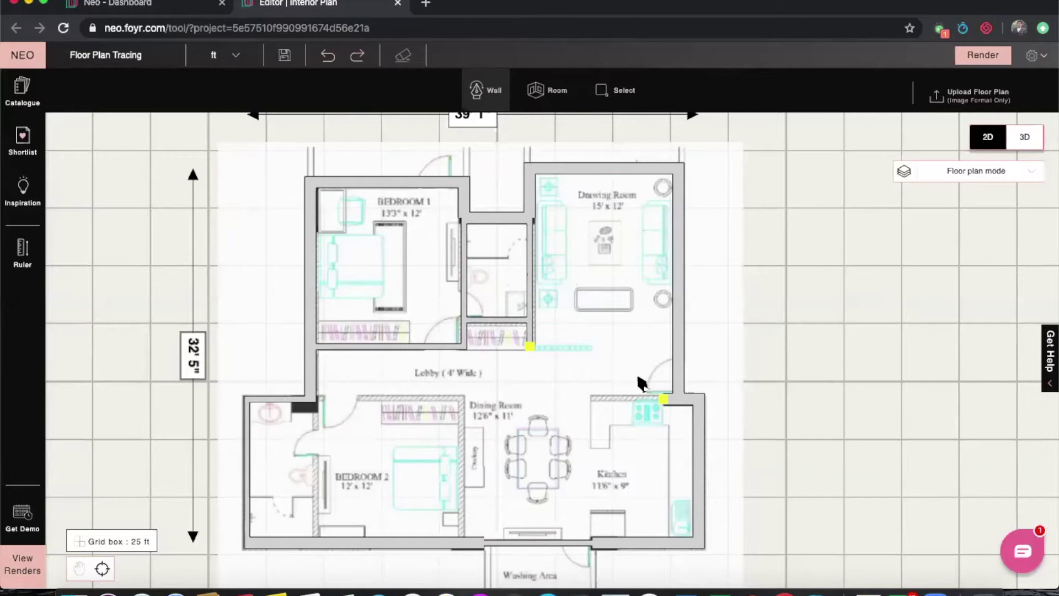
left_click(664, 398)
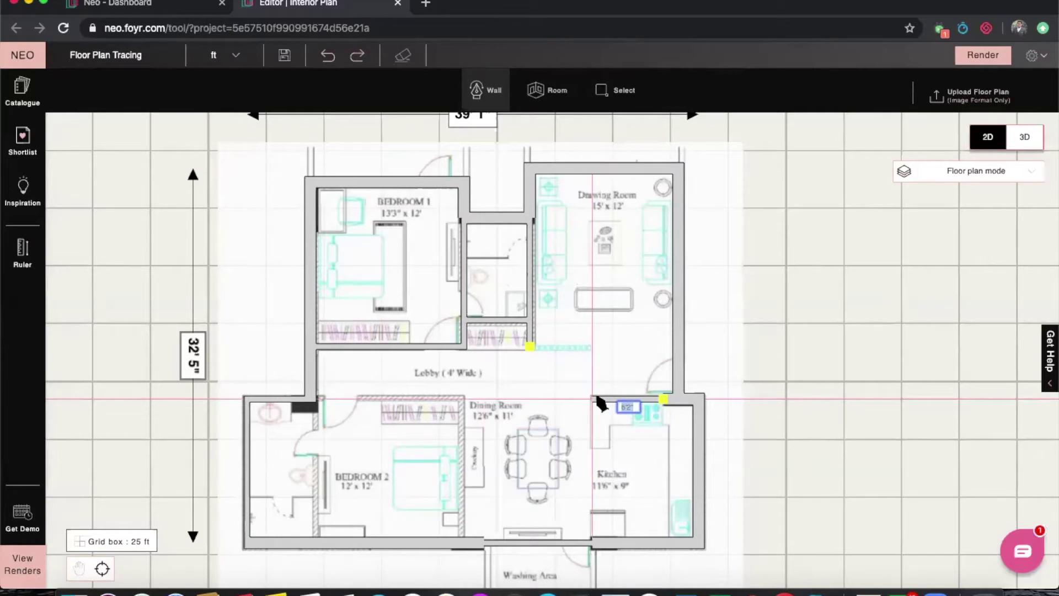
left_click(593, 399)
key("Escape")
Step: Draw the wall between Bedroom 2 and the Dining Room, continuing along the Lobby to the outer wall corner
left_click(473, 101)
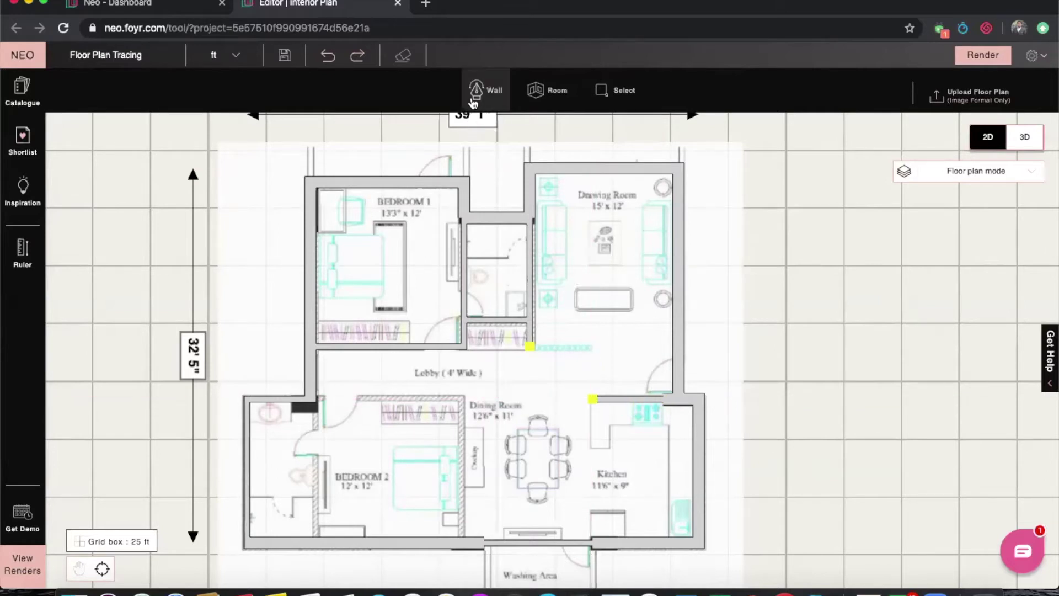
left_click(464, 544)
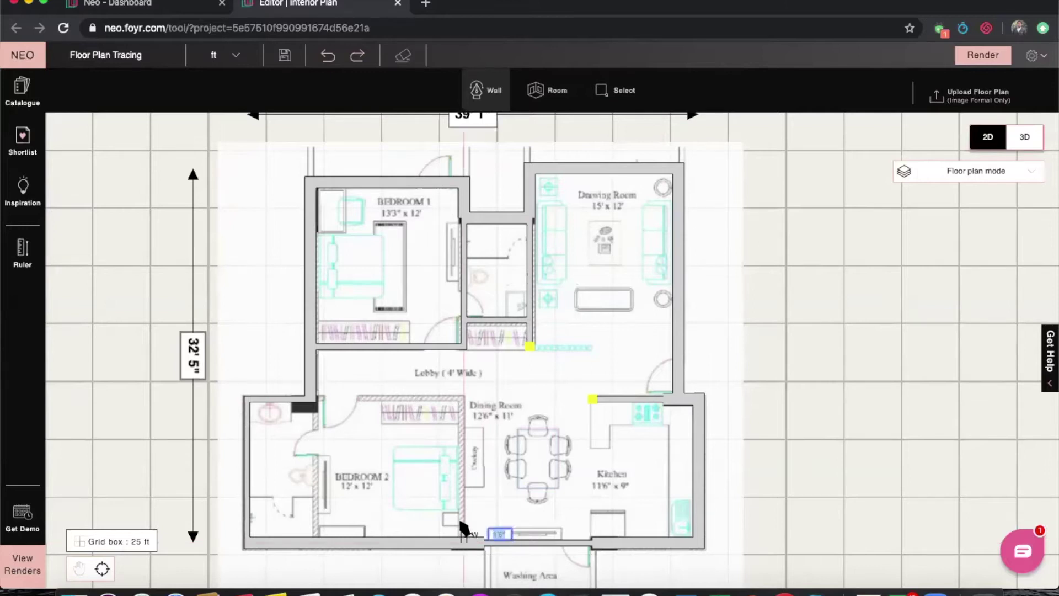
left_click(464, 399)
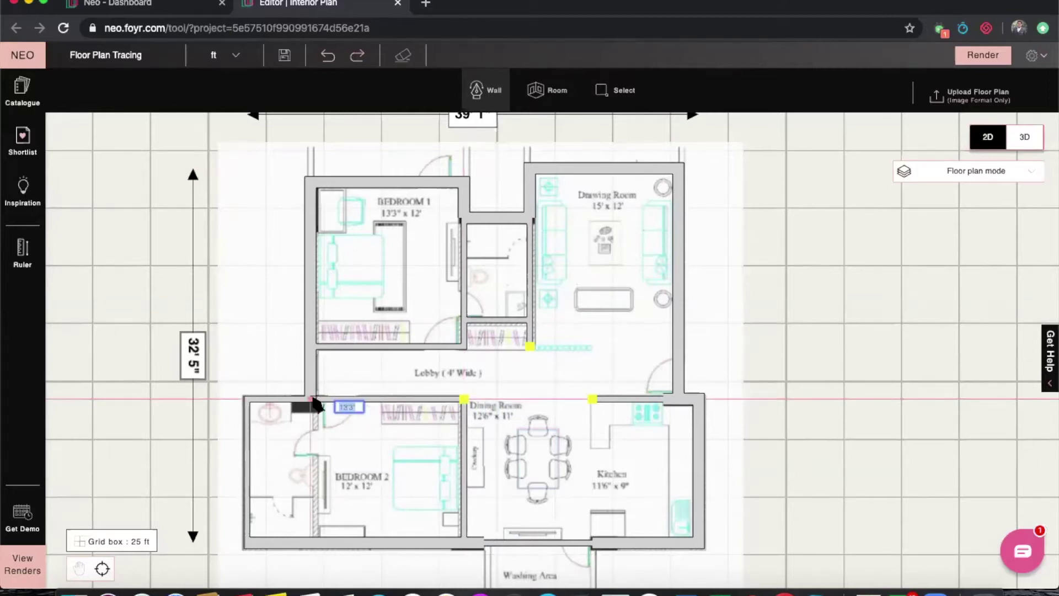
key("Escape")
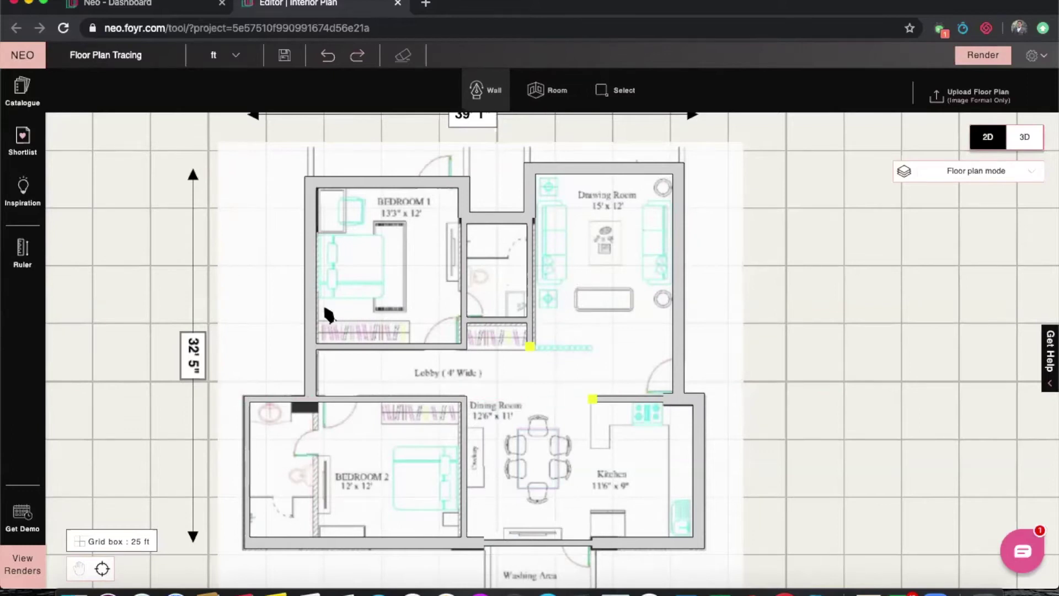
Step: Try to draw a 9' wall down from the Lobby corner between Bedroom 2 and its bathroom, and undo it
left_click(311, 402)
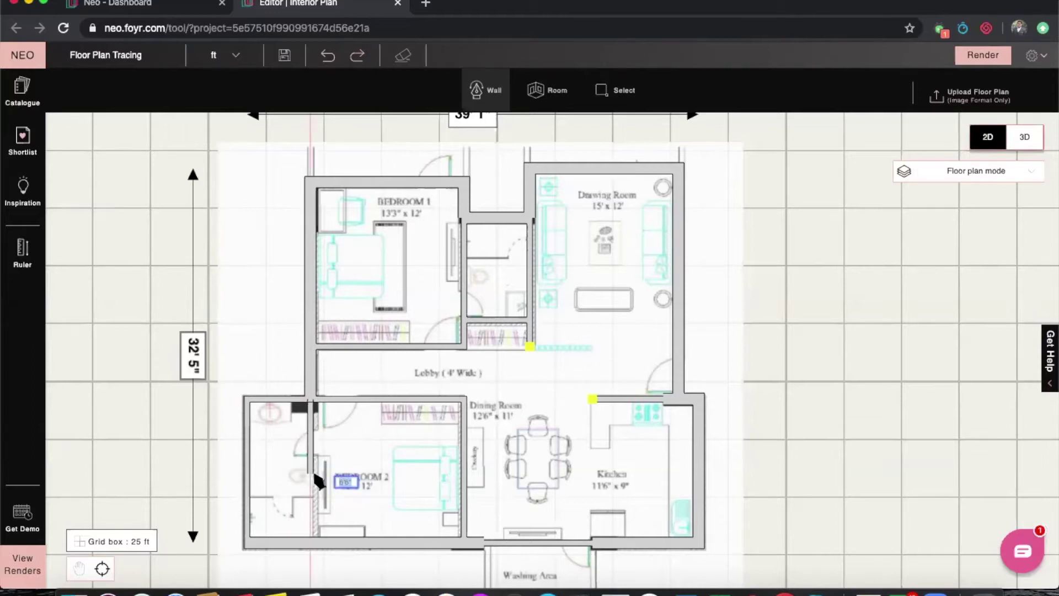
key("Escape")
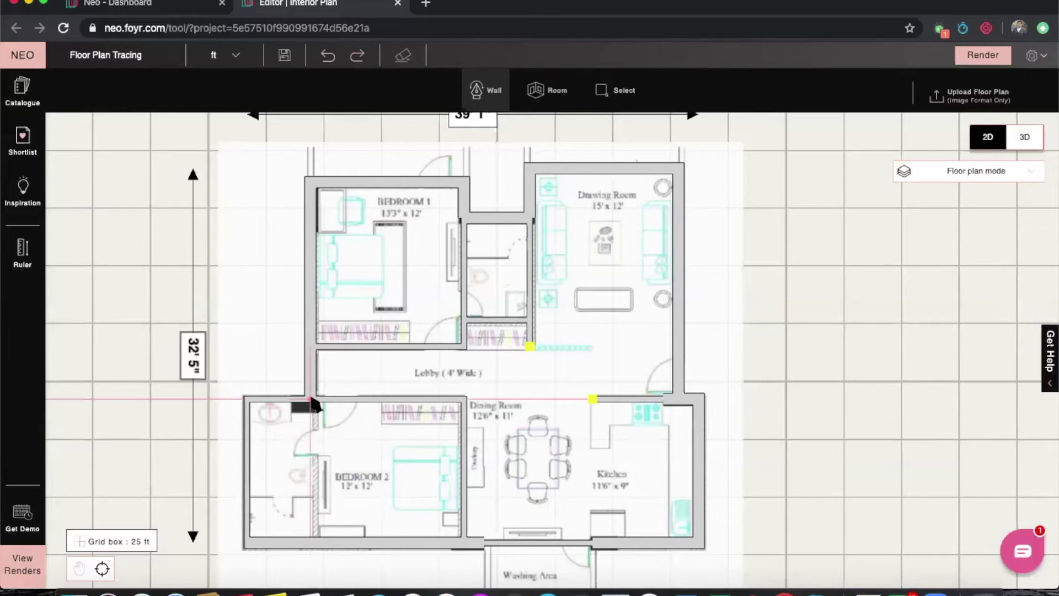
left_click(312, 406)
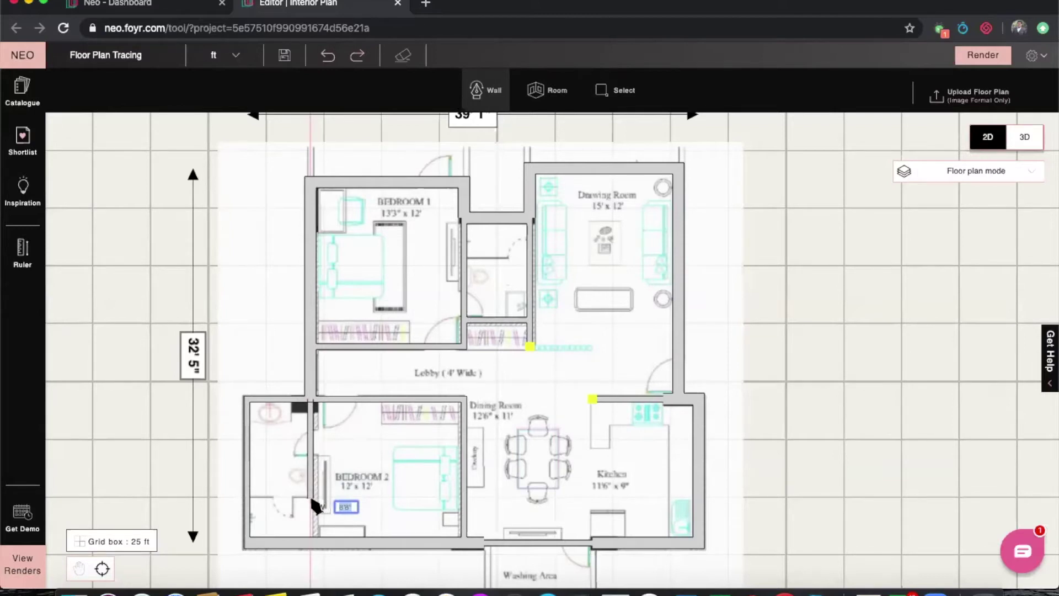
type("9")
key("Return")
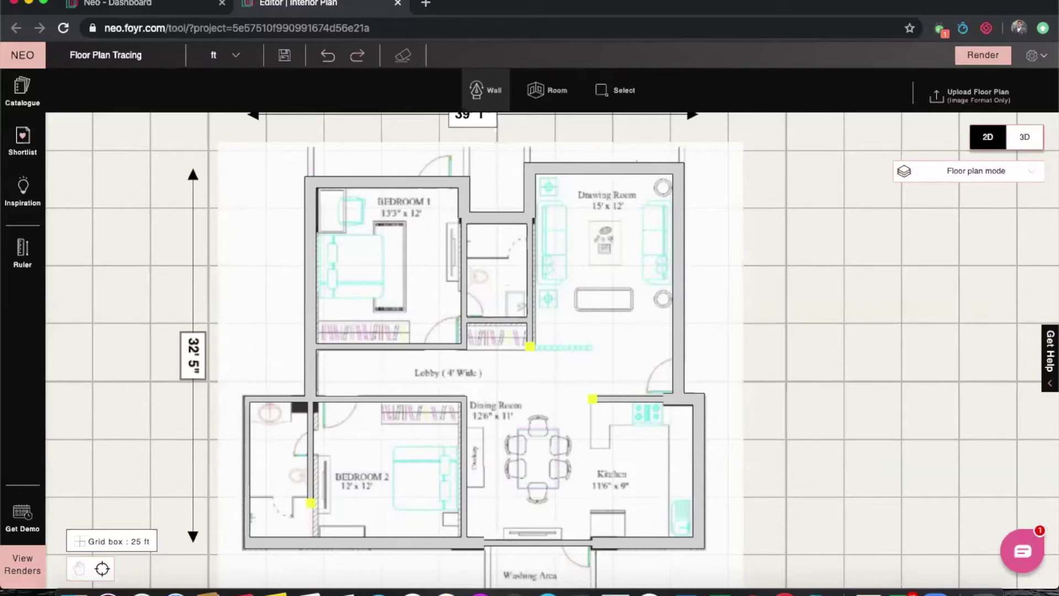
key("super+z")
key("Escape")
Step: Draw the wall between Bedroom 2 and its bathroom, from the Lobby corner down to the lower outer wall
left_click(476, 87)
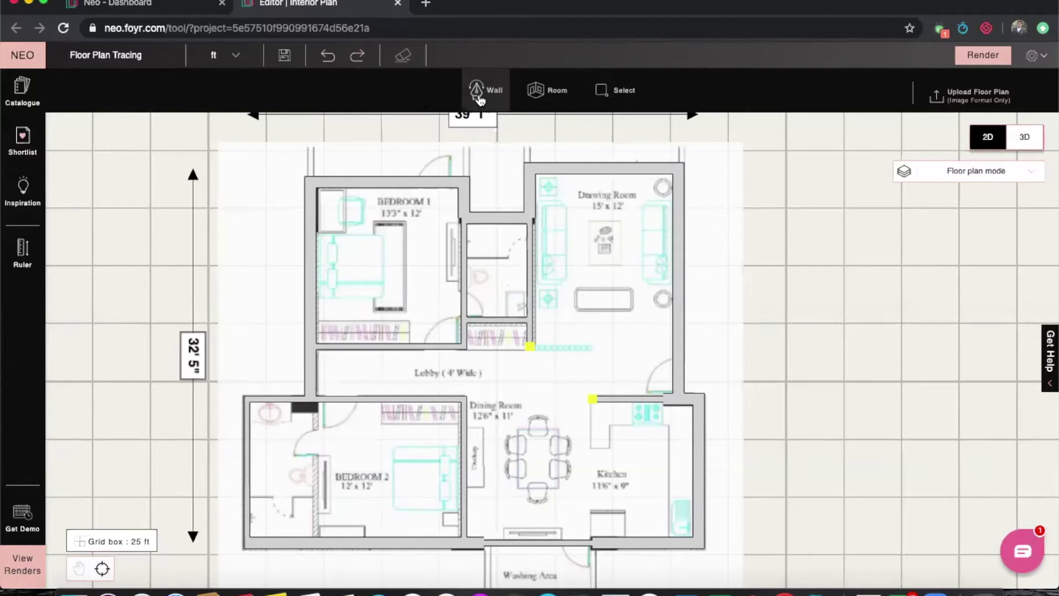
left_click(311, 399)
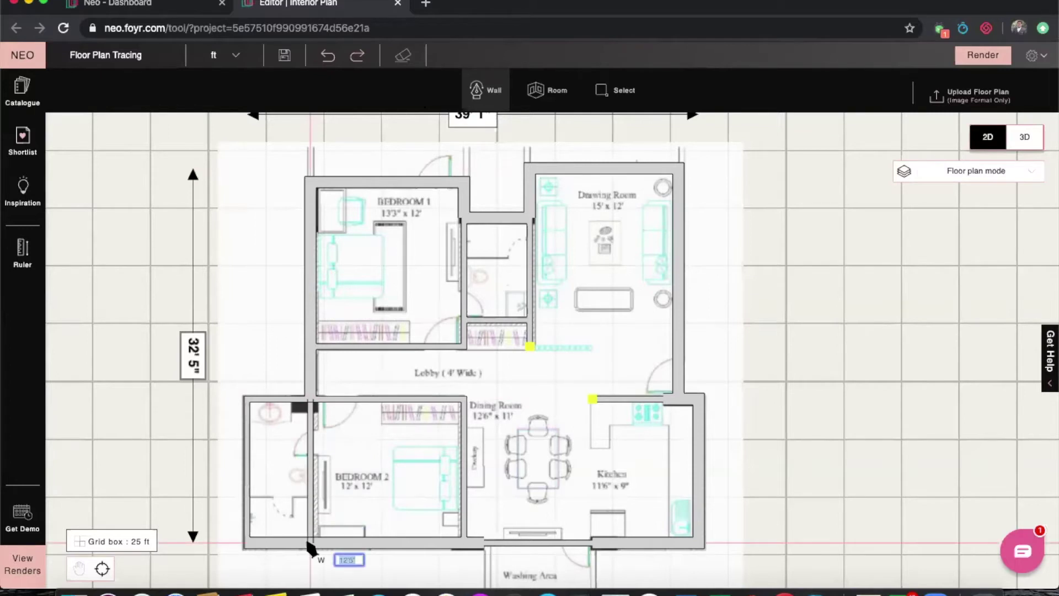
key("Escape")
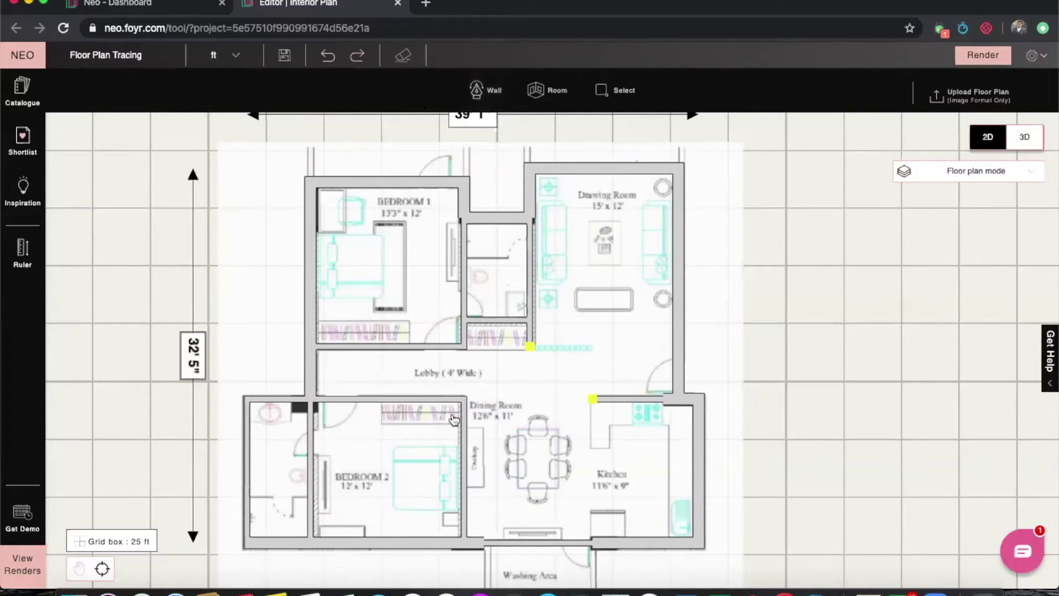
scroll(452, 424, "down", 2)
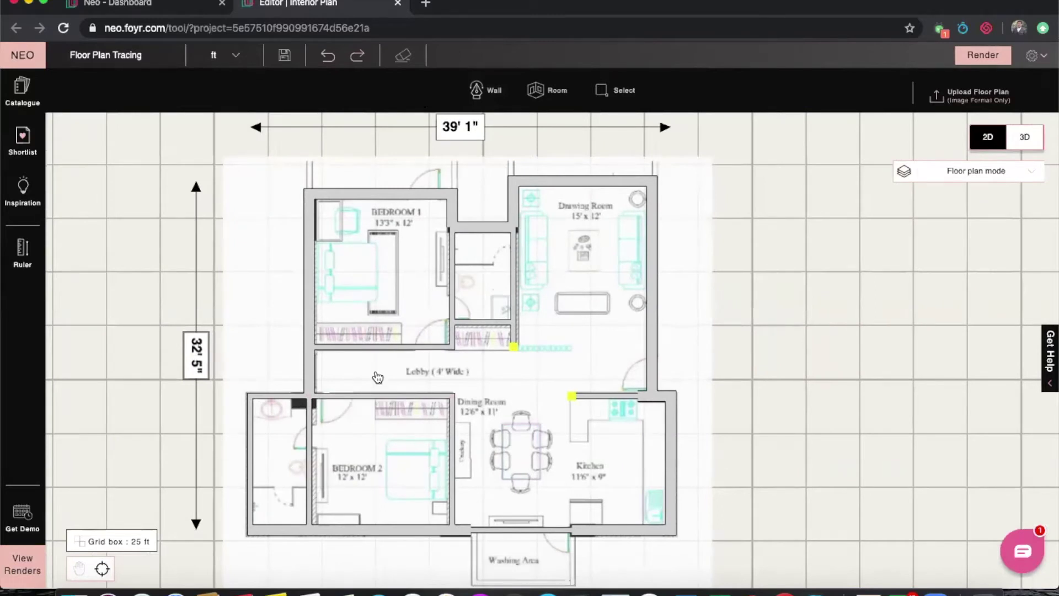
scroll(381, 372, "up", 3)
scroll(484, 258, "up", 1)
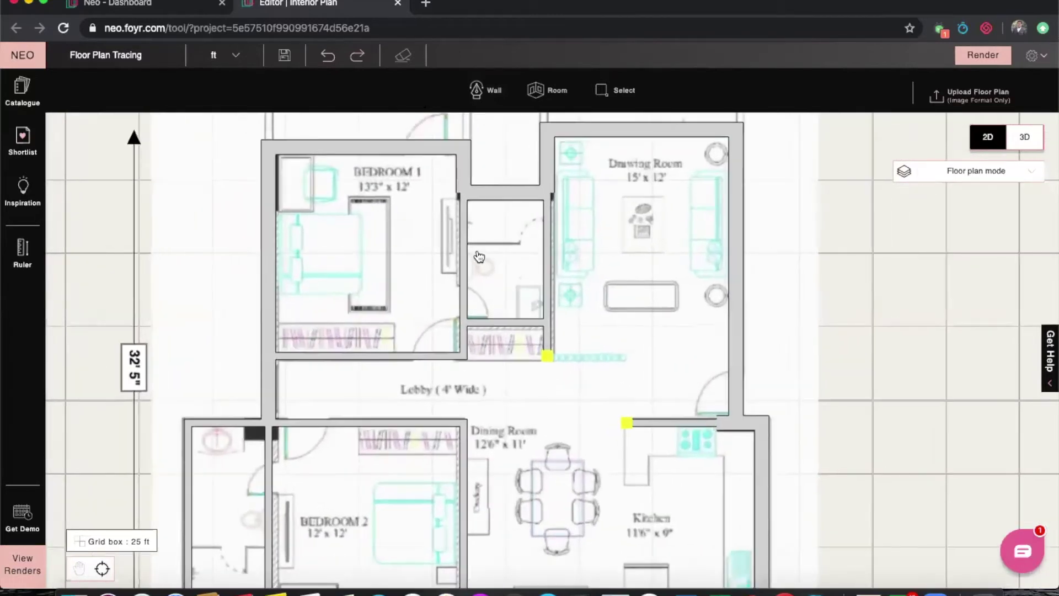
scroll(563, 428, "down", 2)
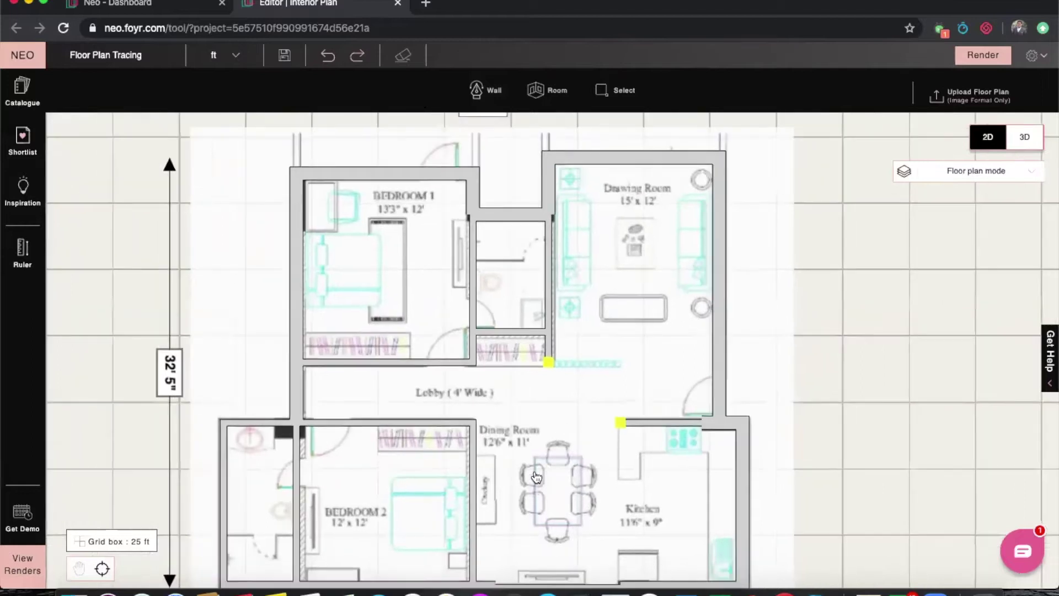
Step: Shift both side walls of the bathroom between Bedroom 1 and the Drawing Room onto the walls in the background image
scroll(490, 287, "up", 3)
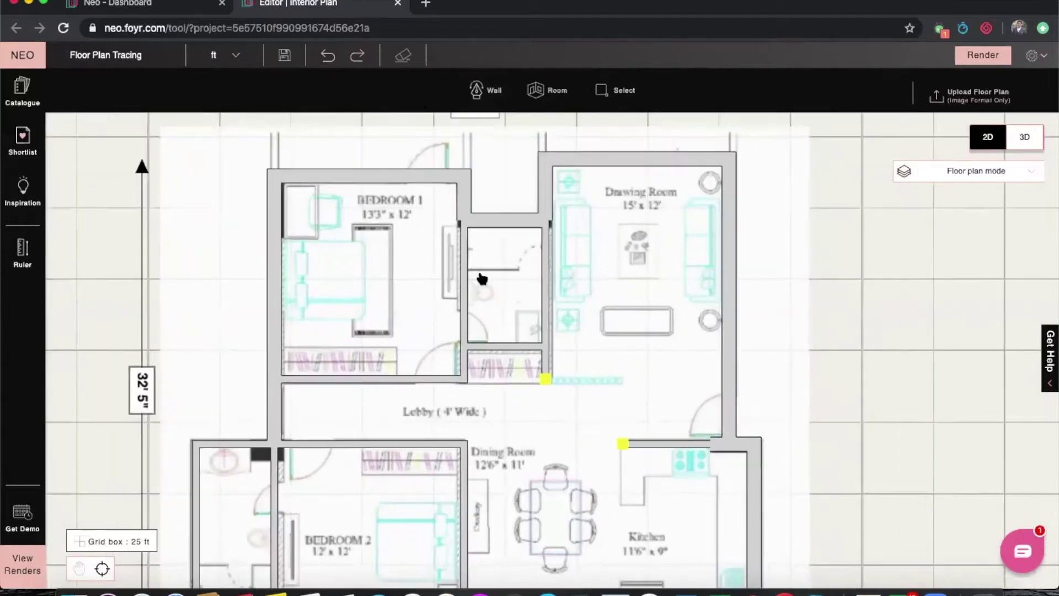
left_click(464, 282)
left_click_drag(463, 275, 461, 275)
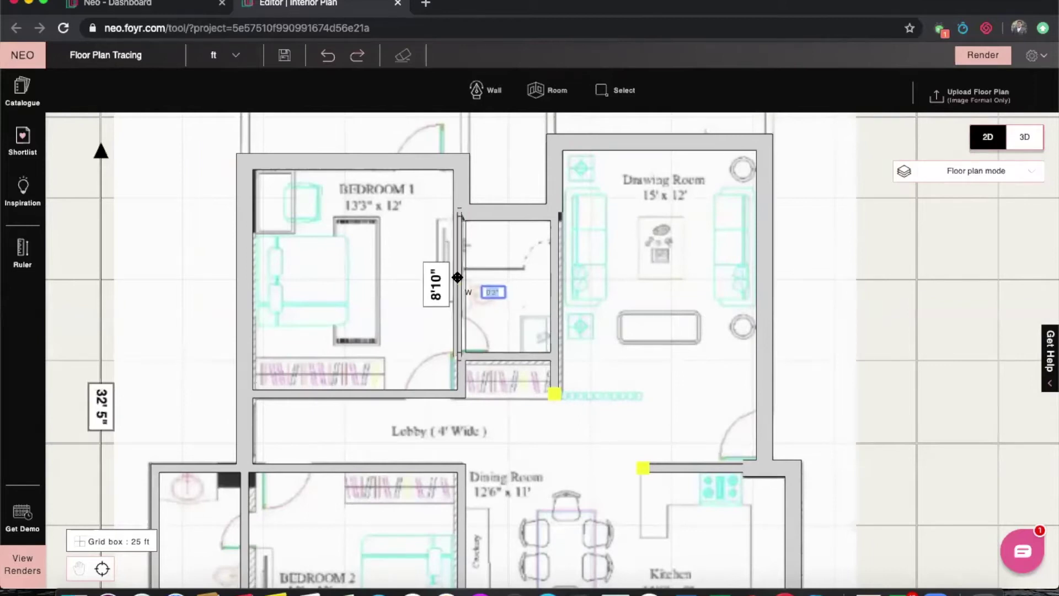
left_click(554, 266)
left_click_drag(555, 266, 558, 272)
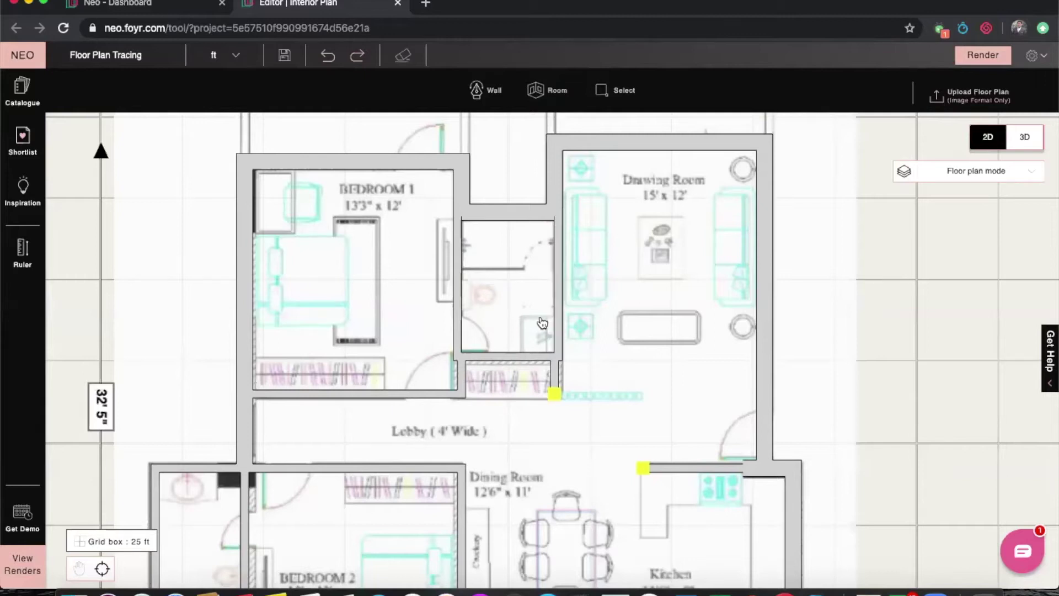
Step: Align the short side walls of the wardrobe niche below the Bedroom 1 bathroom and the wall separating the two with the image
left_click(524, 357)
left_click(462, 380)
left_click_drag(462, 382, 557, 372)
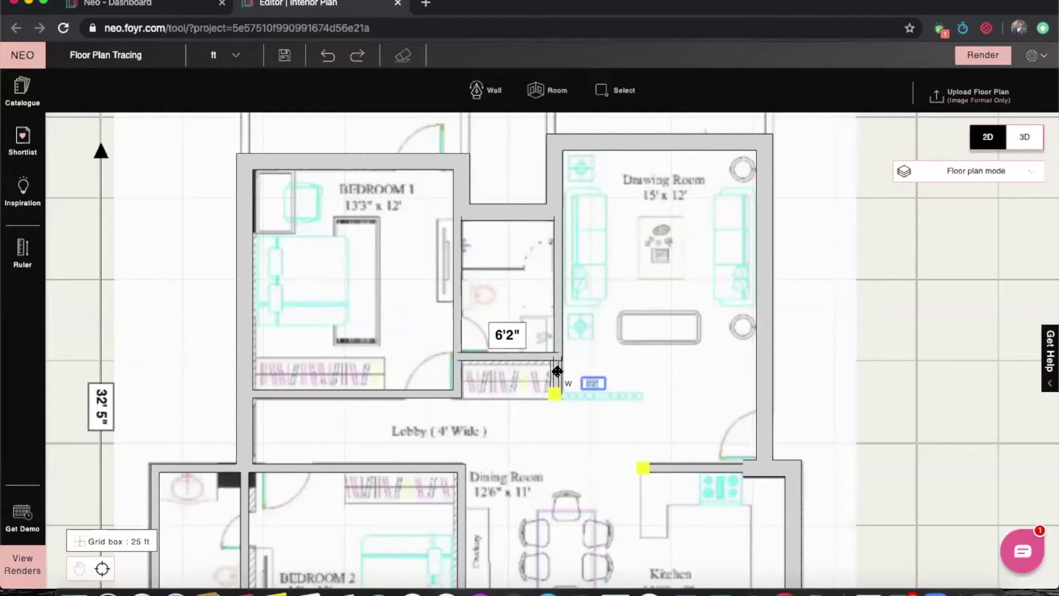
left_click(537, 360)
left_click_drag(537, 360, 536, 362)
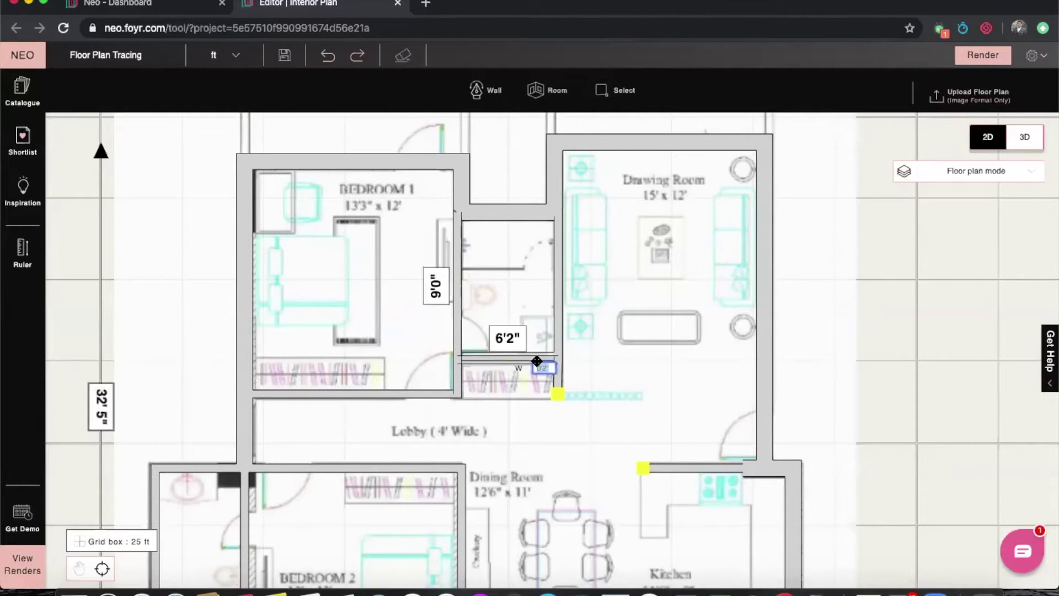
Step: Move the wall along the Kitchen's upper edge up to match the background image
scroll(850, 469, "down", 2)
left_click_drag(850, 415, 830, 401)
scroll(693, 406, "up", 3)
left_click(694, 390)
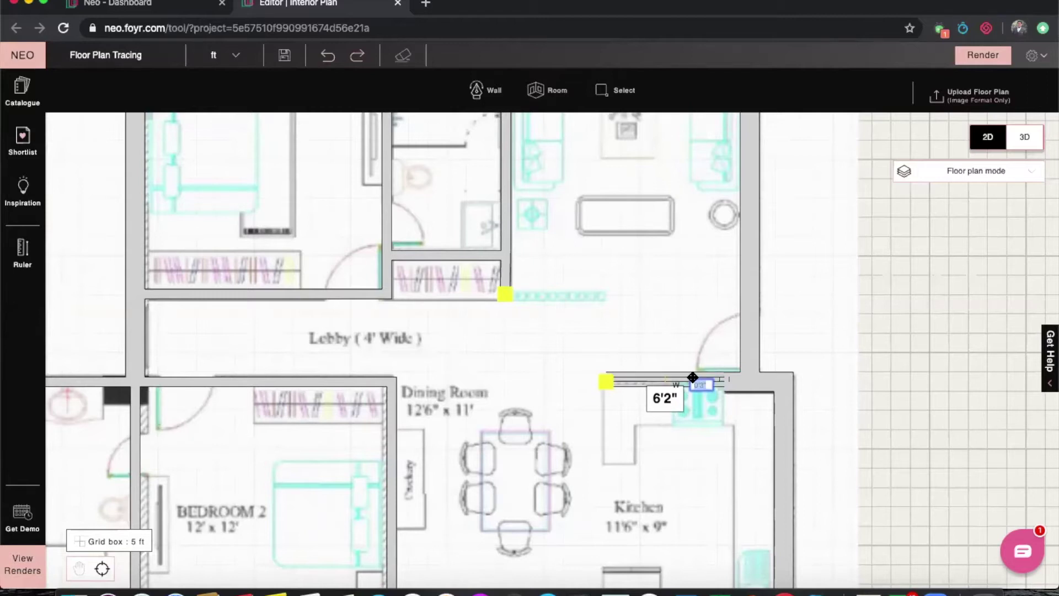
left_click_drag(693, 378, 693, 378)
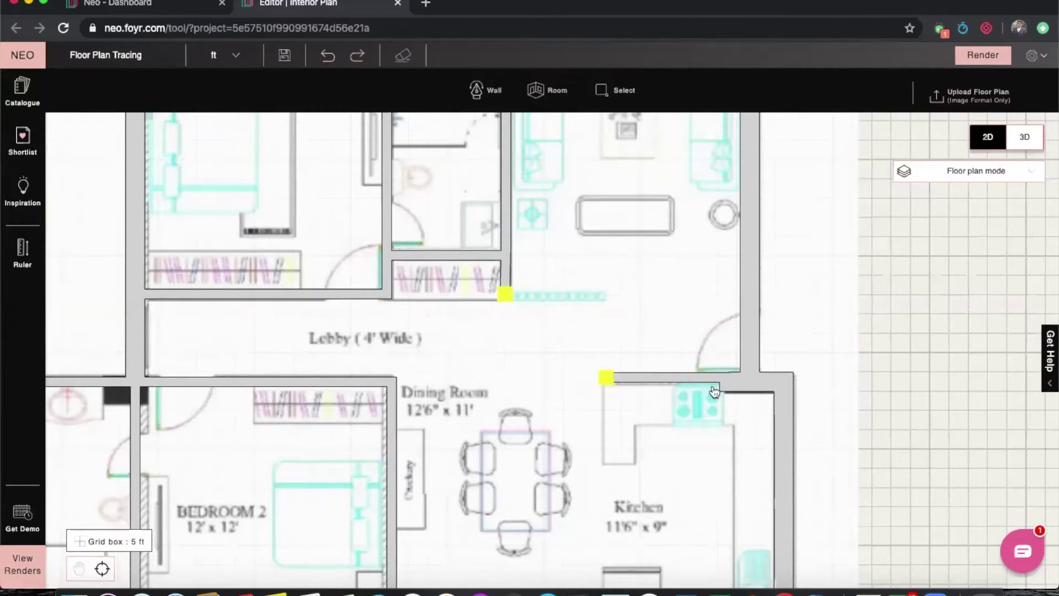
Step: Move the wall between the Dining Room and the Washing Area up, flush with the inner face of the adjoining outer wall
scroll(647, 475, "down", 1)
left_click_drag(647, 476, 647, 280)
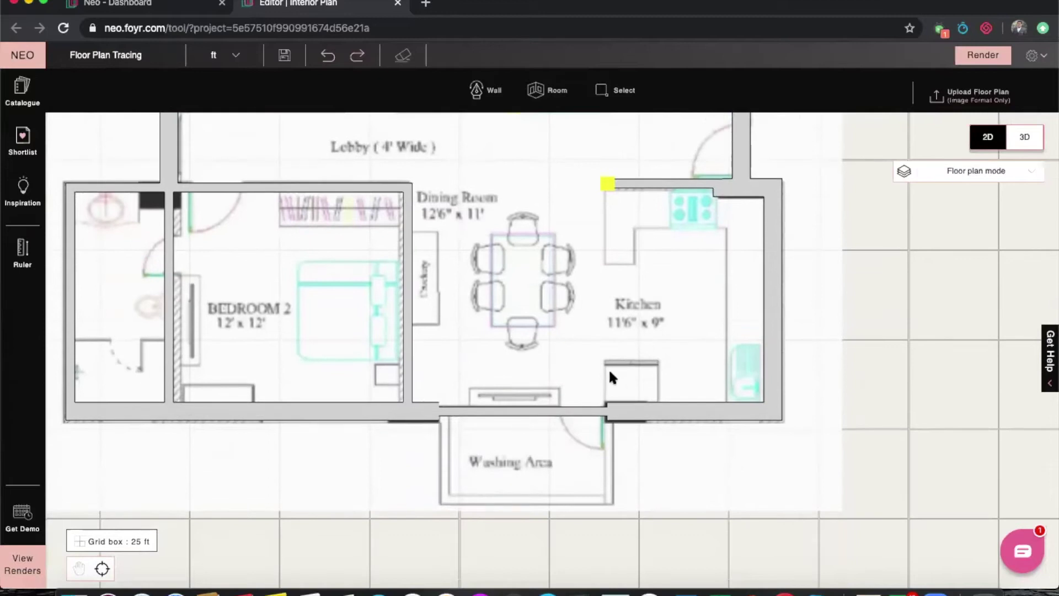
left_click(574, 417)
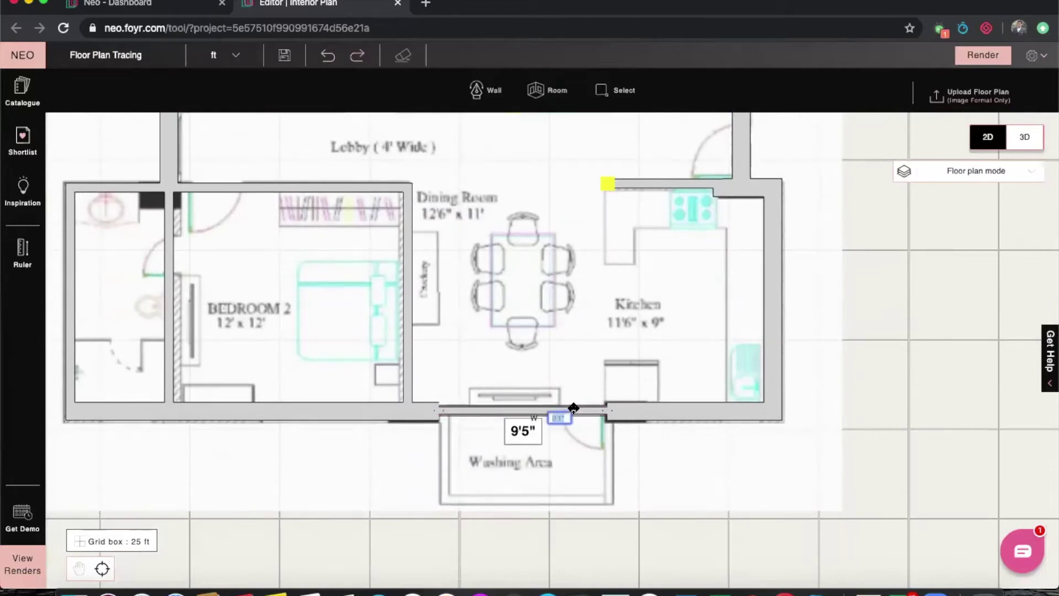
left_click_drag(573, 407, 574, 407)
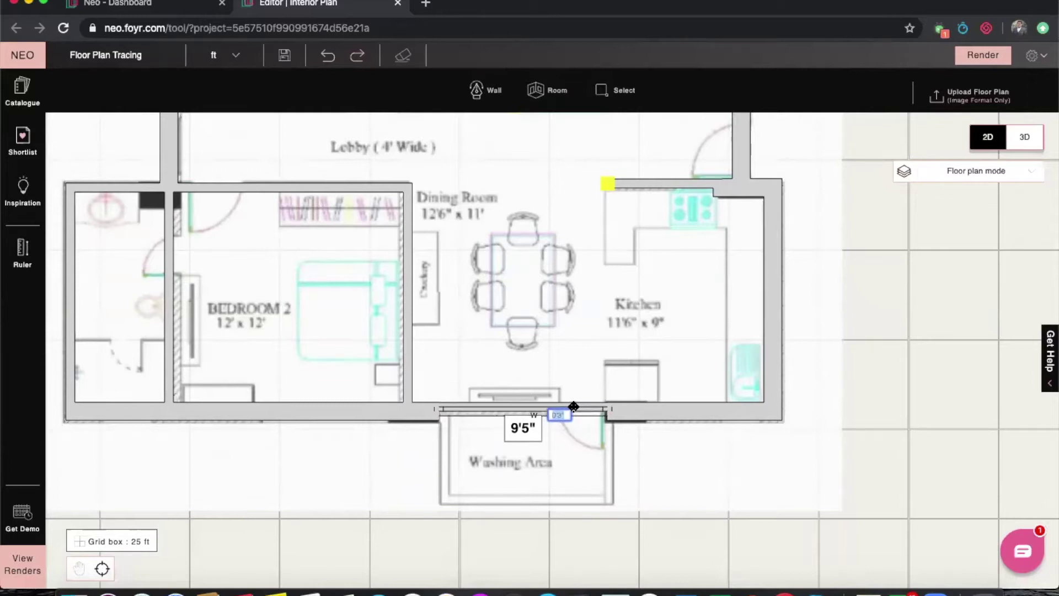
Step: Shift the wall between Bedroom 2 and the Dining Room toward Bedroom 2, onto the hatched wall in the image
left_click(387, 480)
left_click_drag(378, 466, 492, 497)
left_click(520, 397)
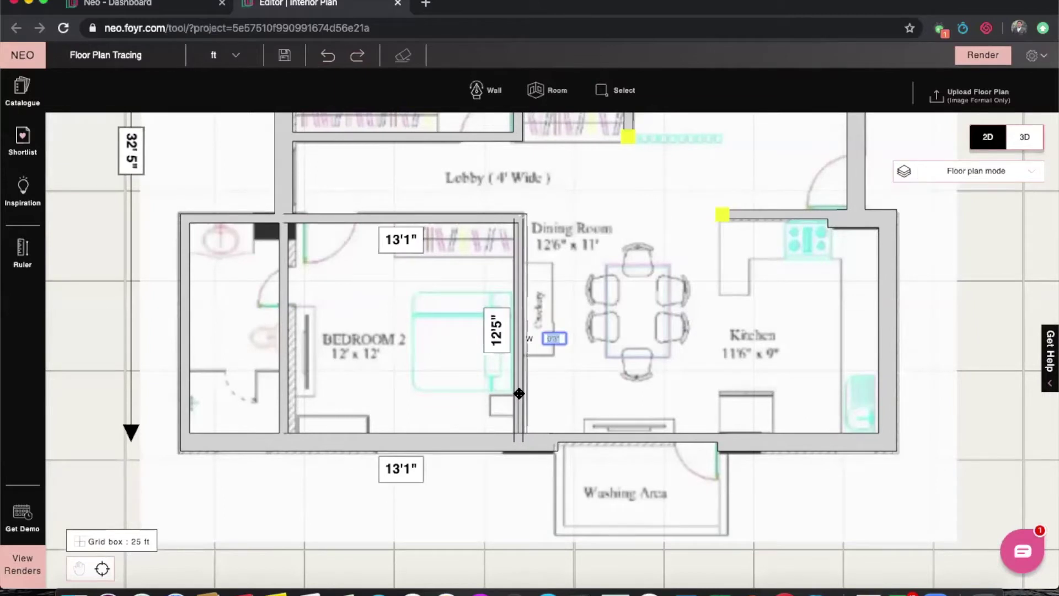
left_click(528, 415)
Step: Shift the wall between Bedroom 2 and its bathroom toward Bedroom 2, onto the hatched wall in the image
left_click_drag(454, 300, 448, 357)
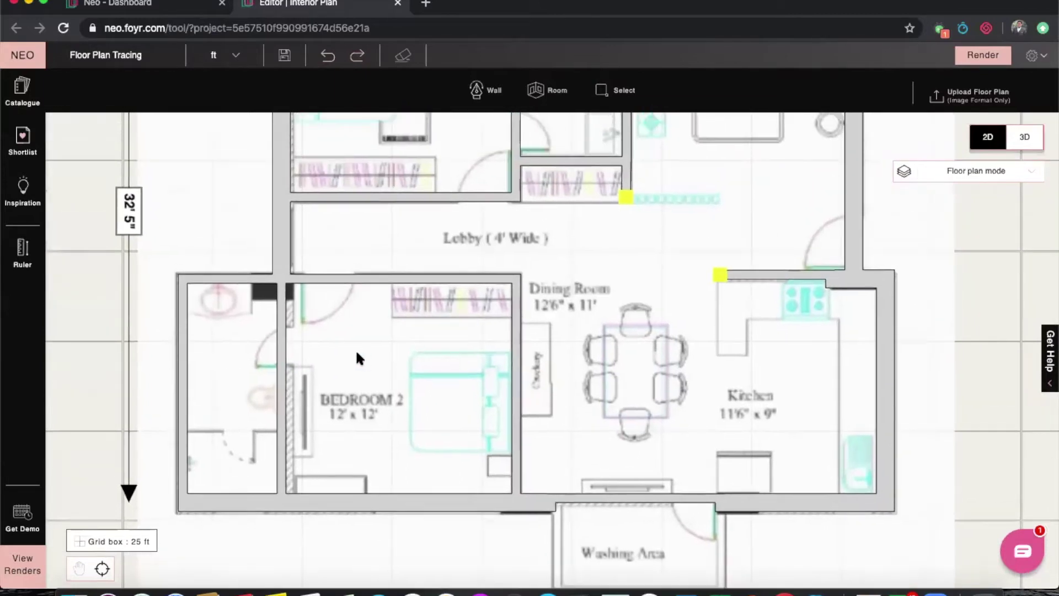
left_click_drag(349, 325, 347, 359)
left_click(286, 376)
left_click_drag(286, 376, 288, 377)
left_click(288, 377)
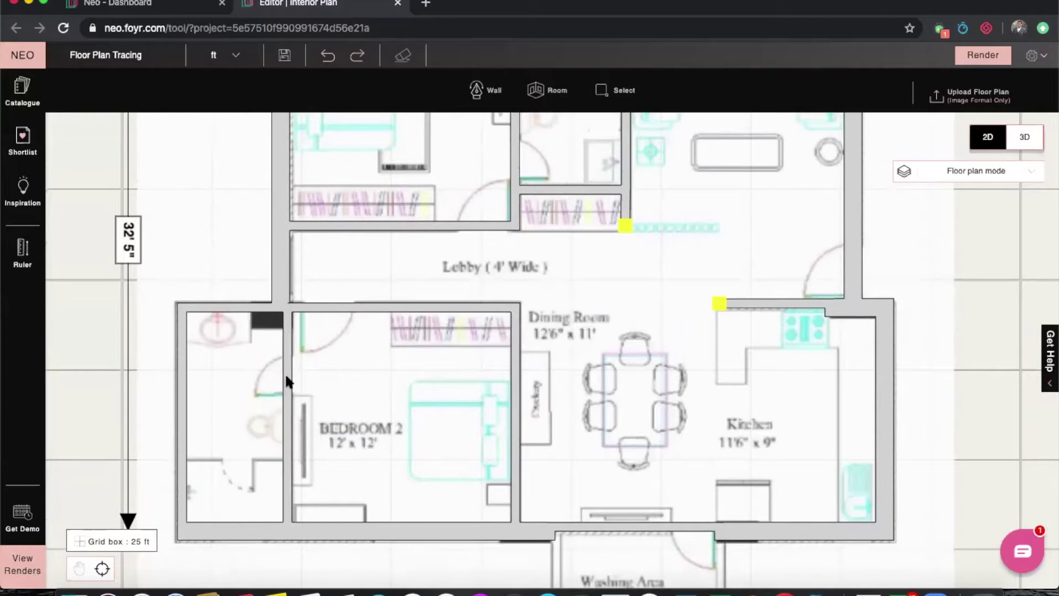
Step: Increase the thickness of the short wall segment at the black column in the Bedroom 2 bathroom so it covers the column
scroll(205, 288, "up", 1)
scroll(205, 288, "down", 2)
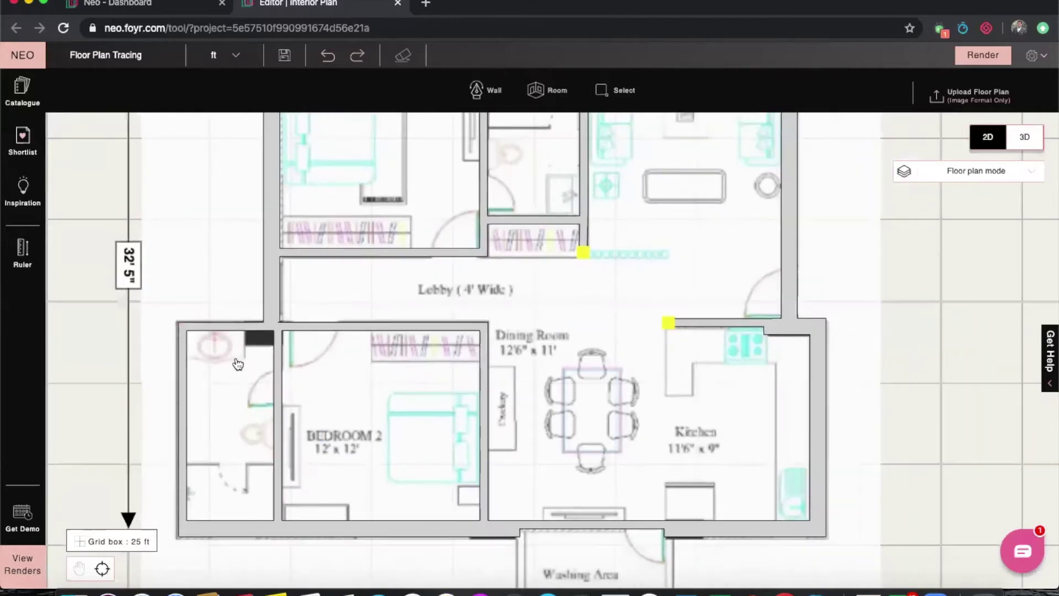
scroll(265, 360, "up", 2)
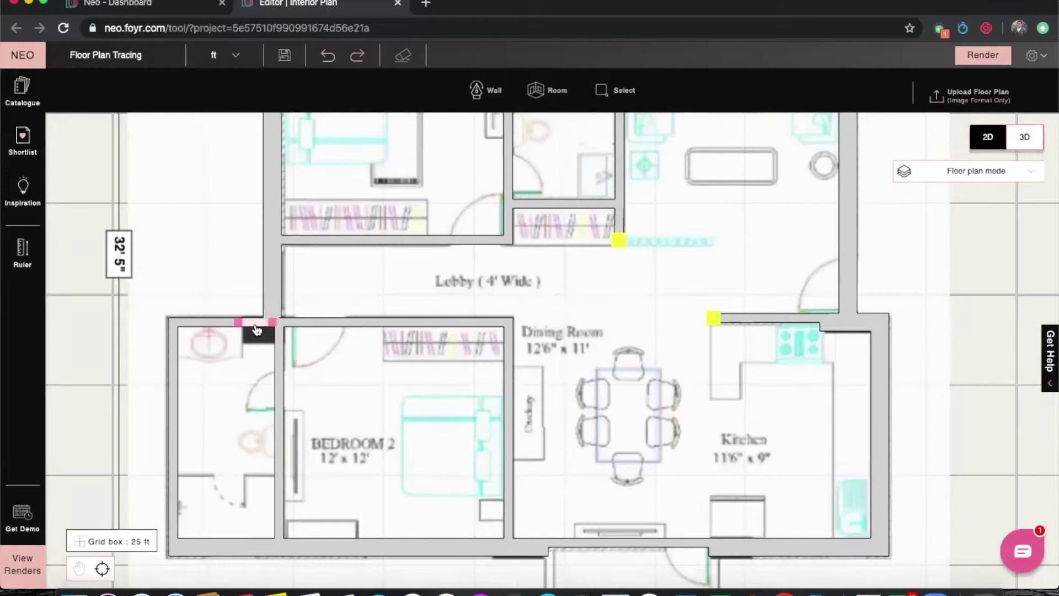
left_click(257, 329)
left_click(585, 90)
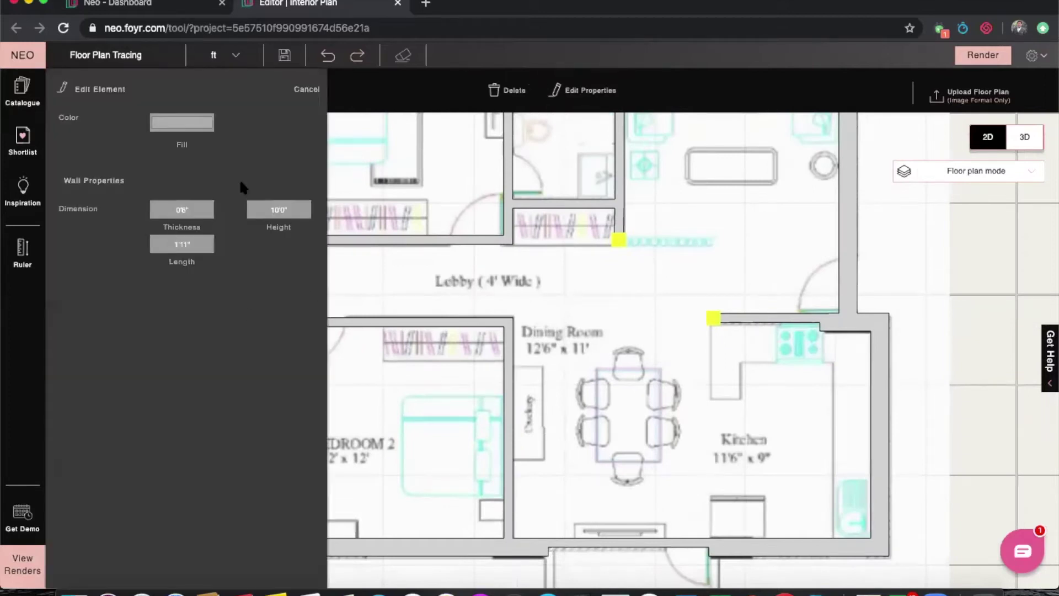
left_click_drag(205, 209, 163, 211)
type("1")
left_click(973, 253)
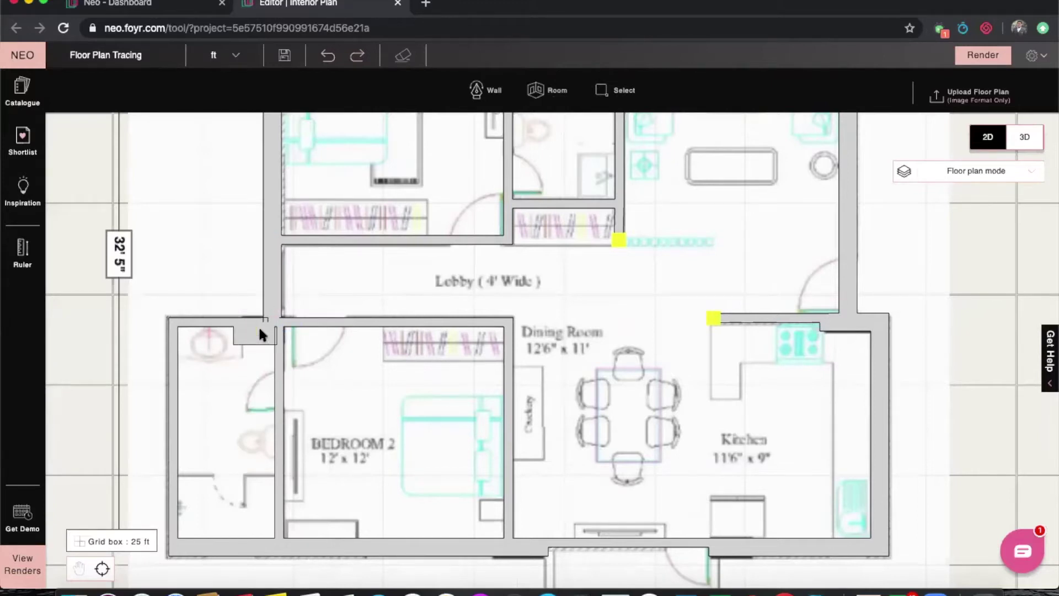
Step: Select the floor areas of Bedroom 2 and its bathroom to check that the walls enclose them as rooms
scroll(155, 365, "down", 3)
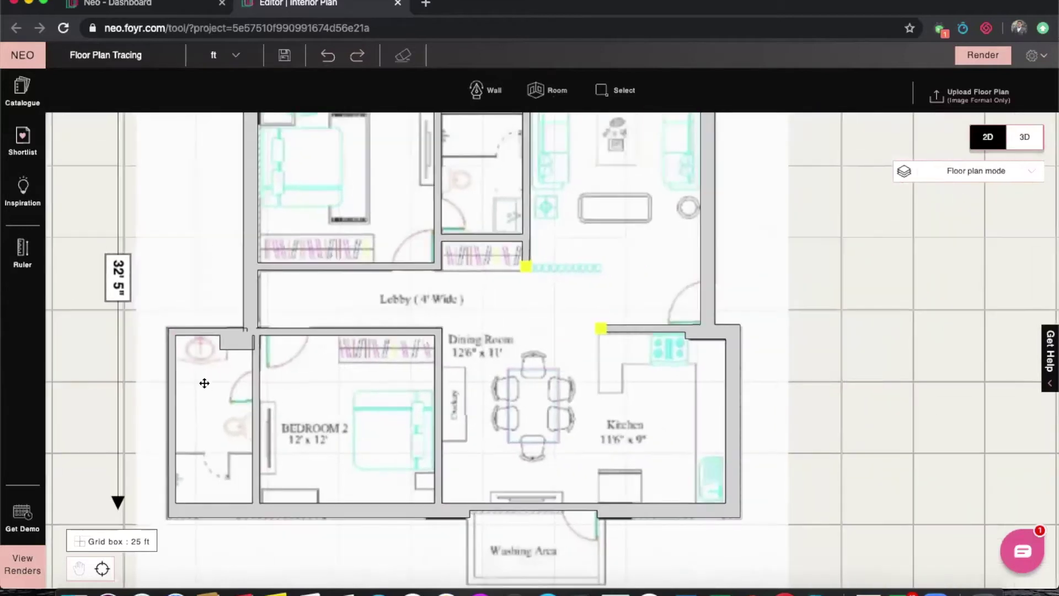
left_click(204, 383)
left_click(312, 410)
scroll(312, 400, "down", 1)
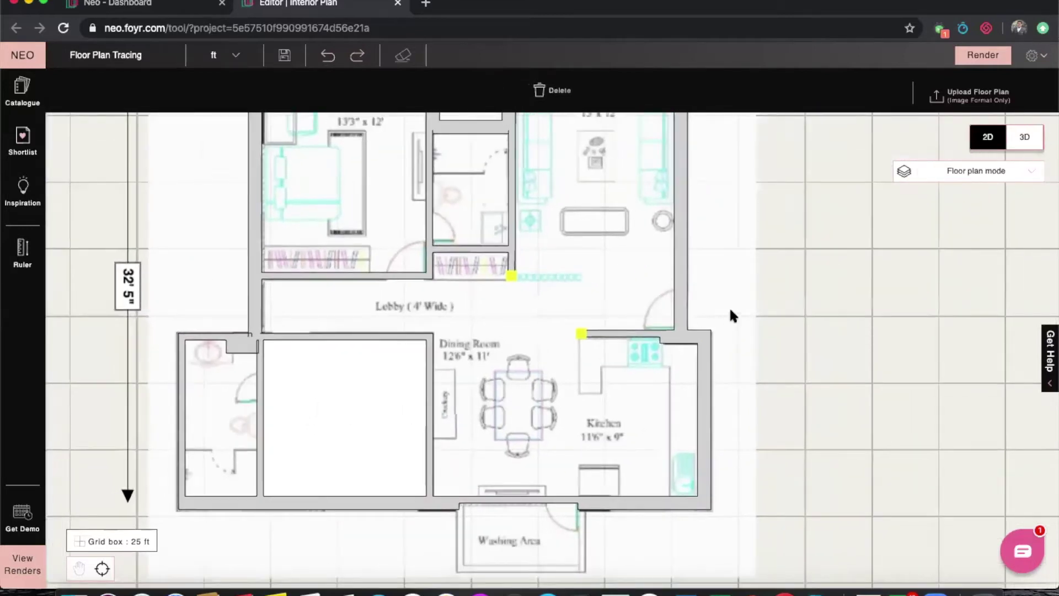
left_click(766, 300)
left_click_drag(780, 256, 759, 293)
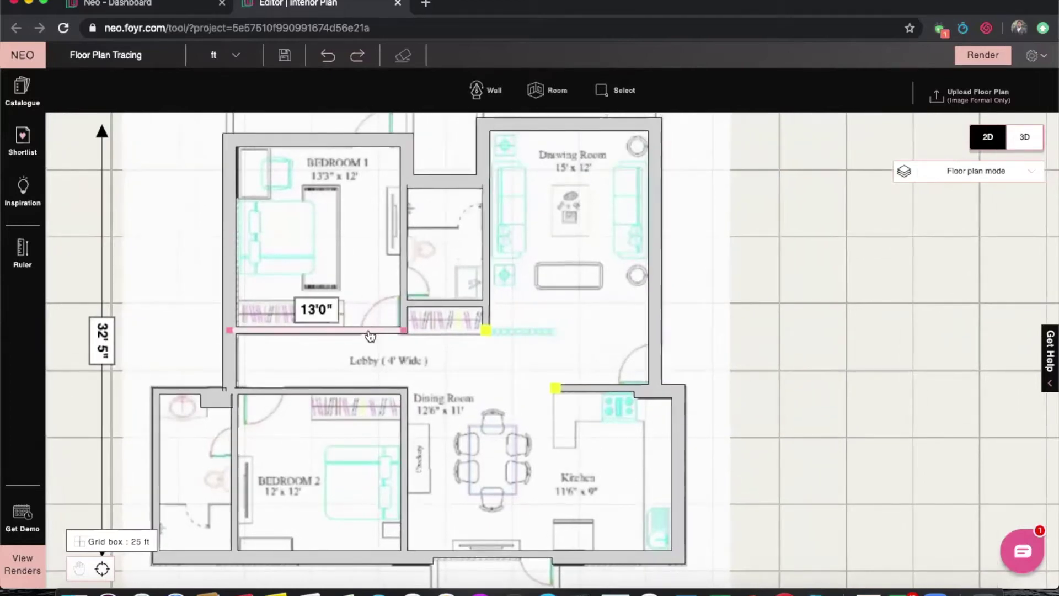
Step: Select the floor areas of Bedroom 1, its bathroom and the open living area to check that each is enclosed
left_click(329, 269)
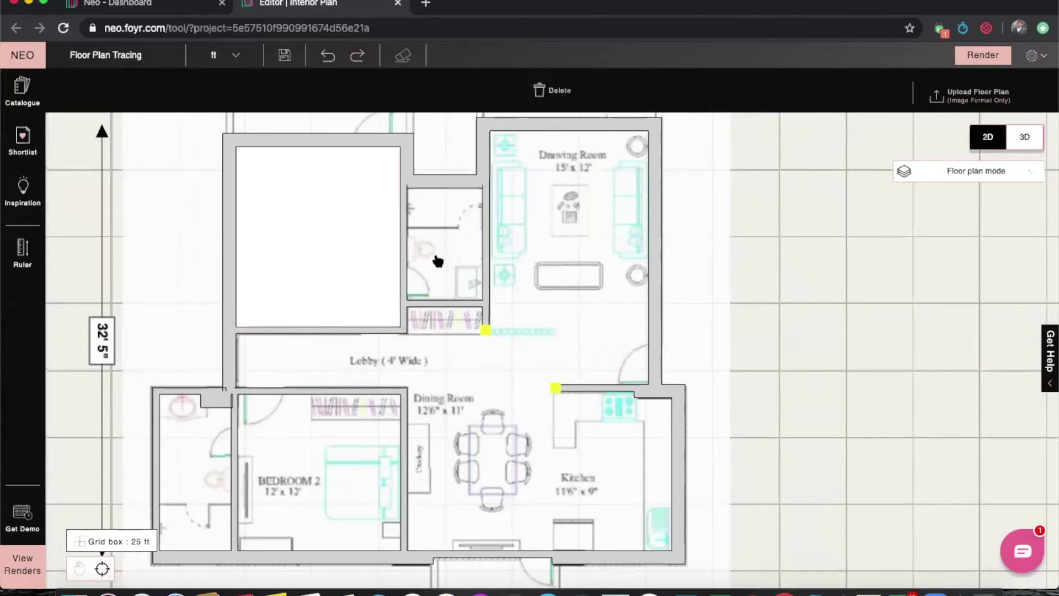
left_click(438, 261)
left_click(353, 259)
left_click(430, 204)
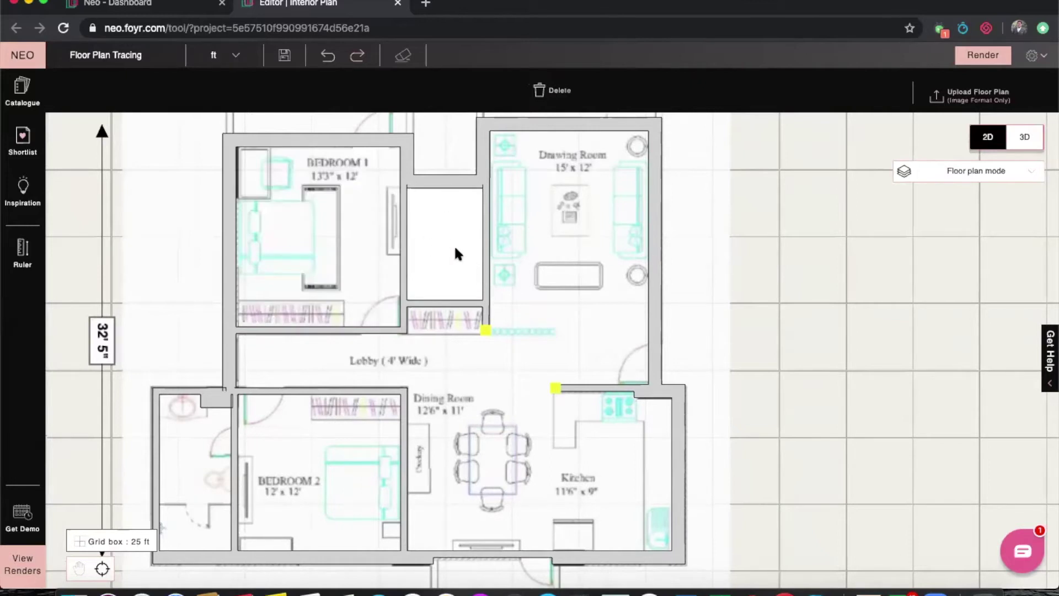
left_click(522, 198)
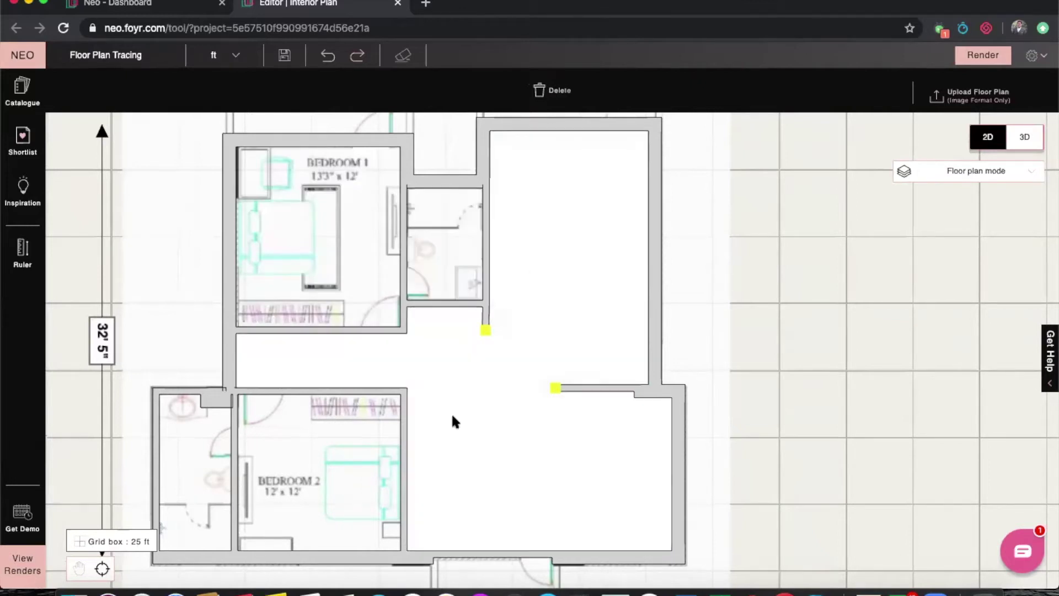
Step: Go through all room floors once more, from Bedroom 2 round to the Drawing Room, and inspect the whole traced plan
left_click(369, 475)
left_click(205, 465)
left_click(285, 369)
left_click(345, 283)
left_click(481, 268)
left_click(634, 315)
left_click(827, 325)
left_click_drag(785, 418, 773, 391)
scroll(723, 389, "down", 1)
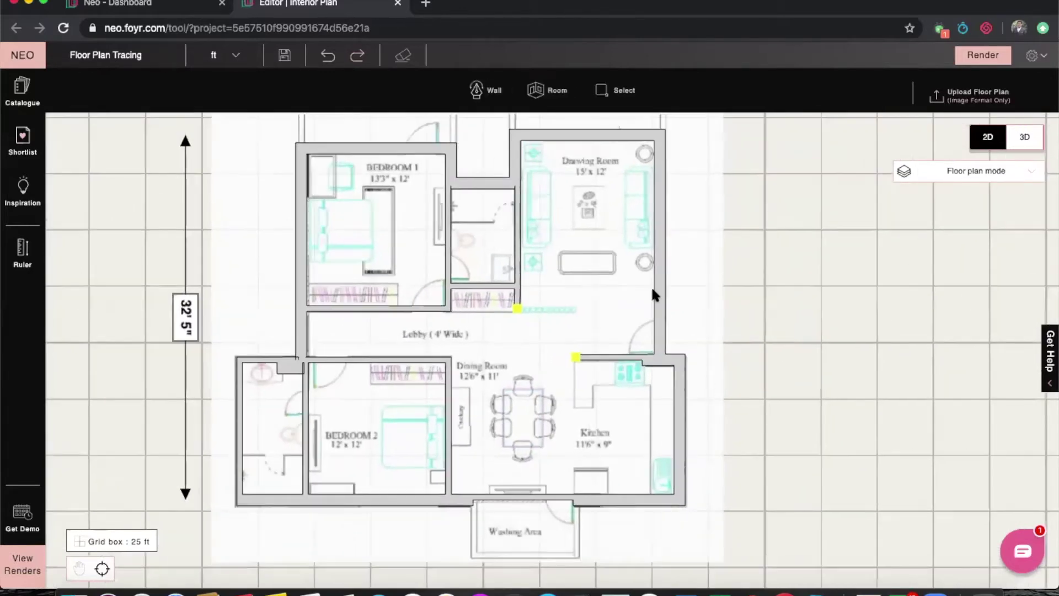
left_click_drag(811, 266, 783, 286)
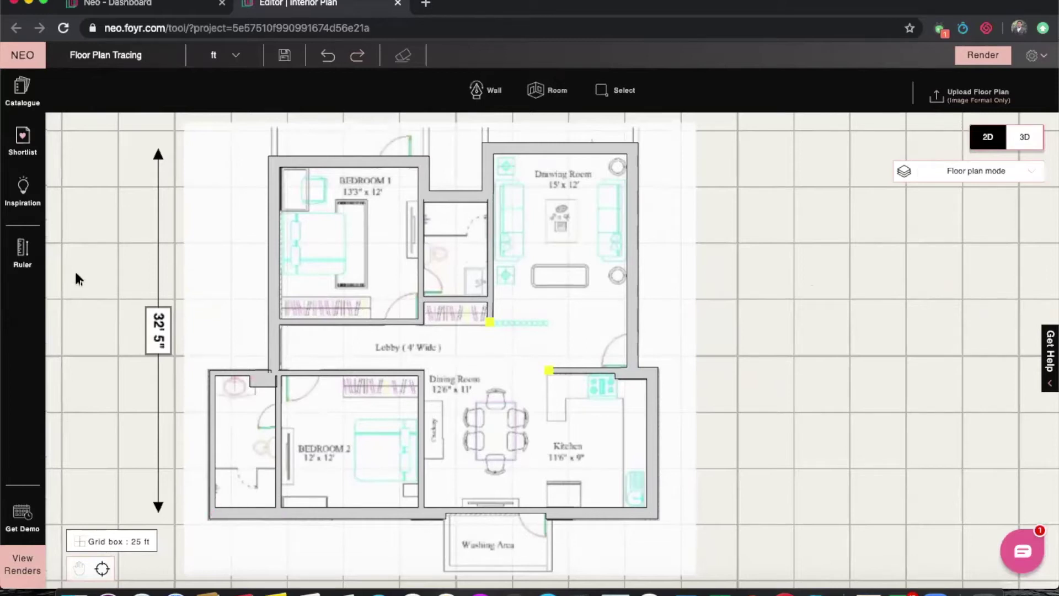
Step: Search the catalogue for "Single Doors" and add the Walnut Wooden Single Door to the shortlist
left_click(24, 91)
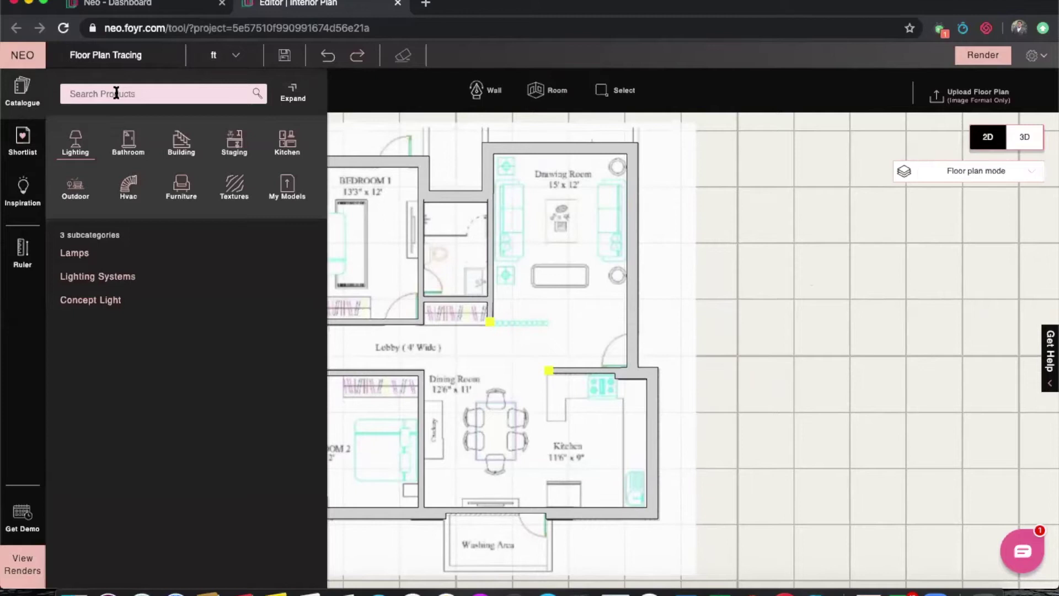
left_click(116, 93)
type("Door")
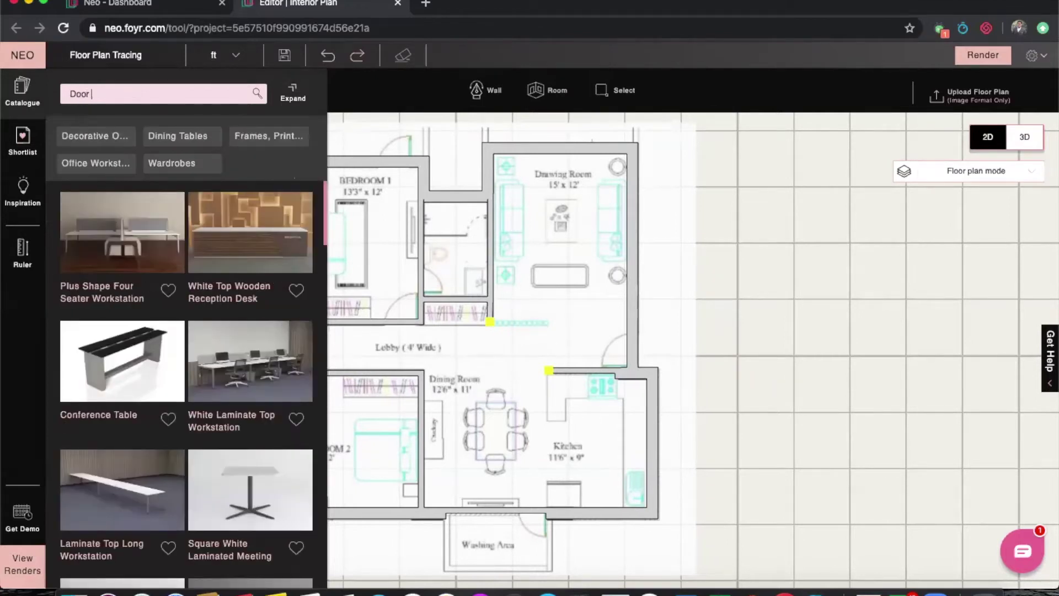
key("BackSpace")
key("BackSpace")
key("BackSpace")
key("BackSpace")
key("BackSpace")
type("Si")
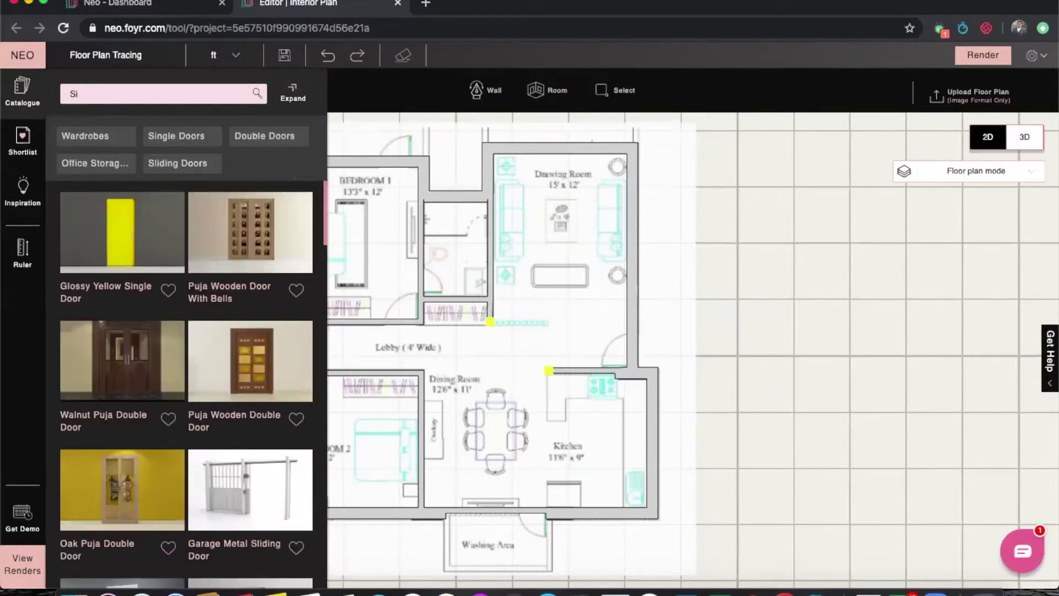
type("ngle Doors")
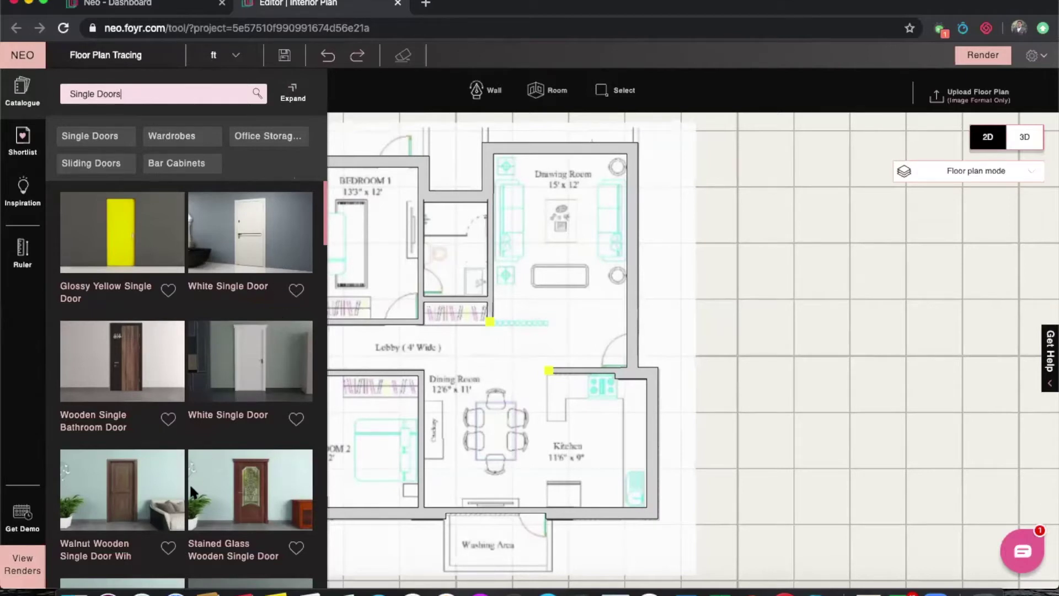
left_click(168, 549)
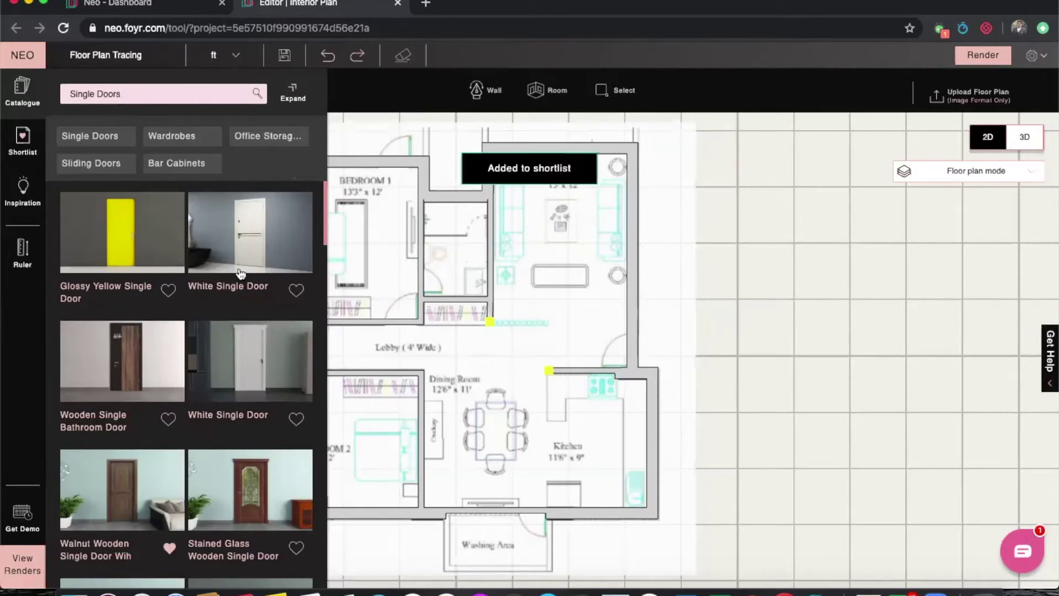
Step: Search the catalogue for "Window" and add the Wooden Frame Double Door Fixed window to the shortlist
key("BackSpace")
key("BackSpace")
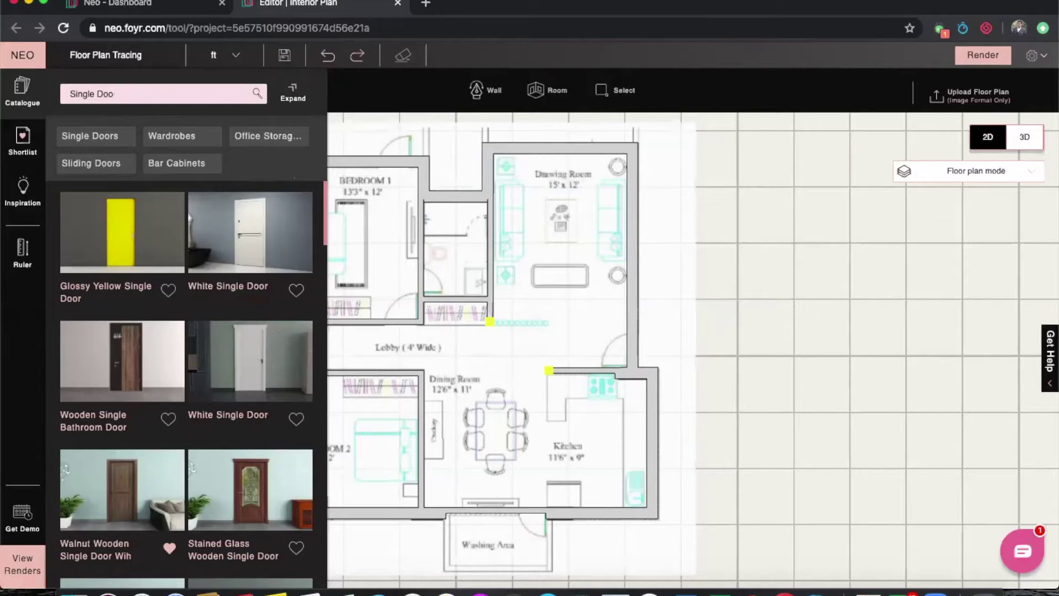
key("BackSpace")
key("BackSpace")
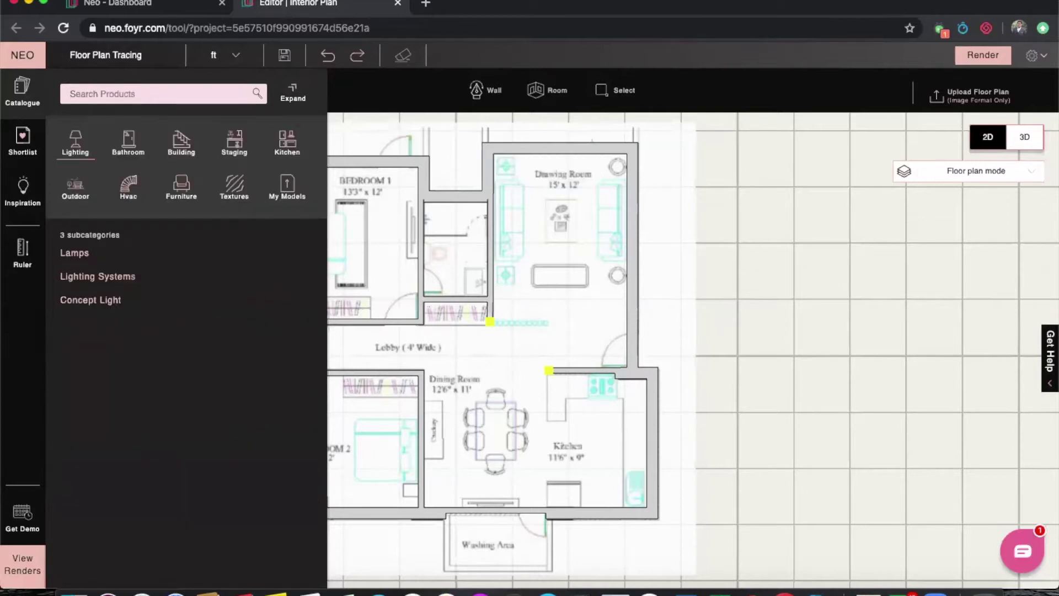
type("Window")
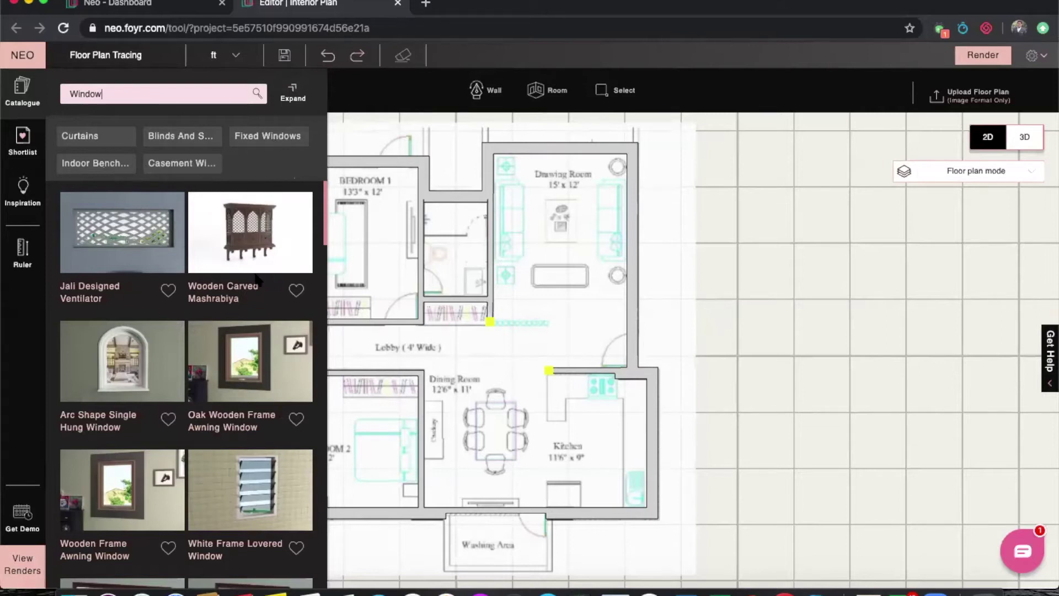
left_click_drag(326, 231, 323, 282)
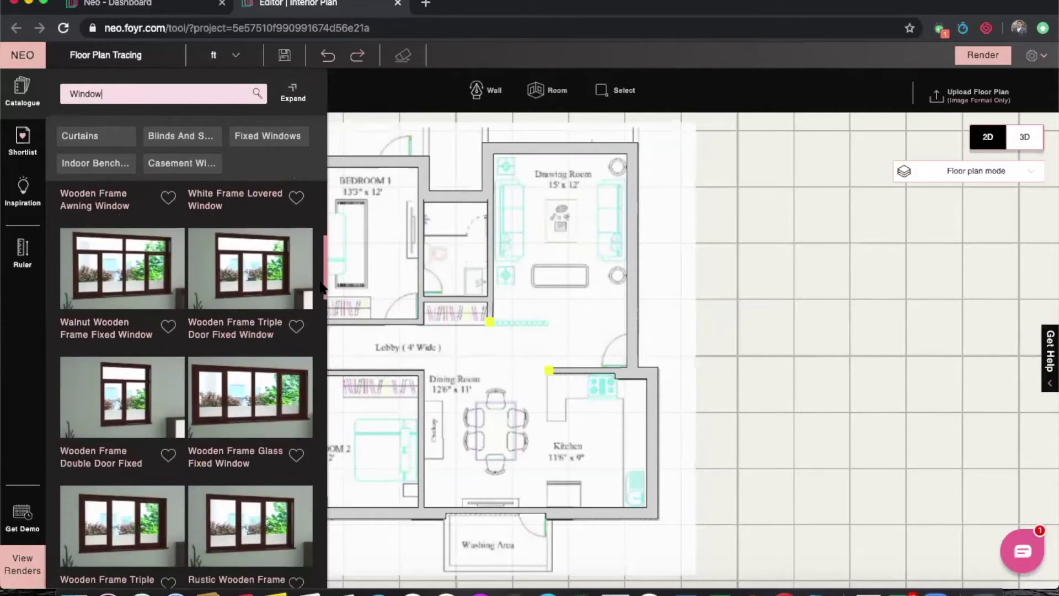
left_click(168, 455)
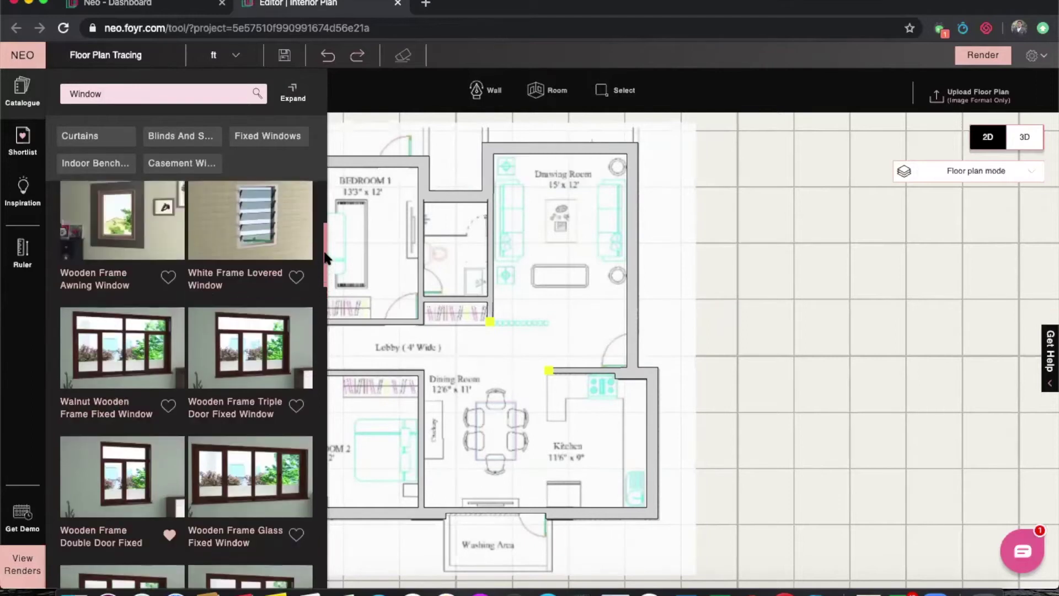
Step: Search the catalogue for "Sliding Door" and add the Wooden Frame Glass Double Sliding Door to the shortlist
scroll(325, 248, "up", 4)
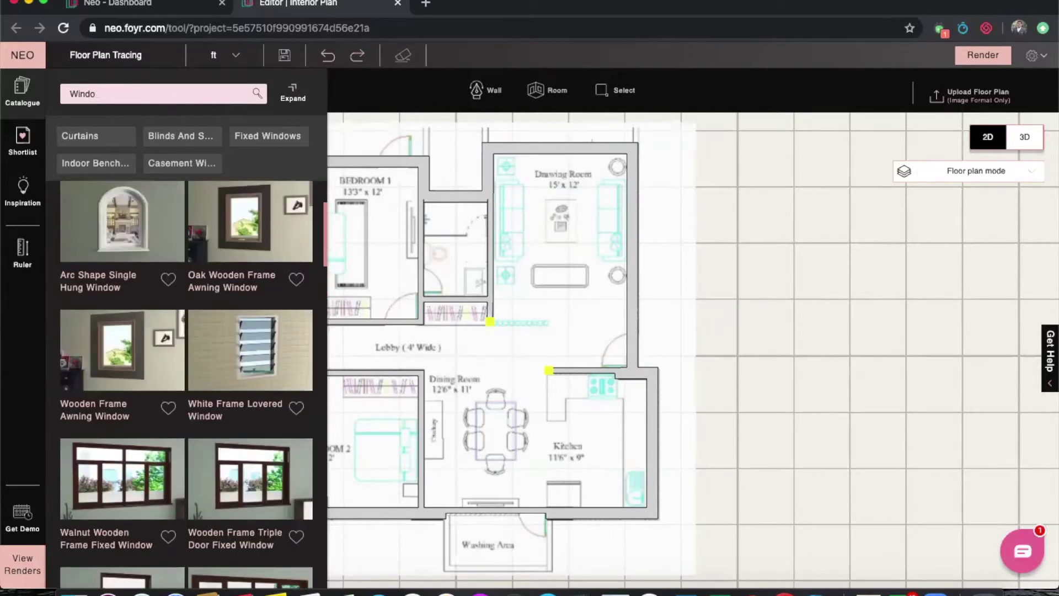
key("BackSpace")
key("BackSpace")
key("BackSpace")
type("Siiding Door")
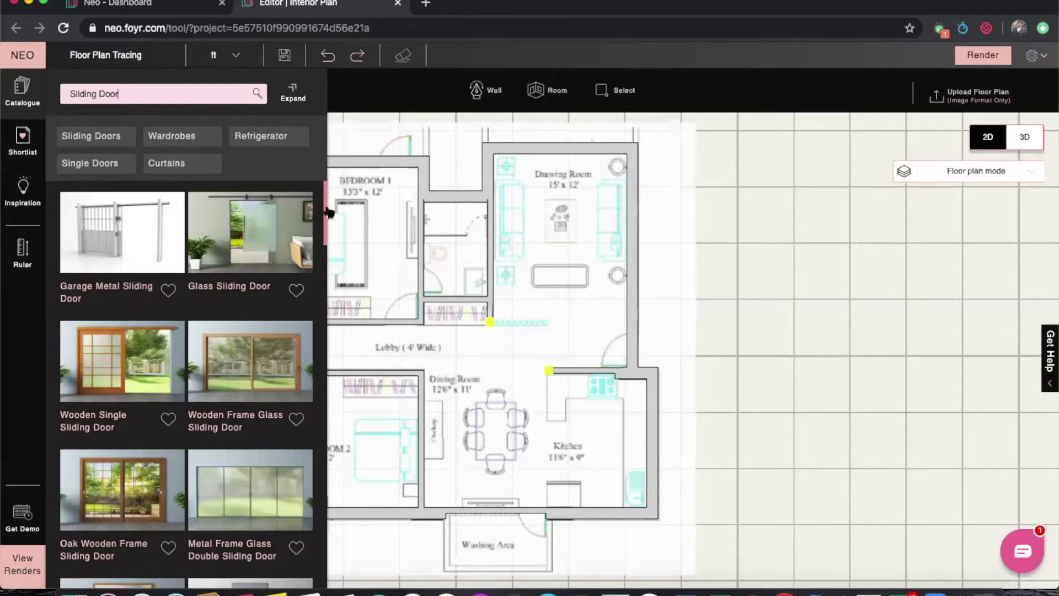
left_click_drag(326, 209, 324, 235)
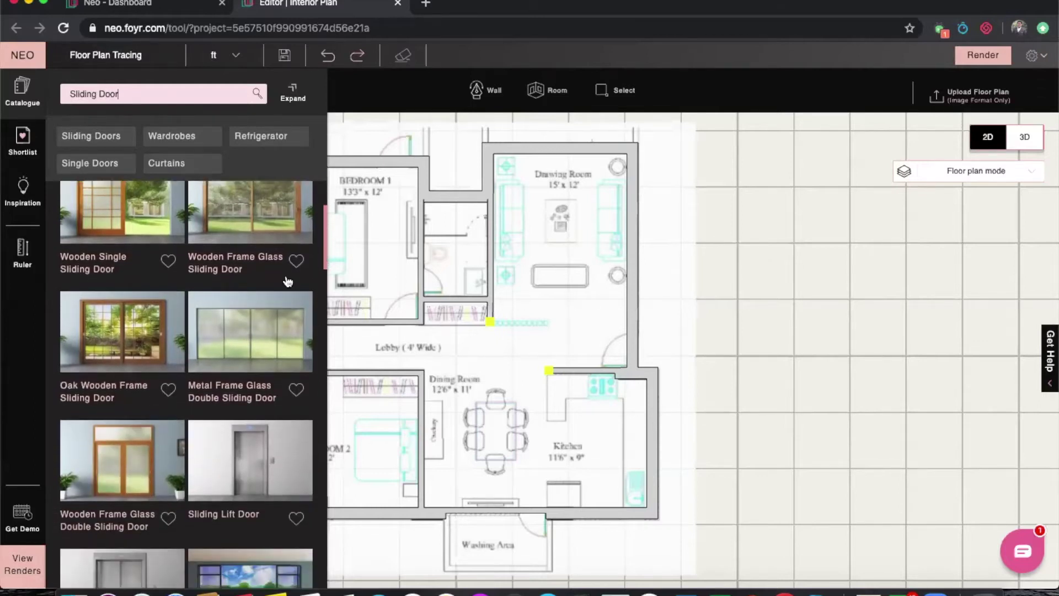
left_click(169, 519)
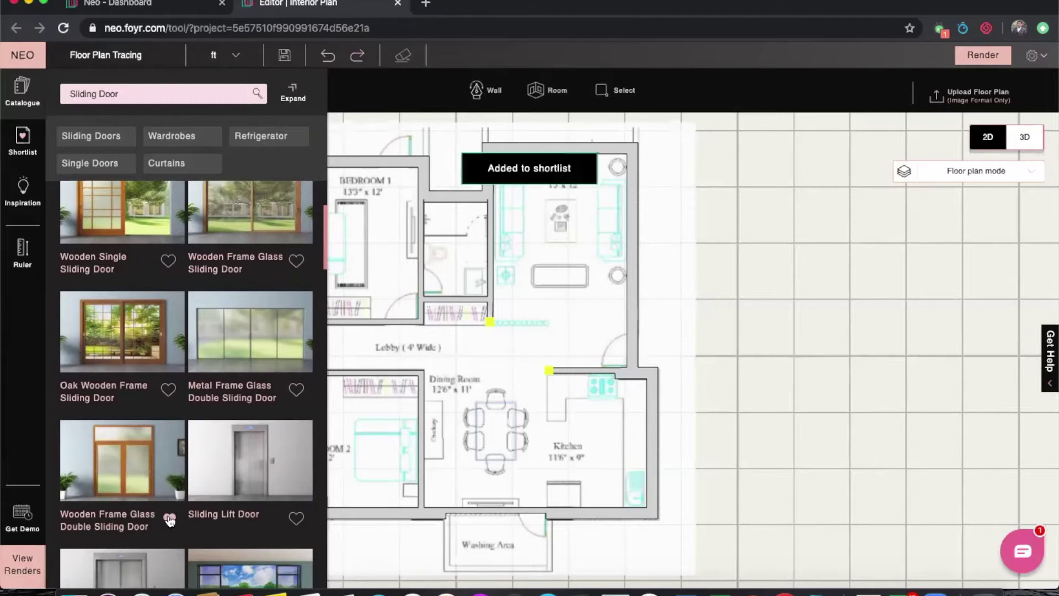
Step: Open the shortlist of saved doors and windows and bring the whole floor plan into view beside it
left_click(16, 106)
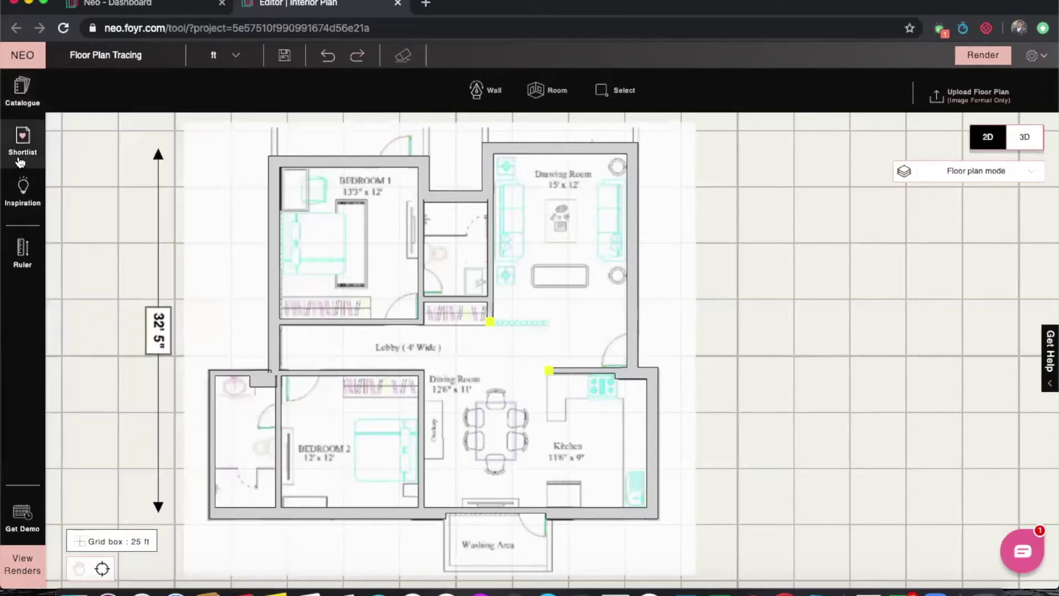
left_click(19, 160)
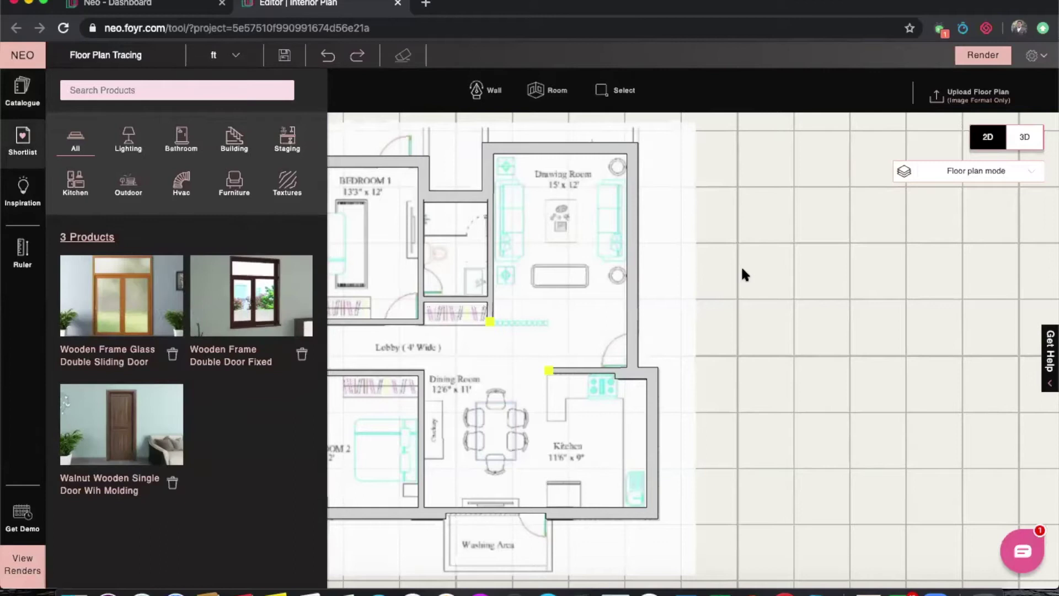
left_click_drag(745, 269, 791, 263)
left_click(13, 155)
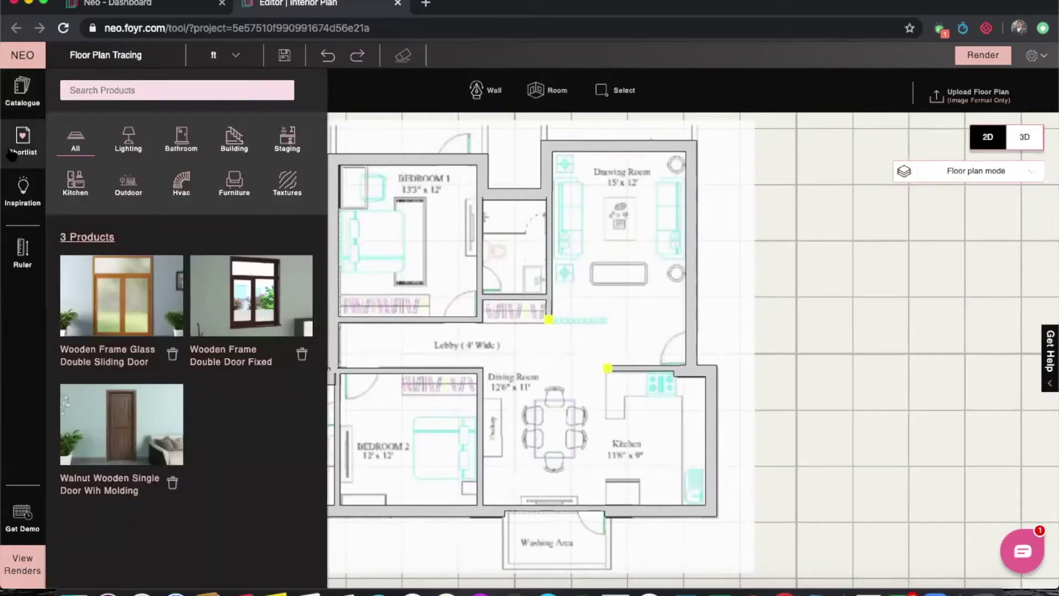
left_click(859, 265)
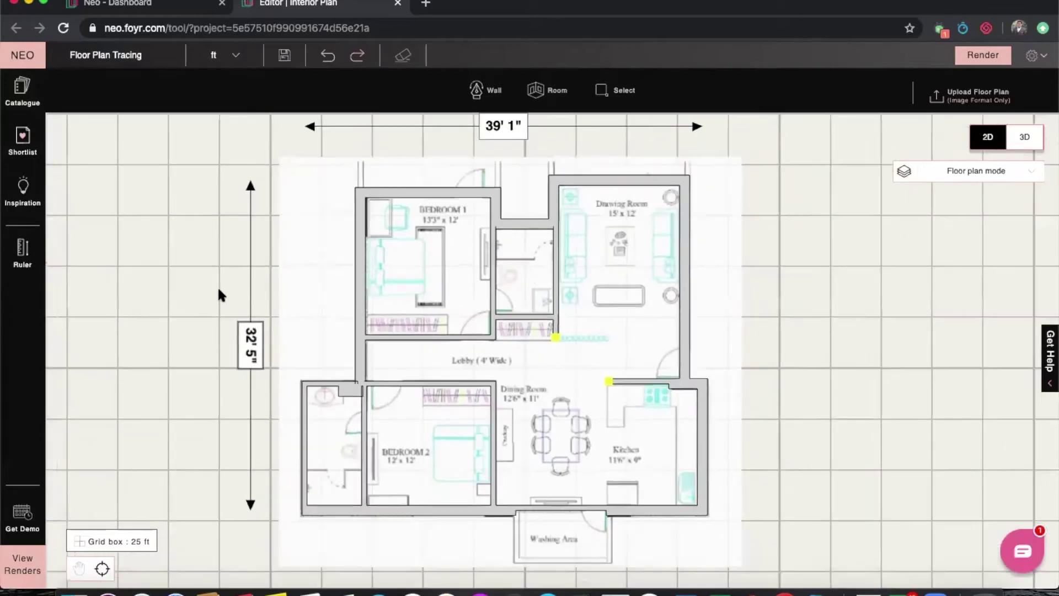
left_click(39, 155)
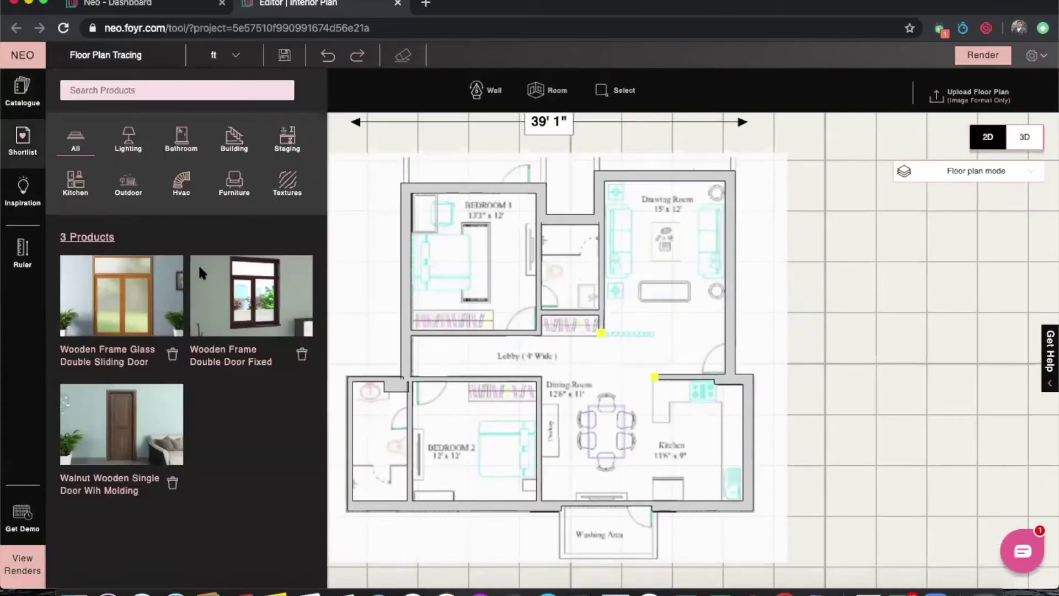
Step: Place the Walnut Wooden Single Door in the lobby doorways of Bedroom 1 and Bedroom 2, following the door swings on the plan
left_click(100, 444)
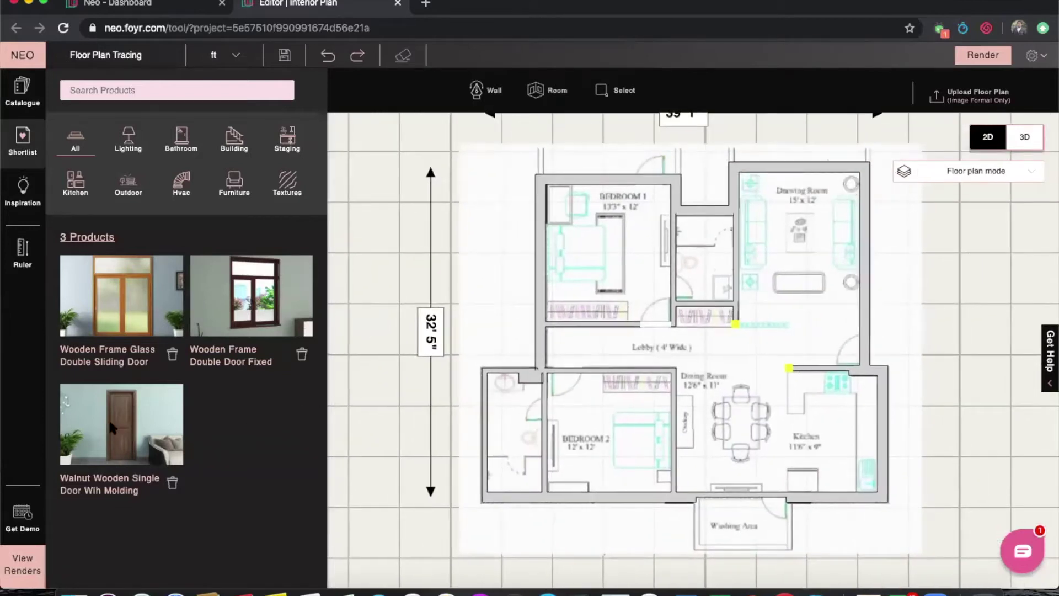
left_click(328, 58)
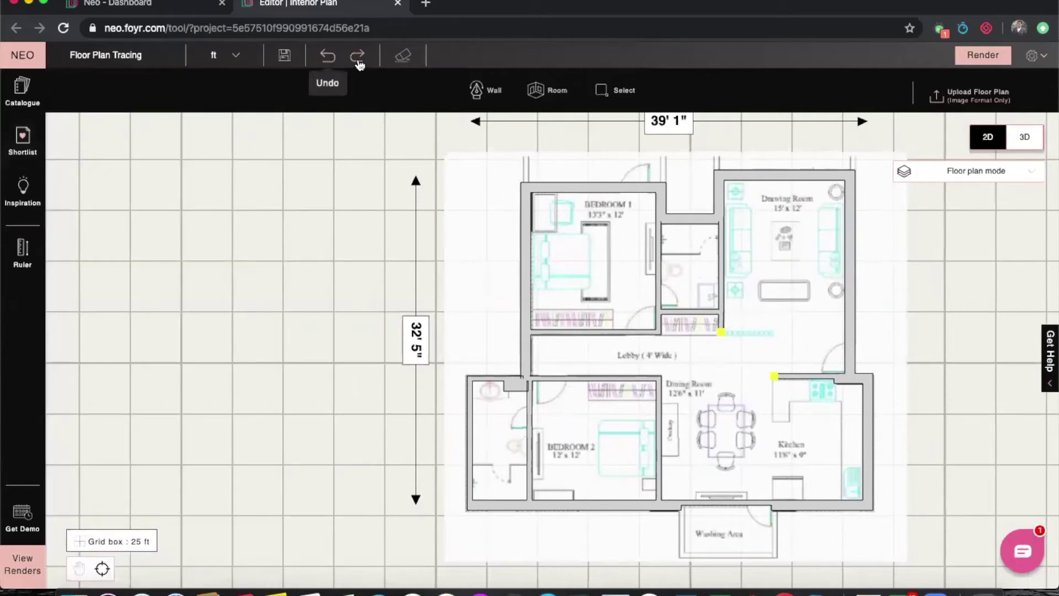
left_click(23, 156)
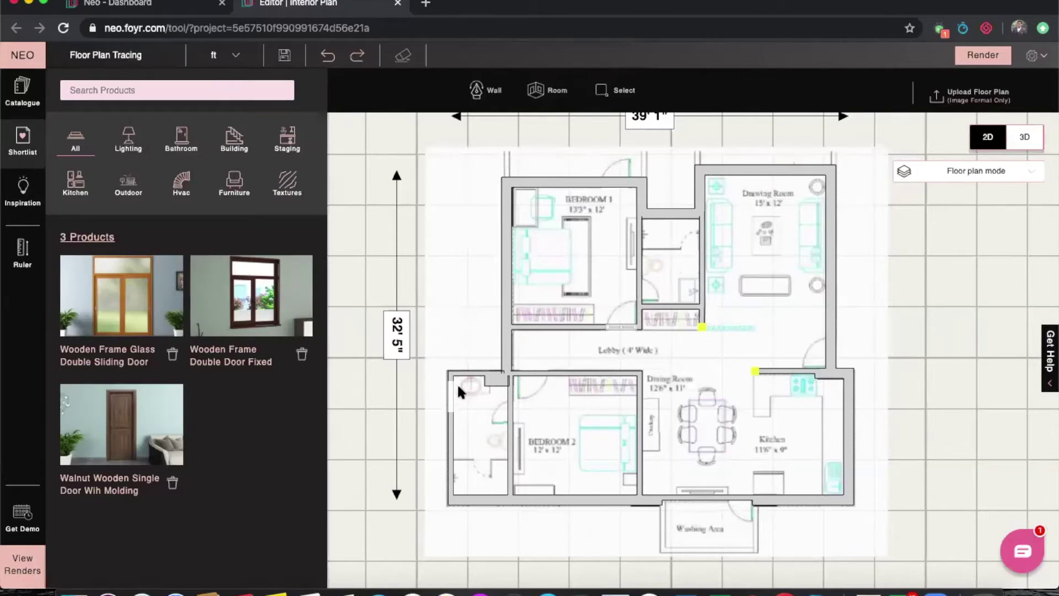
left_click(533, 375)
left_click_drag(690, 353, 668, 357)
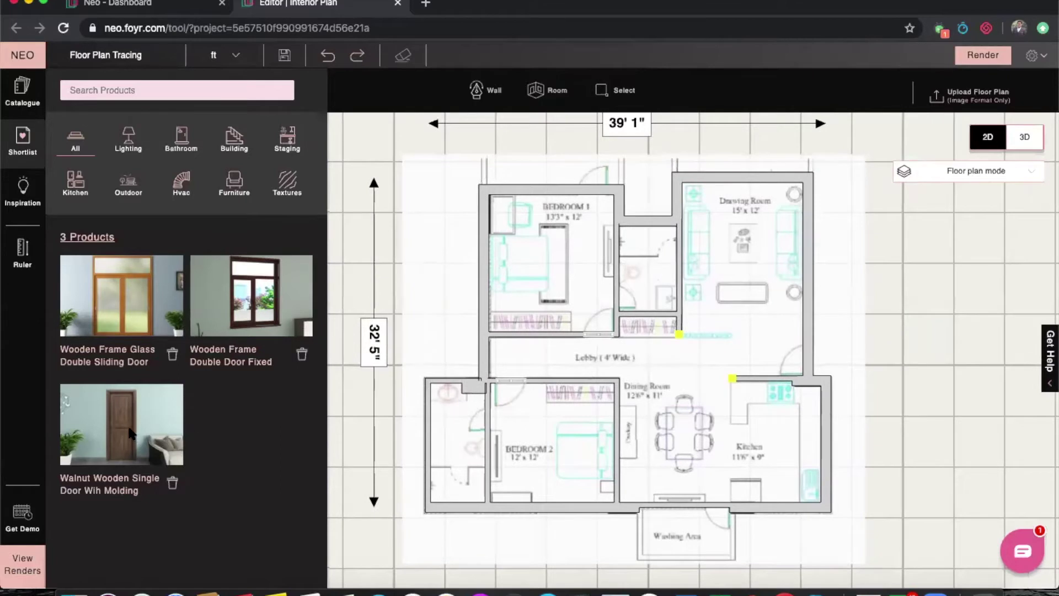
Step: Place walnut single doors in Bedroom 1's upper outer wall and in the wall to its bathroom
left_click(590, 190)
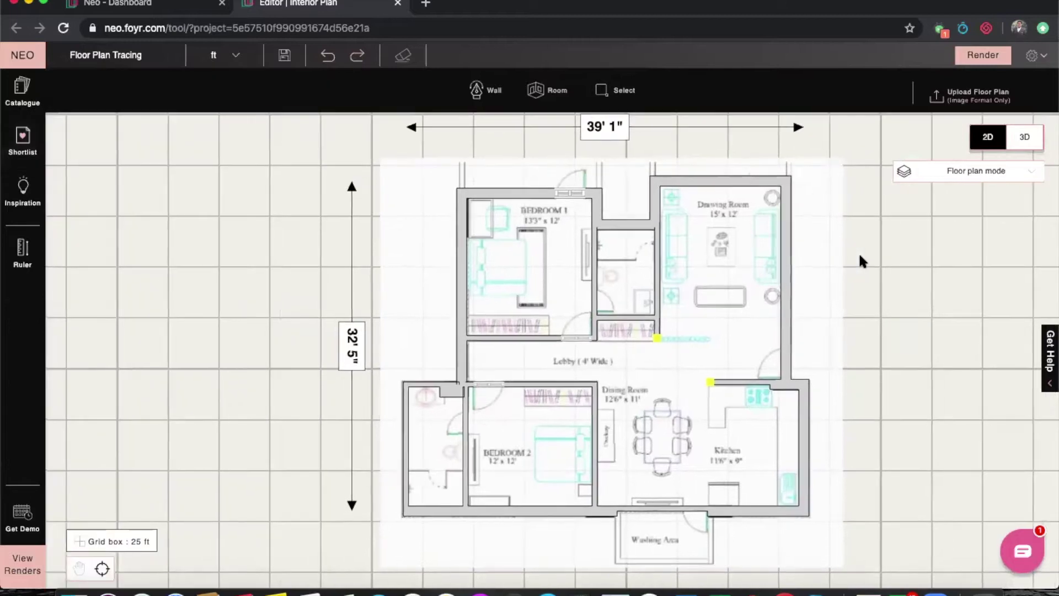
left_click(23, 144)
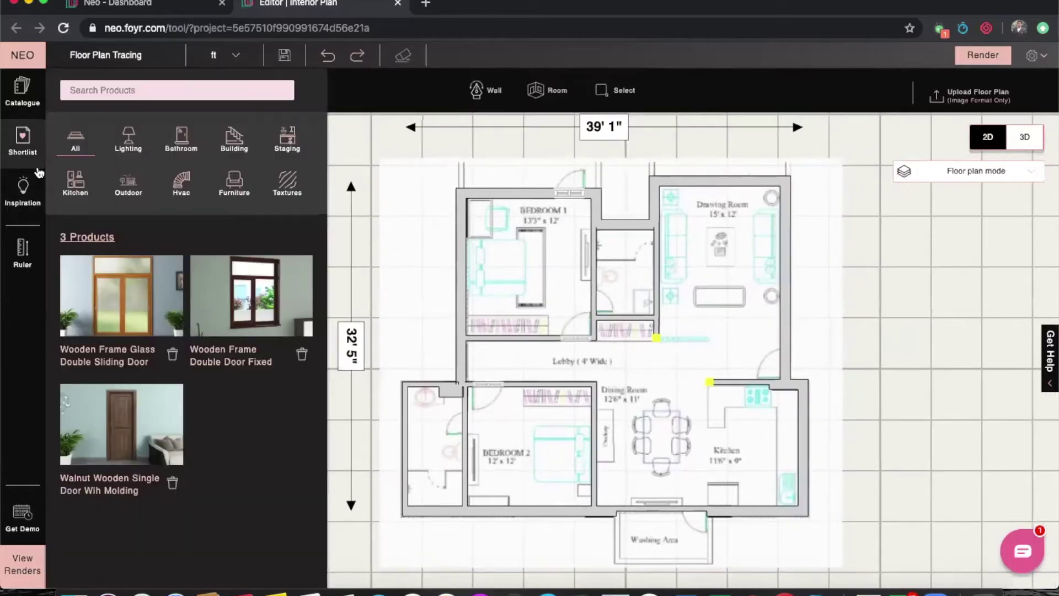
left_click(146, 421)
left_click(599, 292)
Step: Place walnut single doors between Bedroom 2 and its bathroom and in the wall leading to the Washing Area
left_click(119, 433)
left_click(457, 419)
left_click(109, 426)
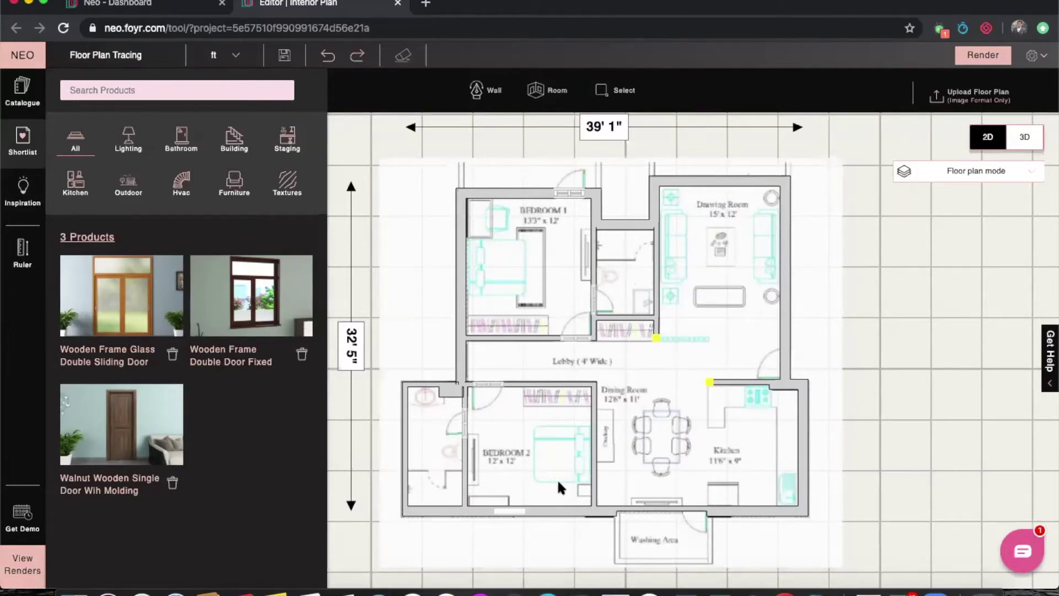
left_click(692, 516)
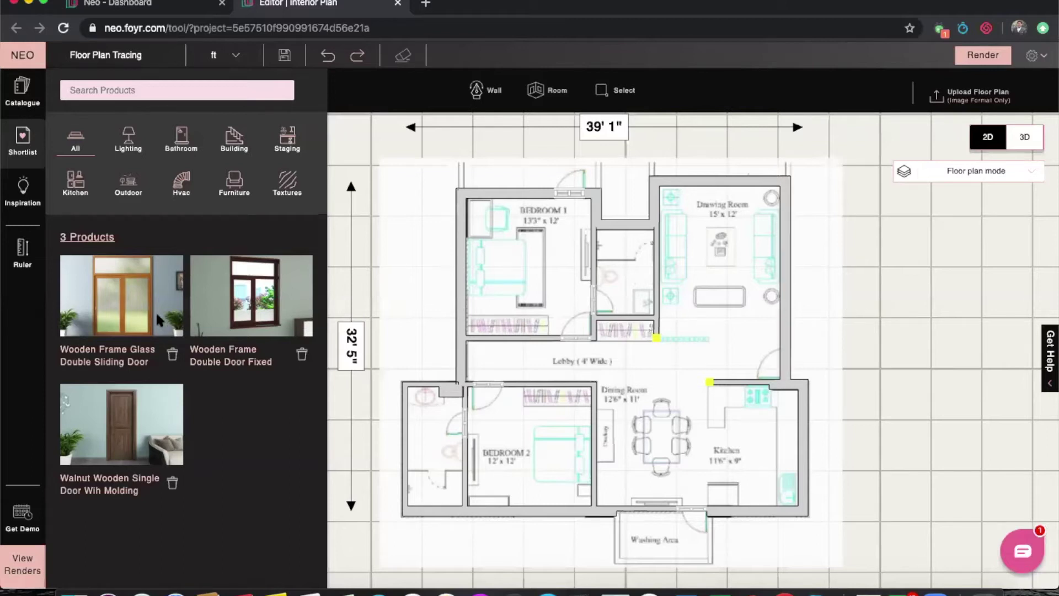
Step: Place the Wooden Frame Glass Double Sliding Door in the Drawing Room's upper wall, move that wall outward, and adjust the door's position along it
left_click(133, 303)
left_click(711, 182)
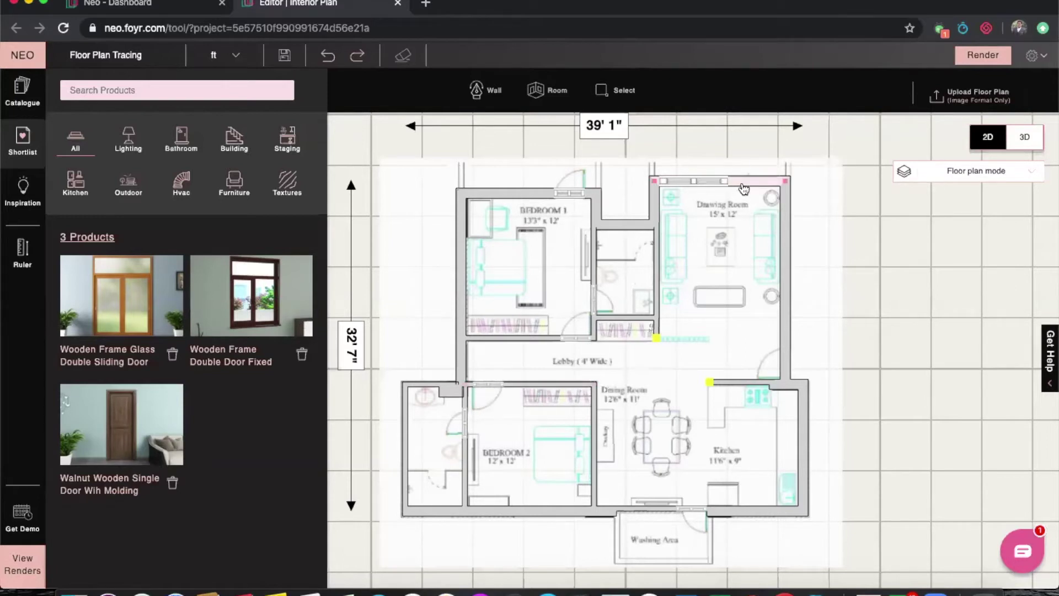
left_click_drag(745, 188, 740, 173)
left_click(710, 171)
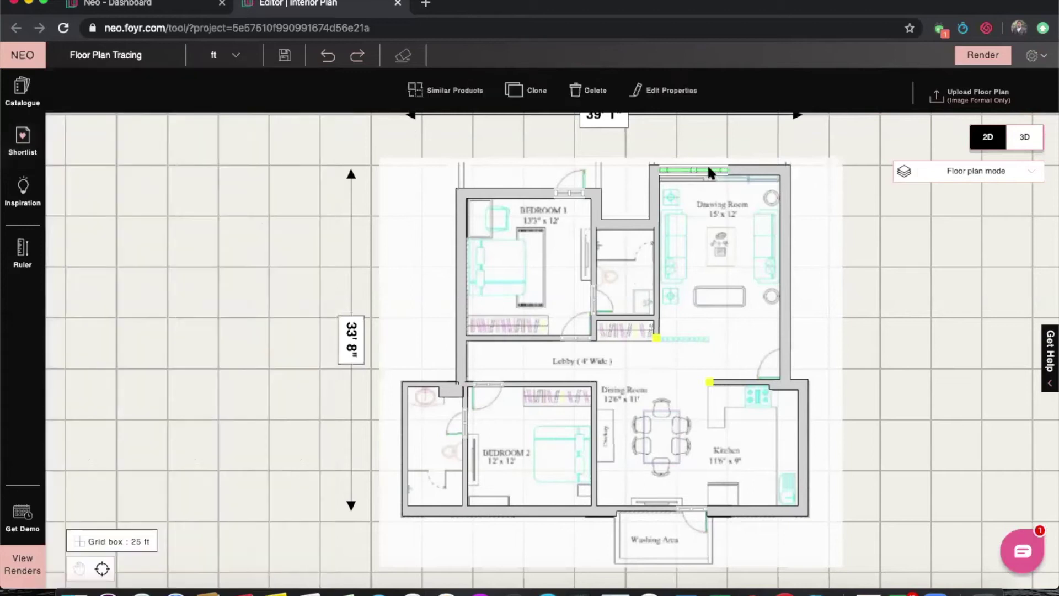
left_click_drag(710, 170, 725, 169)
left_click(673, 106)
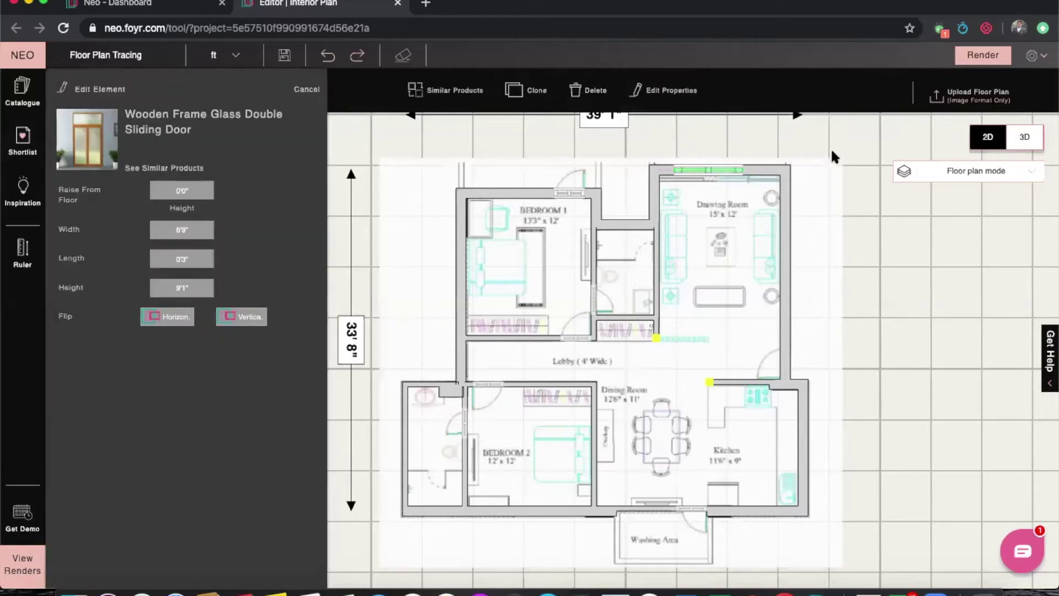
left_click(841, 165)
left_click_drag(720, 166, 700, 170)
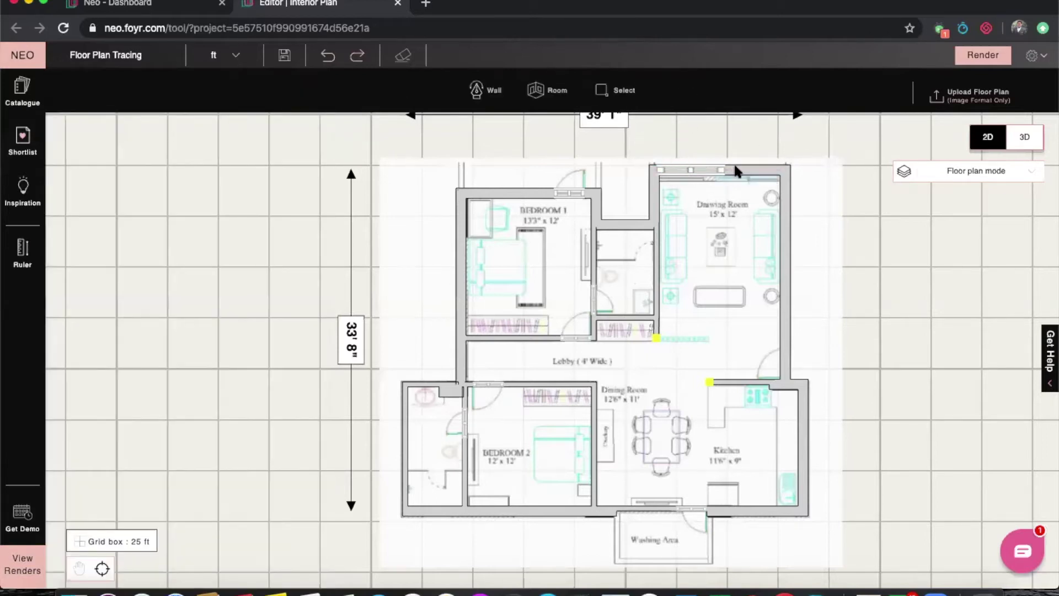
Step: Set the Drawing Room sliding door's width to 4'6" and shift it to the wall's left end
left_click(682, 176)
left_click(671, 90)
left_click(208, 230)
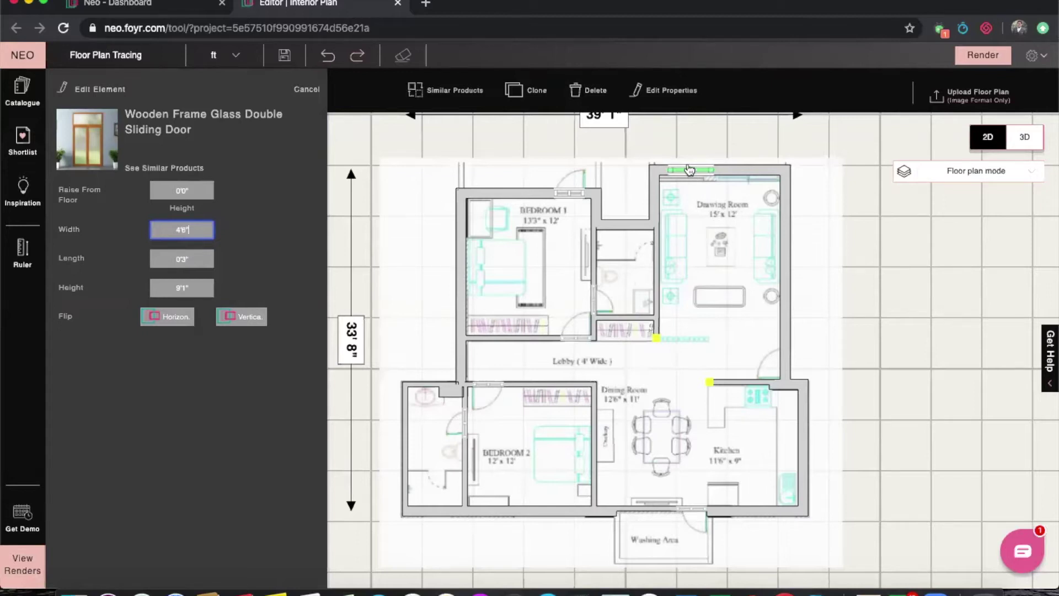
left_click_drag(691, 168, 681, 170)
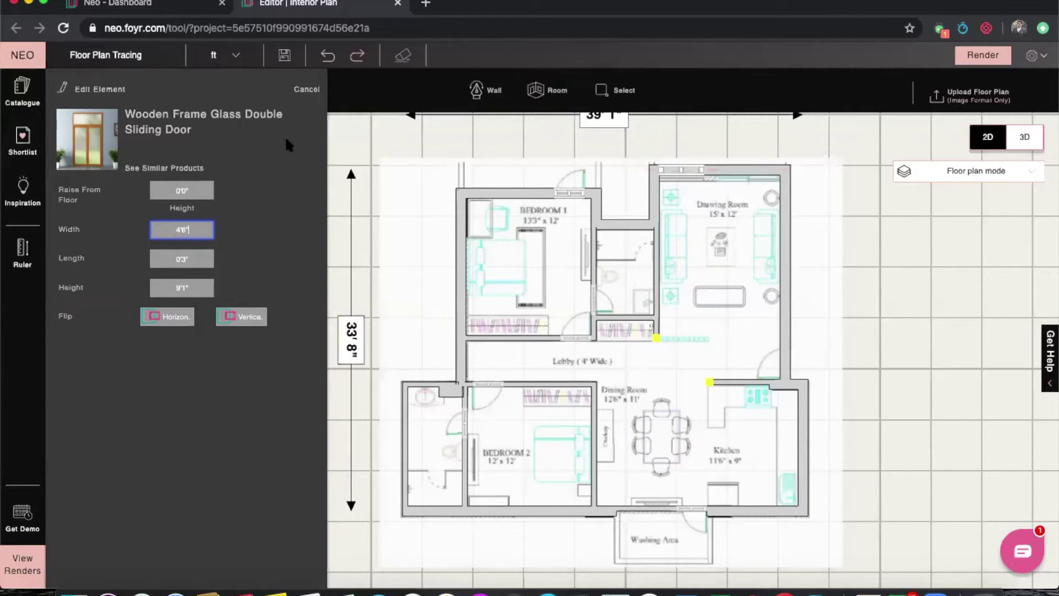
left_click(421, 123)
Step: Place a second sliding door in the Drawing Room's upper wall and the Wooden Frame Double Door Fixed window in Bedroom 1's upper wall
left_click(22, 140)
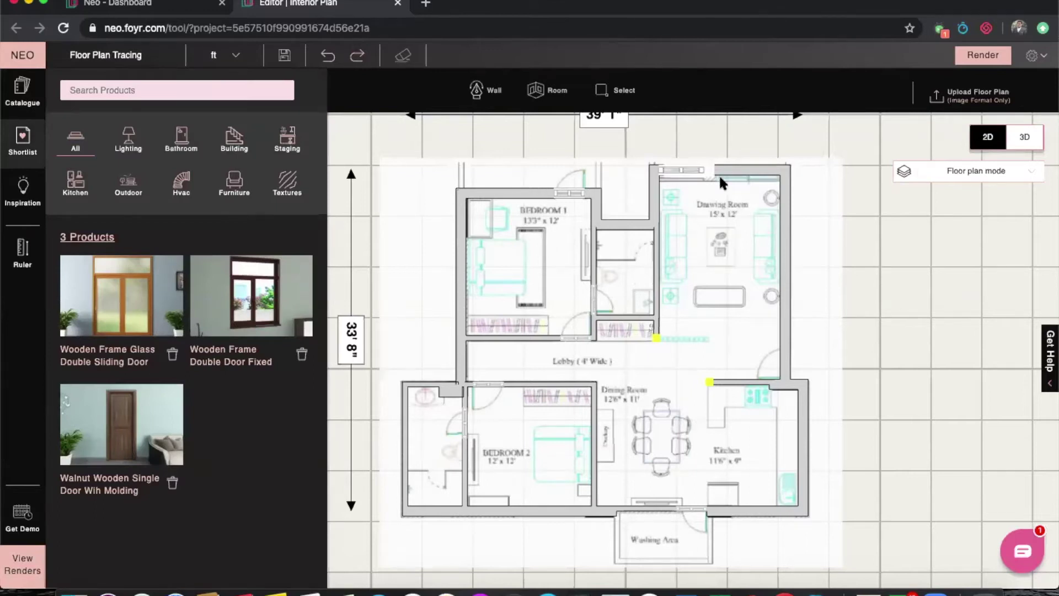
left_click(748, 174)
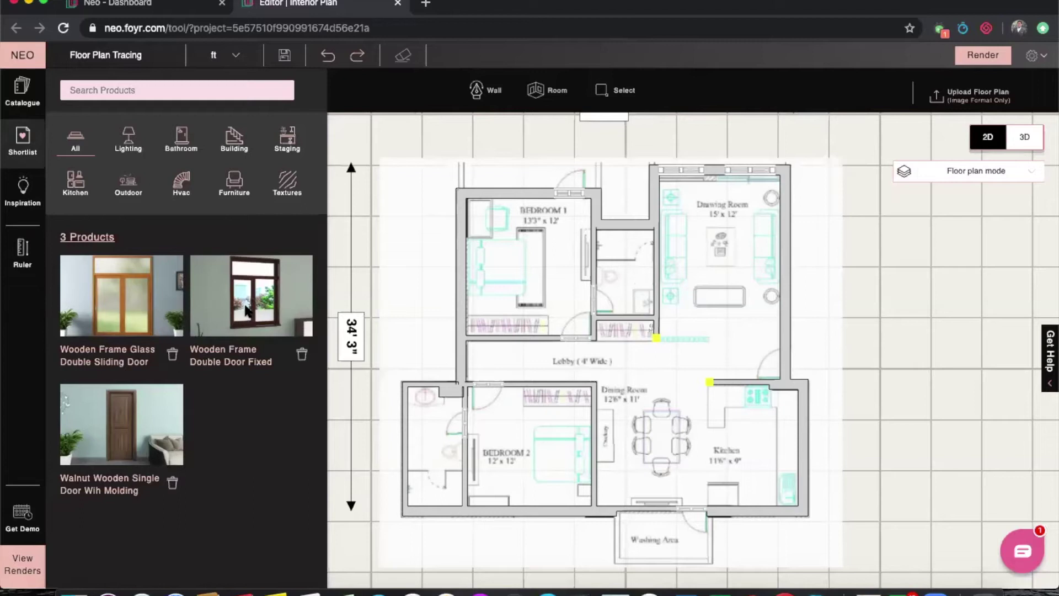
left_click(270, 304)
left_click(518, 191)
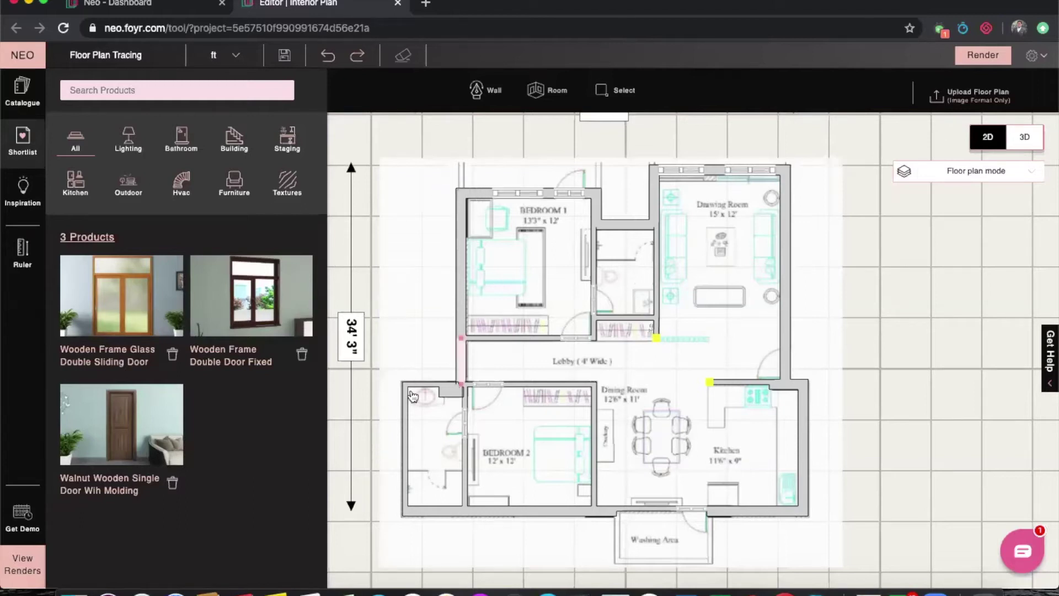
Step: Shift Bedroom 1's upper wall outward to expose the window drawn on the plan, and slide the placed window along it
left_click(483, 180)
mouse_move(484, 180)
left_mouse_down()
mouse_move(517, 179)
mouse_move(505, 180)
left_mouse_up()
left_click(527, 188)
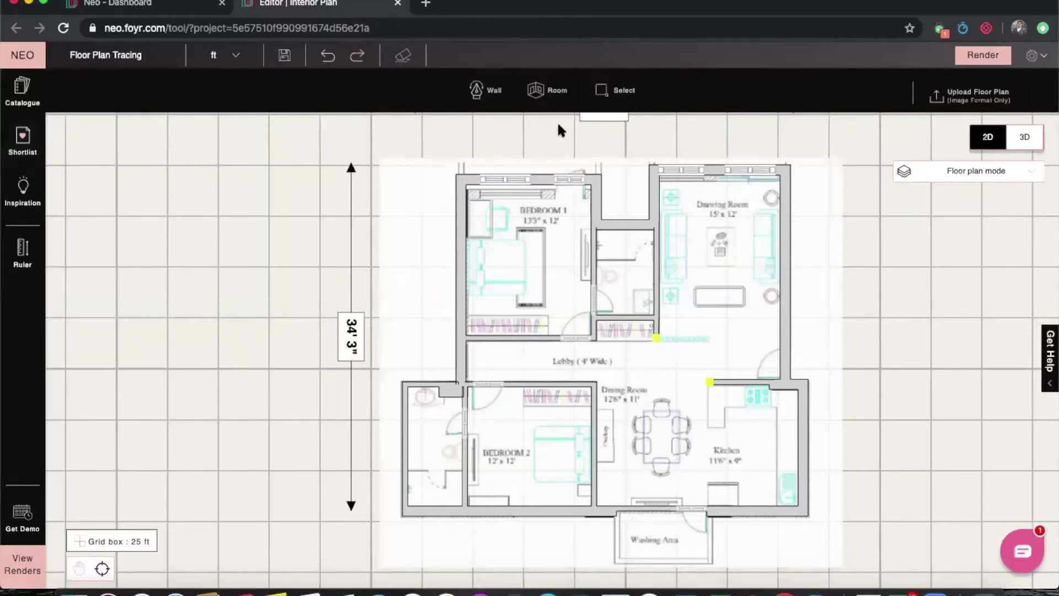
Step: Set the width of the fixed window in Bedroom 1's upper wall to 6'3"
left_click(519, 180)
left_click(620, 107)
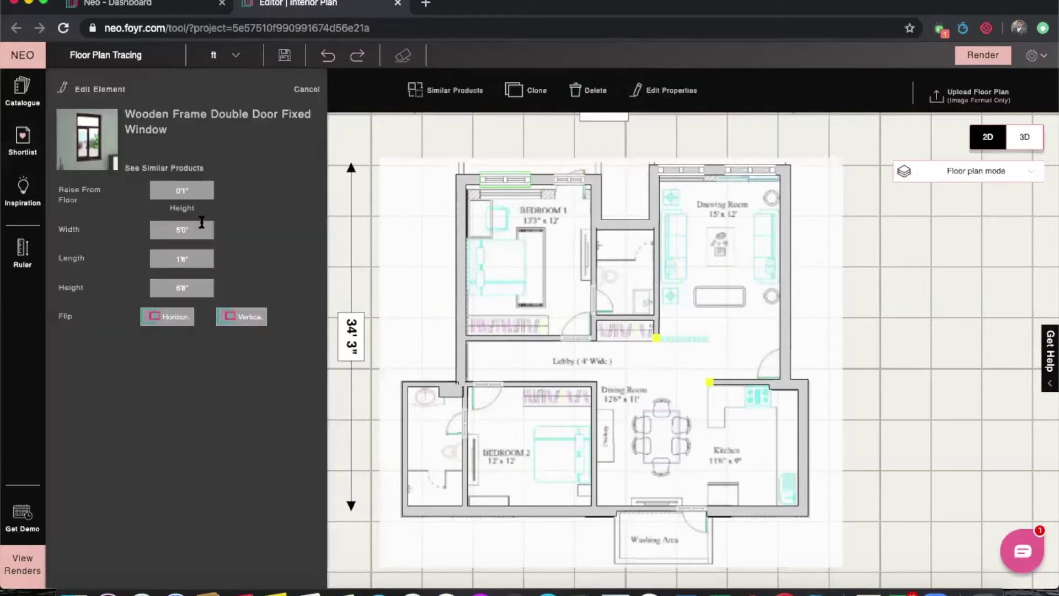
left_click(205, 231)
key("Up")
key("Up")
key("Up")
key("Up")
key("Up")
key("Up")
key("Up")
key("Up")
key("Up")
key("Up")
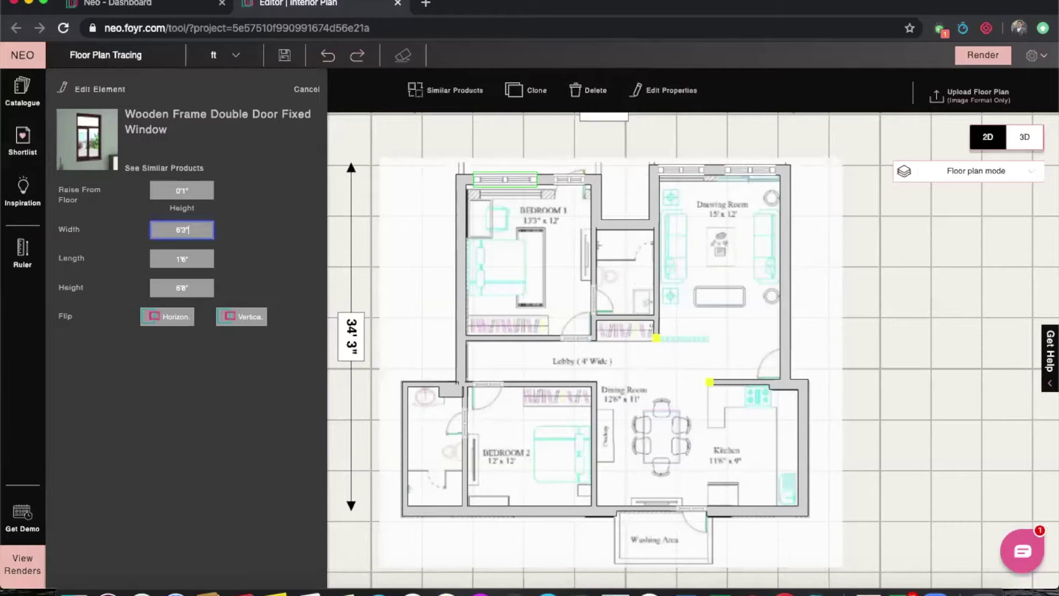
Step: Move Bedroom 1's upper wall back onto its traced line with the window aligned to the plan, and close the wall properties
left_click_drag(491, 184, 472, 194)
left_click(479, 193)
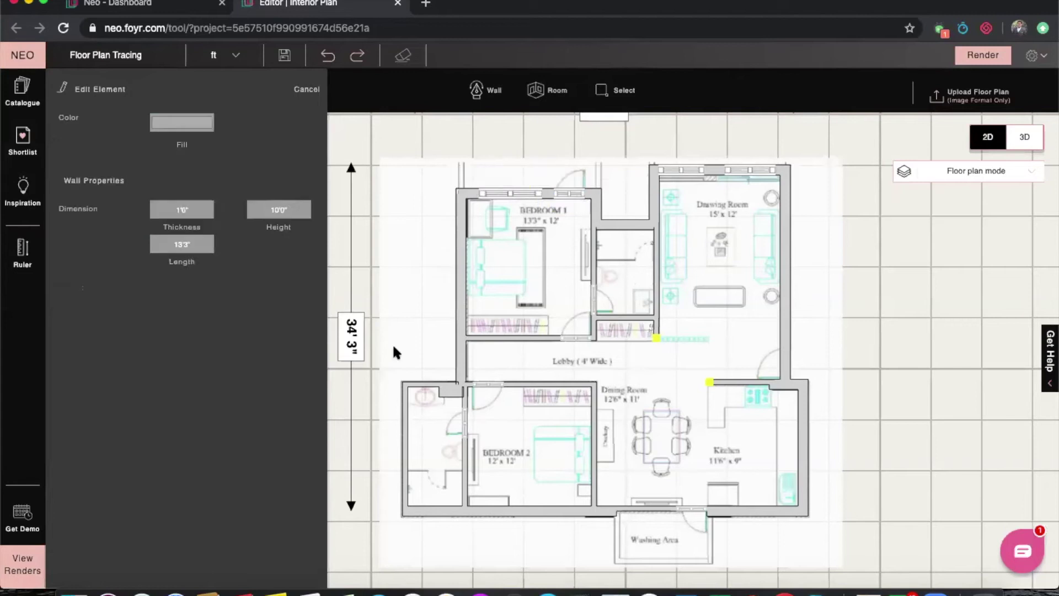
left_click(436, 355)
Step: Place the Wooden Frame Double Door Fixed window in Bedroom 2's lower wall and shift that wall outward to expose the window drawn on the plan
scroll(498, 439, "up", 2)
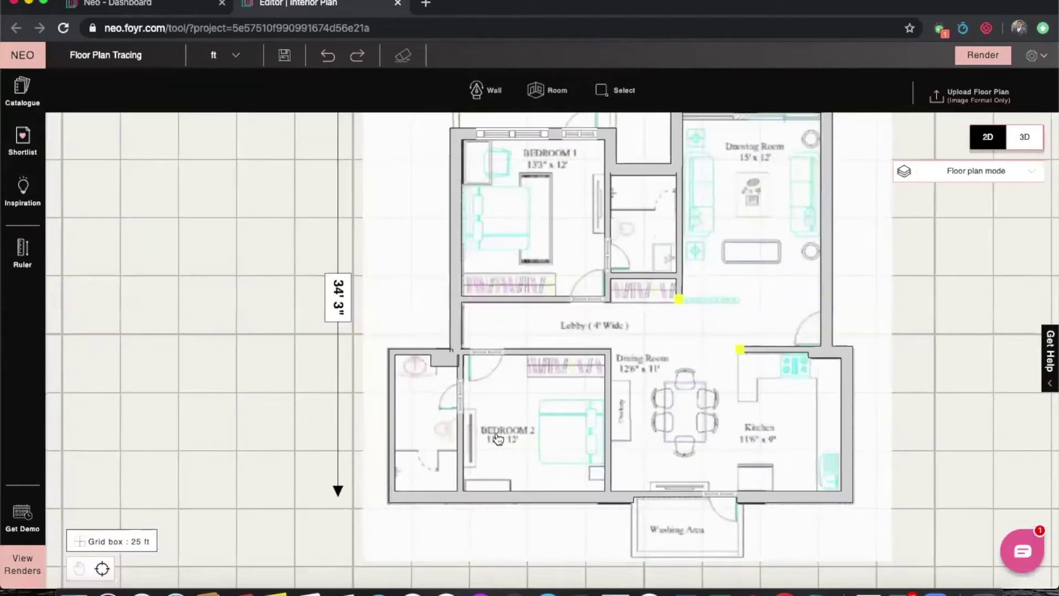
scroll(498, 439, "up", 1)
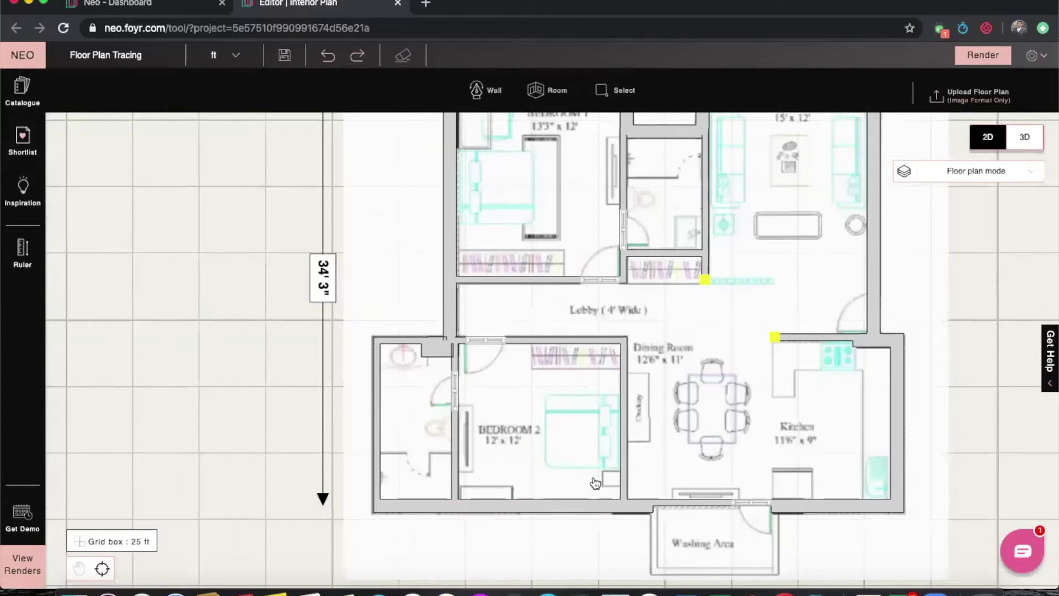
scroll(621, 477, "down", 1)
left_click_drag(943, 441, 924, 437)
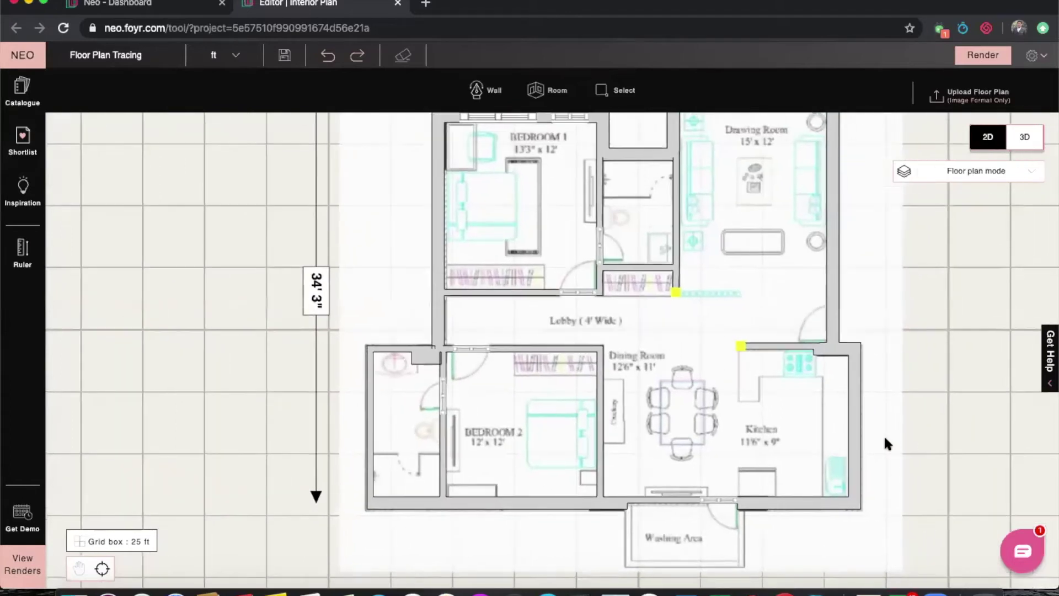
left_click_drag(615, 373, 593, 382)
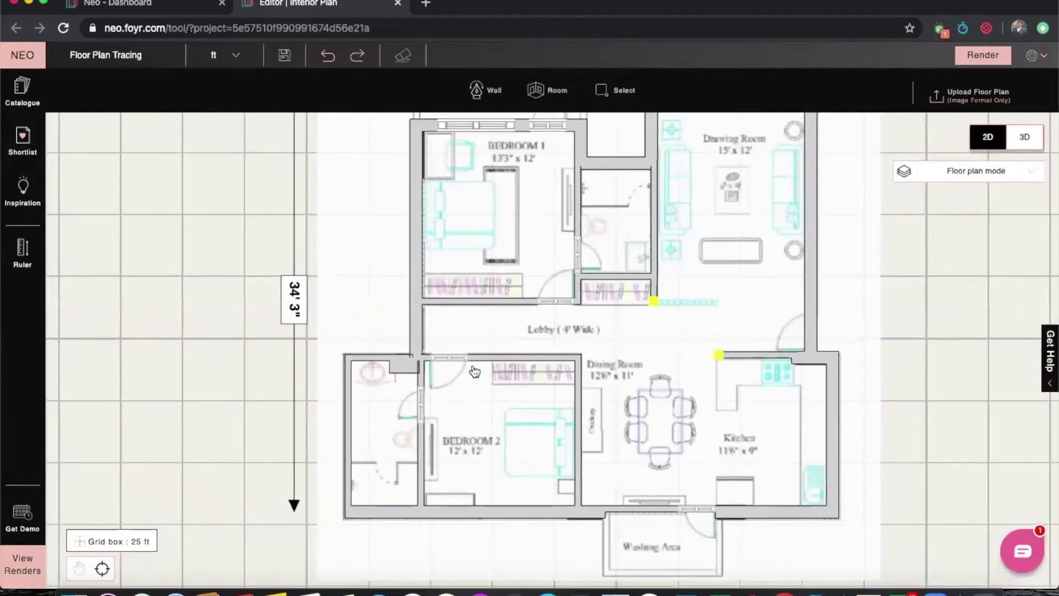
left_click(37, 153)
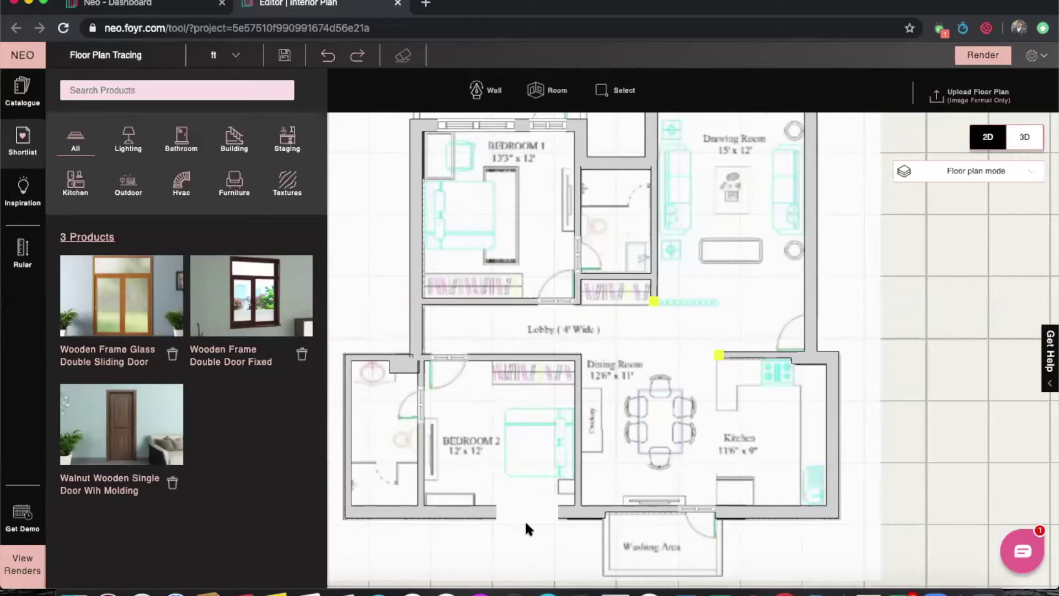
left_click(525, 520)
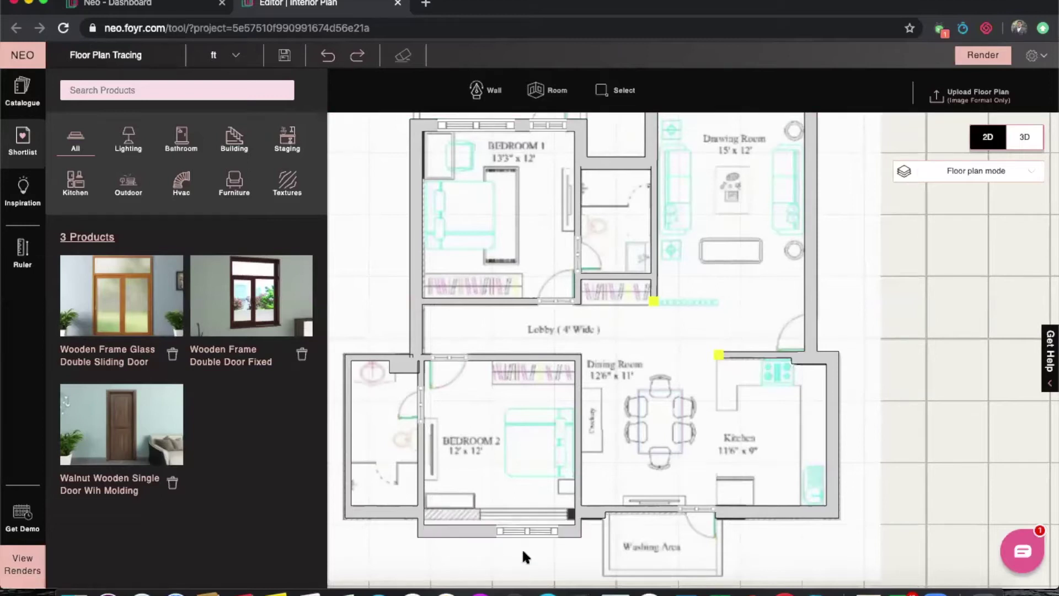
Step: Set the width of the fixed window in Bedroom 2's lower wall to 7'6"
left_click(523, 531)
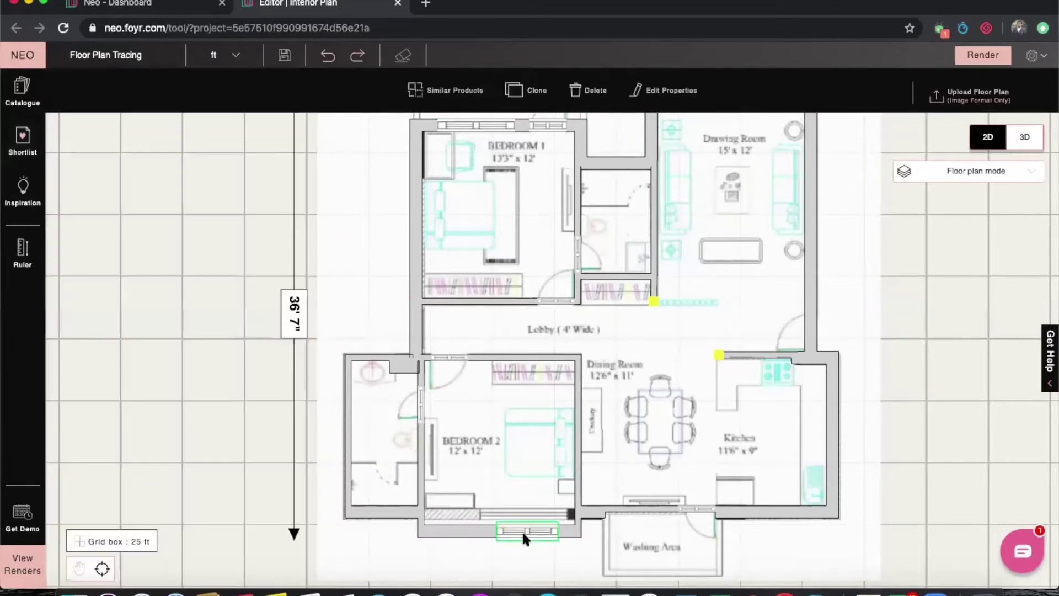
left_click(665, 91)
left_click(196, 228)
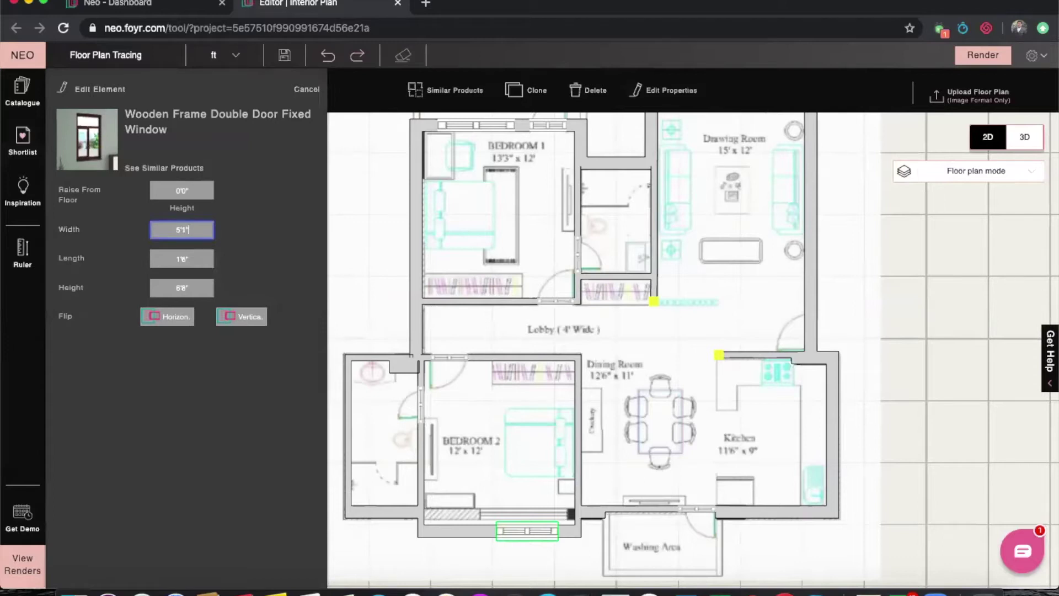
key("Up")
key("Up")
key("Up")
key("Up")
key("Up")
key("Up")
key("Up")
key("Up")
key("Up")
key("Up")
key("Up")
key("Up")
key("Up")
key("Up")
key("Up")
key("Up")
key("Up")
key("Up")
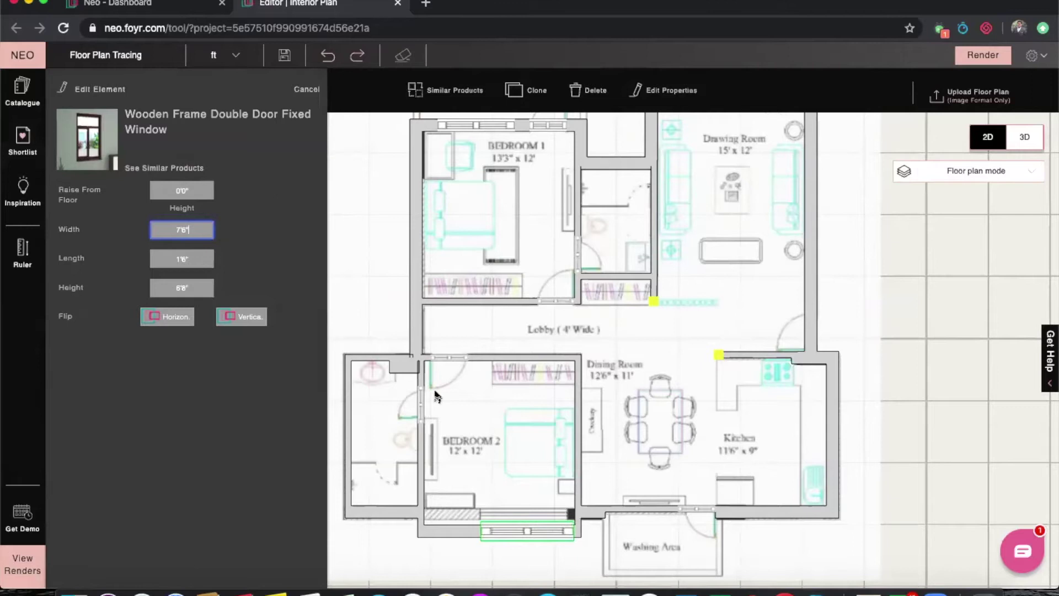
Step: Close the window properties and move Bedroom 2's lower wall back onto its traced line, undoing the first attempt and repeating the move
left_click(395, 532)
left_click_drag(469, 535, 468, 512)
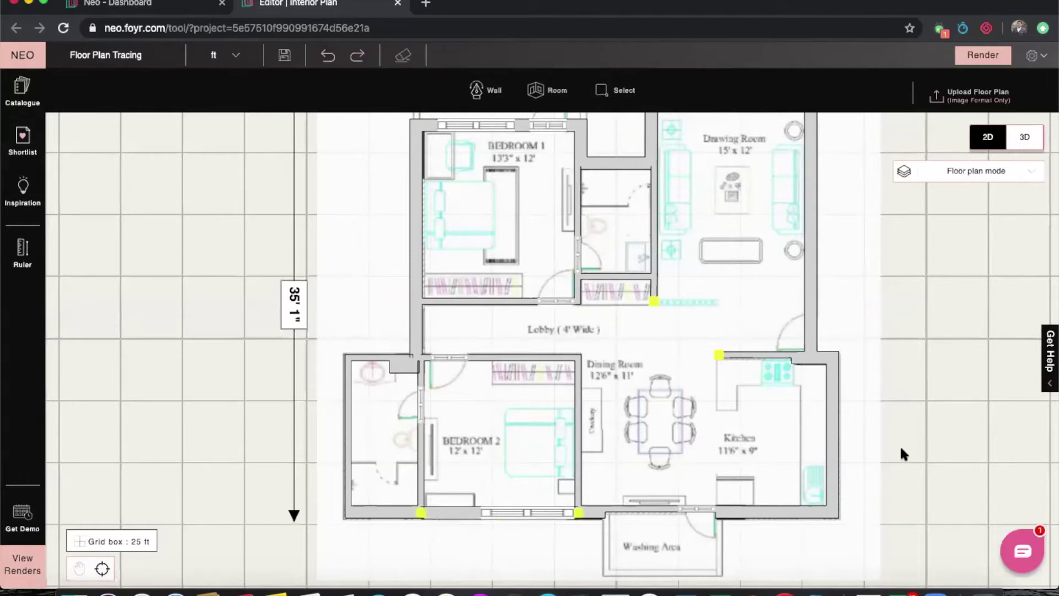
left_click(328, 53)
left_click_drag(468, 531, 469, 512)
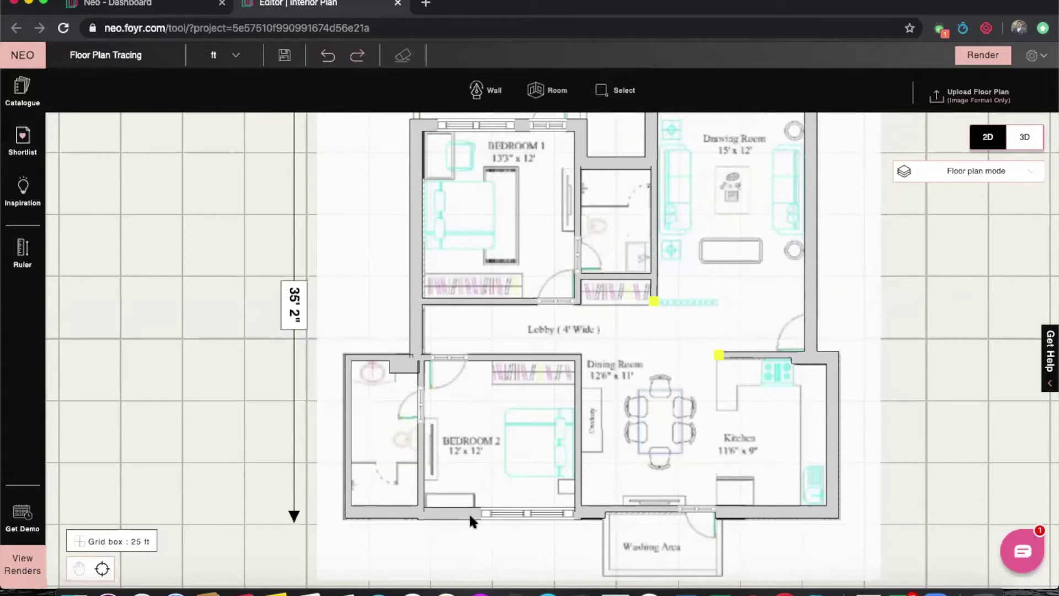
scroll(488, 538, "down", 1)
scroll(544, 539, "right", 3)
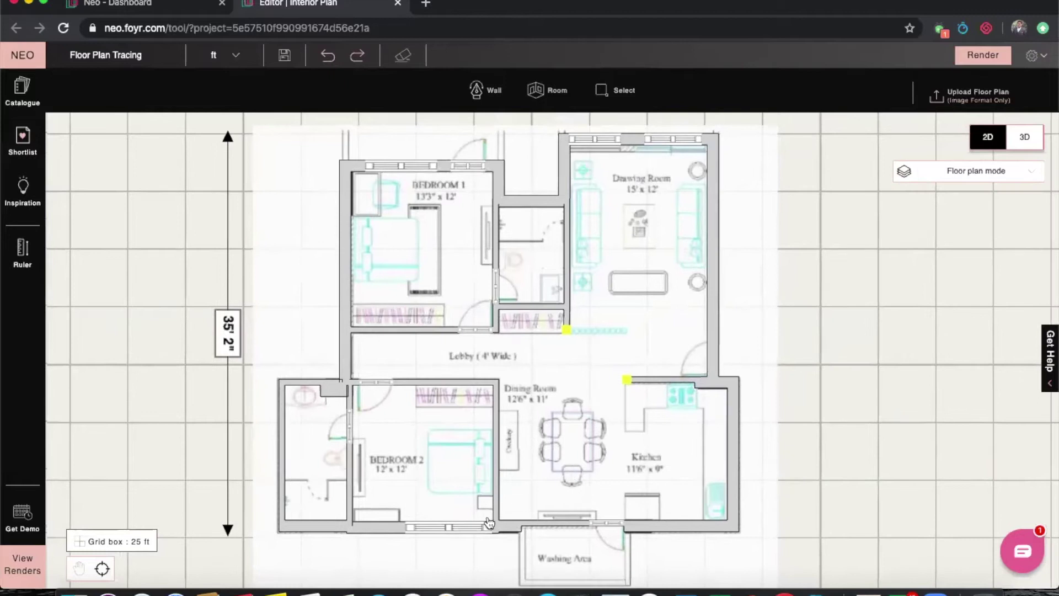
left_click(401, 473)
left_click(724, 415)
left_click(795, 394)
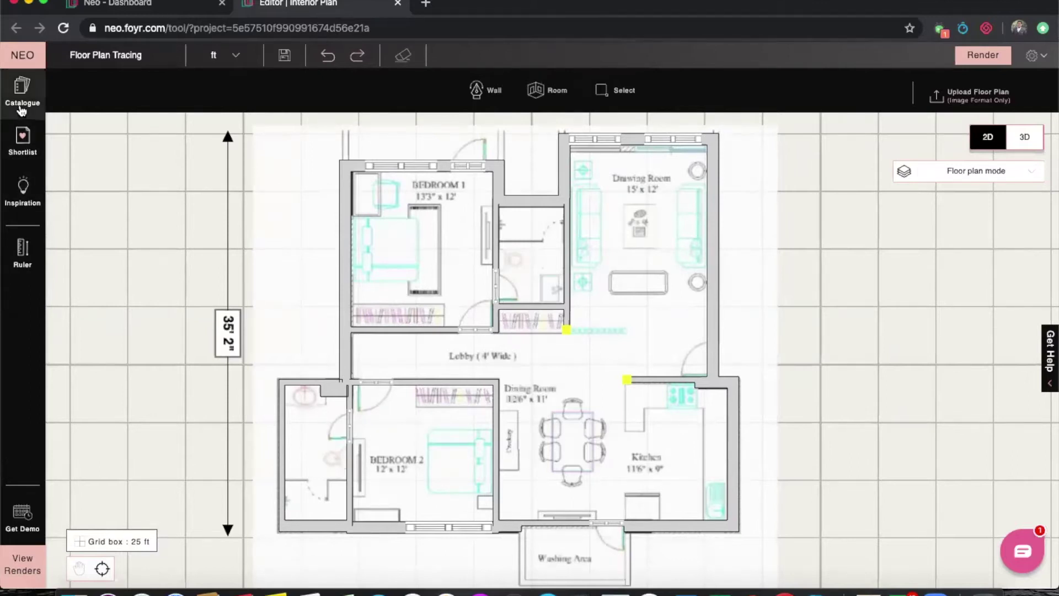
Step: Search the catalogue for "Ventilator" and add the White Colored Ventilator to the shortlist
left_click(22, 89)
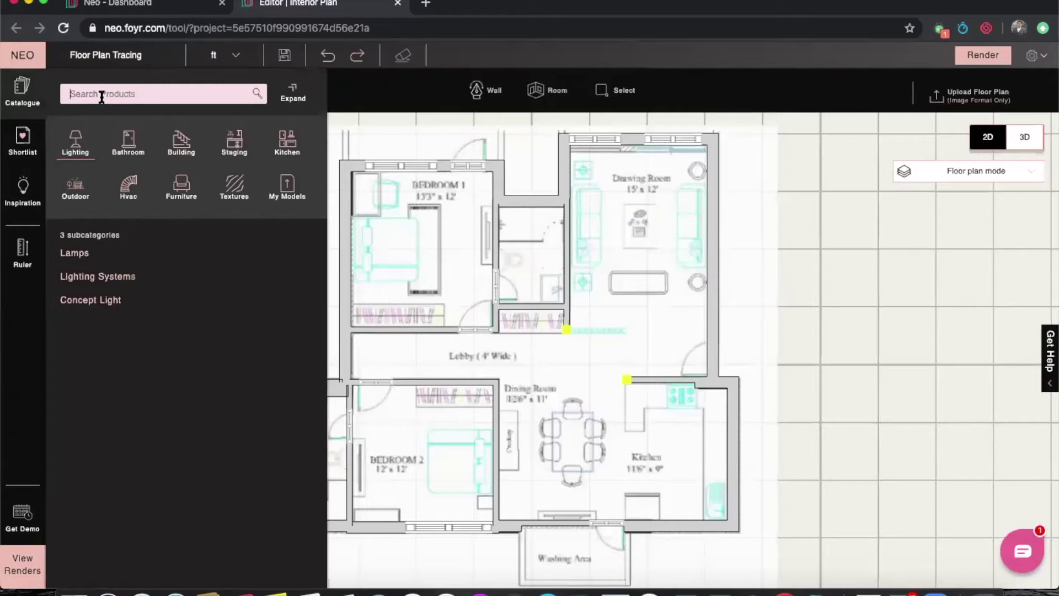
type("Ventilator")
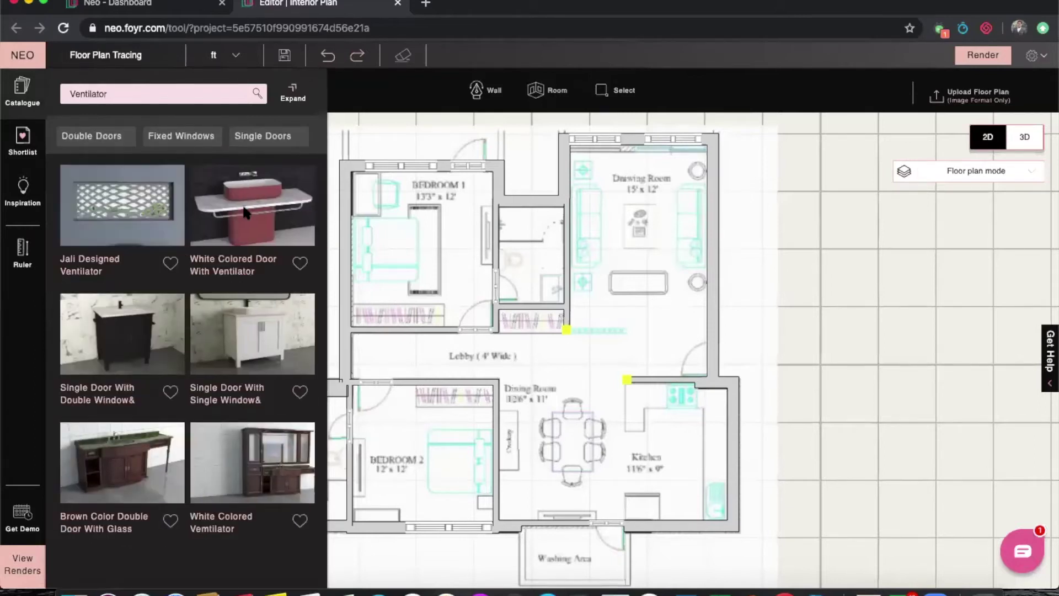
left_click(300, 521)
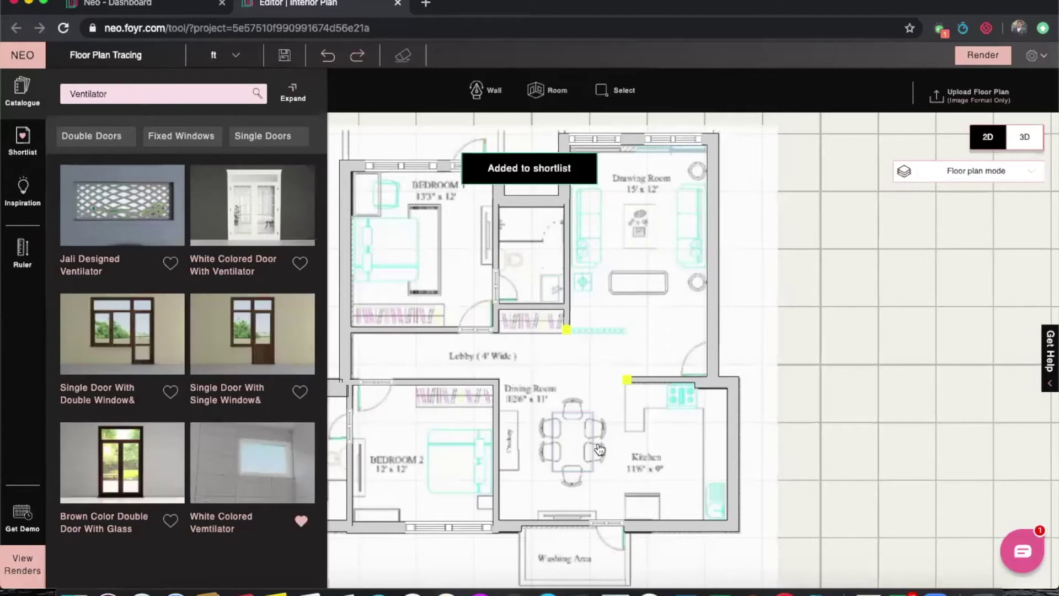
left_click(855, 364)
Step: Place the shortlisted white ventilator in the upper wall of Bedroom 1's bathroom and in the lower wall of Bedroom 2's bathroom
left_click(17, 141)
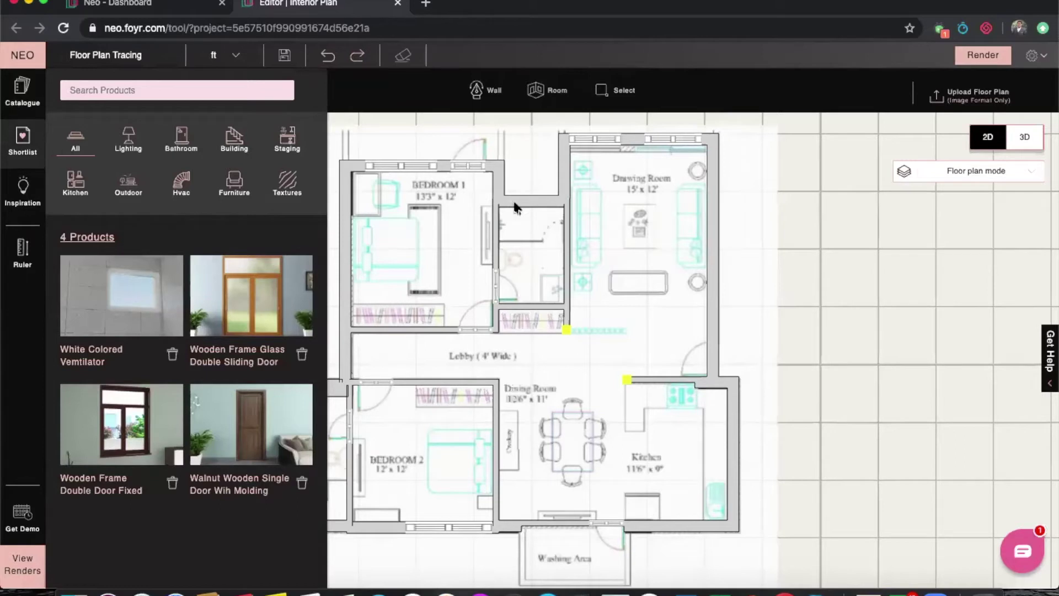
left_click(529, 200)
left_click_drag(817, 284, 962, 259)
left_click(12, 148)
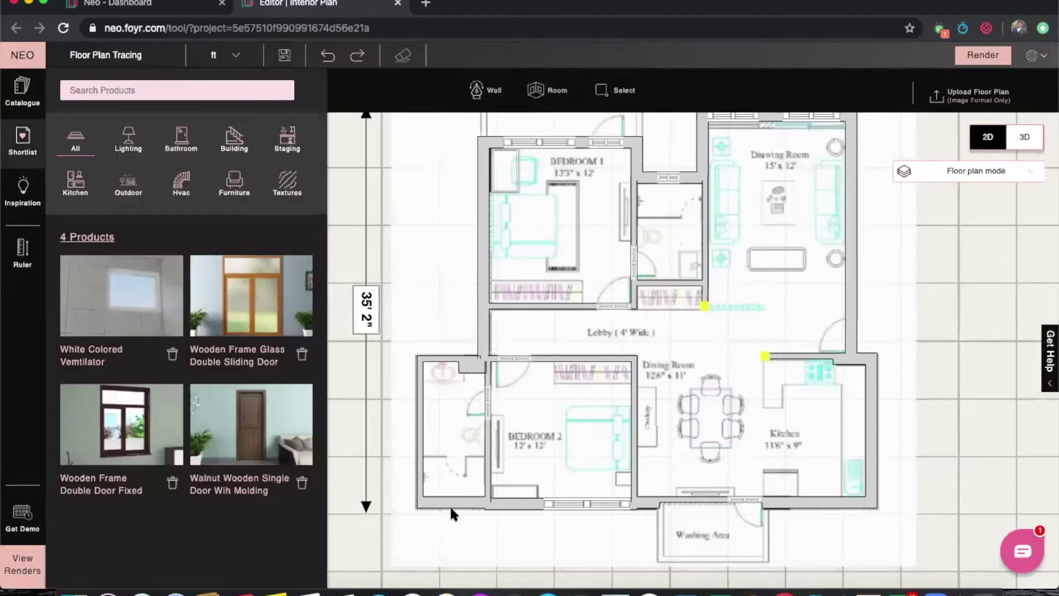
left_click(537, 522)
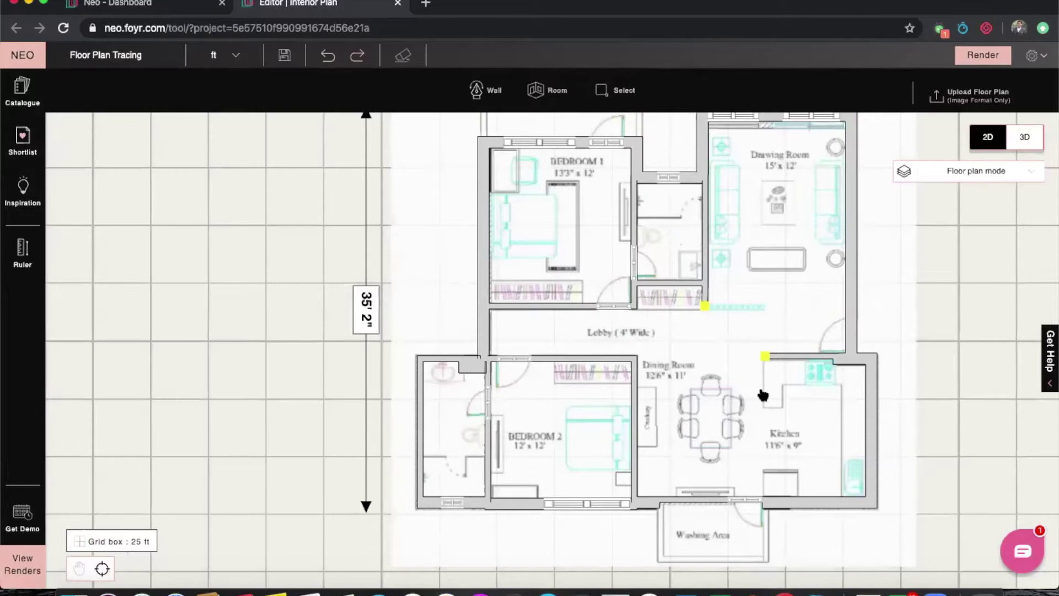
Step: Switch the plan to 3D and raise the ventilator of Bedroom 1's bathroom from floor level to high on its wall
left_click_drag(924, 301, 823, 325)
scroll(840, 321, "down", 3)
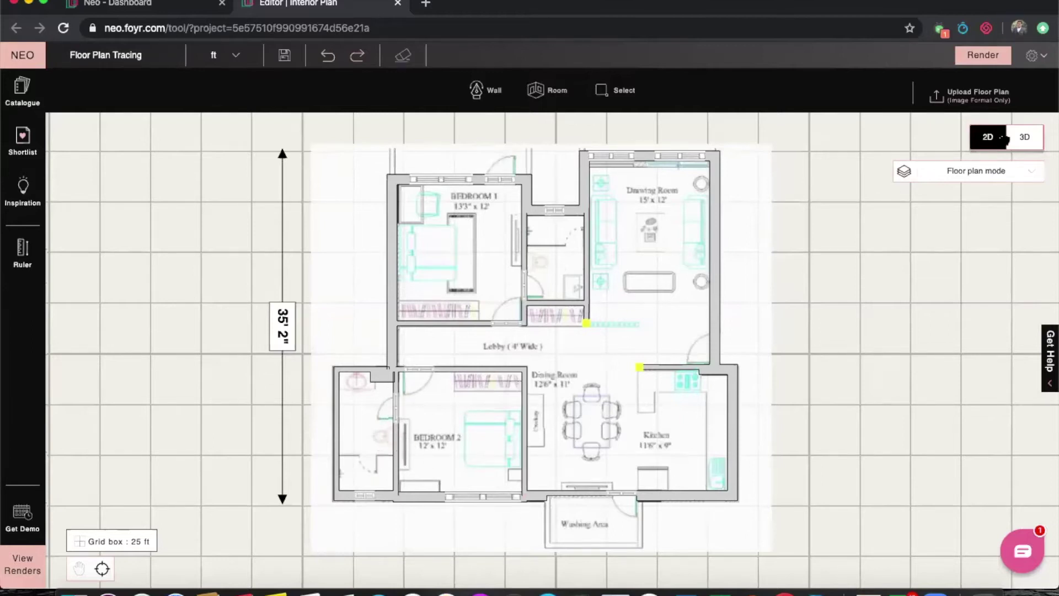
left_click(1024, 138)
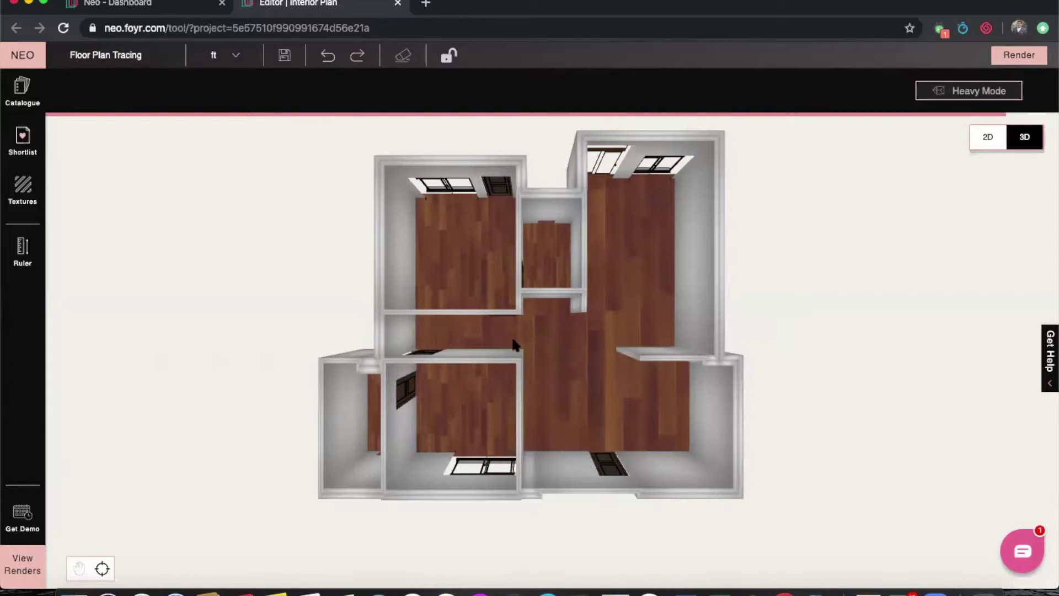
left_click_drag(424, 411, 510, 397)
left_click(497, 375)
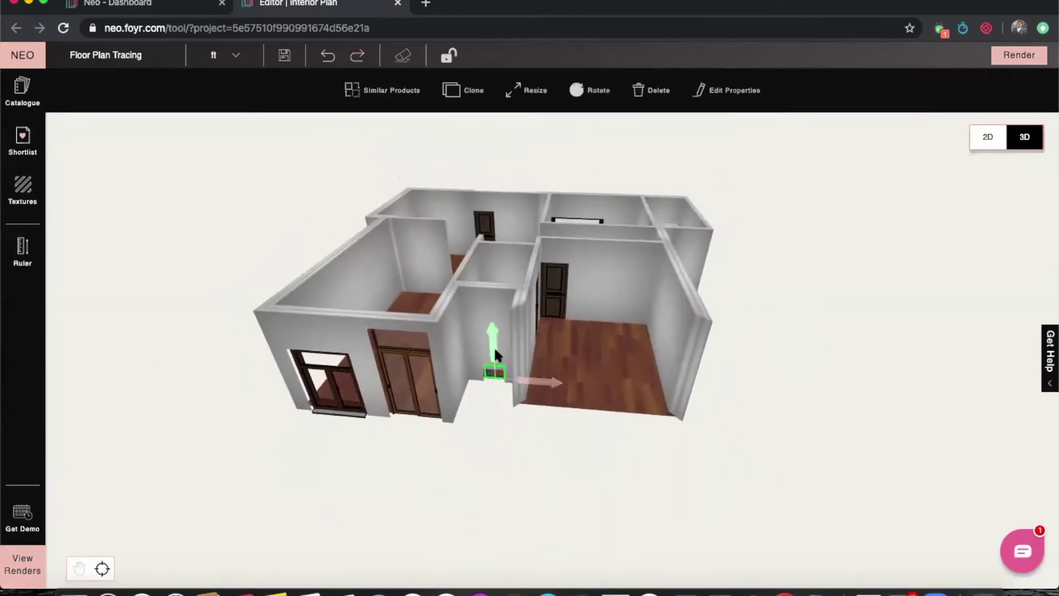
left_click_drag(494, 335, 491, 278)
Step: Raise the ventilator of Bedroom 2's bathroom from floor level to near the top of its outer wall
left_click(400, 308)
left_click_drag(400, 308, 506, 367)
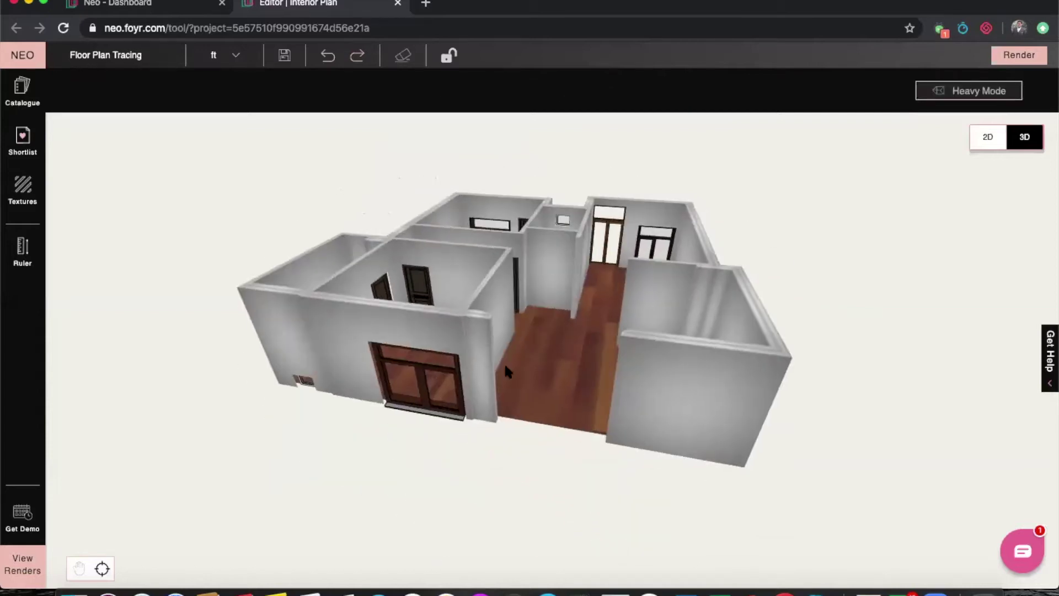
left_click(304, 379)
left_click_drag(297, 332, 290, 294)
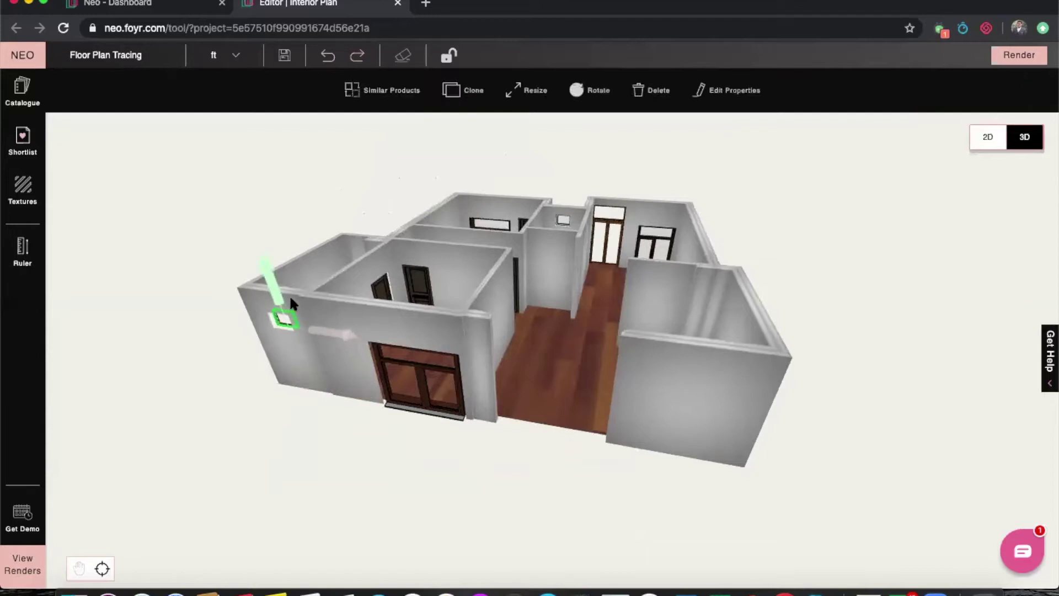
left_click(285, 388)
Step: Inspect the walls, doors and windows of the 3D model from outside and from within the dining area
left_click_drag(286, 396, 508, 398)
left_click_drag(586, 372, 472, 273)
scroll(522, 395, "up", 10)
left_click_drag(490, 450, 492, 466)
left_click_drag(524, 411, 539, 433)
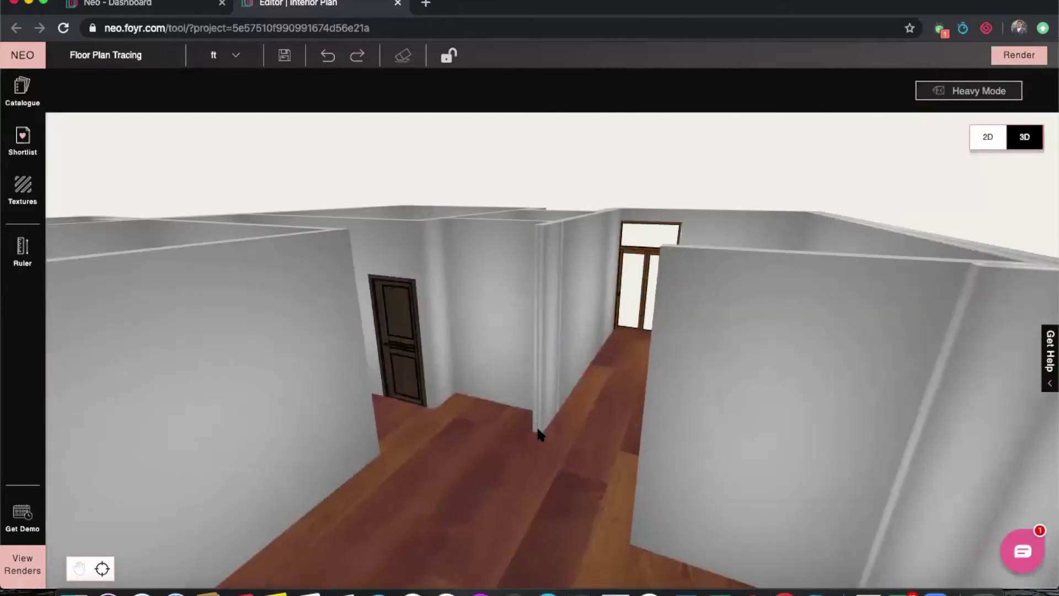
scroll(540, 434, "down", 10)
left_click_drag(568, 483, 584, 529)
left_click_drag(585, 389, 662, 353)
Step: Return to the 2D plan and move the Drawing Room's upper wall slightly inward
left_click(984, 139)
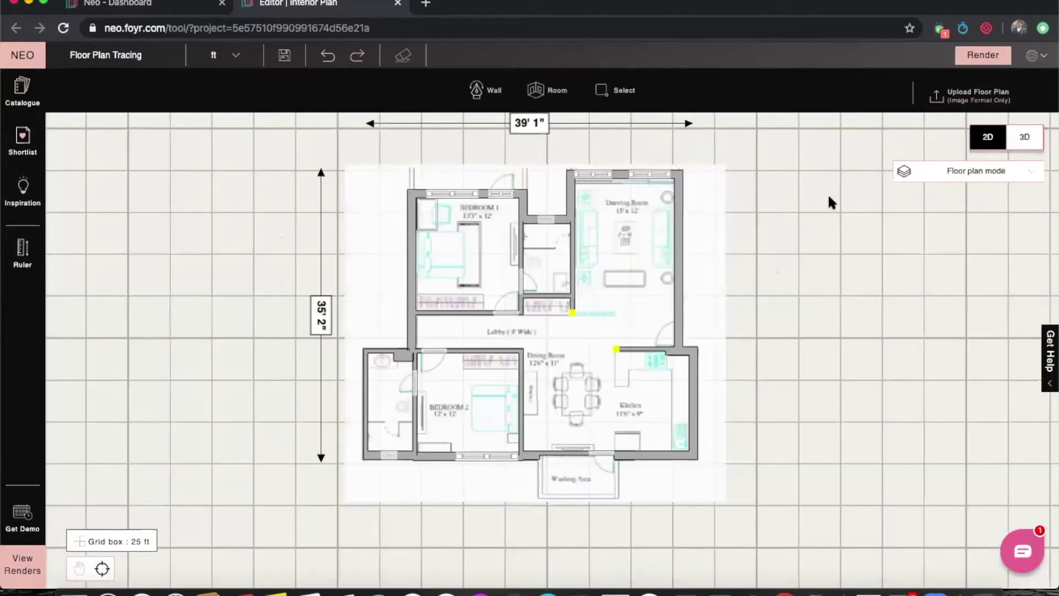
scroll(626, 197, "up", 1)
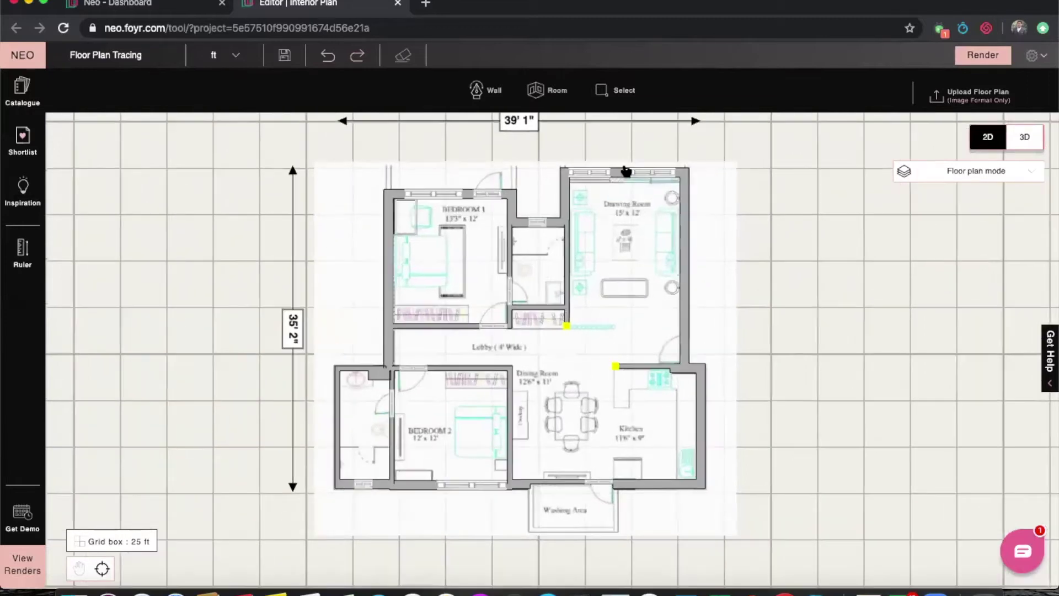
left_click_drag(621, 172, 621, 177)
Step: Review the general wall settings and the wall properties of Bedroom 2's bathroom outer wall, and close them without editing
left_click(1033, 55)
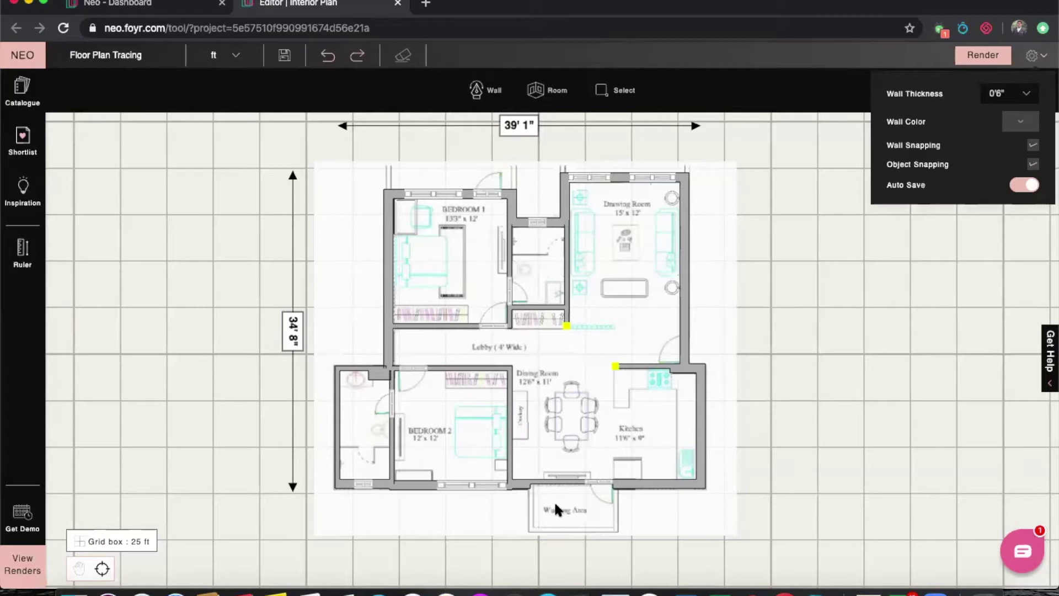
scroll(554, 501, "up", 1)
scroll(554, 505, "up", 1)
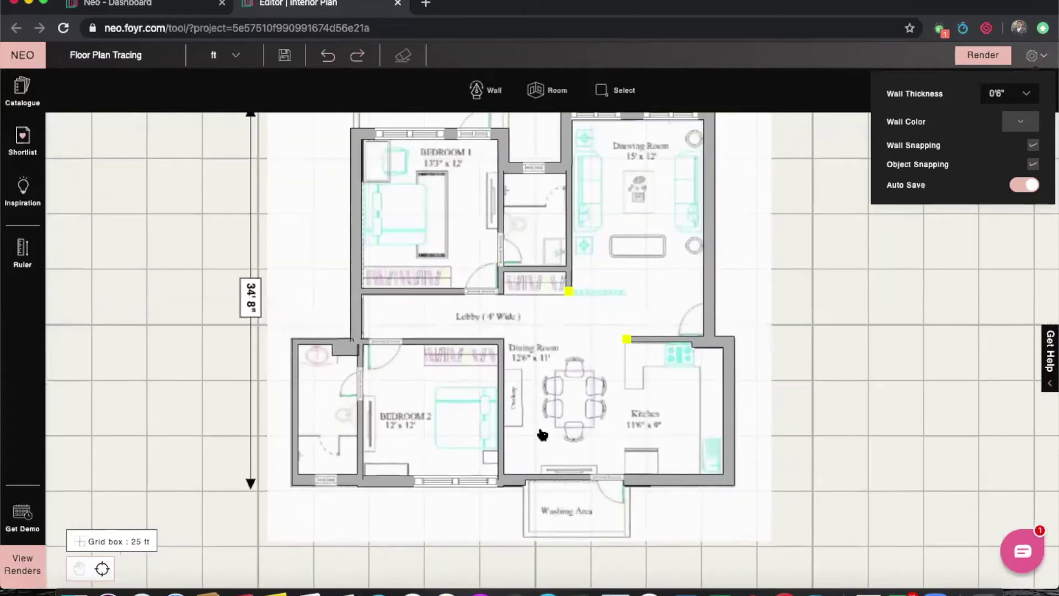
scroll(696, 381, "down", 1)
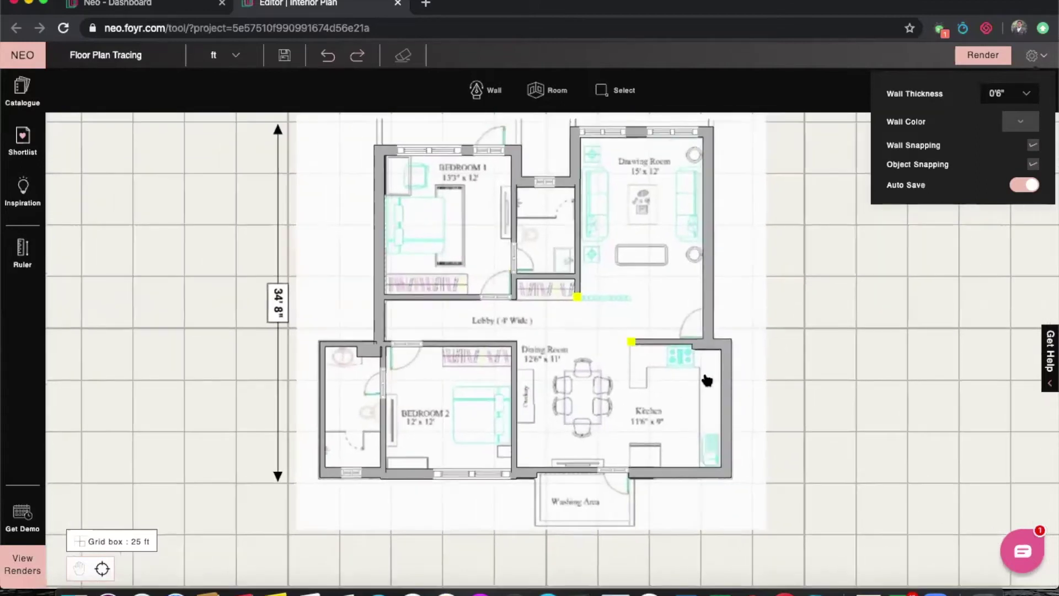
left_click(322, 377)
left_click(574, 85)
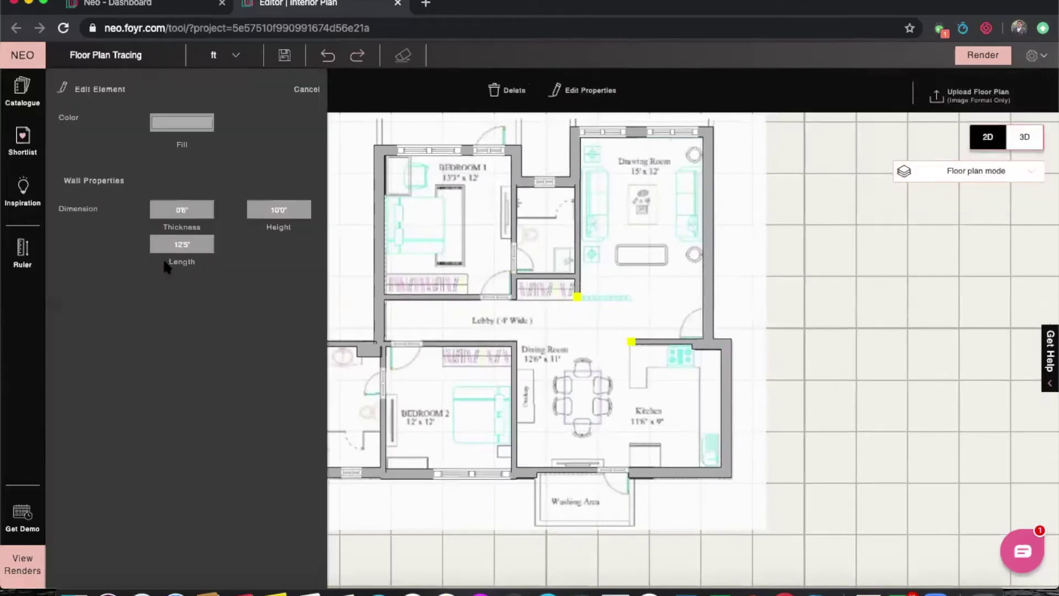
left_click(829, 216)
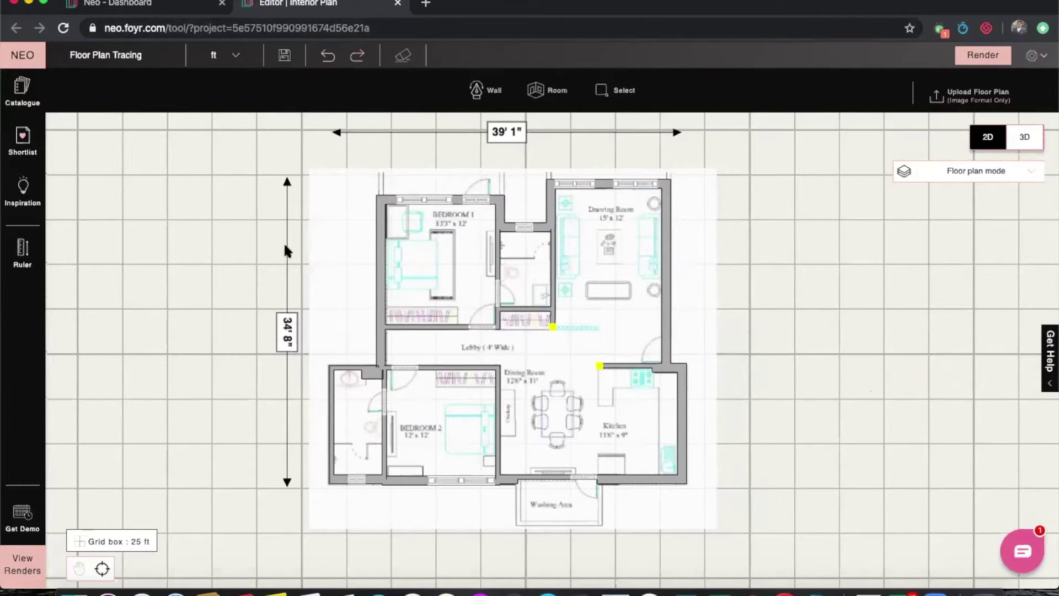
scroll(253, 270, "down", 2)
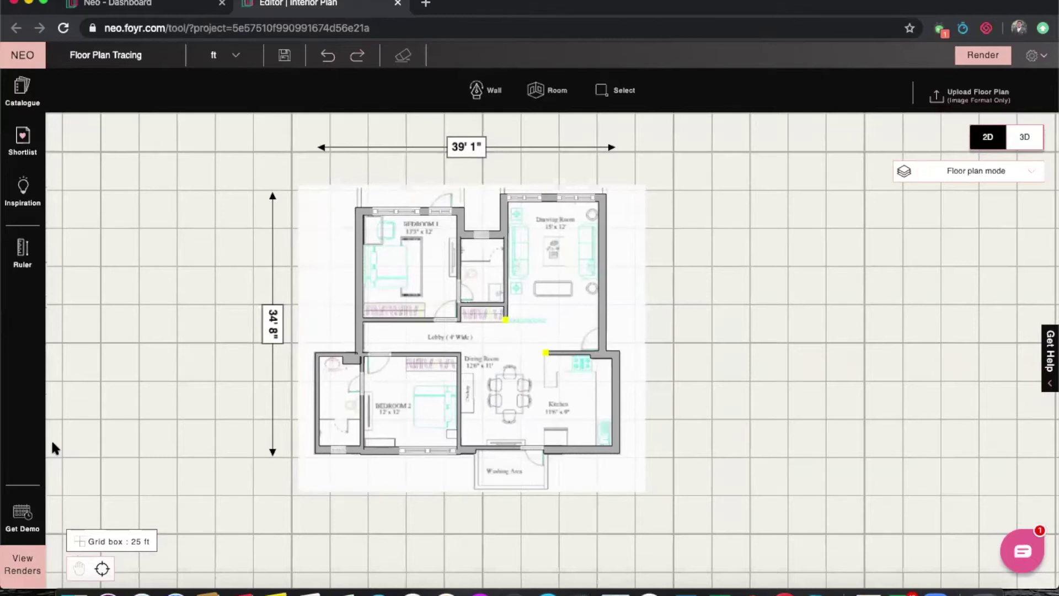
key("ctrl+Up")
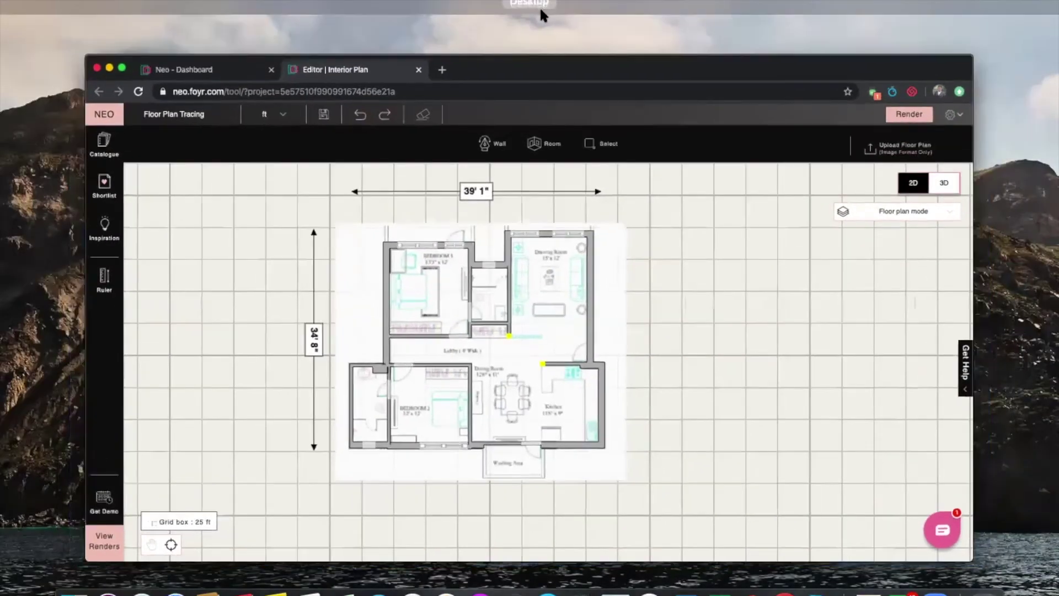
left_click(522, 27)
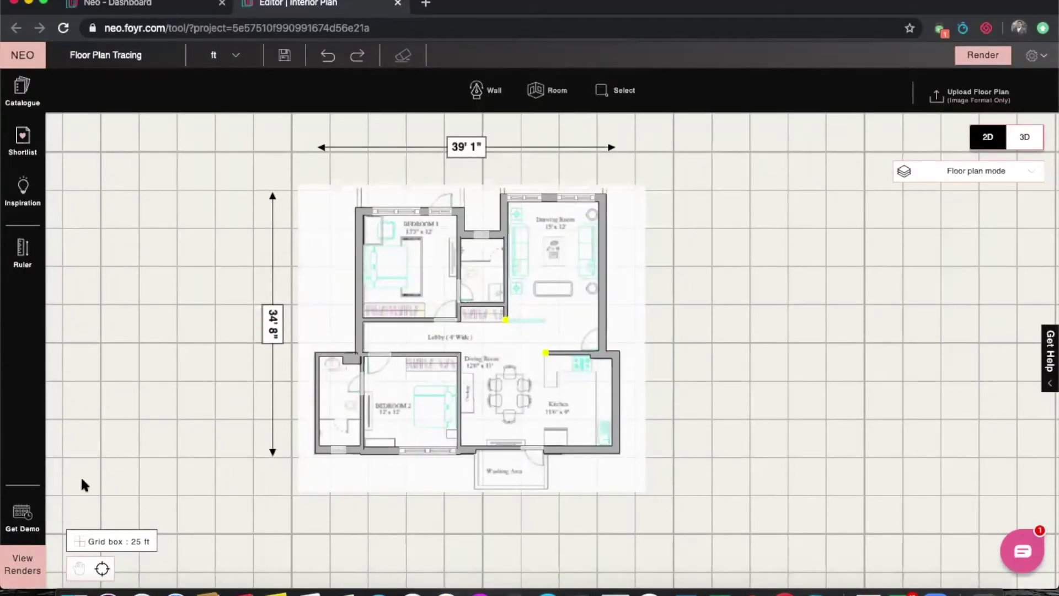
Step: Measure the long side of the desk in the upper corner of Bedroom 1 with the Ruler
left_click(25, 248)
scroll(347, 233, "up", 3)
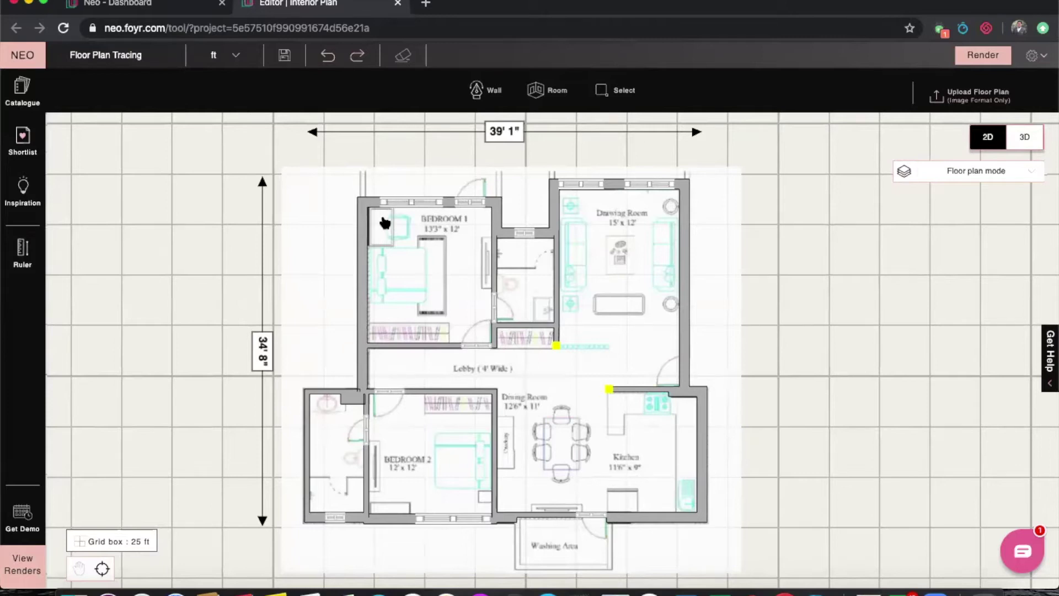
scroll(386, 215, "up", 5)
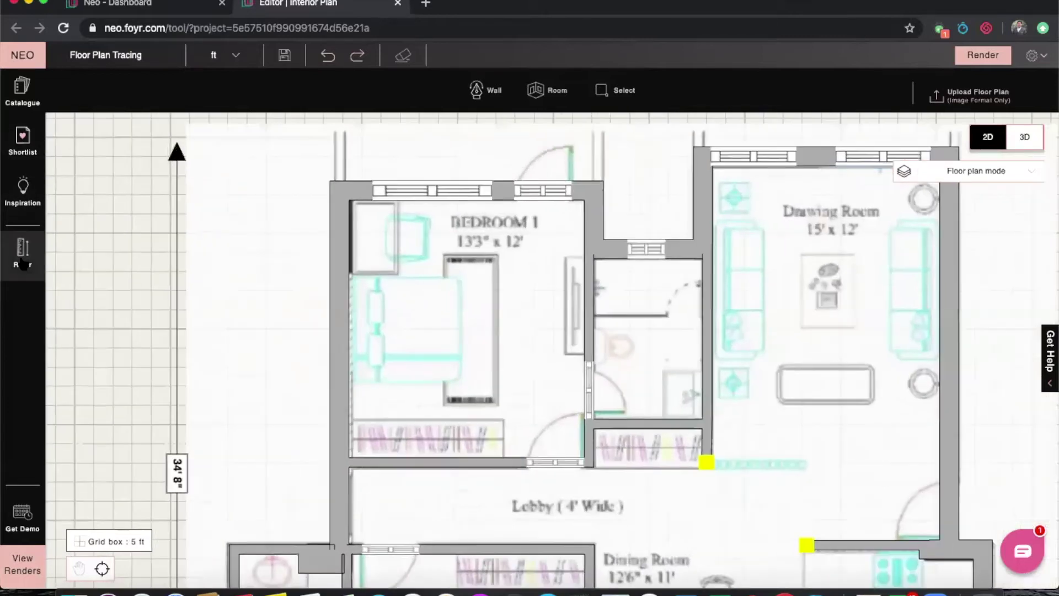
left_click(396, 203)
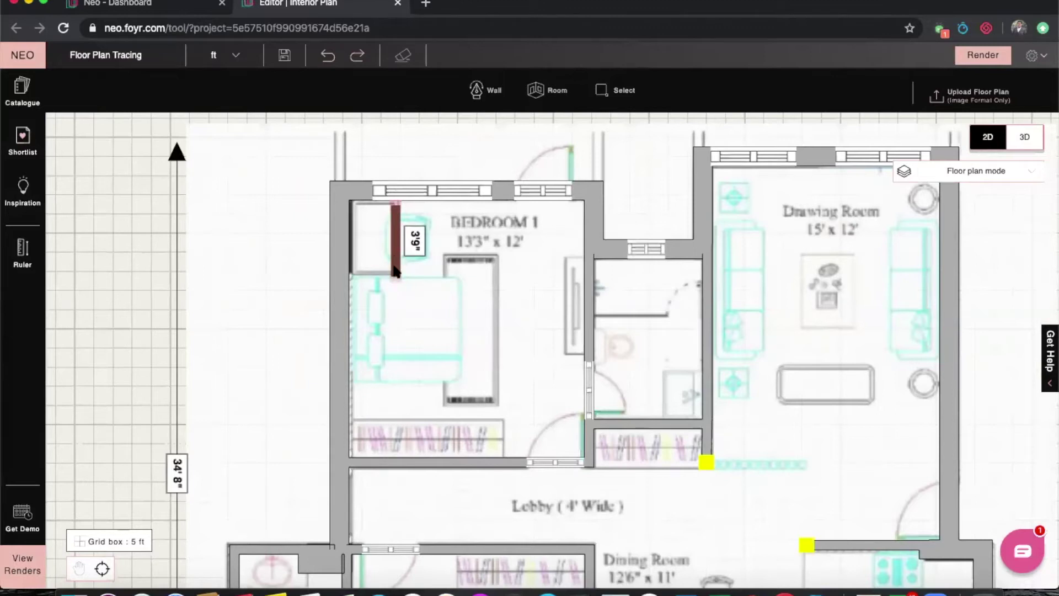
key("Escape")
Step: Measure the width of Bedroom 1's bed along its foot end and its length from the outer wall
left_click(11, 248)
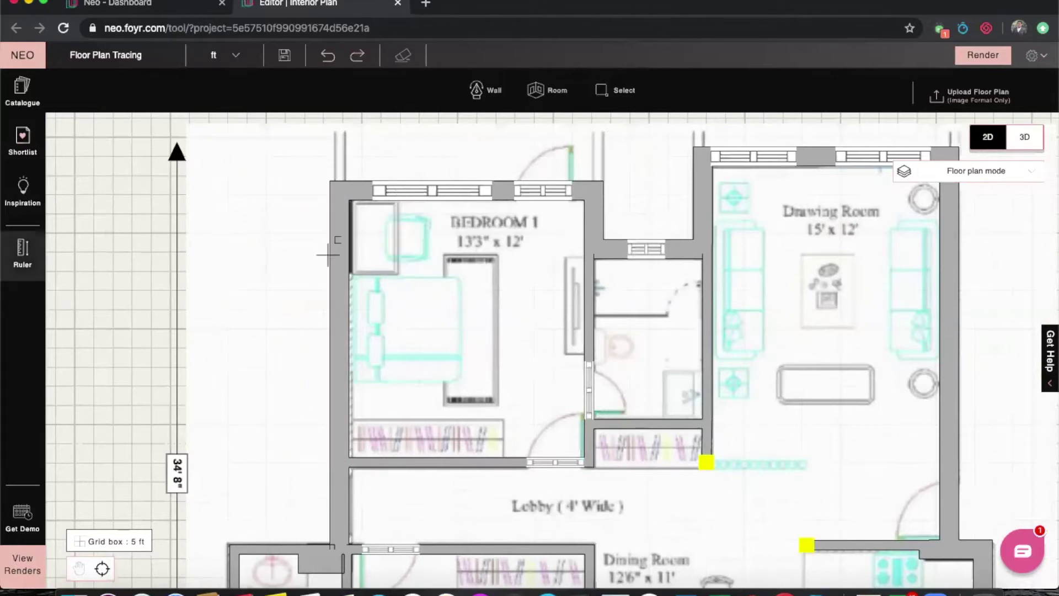
left_click(464, 278)
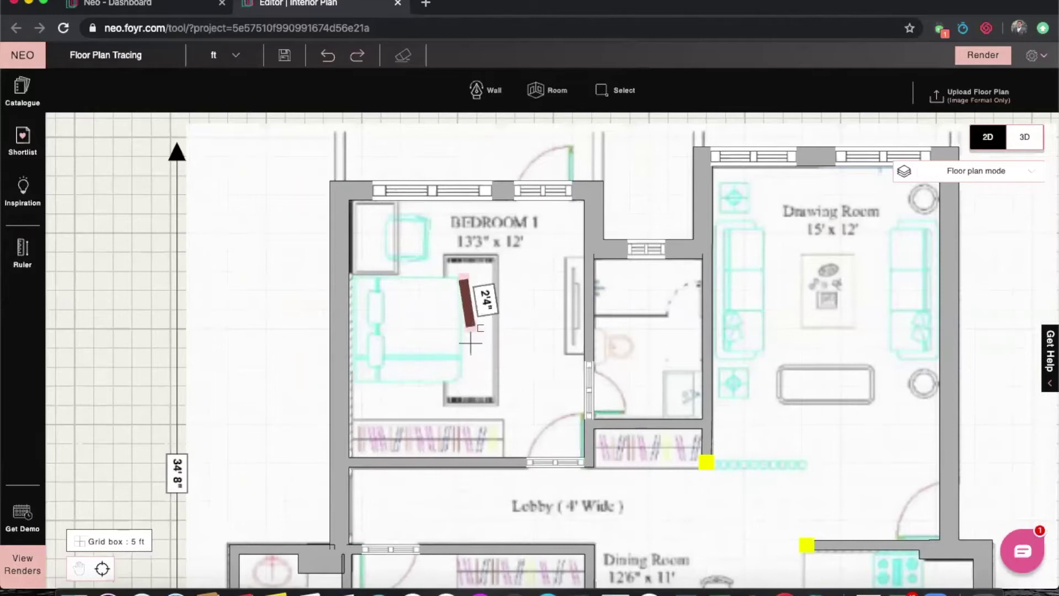
left_click(465, 380)
left_click(21, 257)
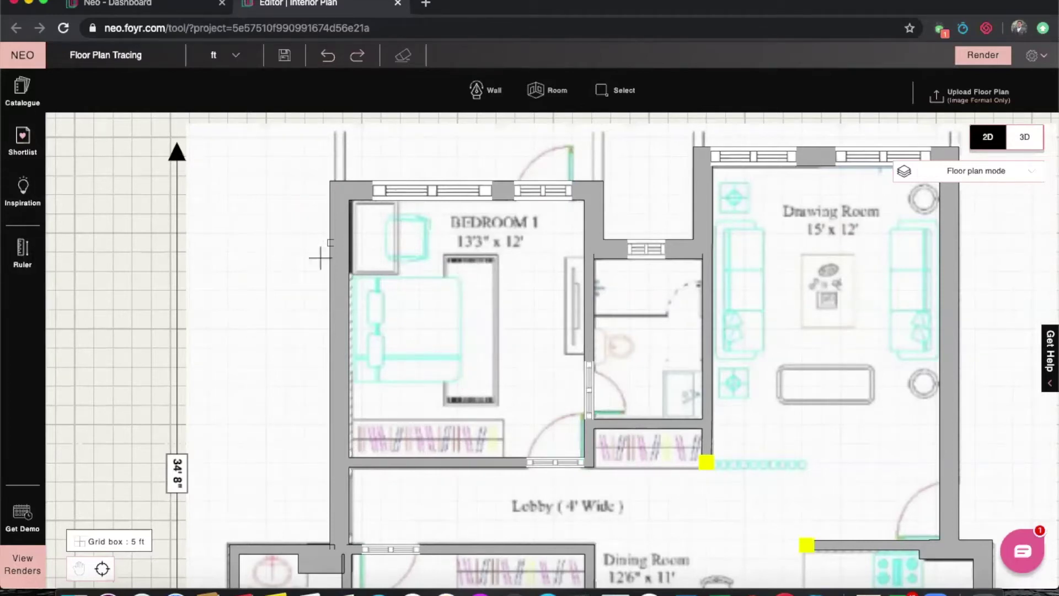
left_click(351, 276)
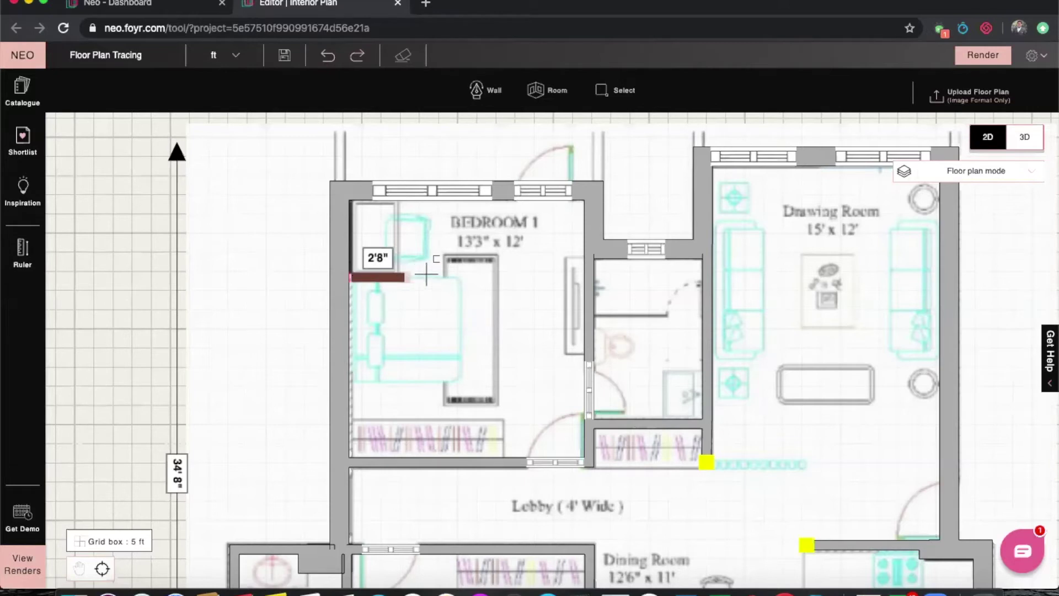
left_click(462, 276)
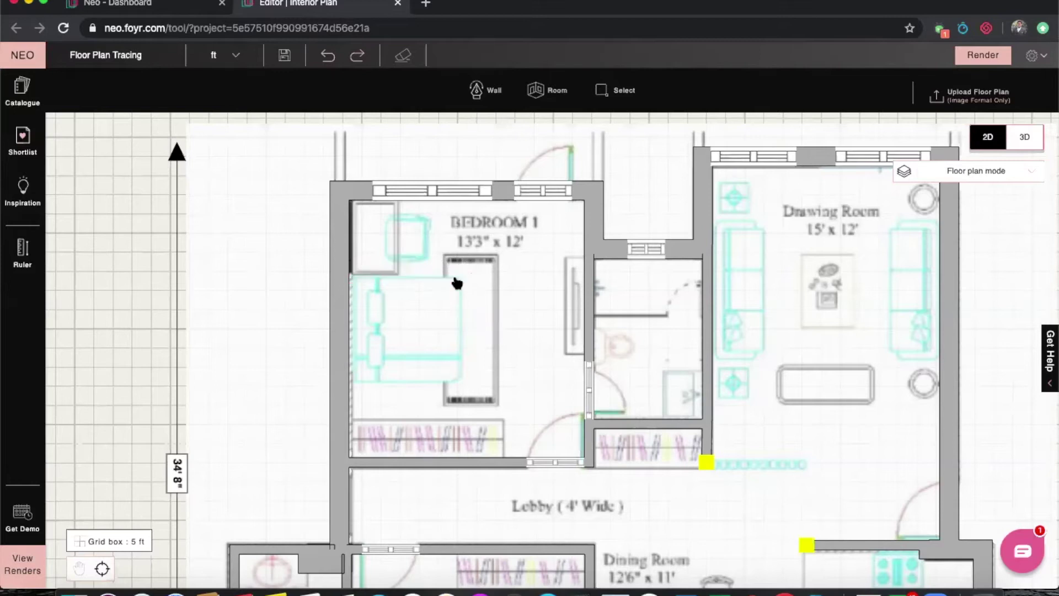
scroll(169, 241, "down", 2)
scroll(239, 262, "down", 2)
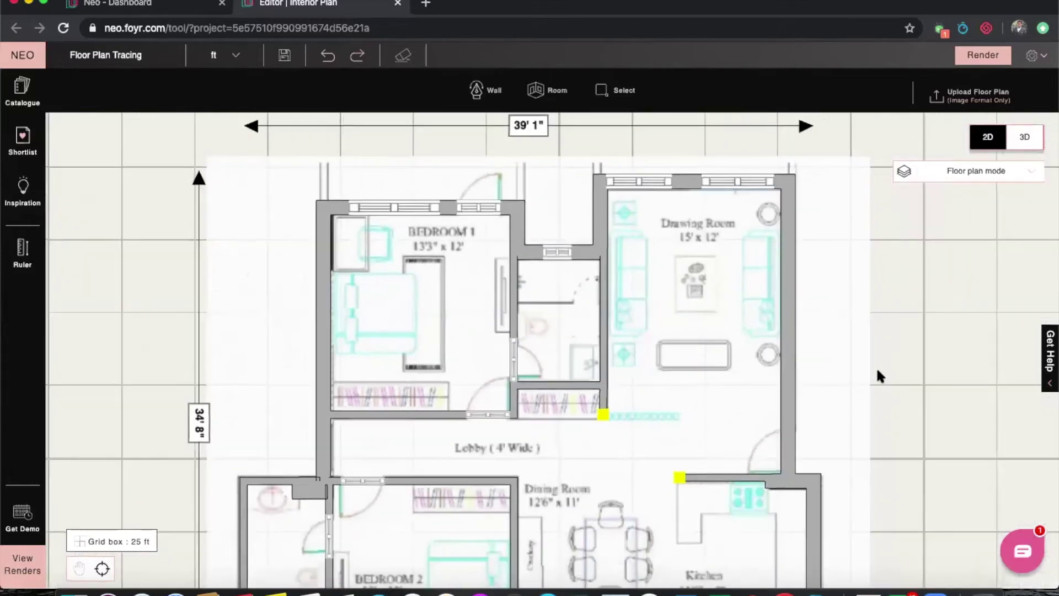
left_click_drag(868, 344, 864, 308)
scroll(860, 293, "down", 2)
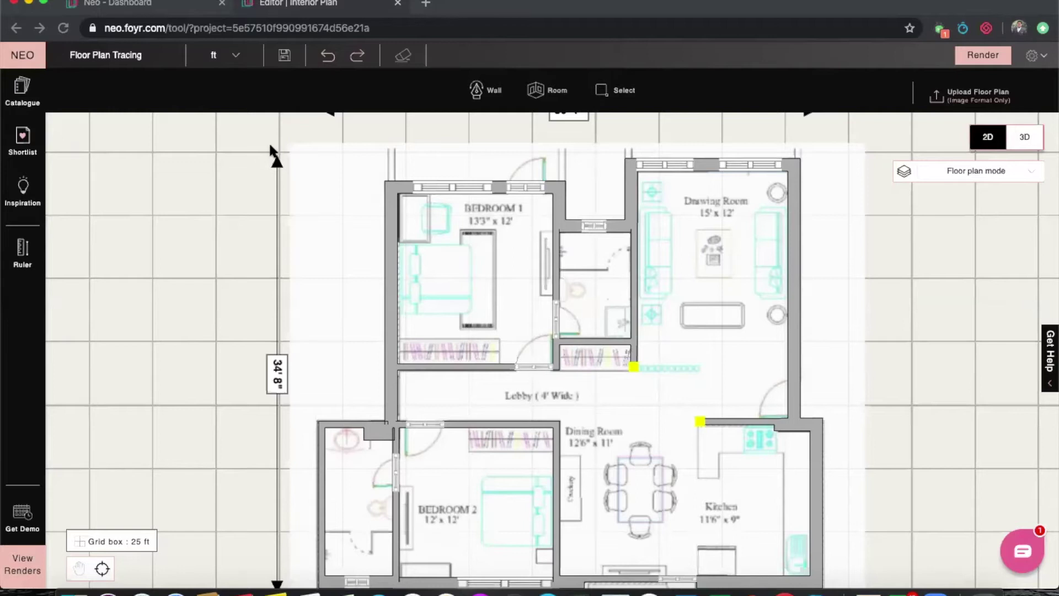
scroll(871, 300, "down", 5)
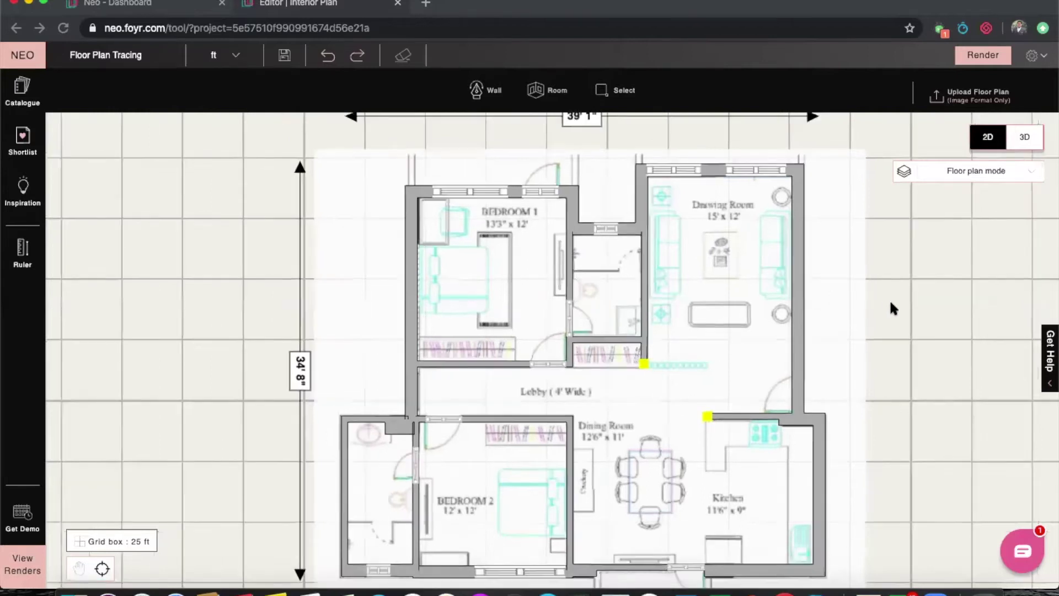
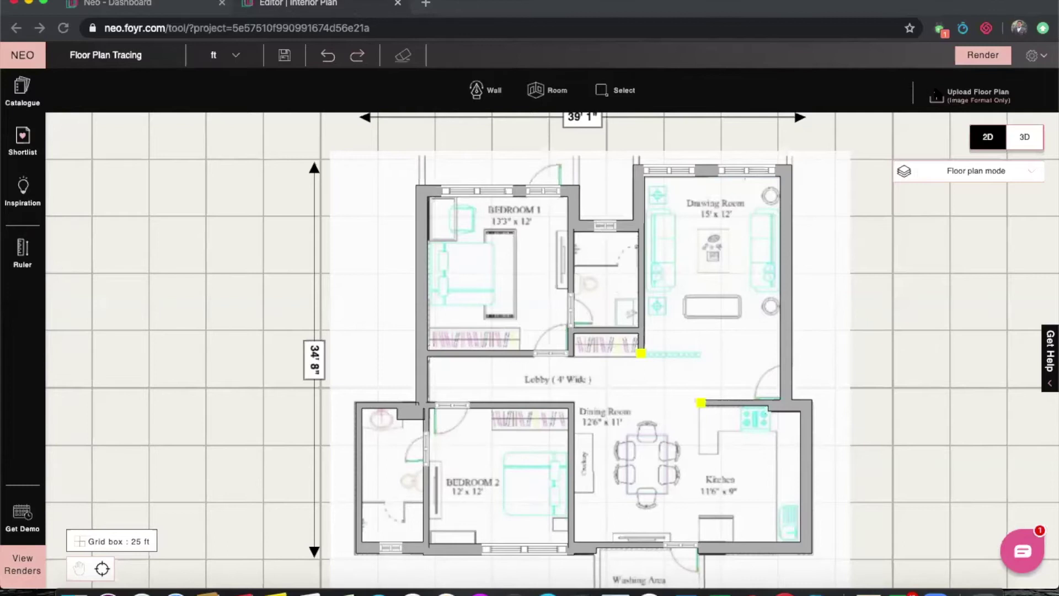
Step: Select the Floor Plan image from the Desktop for upload and enlarge the crop area to enclose the entire drawing
left_click(950, 95)
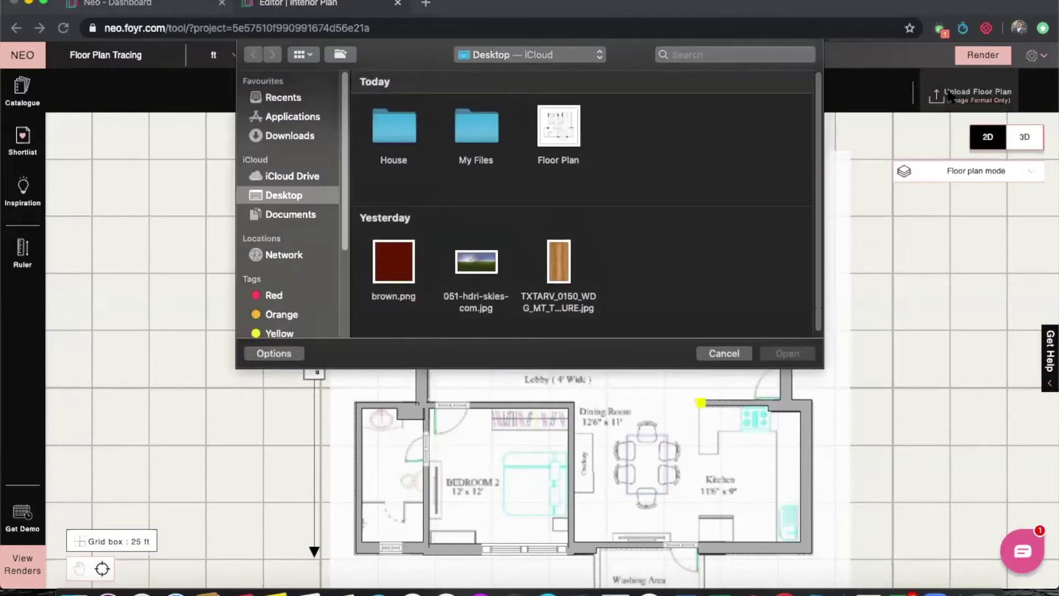
left_click(562, 133)
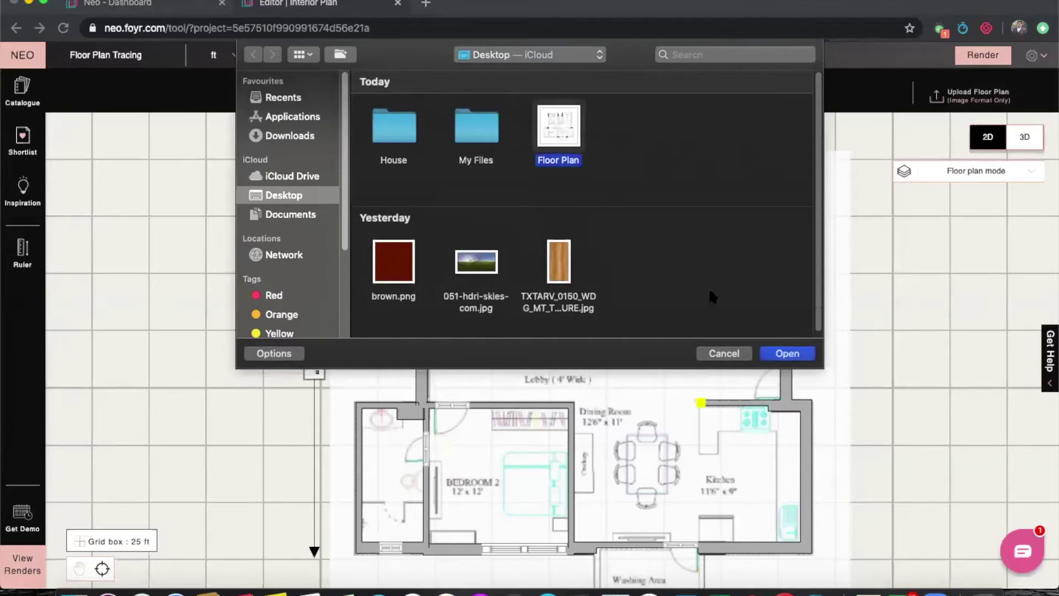
left_click(787, 354)
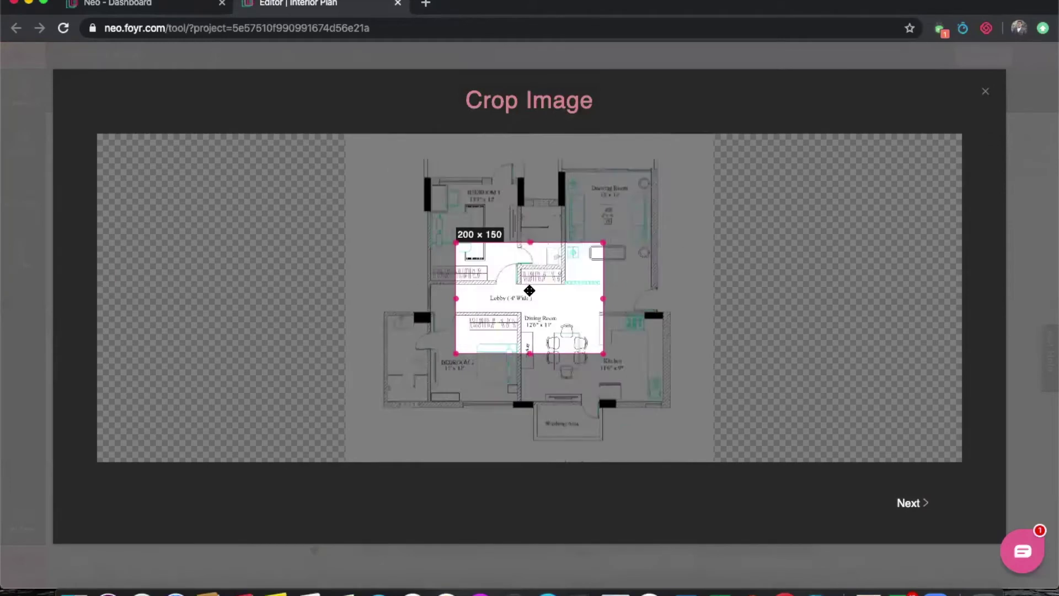
scroll(529, 290, "down", 5)
mouse_move(616, 366)
left_mouse_down()
mouse_move(591, 324)
mouse_move(614, 358)
left_mouse_up()
left_click_drag(552, 275, 526, 203)
left_click_drag(478, 287, 422, 286)
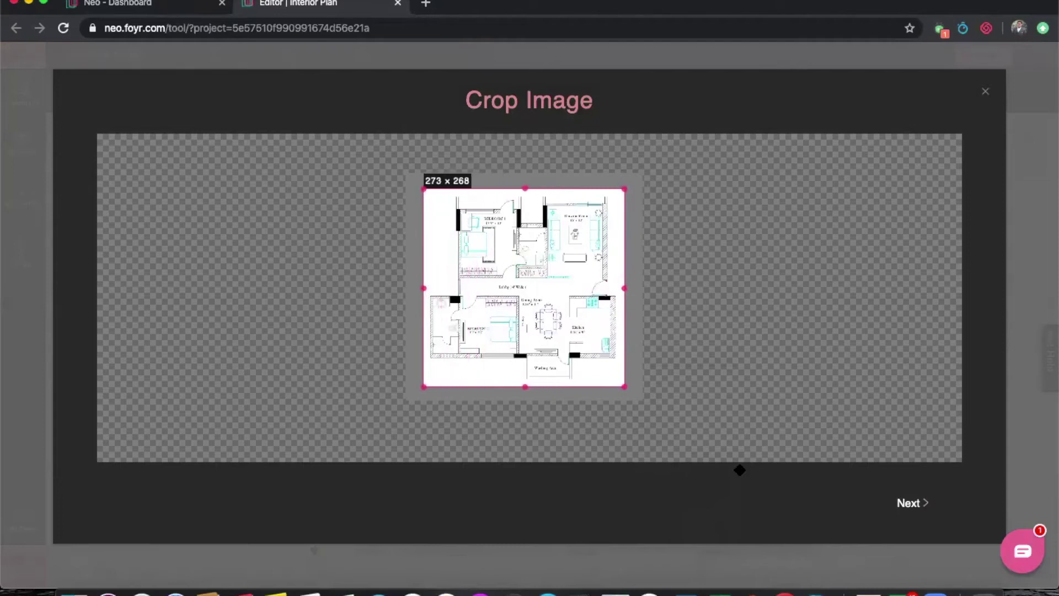
left_click(908, 503)
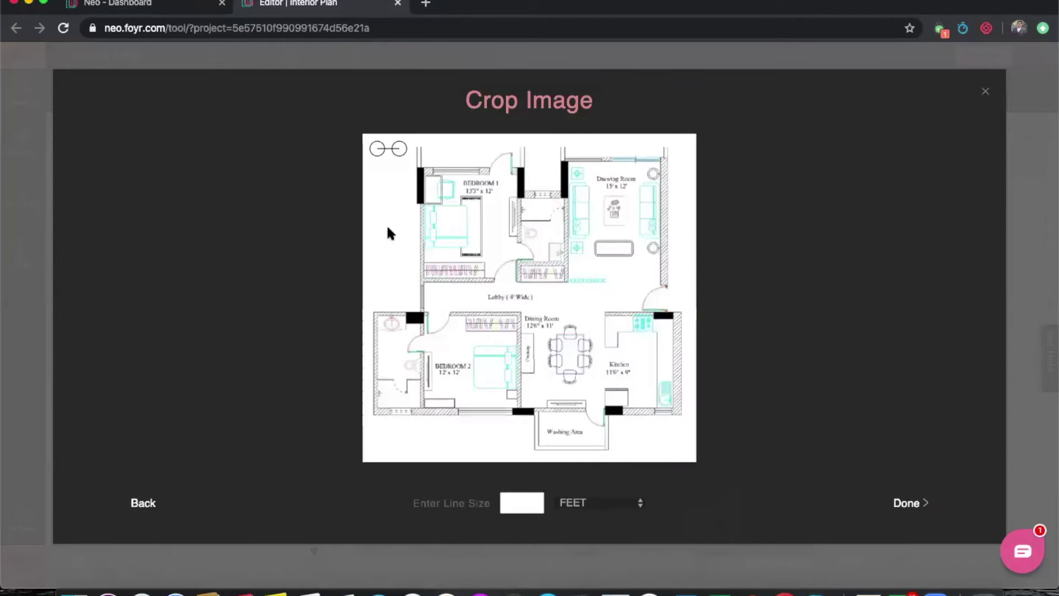
Step: Stretch the scale reference line across Bedroom 1's width and close the crop dialog without applying the upload
left_click_drag(397, 150, 514, 177)
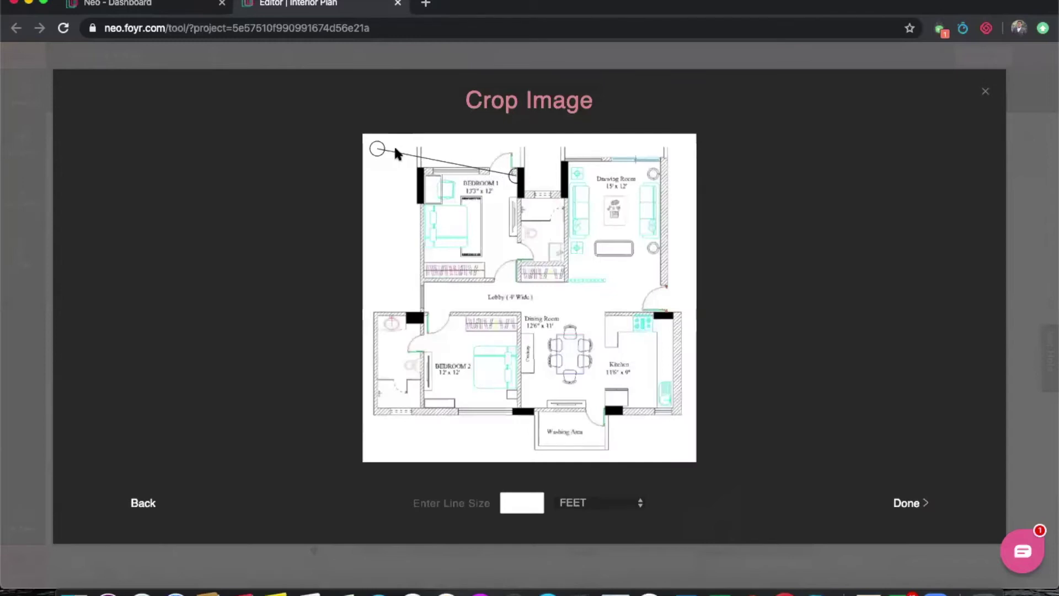
left_click_drag(377, 149, 413, 180)
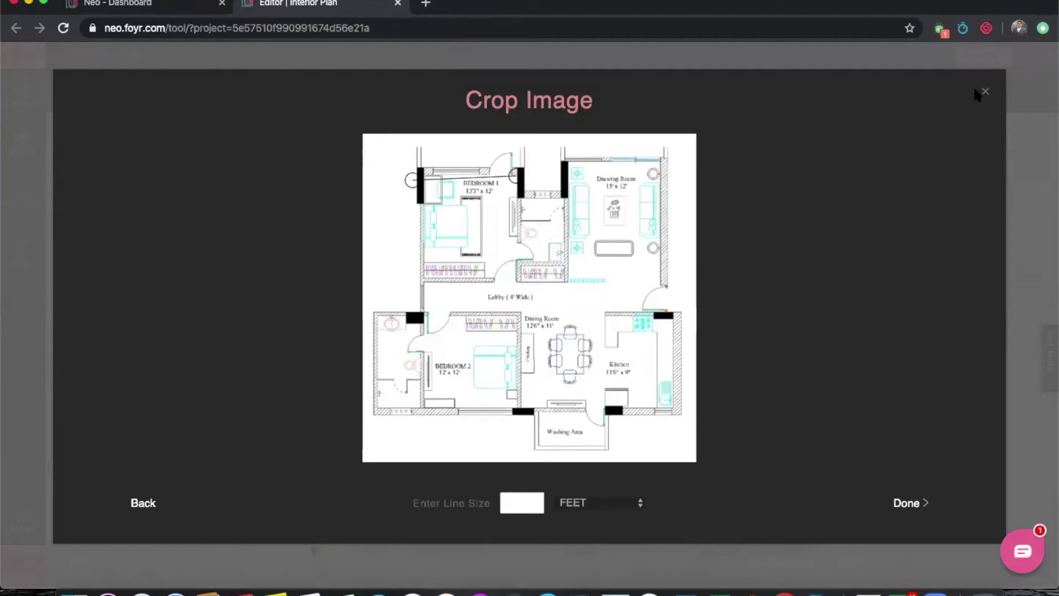
left_click(985, 93)
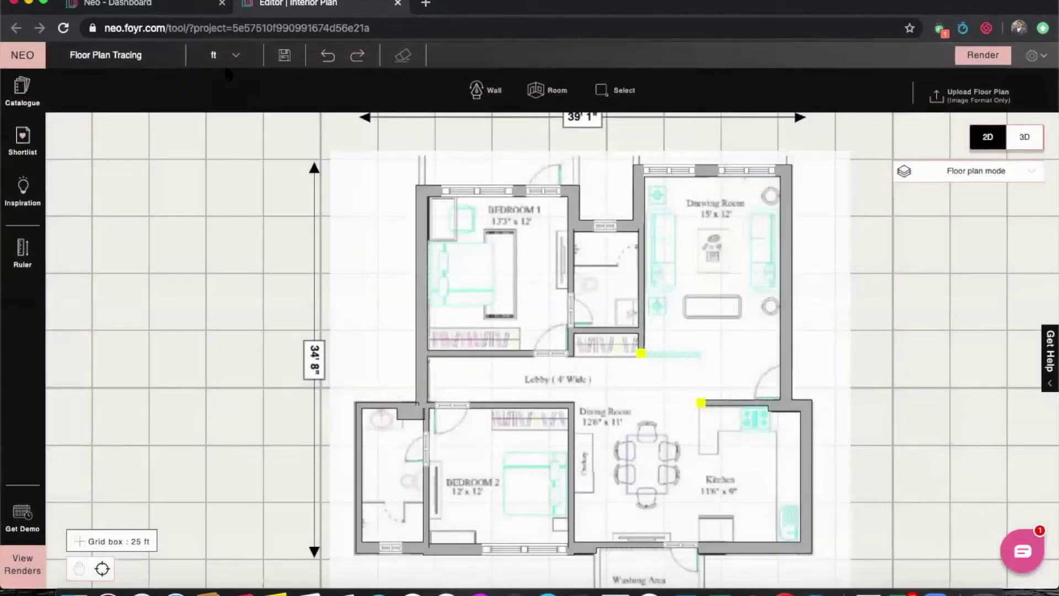
Step: Set the plan's measurement unit to millimetres
left_click(226, 61)
left_click(223, 141)
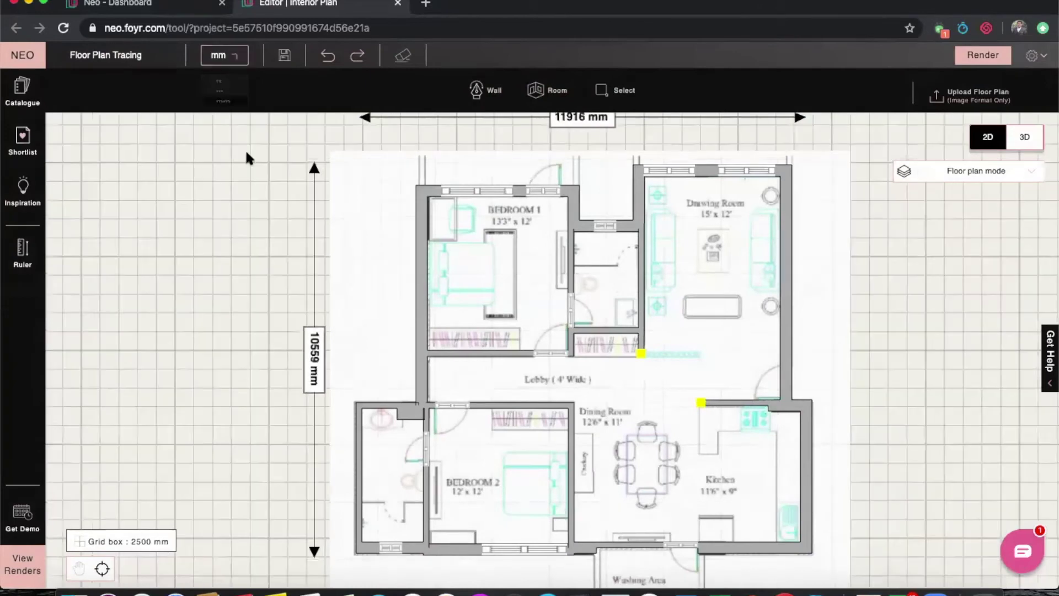
scroll(560, 188, "down", 3)
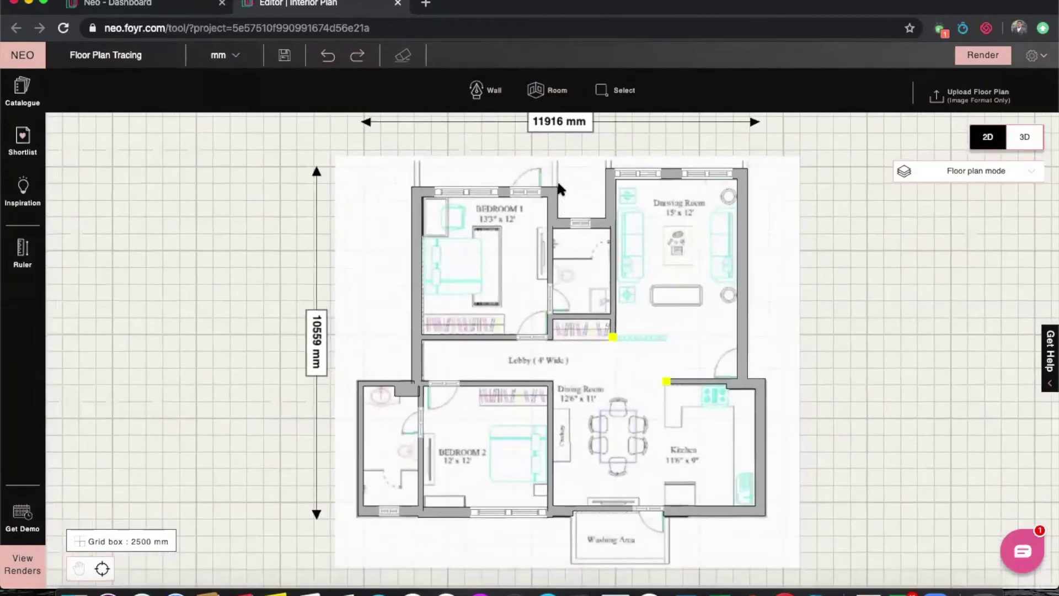
left_click_drag(794, 202, 771, 232)
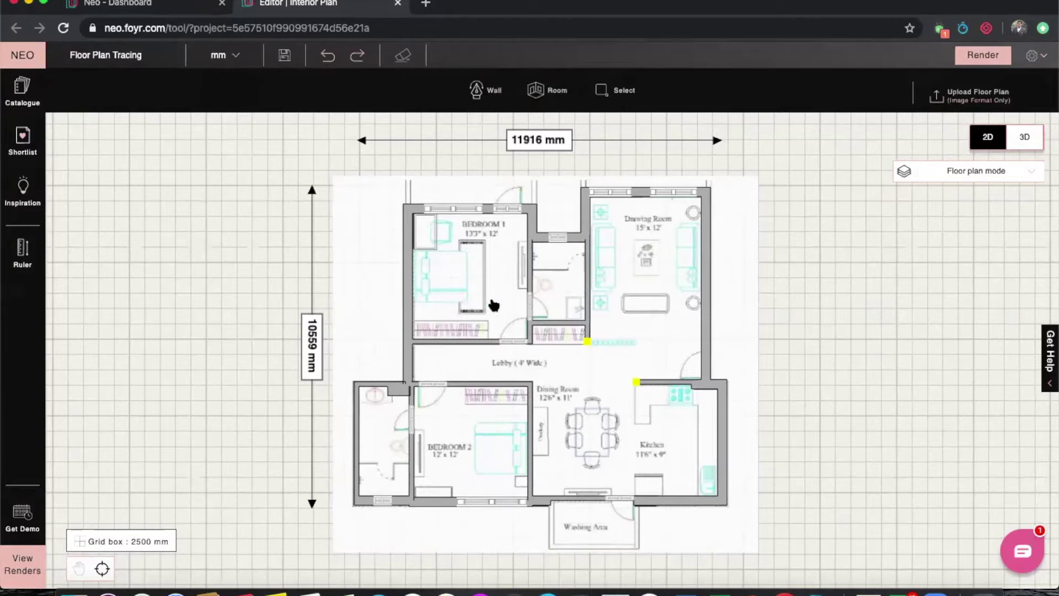
Step: Switch the measurement unit to metres and back to millimetres
left_click(233, 61)
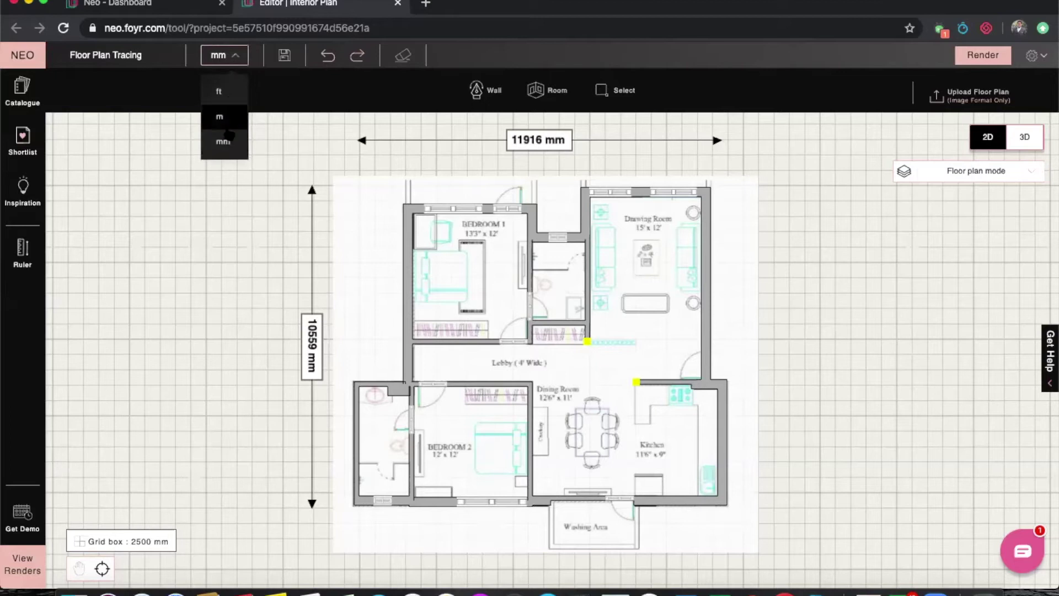
left_click(233, 65)
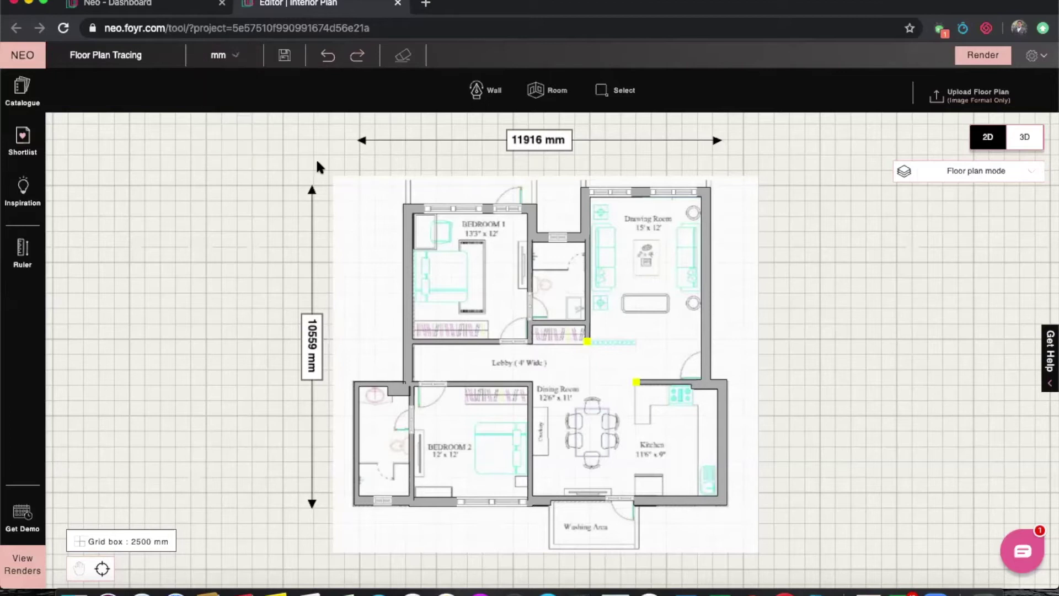
left_click(231, 64)
left_click(236, 113)
left_click(237, 61)
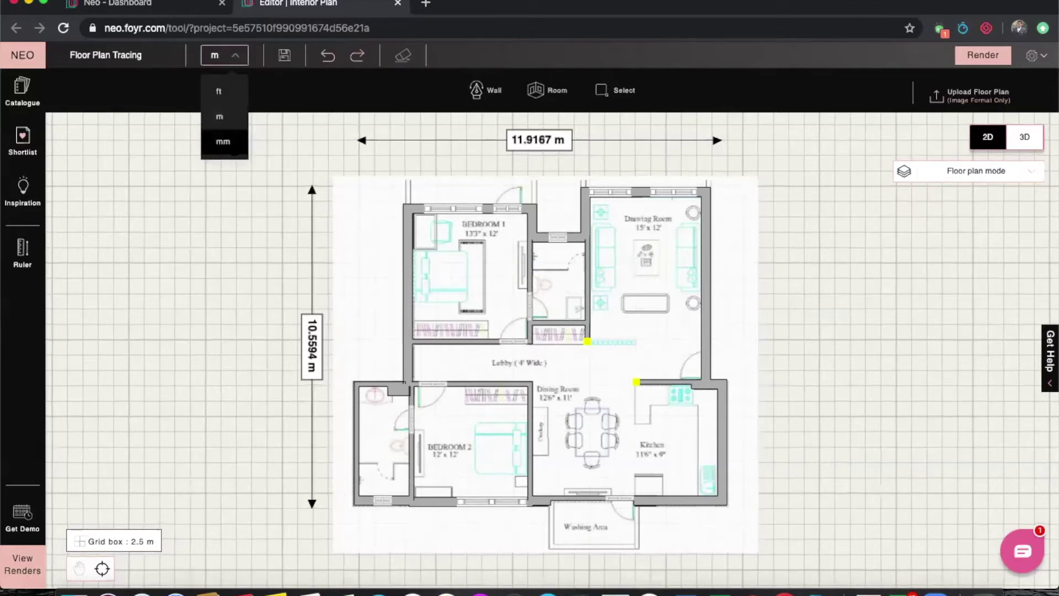
left_click(227, 139)
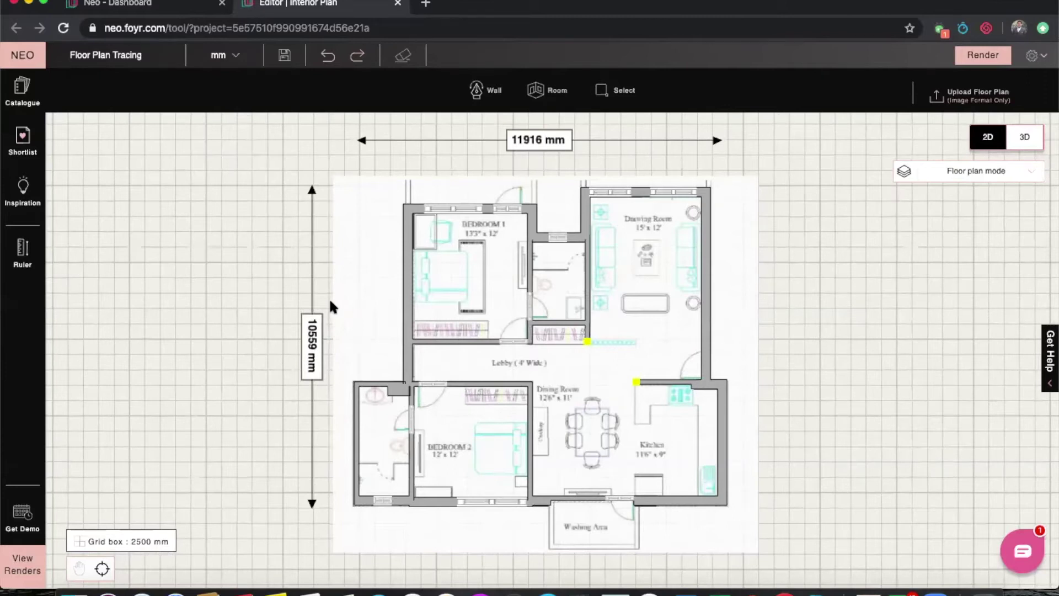
Step: Review the wall properties of the Drawing Room's short upper-left outer wall and its right outer wall, closing both without editing
left_click(586, 221)
left_click(609, 97)
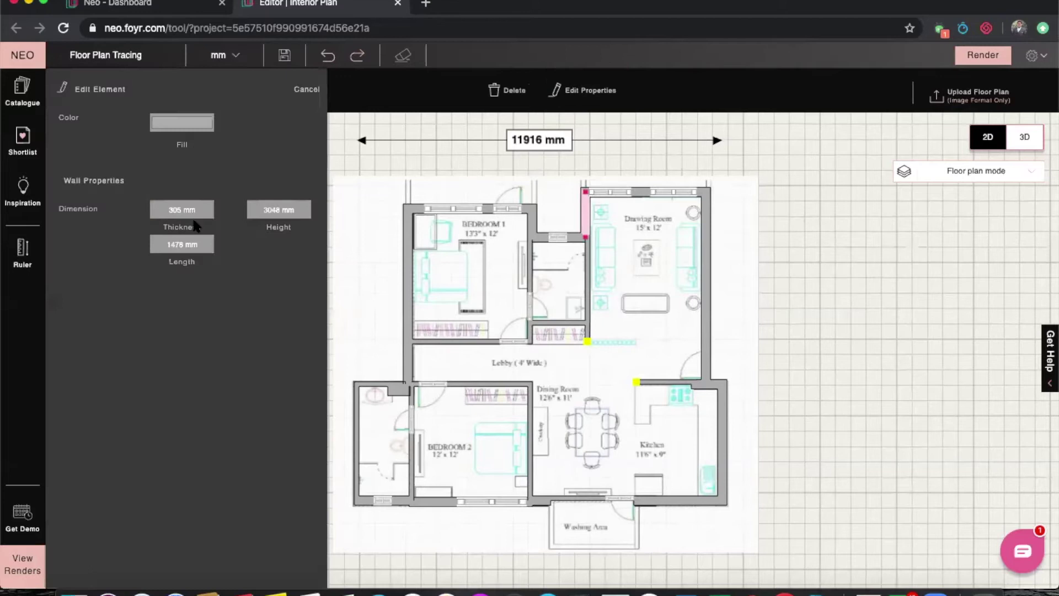
left_click(418, 161)
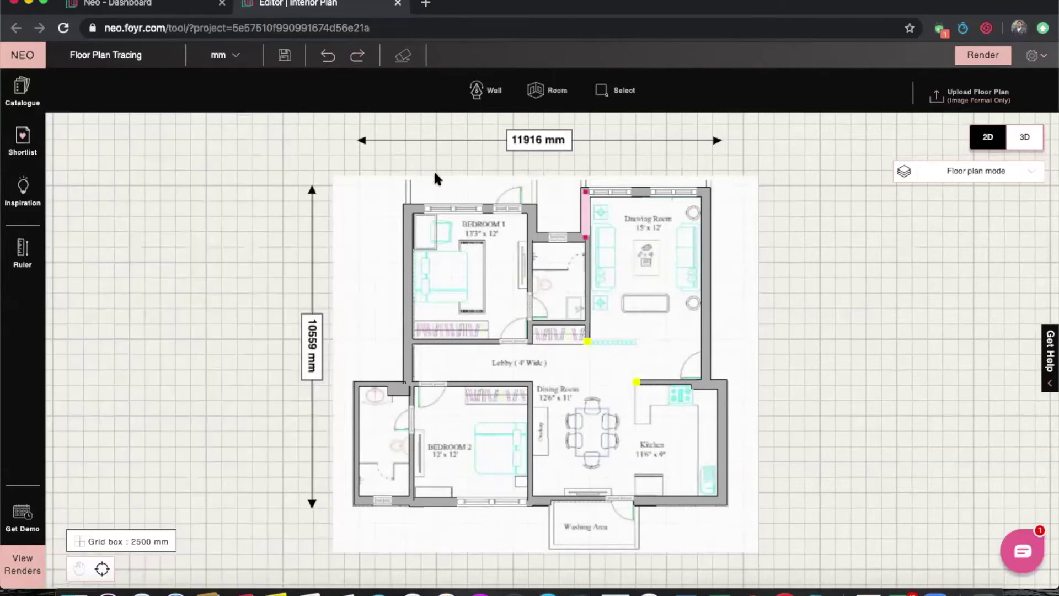
left_click(705, 269)
left_click(585, 90)
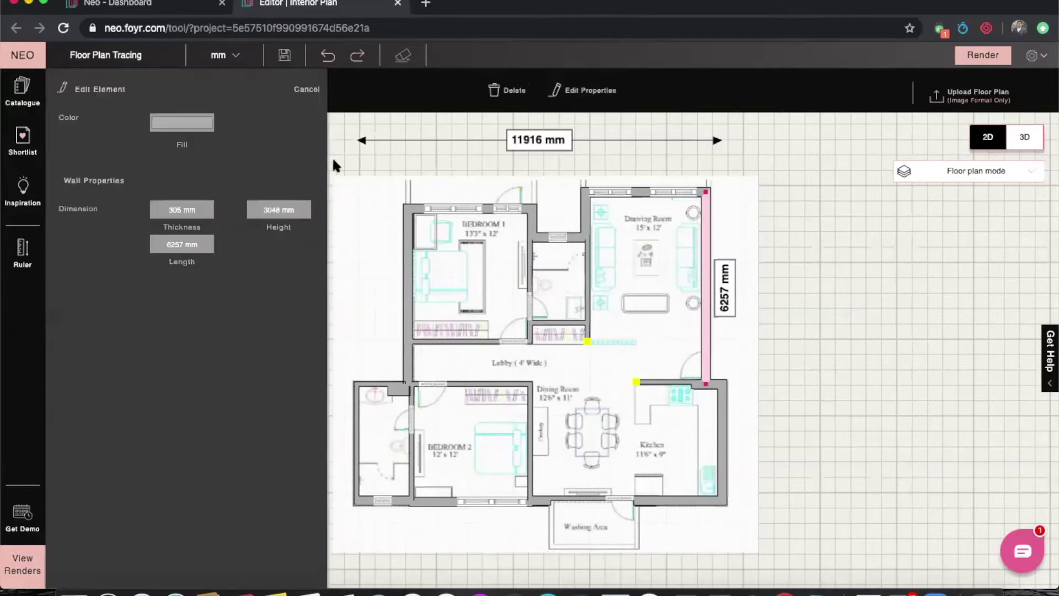
left_click(454, 159)
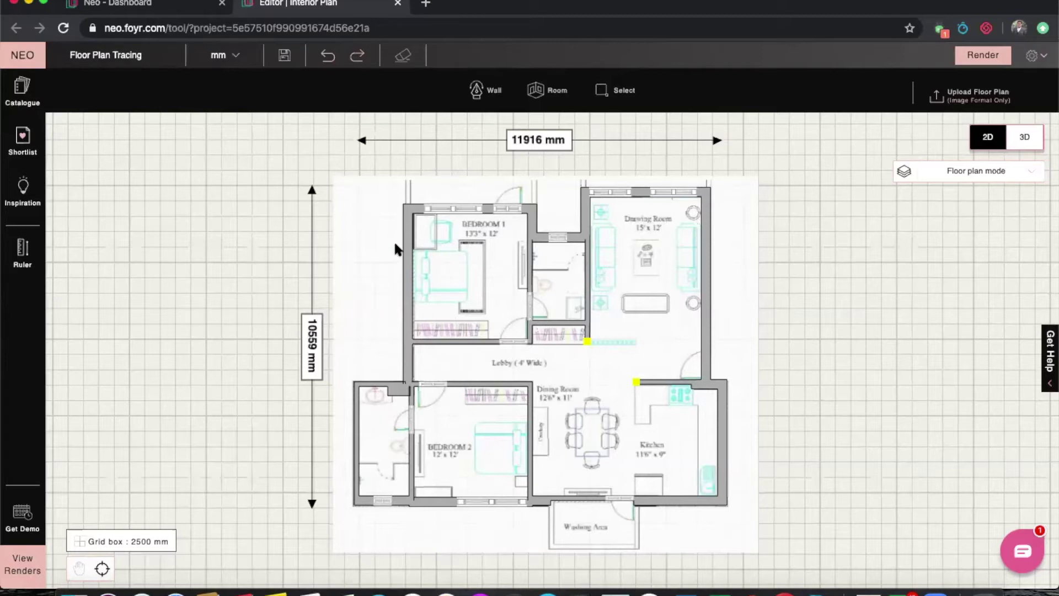
Step: Keep the measurement unit in millimetres and view the wall properties of Bedroom 1's left outer wall
left_click(222, 55)
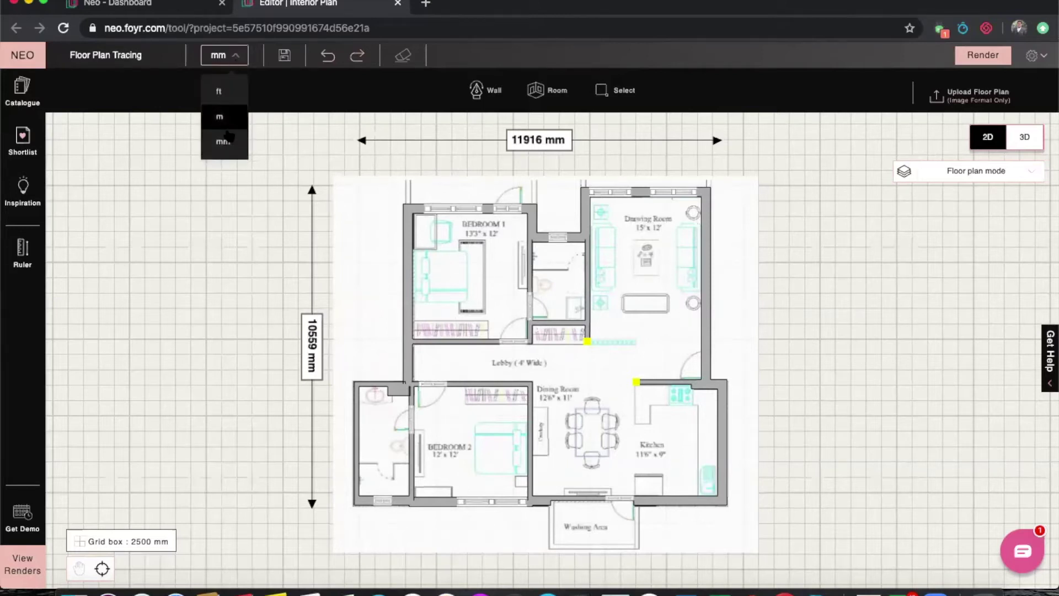
left_click(230, 150)
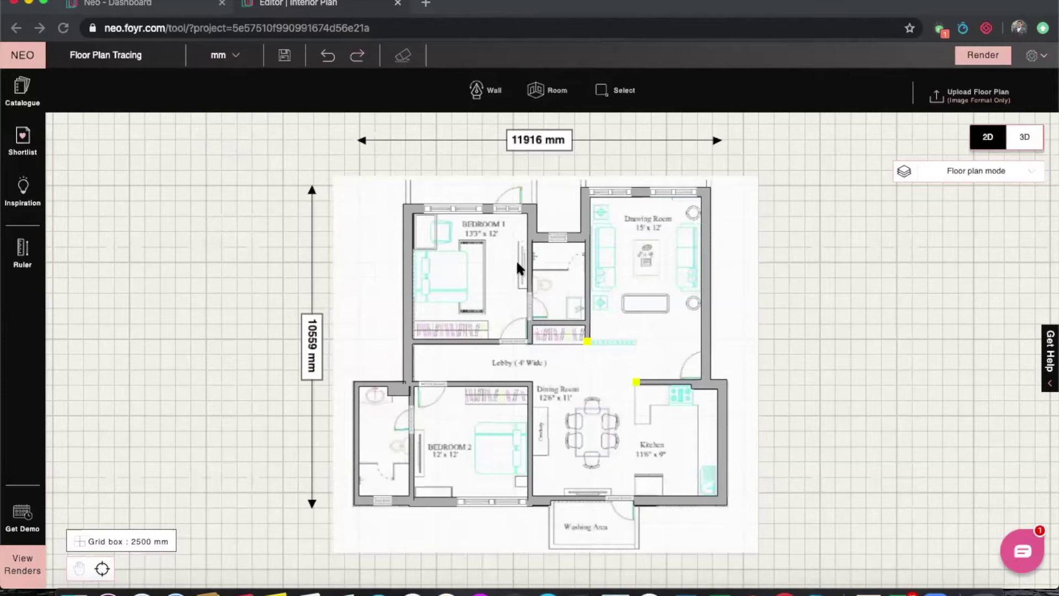
left_click(410, 253)
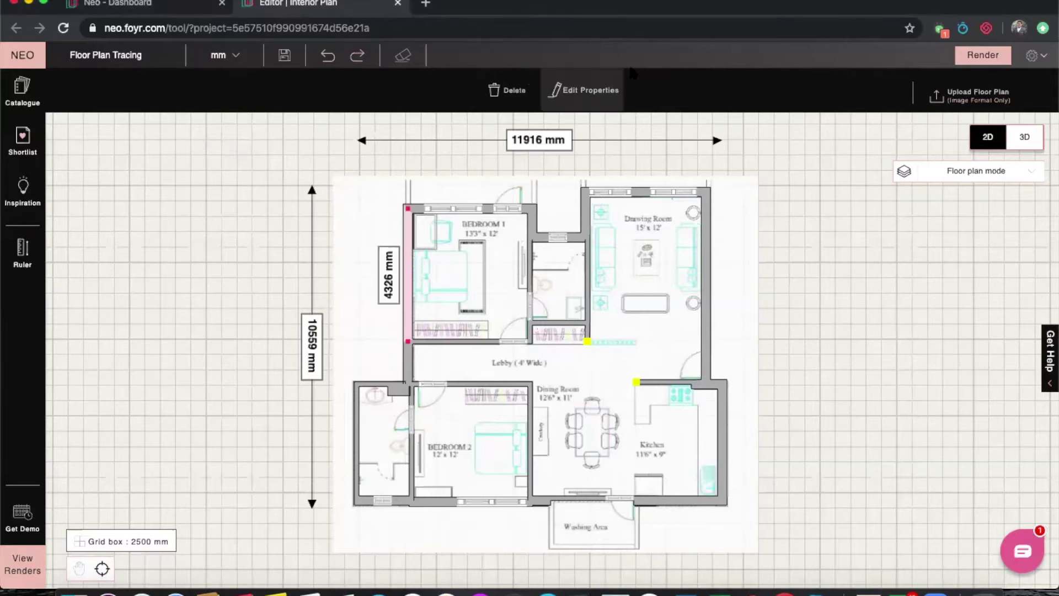
left_click(600, 98)
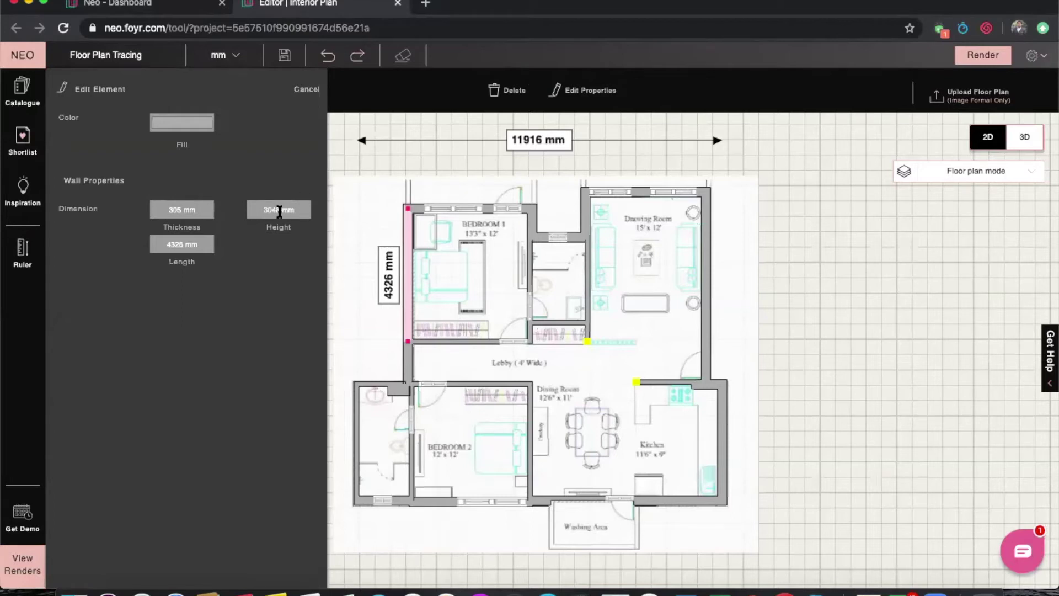
Step: Set the measurement unit to feet and the height of Bedroom 1's left outer wall to 11'0"
left_click(223, 55)
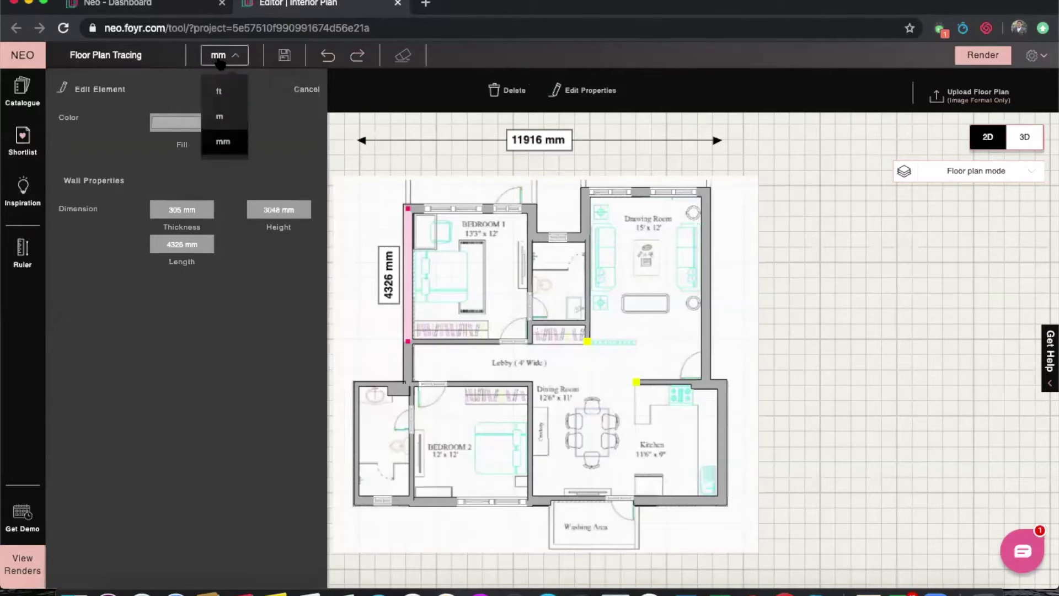
left_click(221, 92)
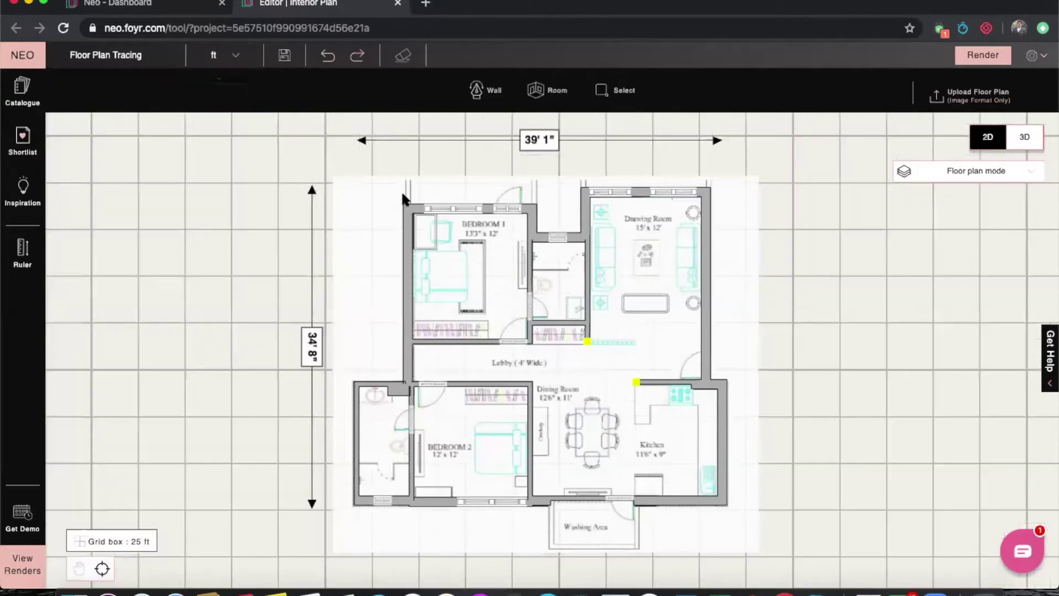
left_click(409, 259)
left_click(588, 90)
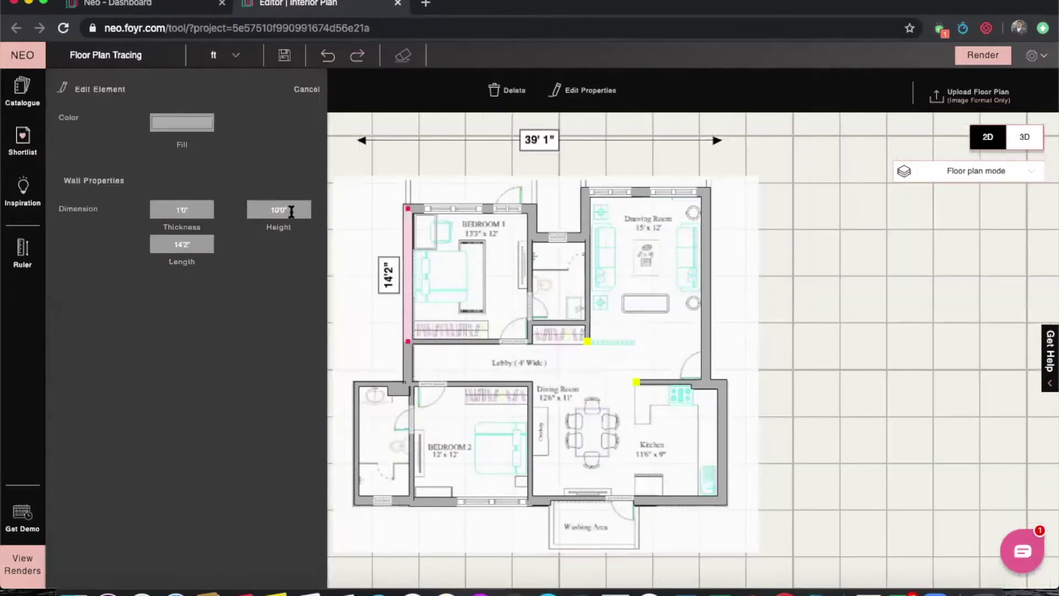
left_click(268, 210)
type("11'0\"")
Step: Check the properties of the Drawing Room's right outer wall and inspect the floors of the living area, both bedrooms and the left bathroom
left_click(706, 241)
left_click(582, 91)
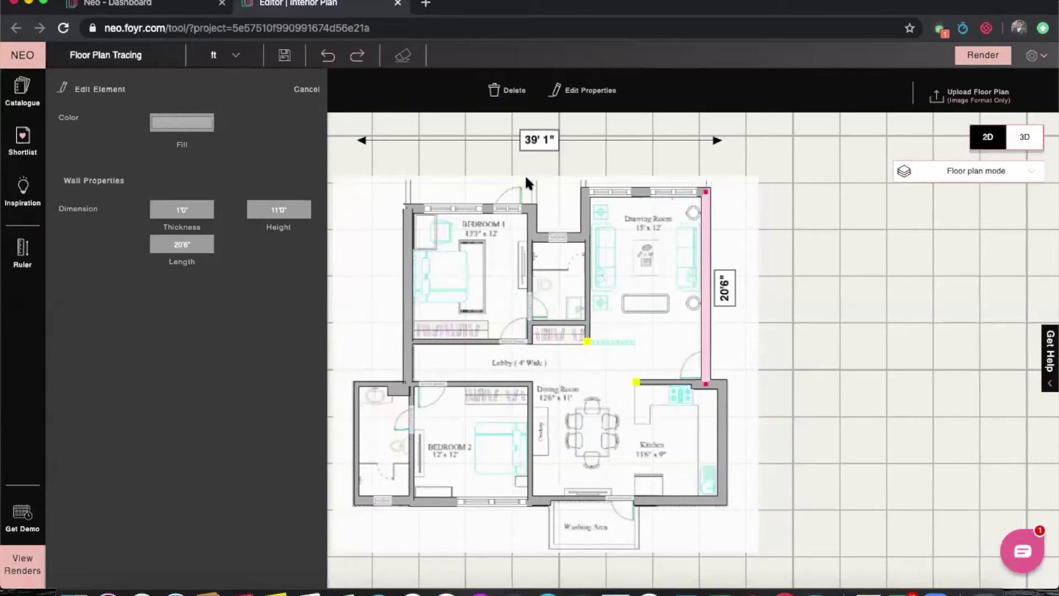
left_click(635, 336)
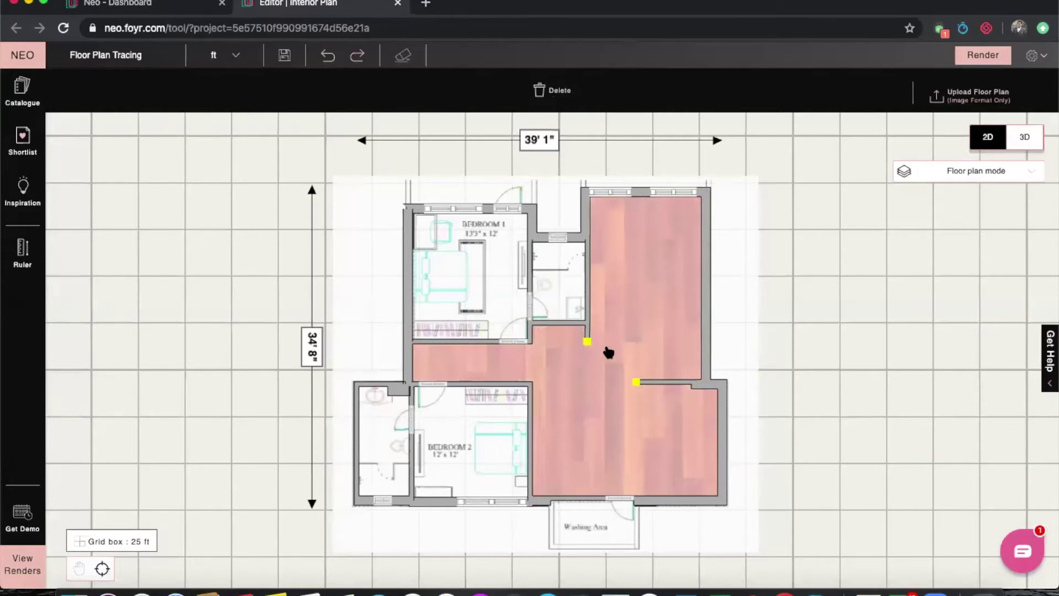
left_click(497, 298)
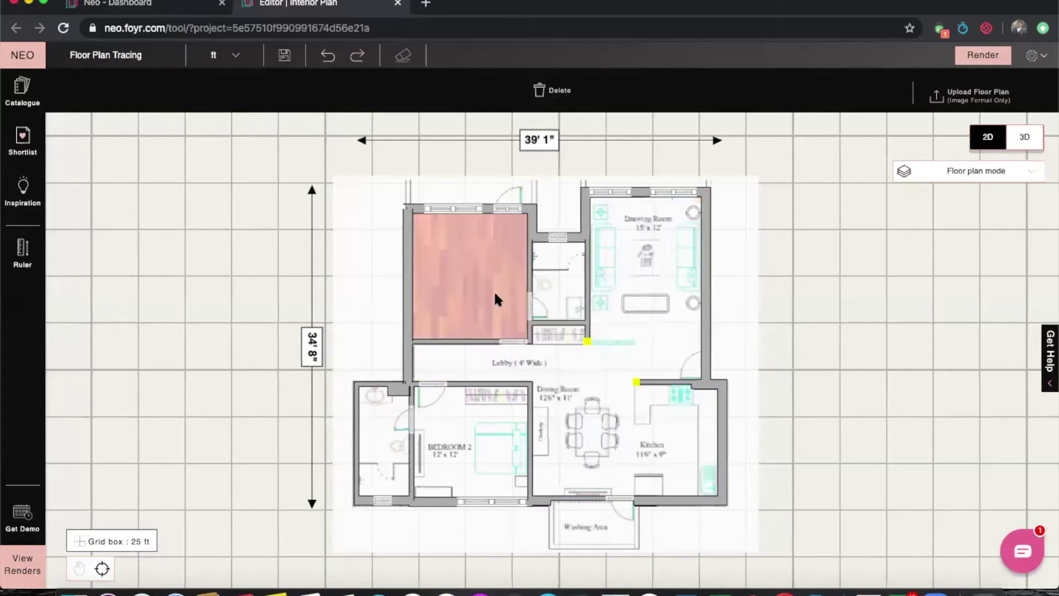
left_click(489, 480)
left_click(372, 466)
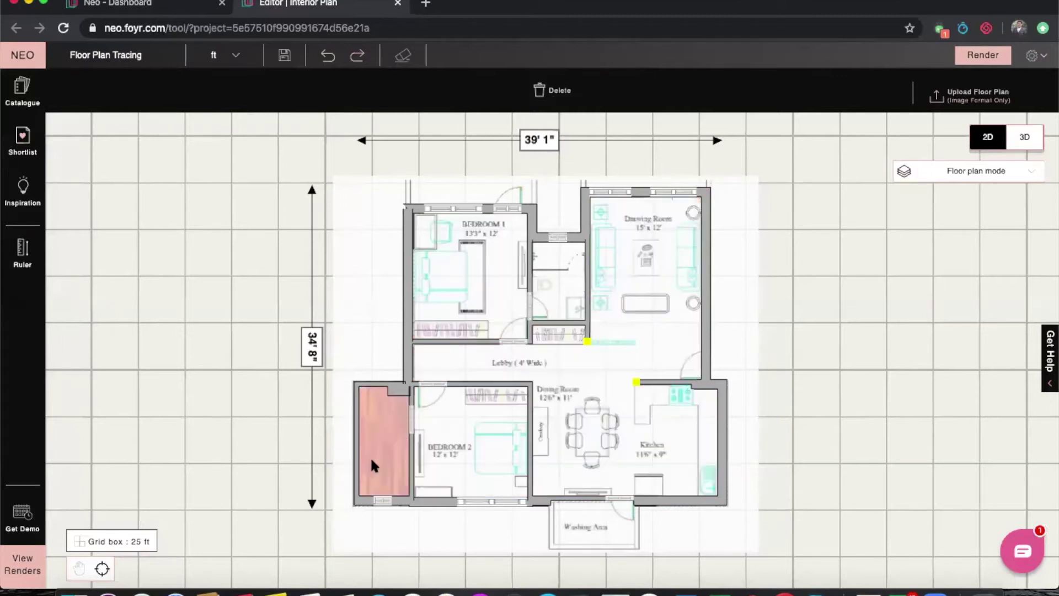
left_click(826, 351)
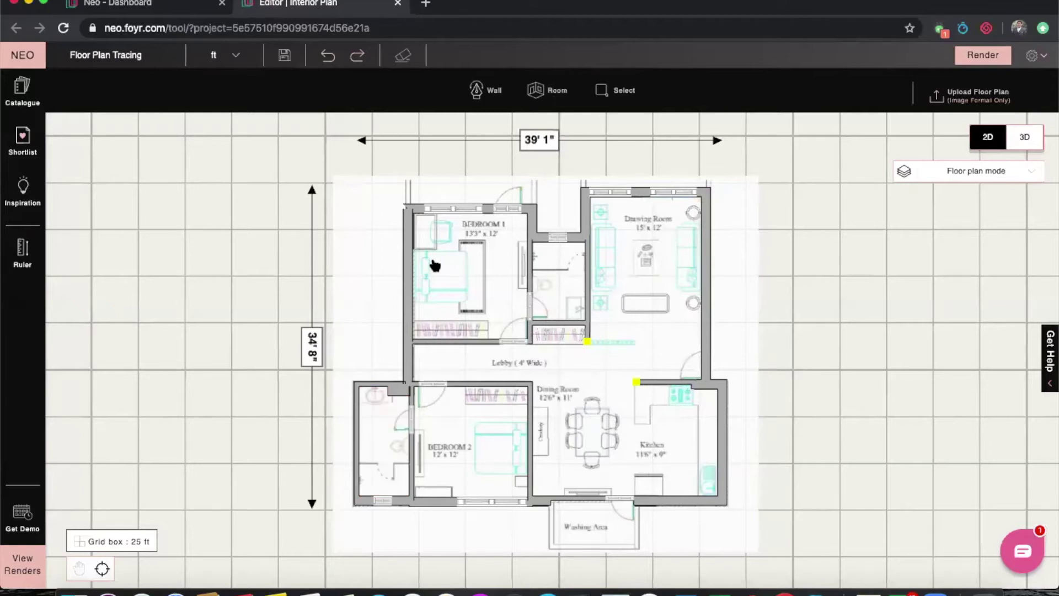
Step: Set the height of Bedroom 1's left outer wall to 20 feet
left_click(412, 267)
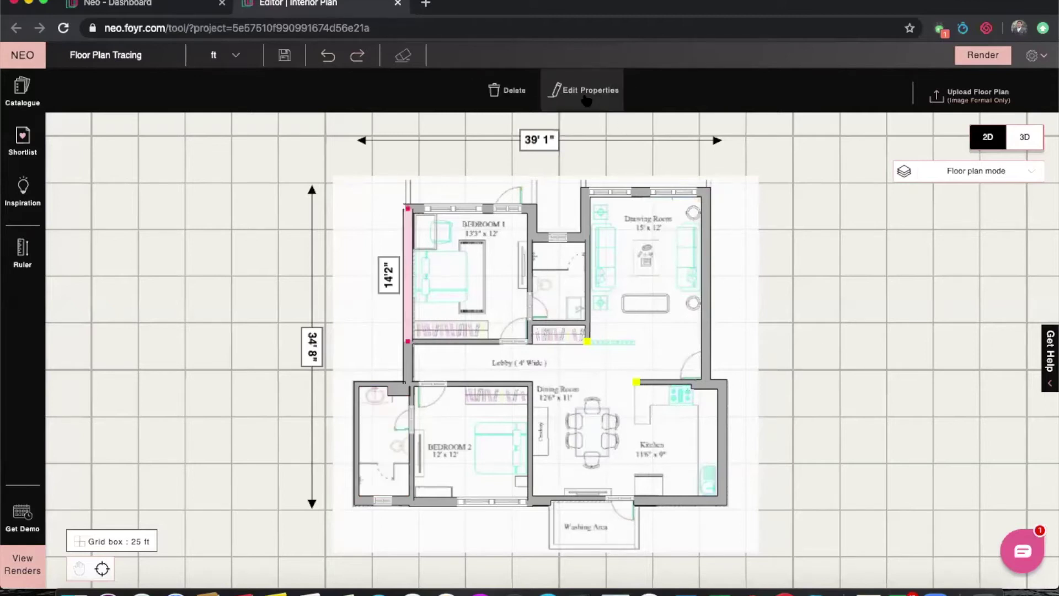
left_click(607, 90)
left_click_drag(299, 210, 259, 209)
type("10")
key("BackSpace")
key("BackSpace")
type("20")
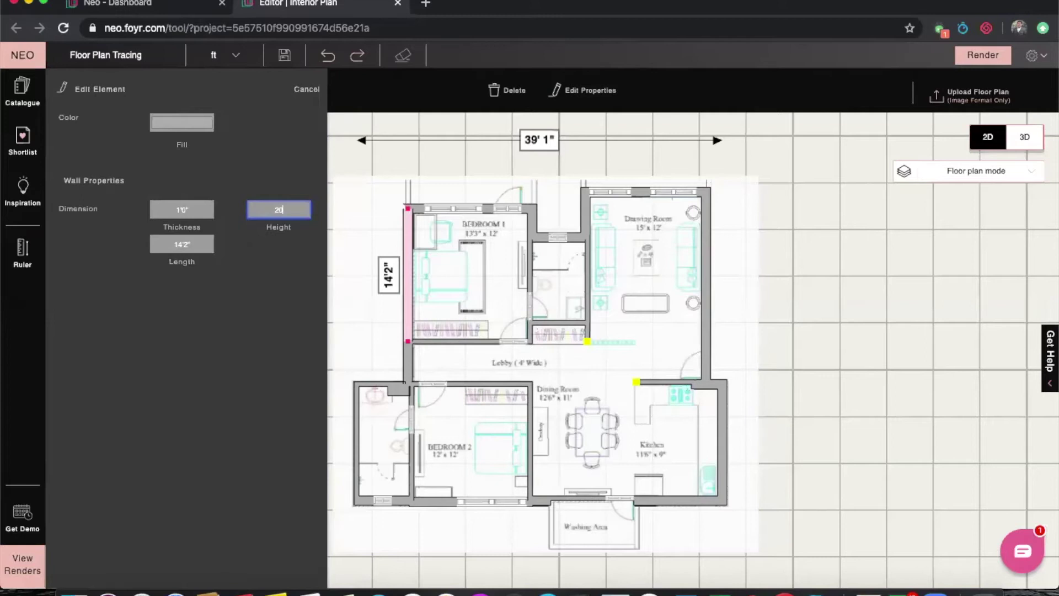
key("Return")
left_click(730, 308)
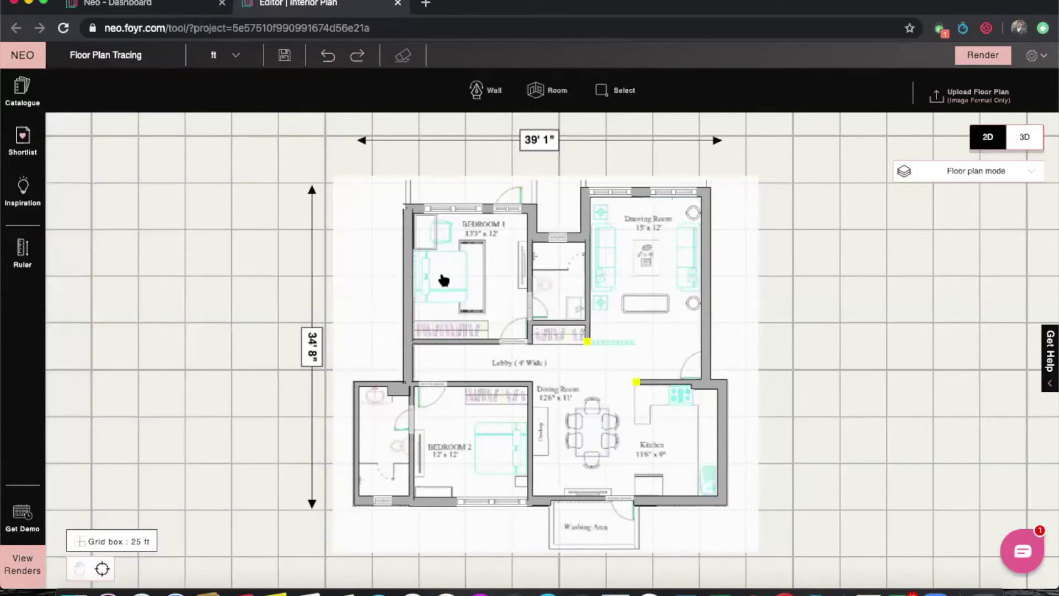
Step: Inspect the raised walls, doors and windows of the whole plan in 3D from several angles
left_click(1024, 136)
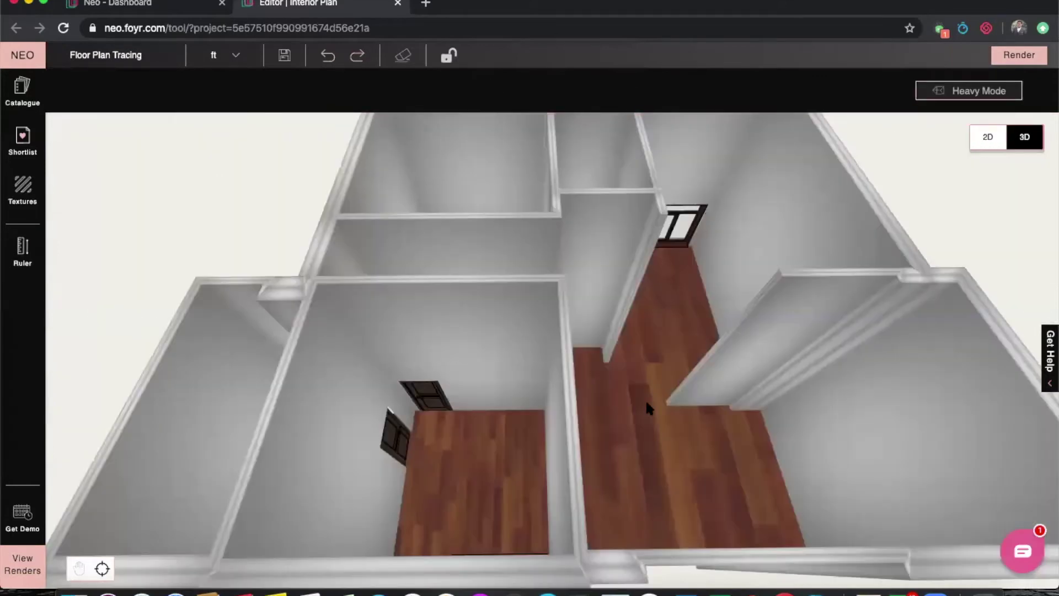
scroll(530, 400, "up", 3)
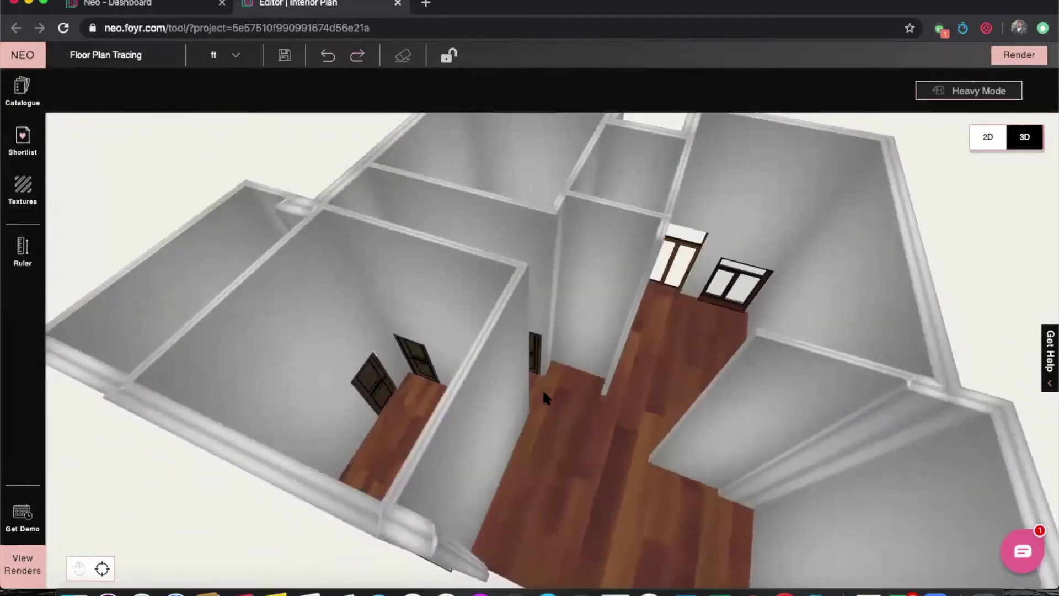
scroll(542, 388, "down", 3)
left_click_drag(532, 388, 565, 401)
scroll(564, 401, "up", 3)
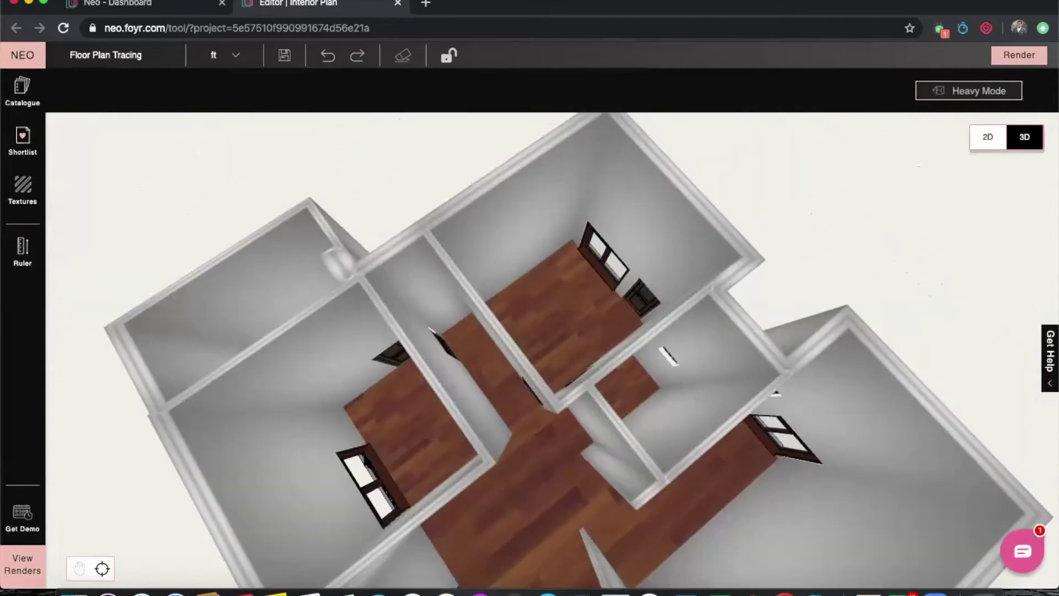
left_click_drag(302, 458, 603, 457)
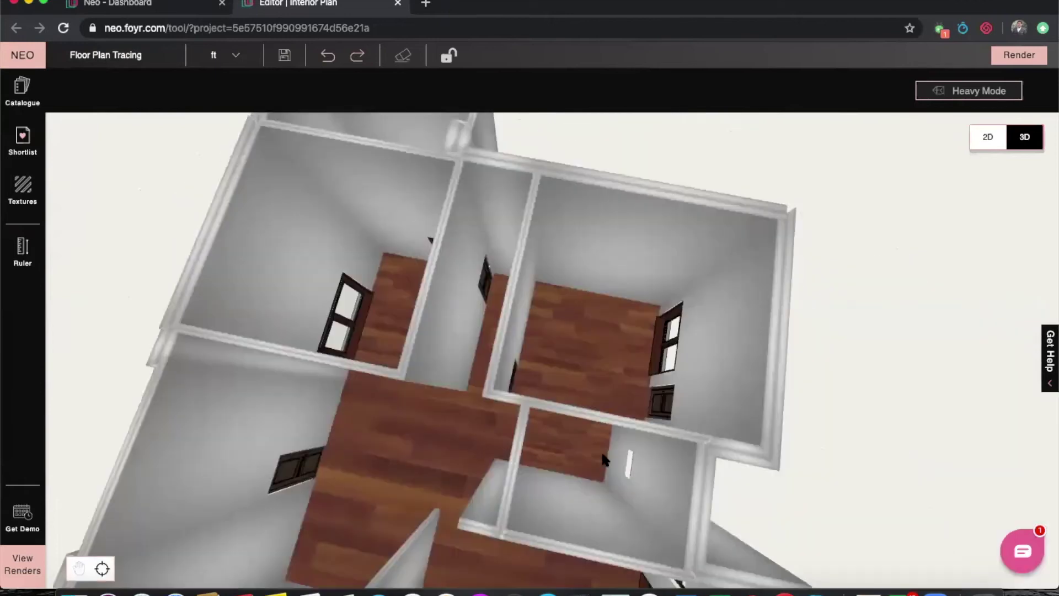
left_click_drag(620, 408, 691, 302)
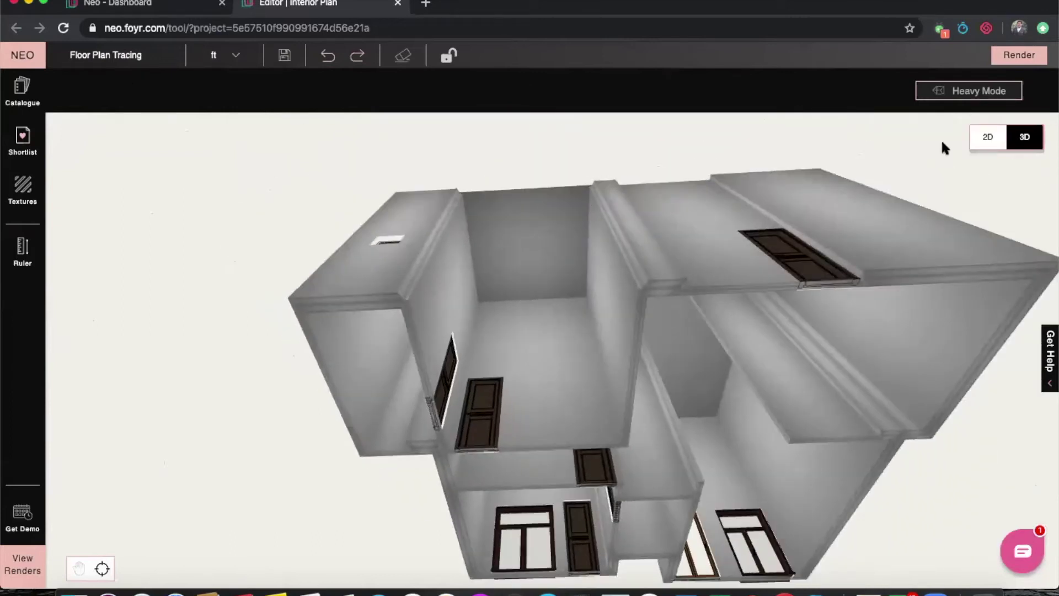
Step: Return to the 2D view and switch the plan to Ceiling plan mode
left_click(988, 141)
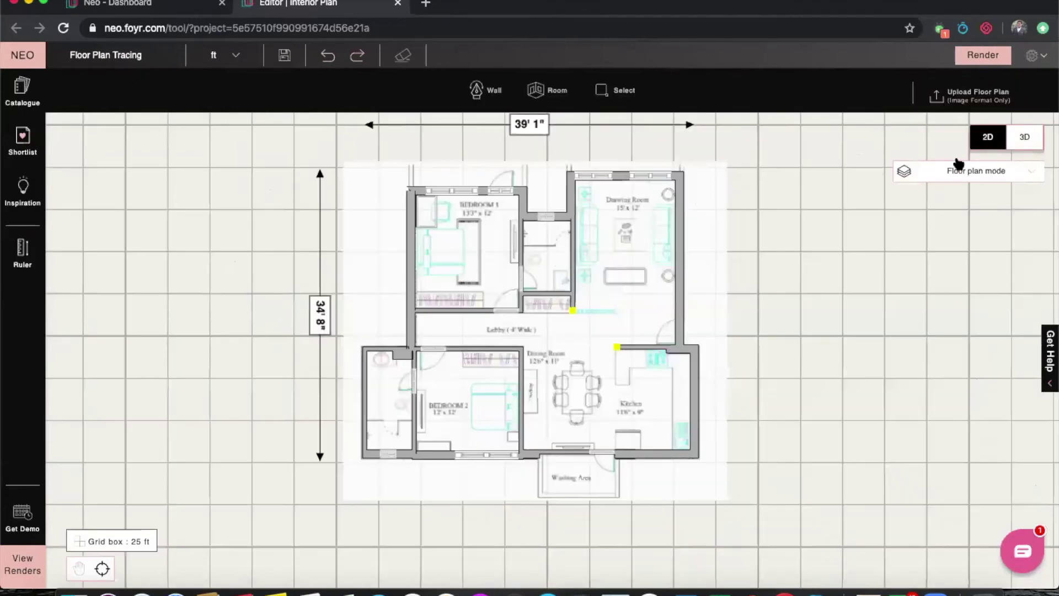
left_click(1012, 172)
left_click(993, 231)
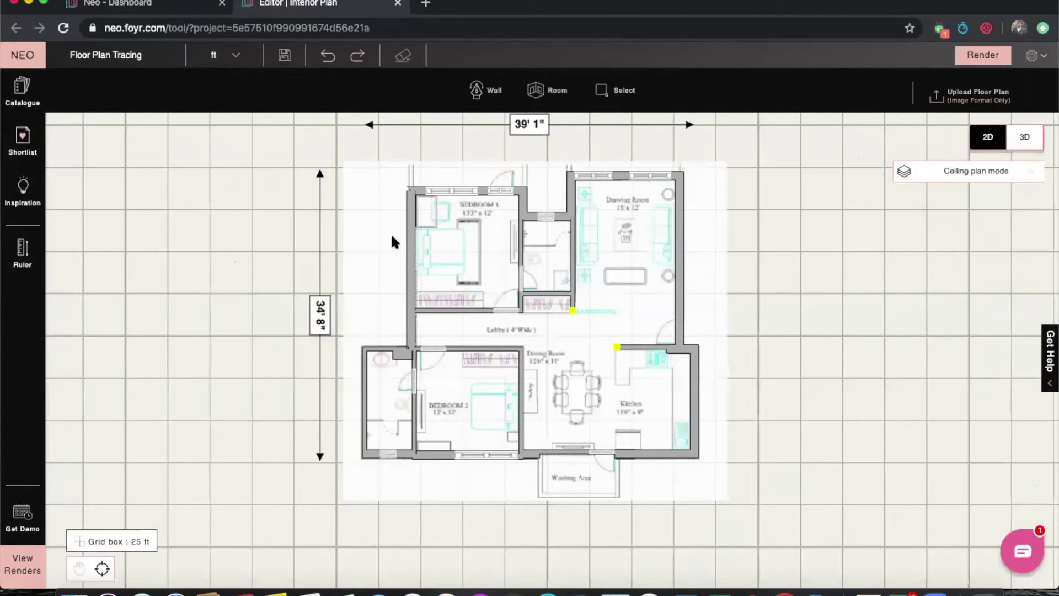
Step: Find "Ceiling Docked Cube" in the catalogue, place the 24"X24"X24" version in Bedroom 1 and open its height for editing
left_click(25, 113)
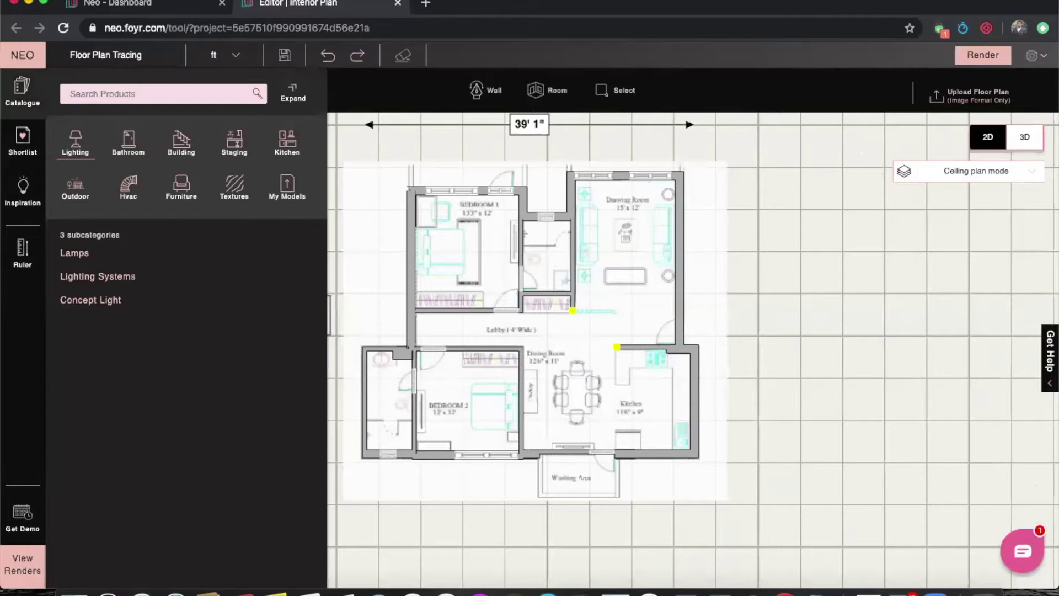
type("Ceiling Docked Cube")
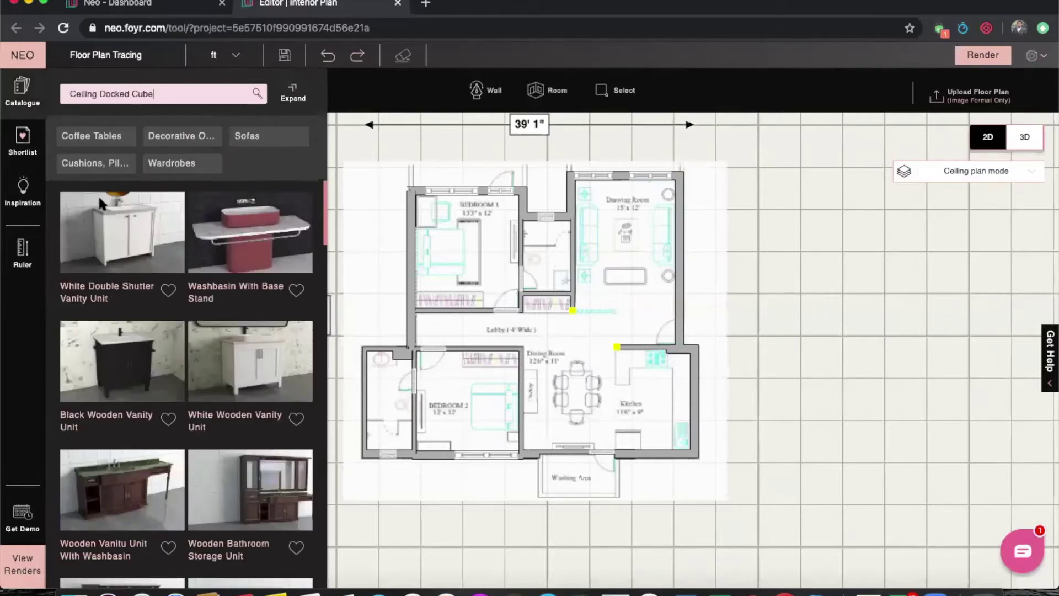
left_click_drag(270, 214, 440, 248)
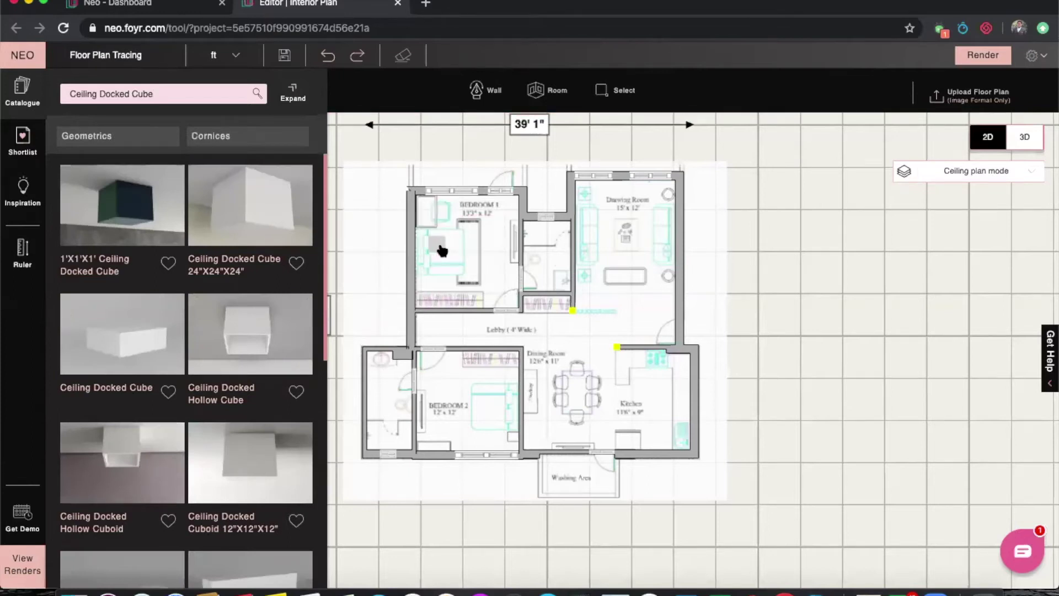
left_click(703, 90)
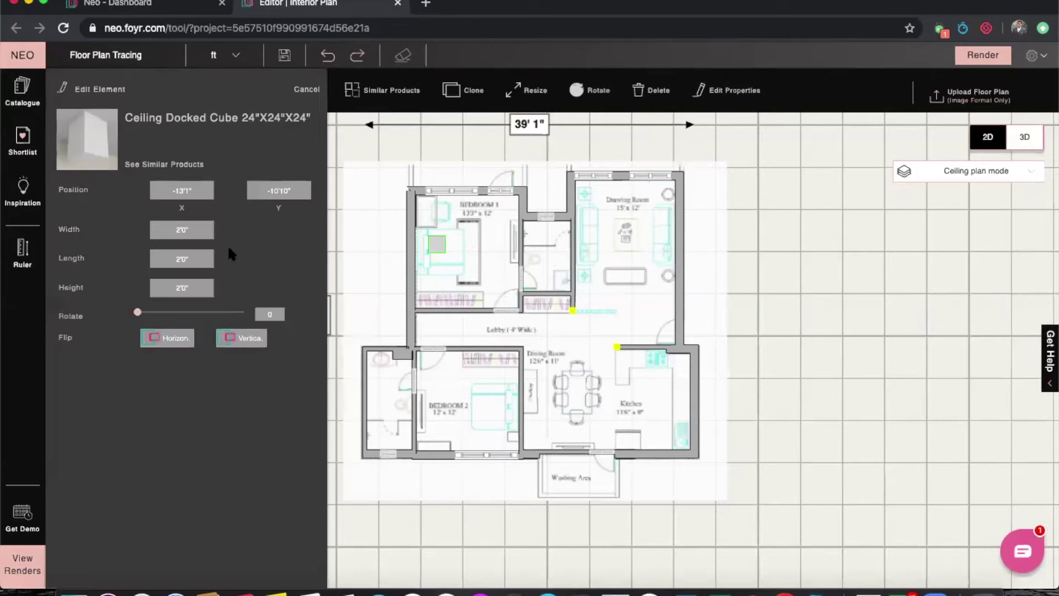
left_click(200, 288)
Step: Resize the ceiling cube to cover Bedroom 1 from wall to wall
left_click(439, 246)
left_click(519, 102)
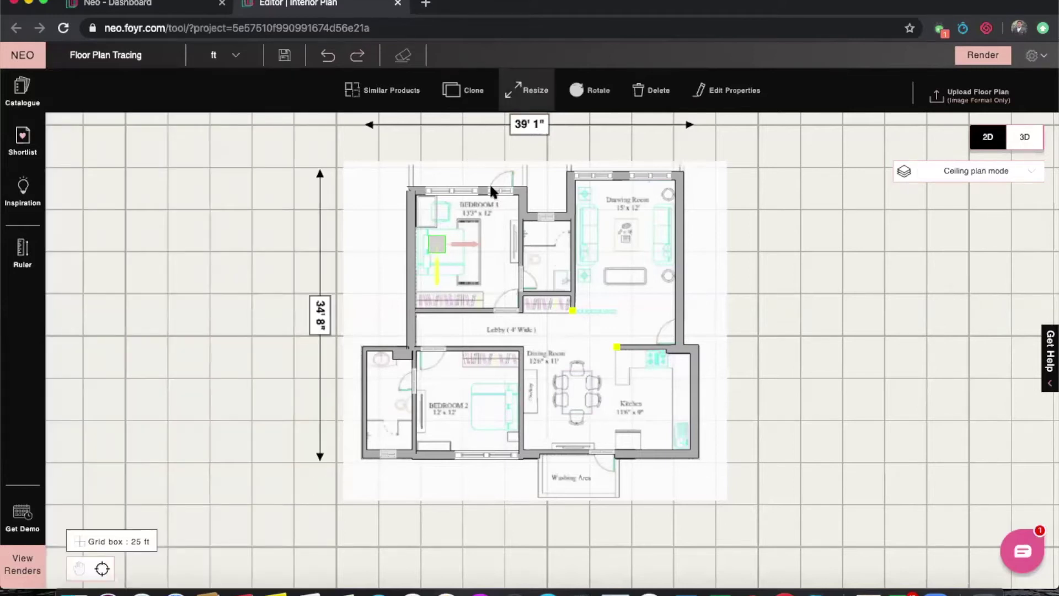
left_click_drag(448, 250, 474, 192)
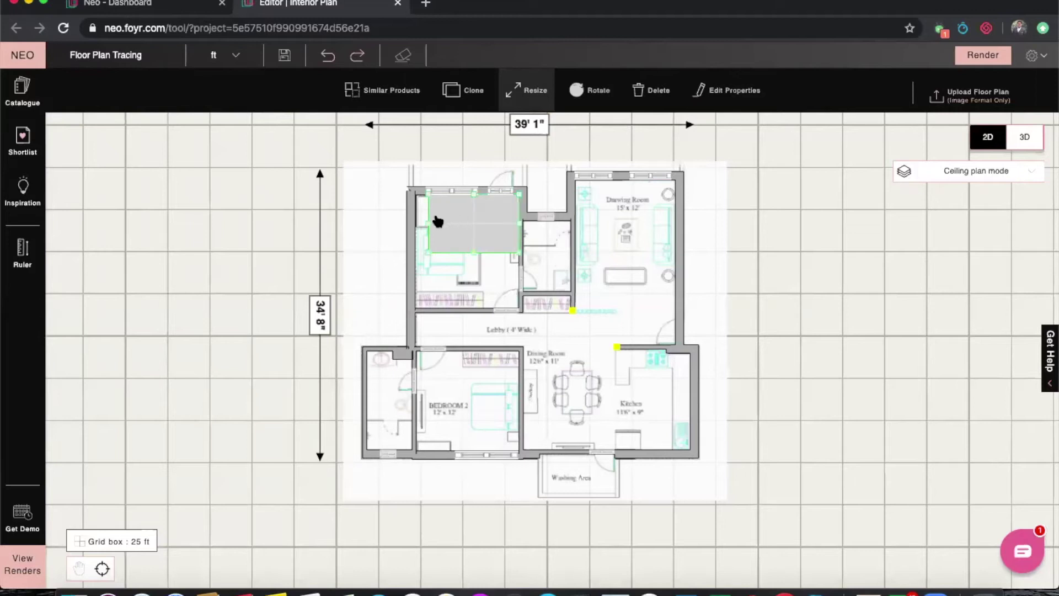
left_click_drag(430, 228, 412, 229)
left_click_drag(467, 257, 474, 307)
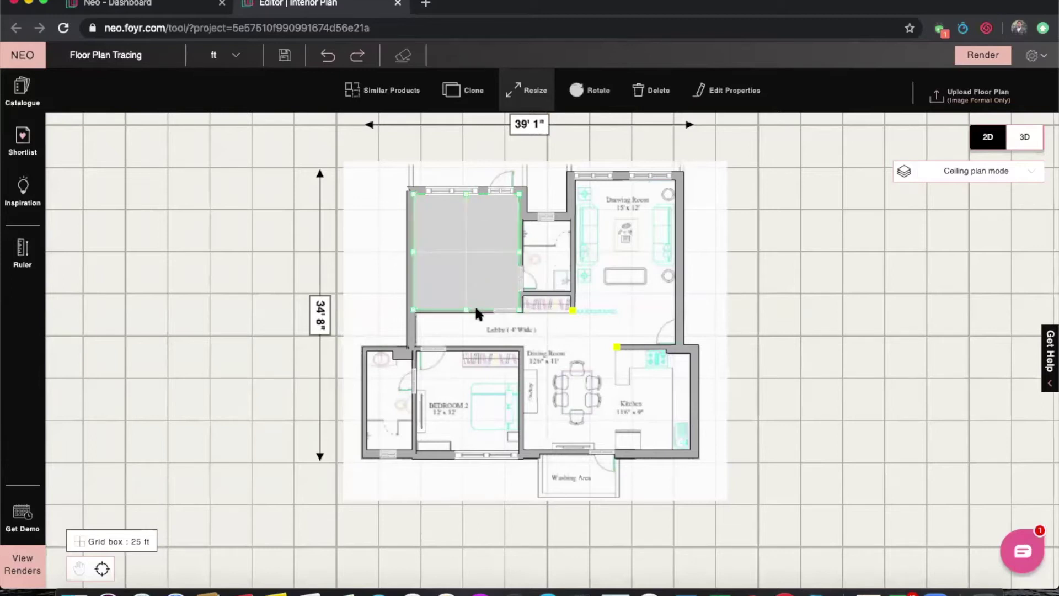
left_click(307, 287)
Step: Place a copy of the ceiling block over Bedroom 2 and shorten it to end at the lower outer wall
left_click_drag(447, 250, 506, 379)
left_click(528, 92)
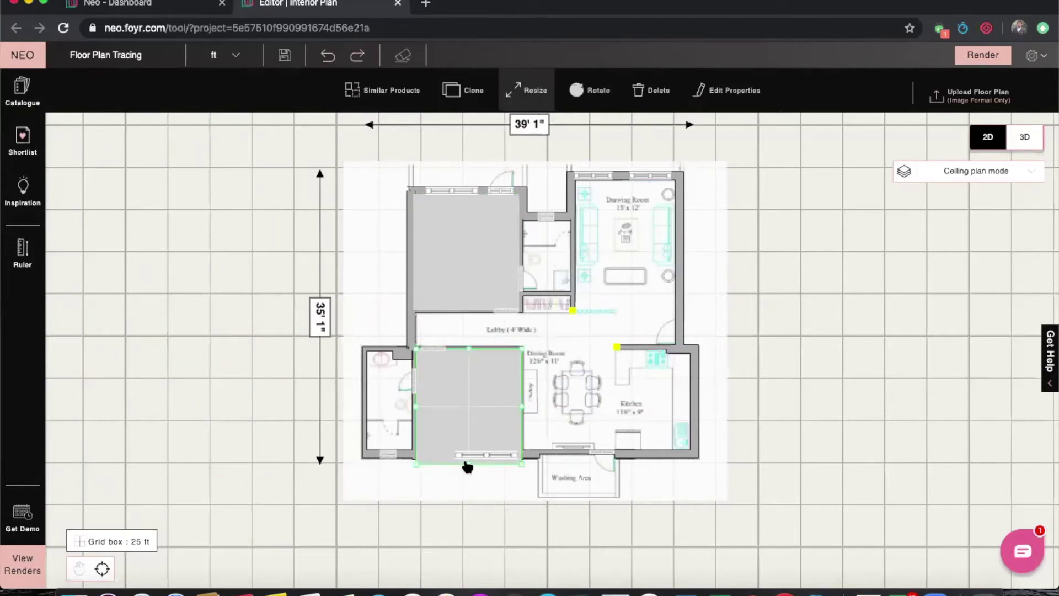
left_click_drag(467, 464, 468, 455)
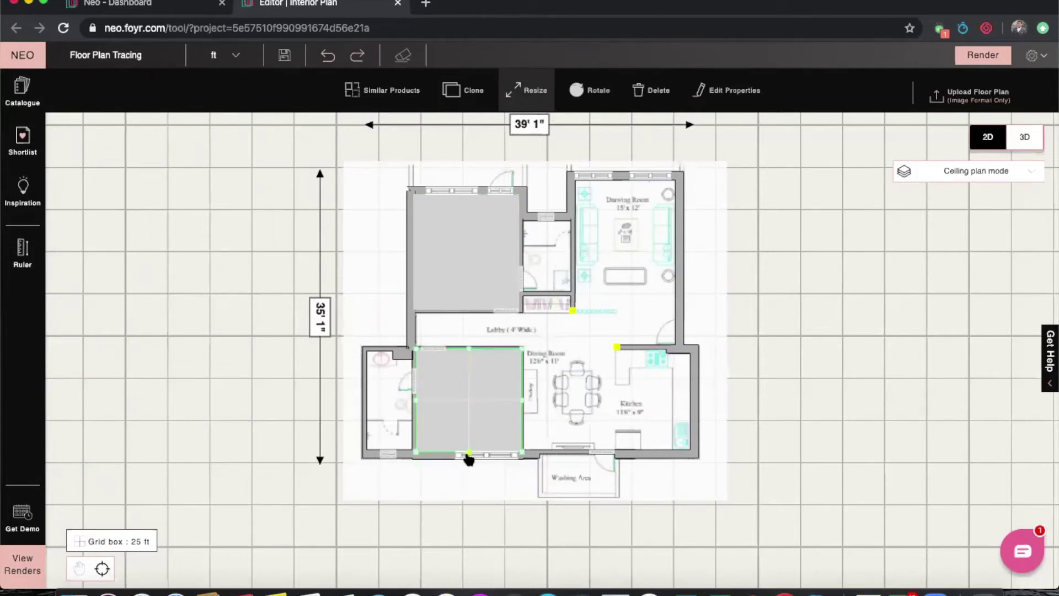
left_click(329, 380)
Step: Copy the Bedroom 1 ceiling block onto the bathroom beside it and resize the copy to fit between the bathroom's walls
left_click(472, 268)
left_click_drag(473, 268, 530, 282)
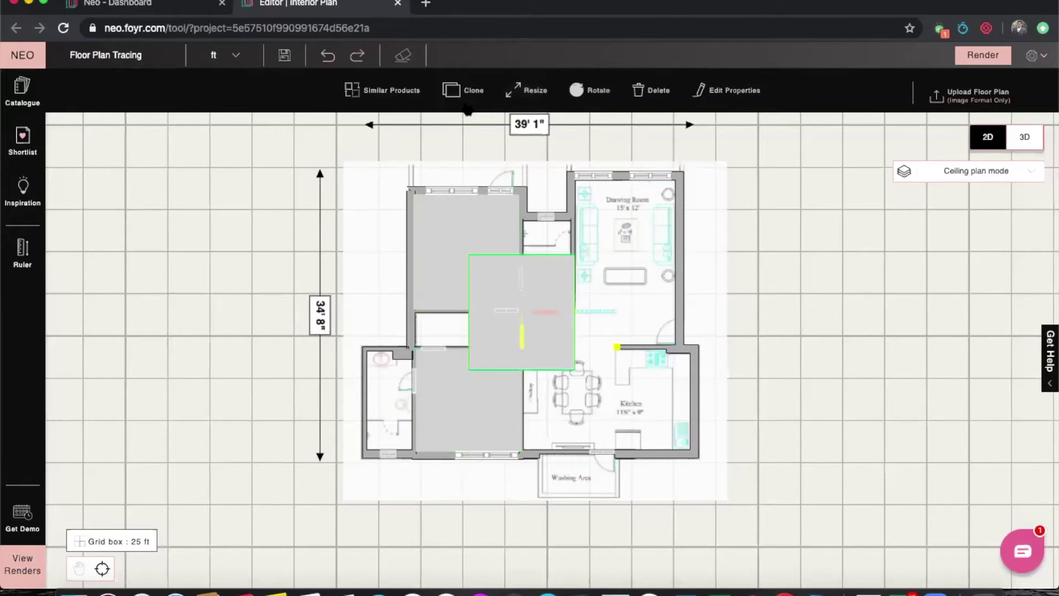
left_click_drag(544, 284, 556, 247)
left_click(527, 91)
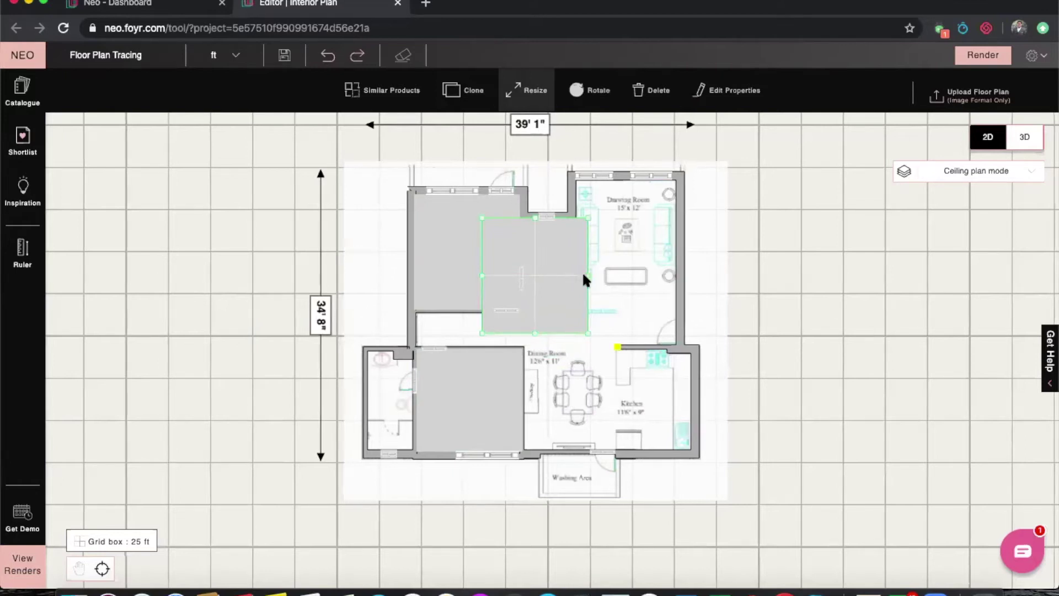
left_click_drag(588, 275, 573, 283)
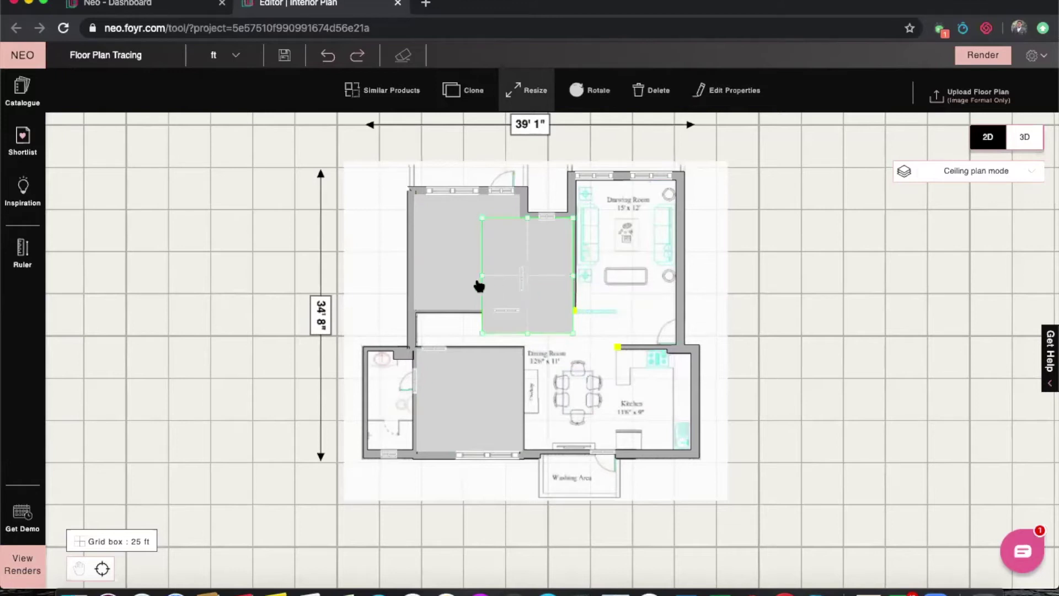
left_click_drag(482, 279, 522, 273)
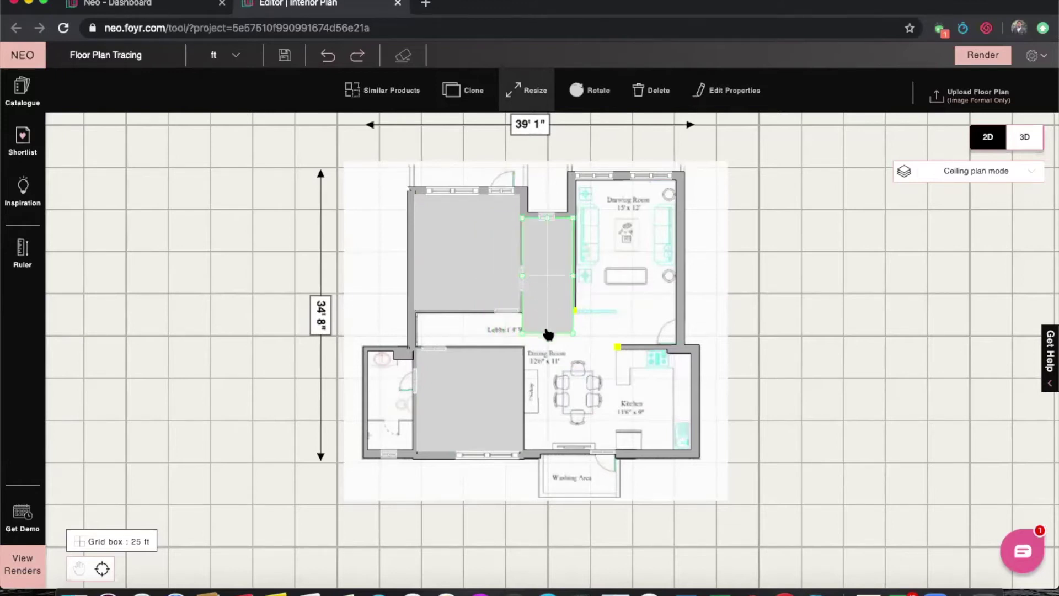
left_click_drag(548, 334, 547, 291)
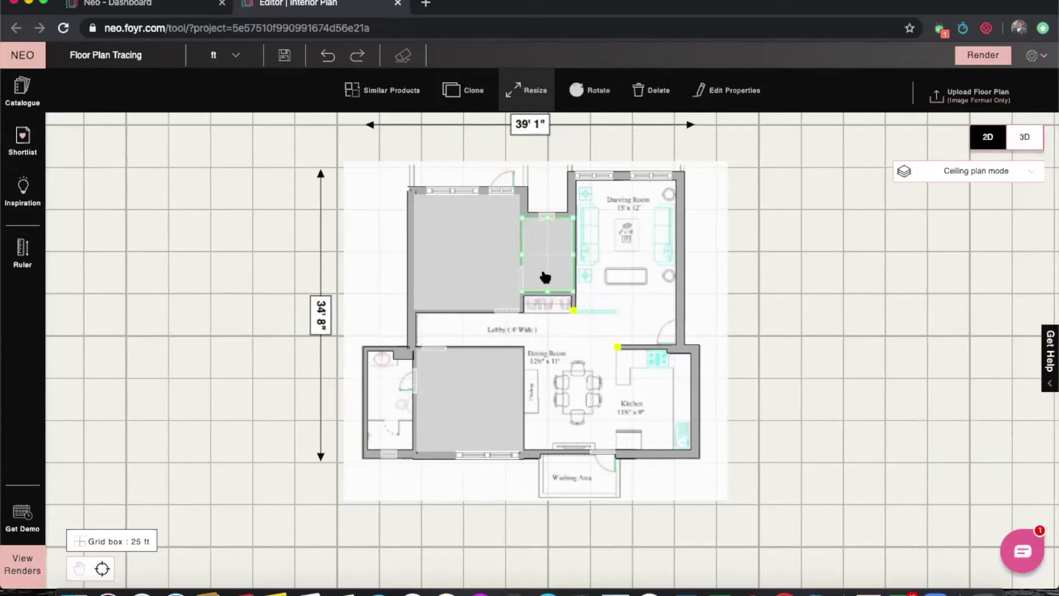
left_click(381, 296)
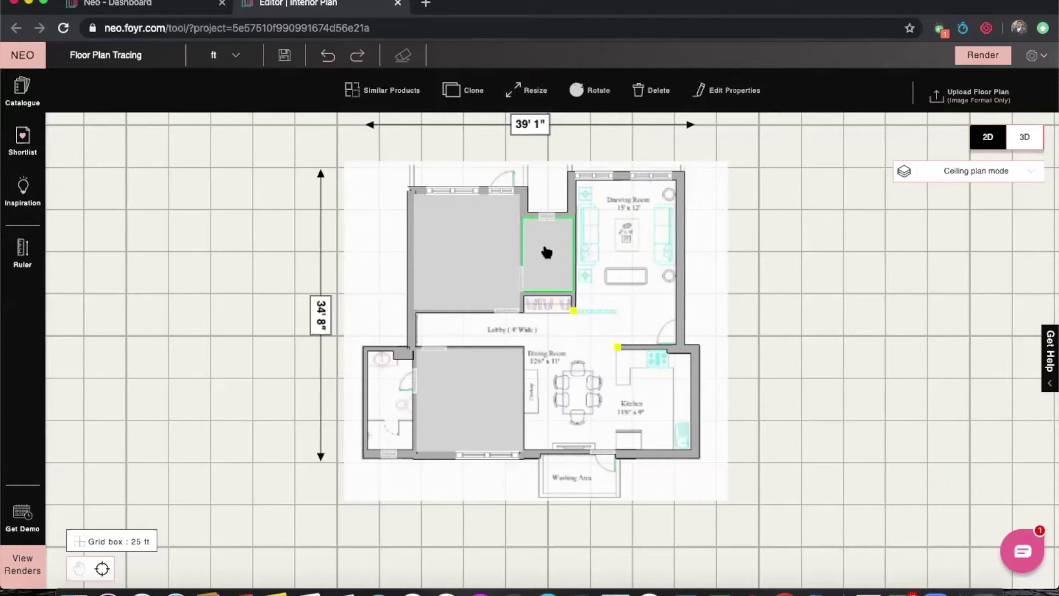
Step: Place a copy of the bathroom ceiling block over the bathroom beside Bedroom 2 and extend it to the lower outer wall
left_click_drag(551, 258, 401, 369)
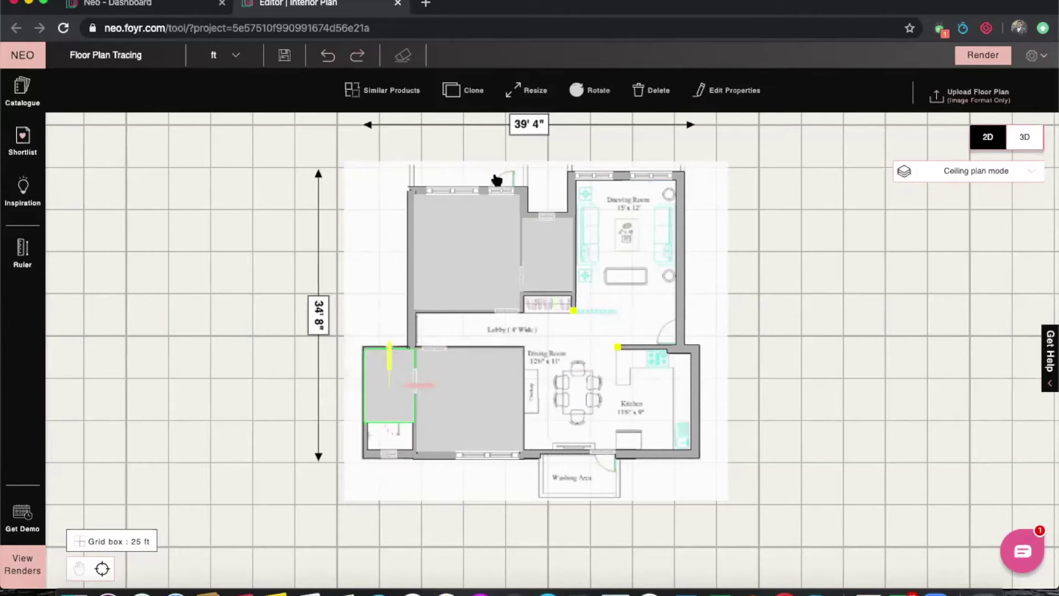
left_click(526, 91)
left_click_drag(389, 424, 389, 454)
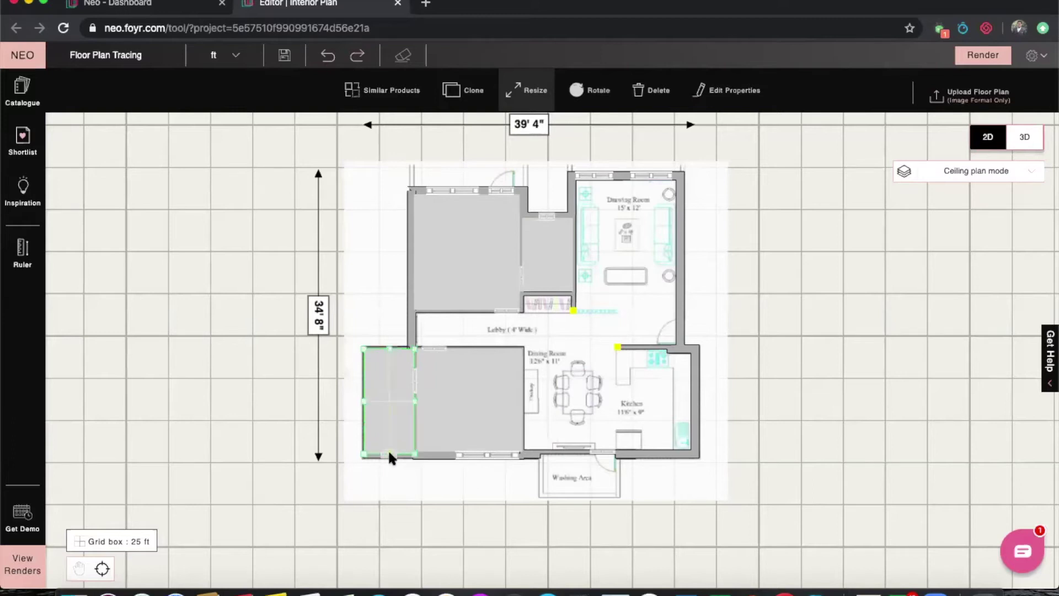
left_click(444, 442)
Step: Inspect the ceiling blocks and rooms in 3D from below and above, and return to the 2D plan
left_click(1027, 140)
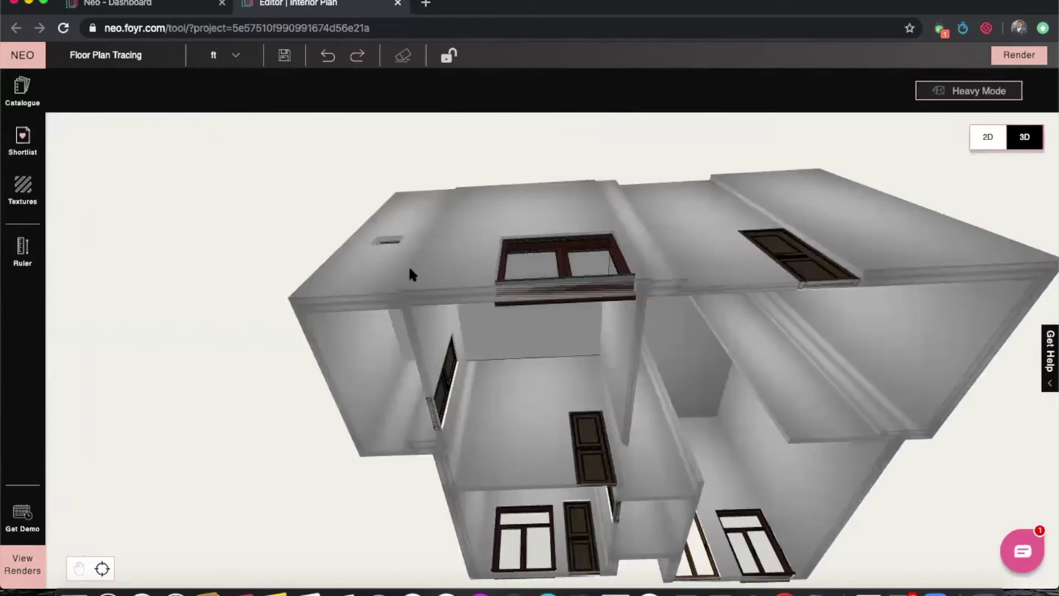
left_click_drag(409, 267, 514, 265)
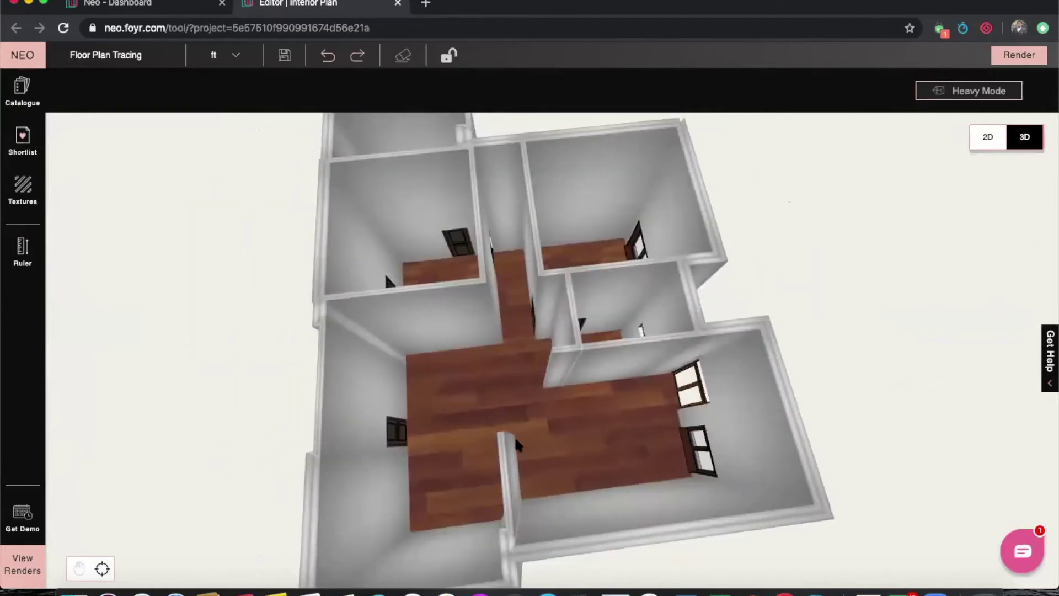
left_click_drag(541, 452, 571, 367)
scroll(632, 351, "up", 5)
scroll(571, 366, "down", 3)
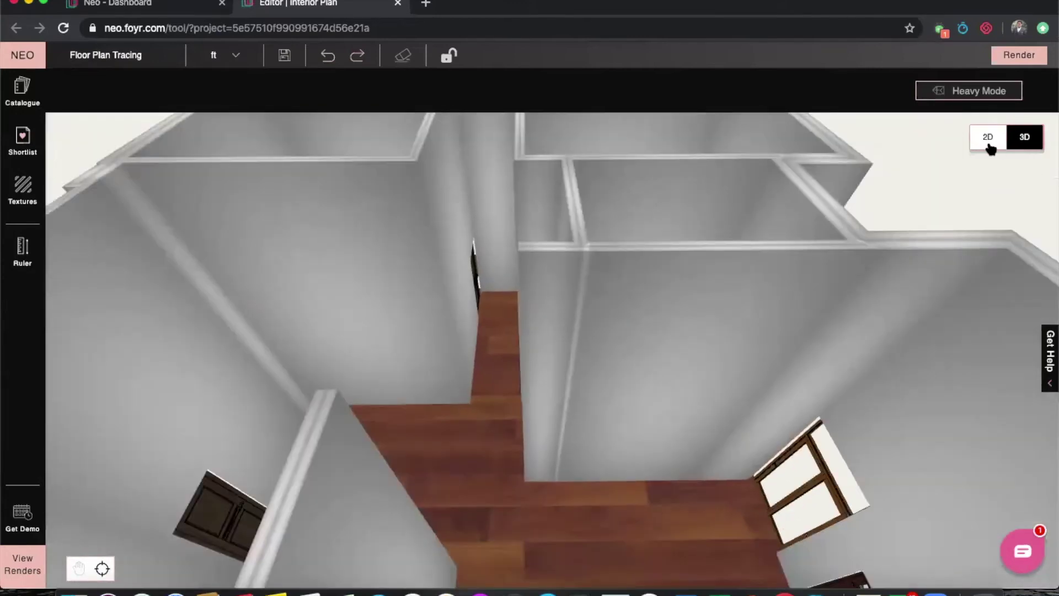
left_click(988, 138)
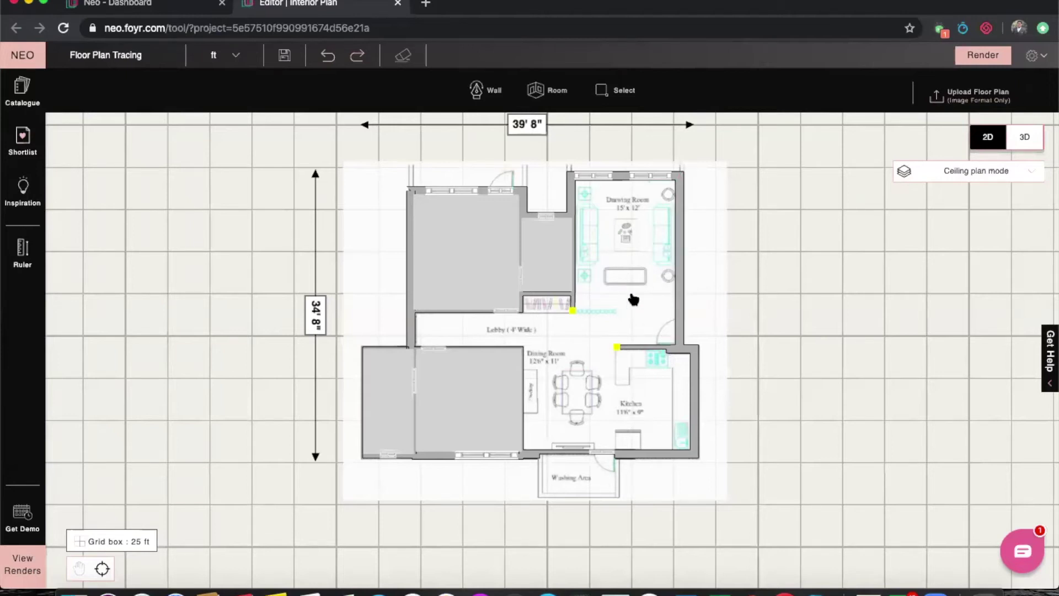
scroll(726, 281, "down", 2)
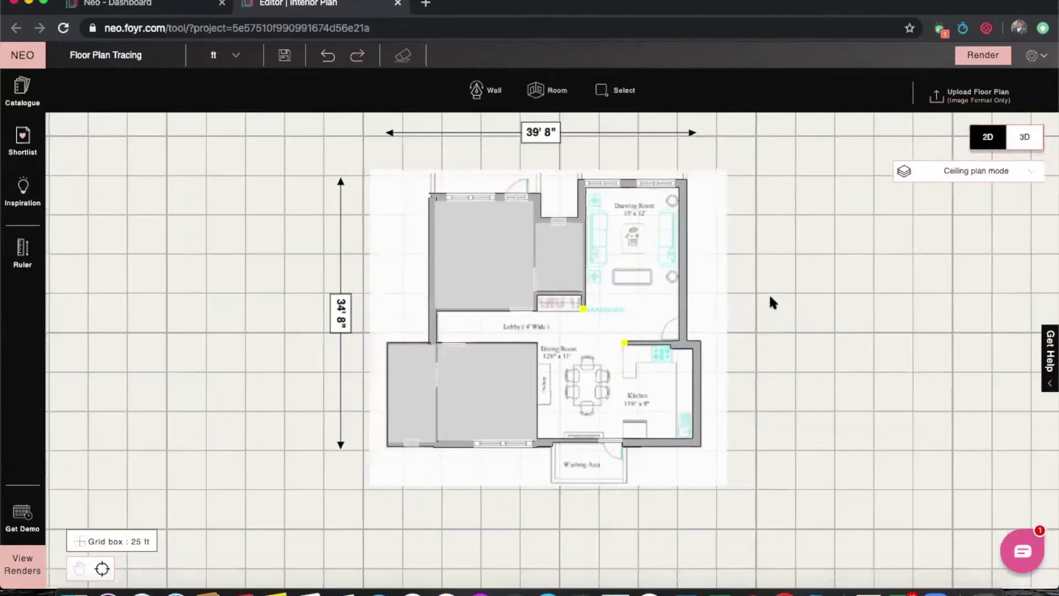
left_click_drag(813, 302, 797, 305)
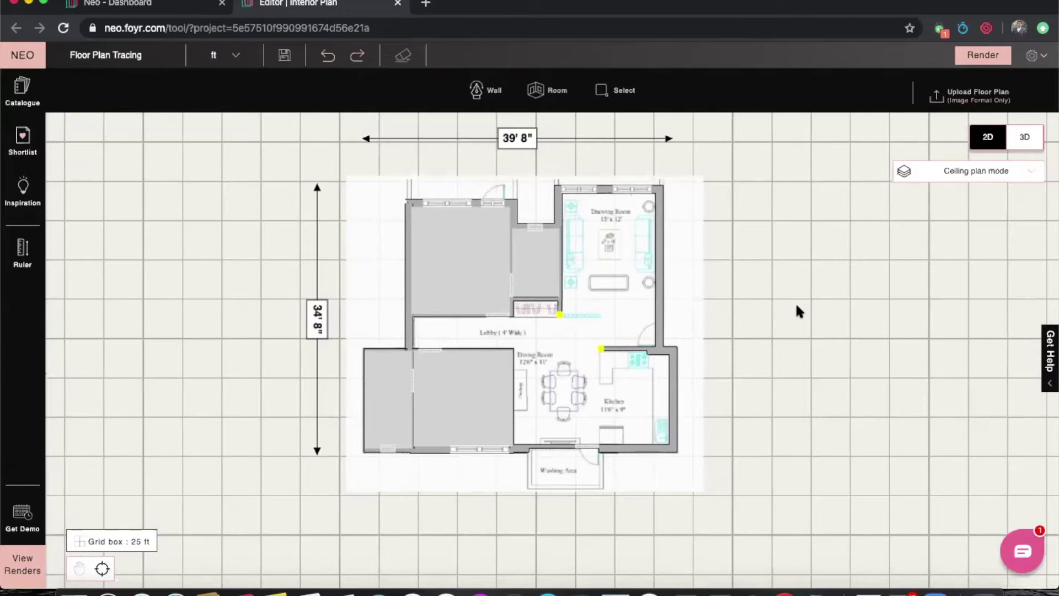
left_click(660, 304)
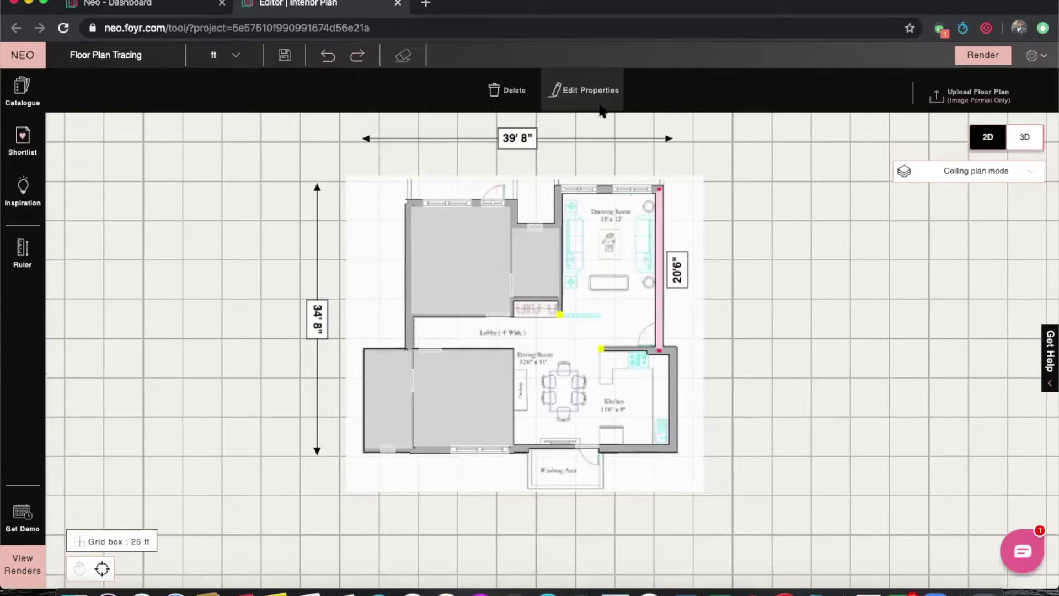
left_click(793, 184)
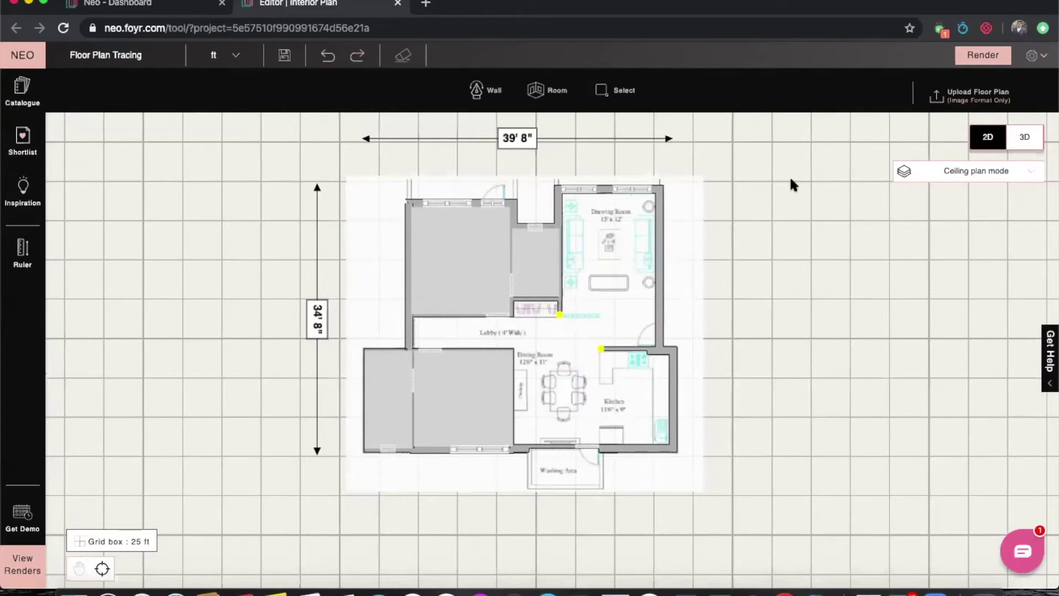
scroll(796, 260, "down", 1)
scroll(756, 337, "up", 3)
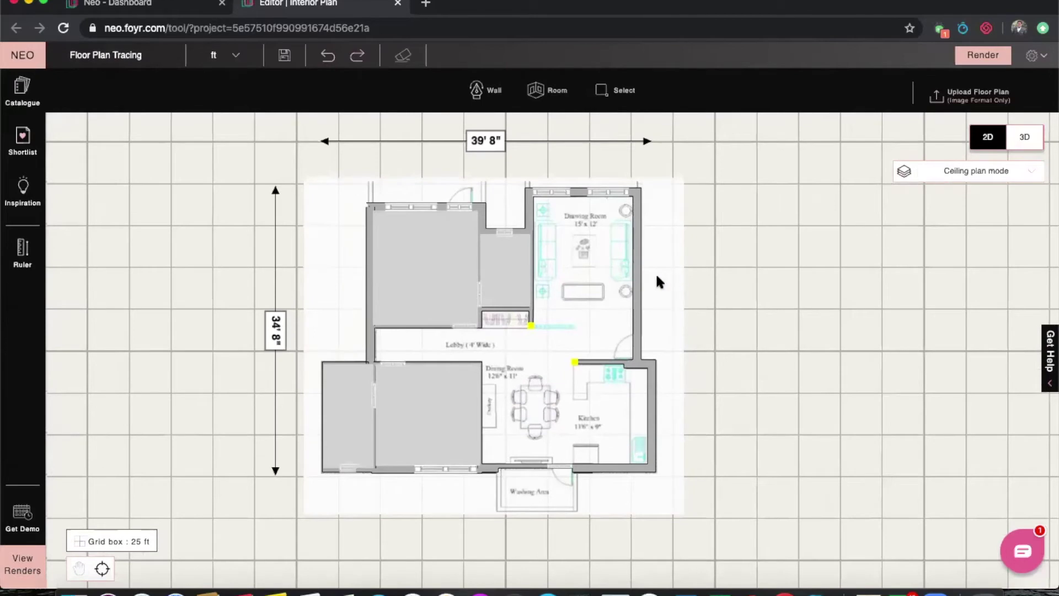
left_click(638, 282)
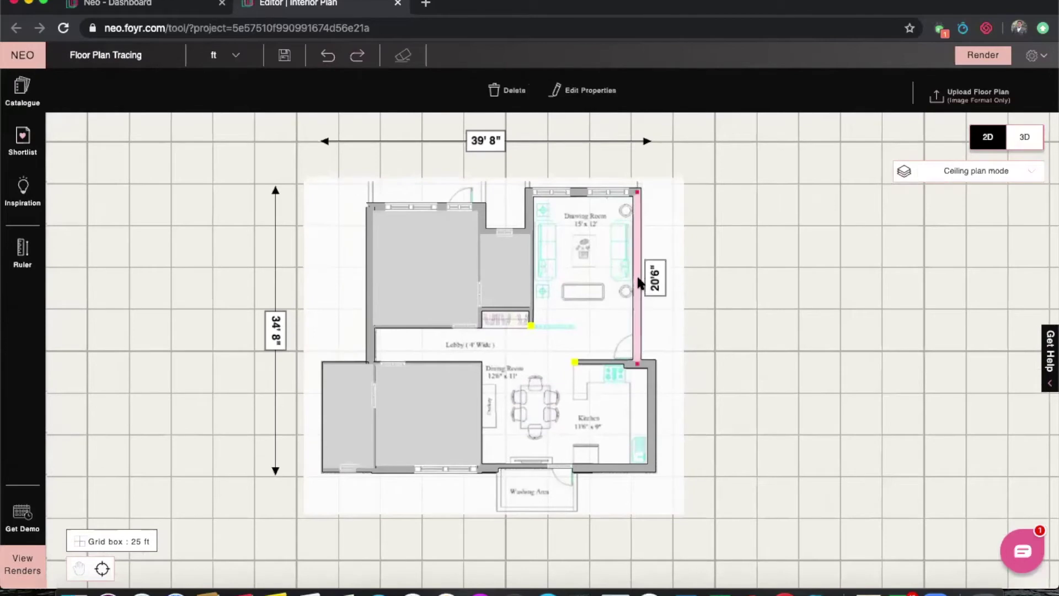
left_click(752, 236)
scroll(761, 249, "down", 2)
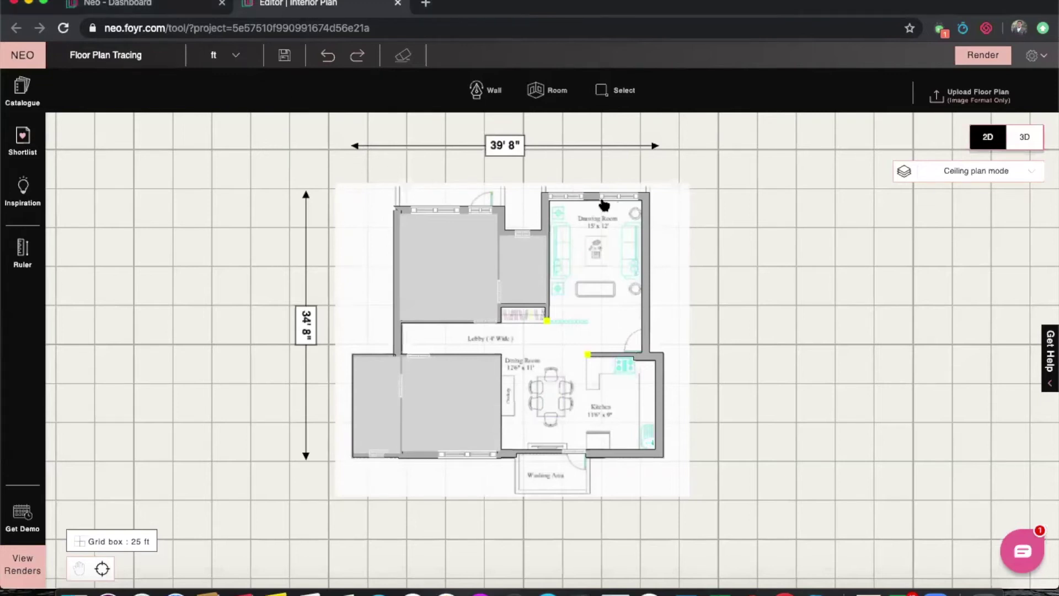
scroll(744, 229, "down", 1)
left_click_drag(765, 279, 732, 297)
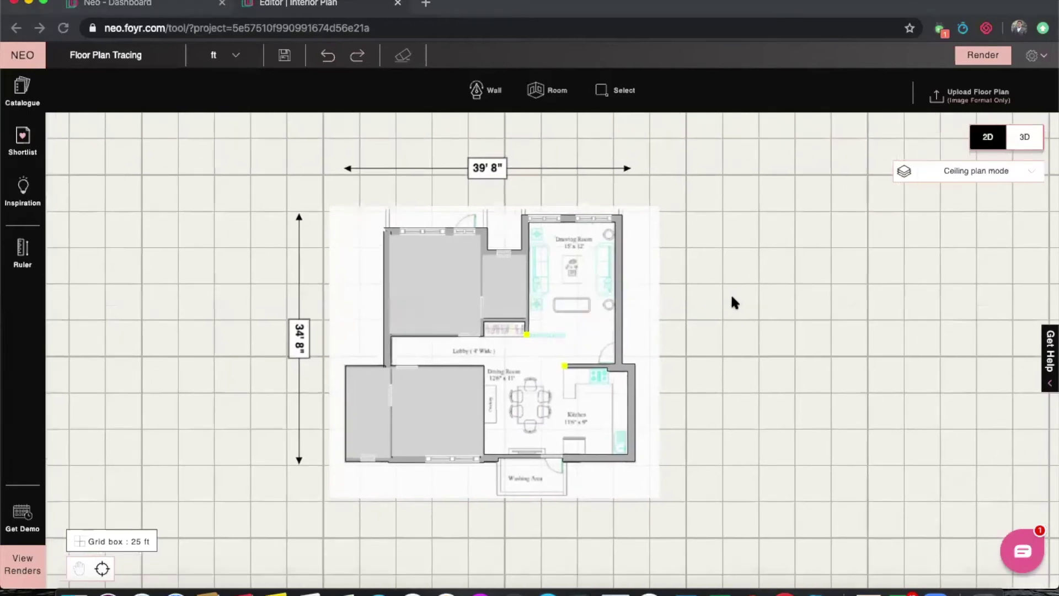
scroll(725, 289, "up", 2)
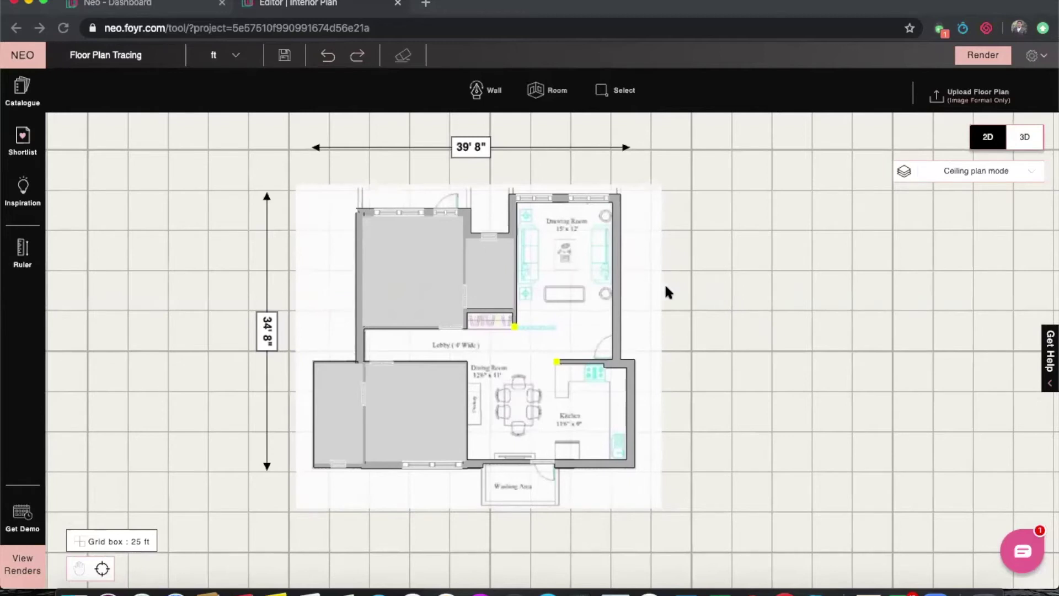
scroll(685, 283, "down", 1)
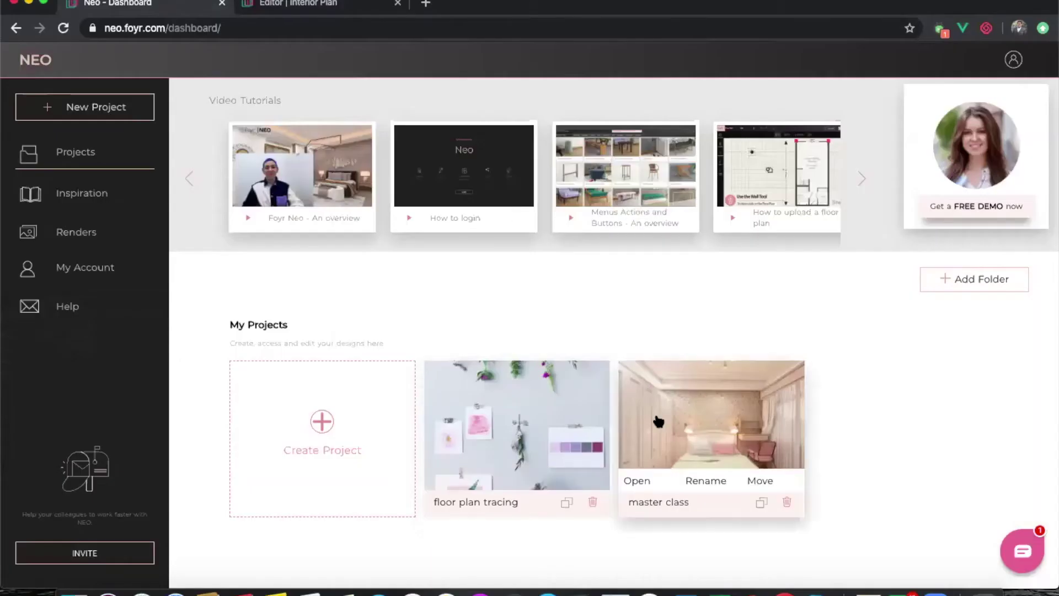
Step: Open the "master class" project from the dashboard, and save and close the Floor Plan Tracing project
left_click(657, 422)
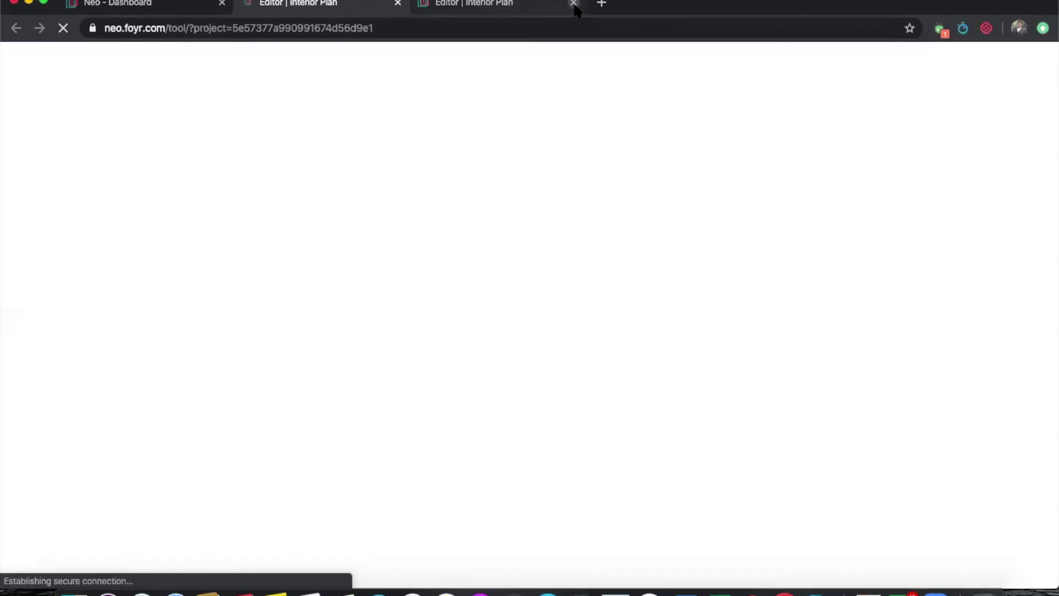
left_click(544, 6)
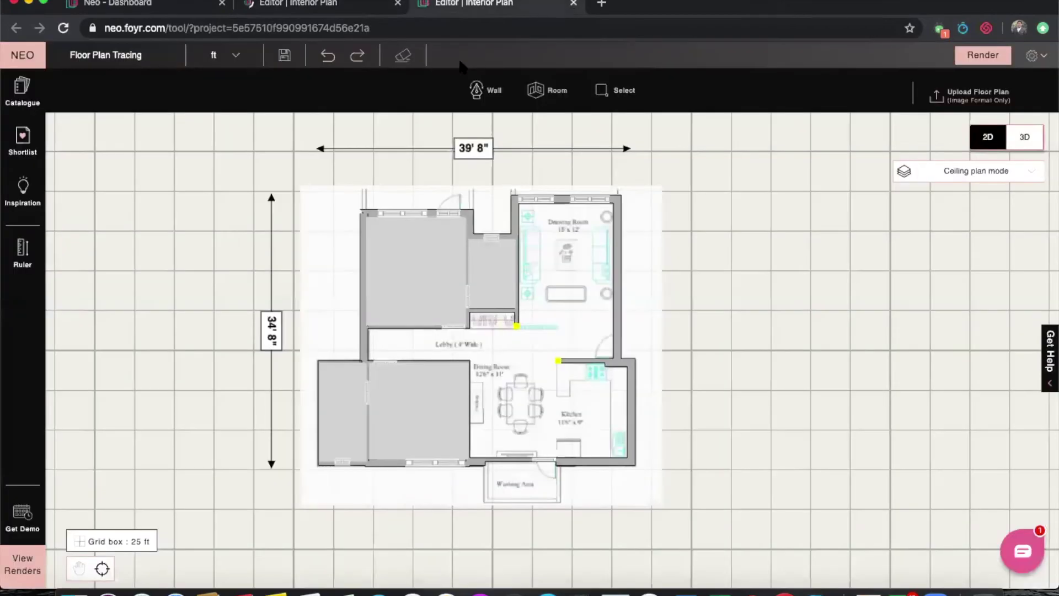
left_click(284, 57)
left_click(574, 3)
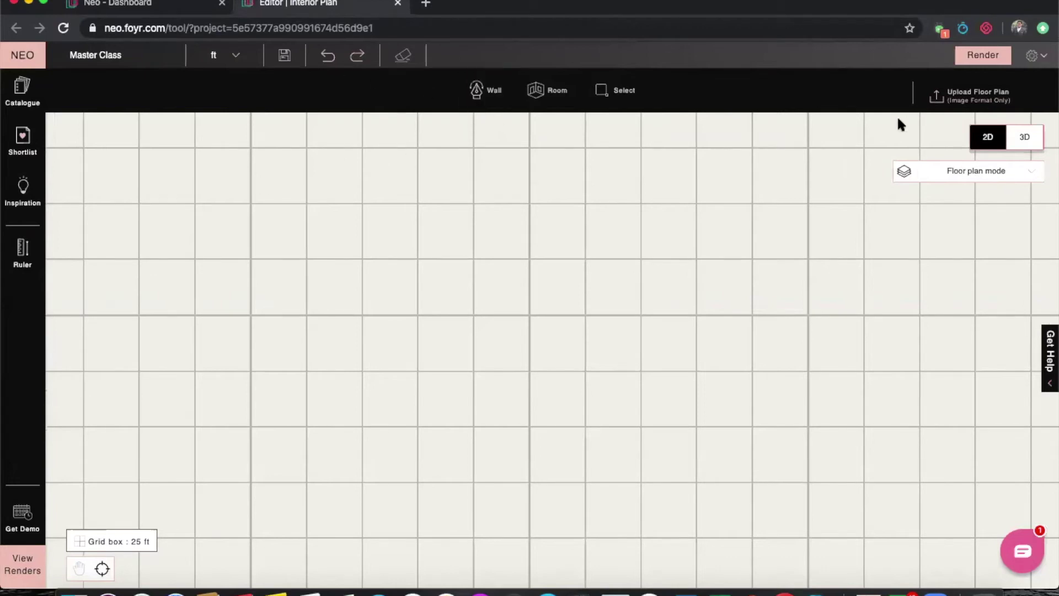
Step: Upload the "Floor Plan" image from the Desktop folder into the Master Class project
left_click(931, 108)
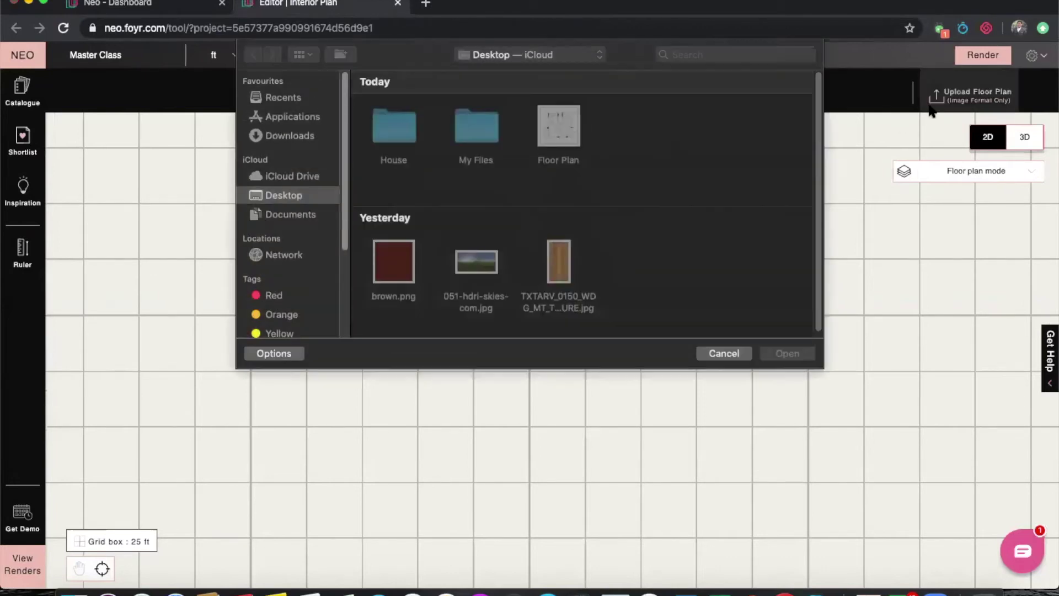
left_click(553, 130)
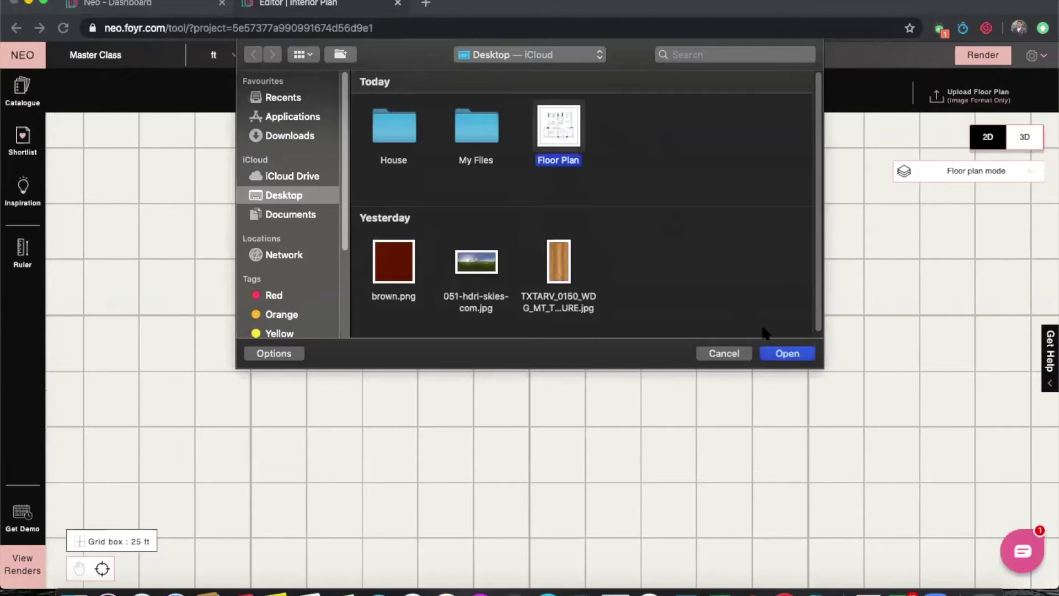
left_click(787, 353)
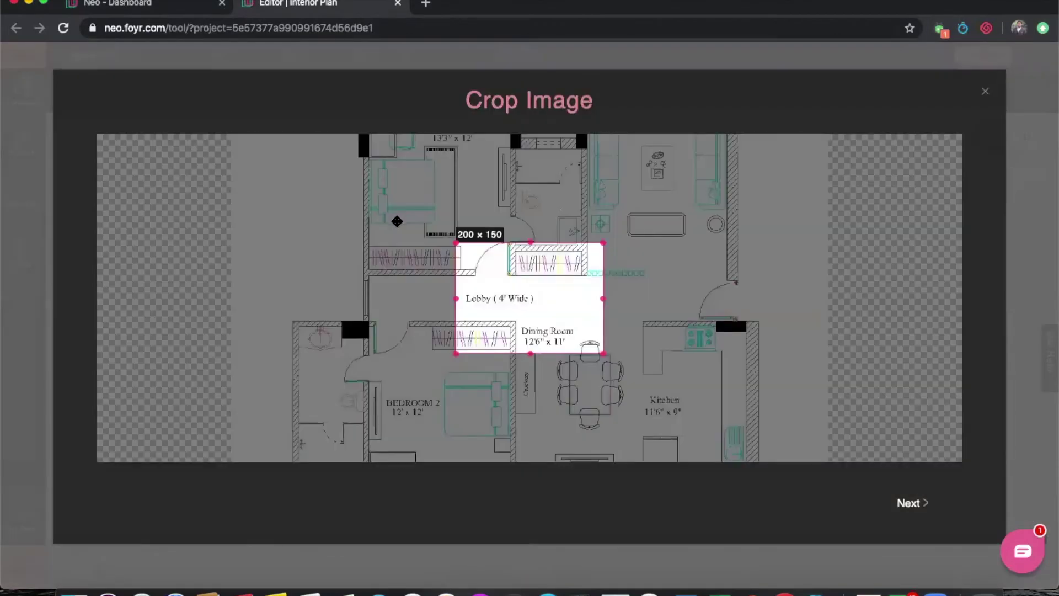
Step: Crop the floor plan image to Bedroom 1 with its surrounding walls and doors, about 252 × 283, and accept the crop
left_click_drag(397, 221, 419, 288)
left_click_drag(533, 241, 526, 165)
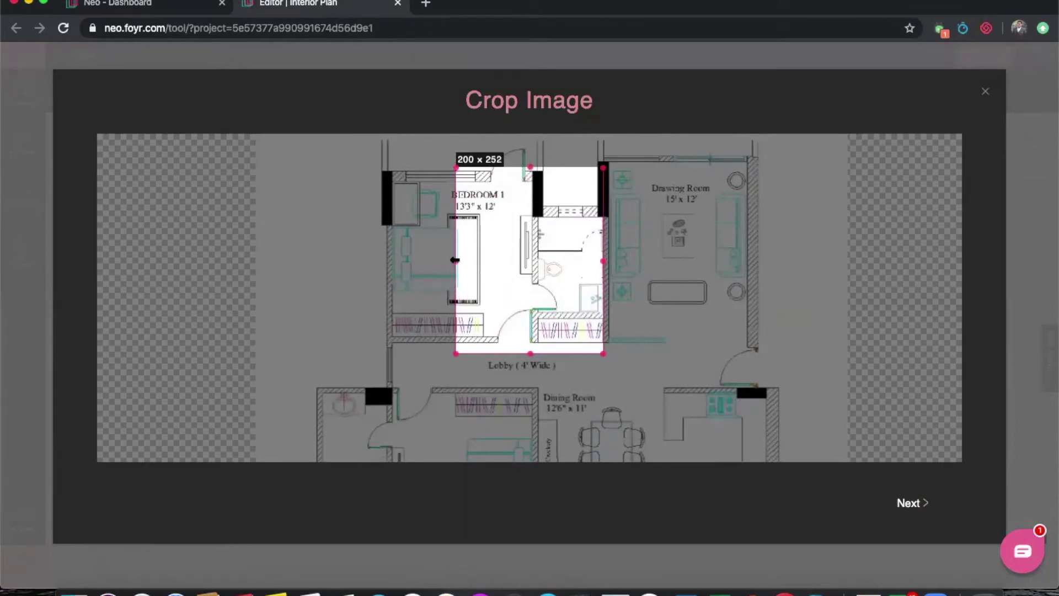
left_click_drag(456, 261, 375, 243)
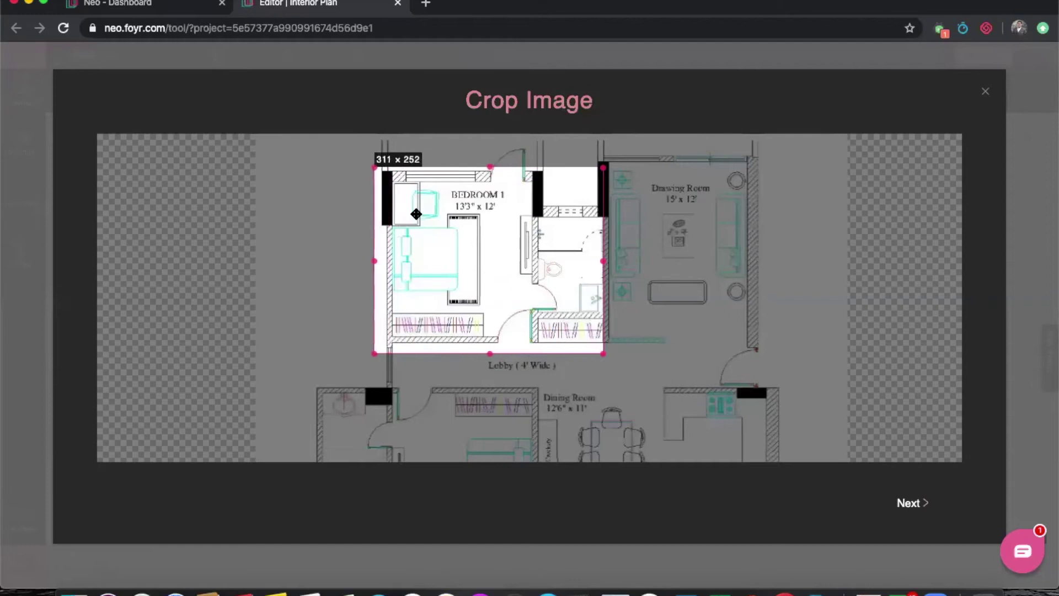
left_click_drag(490, 165, 491, 144)
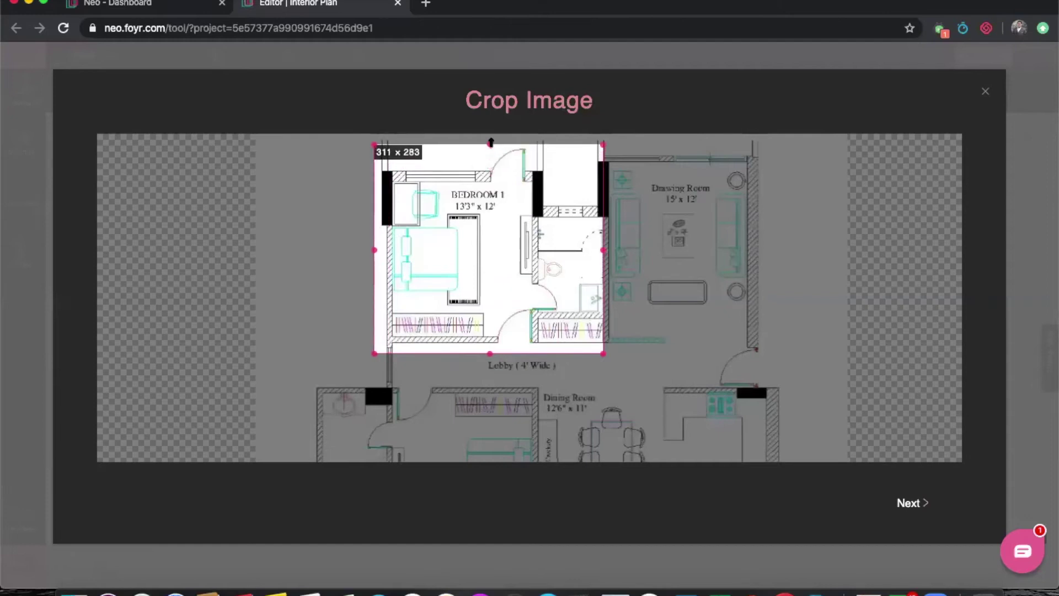
left_click_drag(601, 247, 559, 247)
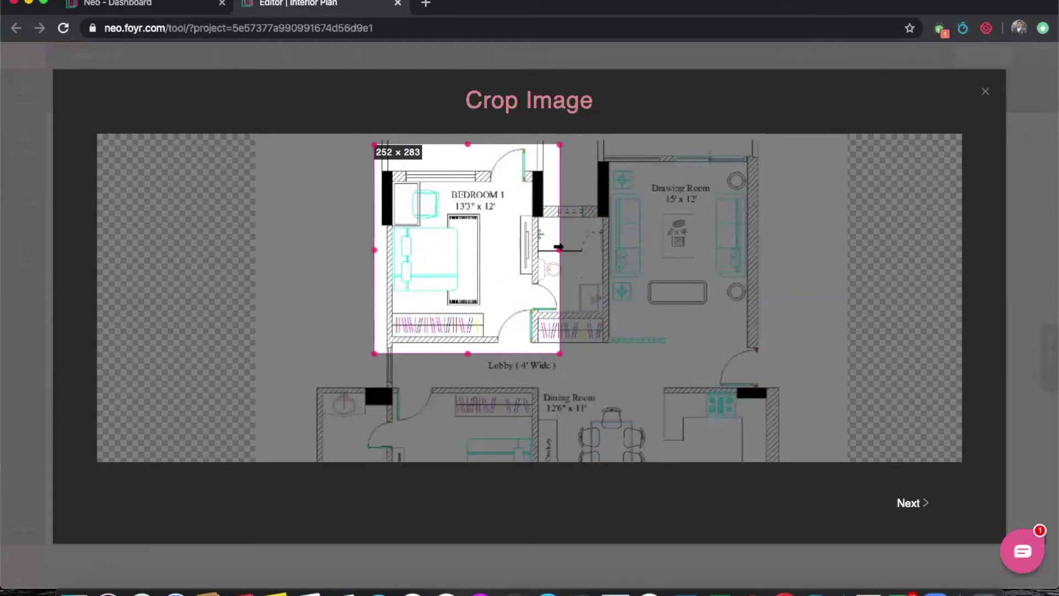
left_click(907, 503)
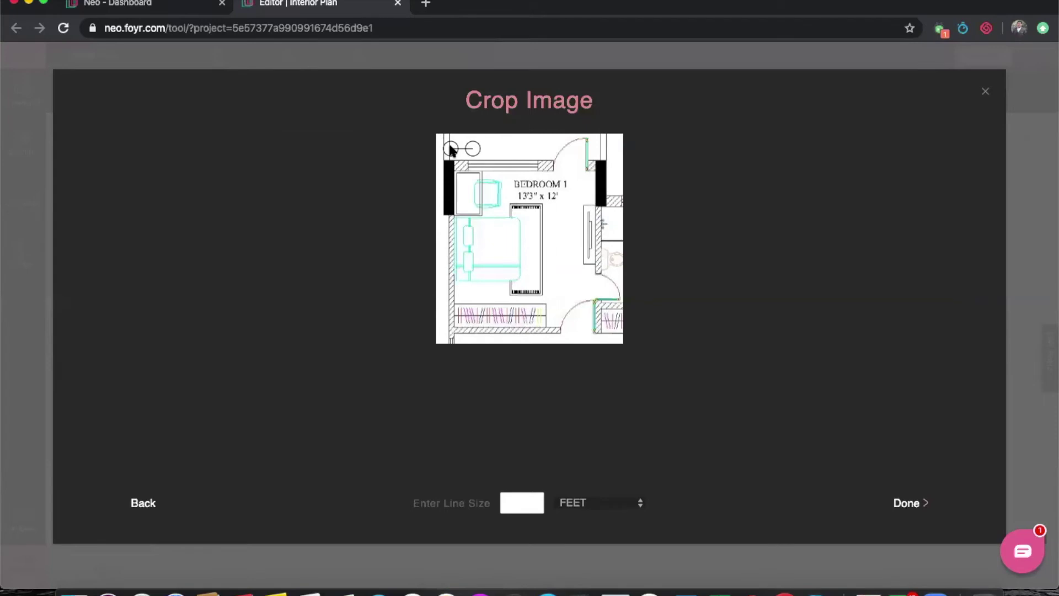
Step: Stretch the scale line across Bedroom 1 between its inner side walls, enter the line size in feet and finish the import
mouse_move(450, 150)
left_mouse_down()
mouse_move(456, 176)
mouse_move(479, 150)
mouse_move(594, 172)
left_mouse_up()
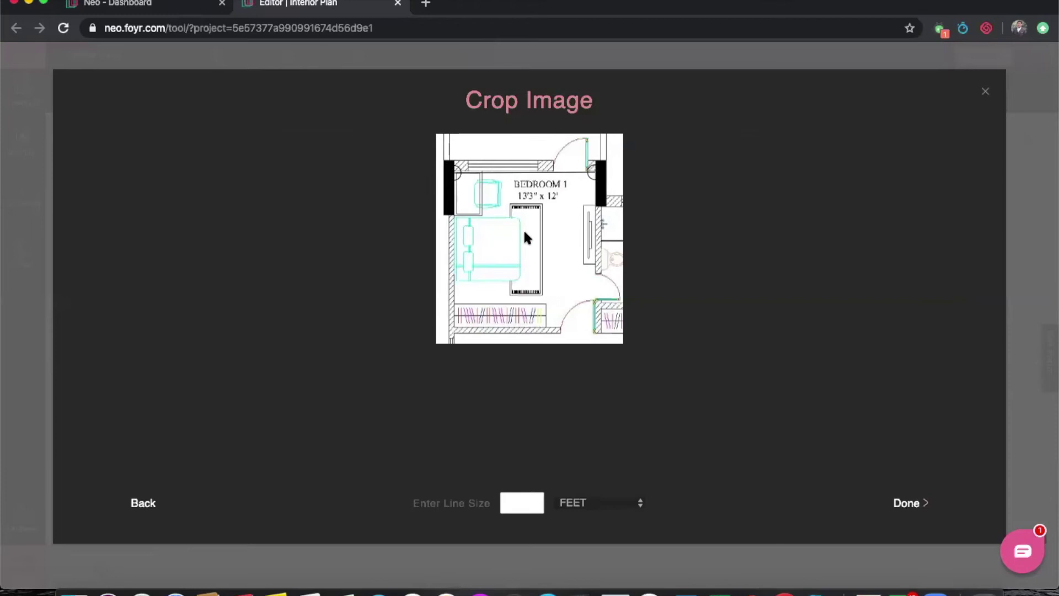
left_click(520, 501)
left_click(910, 503)
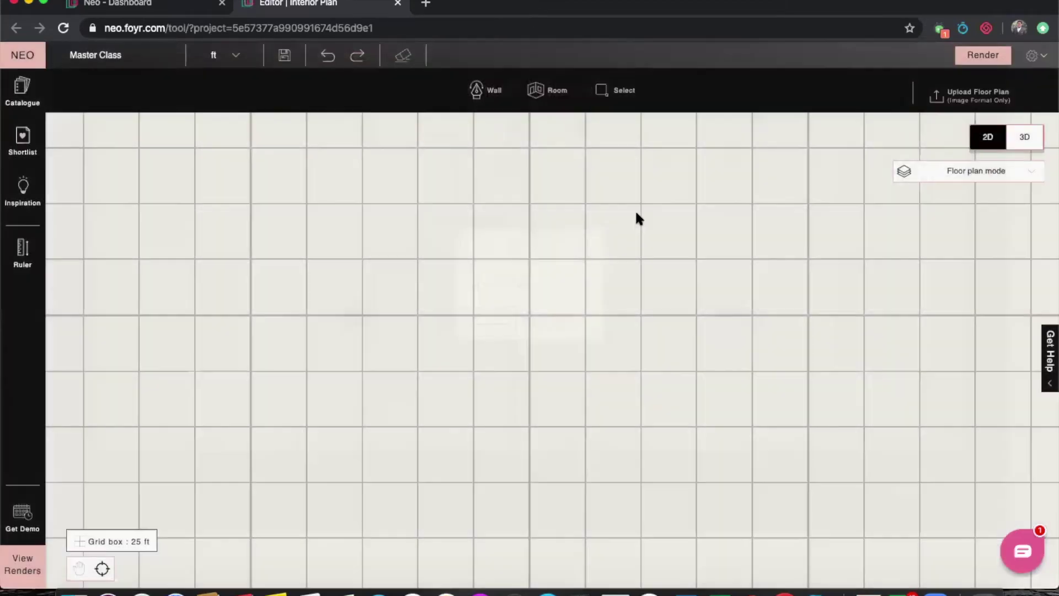
Step: Set the opacity of the imported Bedroom 1 floor plan image to 0.8
left_click(643, 100)
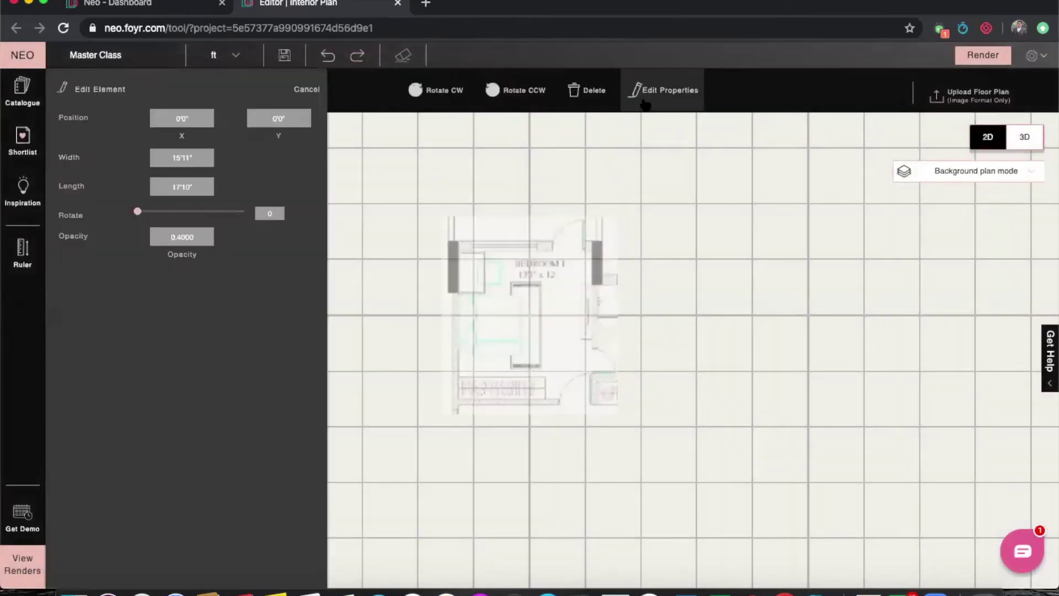
left_click(163, 236)
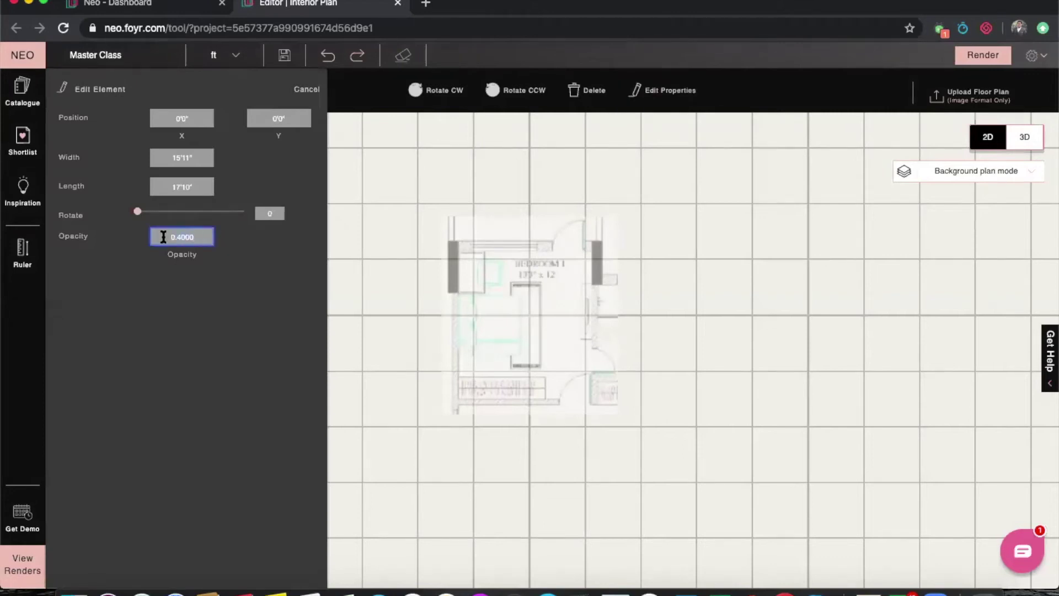
type("0.8000")
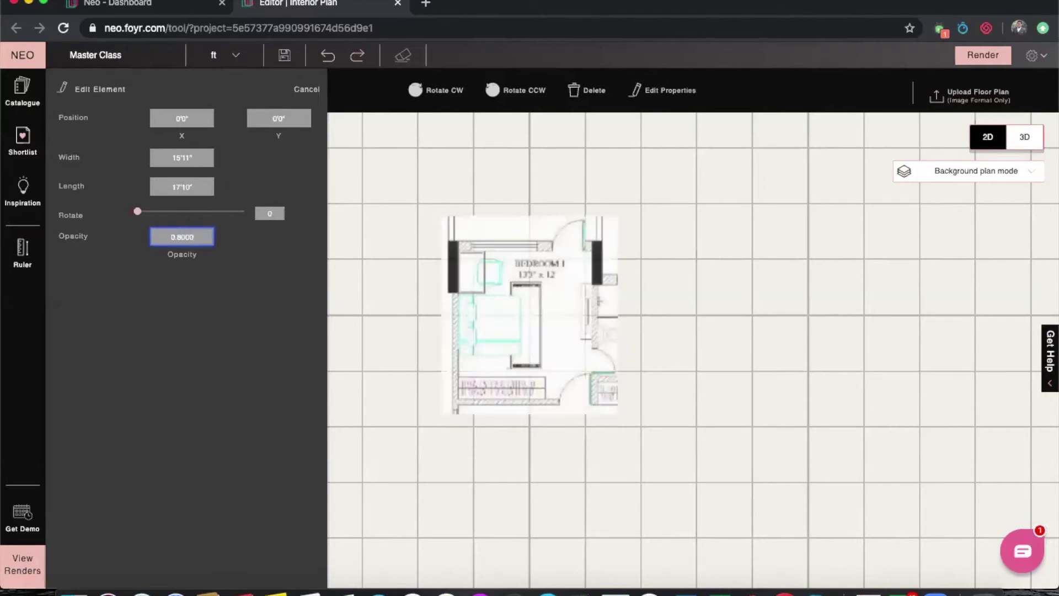
left_click(750, 308)
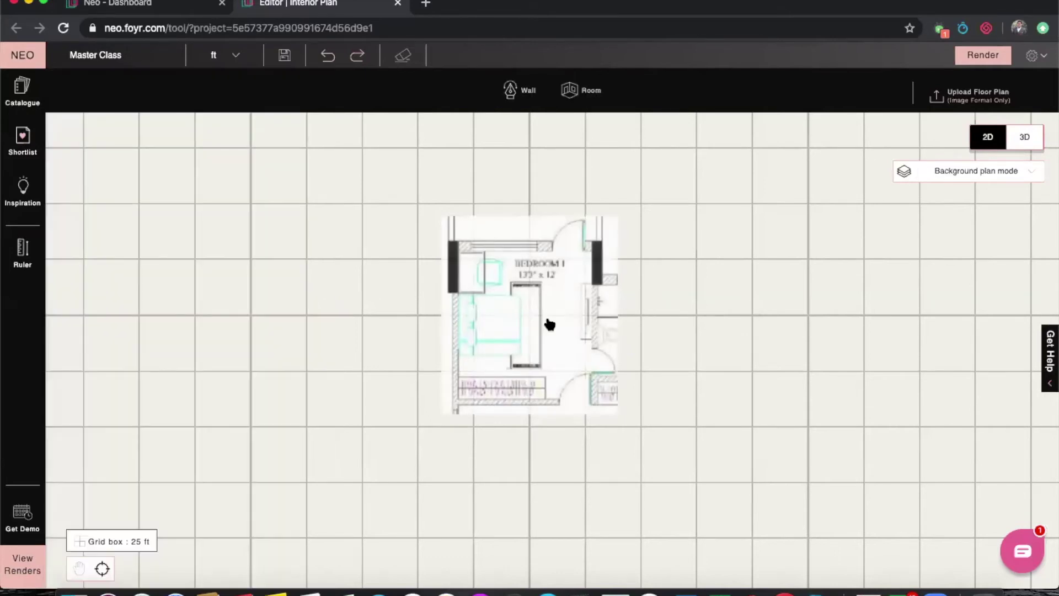
Step: Rotate the Bedroom 1 floor plan image to 270 degrees so the bed's headboard faces upward
left_click(550, 325)
left_click(505, 90)
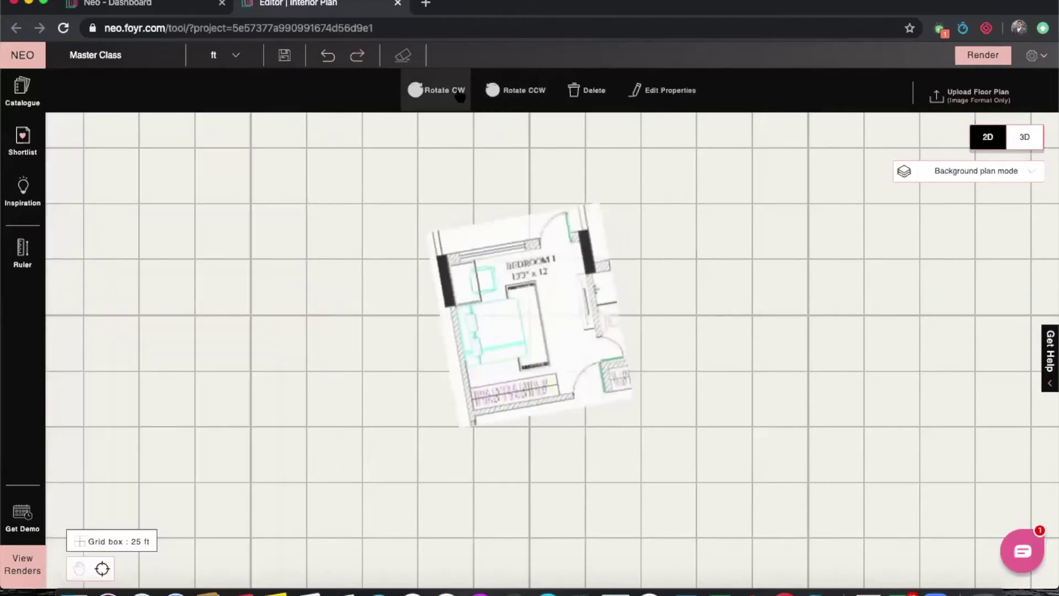
left_click(441, 90)
left_click(441, 90)
left_click(441, 90)
left_click(442, 90)
left_click(460, 92)
left_click(459, 93)
left_click(459, 92)
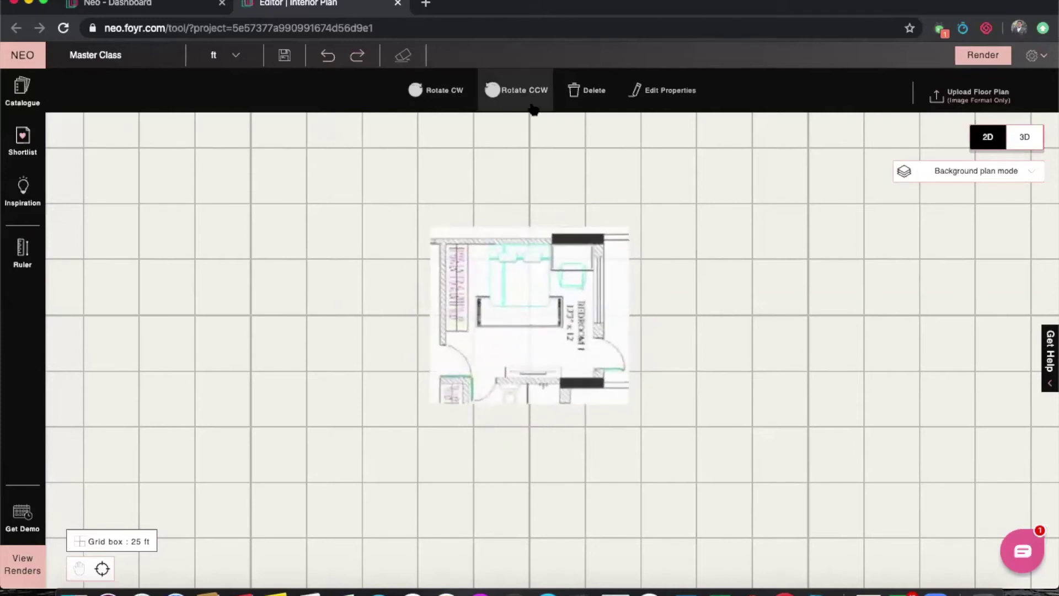
left_click(684, 100)
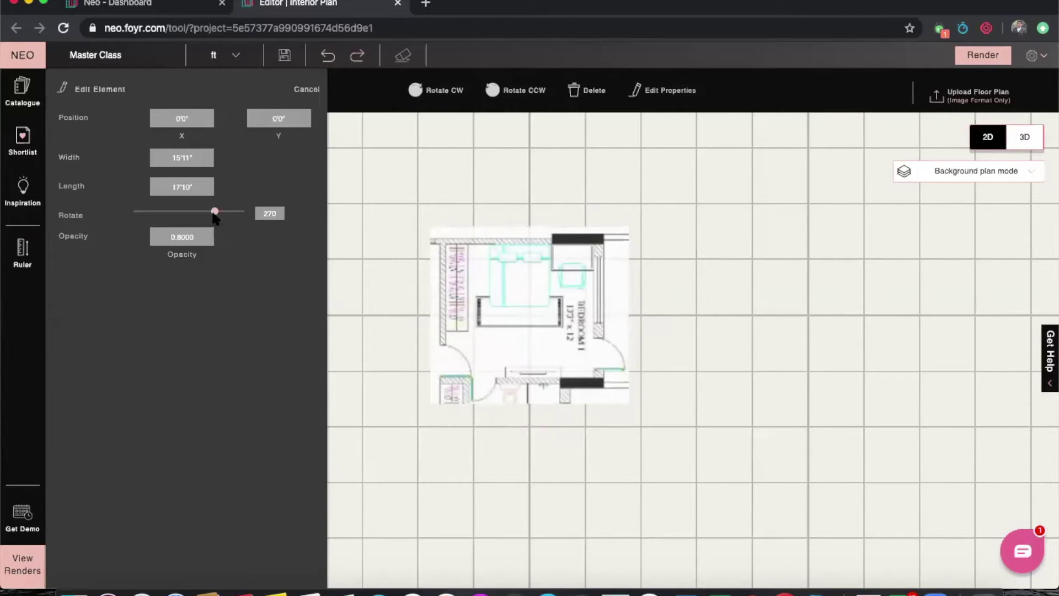
mouse_move(214, 216)
left_mouse_down()
mouse_move(200, 215)
mouse_move(215, 215)
left_mouse_up()
left_click(508, 221)
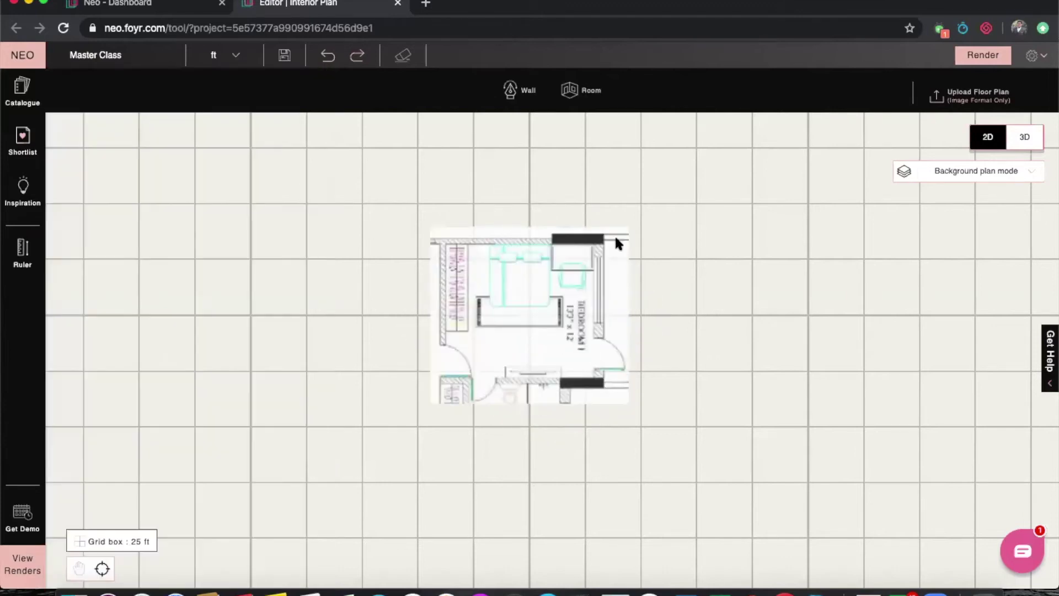
scroll(710, 306, "down", 2)
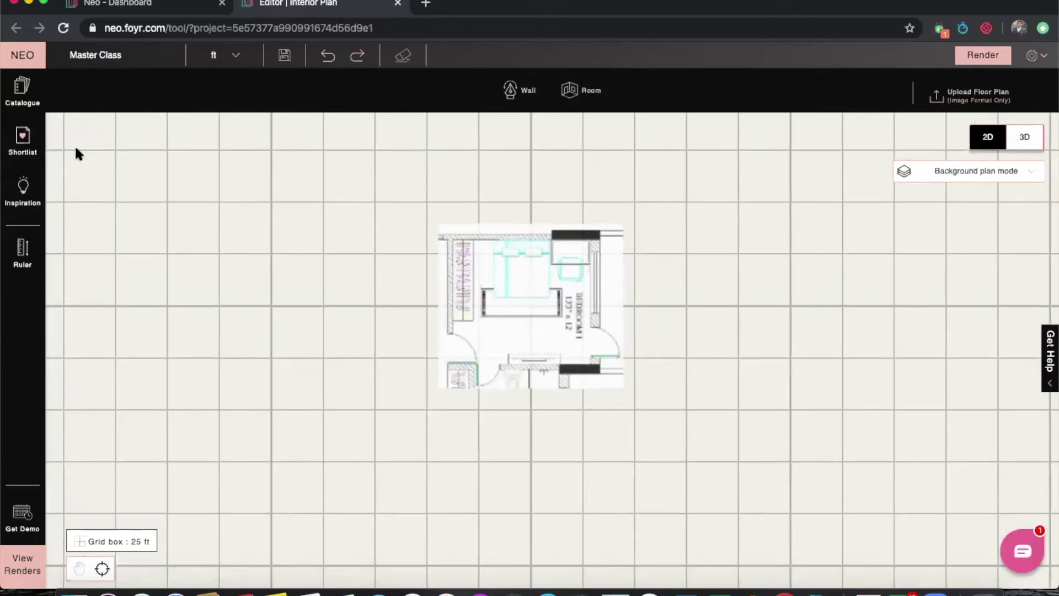
Step: Search the inspirations for "Bedroom" and browse the designs for one suited to the room
left_click(23, 190)
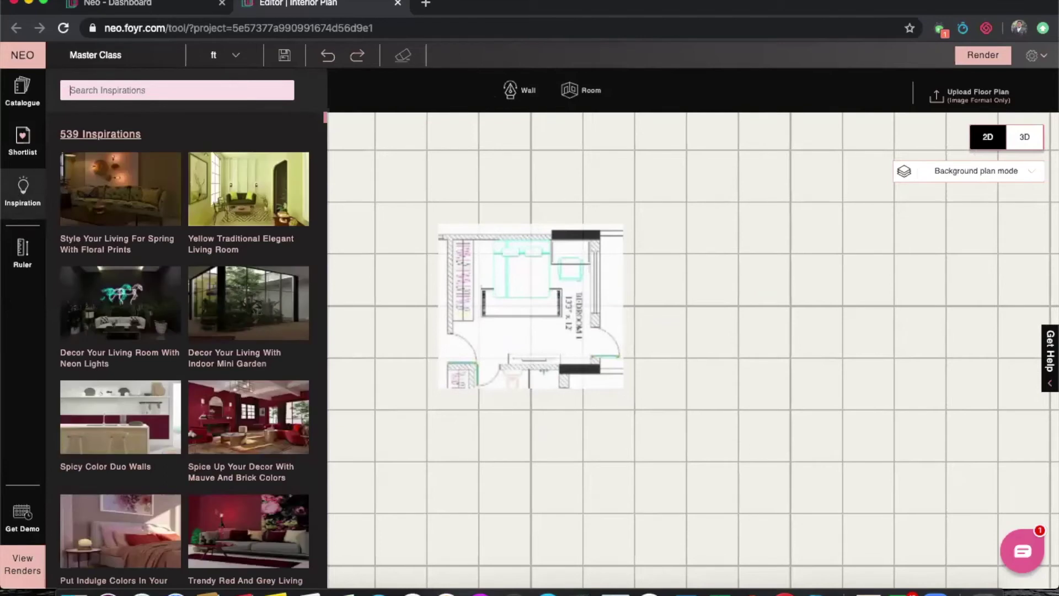
type("Bedroom")
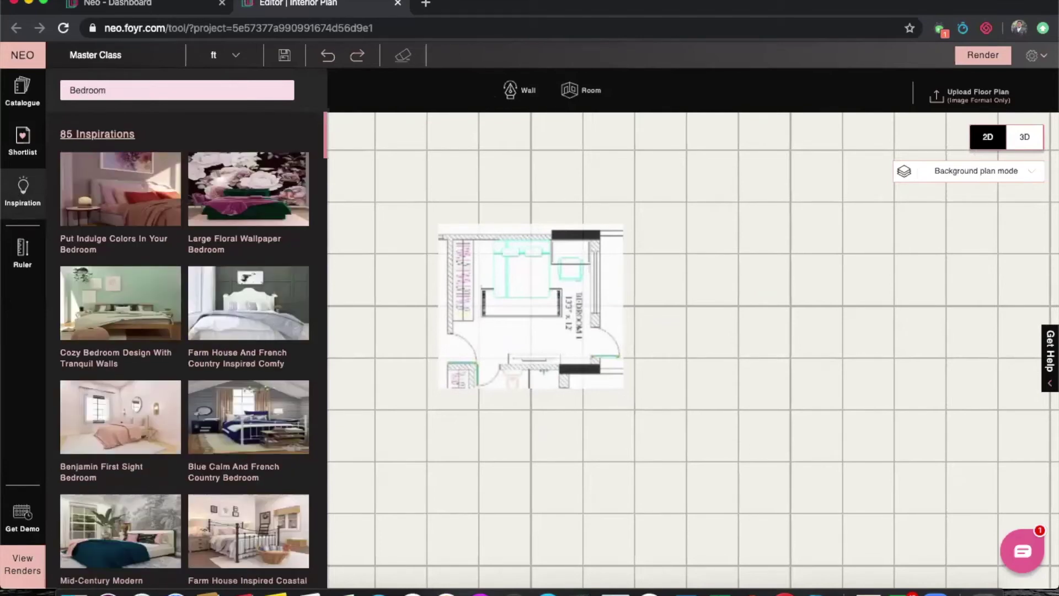
scroll(208, 332, "down", 3)
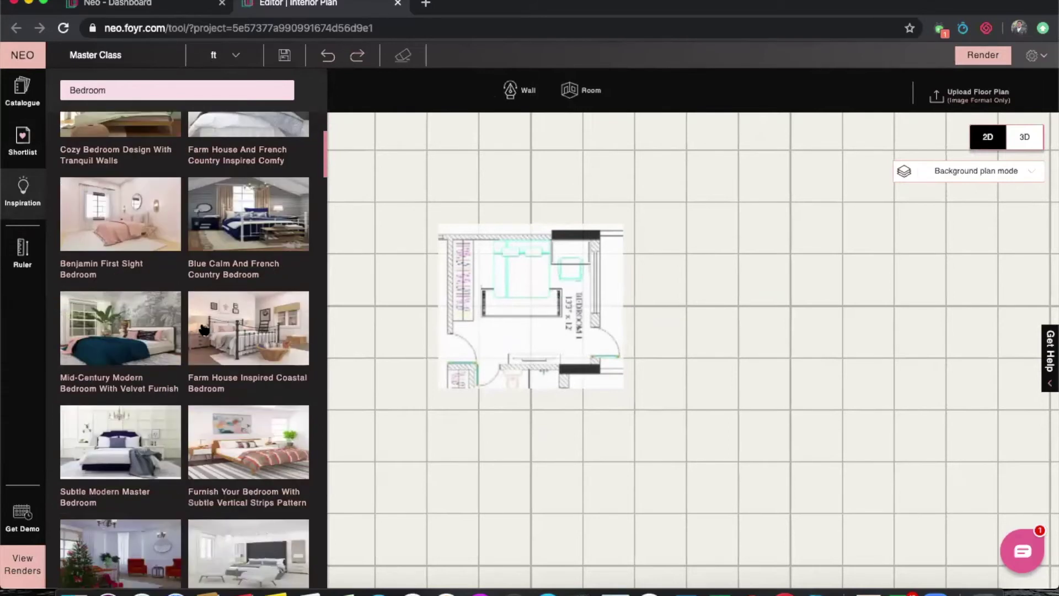
scroll(204, 330, "down", 1)
scroll(204, 334, "down", 5)
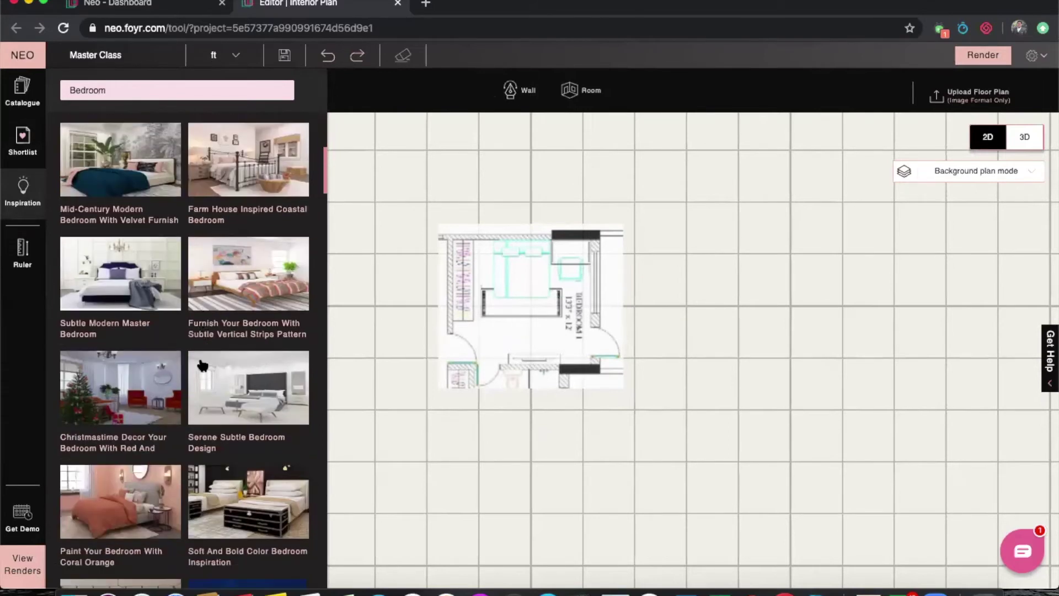
scroll(202, 371, "down", 6)
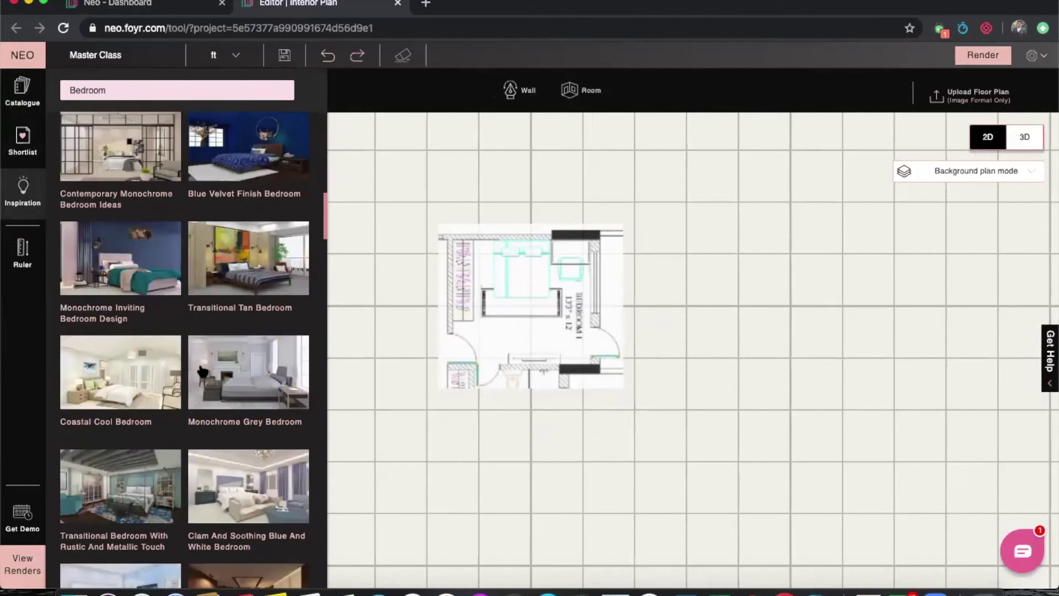
scroll(204, 375, "down", 8)
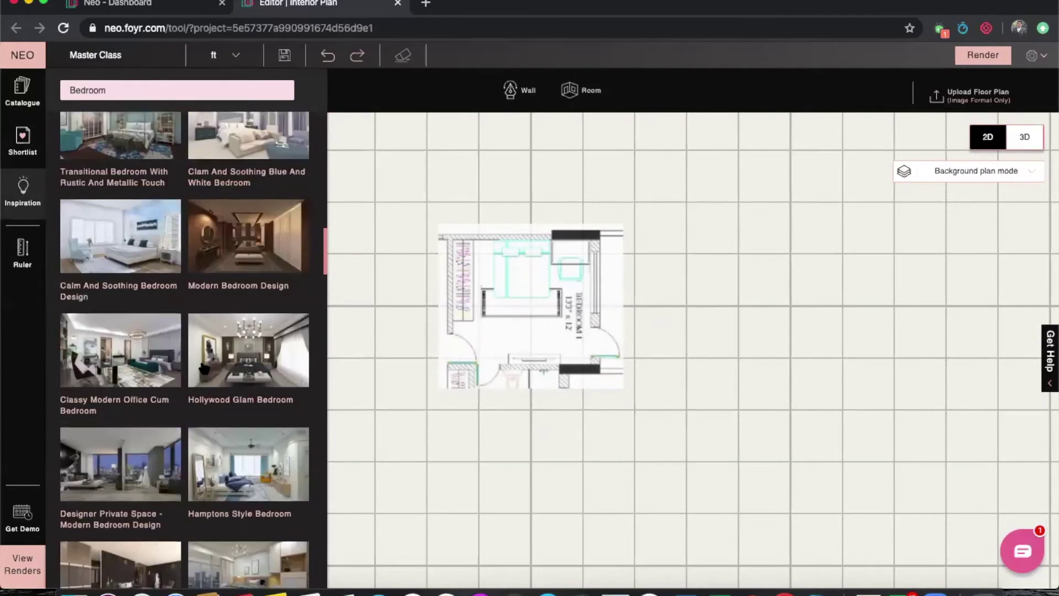
scroll(205, 368, "down", 6)
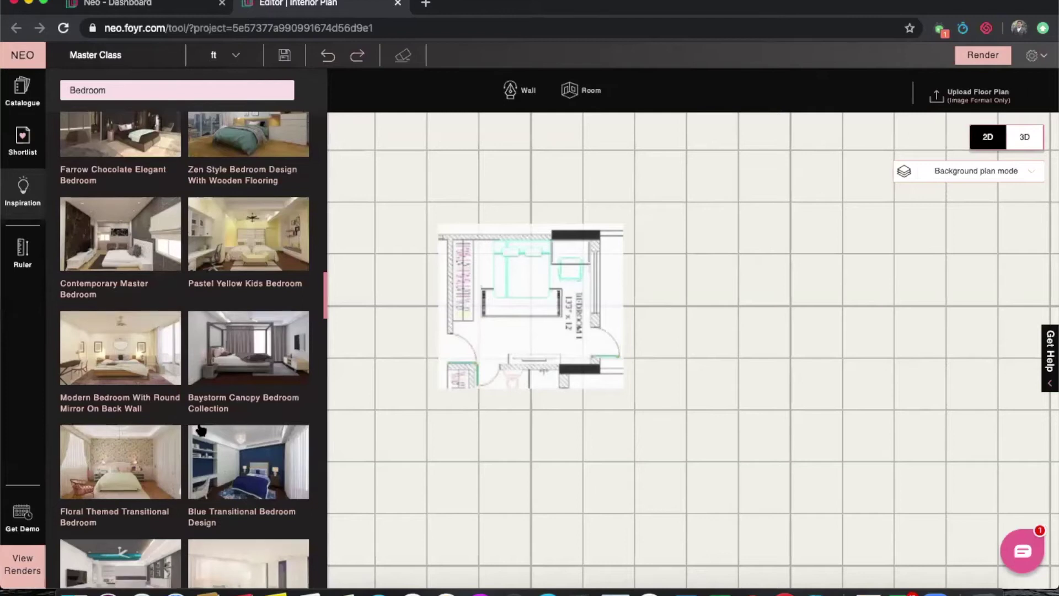
scroll(201, 433, "down", 2)
scroll(207, 438, "up", 1)
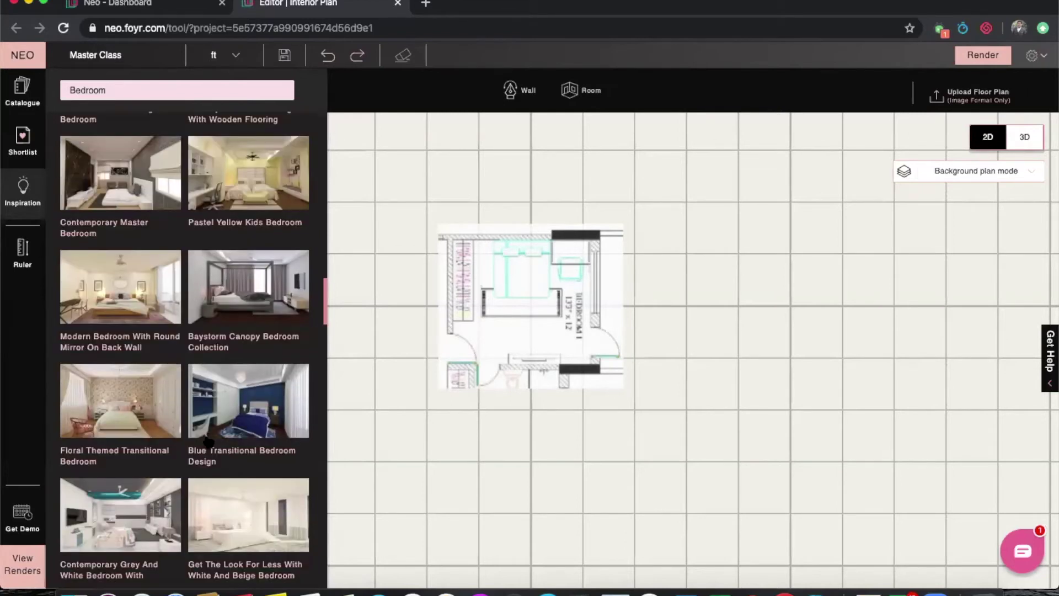
scroll(199, 403, "up", 6)
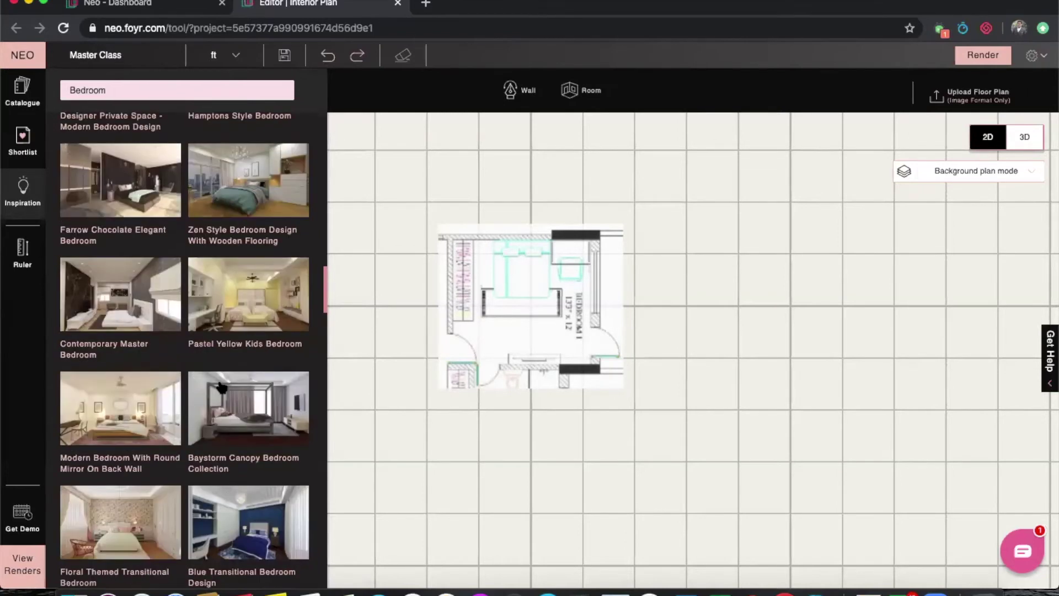
scroll(220, 386, "down", 3)
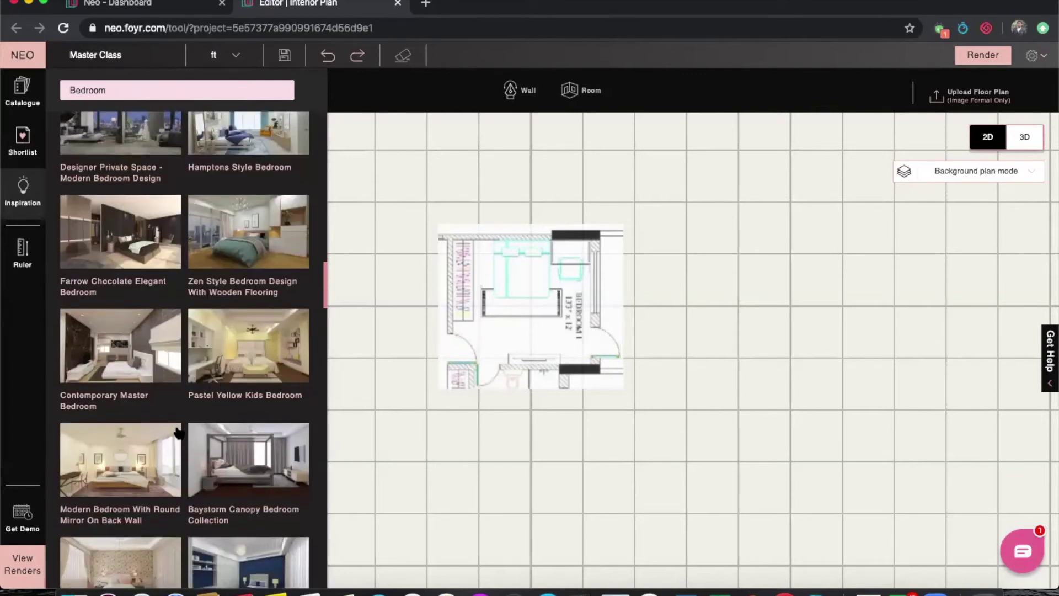
scroll(175, 432, "down", 2)
scroll(176, 432, "down", 1)
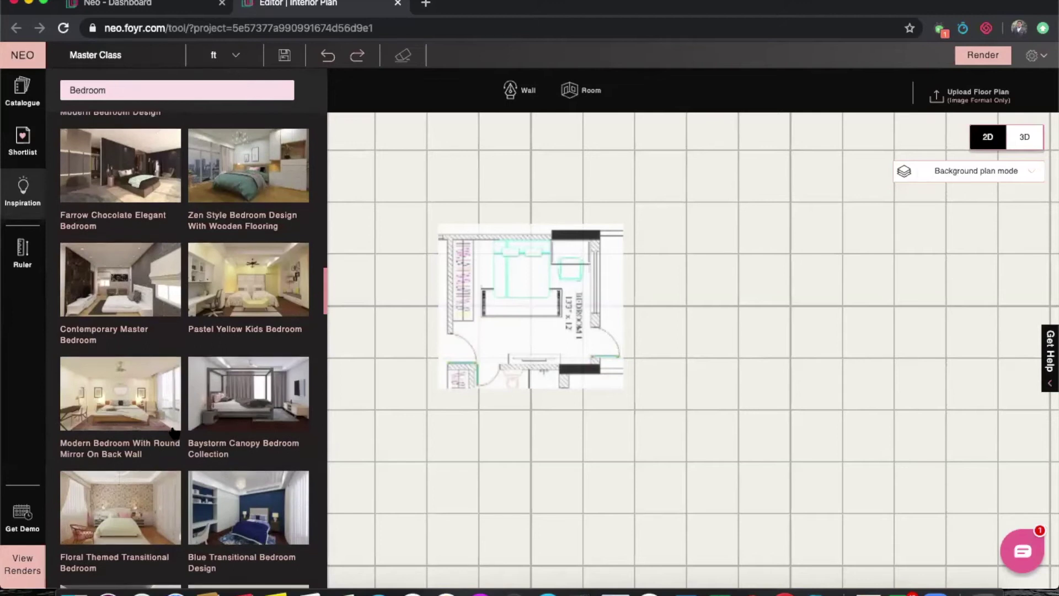
scroll(182, 394, "up", 2)
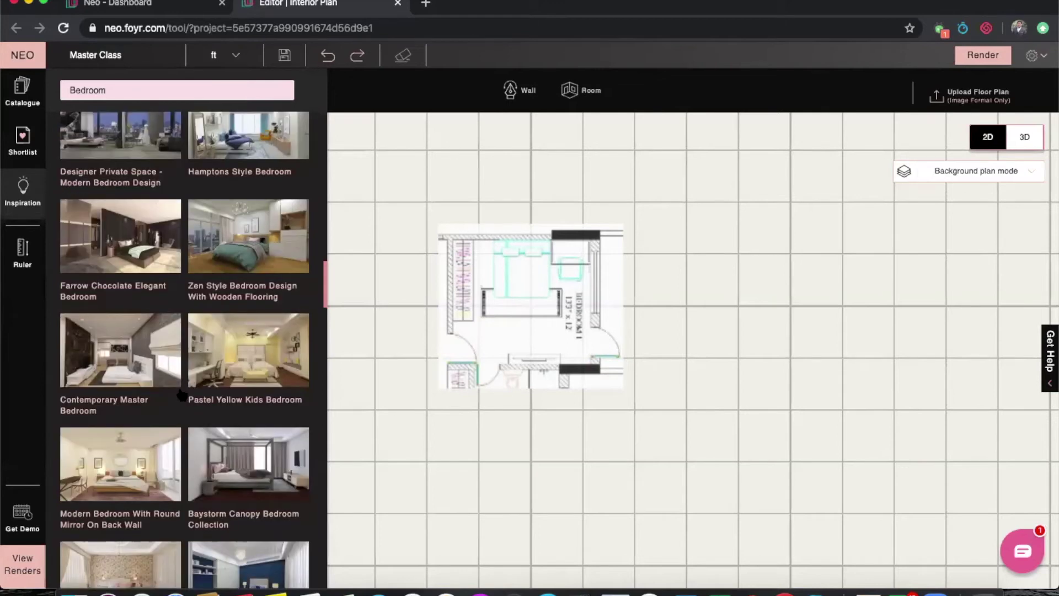
scroll(192, 403, "down", 1)
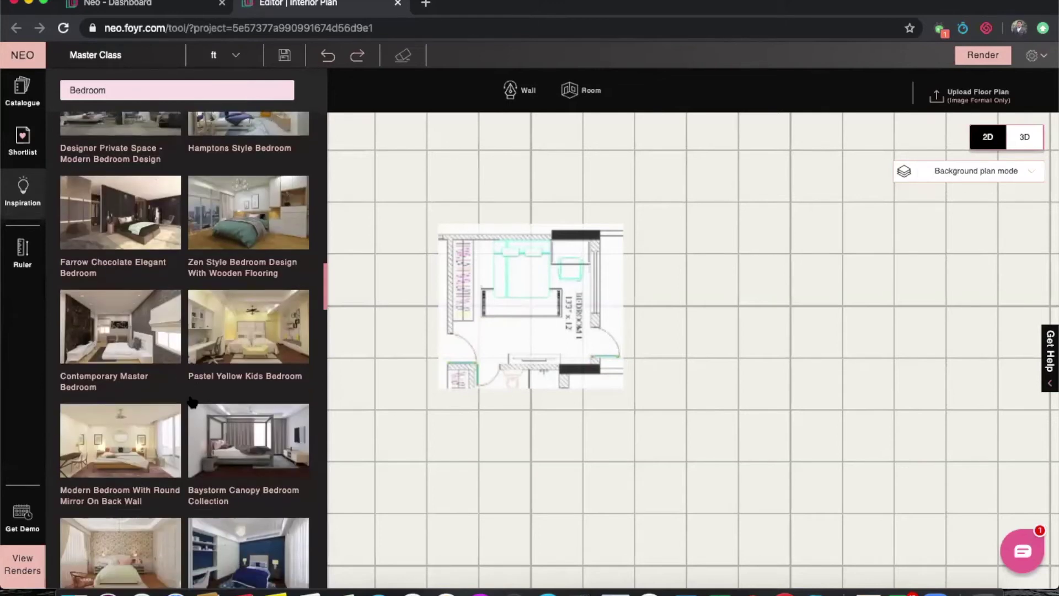
scroll(192, 403, "down", 3)
scroll(226, 442, "down", 1)
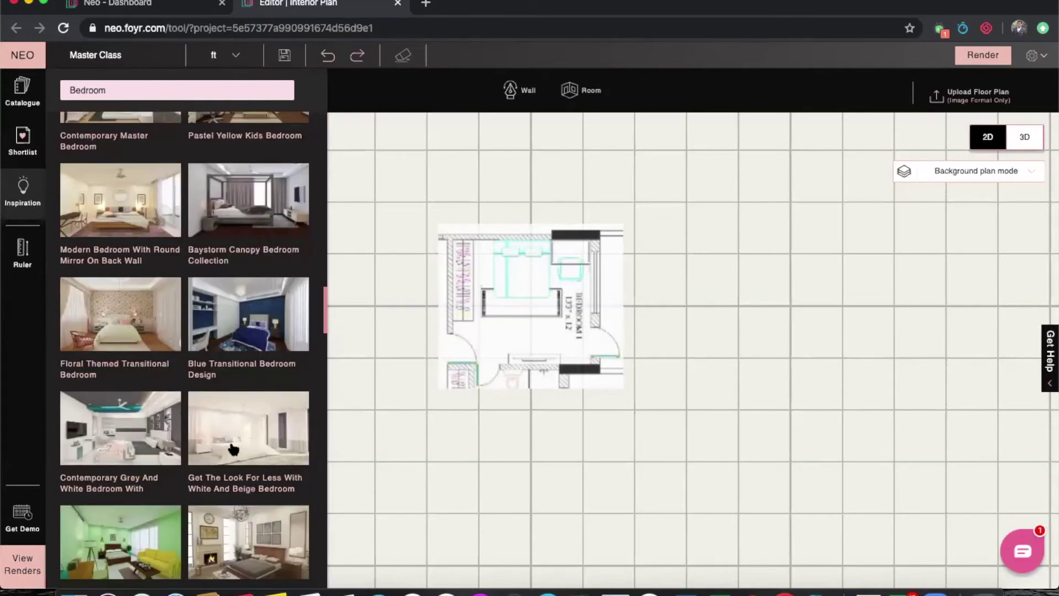
Step: Add all products of the Floral Themed Transitional Bedroom inspiration to the project and view them in the shortlist
left_click(134, 322)
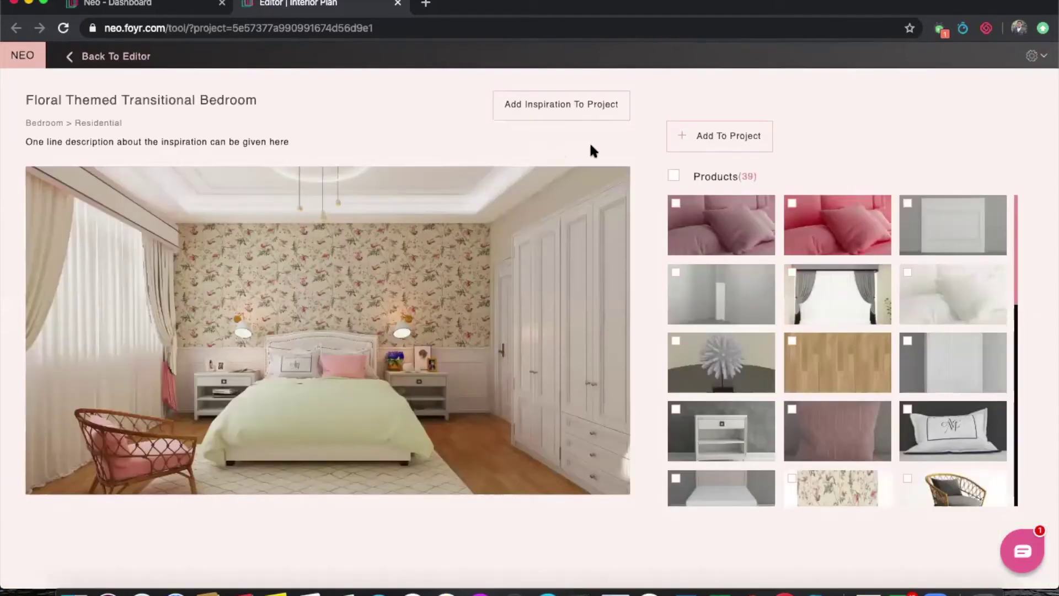
left_click(675, 177)
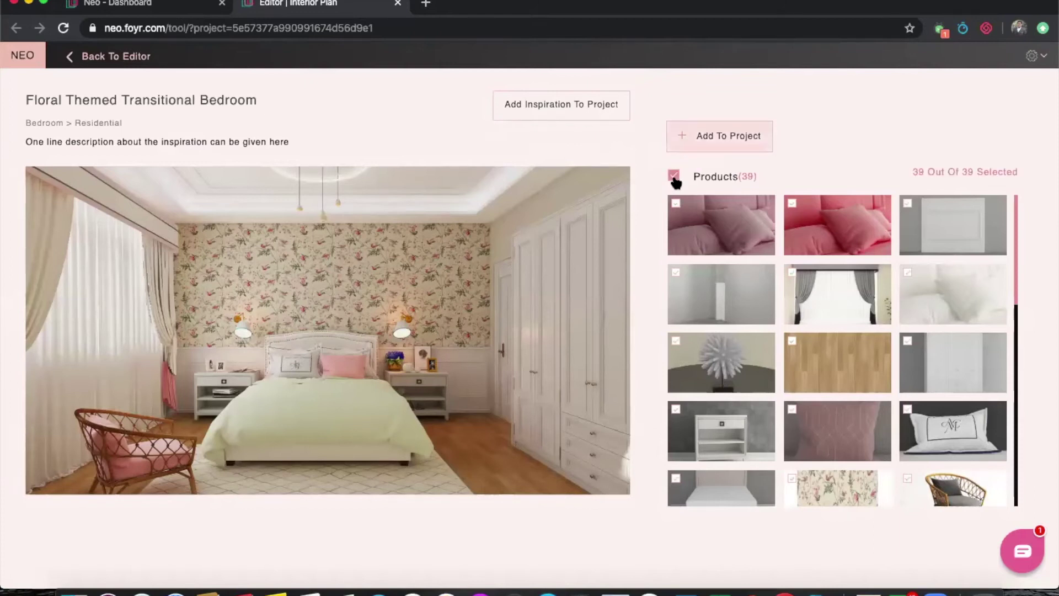
left_click(700, 141)
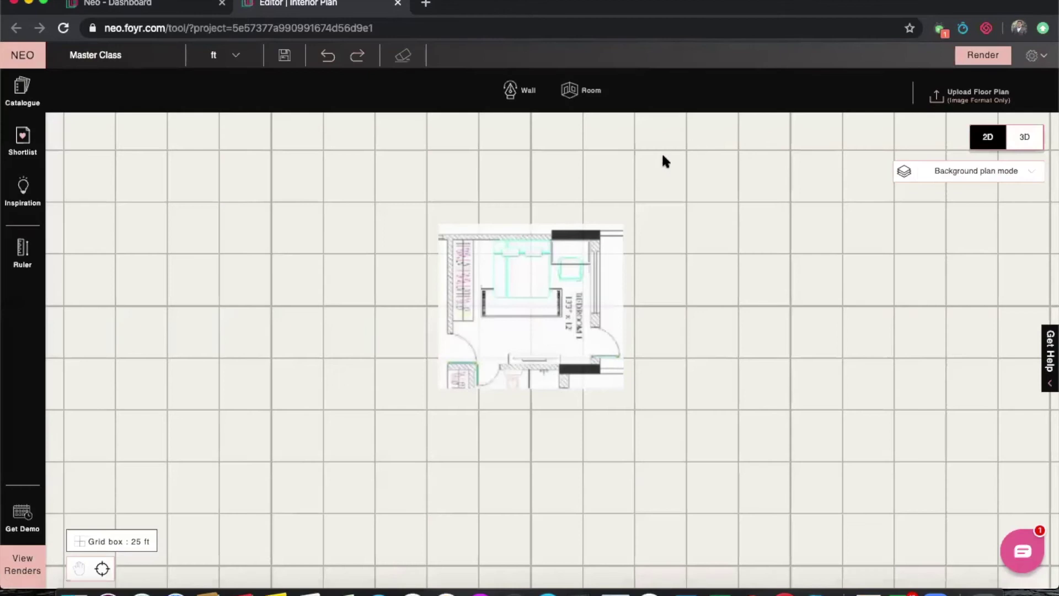
left_click(33, 141)
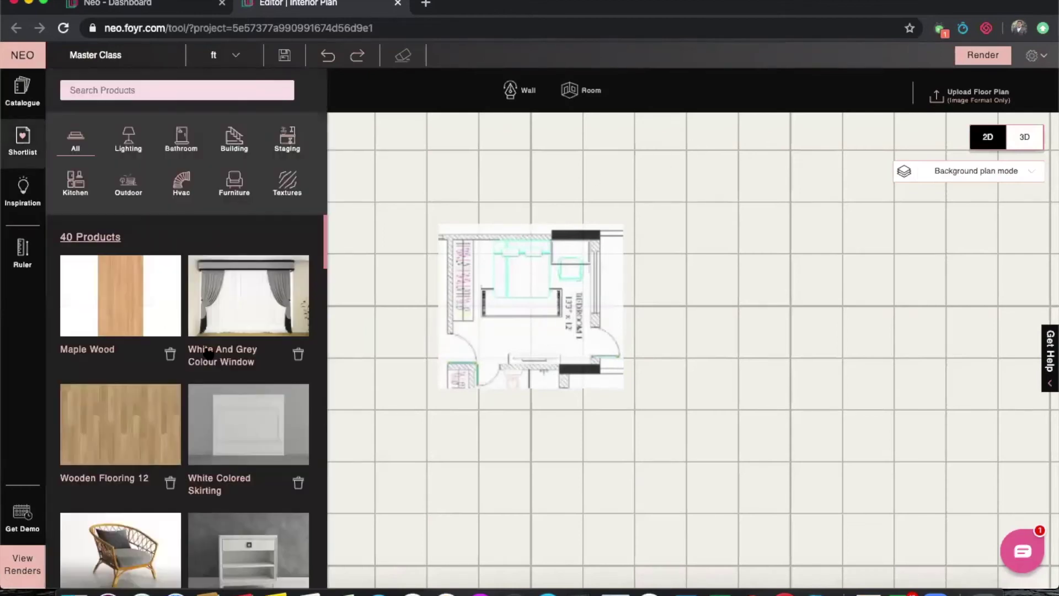
Step: Search inspirations for "Bedroom", try to place the whole Floral Themed Transitional Bedroom inspiration on the plan, and accept the switch to Floor plan mode
left_click(23, 199)
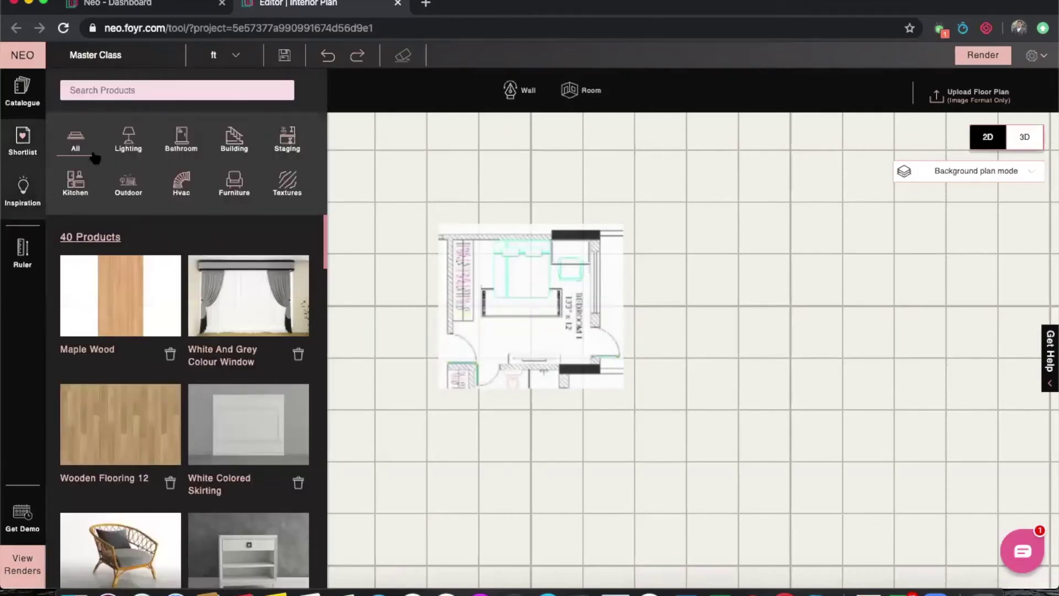
left_click(134, 90)
type("Bedroom")
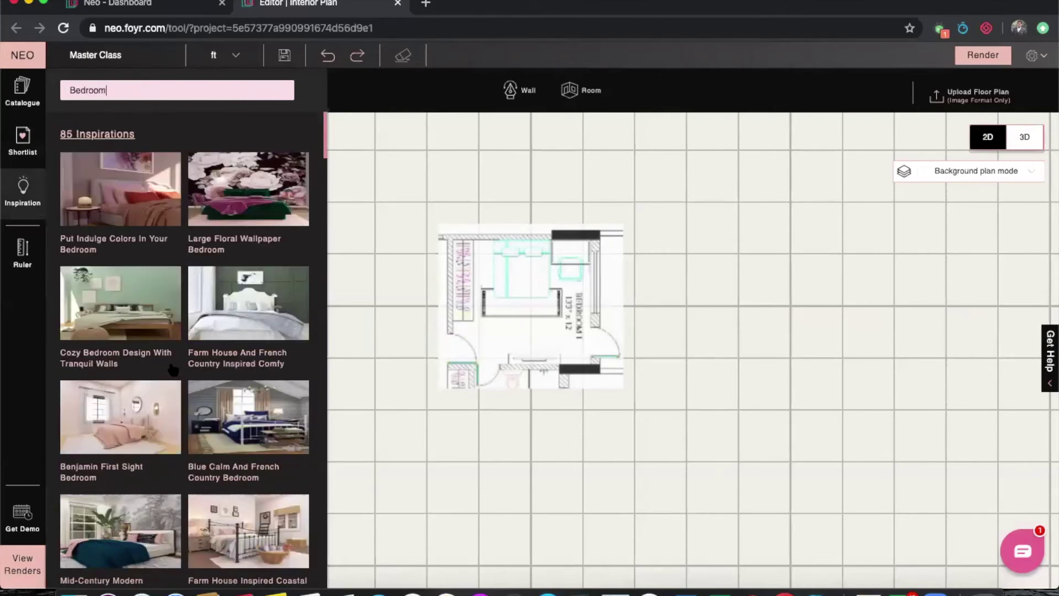
scroll(169, 368, "down", 8)
scroll(157, 427, "down", 20)
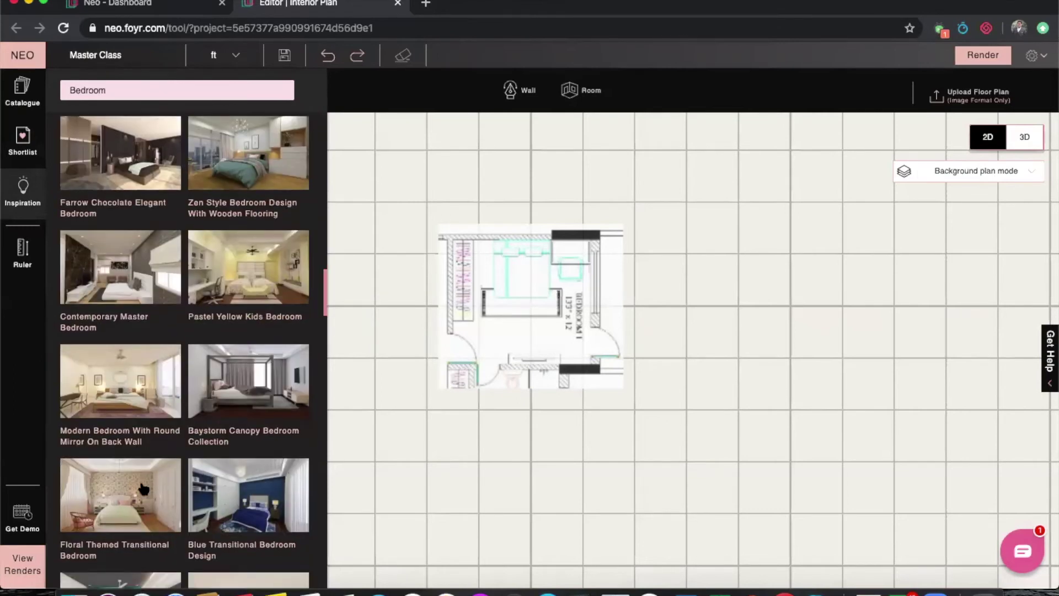
left_click(141, 478)
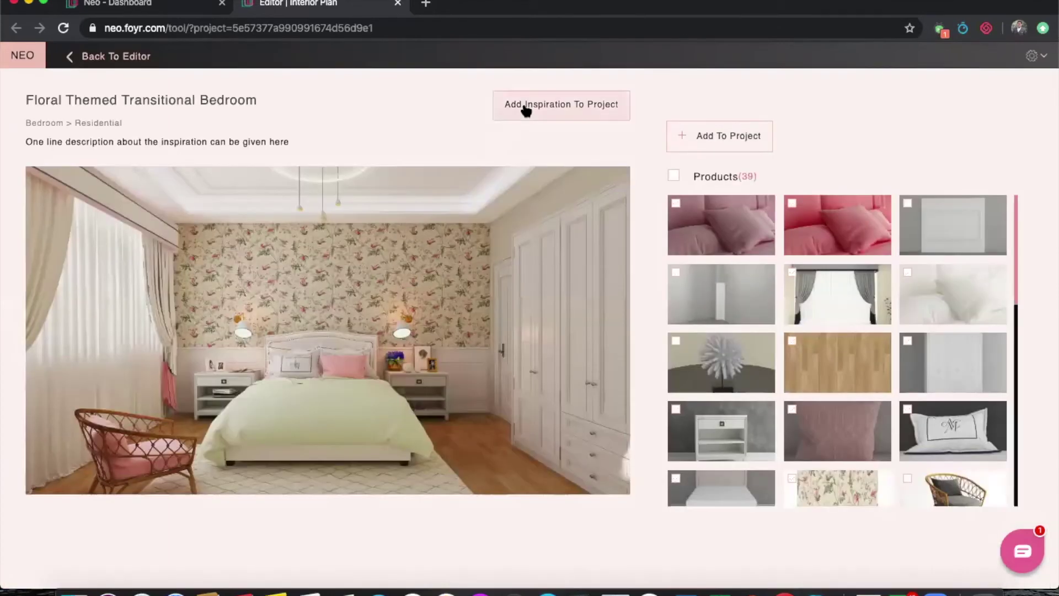
left_click(526, 109)
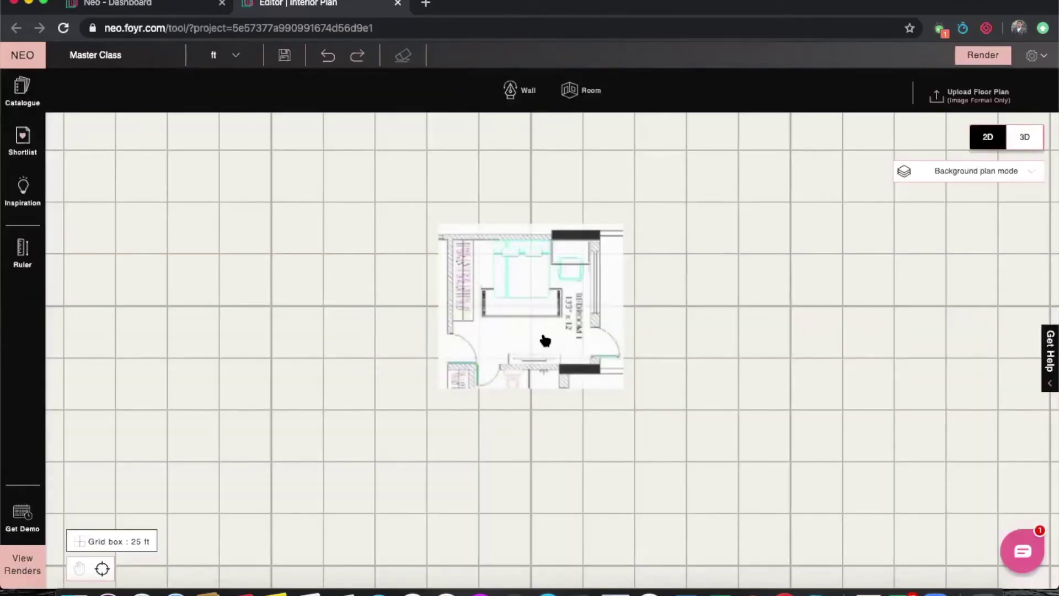
left_click(542, 340)
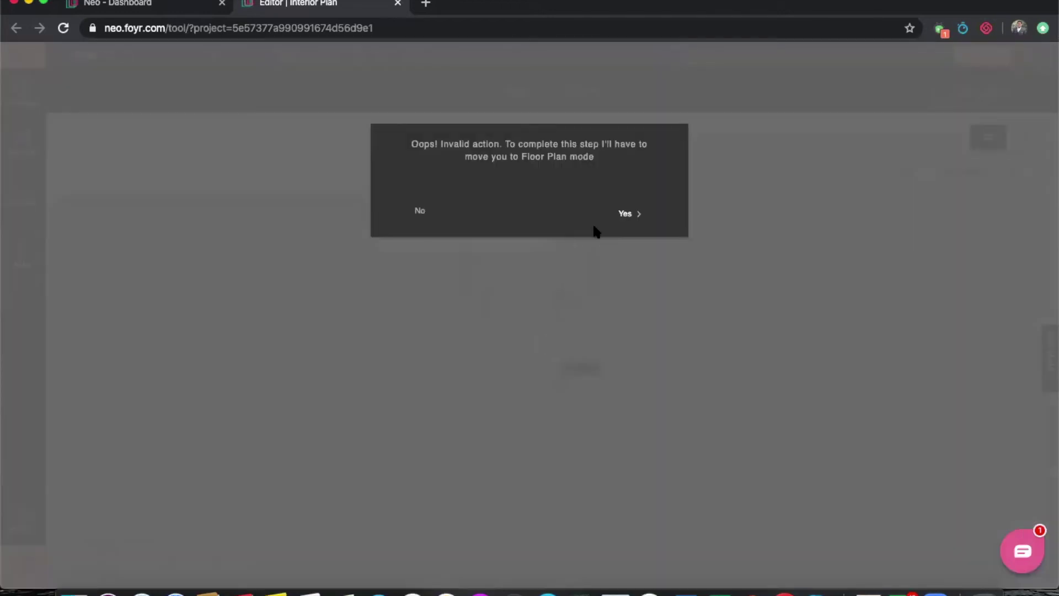
left_click(625, 215)
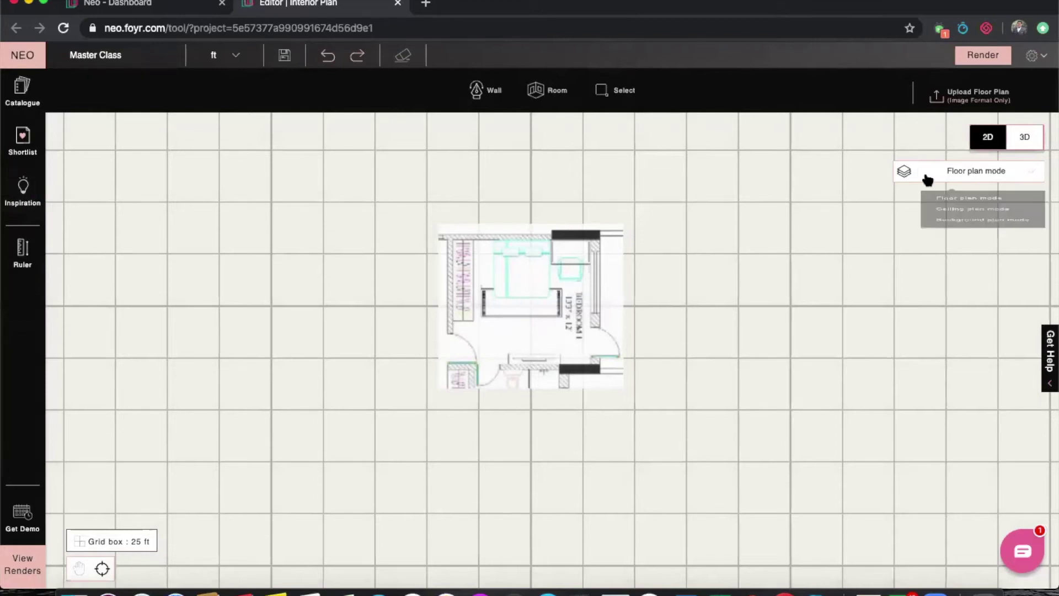
Step: Search the inspirations for "Bedroom", add the complete Floral Themed Transitional Bedroom inspiration to the project, and place its room over the Bedroom 1 plan
left_click(22, 191)
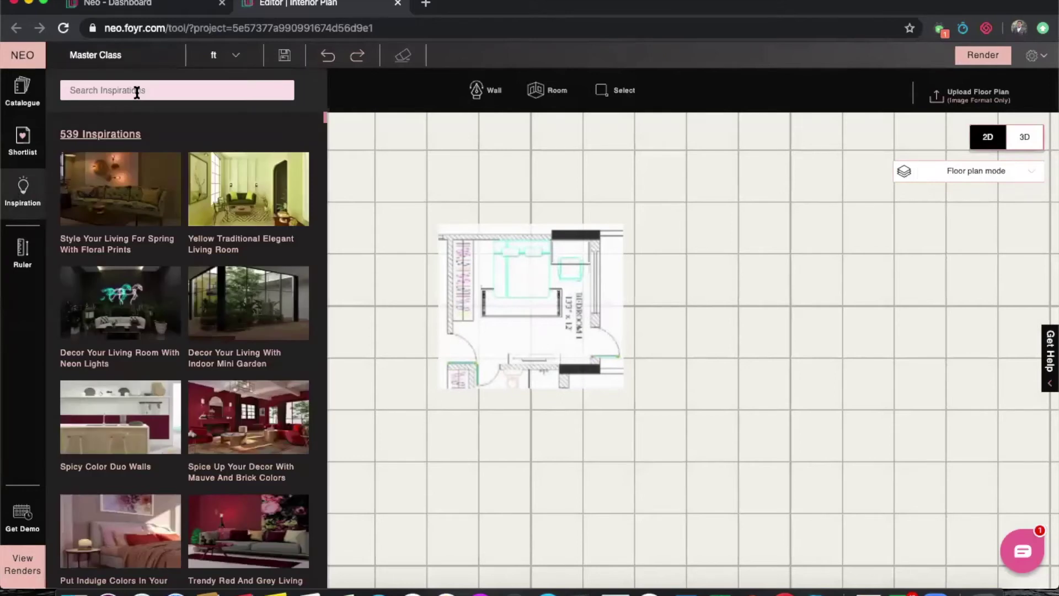
type("Bedroom")
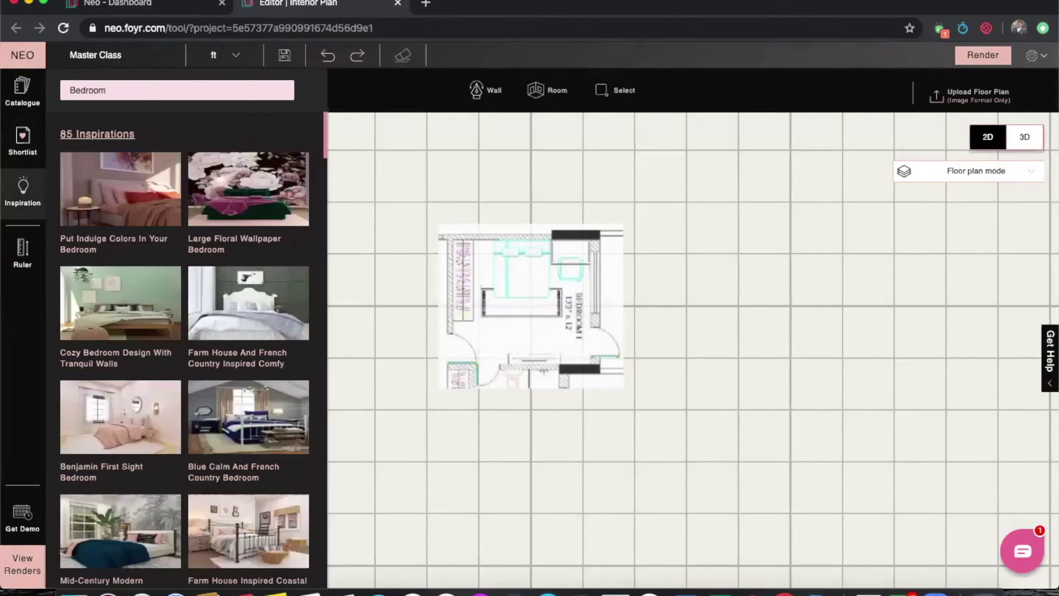
scroll(152, 320, "down", 10)
scroll(173, 390, "down", 10)
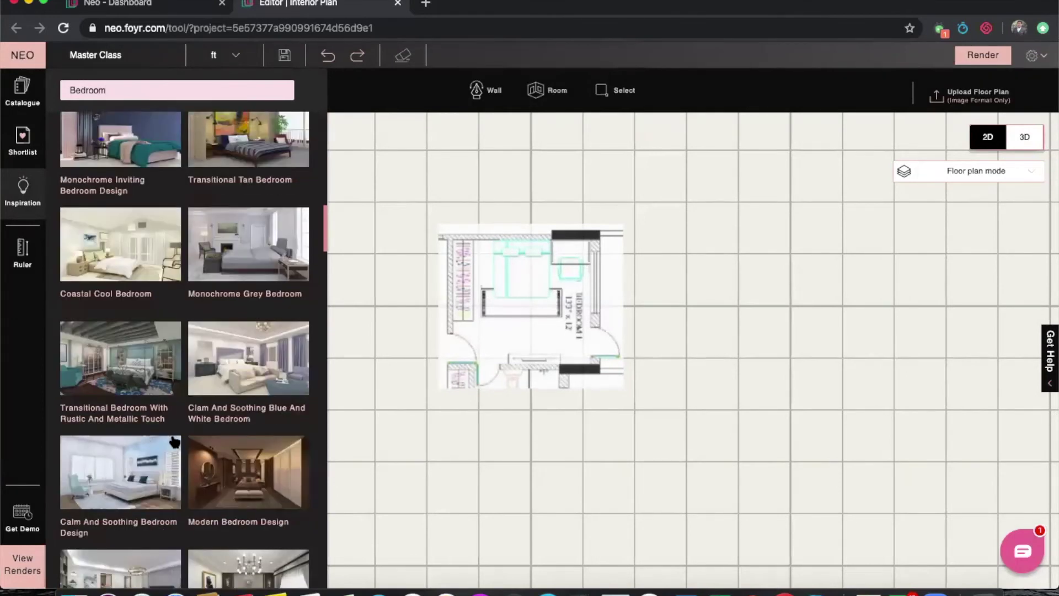
scroll(182, 436, "down", 8)
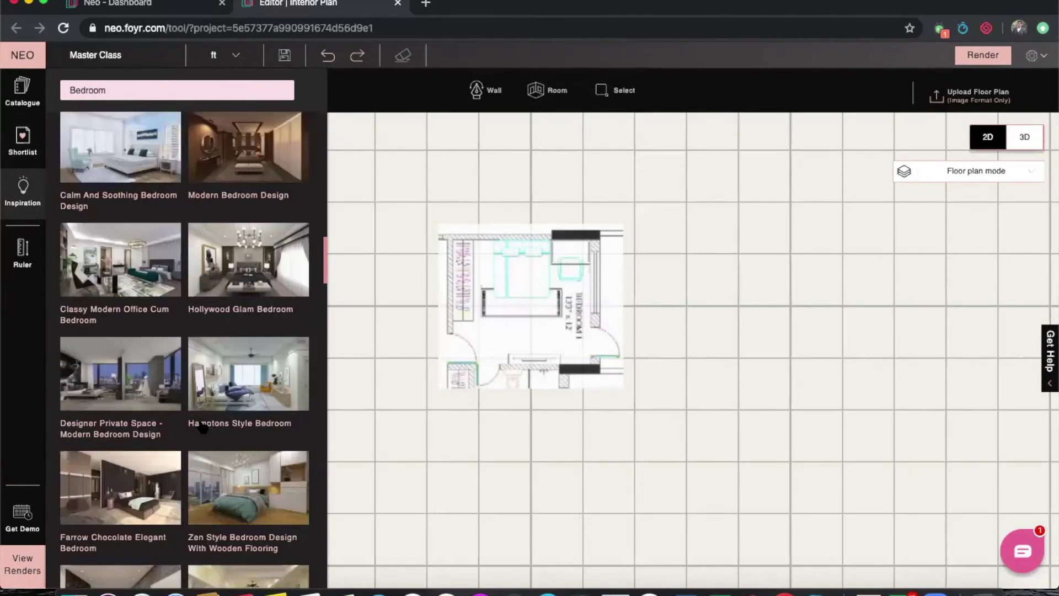
scroll(188, 441, "down", 7)
left_click(148, 460)
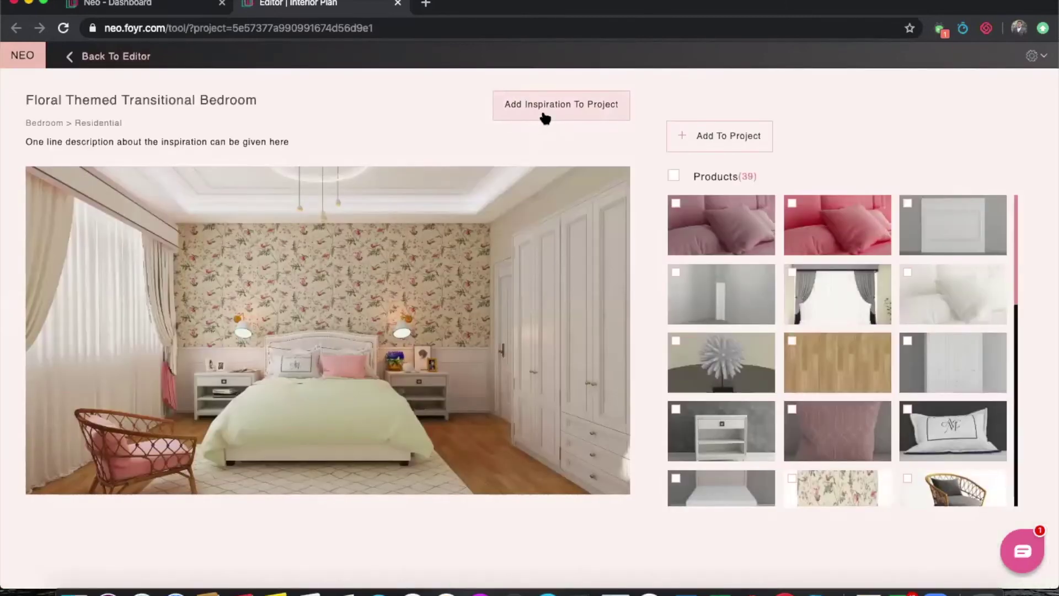
left_click(545, 117)
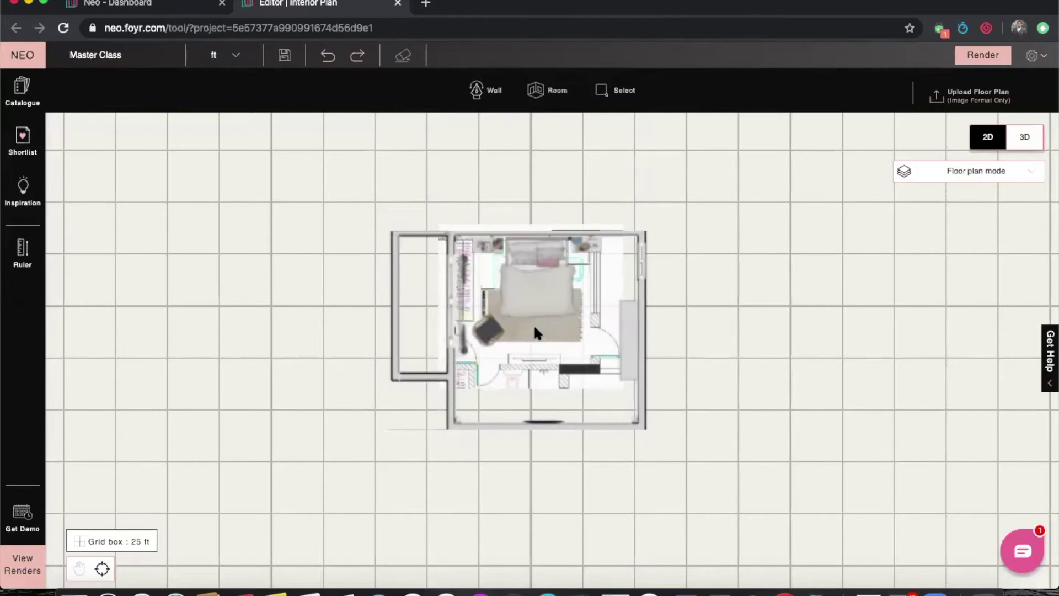
left_click(535, 330)
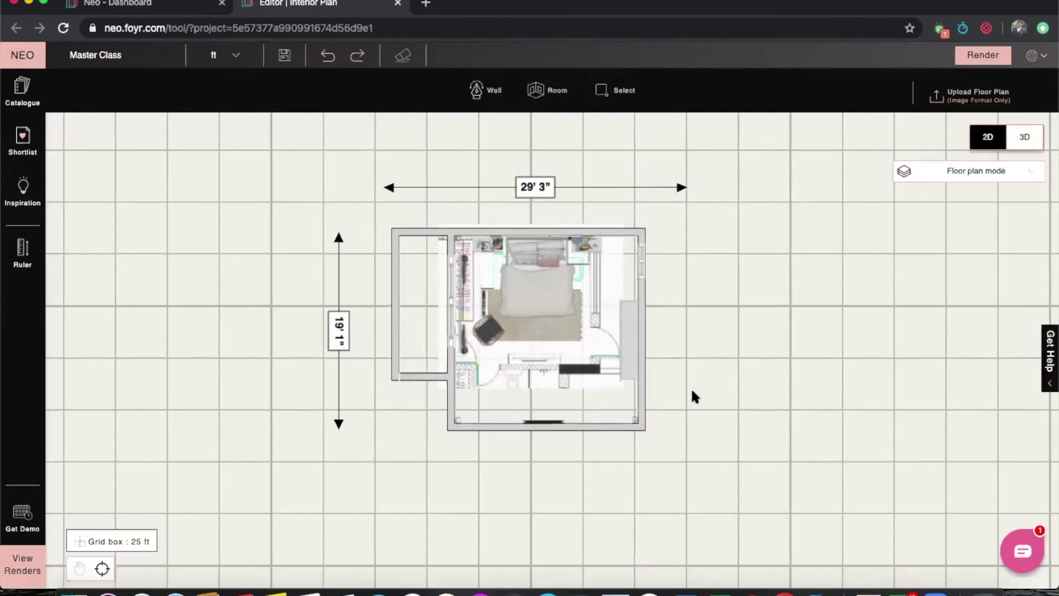
Step: Delete the three outer walls of the narrow side space attached to the left of the bedroom
scroll(693, 386, "up", 2)
scroll(593, 355, "up", 2)
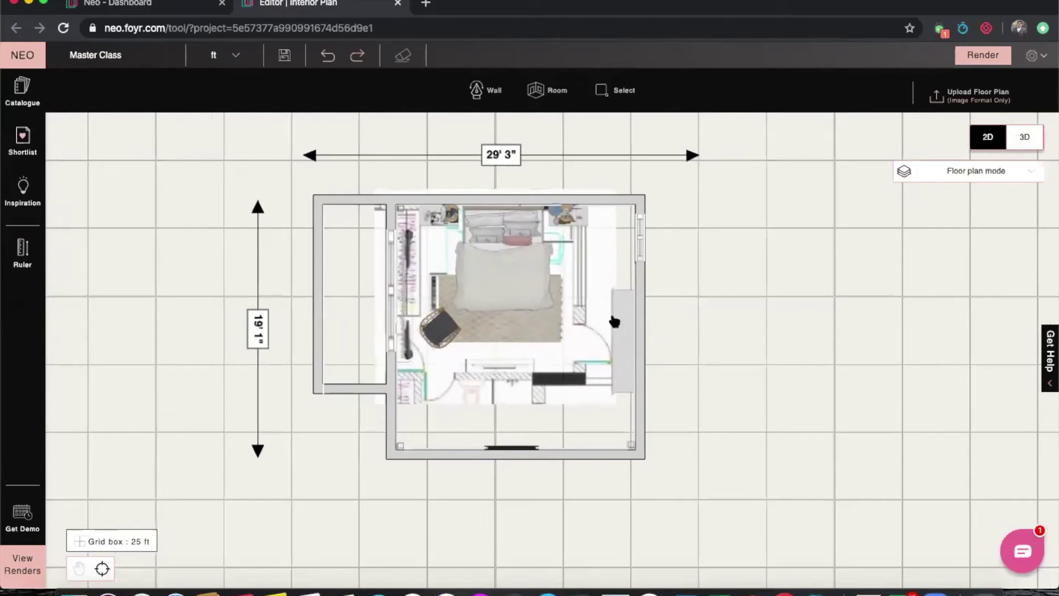
left_click(319, 315)
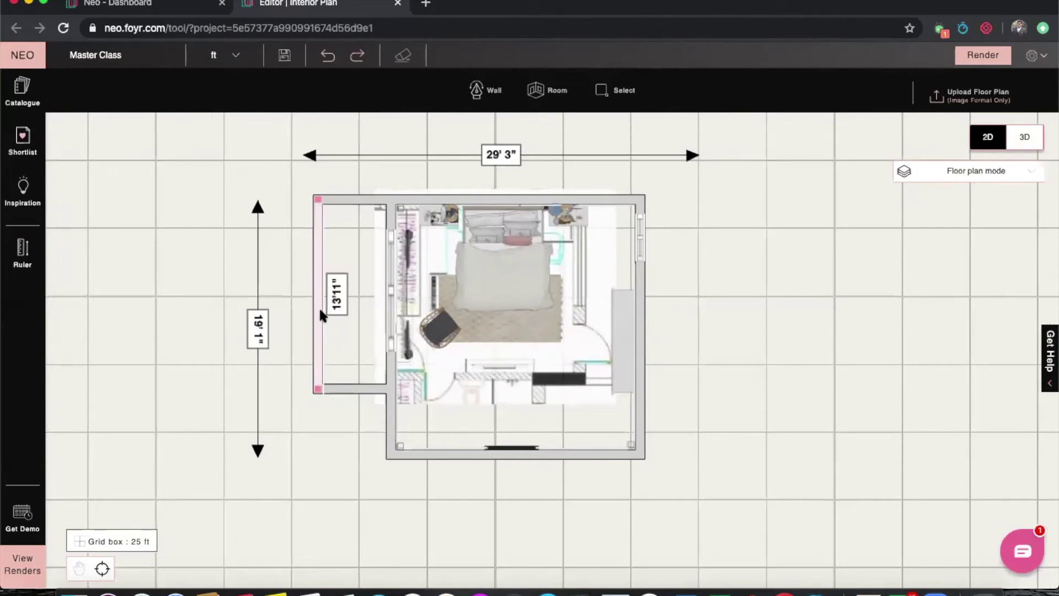
left_click(521, 97)
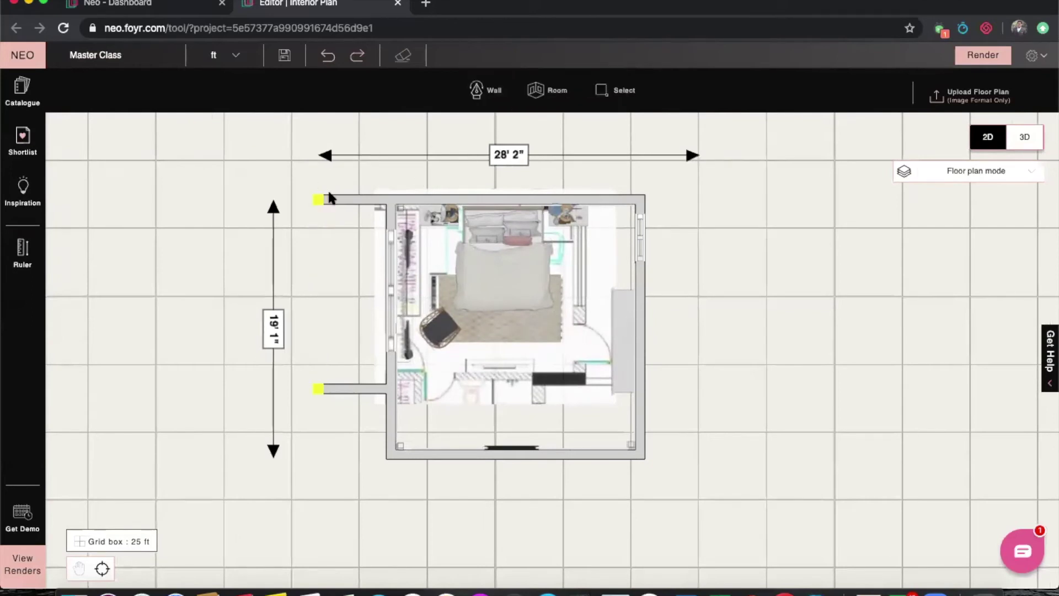
left_click(337, 200)
left_click(507, 90)
left_click(349, 389)
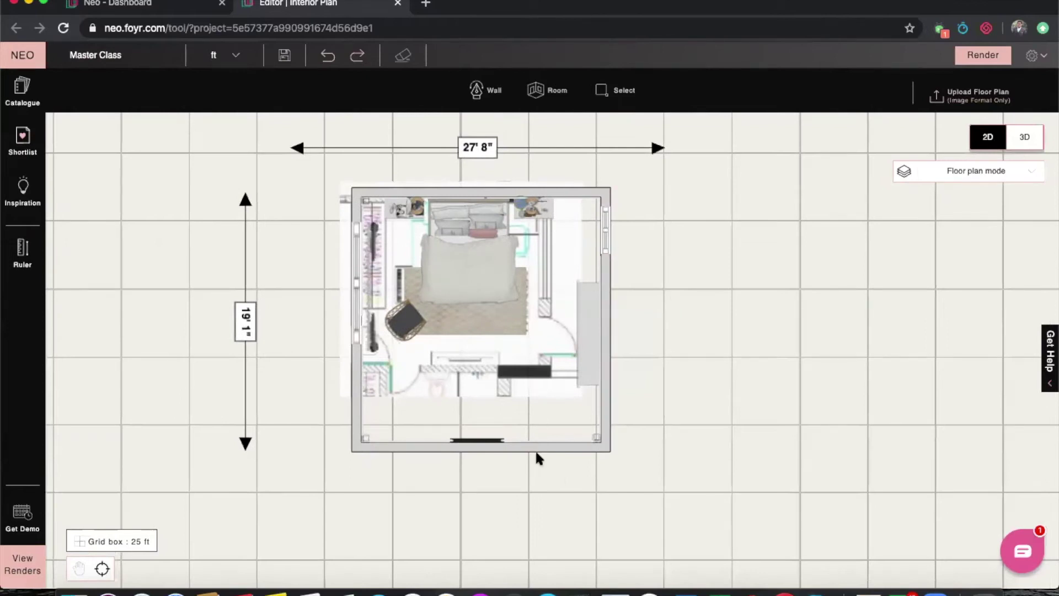
Step: Swap the openings: move the wide window to the bedroom's right wall and the door to the left wall at the plan's entrance
left_click(583, 334)
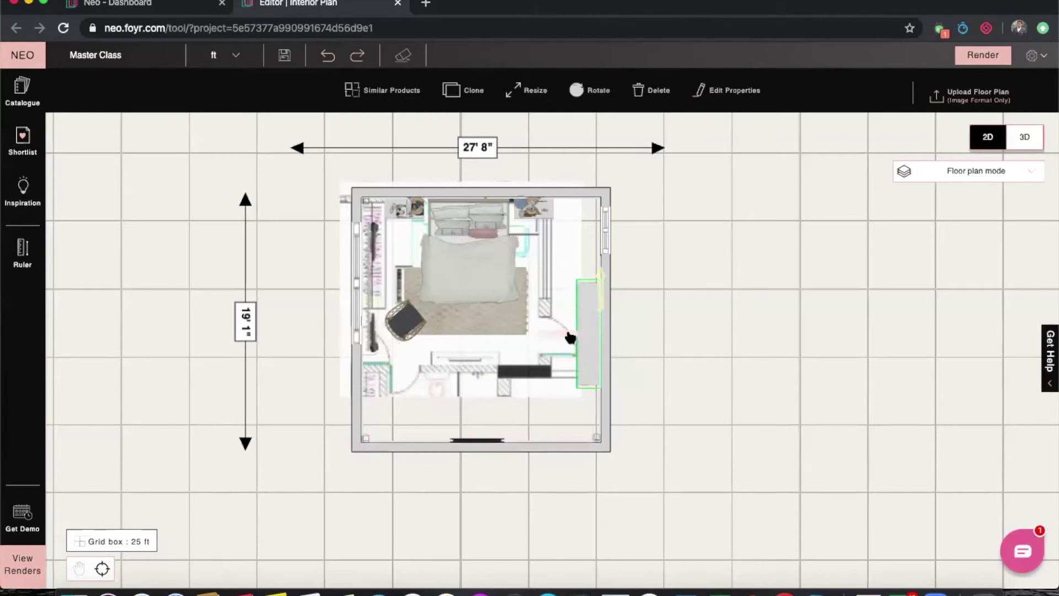
left_click(698, 237)
left_click(606, 237)
left_click(356, 280)
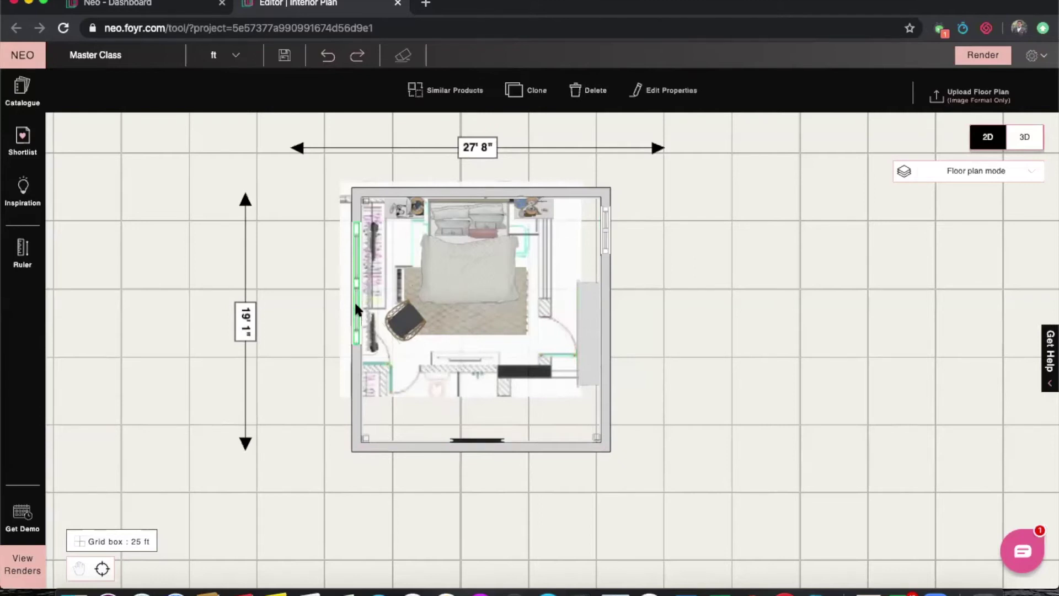
left_click_drag(354, 293, 612, 288)
left_click(606, 238)
left_click_drag(607, 232, 362, 331)
Step: Set the width of the Rustic Blue Paneled Door on the left wall to 3'0"
left_click(359, 336)
left_click(647, 98)
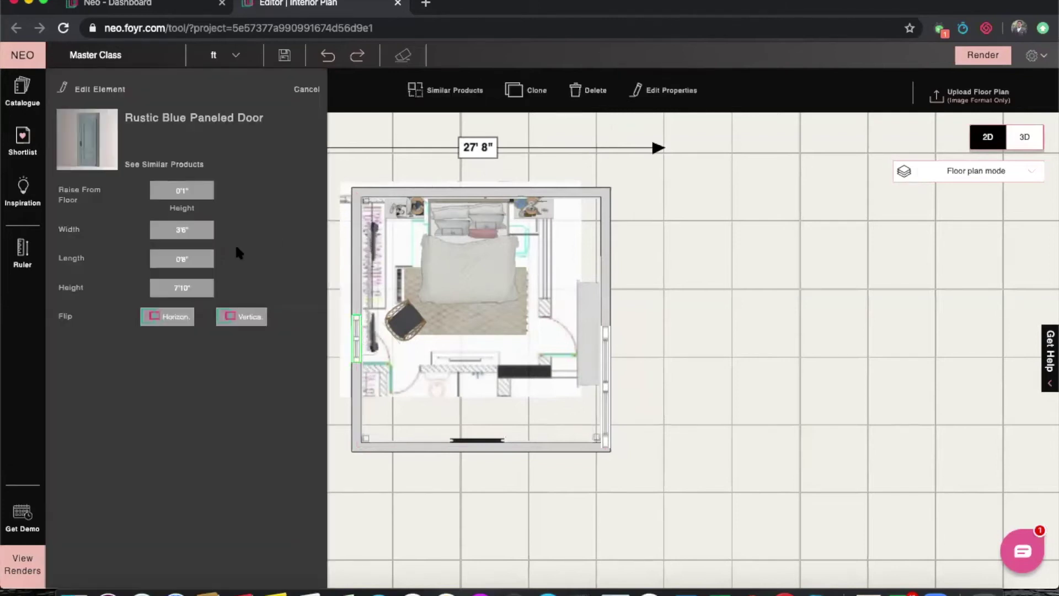
left_click(174, 230)
type("3'0")
left_click(740, 289)
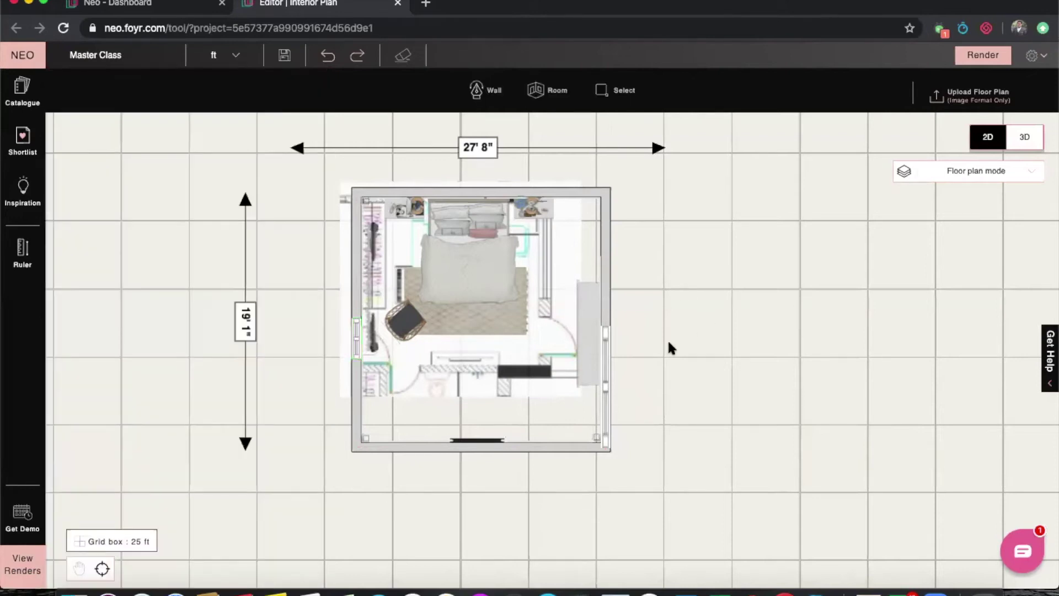
Step: Move the Charcoal Gray Frame Window to the upper part of the right wall beside the bed and set its width to 6'6"
left_click_drag(607, 364, 605, 227)
left_click(605, 227)
left_click(667, 89)
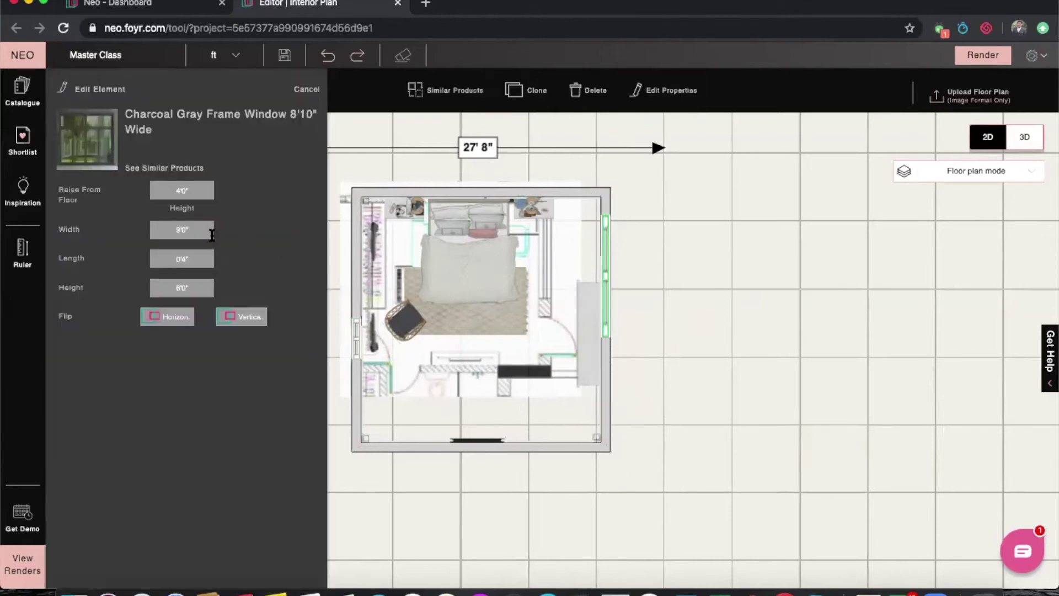
left_click(212, 228)
key("BackSpace")
key("BackSpace")
type("4")
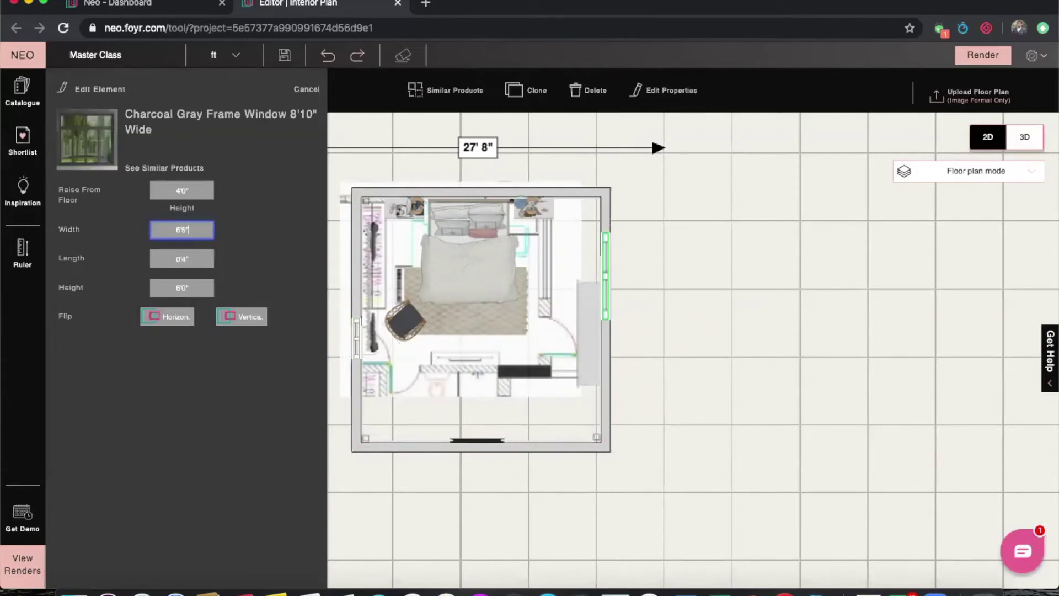
left_click(633, 272)
left_click_drag(607, 269, 604, 249)
left_click(588, 313)
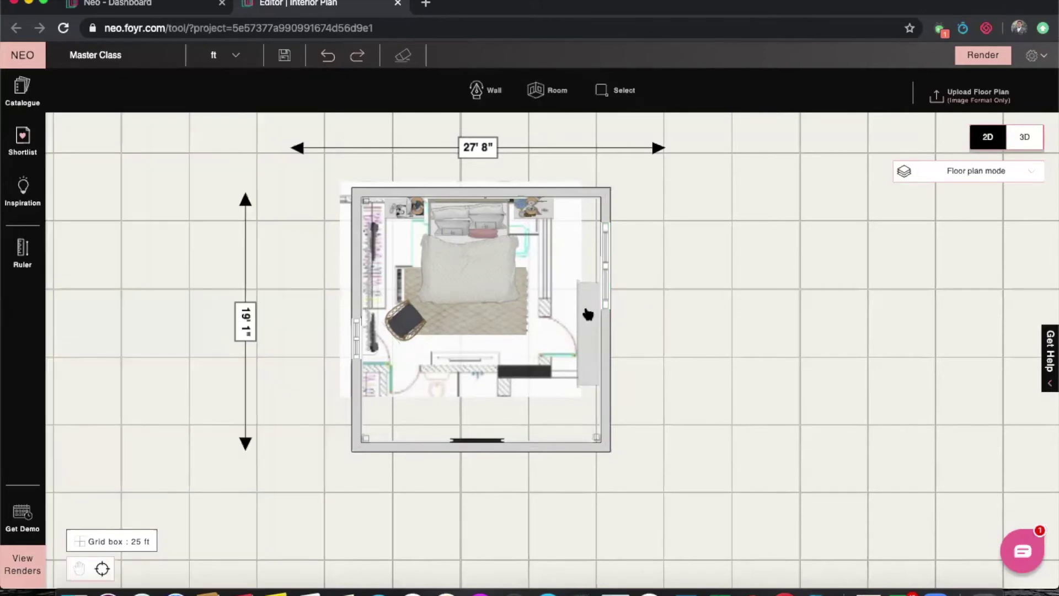
Step: Move the curtain from the left side of the room to the right wall, and the wardrobe from the right side to the left
left_click(588, 314)
left_click_drag(582, 359, 552, 375)
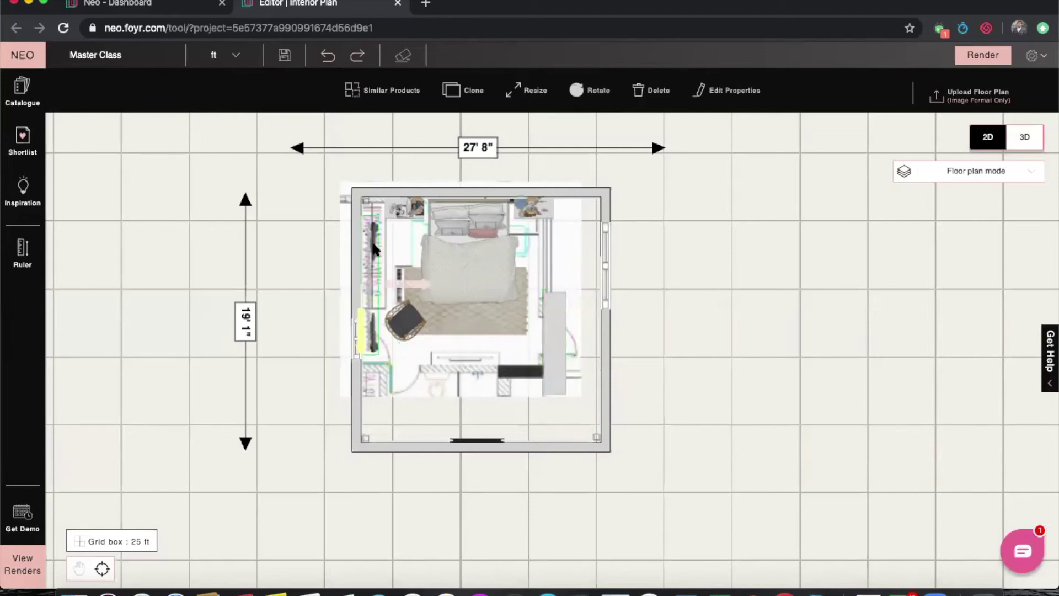
left_click_drag(373, 254, 581, 274)
left_click(548, 354)
left_click(534, 348)
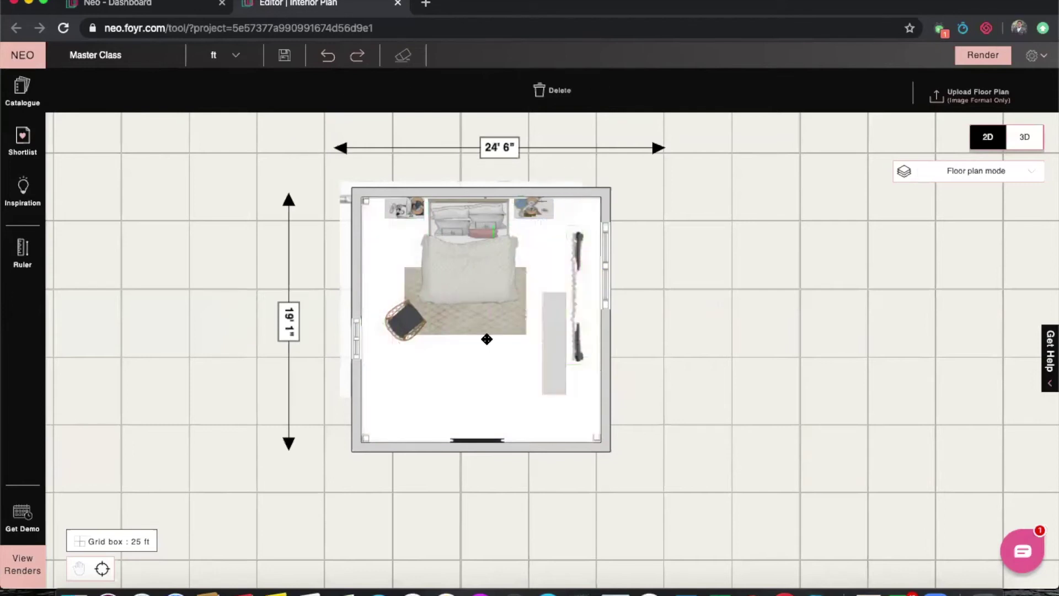
left_click_drag(550, 352, 363, 329)
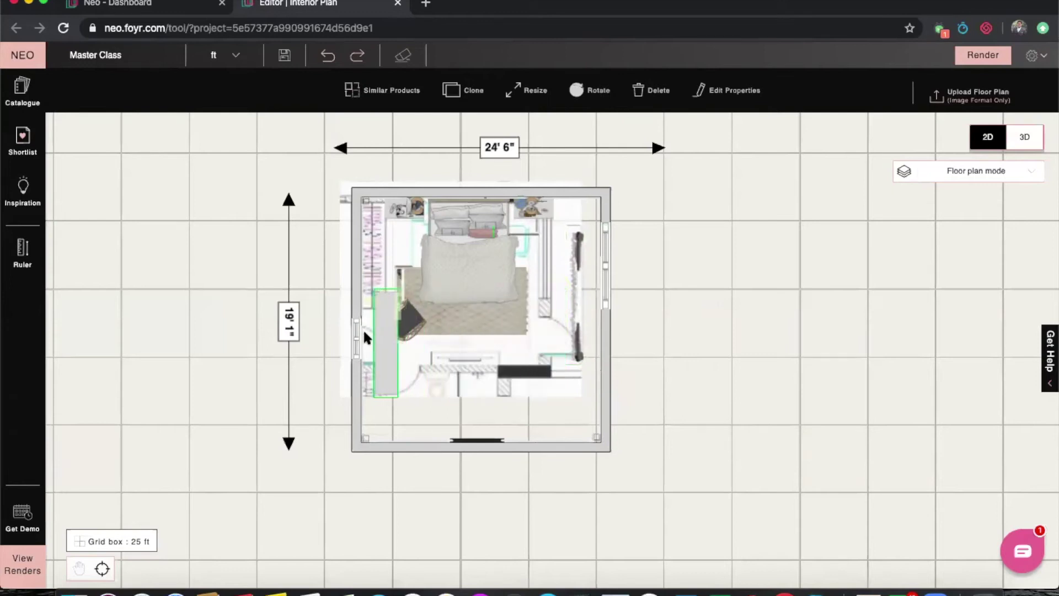
Step: Rotate the wardrobe about 180 degrees and place it against the left wall in the room's upper corner
left_click(588, 91)
left_click_drag(449, 314, 336, 379)
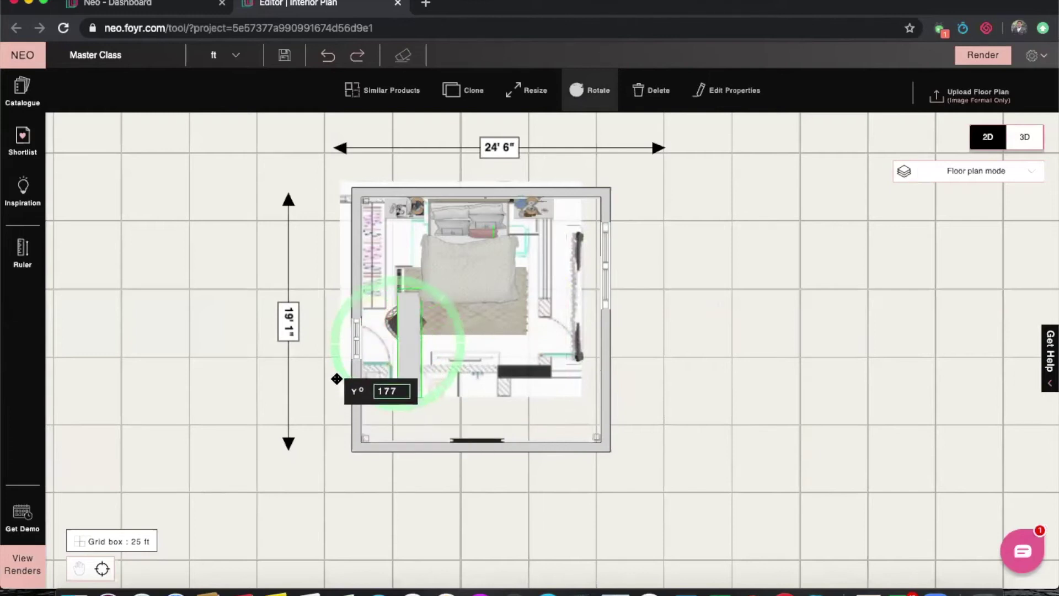
left_click(233, 268)
left_click(412, 360)
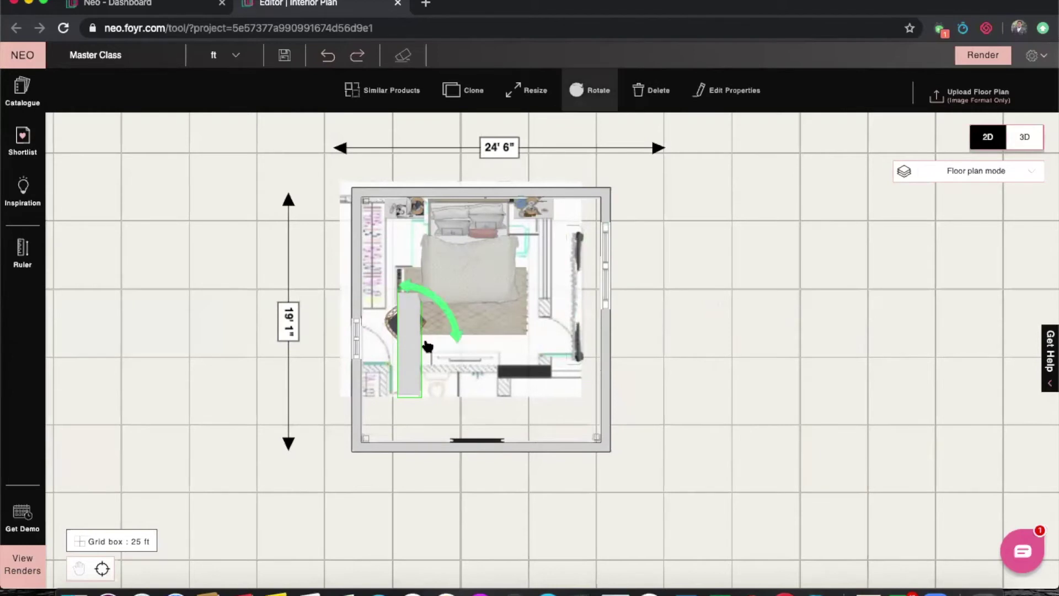
left_click(235, 309)
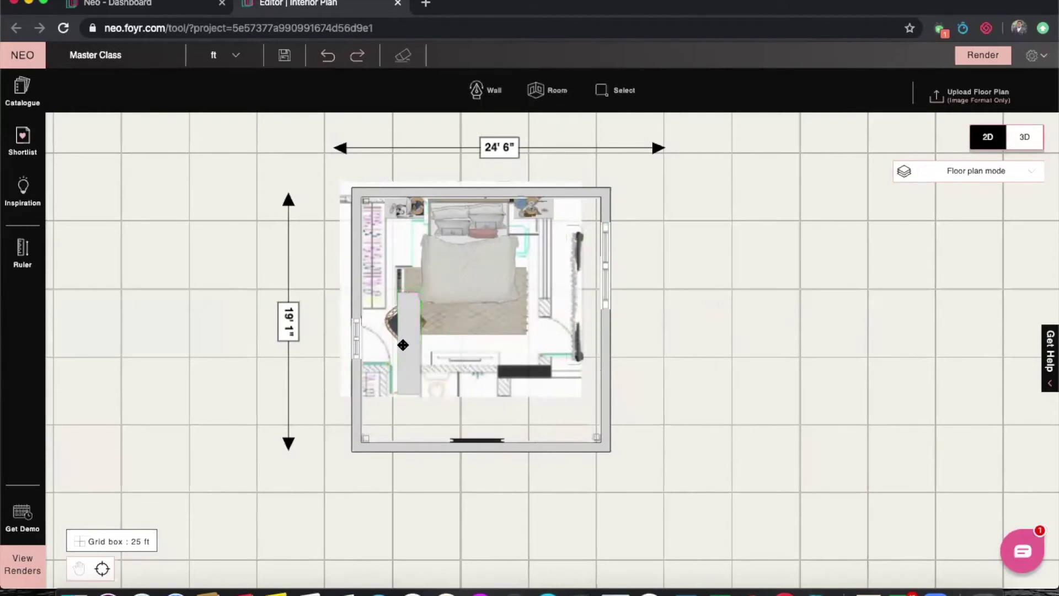
left_click(414, 367)
left_click_drag(414, 367, 372, 271)
Step: Delete the nightstands on both sides of the bed
left_click(549, 211)
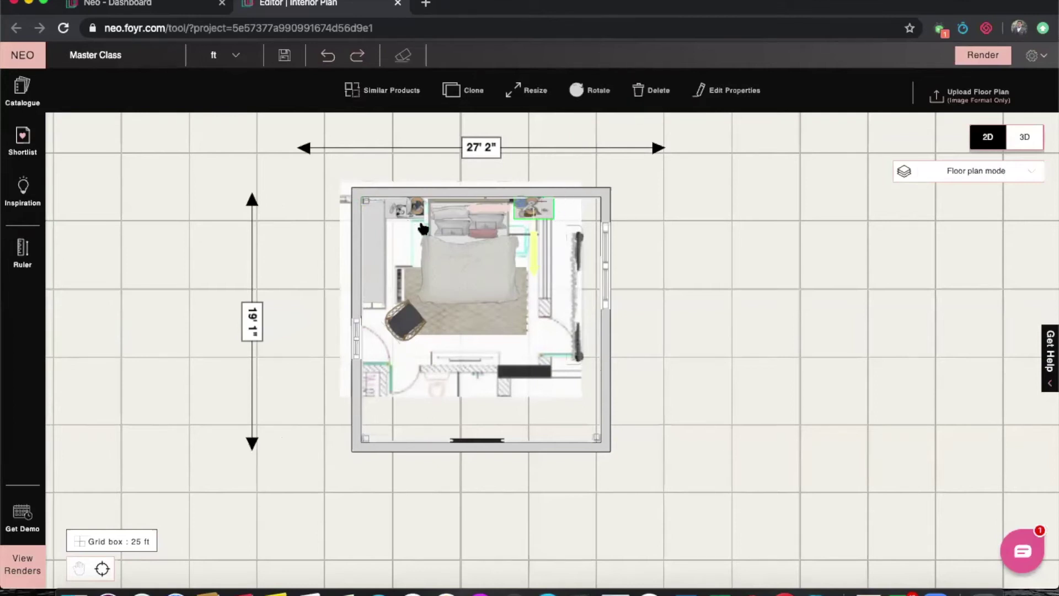
left_click(641, 105)
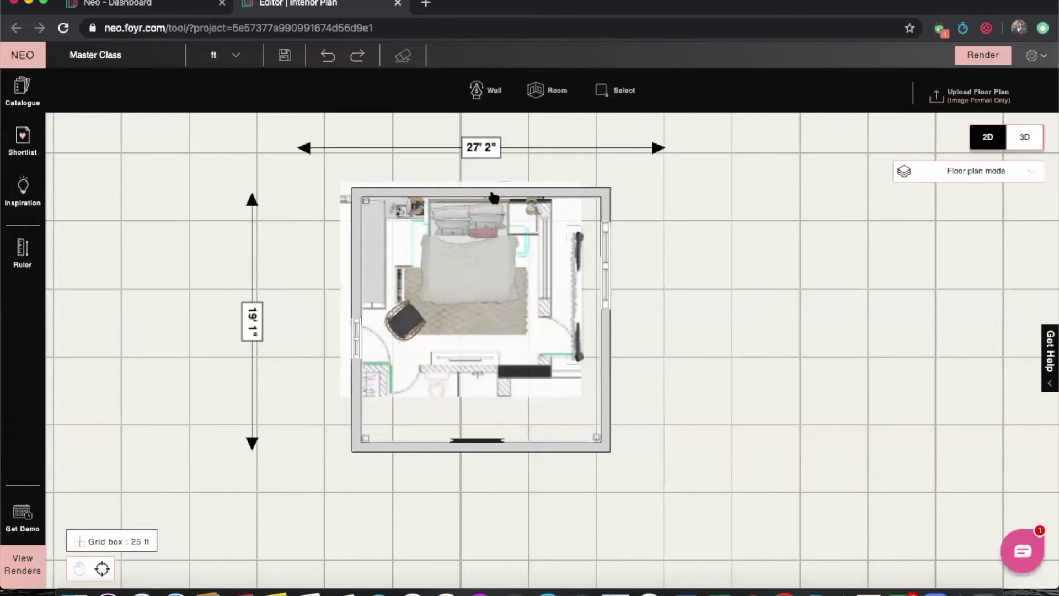
left_click(408, 212)
left_click(638, 97)
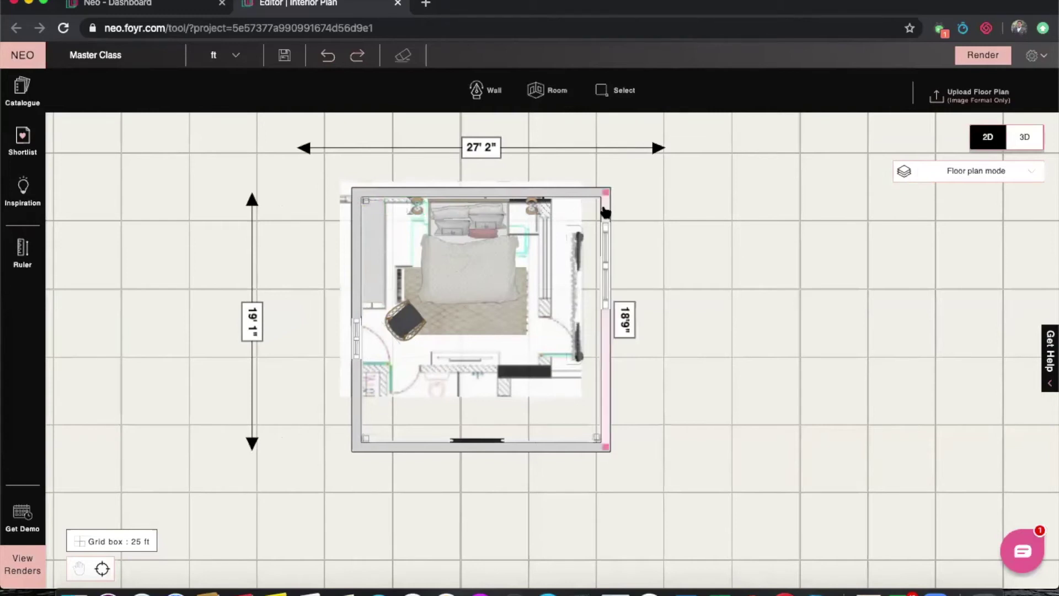
Step: Move the curtain to the window line on the background plan and shorten it to match the drawn window
left_click(577, 241)
left_click_drag(577, 241, 533, 217)
left_click(525, 90)
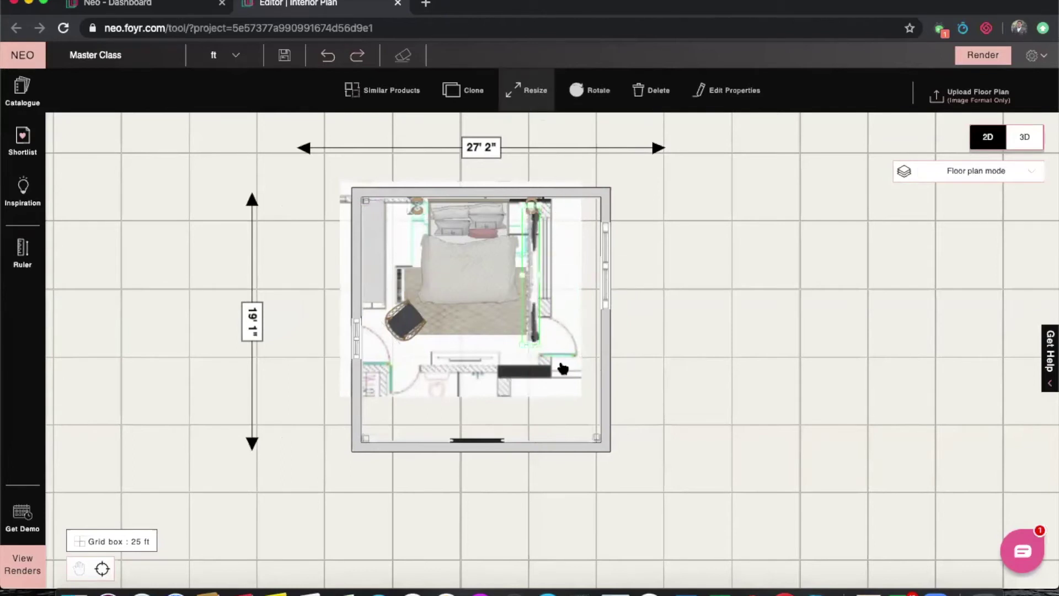
left_click_drag(532, 350, 527, 313)
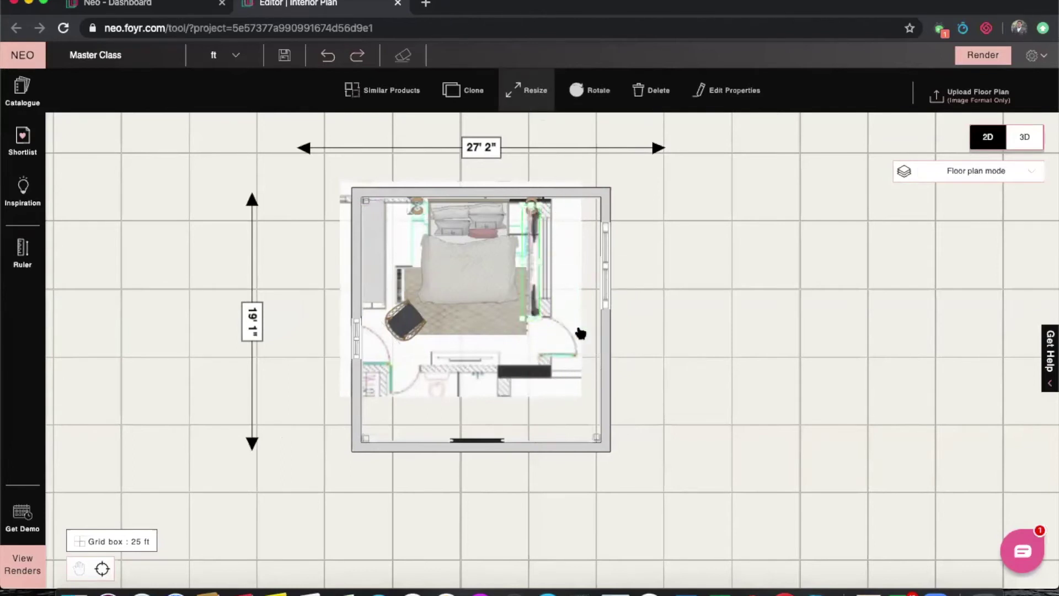
left_click(720, 281)
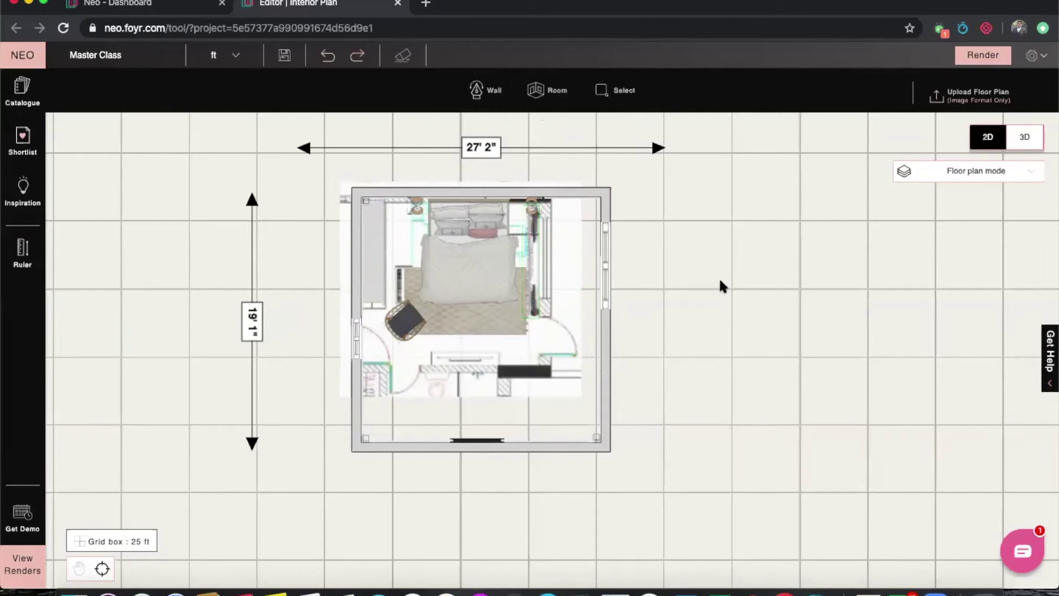
Step: Rotate the curtain about 180 degrees and reposition it along the window line right of the bed
left_click(535, 231)
left_click(589, 90)
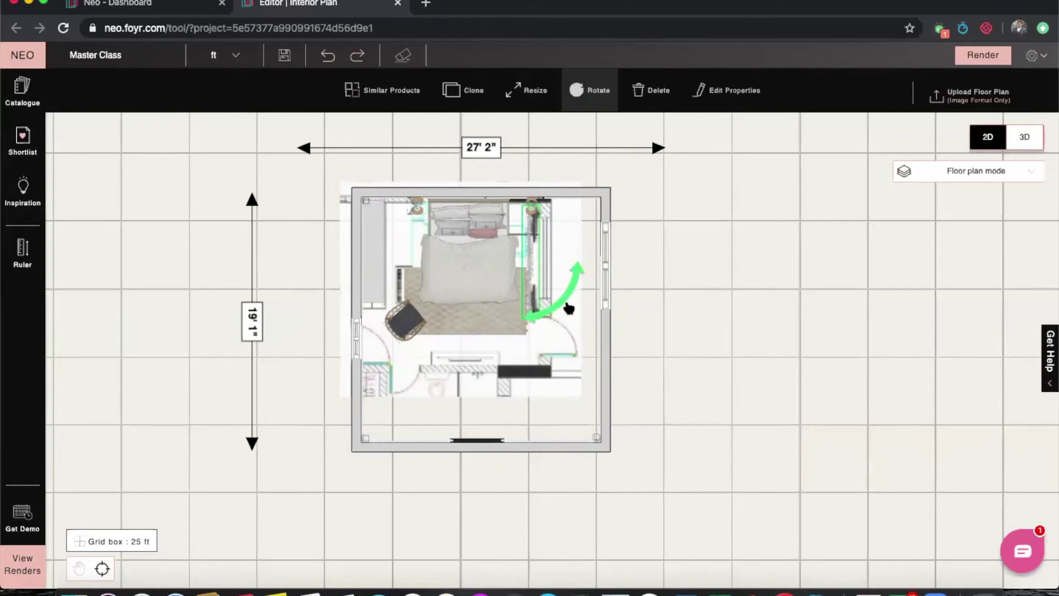
left_click_drag(562, 302, 460, 205)
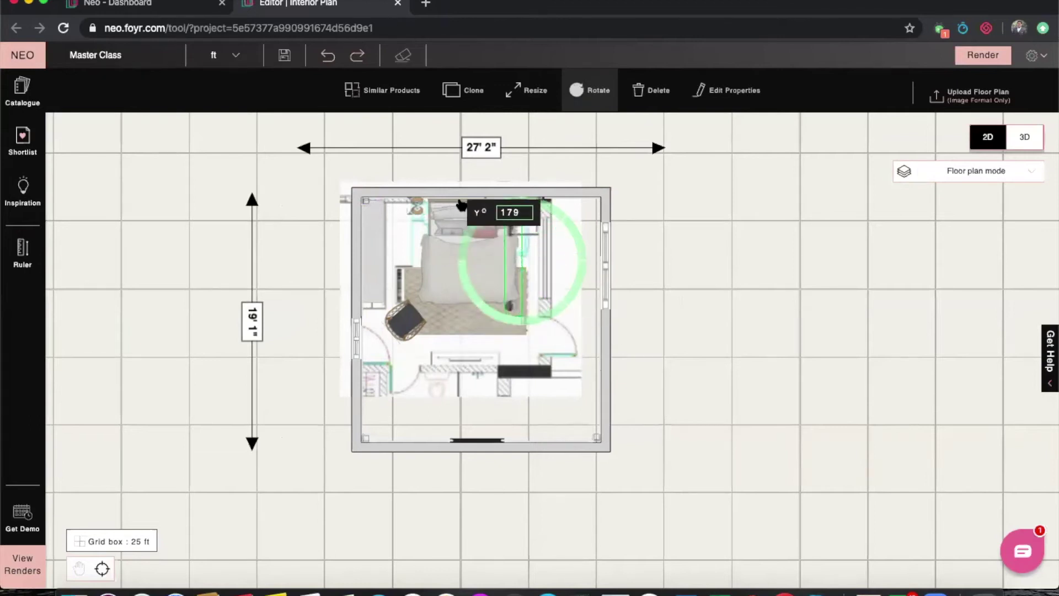
left_click(606, 174)
left_click(546, 283)
left_click_drag(546, 283, 576, 261)
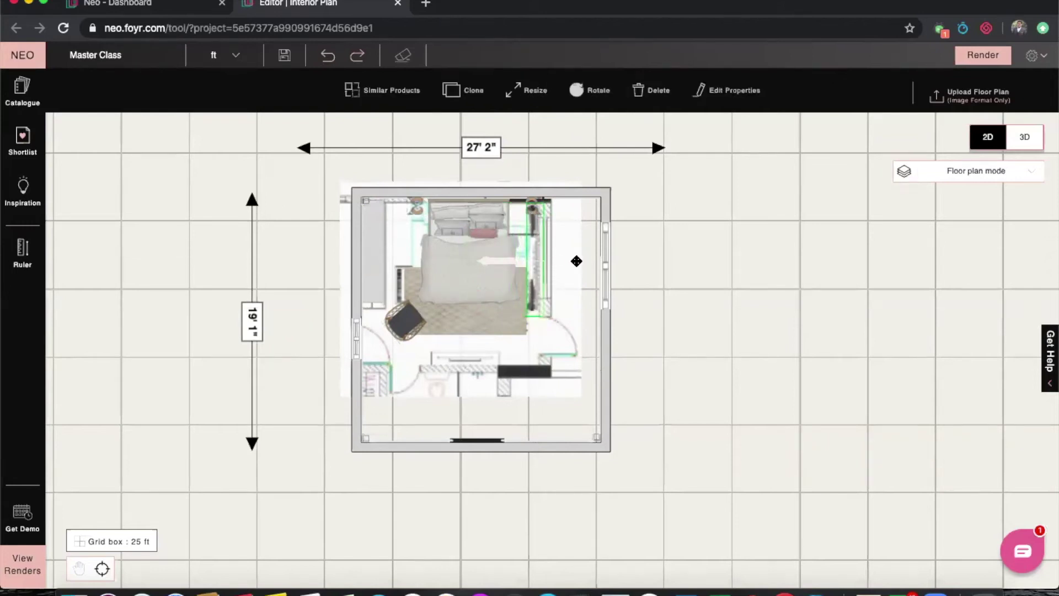
Step: Move the right wall inward to make the room about 14'0" wide, and move the lower wall up toward the background plan
left_click(606, 344)
left_click_drag(603, 355, 546, 352)
left_click(492, 452)
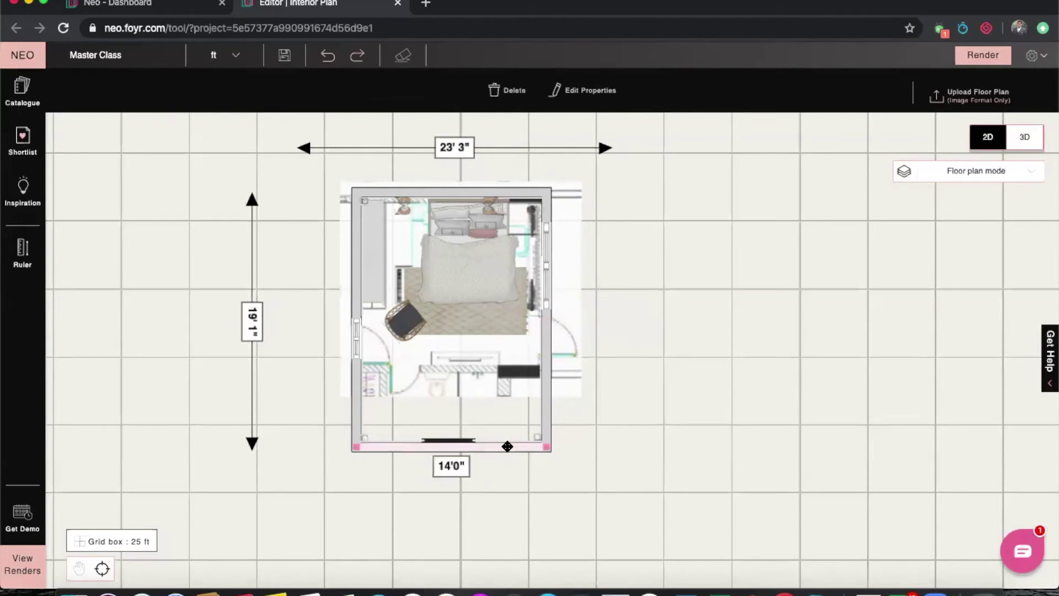
left_click_drag(506, 440, 486, 394)
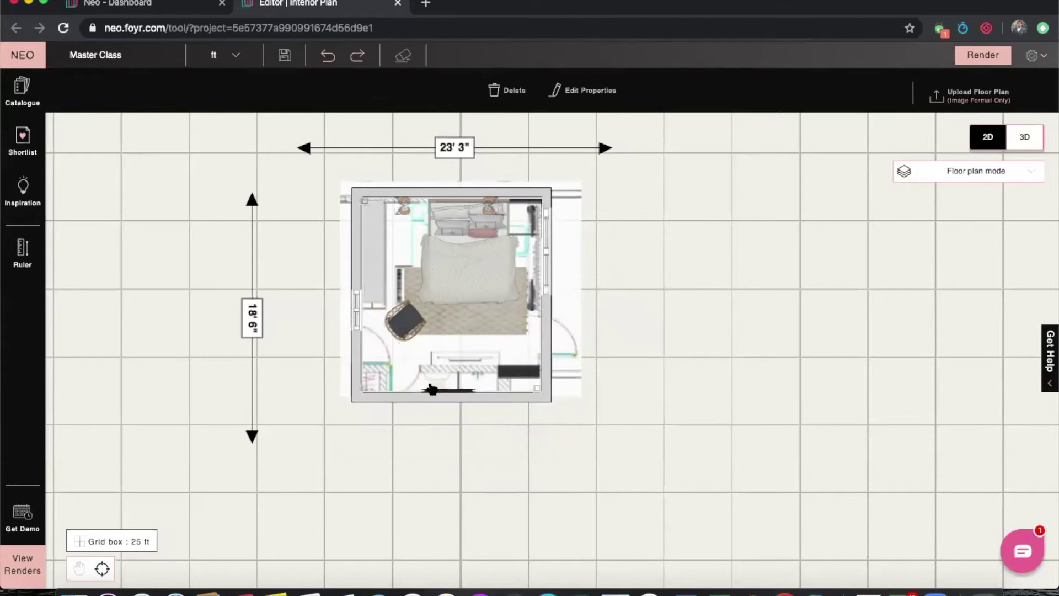
Step: Slide the left wall's door down clear of the wardrobe and adjust the wardrobe's length
left_click(355, 303)
left_click_drag(354, 303, 358, 336)
left_click(371, 289)
left_click(518, 90)
left_click_drag(374, 306, 376, 309)
left_click(312, 226)
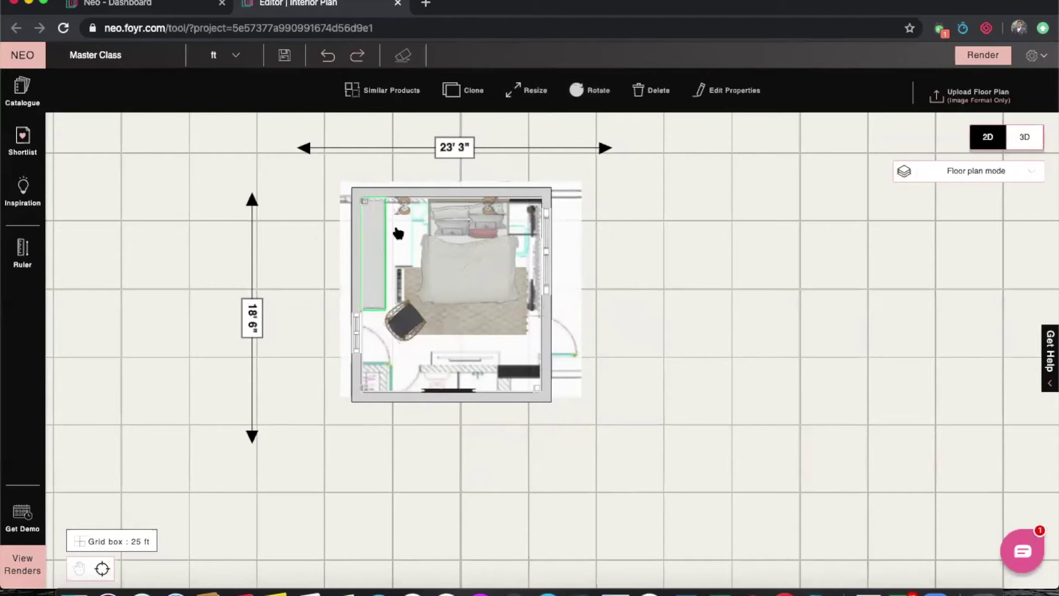
Step: Move the upper wall slightly inward and shift the wardrobe down to sit inside the new upper-left corner
left_click(426, 196)
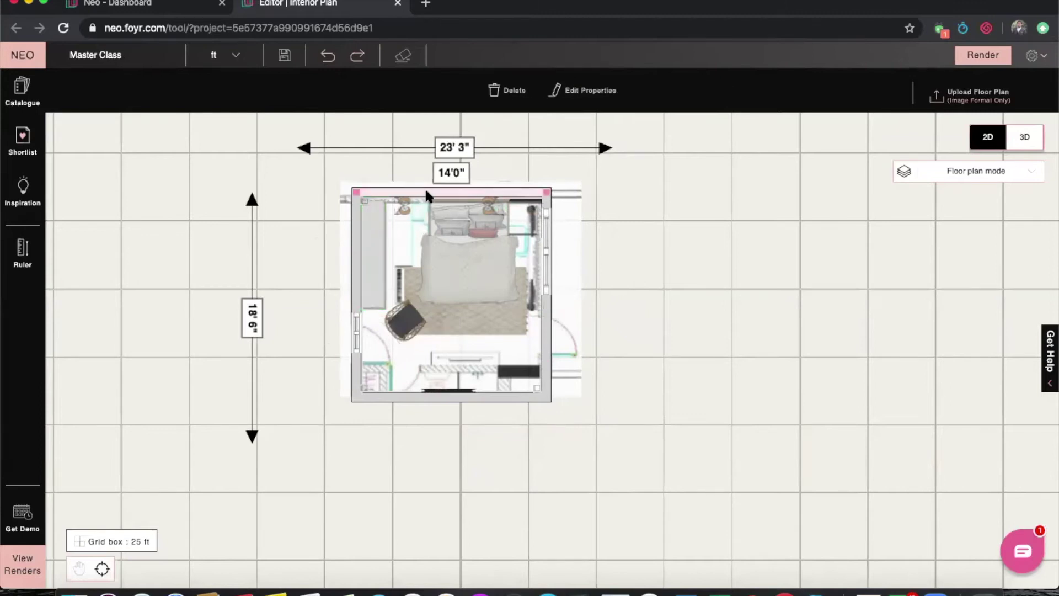
left_click_drag(432, 203, 431, 200)
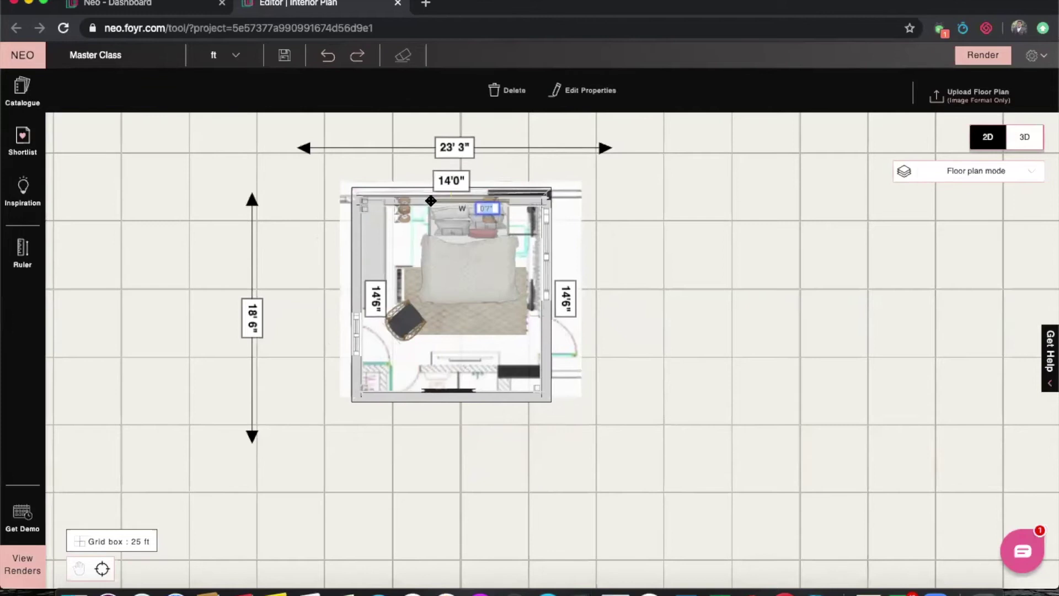
left_click(373, 270)
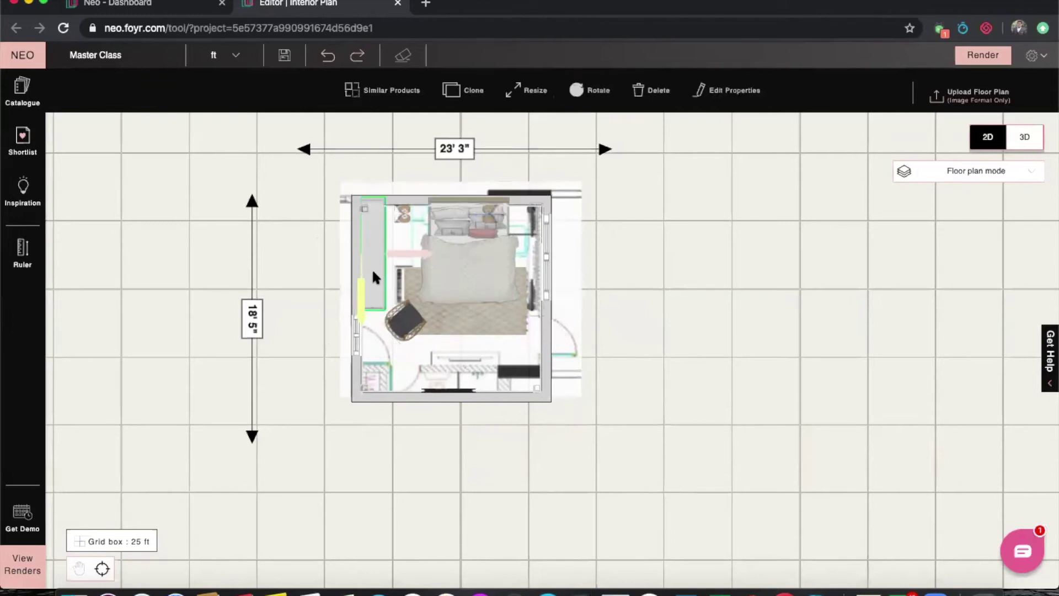
left_click_drag(375, 279, 363, 297)
left_click(315, 301)
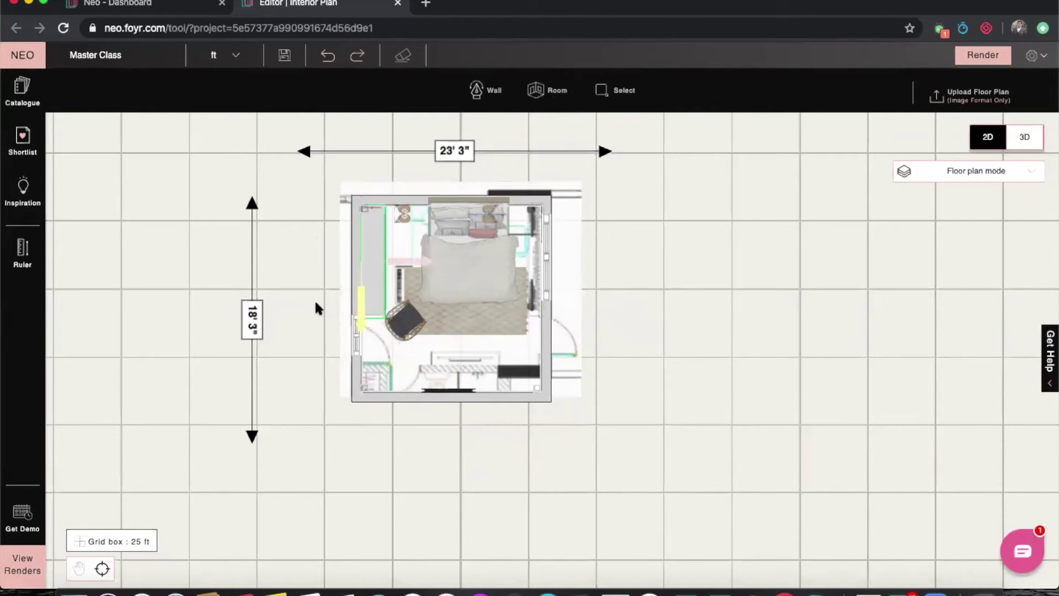
Step: Move the lower wall up to the plan's wall line and slide the left wall's door down to its drawn opening
left_click(403, 398)
left_click_drag(401, 389, 401, 370)
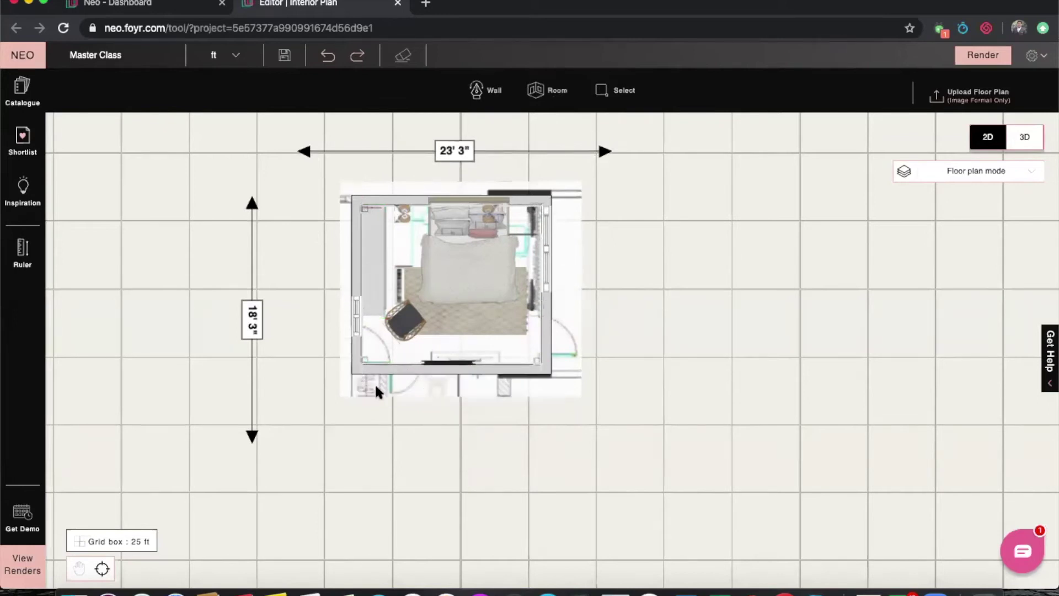
left_click(356, 319)
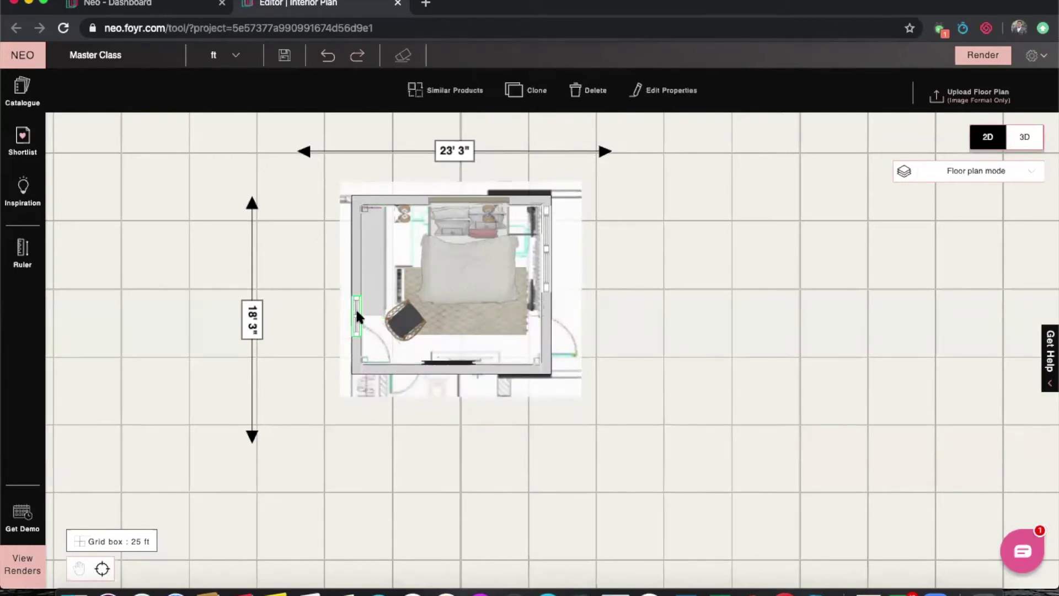
left_click_drag(352, 321, 355, 353)
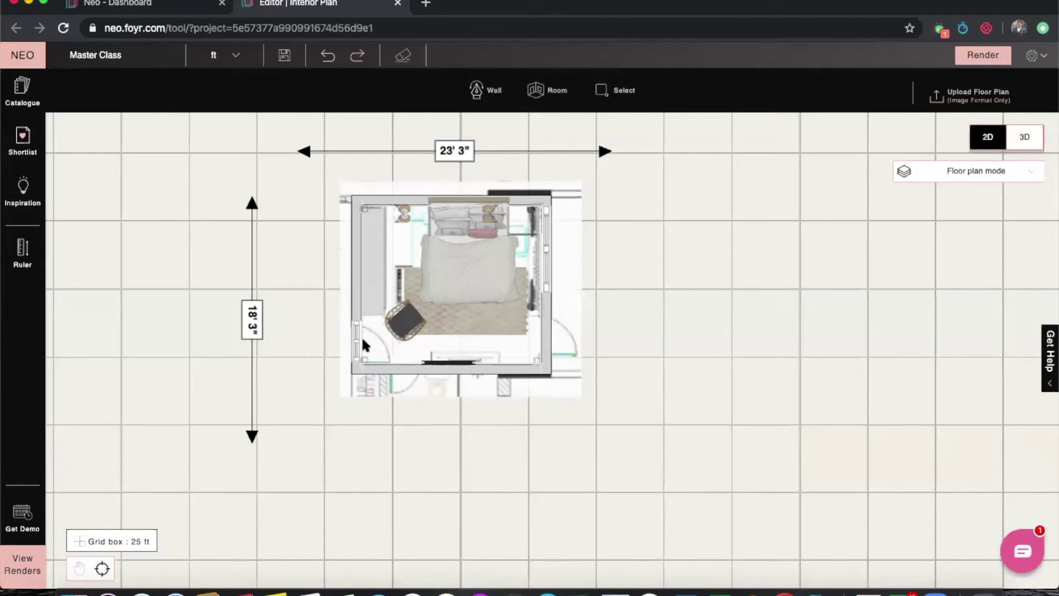
Step: Clone the left wall's door and place the copy on the lower wall at the drawn door opening
left_click(358, 330)
left_click(526, 90)
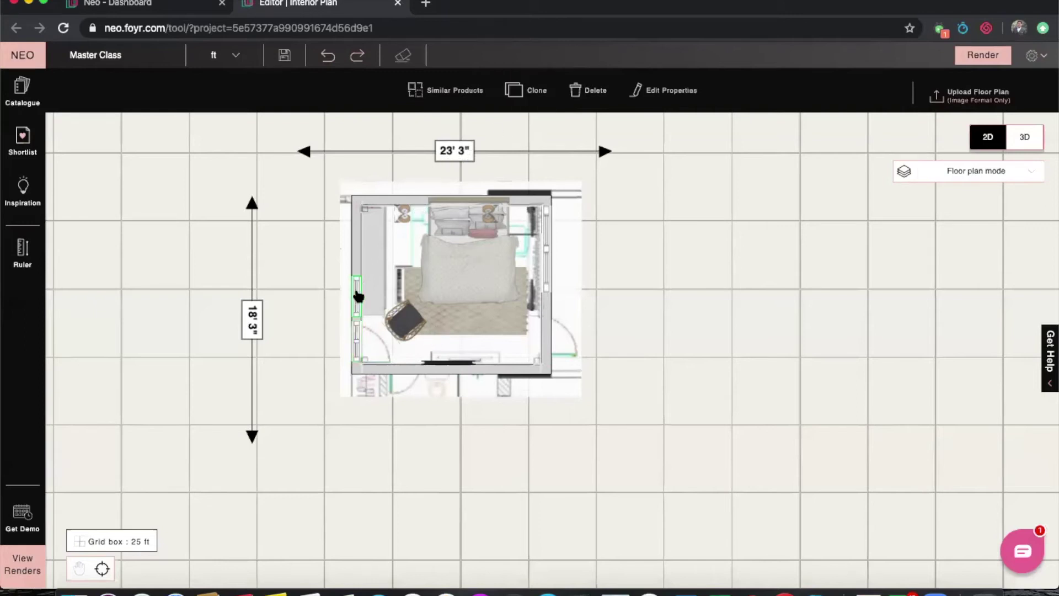
mouse_move(358, 297)
left_mouse_down()
mouse_move(356, 333)
mouse_move(373, 378)
mouse_move(407, 379)
left_mouse_up()
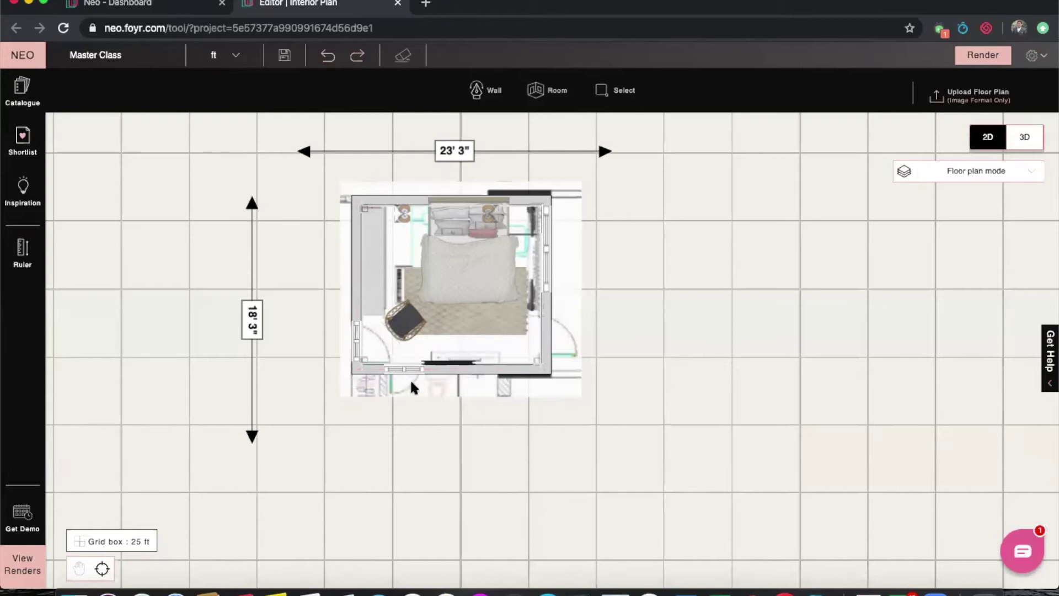
Step: Set the width of the door on the lower wall to 2'6"
left_click(414, 365)
left_click(650, 118)
left_click(396, 371)
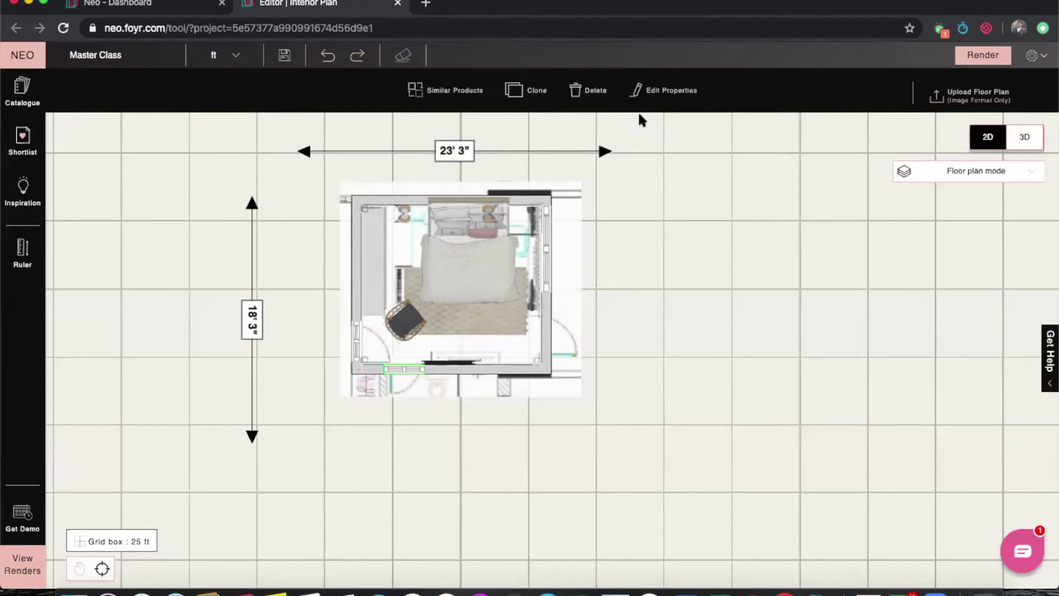
left_click(652, 91)
left_click(188, 228)
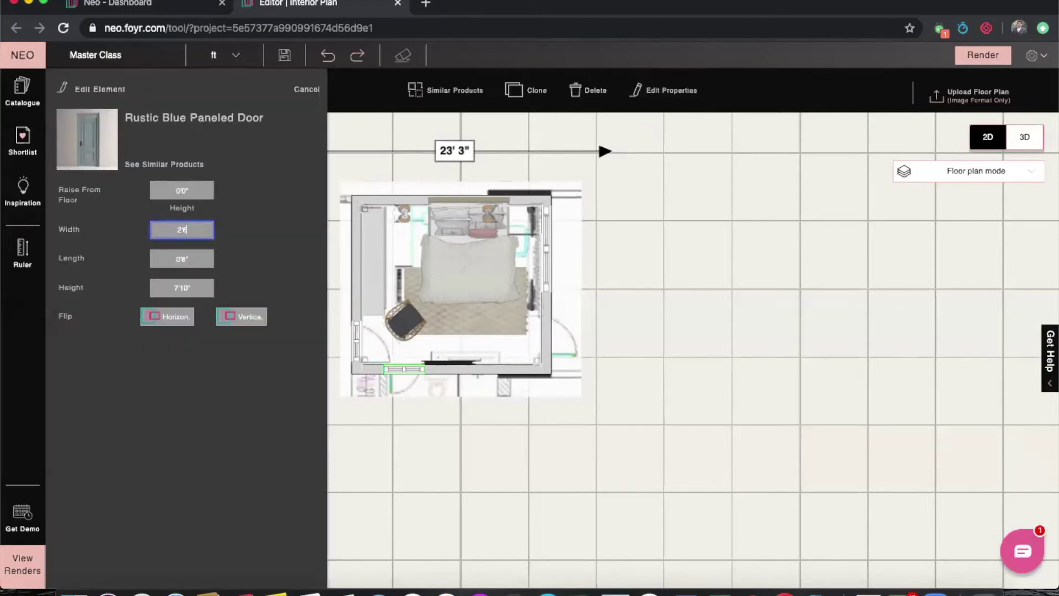
type("2'6\"")
left_click(734, 329)
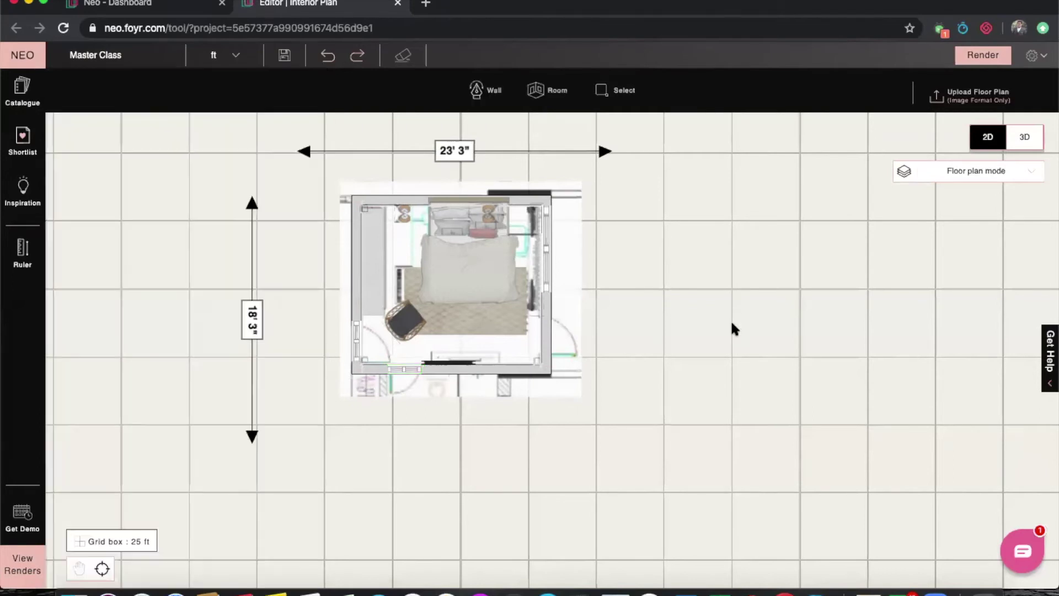
Step: Shift the TV right along the lower wall to match its place on the plan, and delete the chair
left_click(462, 365)
left_click(465, 364)
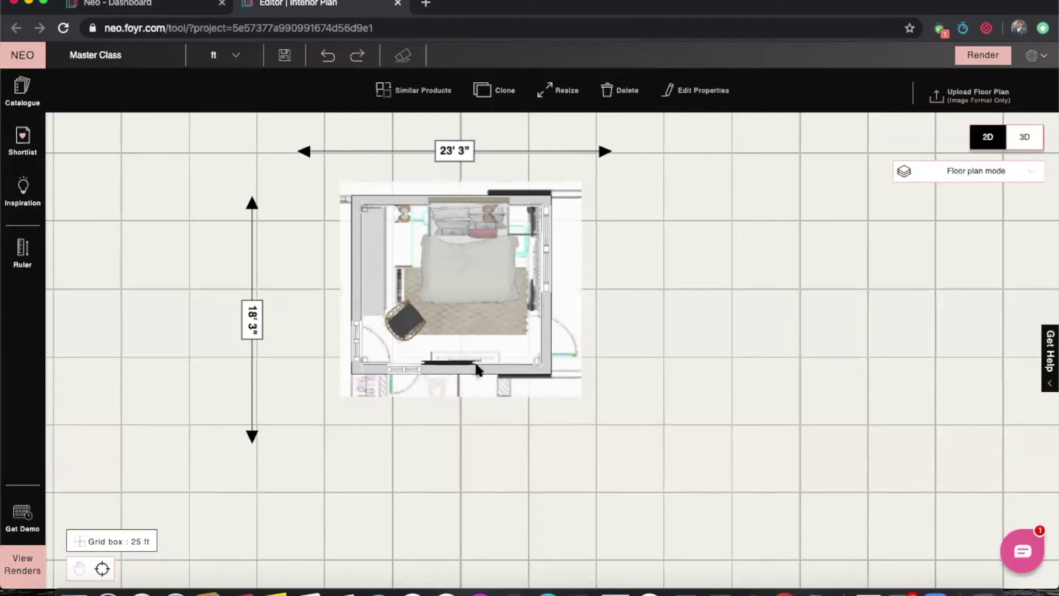
left_click_drag(468, 365, 476, 365)
left_click(611, 329)
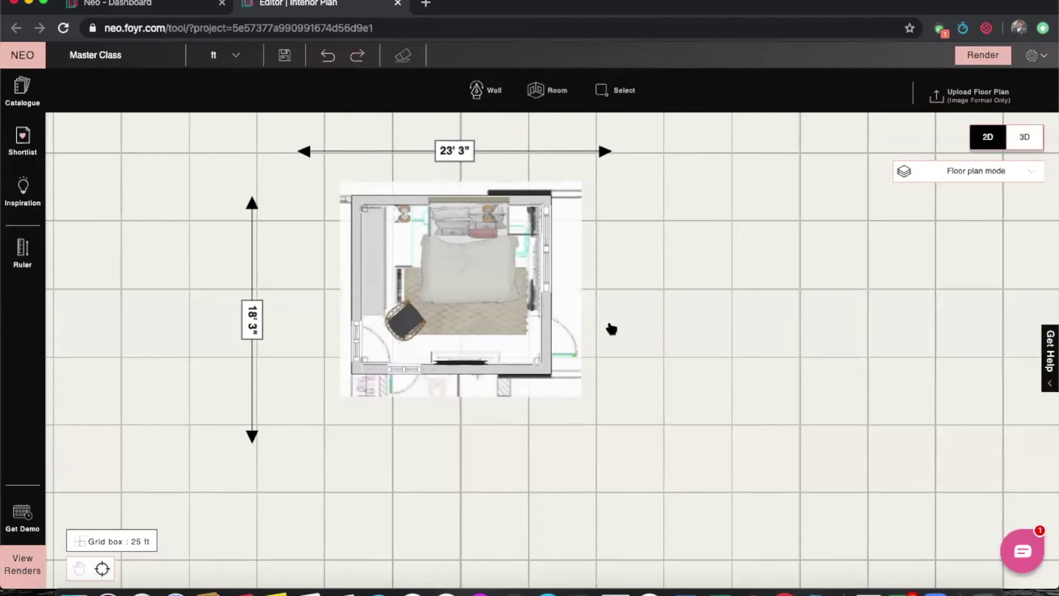
left_click(411, 313)
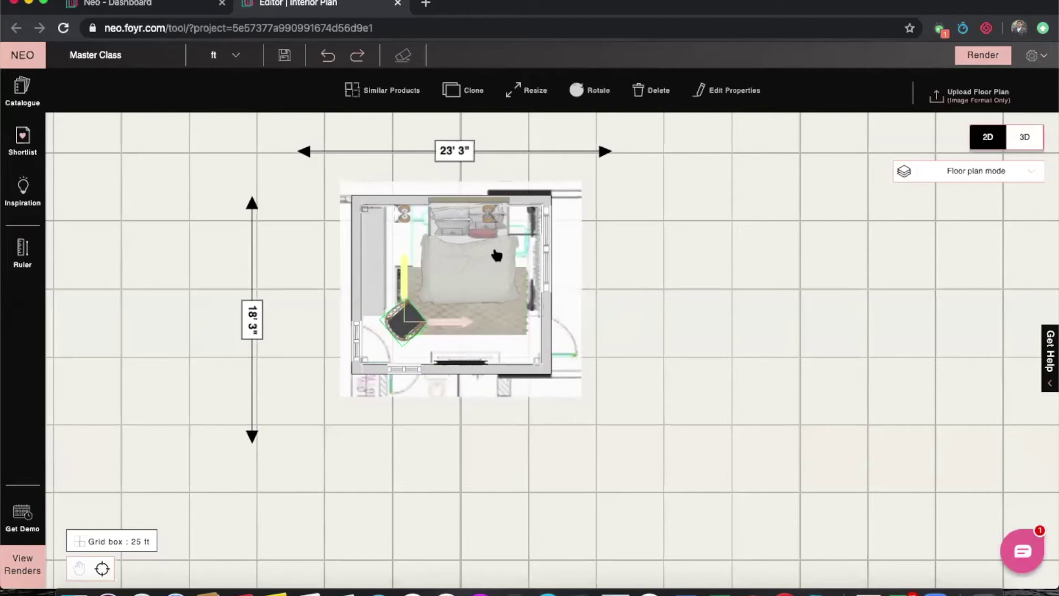
left_click(686, 114)
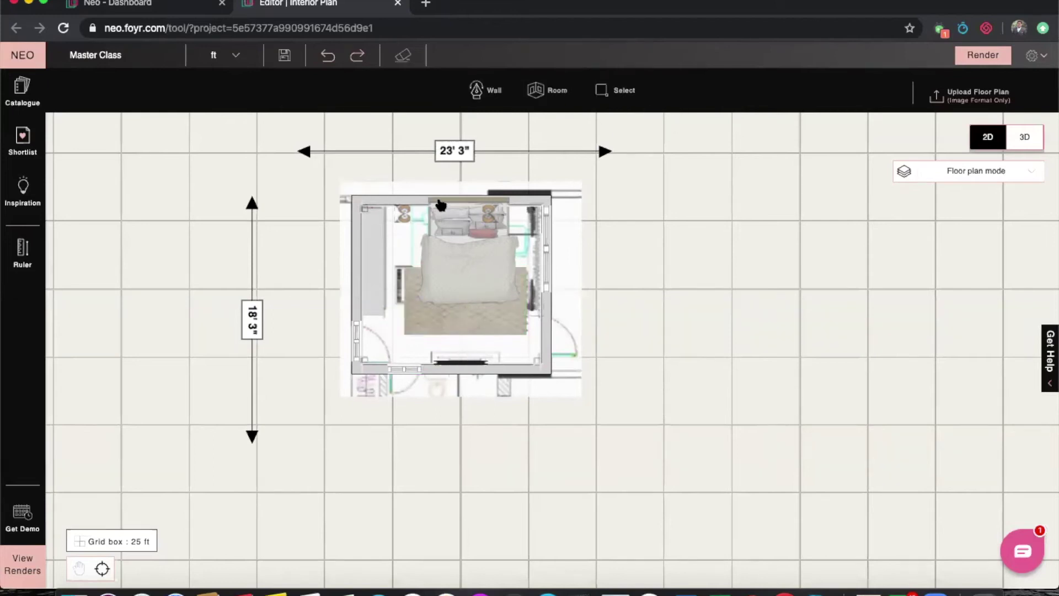
Step: Slide the bed left along the upper wall toward its drawn place on the plan
left_click(440, 203)
left_click_drag(440, 202, 409, 212)
left_click(403, 214)
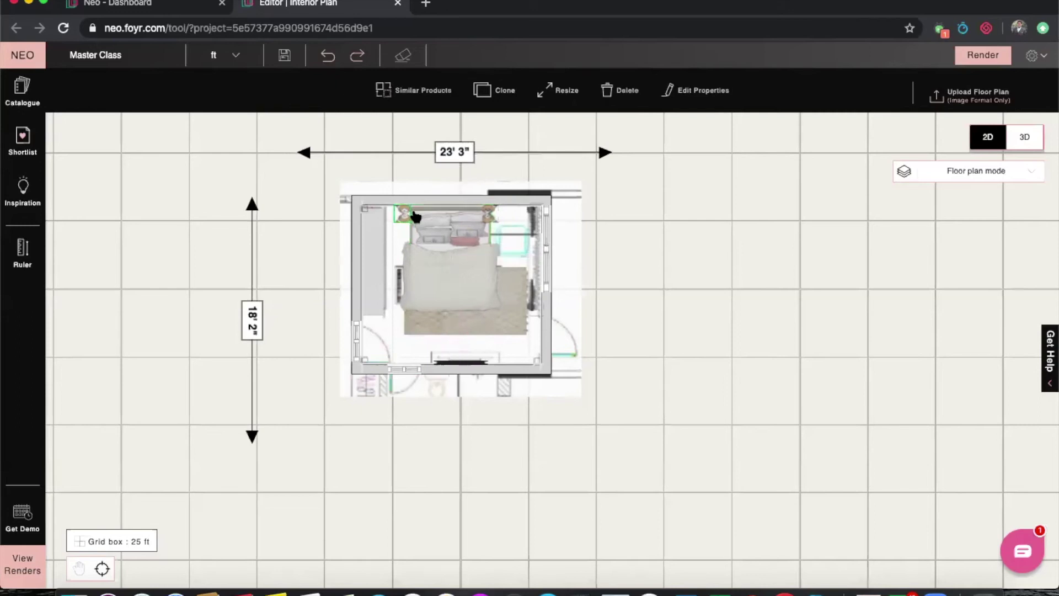
left_click_drag(413, 216, 398, 215)
key("Delete")
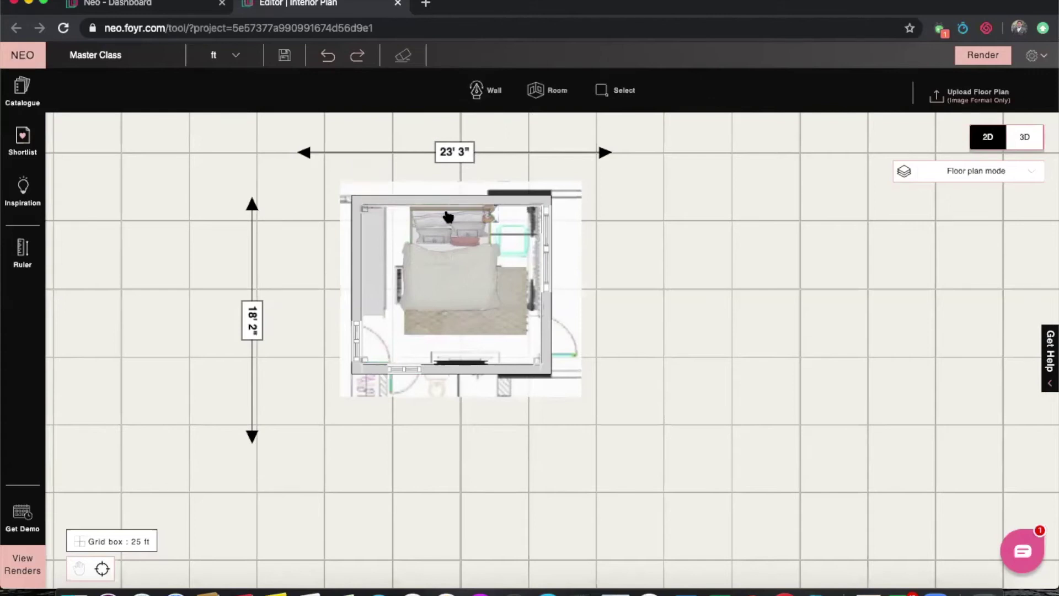
key("super+z")
Step: Nudge the bed slightly further left so it sits between the two bedside pieces on the upper wall
left_click(443, 210)
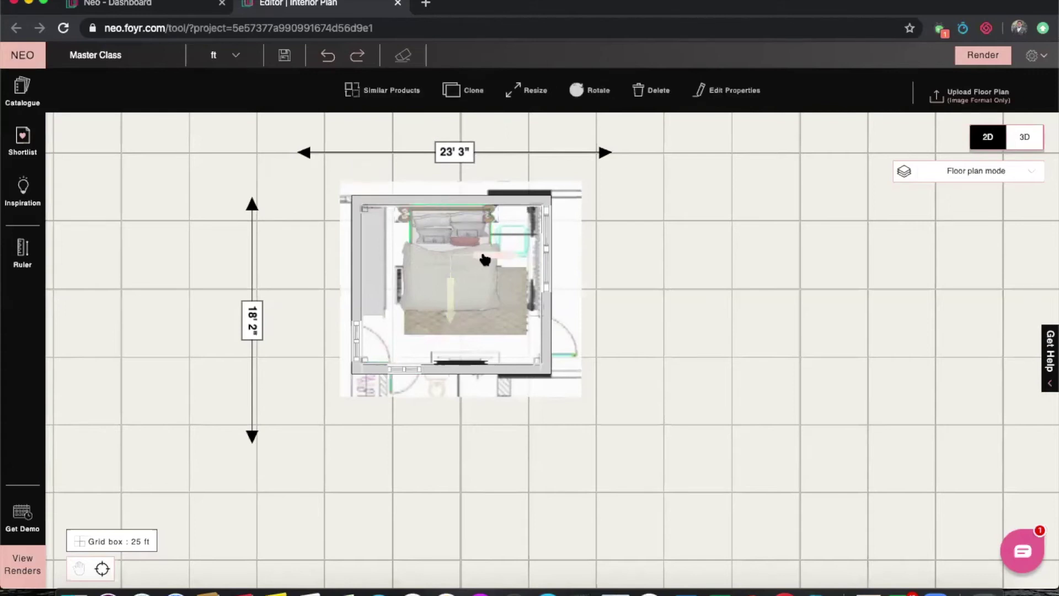
left_click_drag(484, 253, 475, 252)
Step: Slide the rug left beneath the bed and move the window curtain back toward the right wall
left_click(496, 311)
left_click_drag(501, 308, 483, 302)
left_click(521, 263)
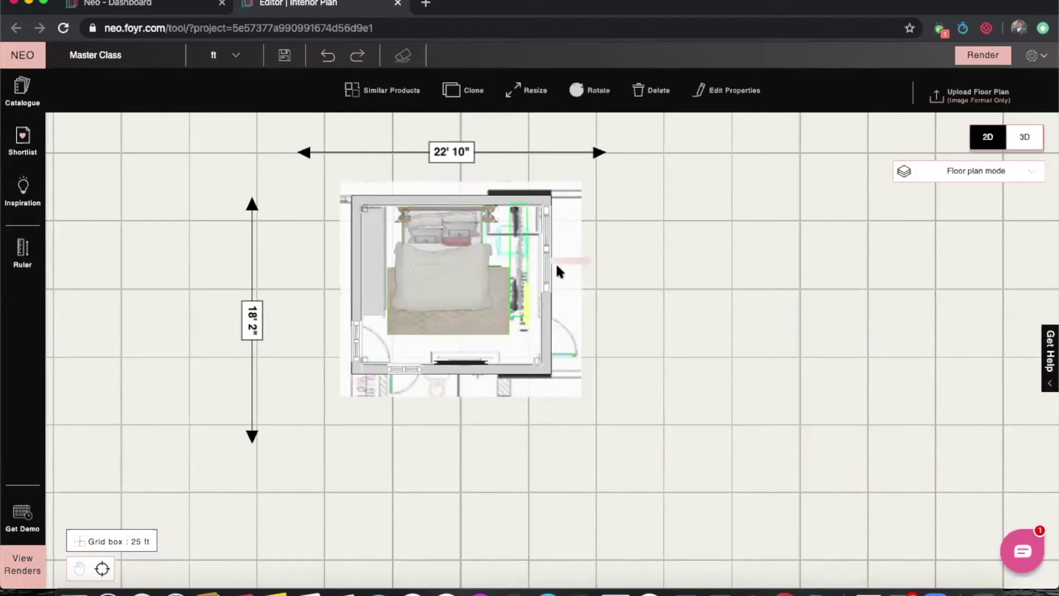
left_click_drag(567, 262, 574, 262)
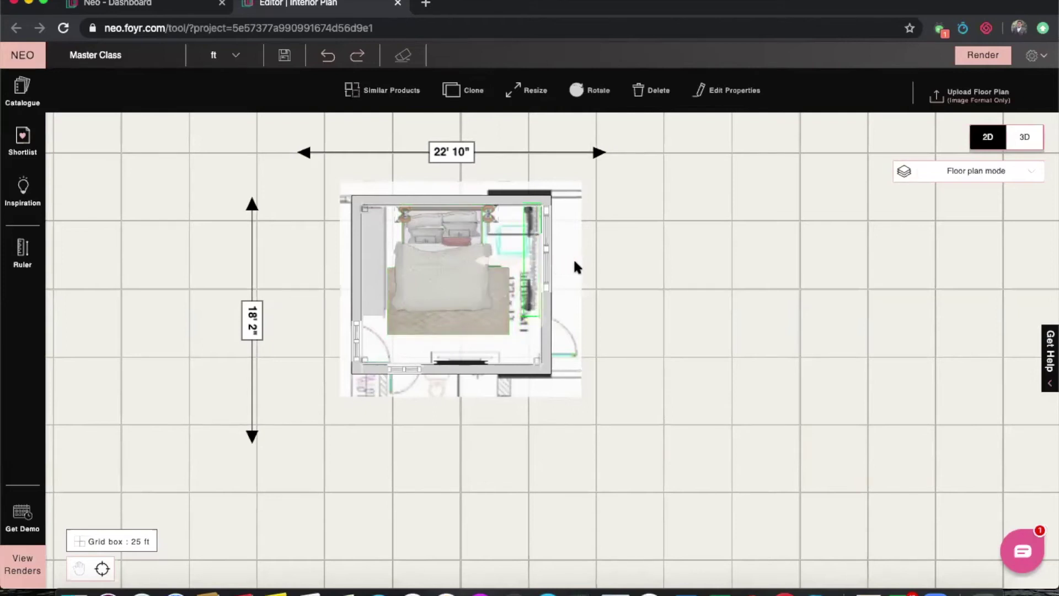
left_click(574, 434)
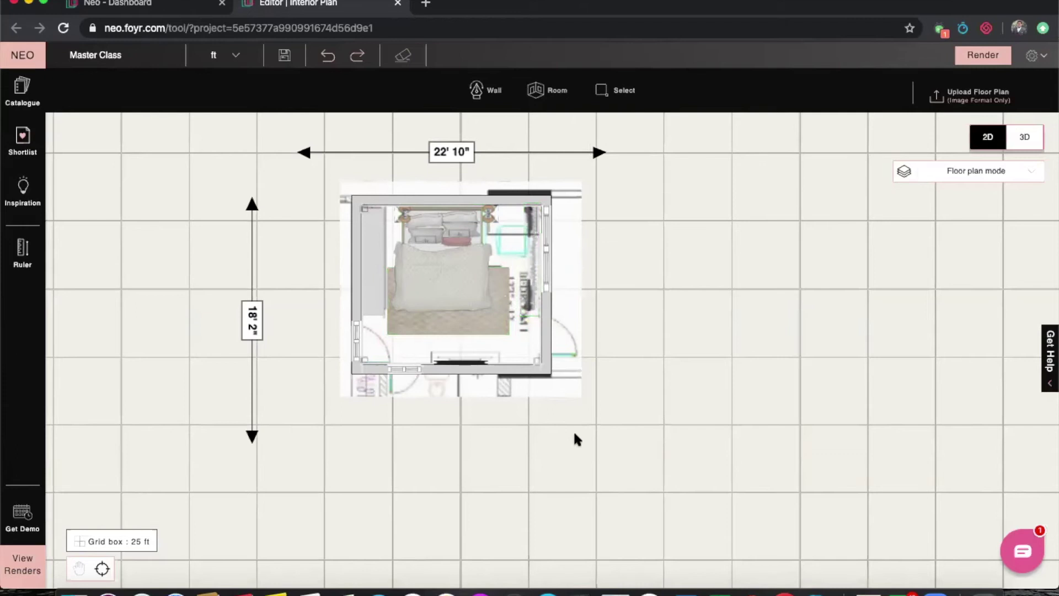
left_click(356, 342)
left_click(524, 90)
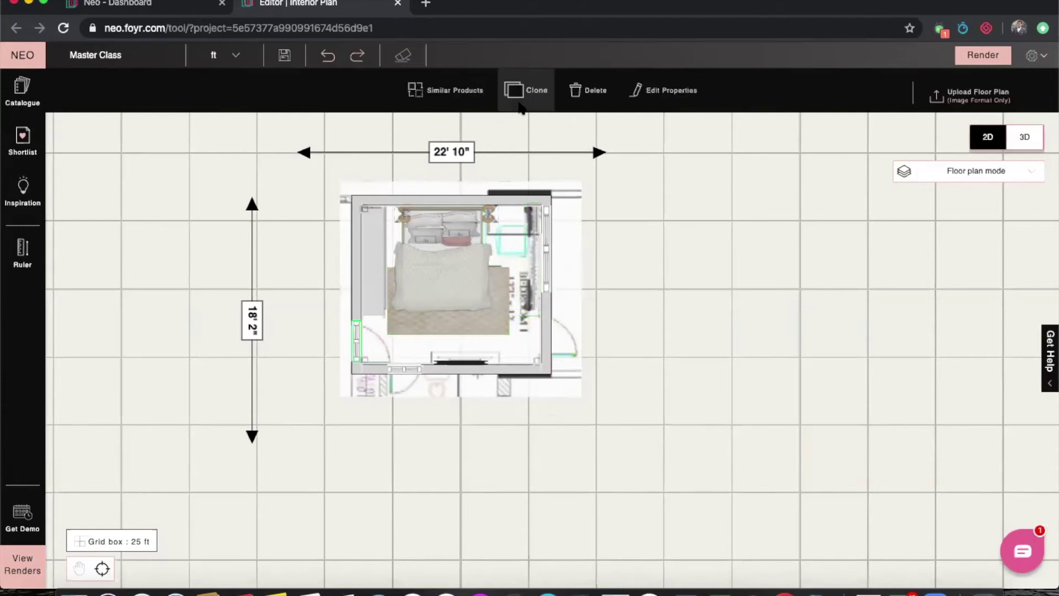
left_click_drag(366, 333, 358, 306)
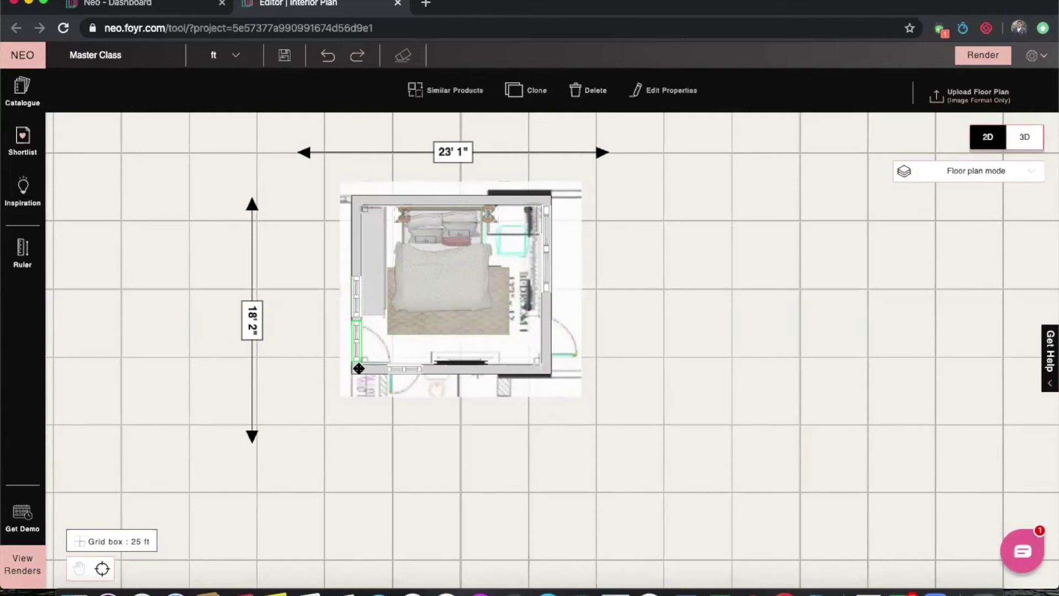
left_click(358, 300)
key("Delete")
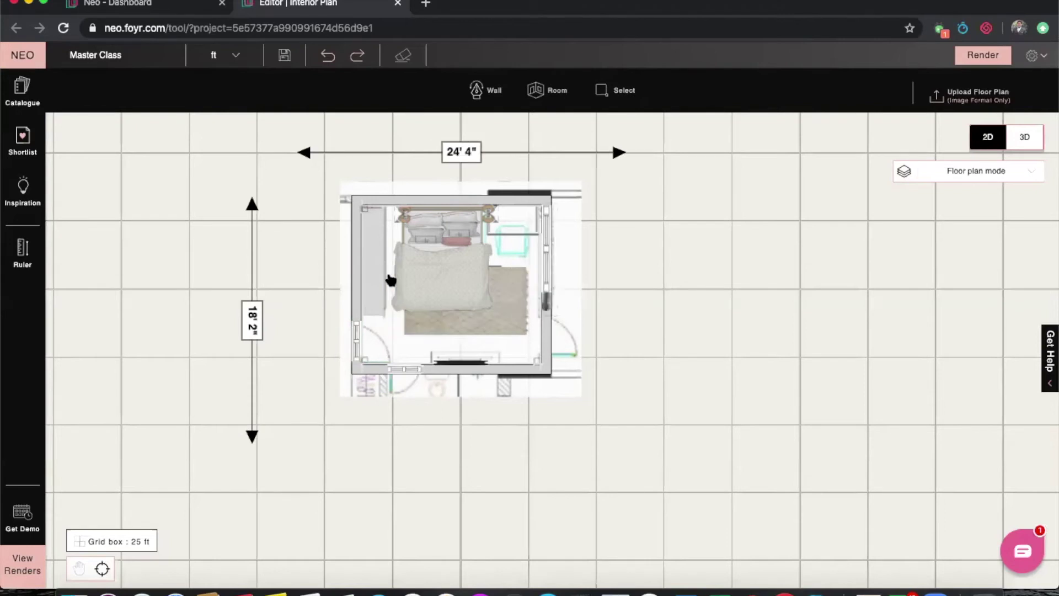
Step: Slide the rug left so it lies beneath the lower half of the bed
left_click(421, 328)
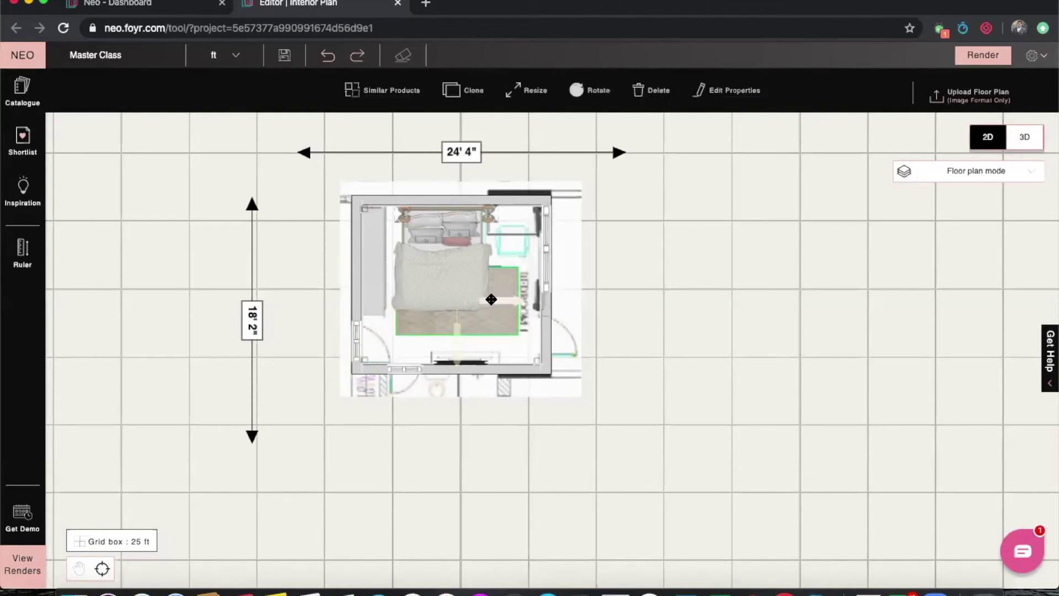
left_click_drag(491, 299, 487, 298)
Step: Clone the left wall's door and place the copy on the lower part of the right wall at the drawn opening
left_click(356, 343)
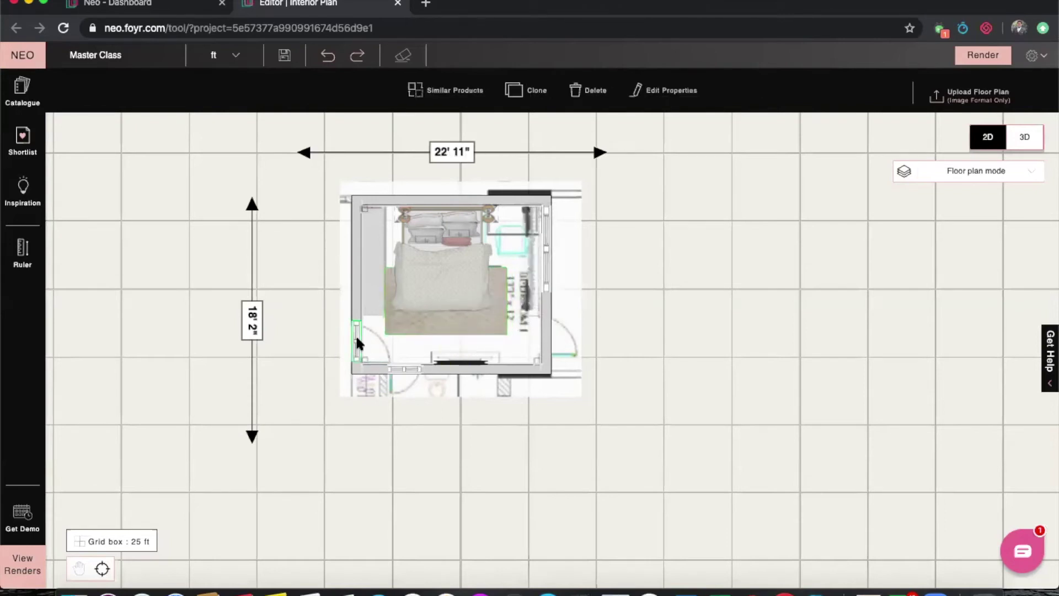
left_click_drag(372, 345, 557, 363)
left_click(595, 336)
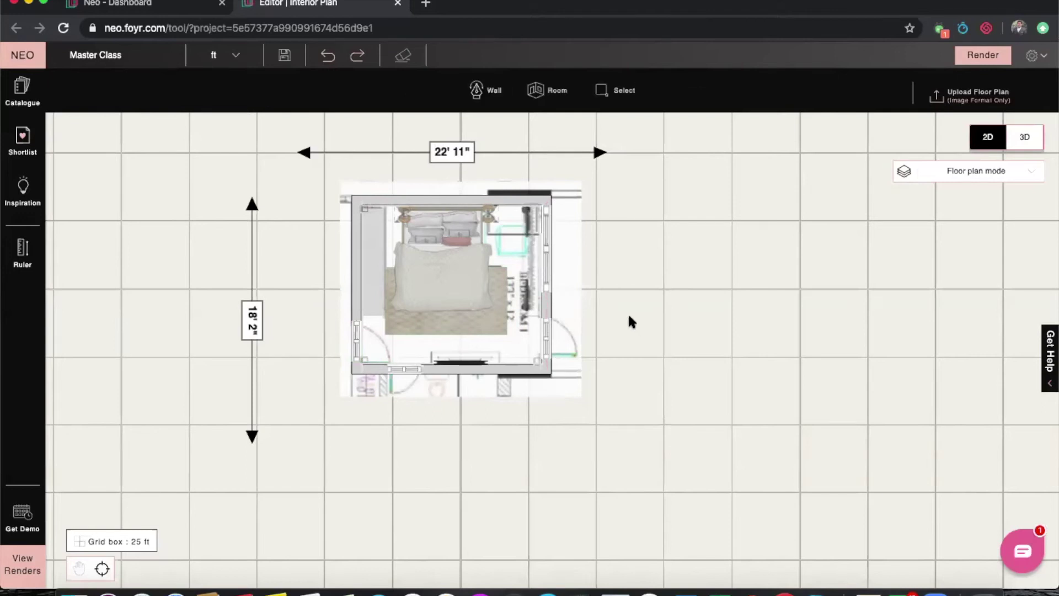
Step: Move the curtain right so it stands in front of the right wall's window
left_click(533, 283)
left_click_drag(518, 269, 601, 278)
left_click(602, 279)
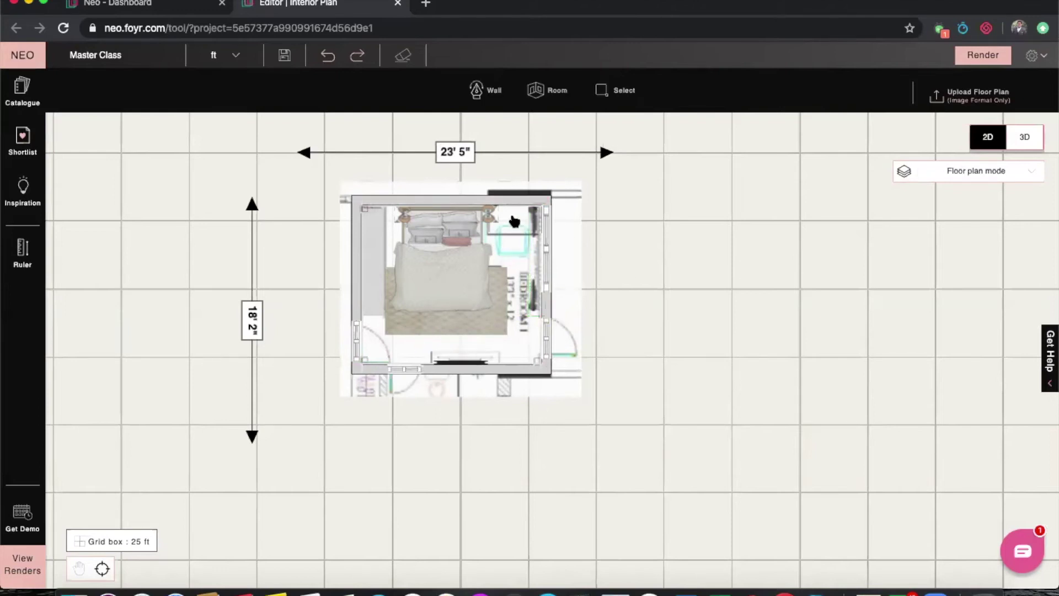
Step: Search the catalogue for "Writing Desk" and add the Wall Mounted Two Drawer Writing Desk to the shortlist
left_click(22, 91)
left_click(126, 94)
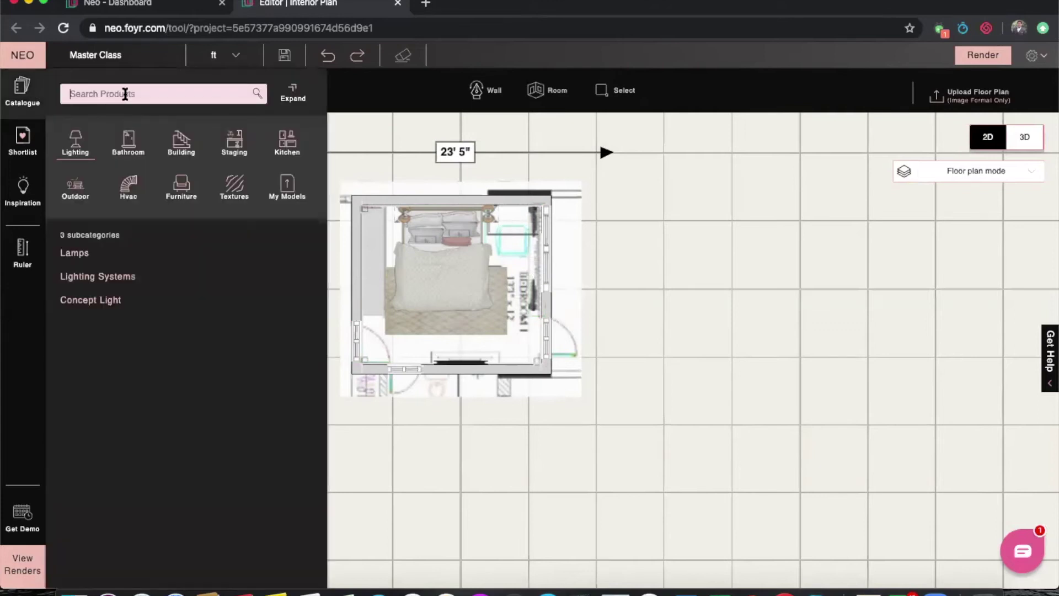
type("Writing Desk")
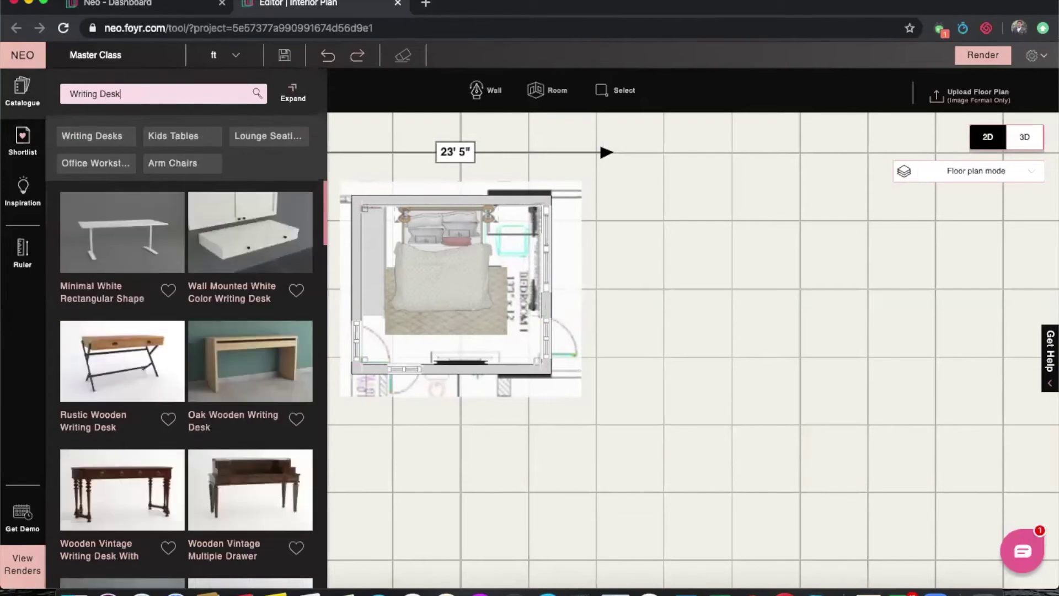
scroll(225, 398, "down", 3)
scroll(197, 423, "down", 10)
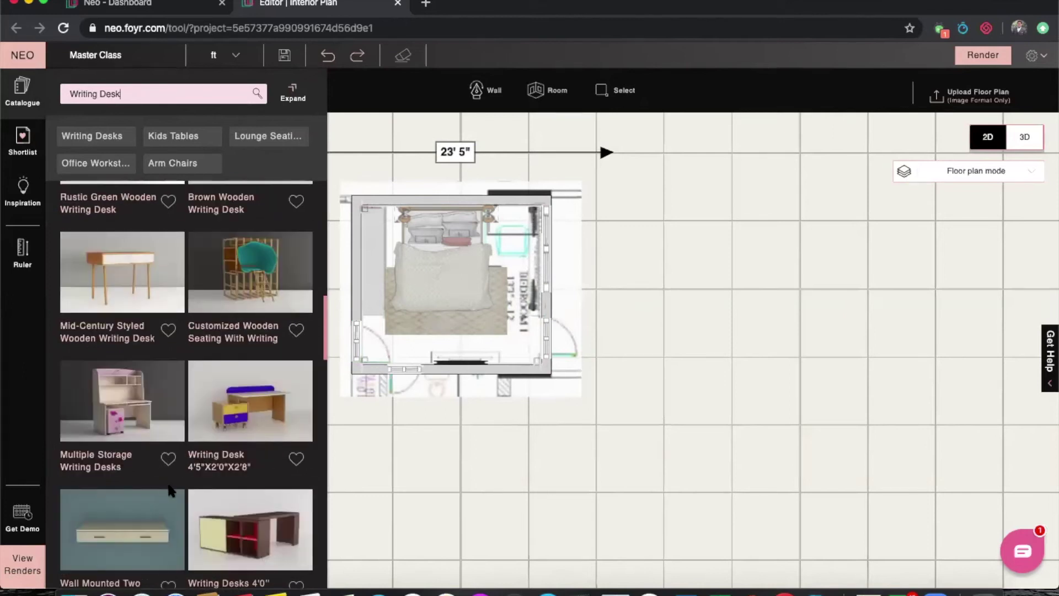
scroll(170, 491, "down", 1)
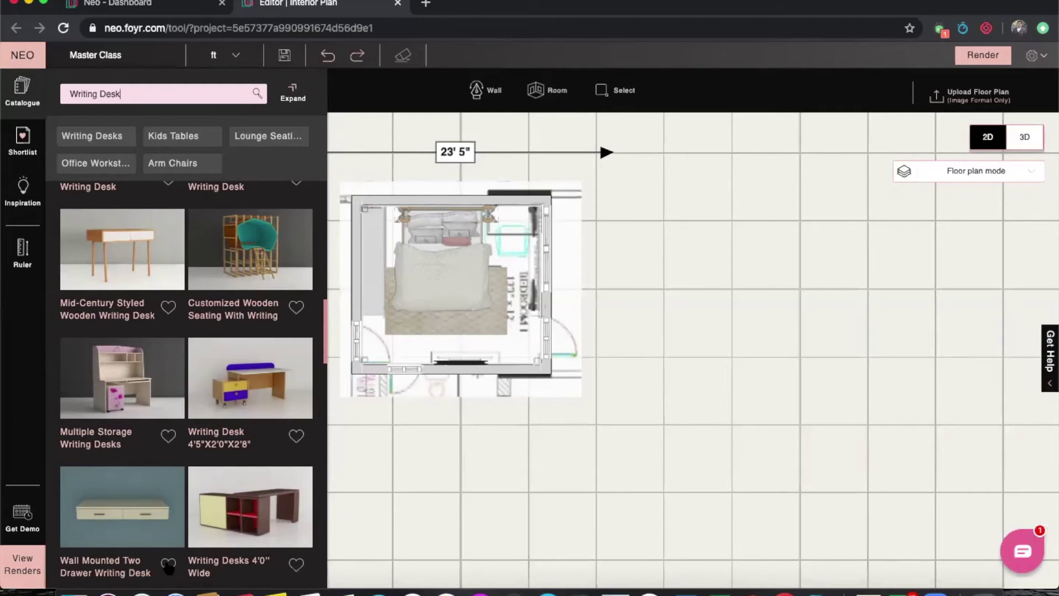
left_click(168, 565)
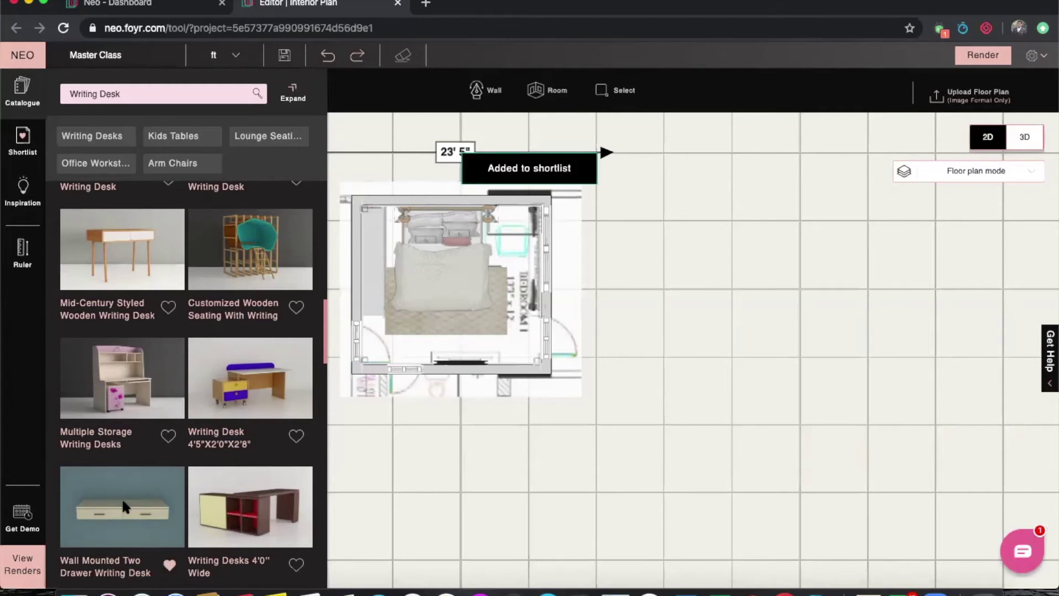
Step: Place the Wall Mounted Two Drawer Writing Desk against the upper wall in the room's upper-right corner, over the drawn desk
left_click_drag(121, 510, 515, 216)
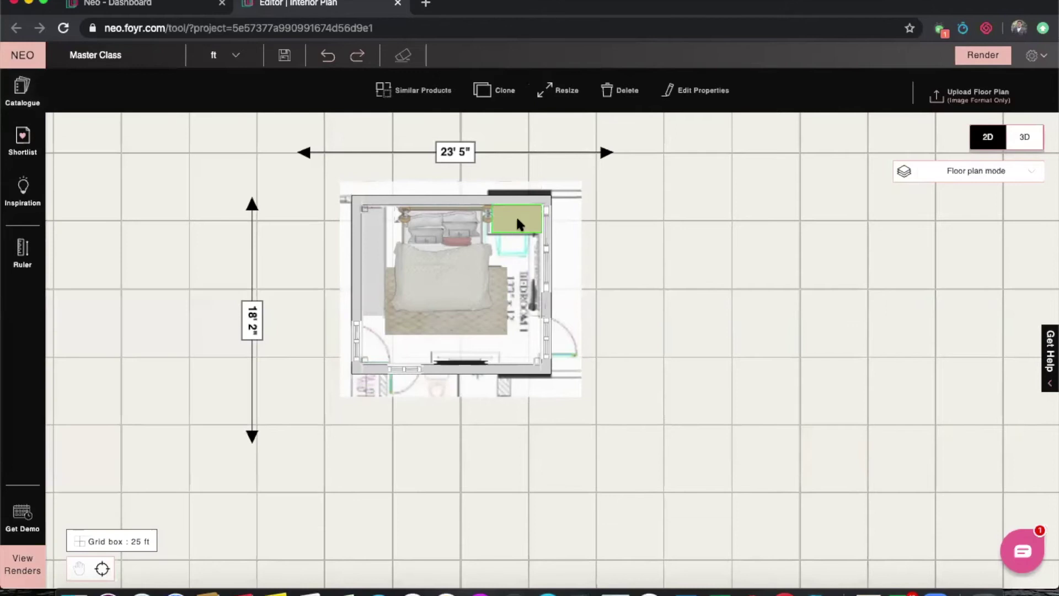
left_click(521, 252)
left_click_drag(521, 252, 514, 216)
left_click(609, 234)
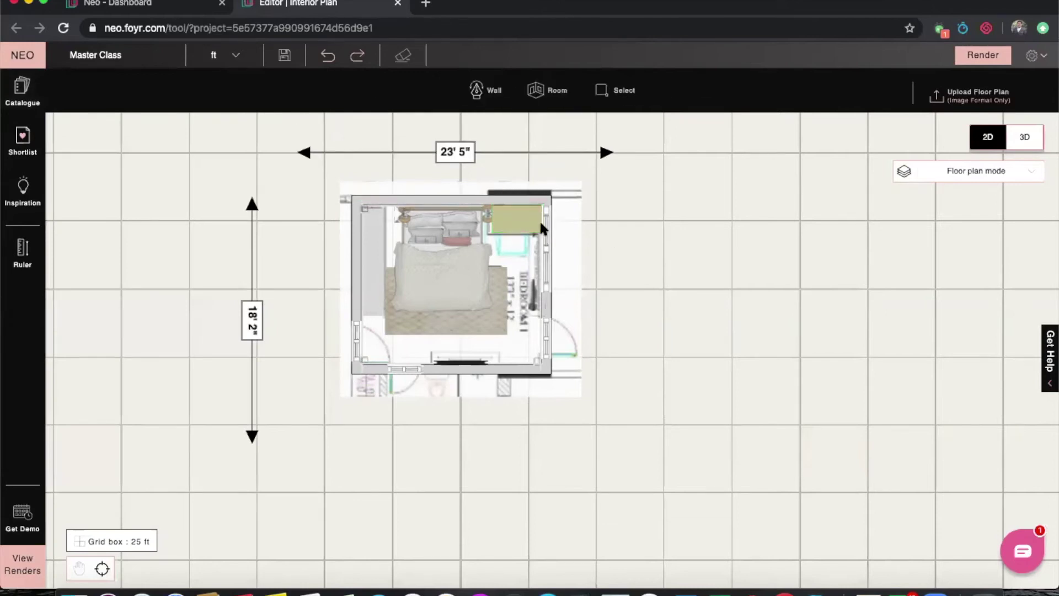
Step: Search the catalogue for "Chair" and limit the results to the Chairs category
left_click(31, 103)
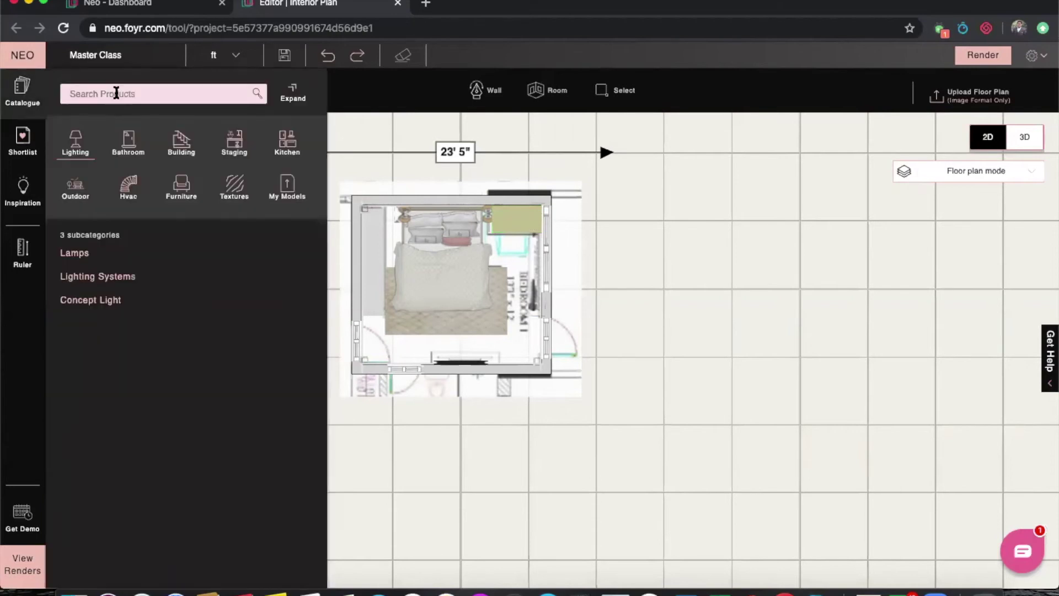
type("Chair")
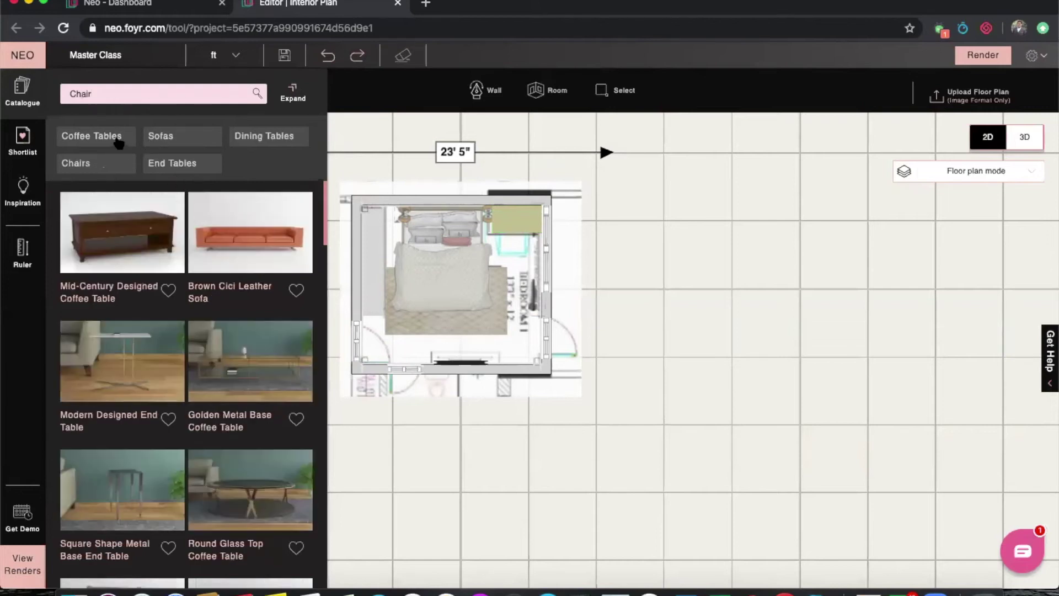
left_click(119, 164)
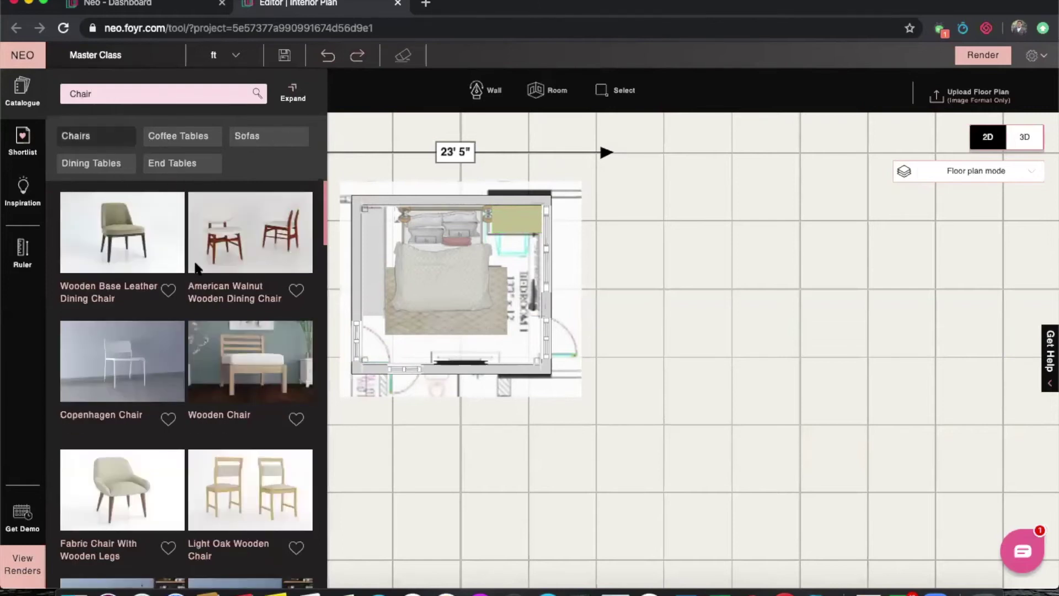
Step: Browse the catalogue's chair models for one that suits the writing desk
scroll(196, 268, "down", 4)
scroll(206, 390, "up", 4)
scroll(173, 340, "down", 10)
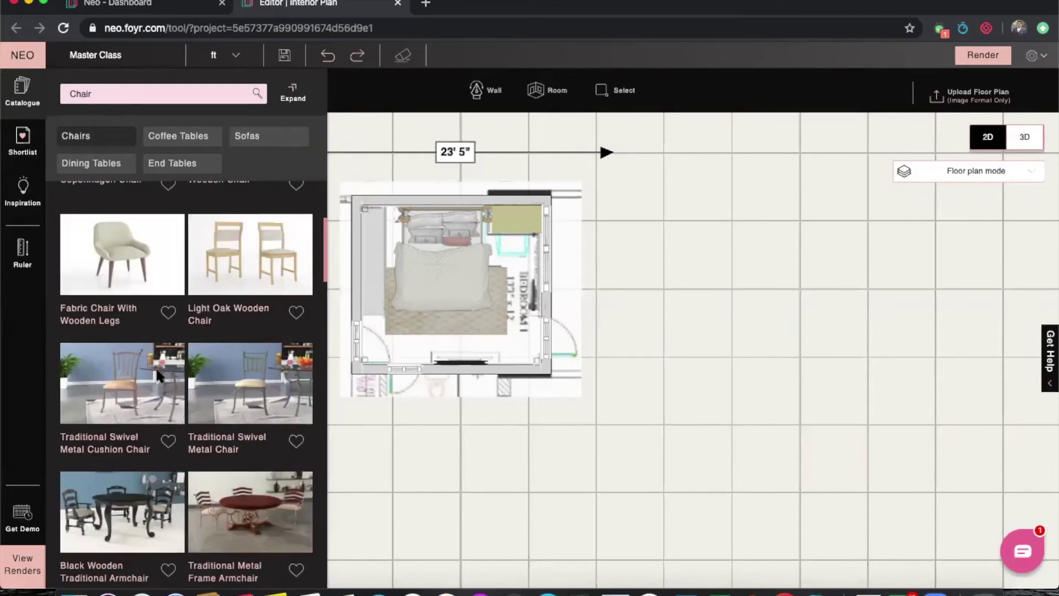
scroll(195, 396, "down", 15)
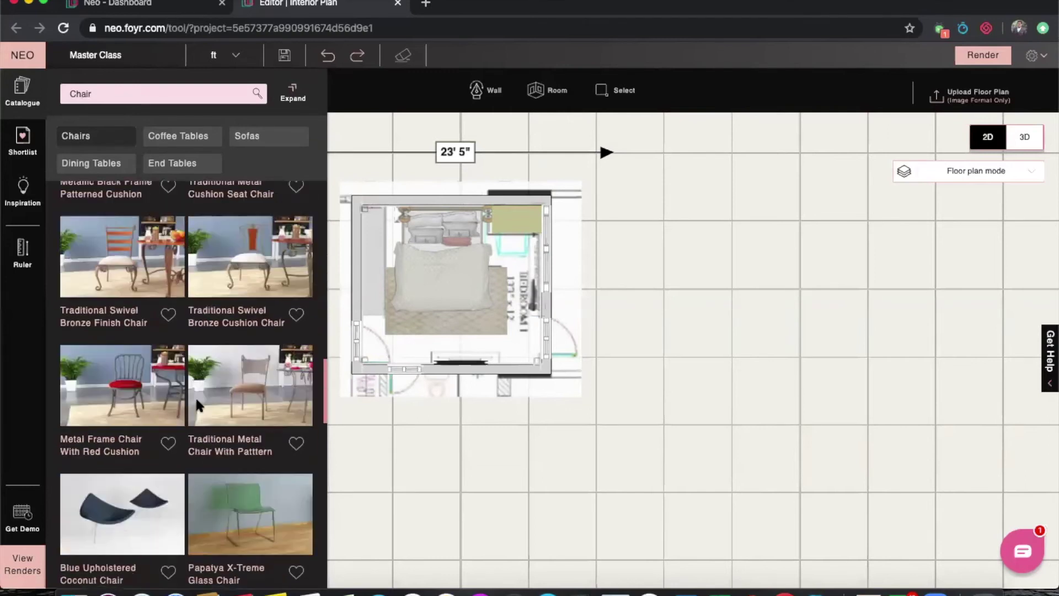
scroll(208, 409, "down", 9)
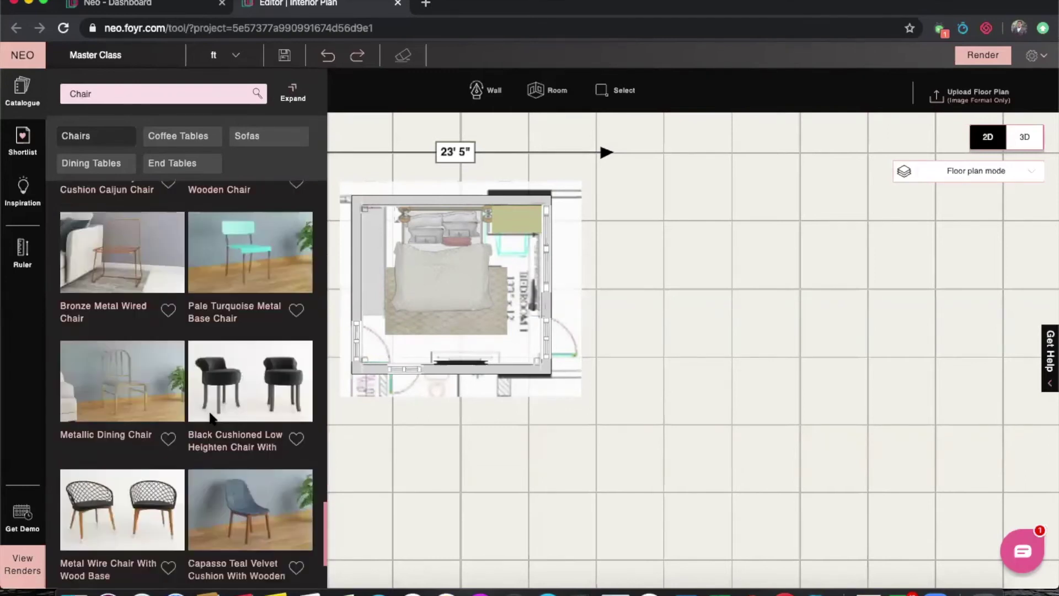
scroll(211, 418, "down", 7)
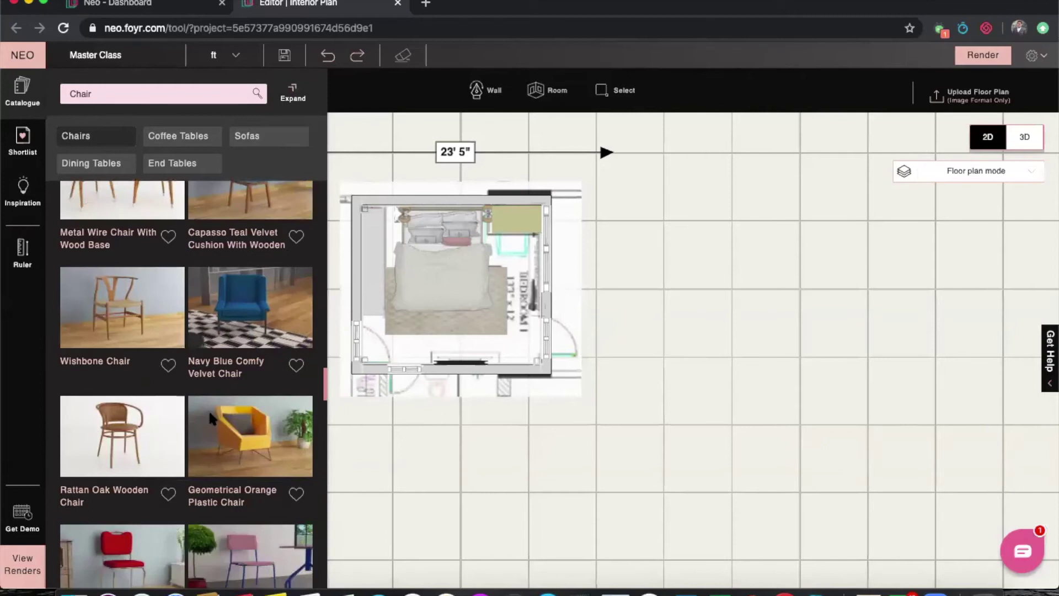
scroll(209, 416, "down", 8)
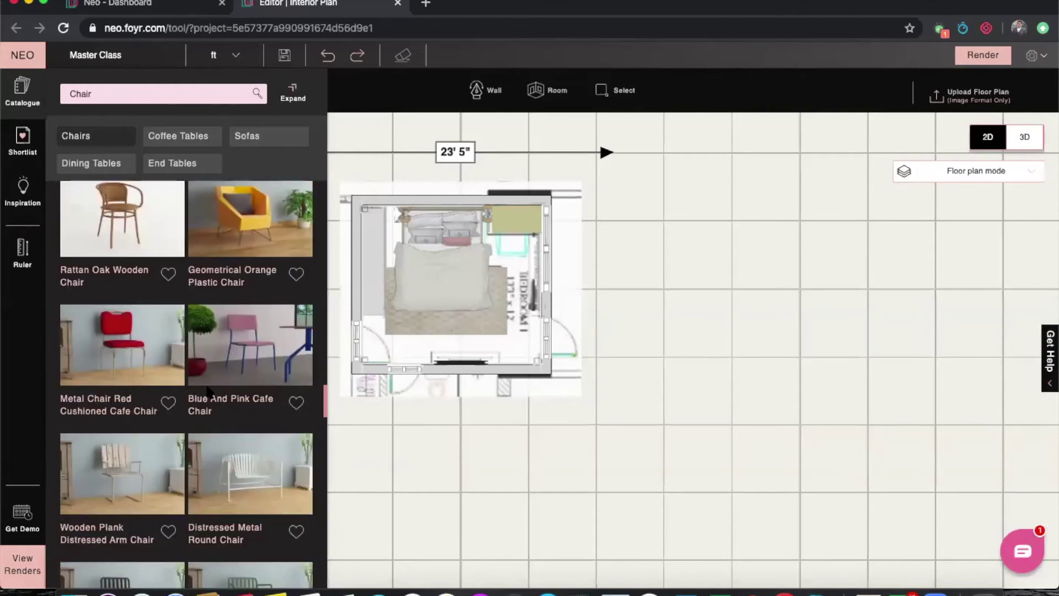
scroll(209, 391, "down", 19)
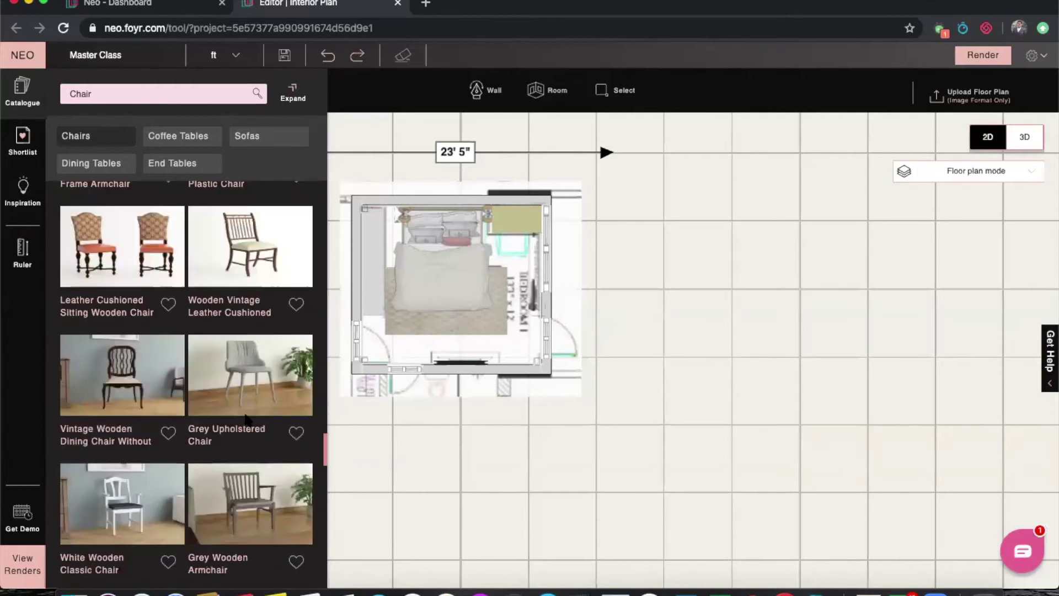
scroll(246, 419, "down", 6)
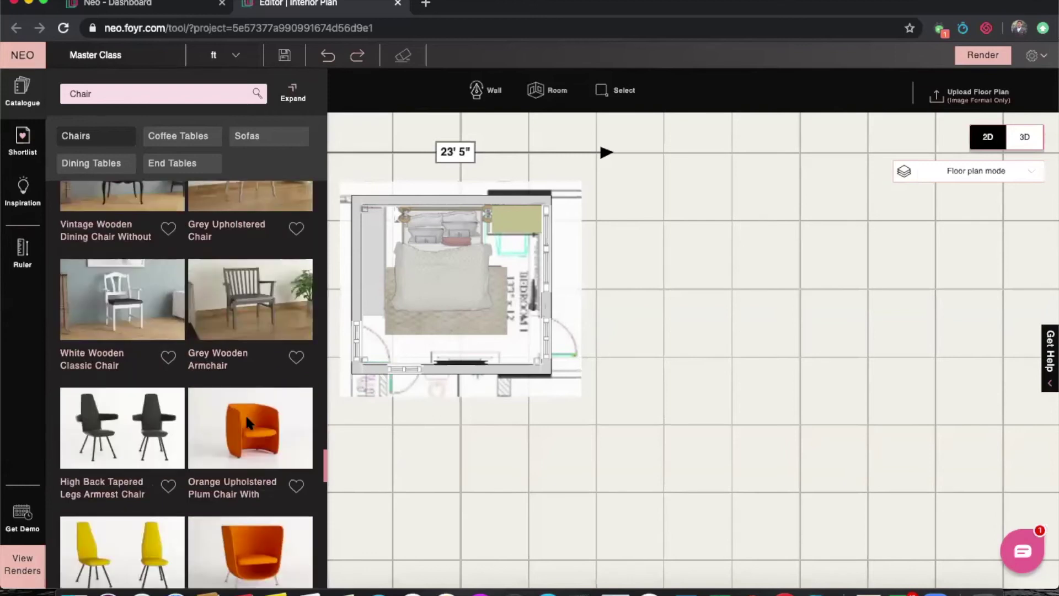
scroll(246, 414, "down", 17)
scroll(249, 423, "down", 2)
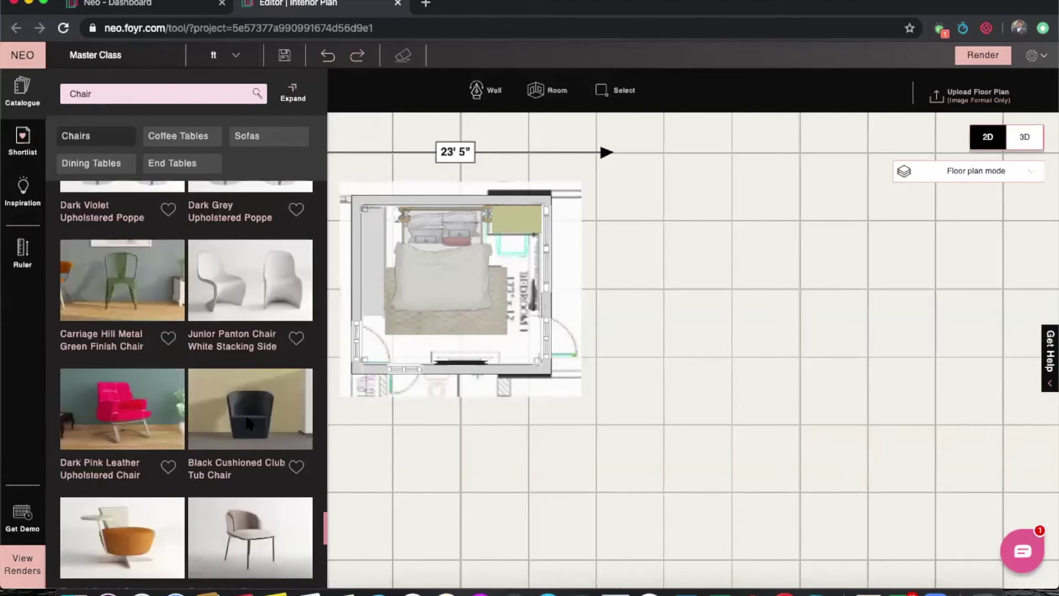
scroll(247, 422, "up", 20)
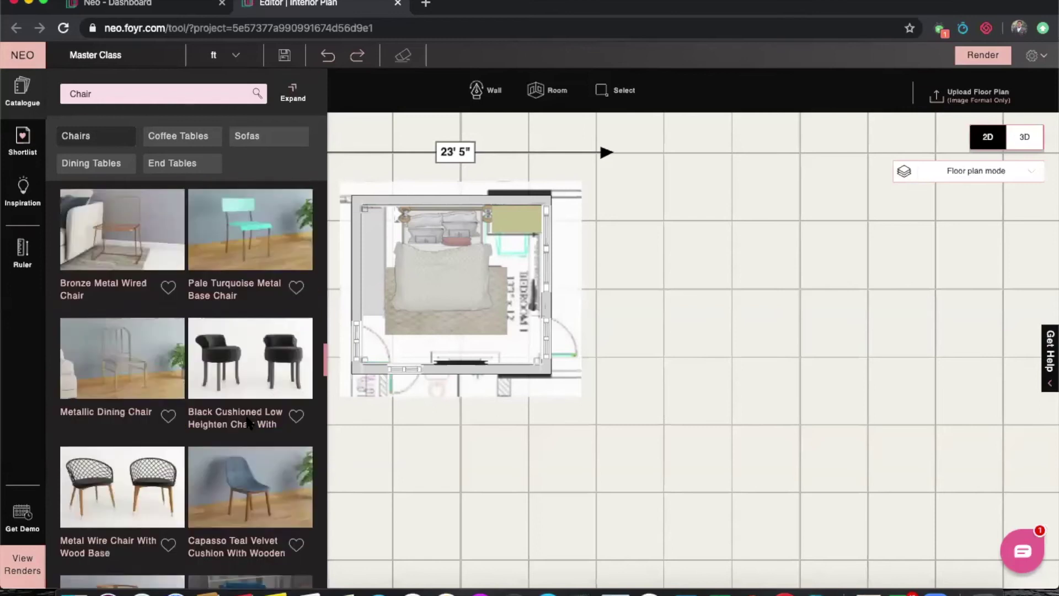
scroll(248, 423, "up", 15)
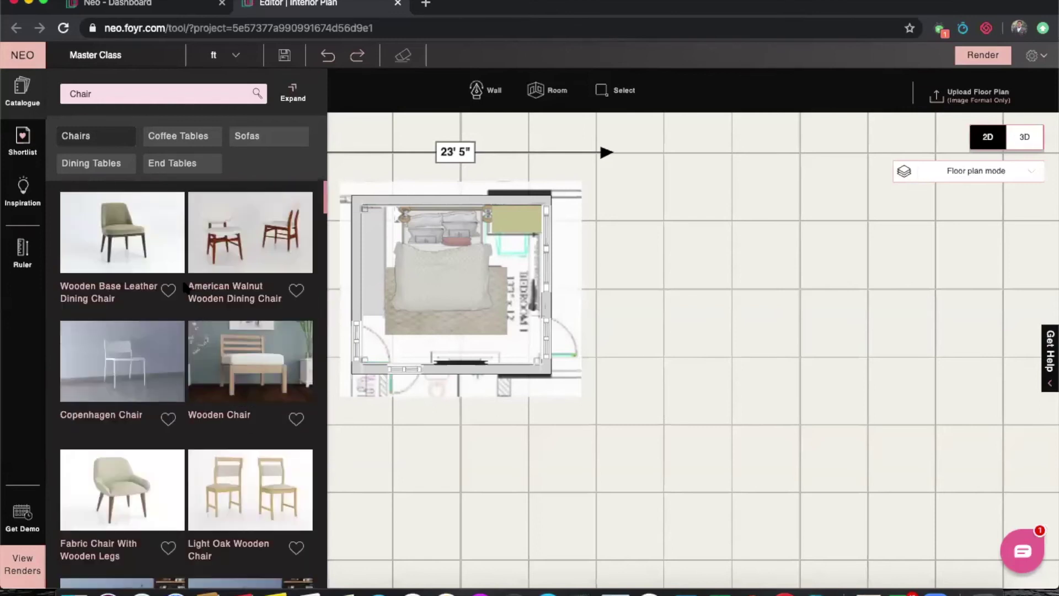
Step: Add the Wooden Base Leather Dining Chair to the shortlist and place it below the writing desk
left_click(168, 291)
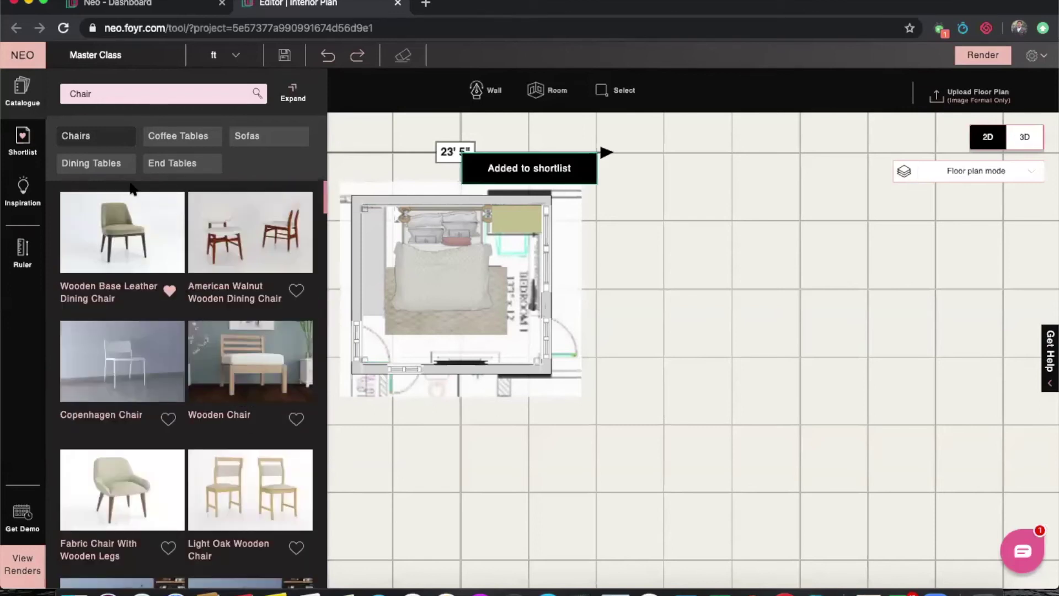
left_click(124, 216)
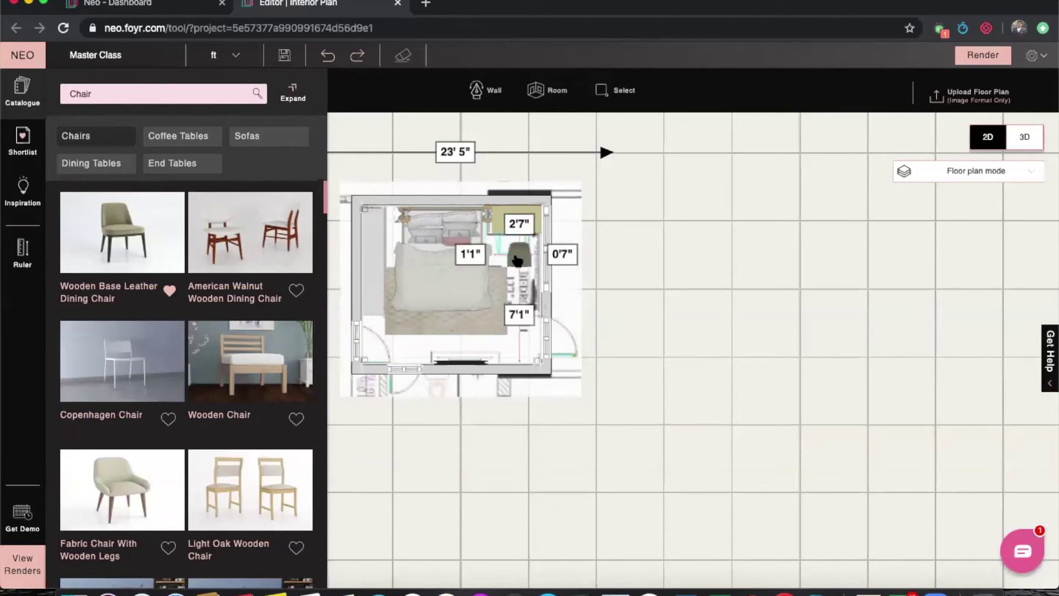
left_click(518, 257)
left_click(517, 257)
Step: Rotate the chair to face the writing desk and move it up to the desk's front edge, over the drawn chair
left_click(589, 90)
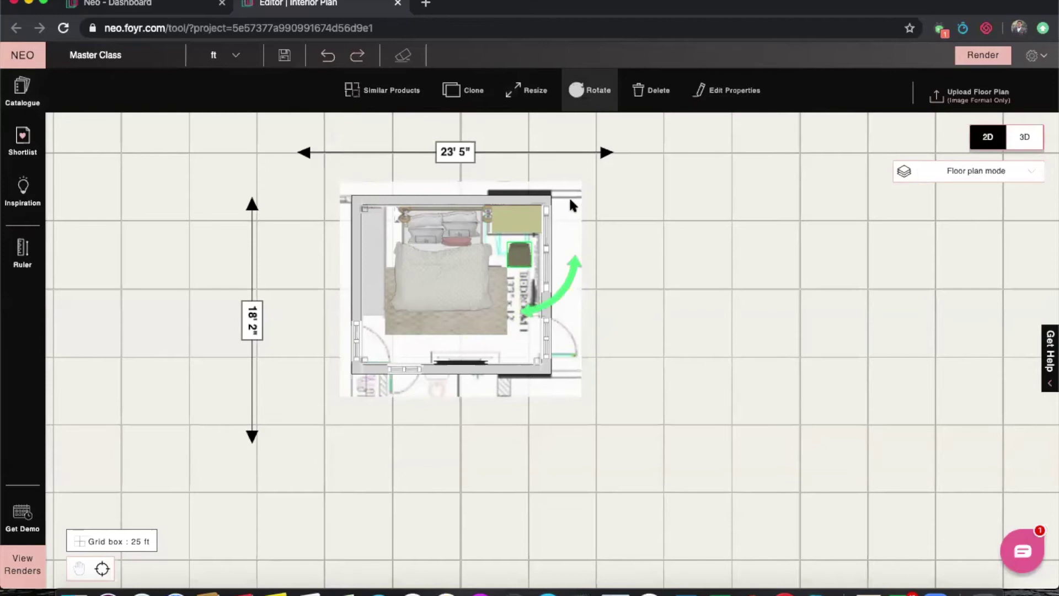
left_click_drag(565, 287, 480, 224)
left_click(747, 227)
left_click(521, 256)
mouse_move(522, 257)
left_mouse_down()
mouse_move(503, 235)
mouse_move(513, 240)
left_mouse_up()
left_click(601, 234)
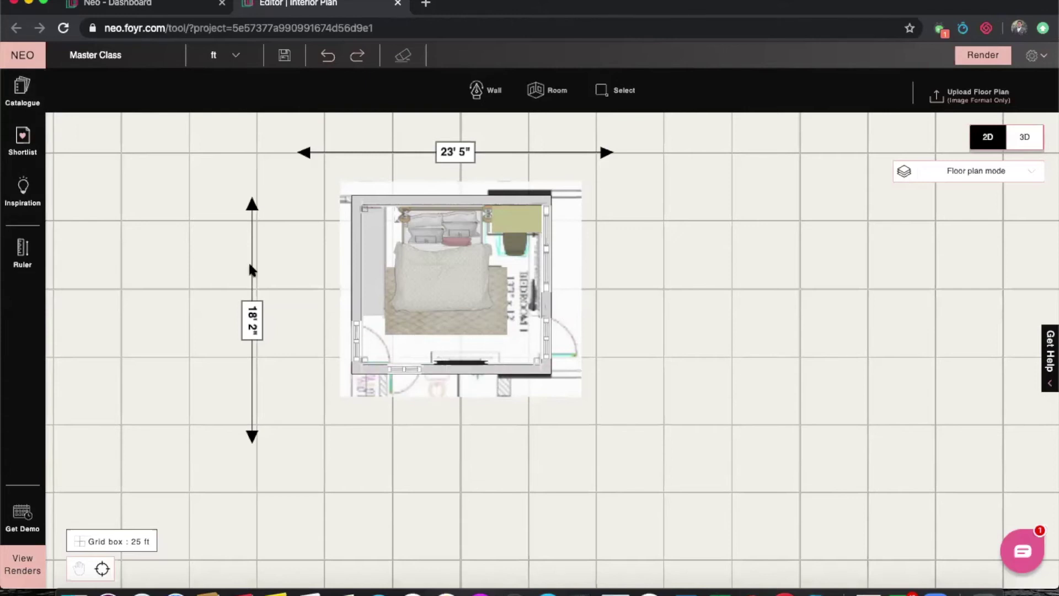
Step: Search the catalogue for "Tv Unit" and limit the results to the Tv Units category
left_click(15, 105)
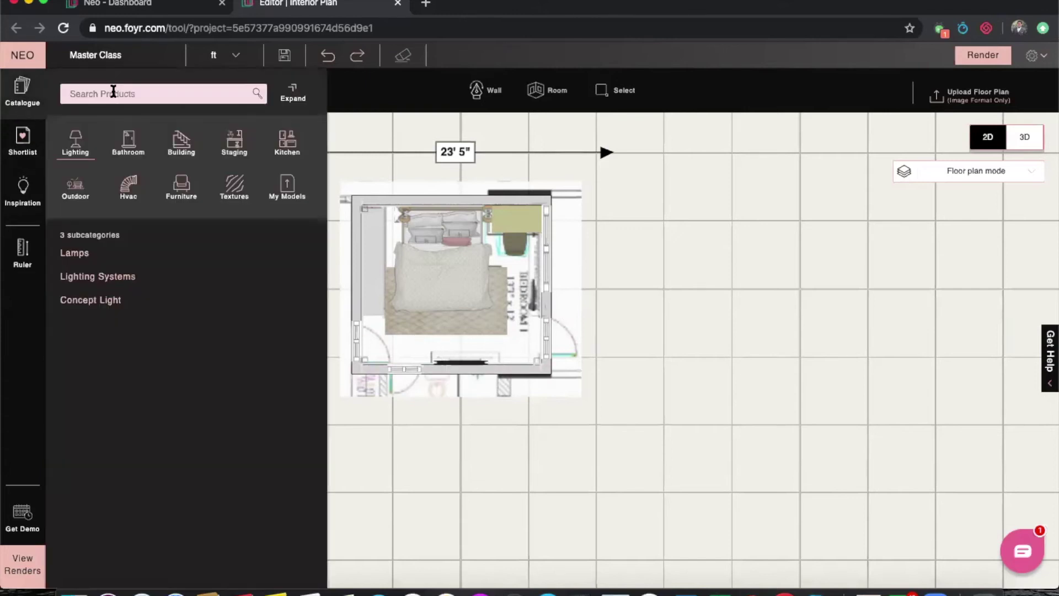
type("Tv Unit")
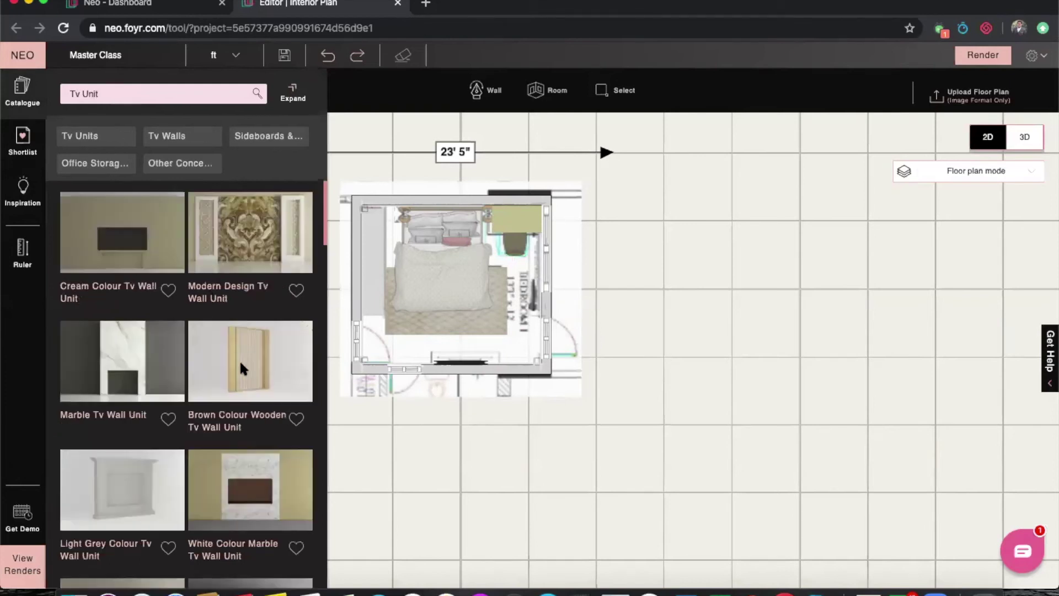
scroll(240, 366, "down", 5)
left_click(120, 141)
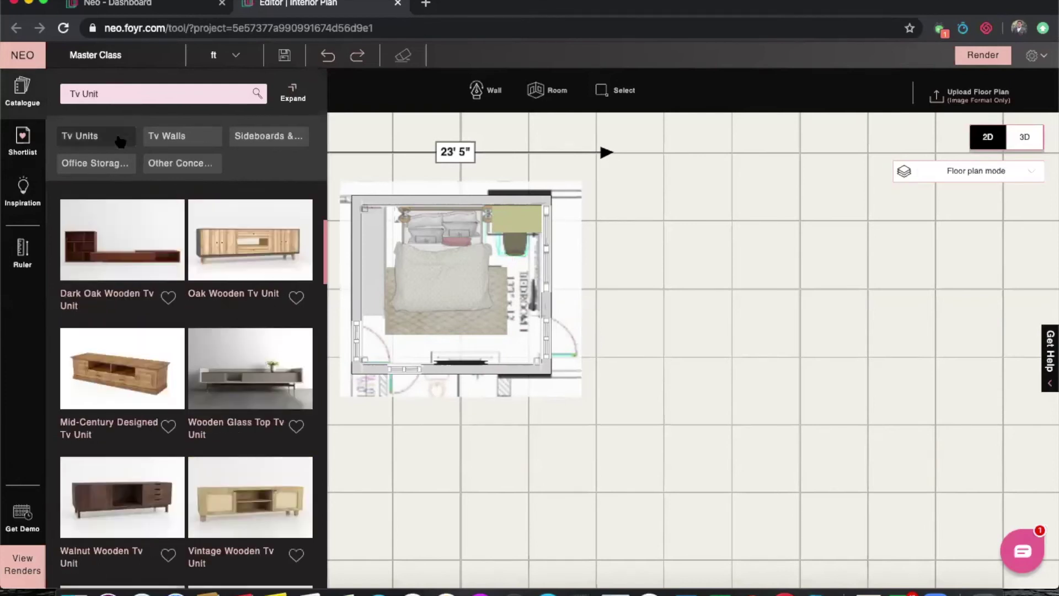
scroll(197, 321, "down", 1)
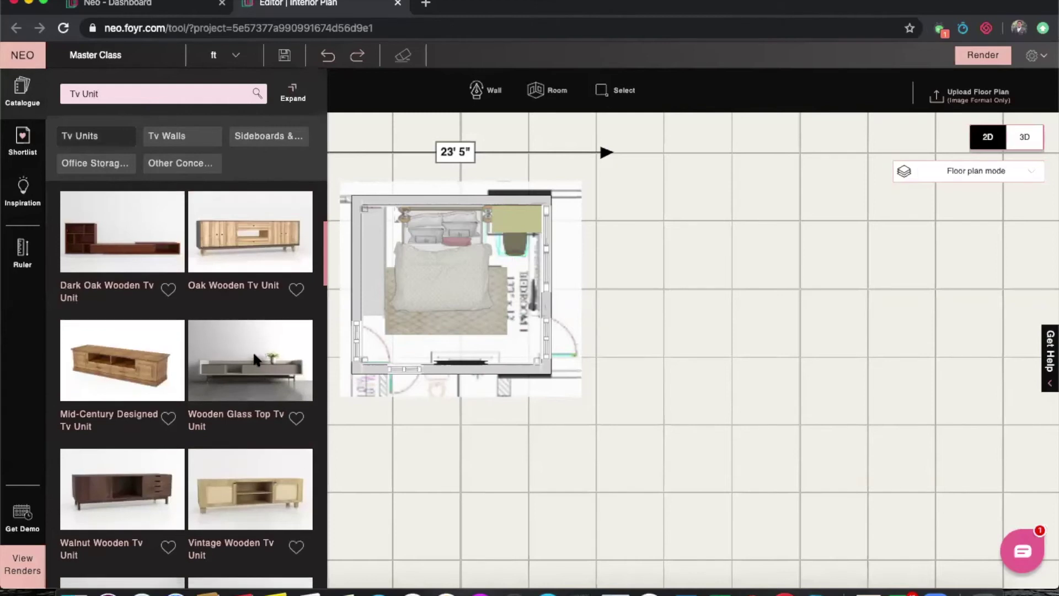
scroll(213, 469, "down", 4)
Step: Shortlist the Wooden Glass Top Tv Unit and place it against the room's lower wall, beneath the TV
scroll(214, 472, "up", 5)
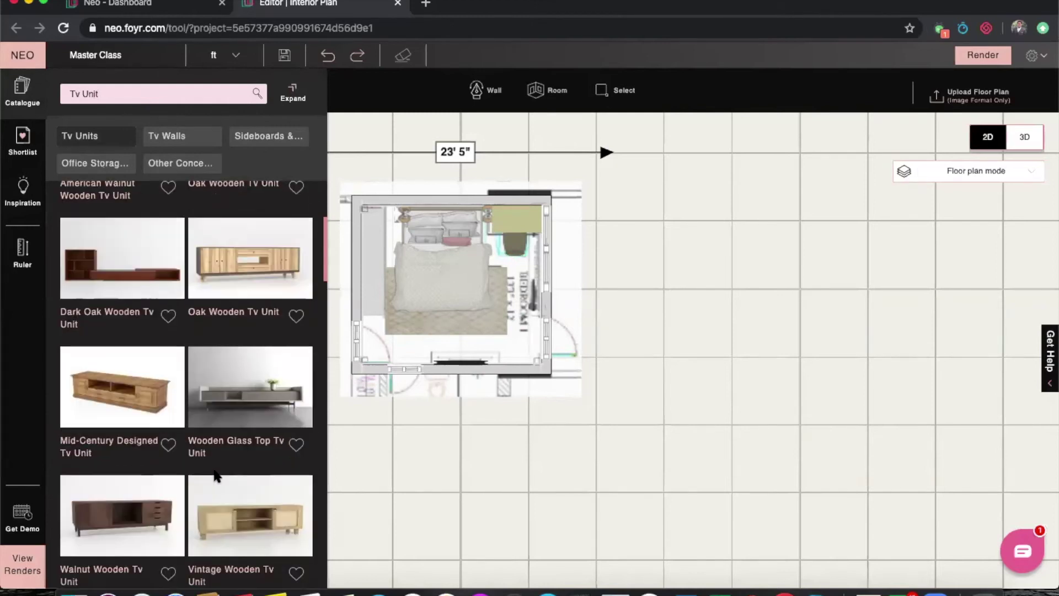
scroll(248, 471, "up", 1)
left_click(297, 477)
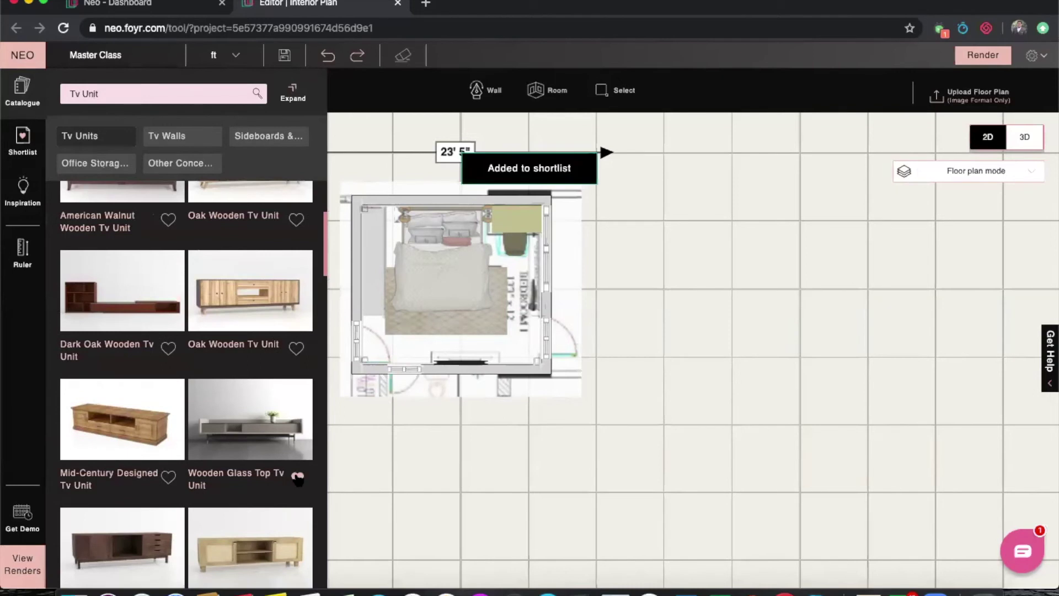
left_click_drag(240, 436, 471, 363)
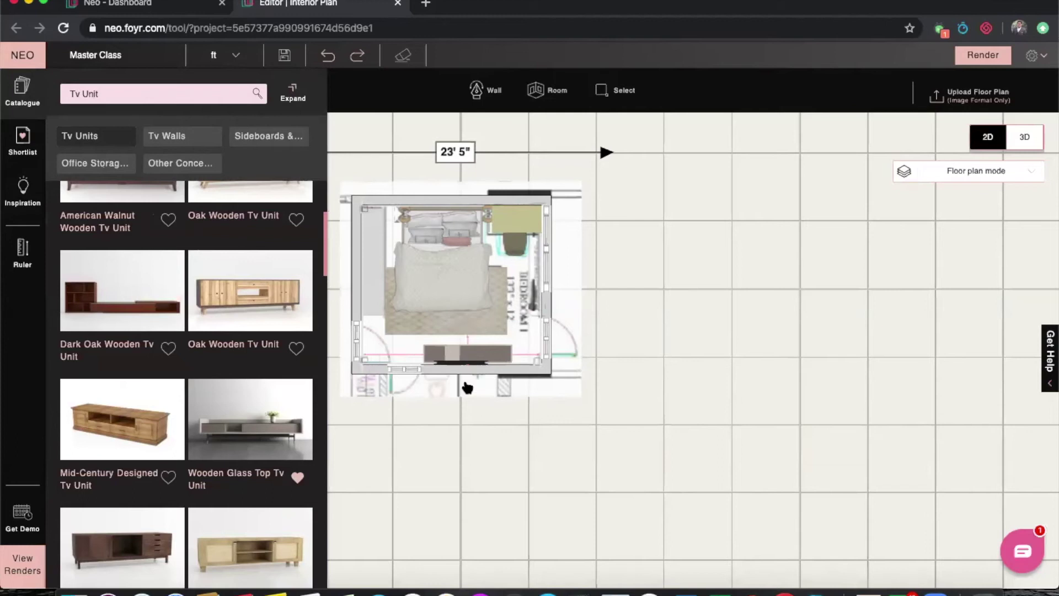
left_click(589, 422)
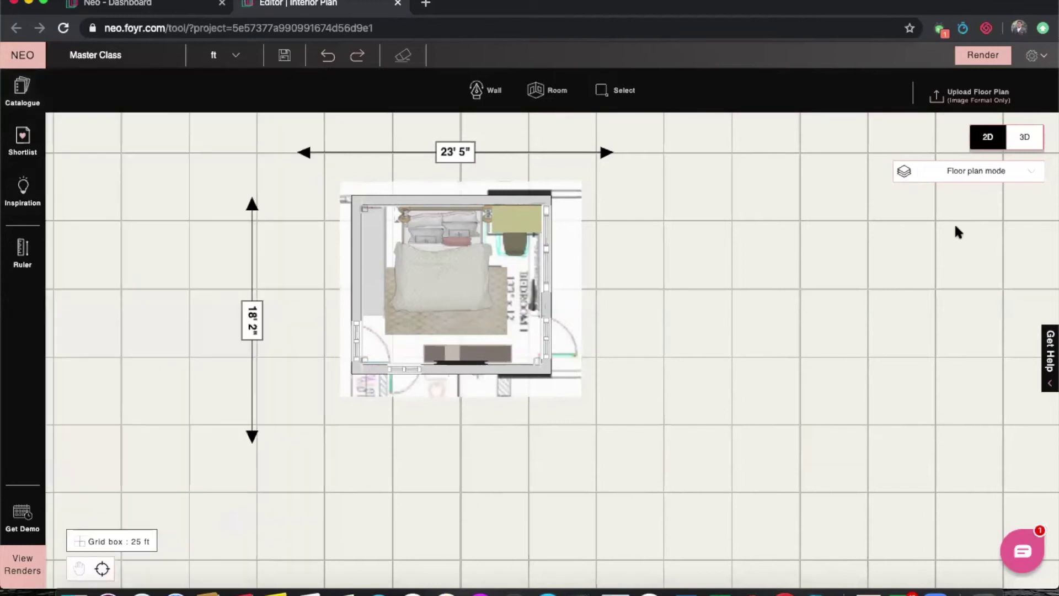
Step: Switch to the 3D view and examine the furnished bedroom from the window side
left_click(1033, 138)
left_click(631, 380)
left_click(673, 460)
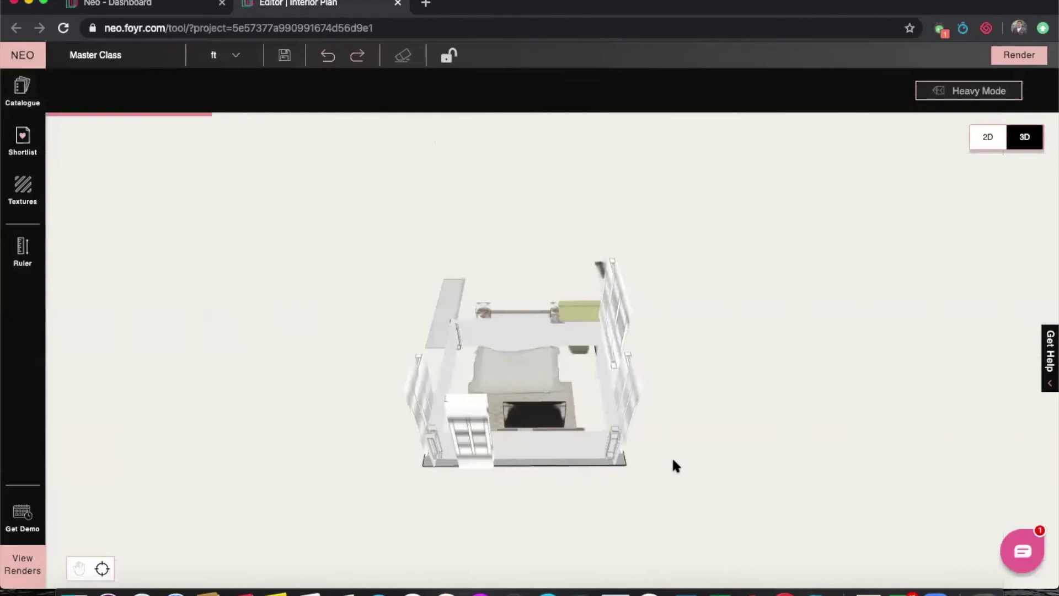
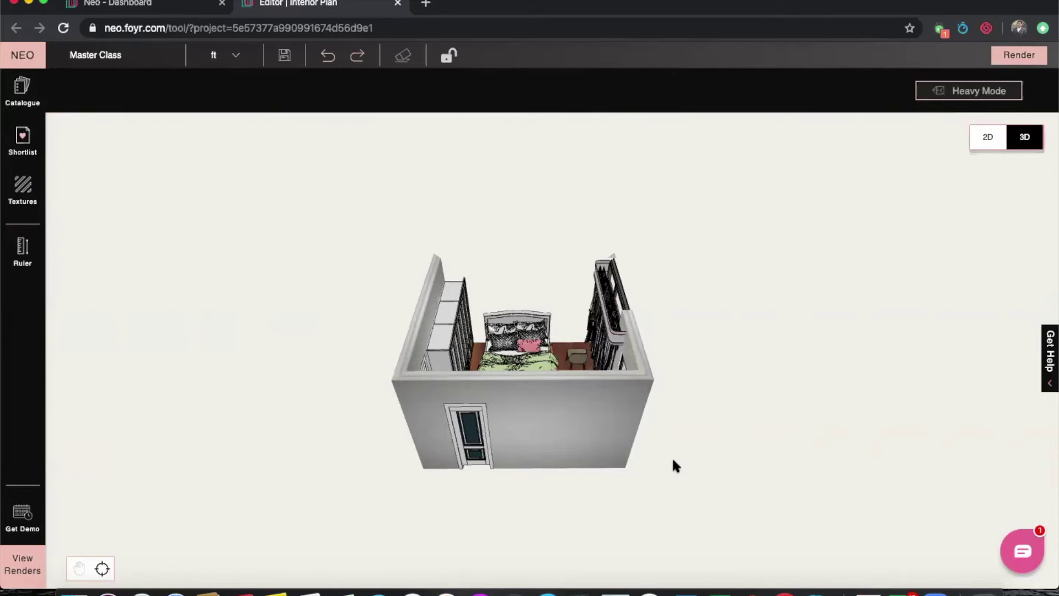
left_click_drag(772, 381, 519, 446)
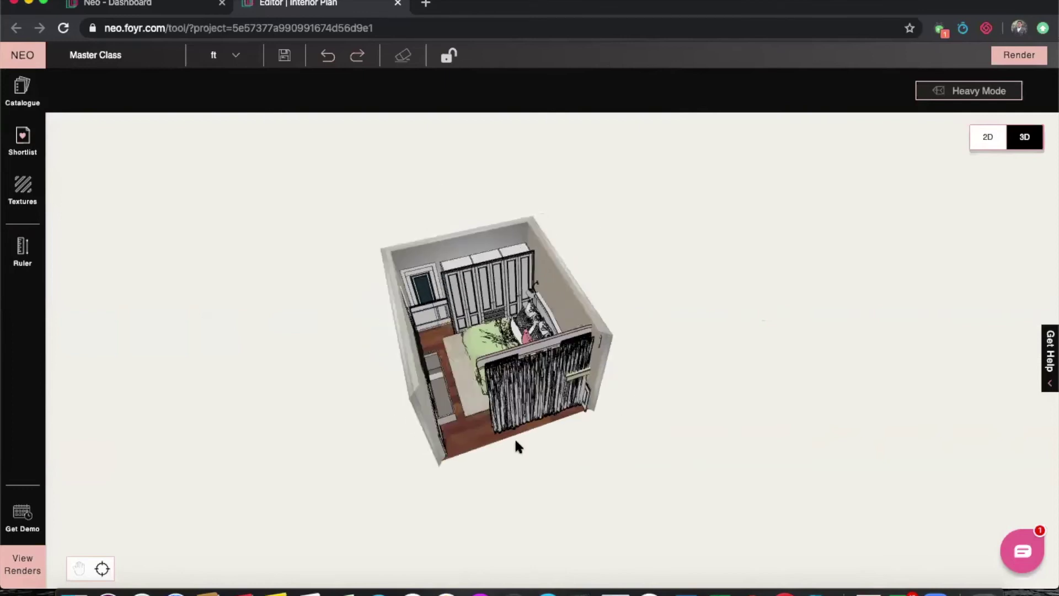
Step: In the 2D ceiling plan mode, resize the ceiling's length and width to fit the room's walls
left_click(988, 139)
left_click(1001, 172)
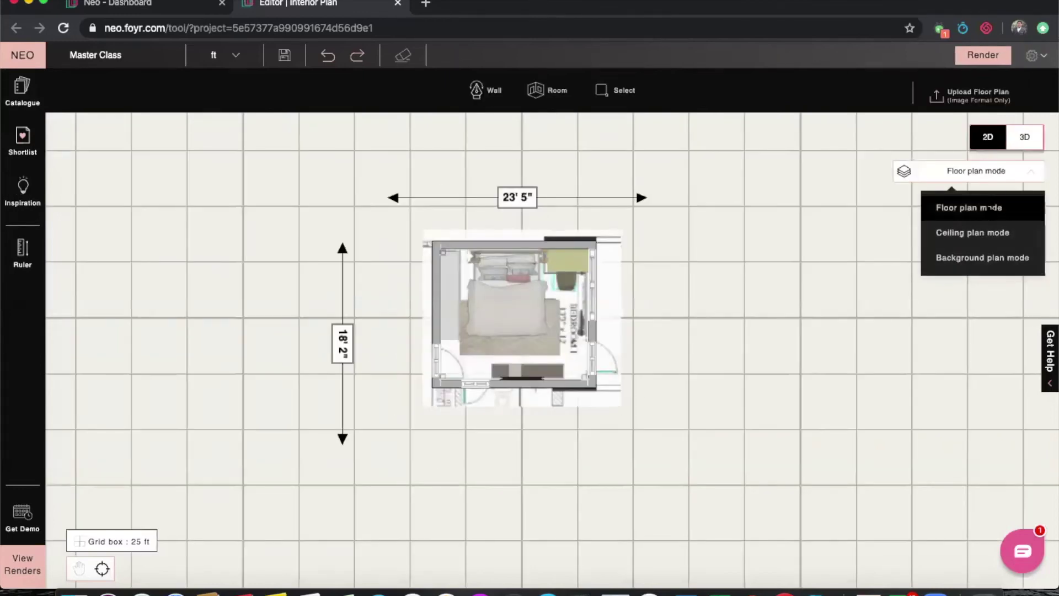
left_click(990, 232)
left_click(622, 298)
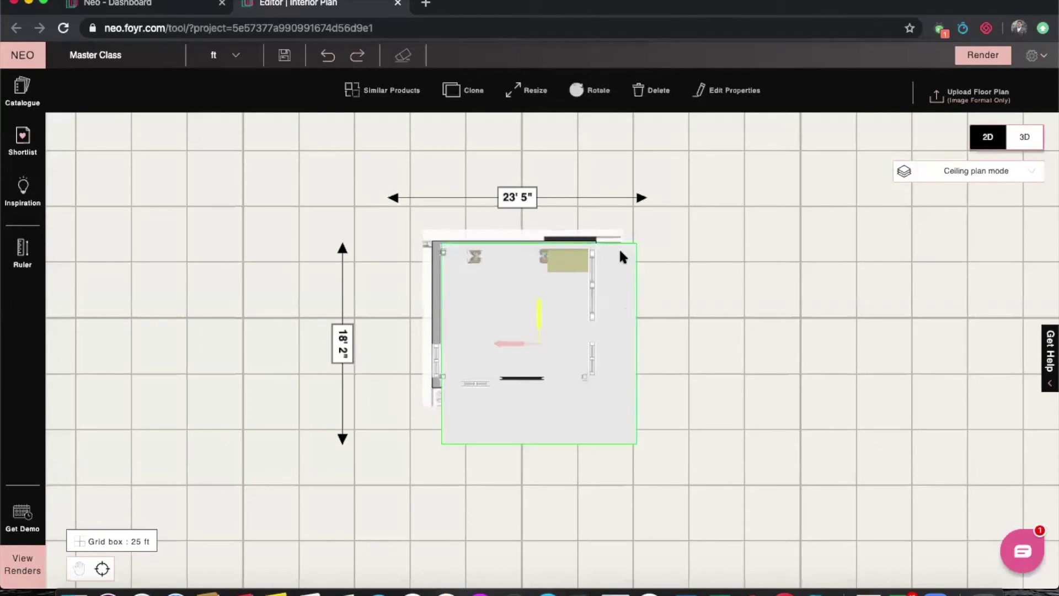
left_click(527, 90)
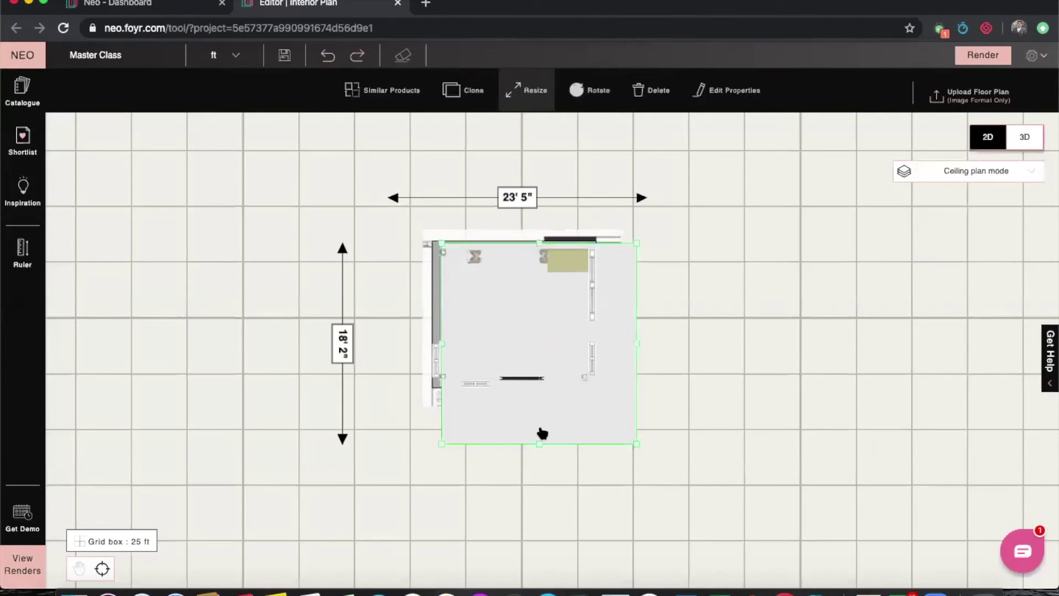
left_click_drag(538, 441, 533, 380)
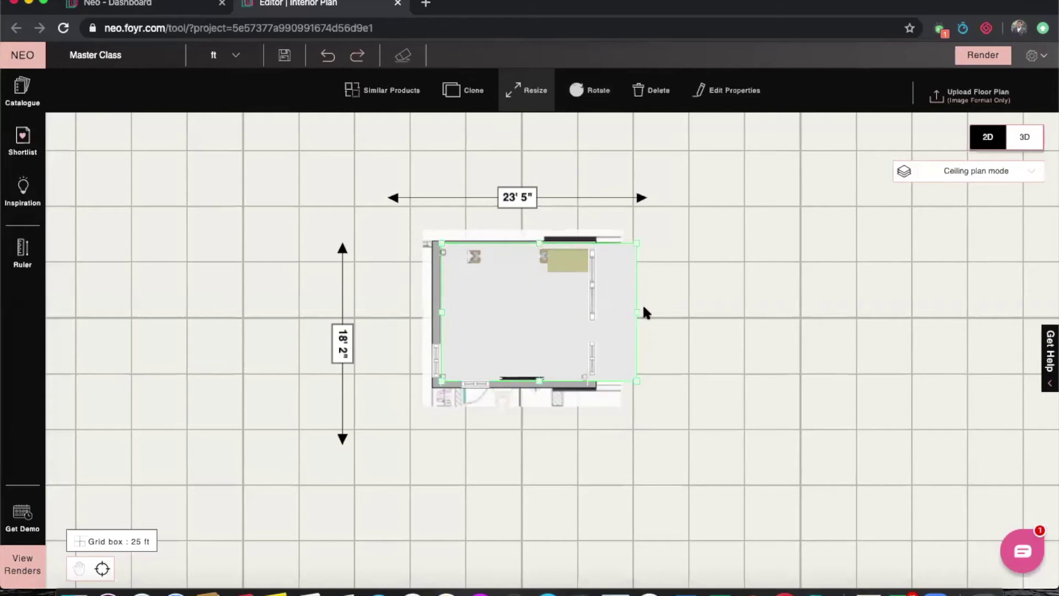
left_click_drag(637, 317, 589, 308)
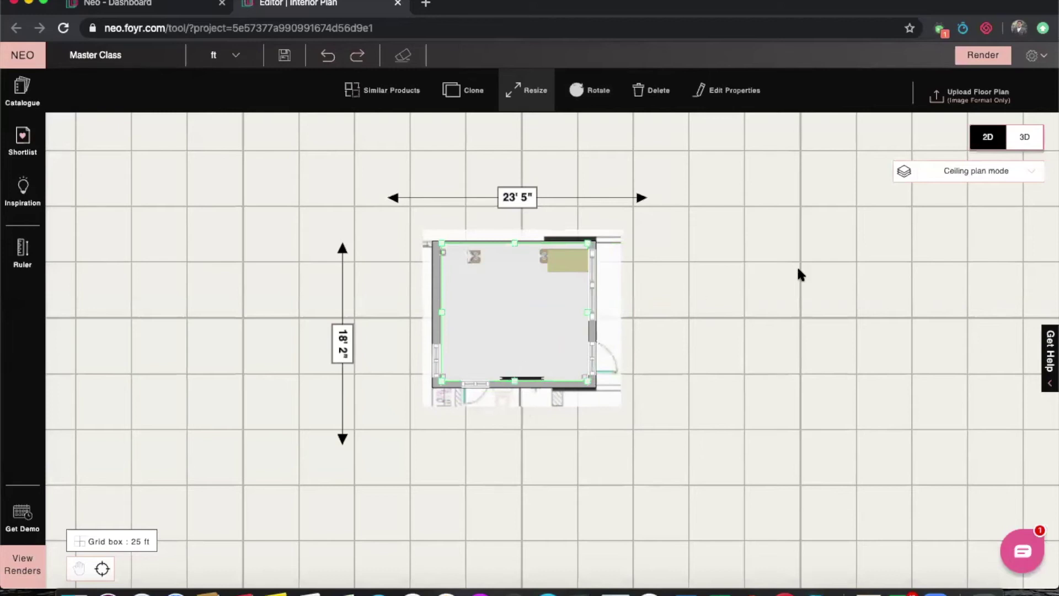
Step: Flip the Wooden Glass Top Tv Unit vertically in the 3D view
left_click(1021, 148)
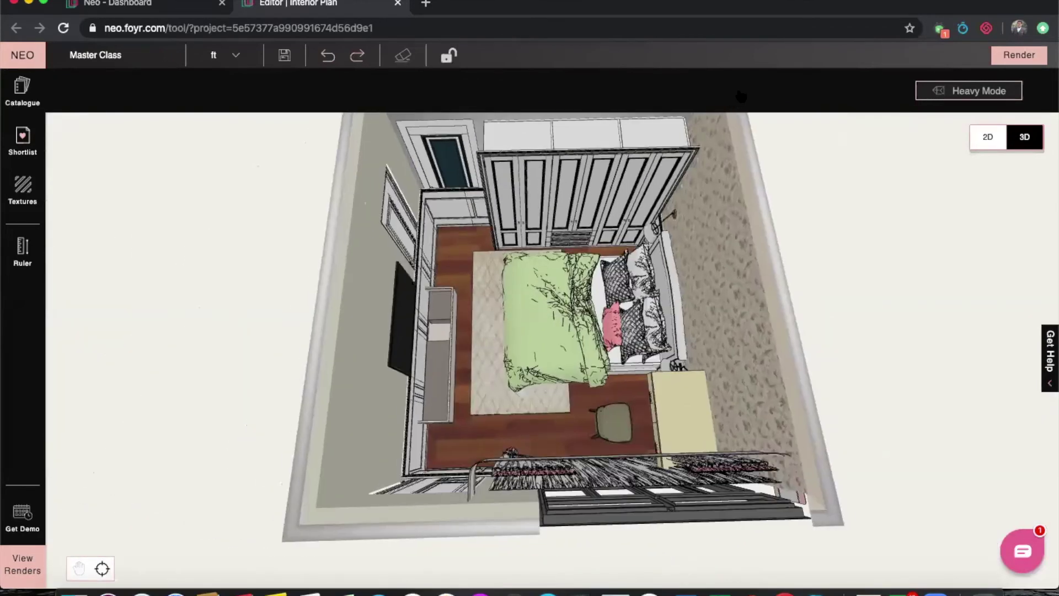
left_click(438, 353)
left_click(238, 344)
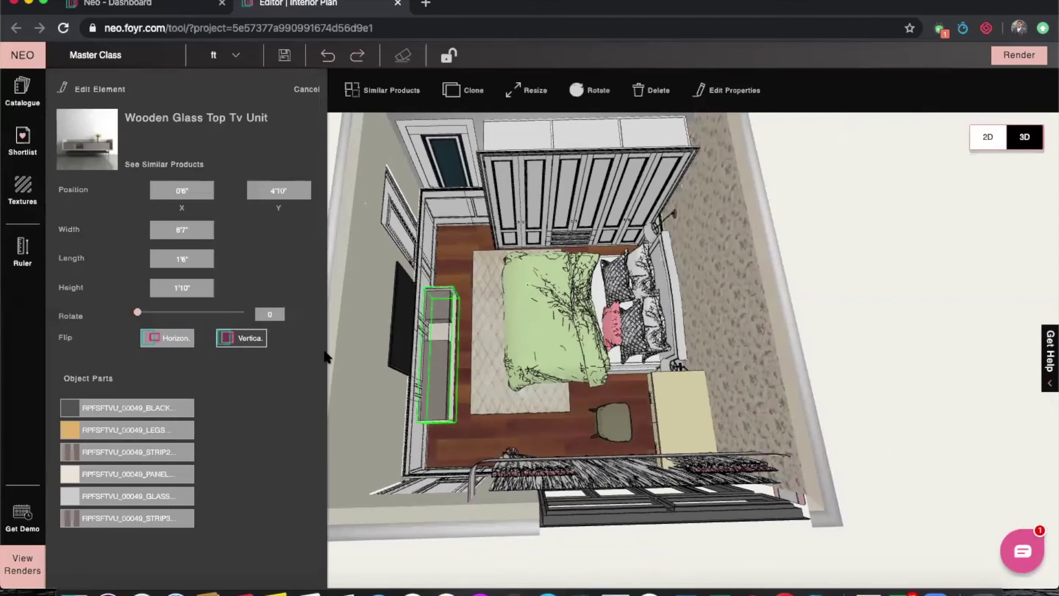
left_click(372, 230)
Step: Flip the Rustic Blue Paneled Door beside the wardrobe both horizontally and vertically
left_click_drag(457, 372, 524, 130)
scroll(731, 113, "up", 5)
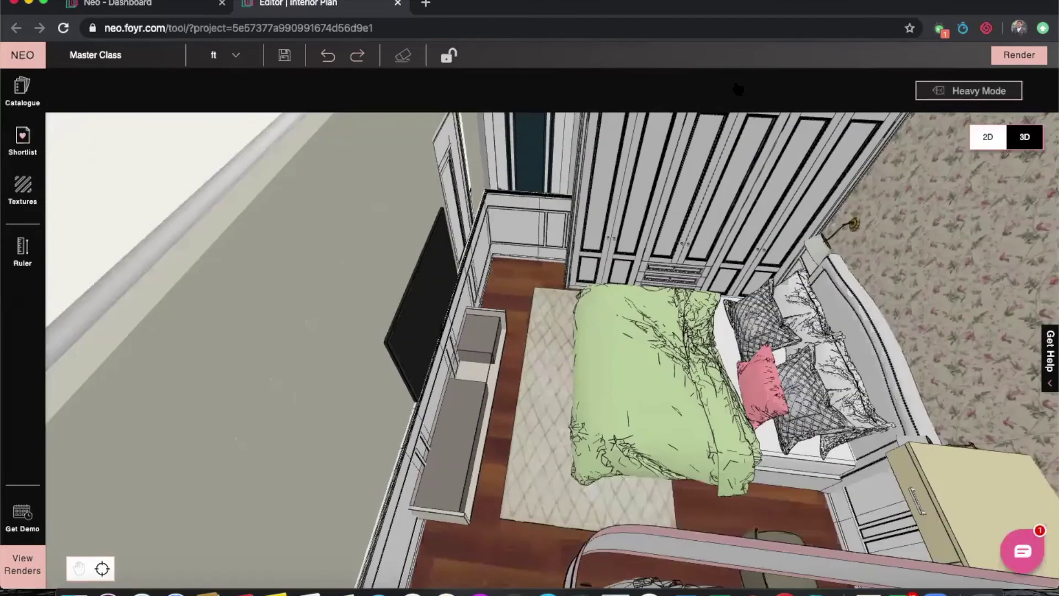
left_click(528, 151)
left_click(179, 341)
left_click(220, 338)
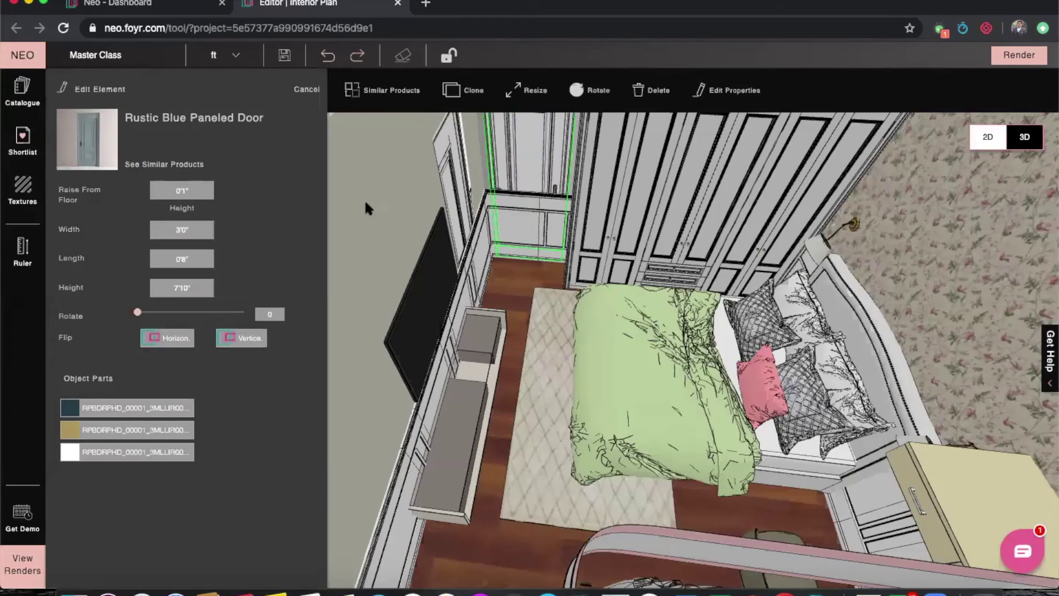
left_click(382, 197)
Step: Slide the wall panel on the window wall behind the curtain so that it clears the door
left_click_drag(417, 280, 480, 500)
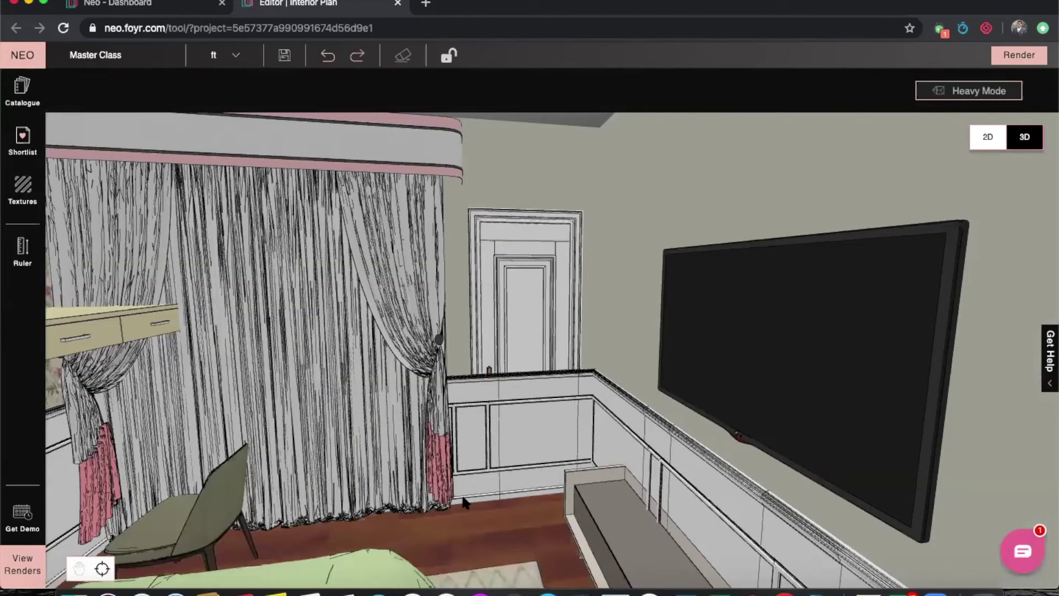
left_click(463, 501)
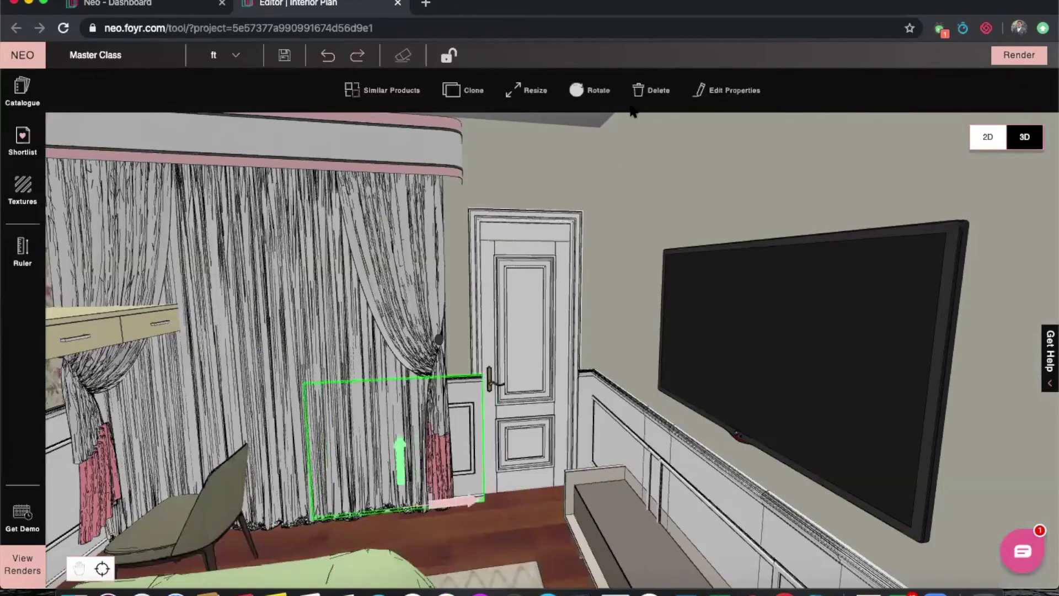
left_click_drag(450, 495, 446, 502)
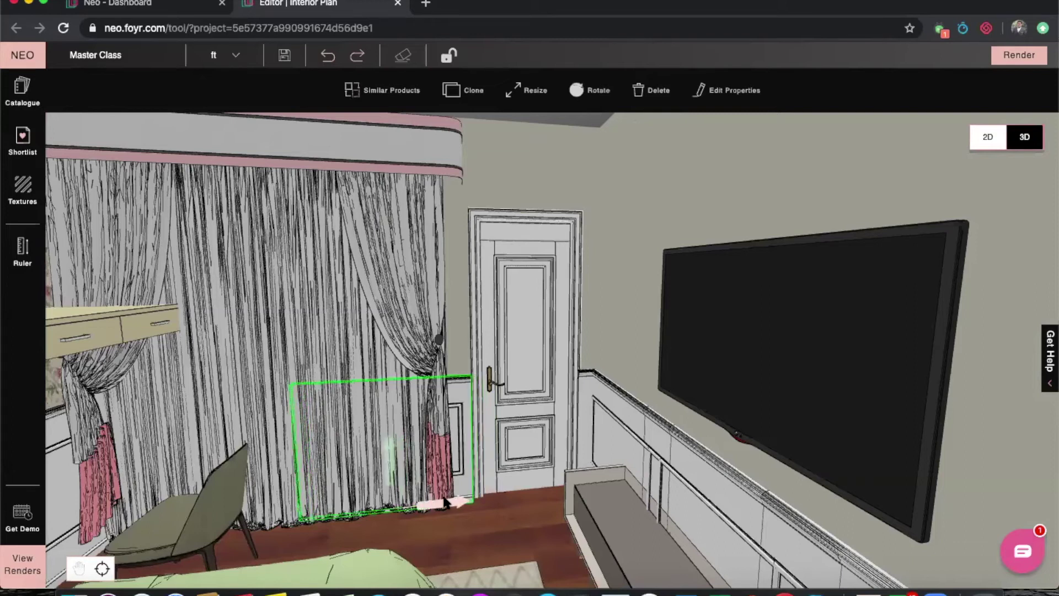
left_click(514, 165)
Step: Delete the two wall panels that cover the door between the TV and the wardrobe corner
left_click_drag(627, 225, 399, 428)
left_click_drag(477, 479, 580, 288)
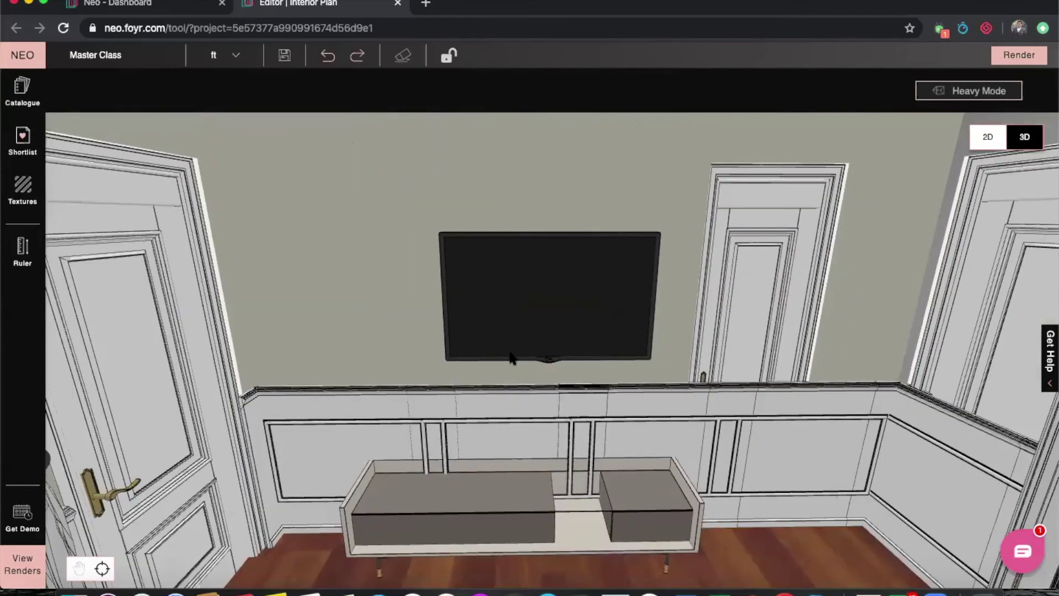
scroll(512, 357, "down", 2)
left_click_drag(645, 463, 709, 309)
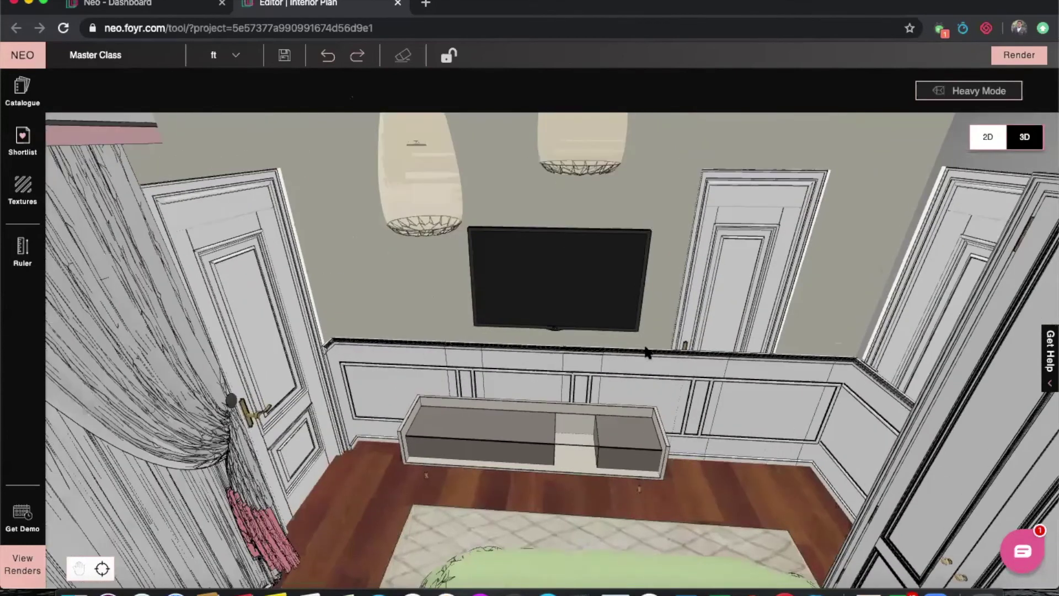
left_click(717, 359)
left_click_drag(719, 264, 648, 115)
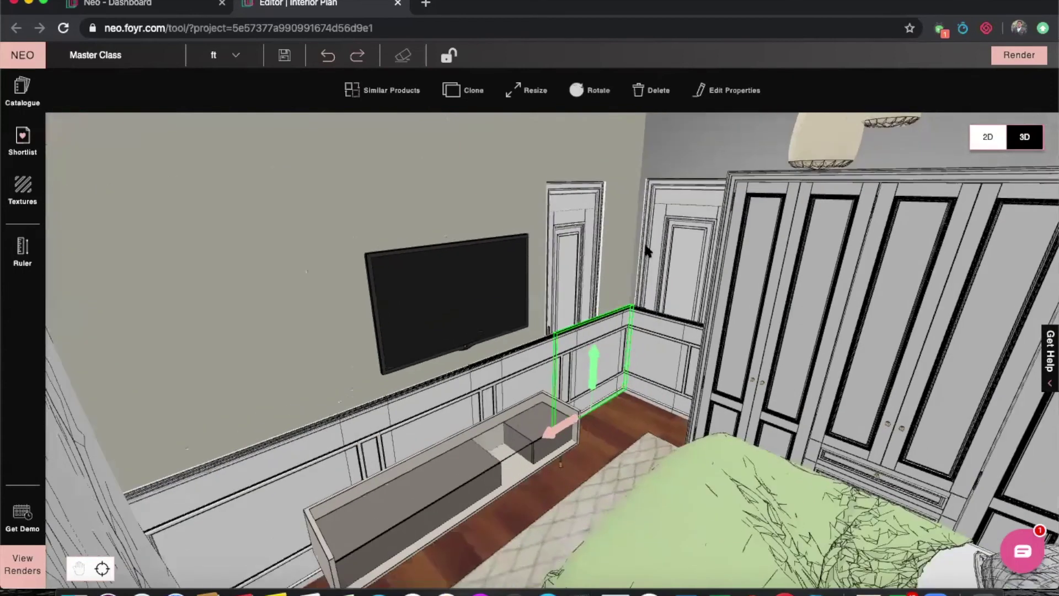
left_click_drag(644, 242, 551, 287)
left_click(679, 282)
left_click_drag(679, 282, 797, 411)
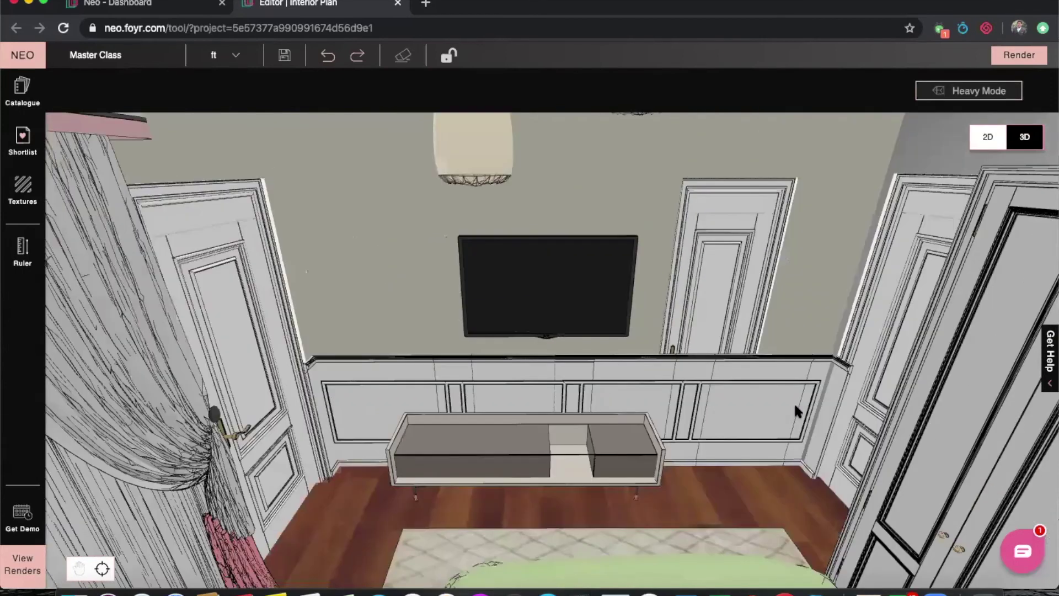
left_click_drag(701, 410, 700, 359)
left_click(702, 365)
left_click(656, 91)
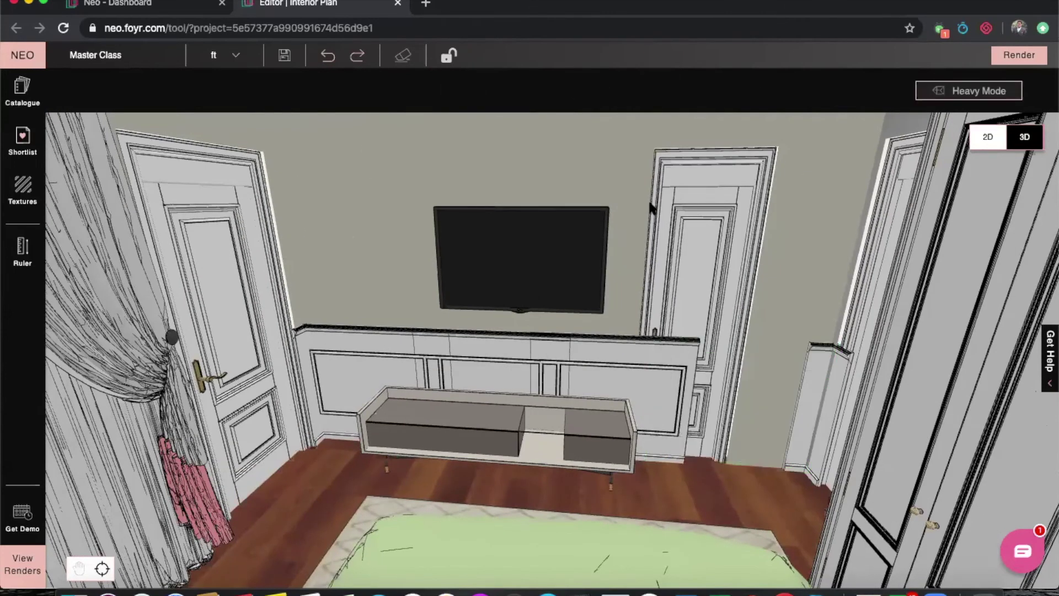
left_click(612, 371)
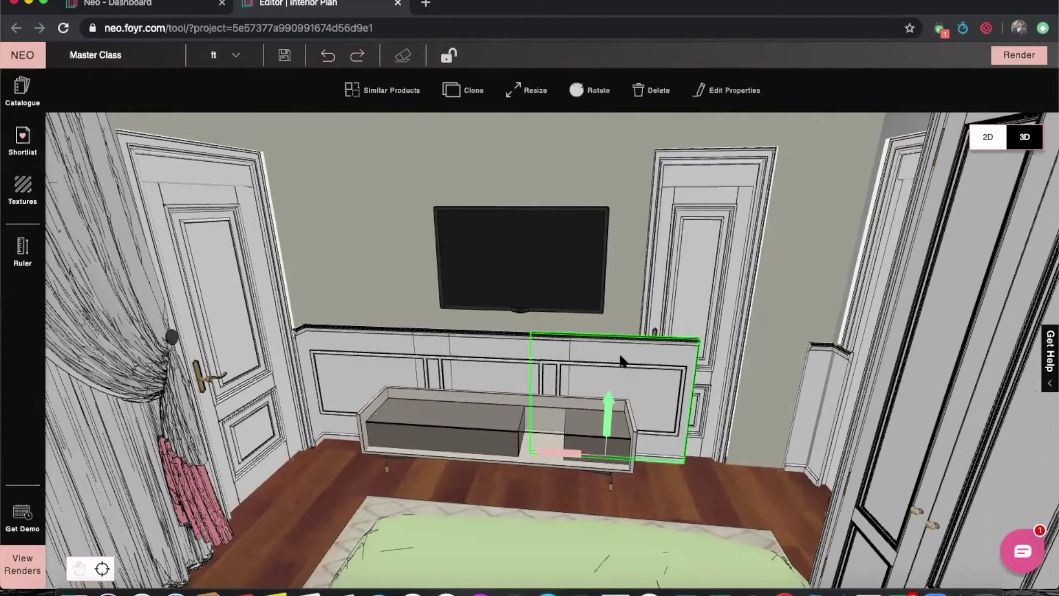
left_click(640, 90)
Step: Pull the TV unit out from the wall and slide the wall panel behind it up to the door
left_click_drag(465, 430, 481, 534)
left_click_drag(600, 417, 587, 454)
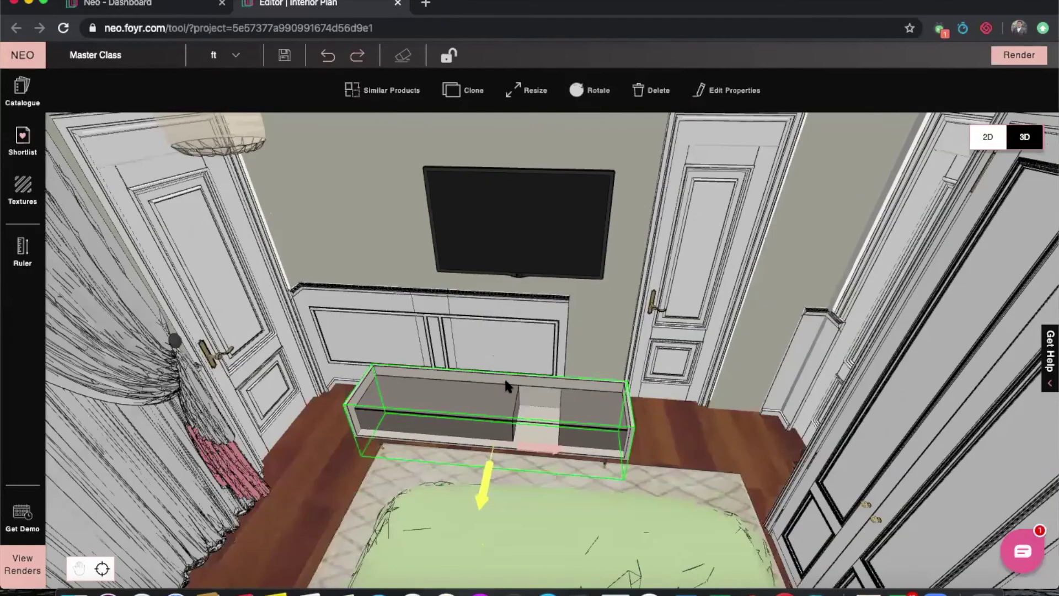
left_click_drag(538, 393, 579, 411)
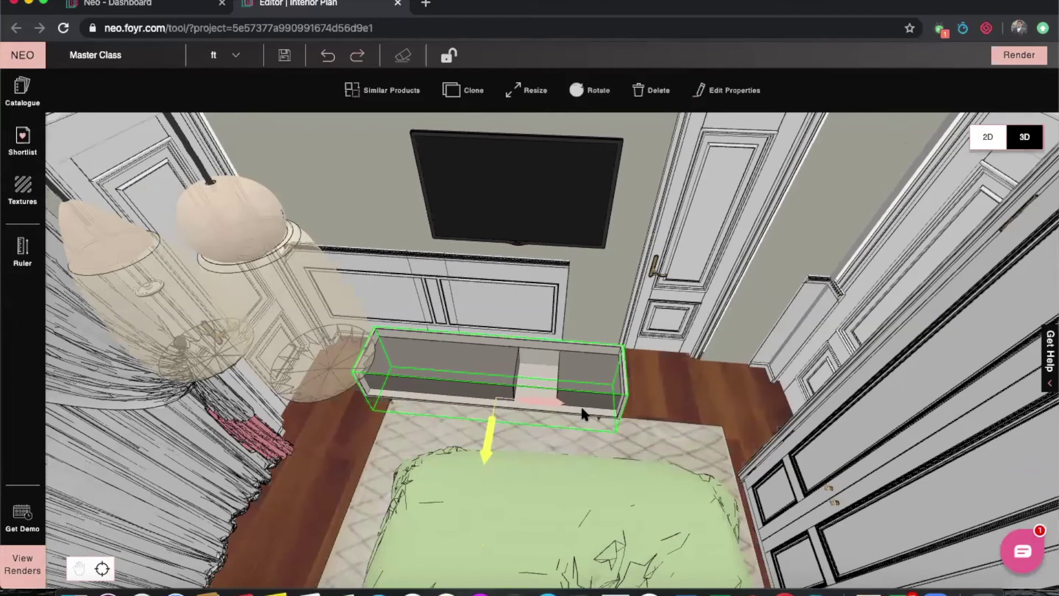
scroll(458, 439, "down", 3)
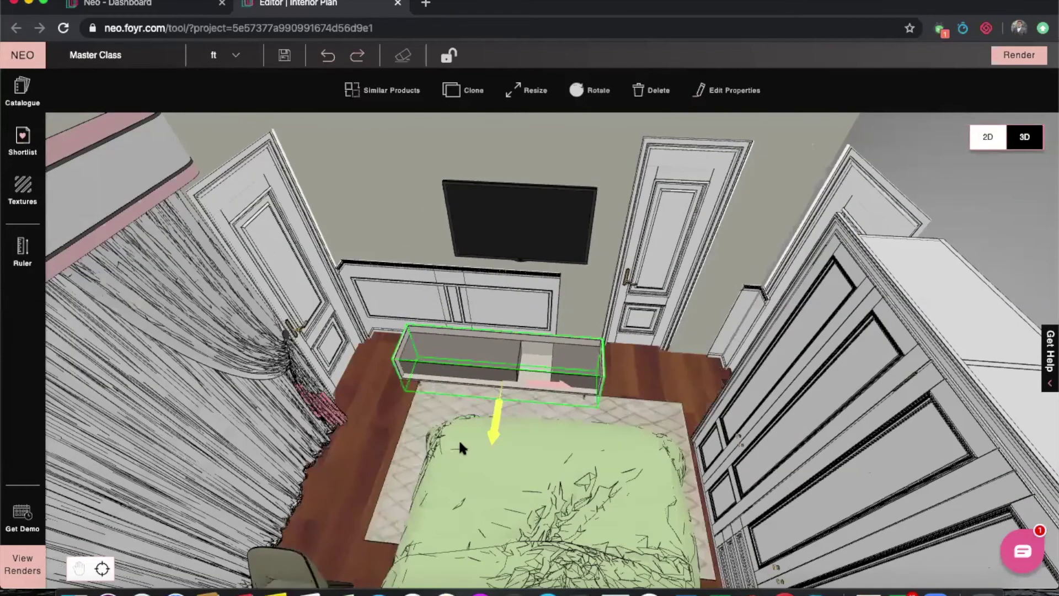
scroll(496, 430, "down", 3)
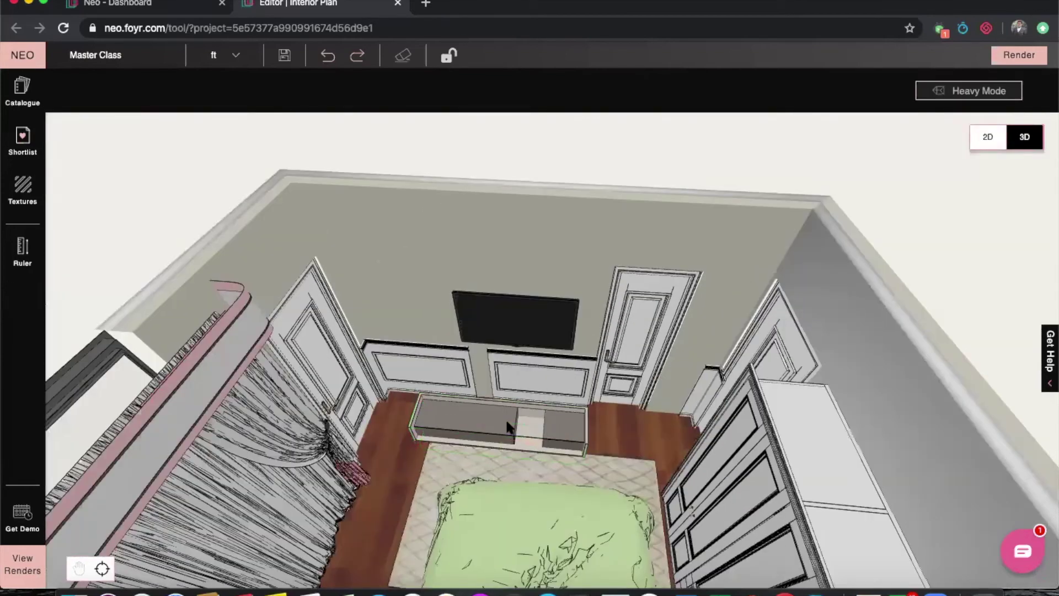
scroll(474, 379, "up", 5)
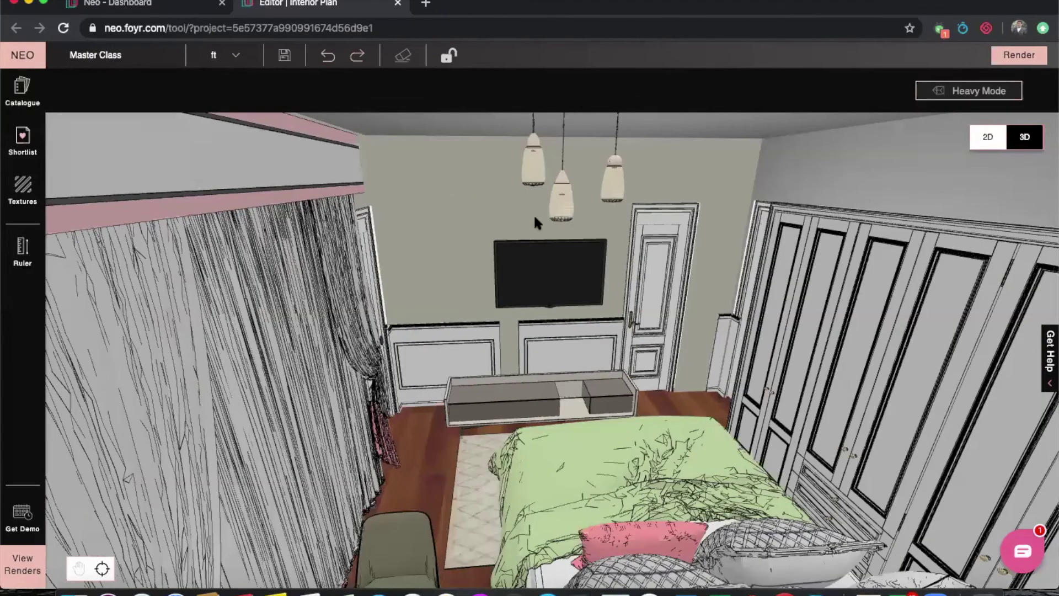
Step: Widen the two wall panels behind the TV unit to close their gap, making the one nearest the door 4'4" wide
scroll(483, 398, "up", 5)
left_click(483, 398)
key("r")
left_click_drag(487, 398, 507, 397)
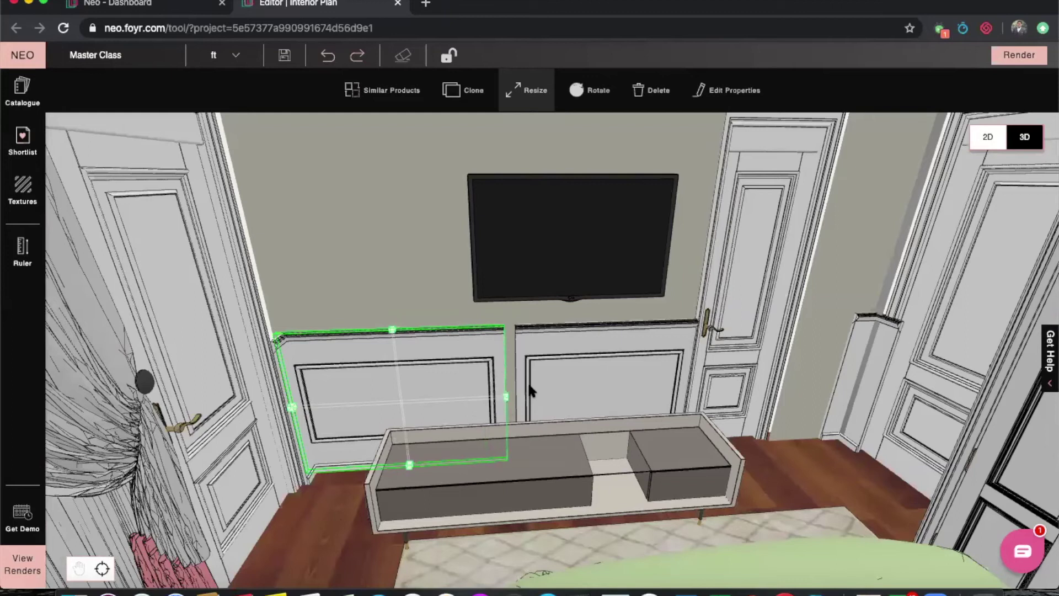
left_click(528, 358)
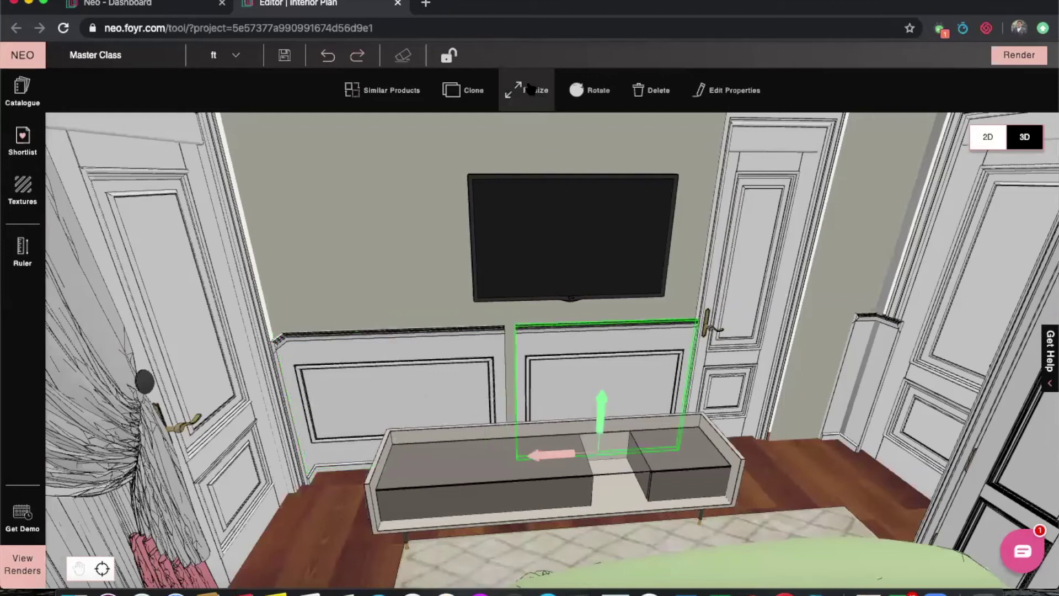
key("r")
left_click_drag(514, 388, 503, 395)
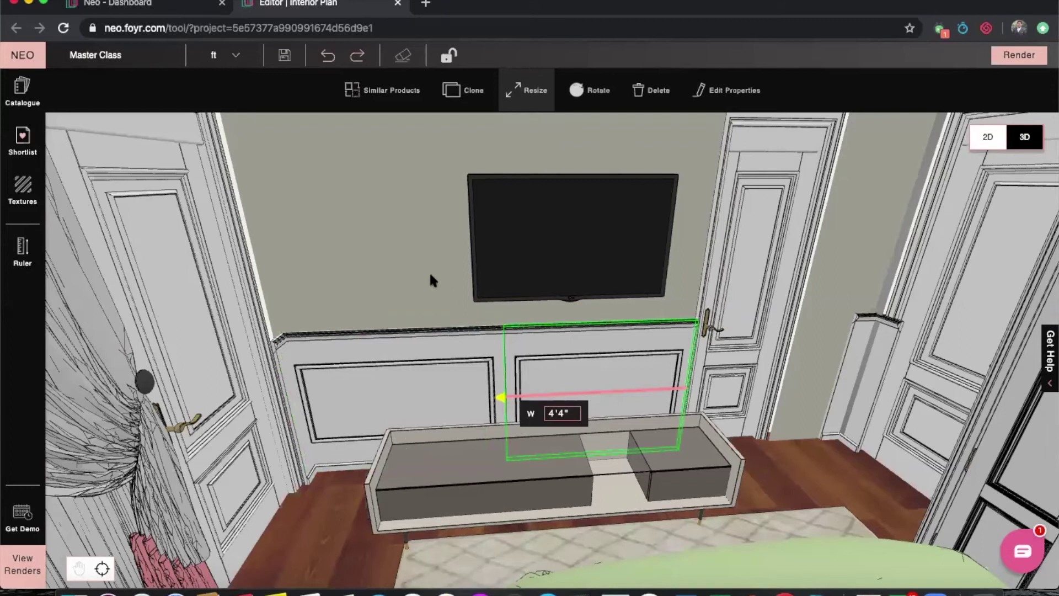
left_click(535, 454)
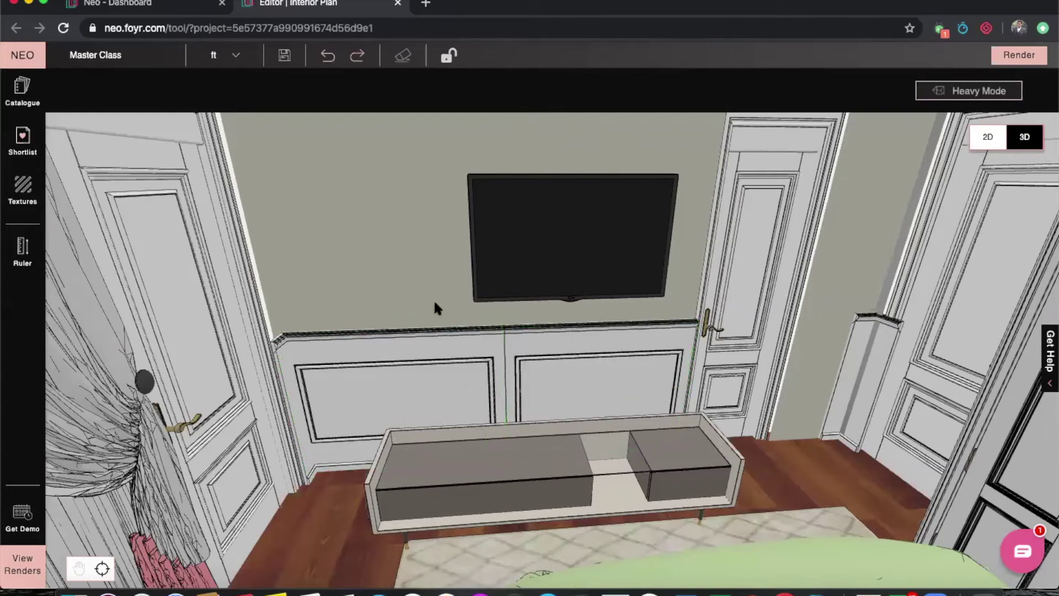
Step: Lower the wall-mounted TV to just above the wall panels
left_click_drag(485, 344, 385, 440)
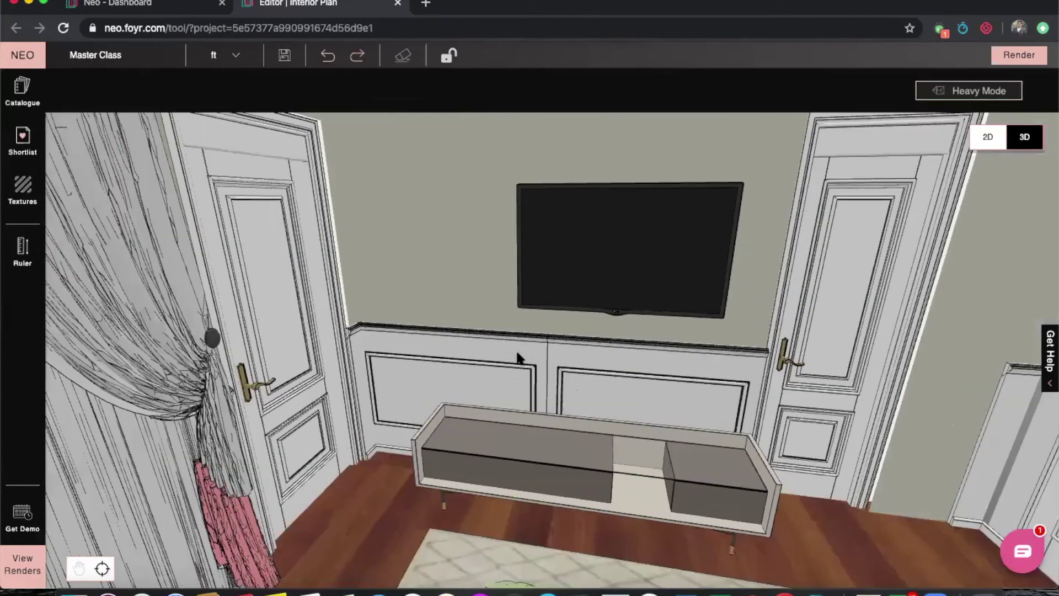
left_click(550, 320)
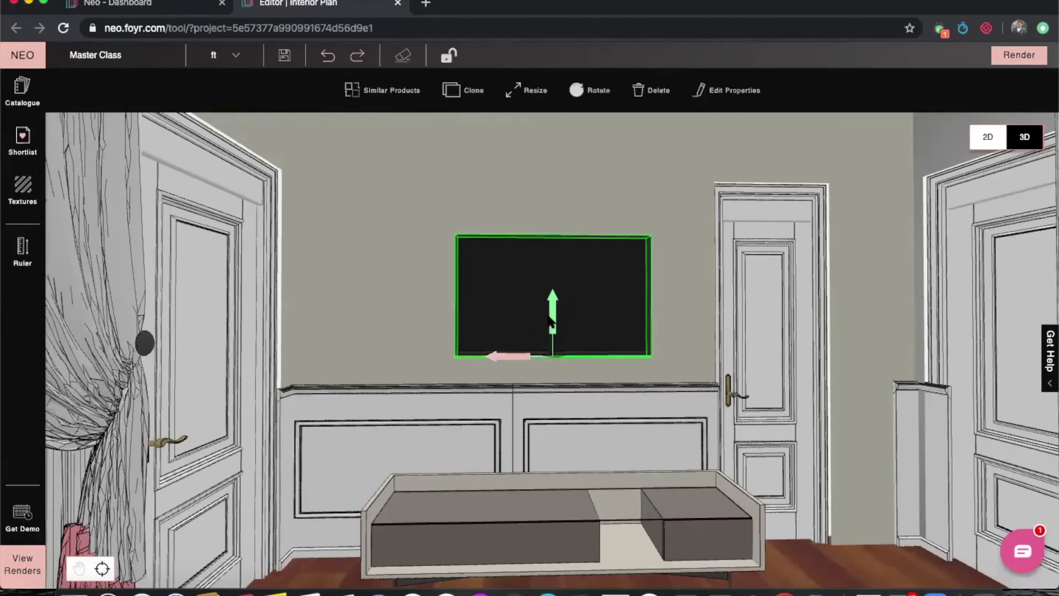
left_click_drag(549, 315, 548, 334)
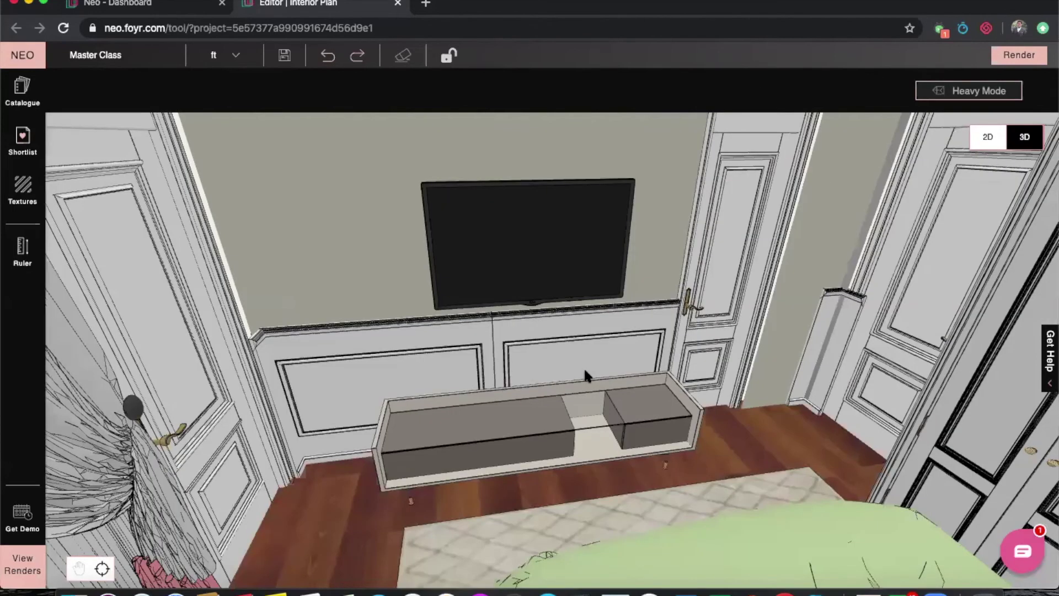
Step: Lower the false ceiling inside the room
scroll(696, 418, "down", 5)
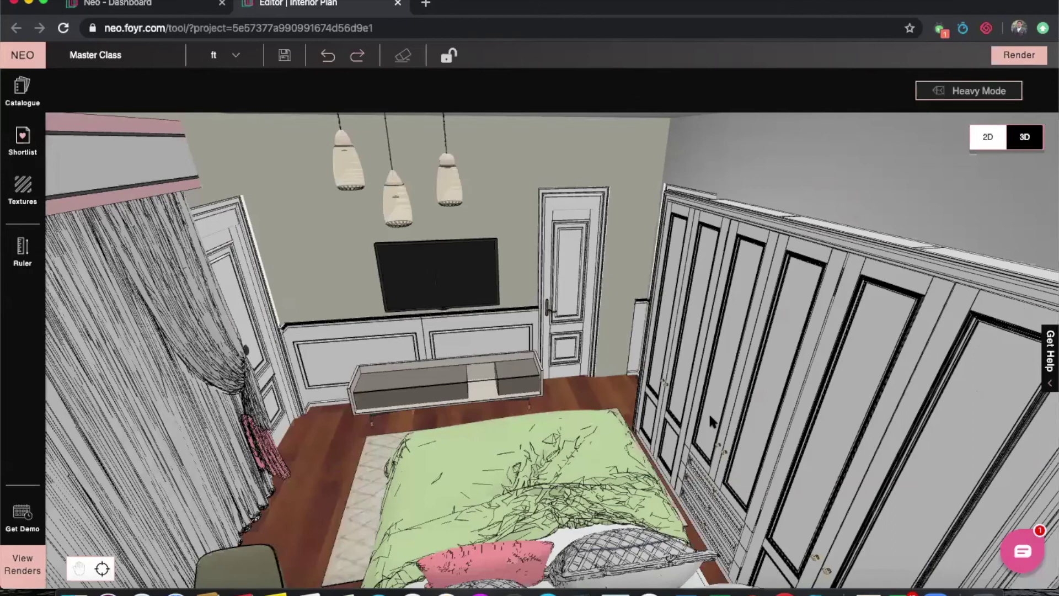
left_click_drag(709, 417, 759, 377)
scroll(679, 372, "down", 5)
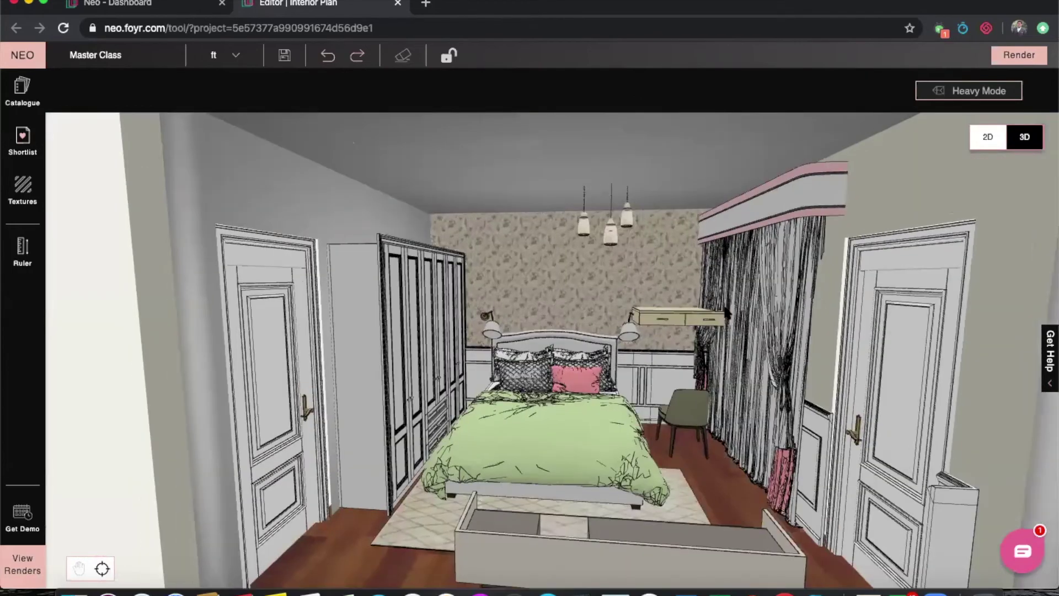
scroll(564, 331, "up", 5)
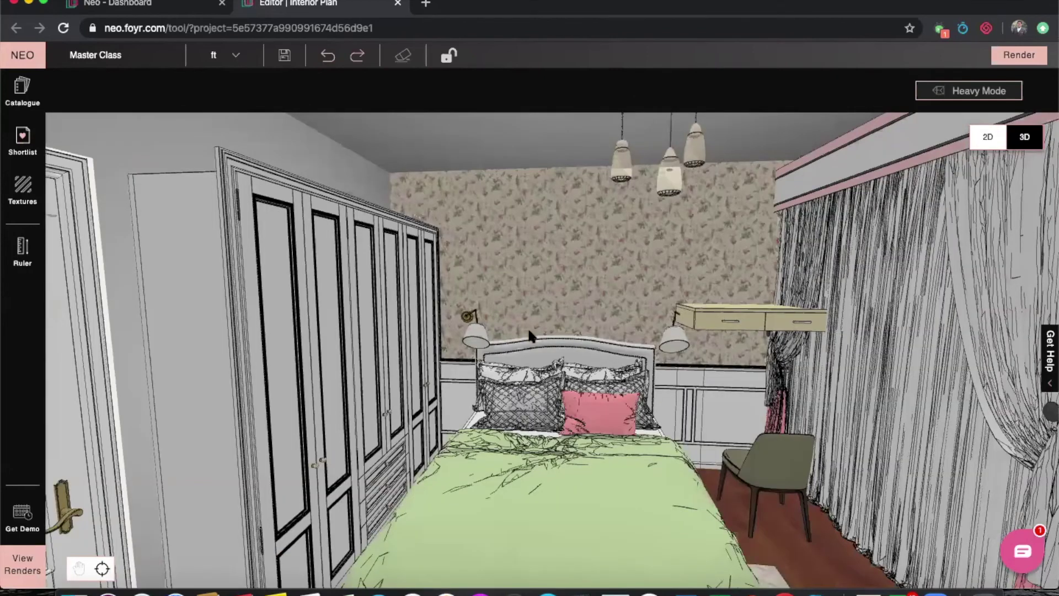
scroll(568, 353, "down", 3)
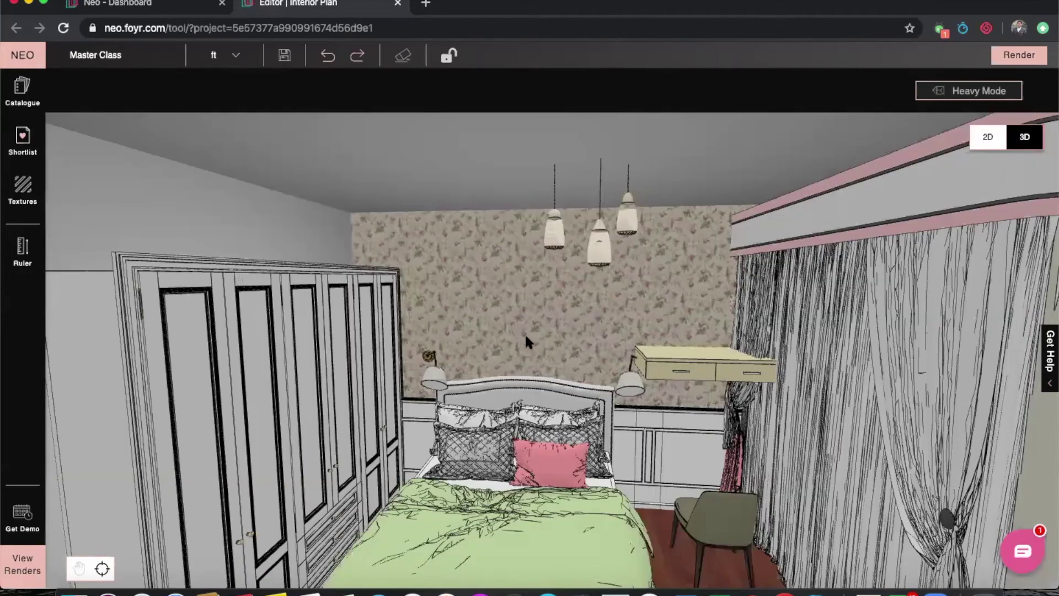
scroll(521, 287, "down", 3)
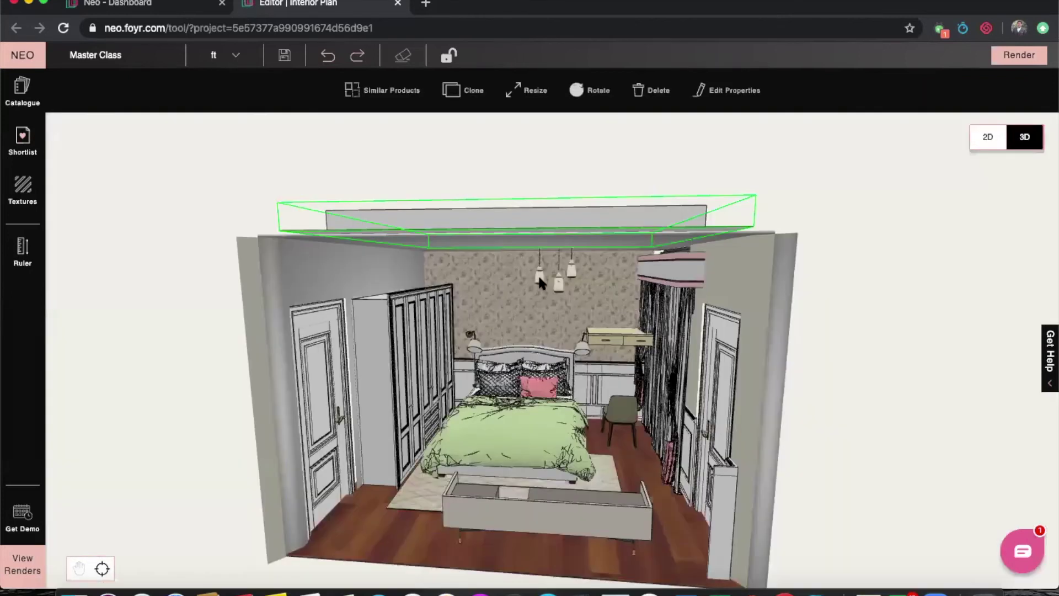
key("Down")
Step: Reposition the three-pendant ceiling light so that its ring hangs below the false ceiling, centred on it
left_click(539, 289)
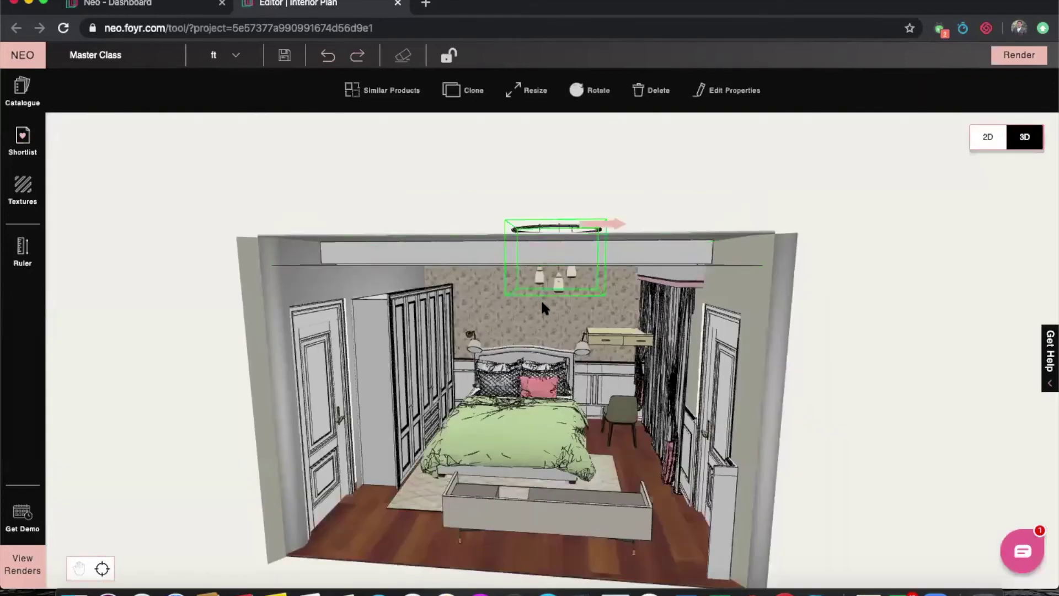
double_click(541, 300)
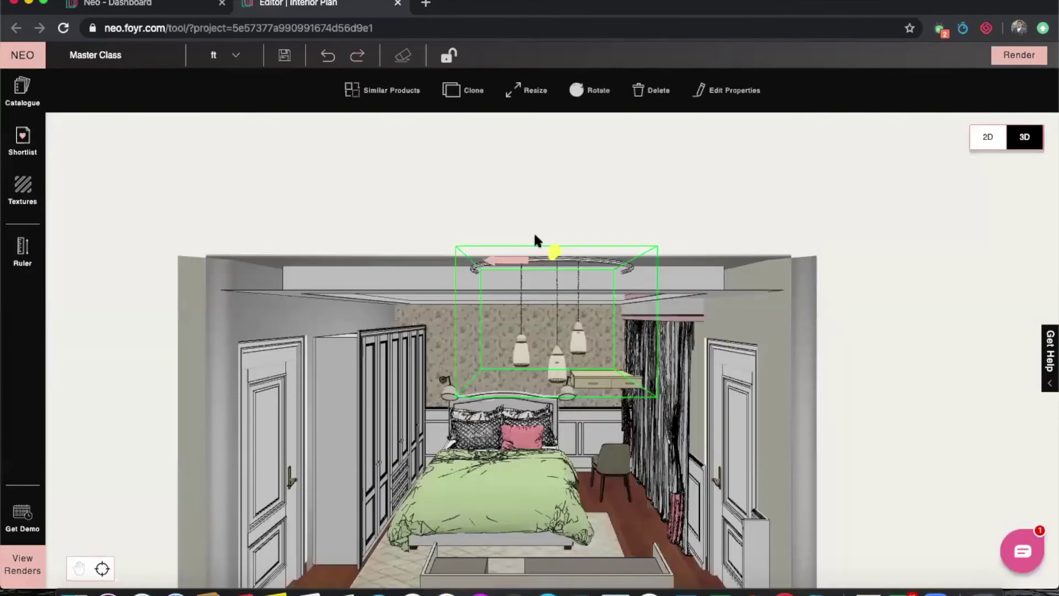
left_click_drag(532, 232, 498, 367)
left_click(508, 514)
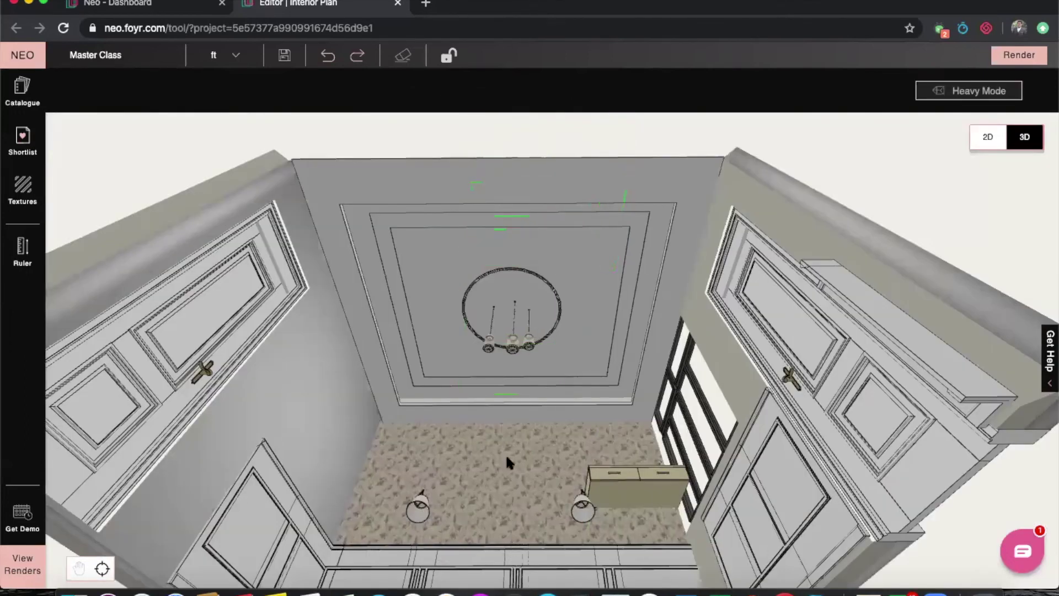
left_click_drag(572, 430, 576, 438)
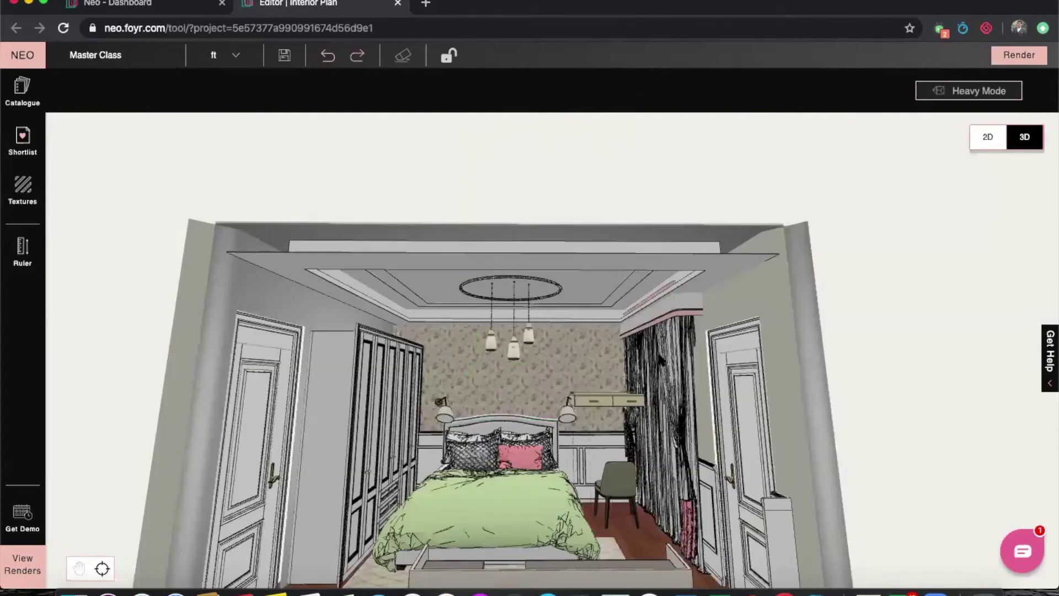
Step: Slide the wall panel behind the chair towards the curtain so that it no longer overlaps the neighbouring panel
scroll(679, 355, "up", 5)
left_click_drag(650, 409, 675, 415)
left_click(675, 415)
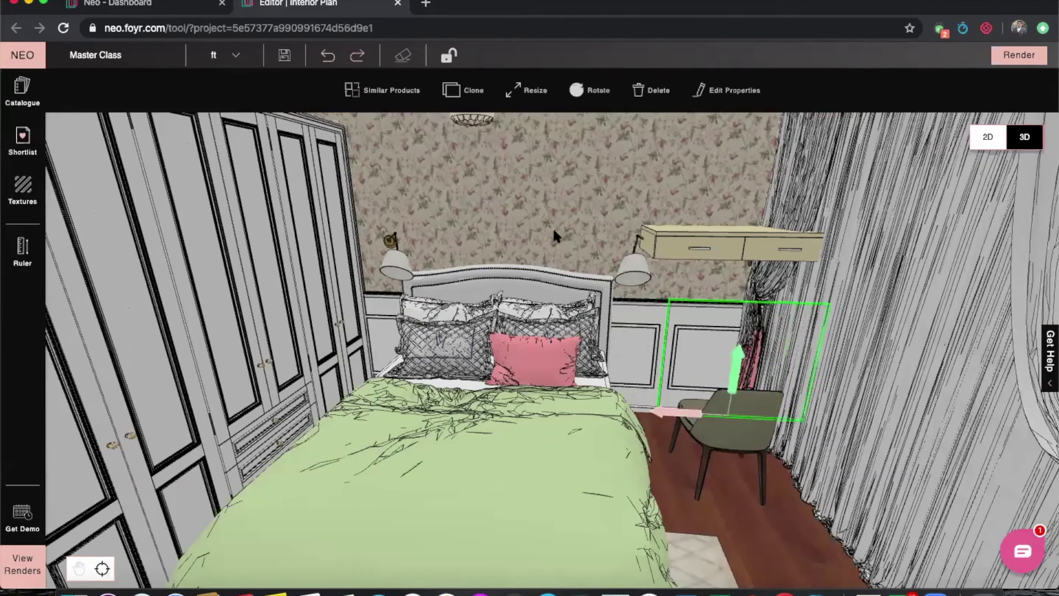
Step: Look over the bed wall, the TV wall and the wardrobe from several angles
left_click_drag(553, 228, 537, 187)
left_click_drag(440, 213, 473, 239)
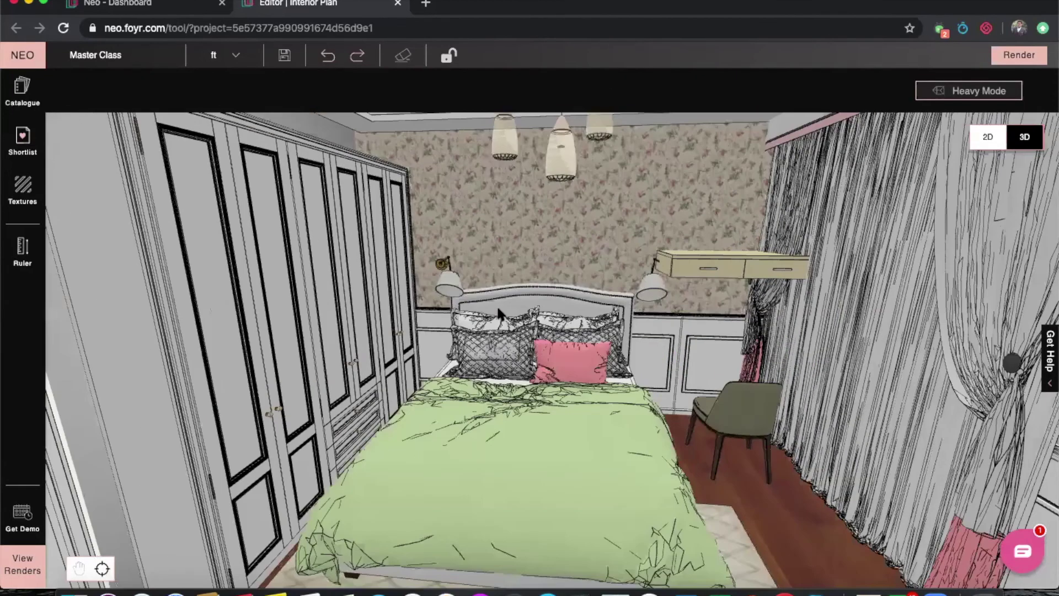
left_click_drag(397, 327, 492, 340)
left_click_drag(363, 440, 432, 439)
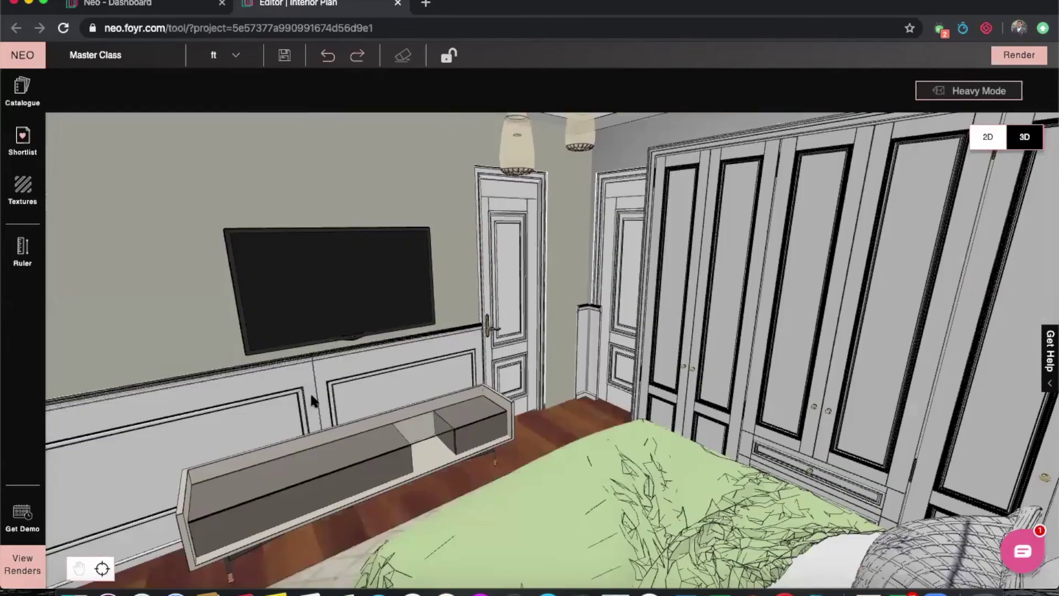
left_click_drag(311, 399, 425, 438)
left_click_drag(563, 409, 650, 306)
left_click_drag(588, 356, 630, 340)
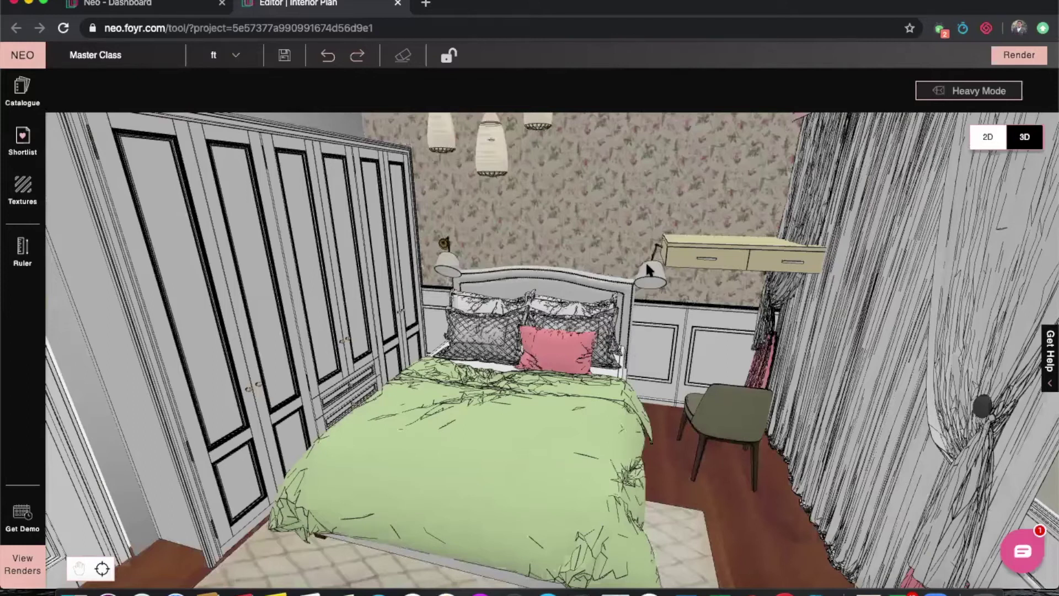
Step: Slide both bedside wall lamps inward over the headboard, moving the one beside the desk clear of it
left_click_drag(646, 266, 583, 277)
scroll(583, 282, "up", 3)
left_click(584, 282)
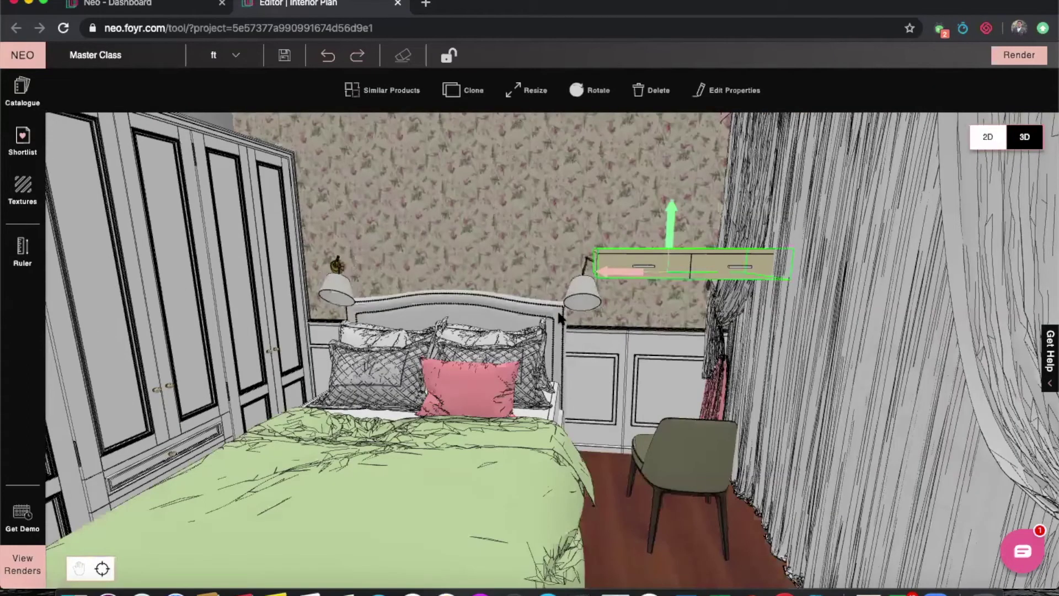
left_click(560, 298)
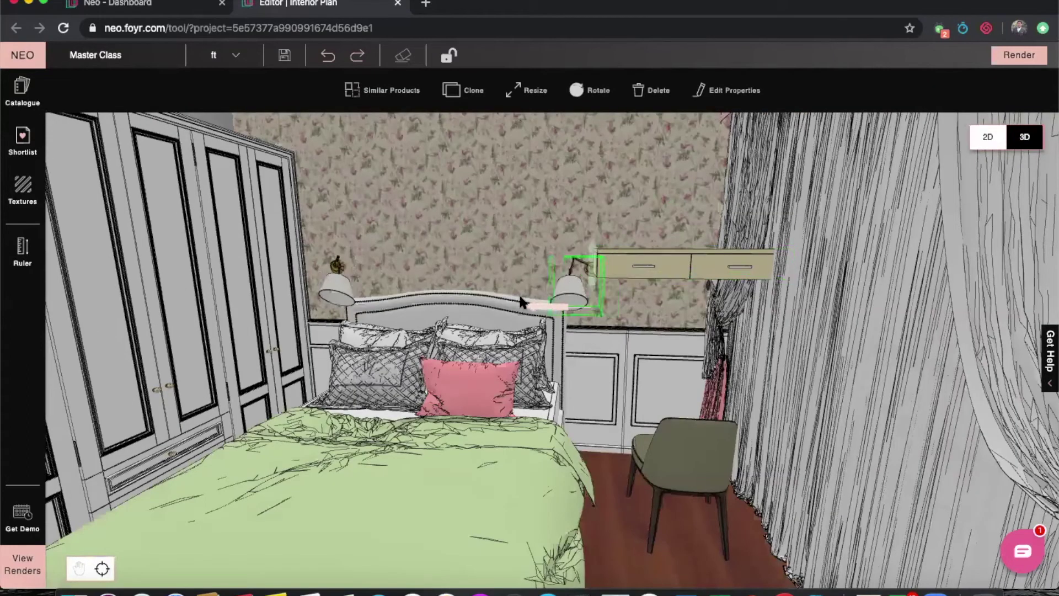
left_click_drag(520, 296, 476, 232)
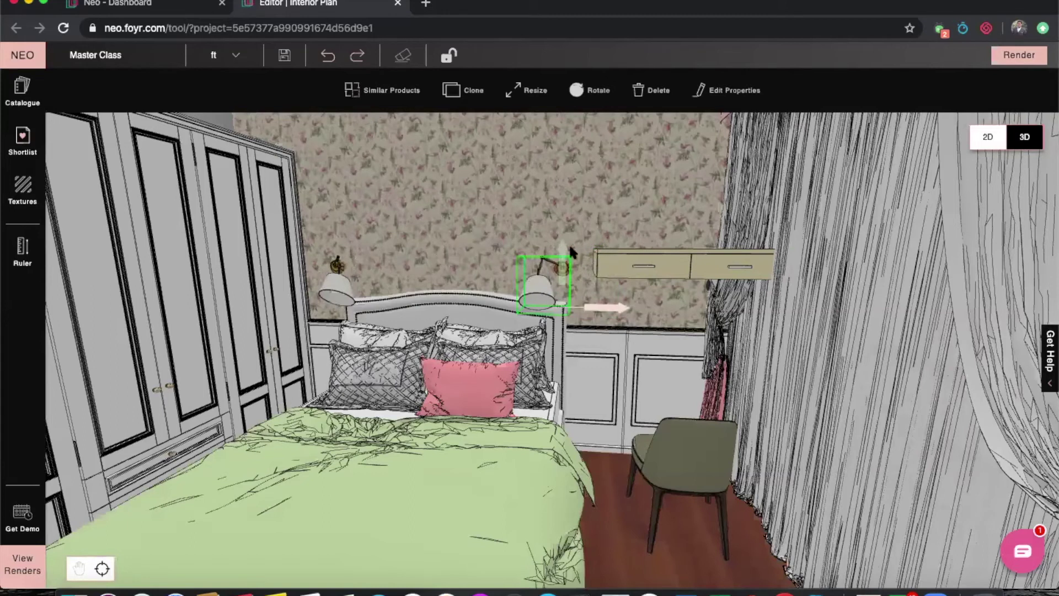
left_click_drag(569, 243, 364, 290)
scroll(386, 298, "up", 2)
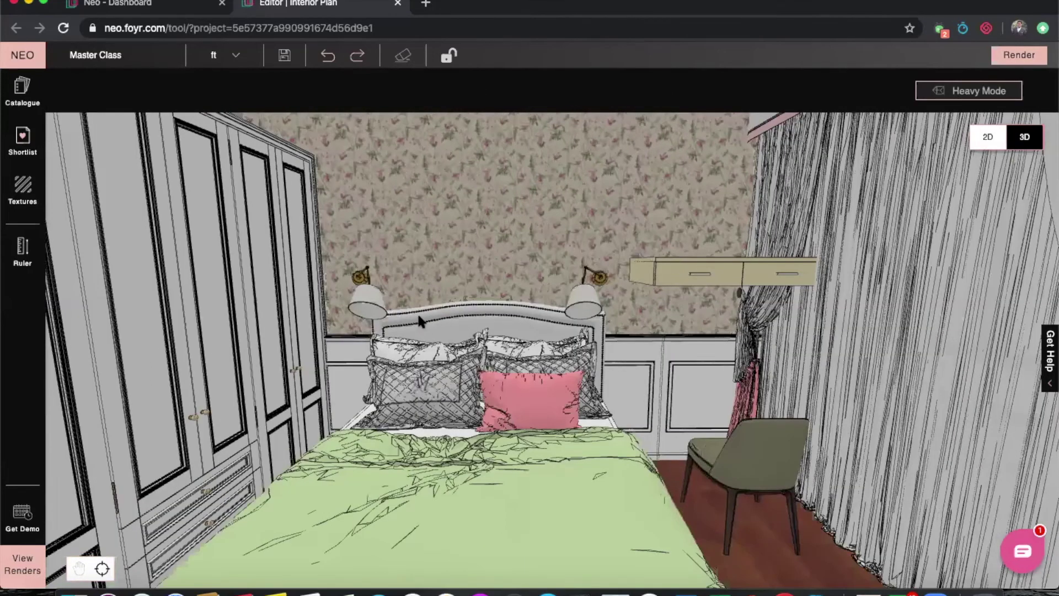
left_click(420, 315)
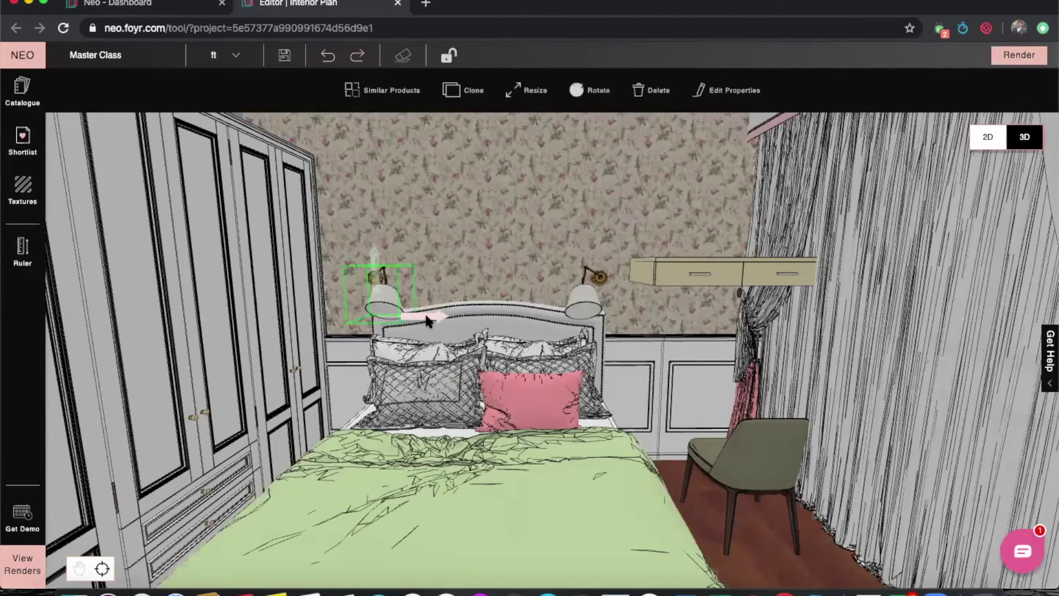
left_click(687, 237)
Step: Enlarge the chair that stands at the desk
left_click_drag(606, 346, 631, 393)
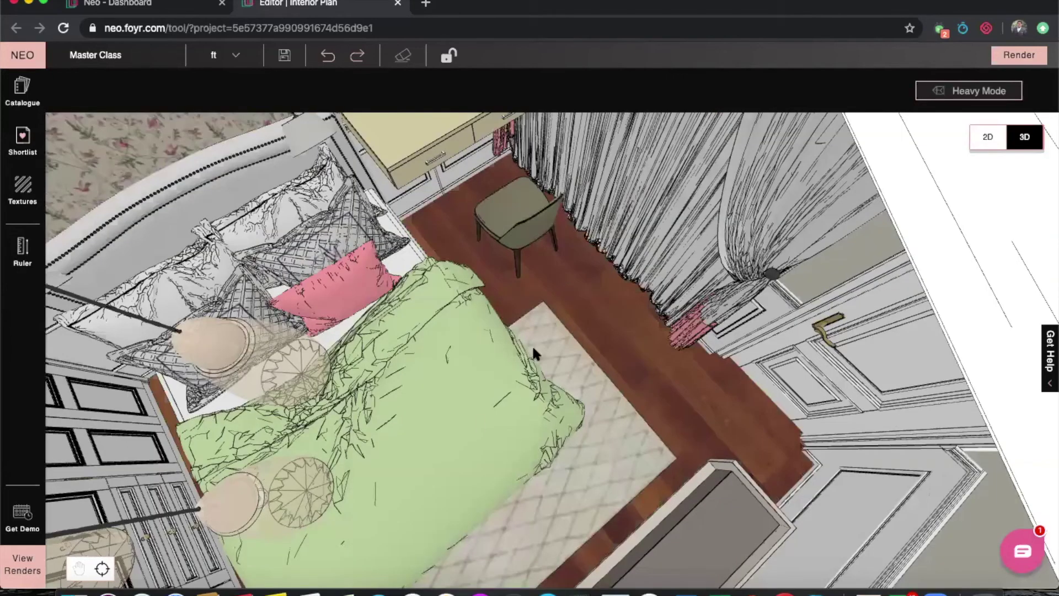
left_click_drag(489, 395, 528, 324)
scroll(530, 324, "up", 3)
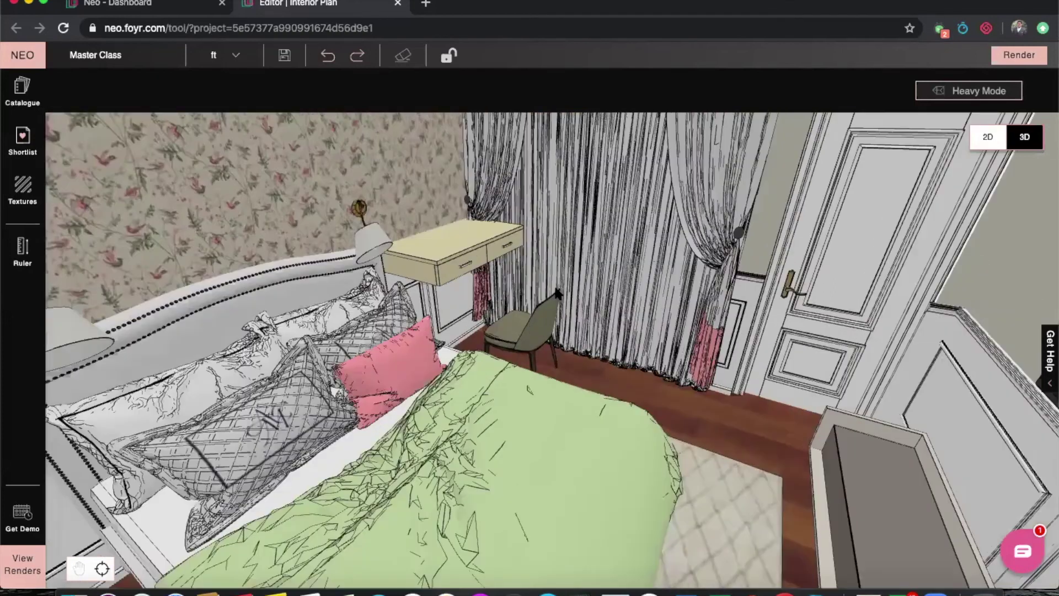
left_click(530, 325)
key("s")
left_click_drag(569, 287, 611, 267)
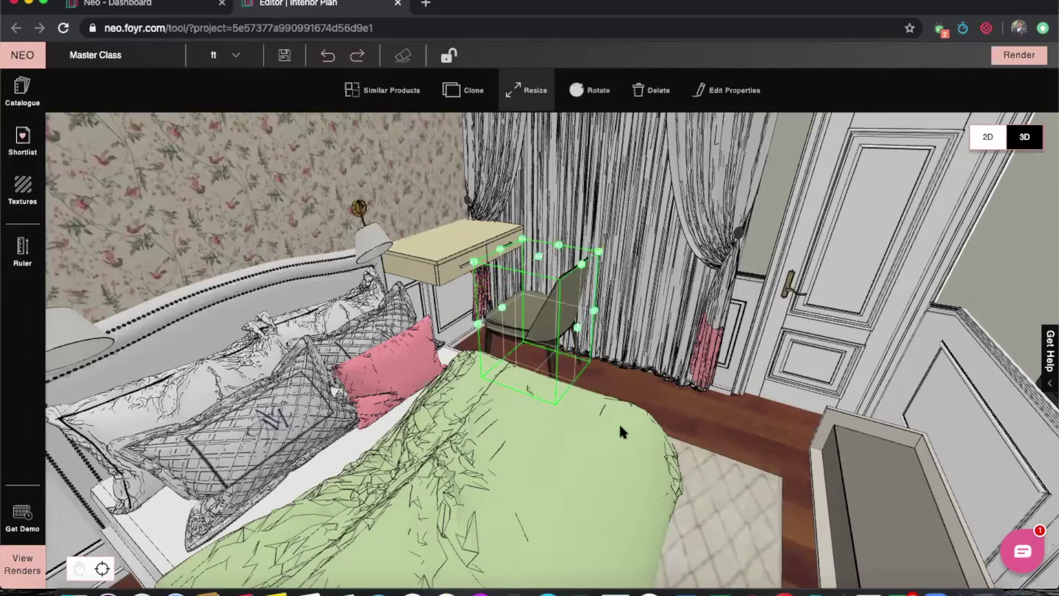
Step: Look over the enlarged chair, the desk corner, the ceiling with pendant lights and the bed wall from several angles
left_click_drag(721, 424, 625, 529)
scroll(625, 528, "down", 10)
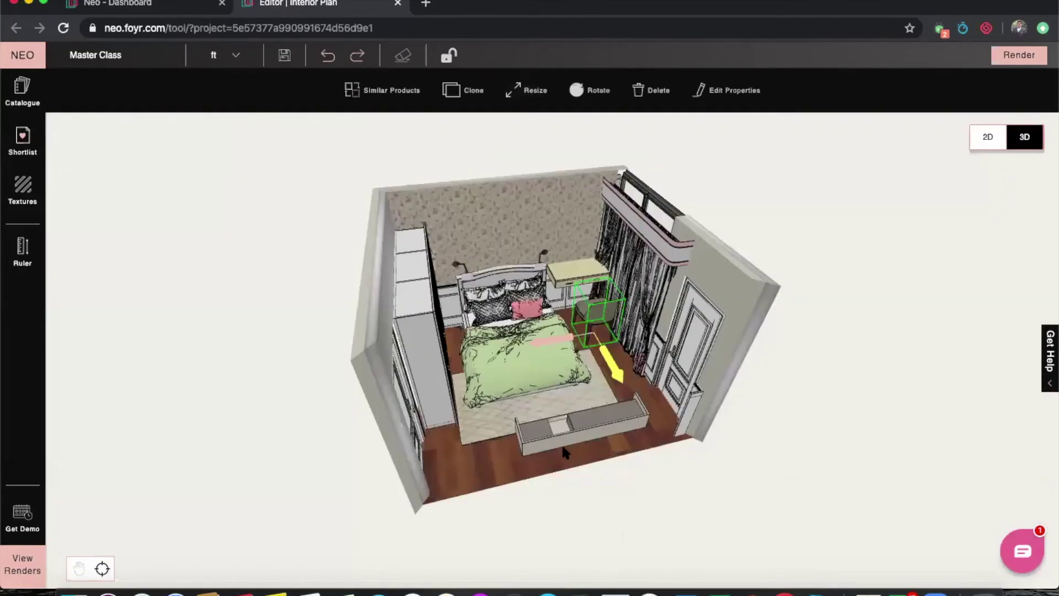
scroll(574, 528, "up", 10)
left_click_drag(538, 512, 441, 344)
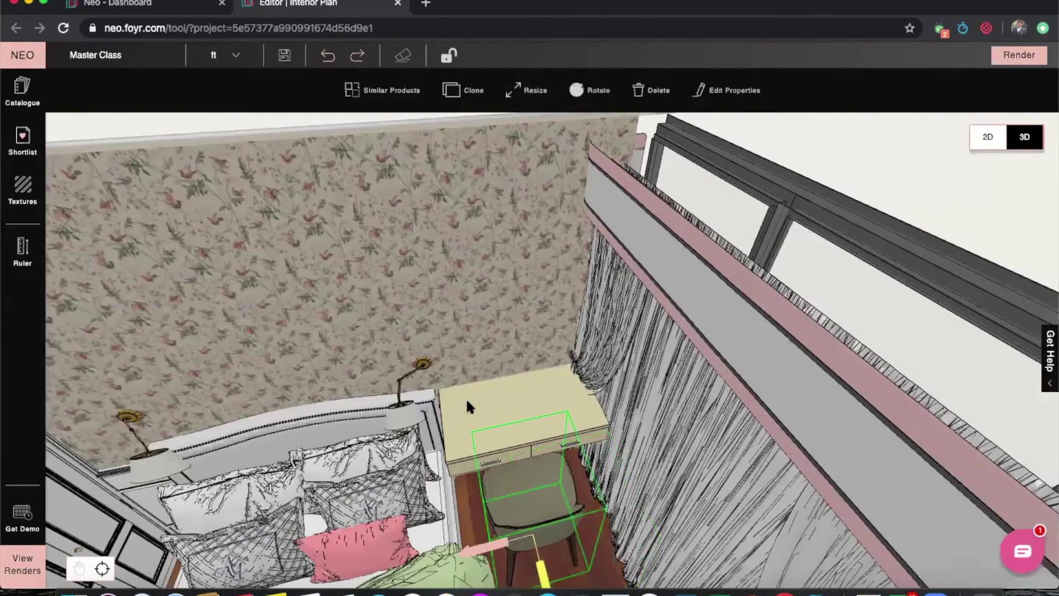
left_click(635, 390)
scroll(613, 418, "down", 5)
right_click_drag(575, 385, 612, 337)
left_click_drag(477, 312, 581, 350)
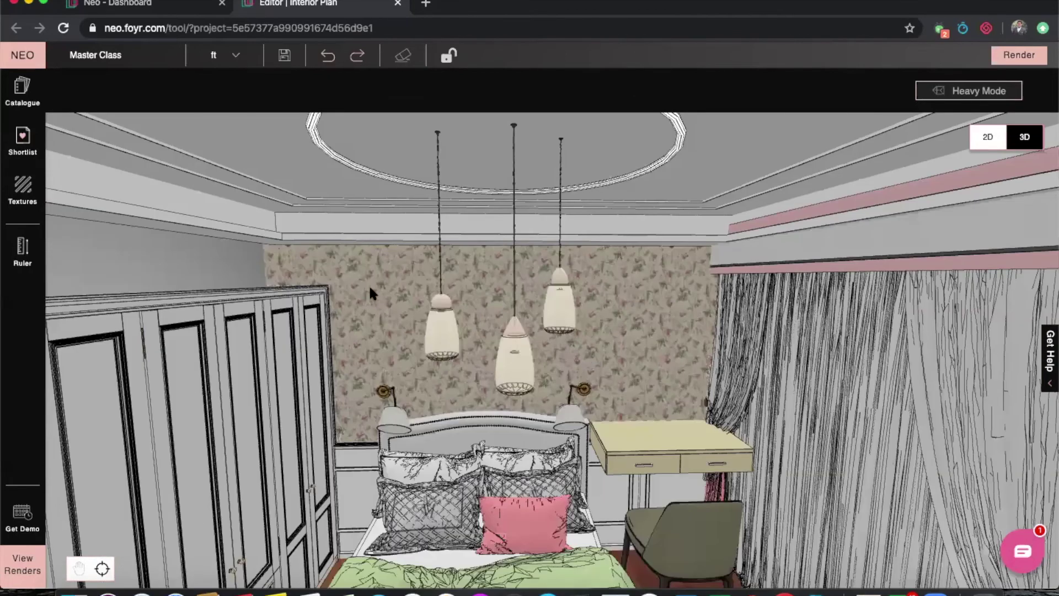
scroll(497, 233, "up", 5)
right_click_drag(730, 362, 680, 190)
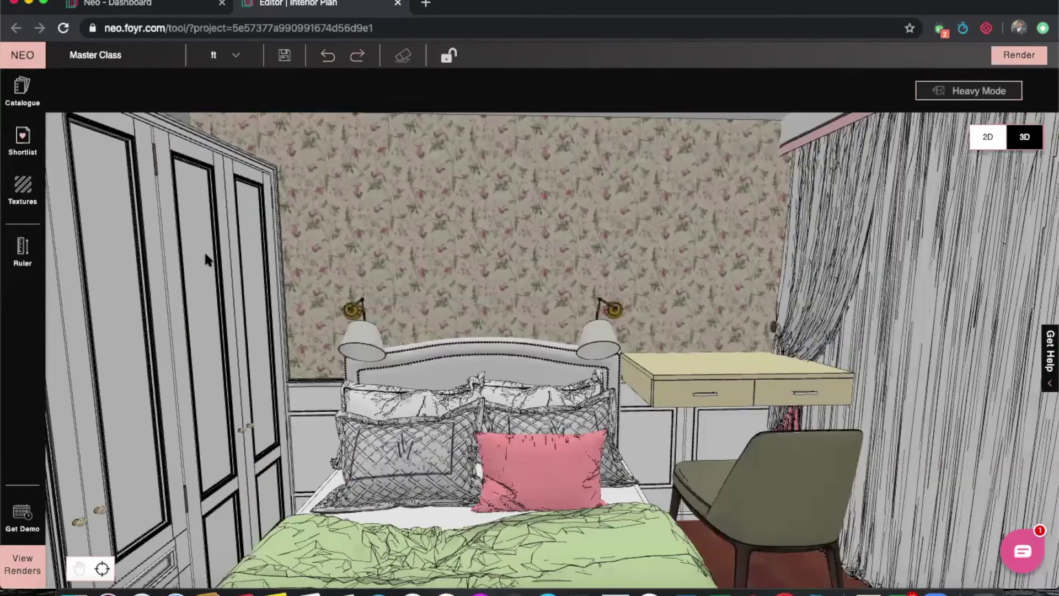
Step: Search the product catalogue for "Wall Shelf"
left_click(16, 99)
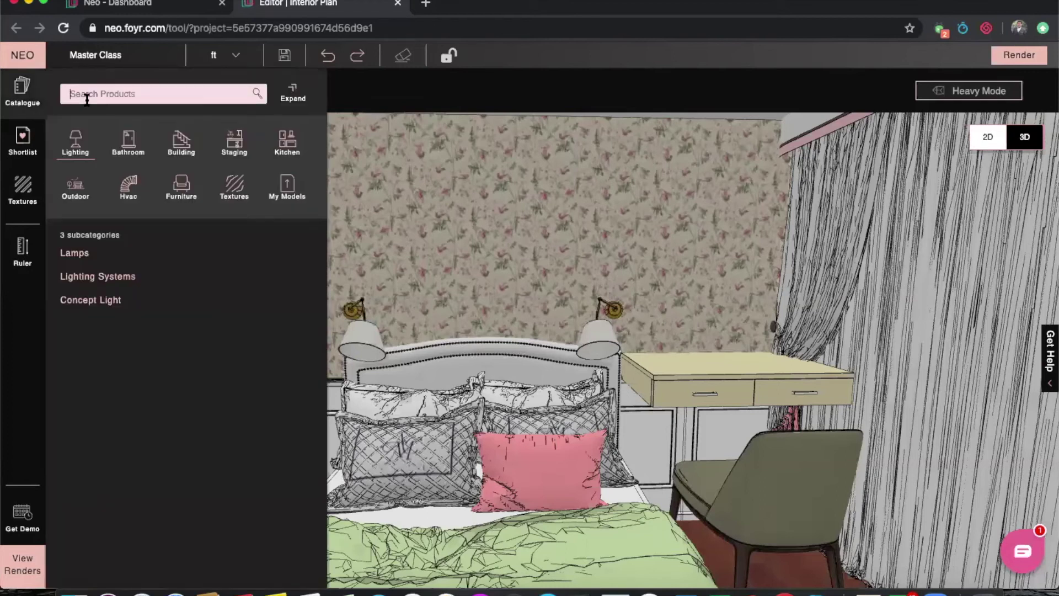
left_click(87, 99)
type("Wall Sh")
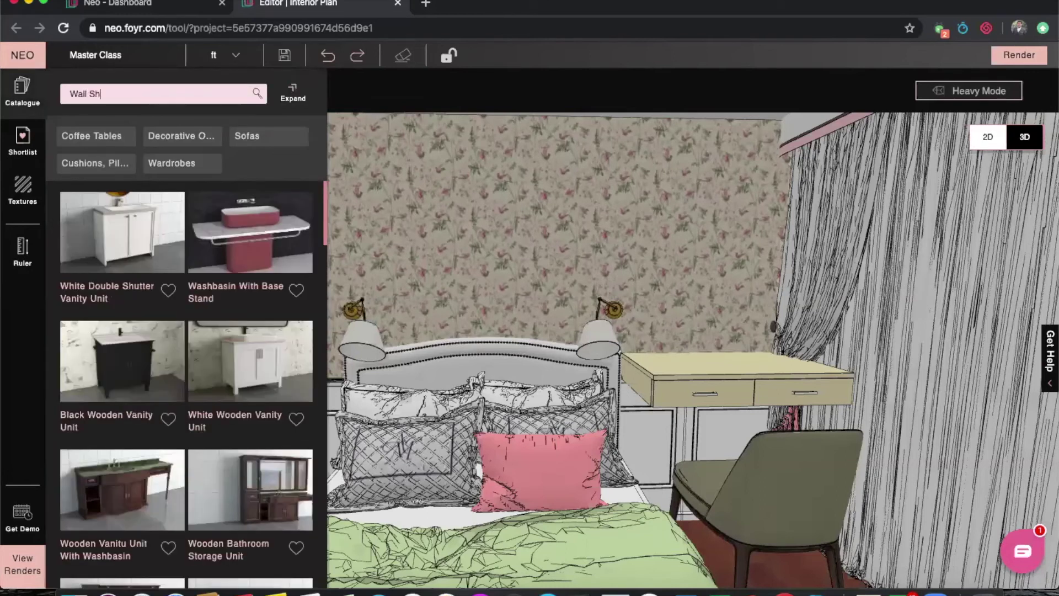
type("elf")
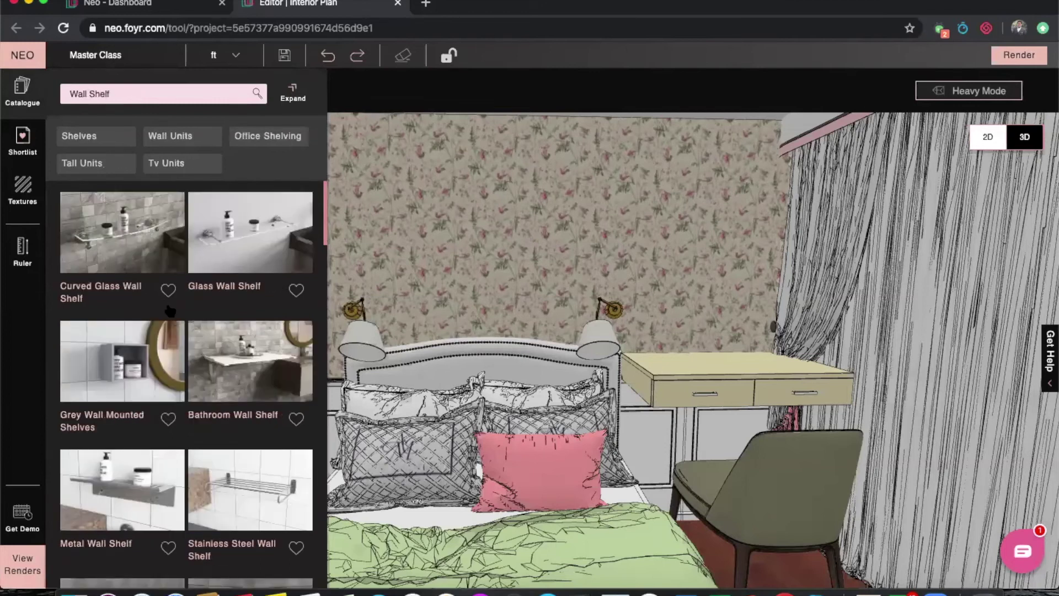
Step: Find the Wooden Wall Shelves with purple ends among the results and place them on the floral wall above the desk
scroll(190, 353, "down", 5)
scroll(189, 351, "down", 10)
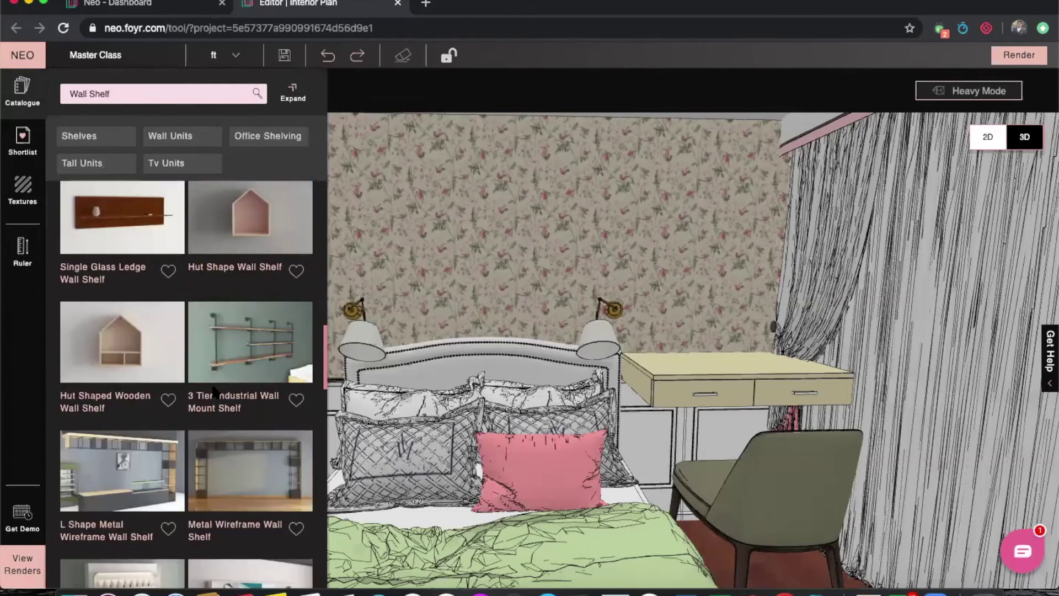
scroll(215, 392, "down", 6)
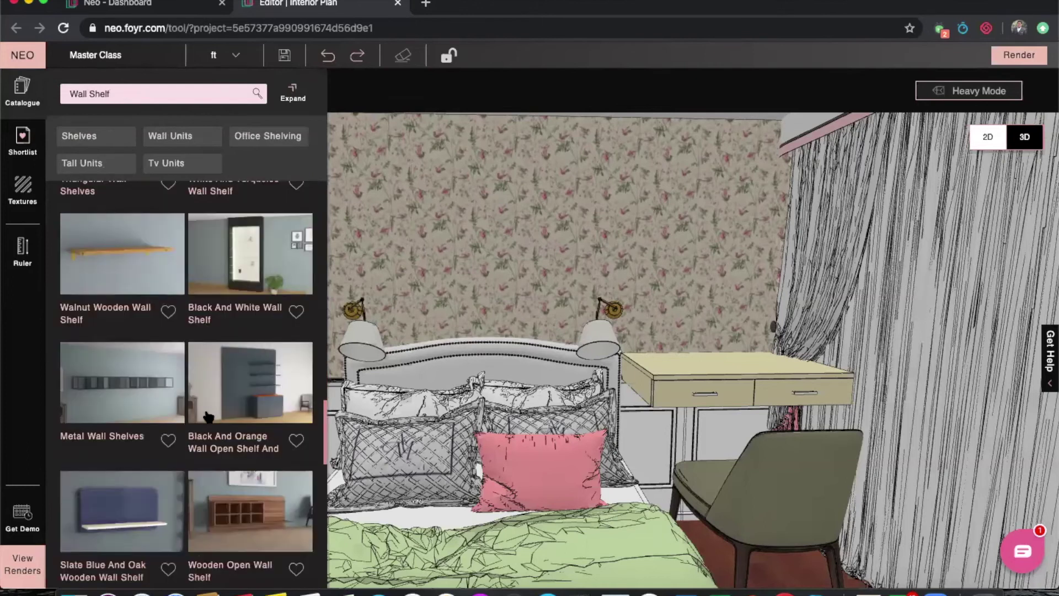
scroll(206, 413, "down", 4)
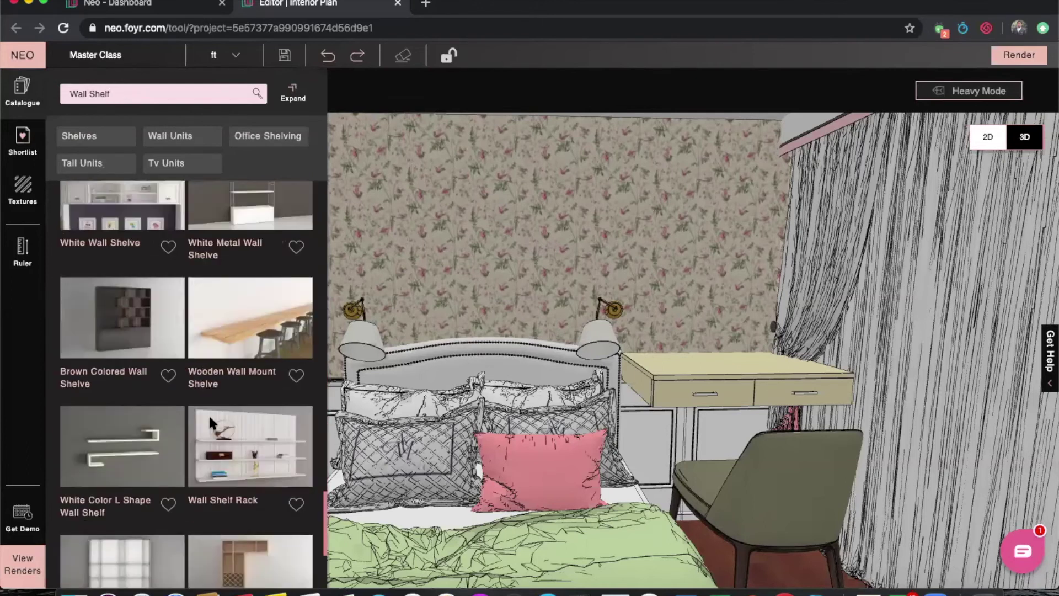
scroll(210, 419, "down", 2)
scroll(211, 425, "down", 5)
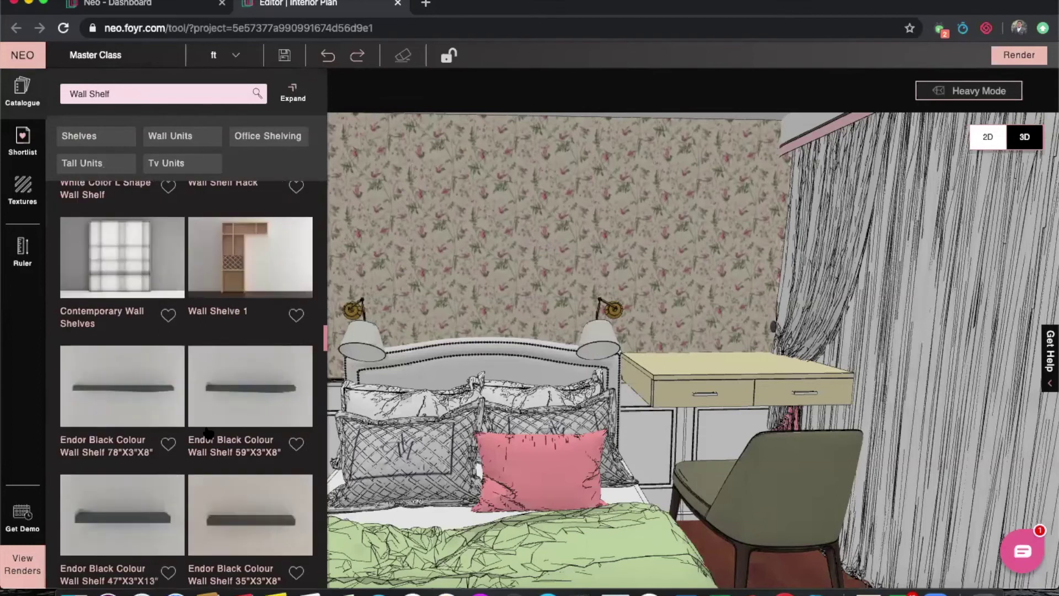
scroll(205, 425, "down", 3)
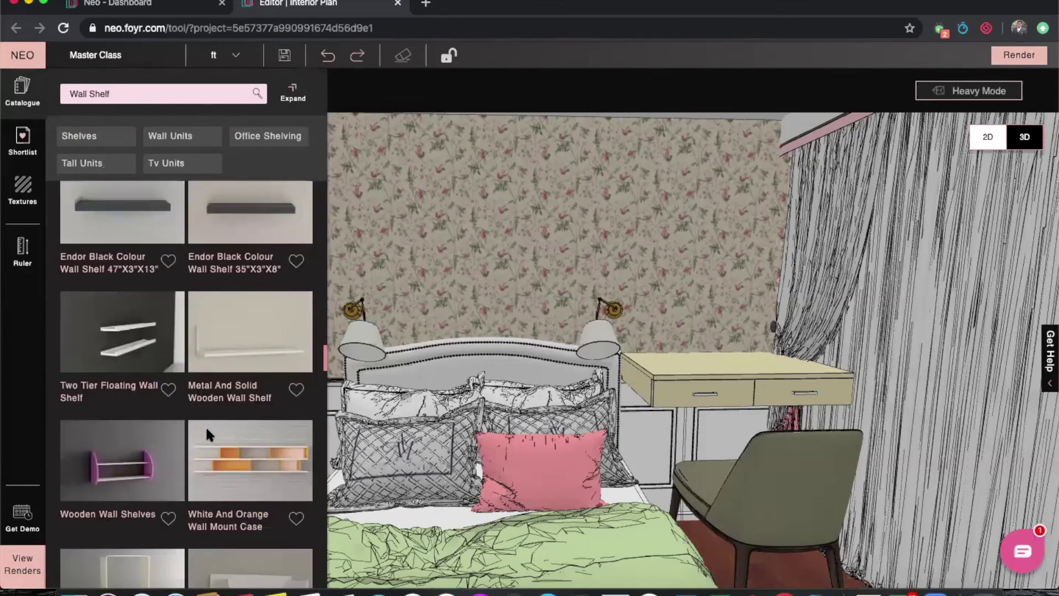
scroll(205, 428, "down", 2)
scroll(187, 428, "up", 1)
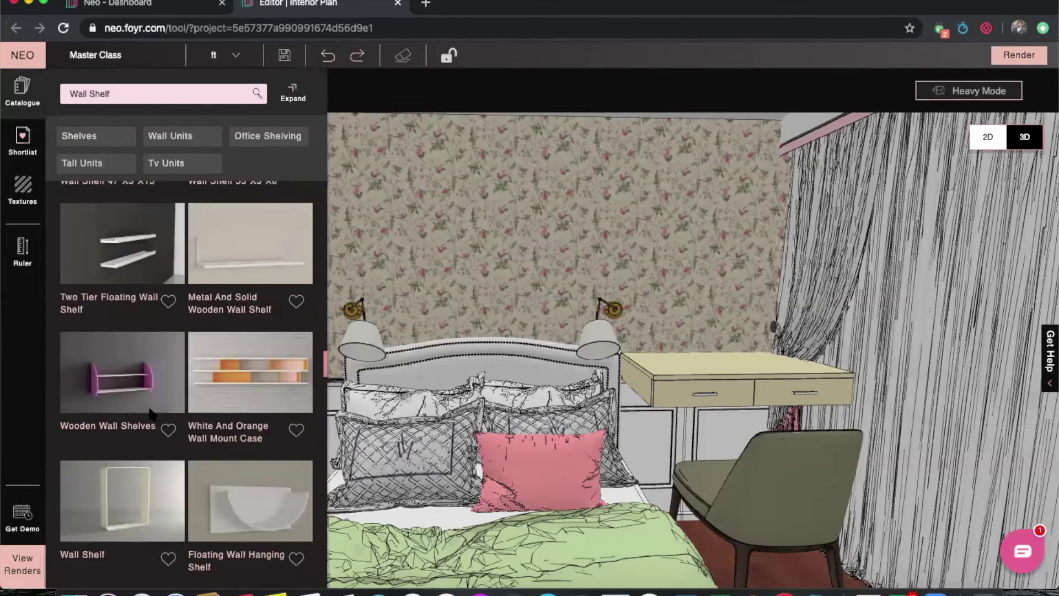
left_click_drag(126, 389, 699, 262)
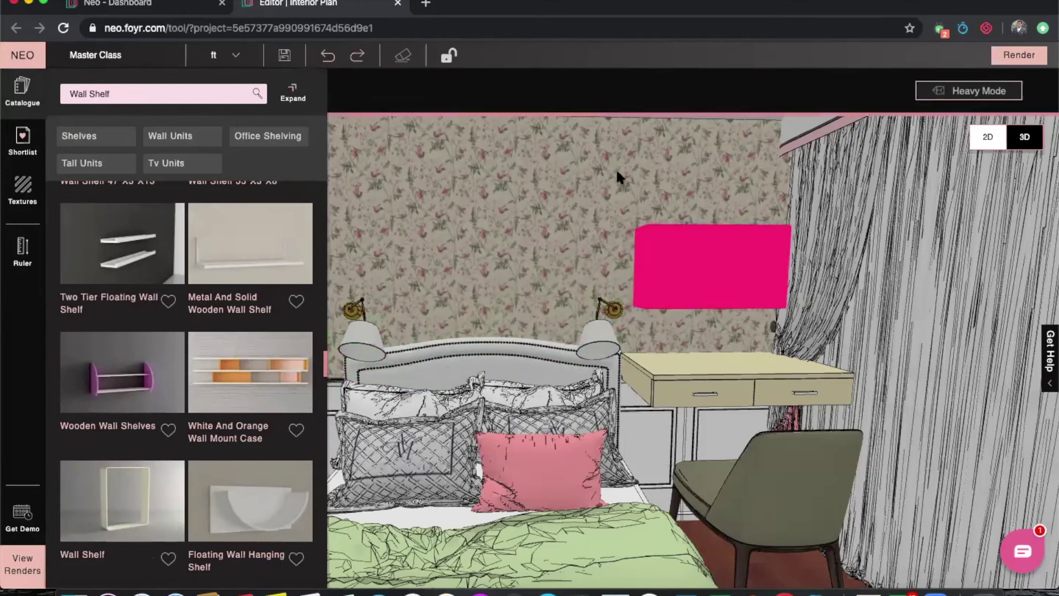
Step: Apply the light wood plank texture from the shortlist to the bedroom floor
left_click_drag(597, 186, 487, 326)
left_click_drag(117, 239, 295, 189)
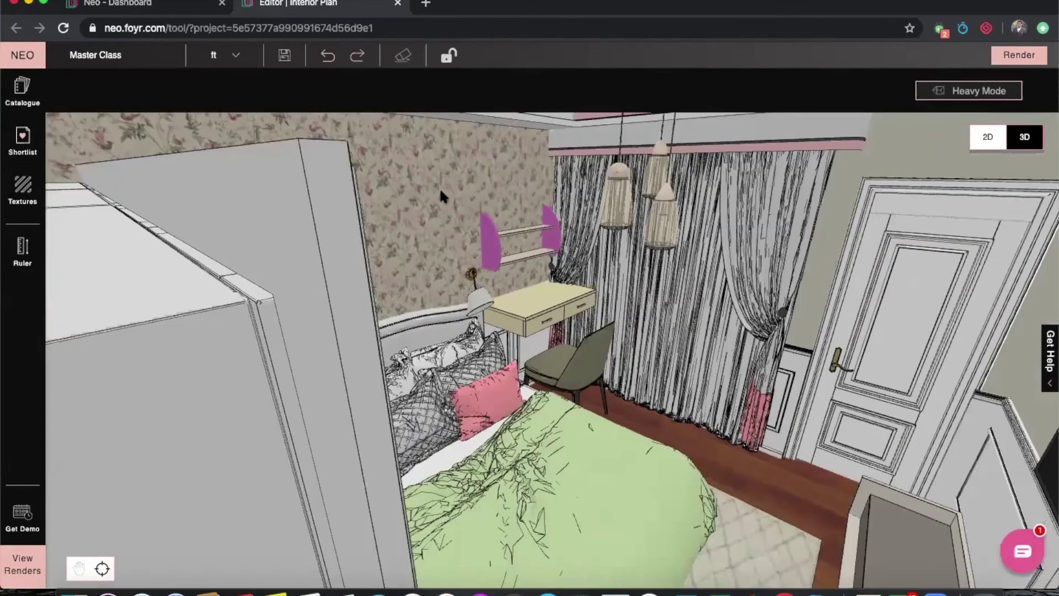
left_click_drag(541, 190, 131, 331)
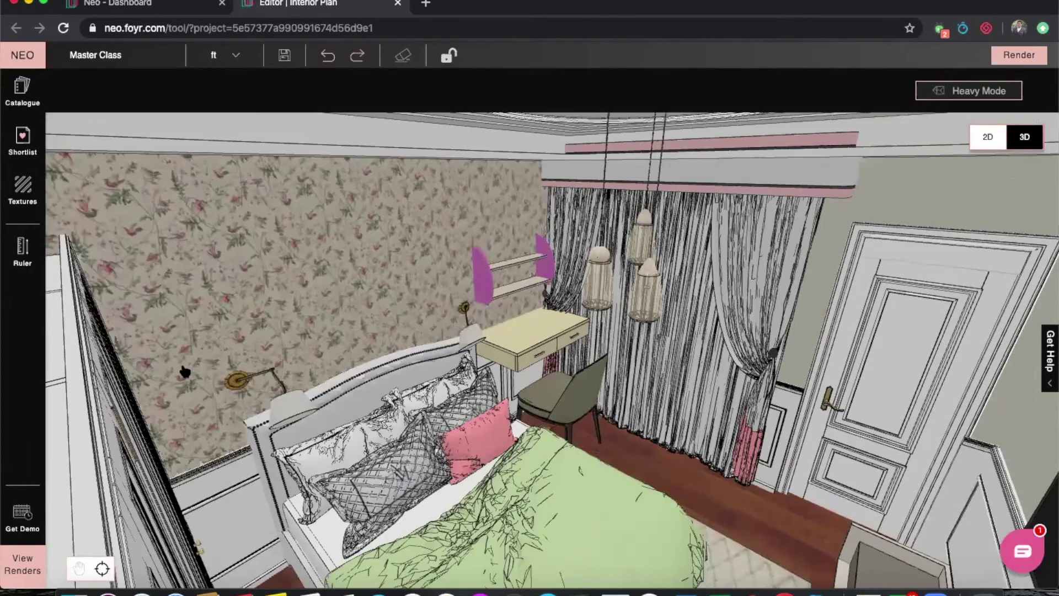
left_click_drag(228, 386, 230, 428)
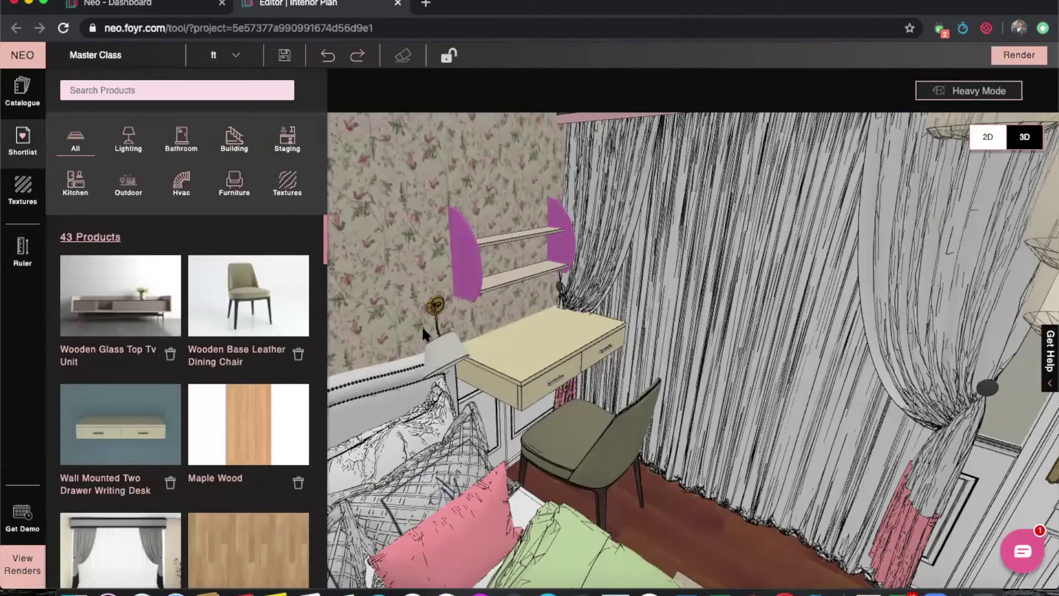
left_click_drag(435, 348, 488, 485)
left_click_drag(644, 436, 496, 458)
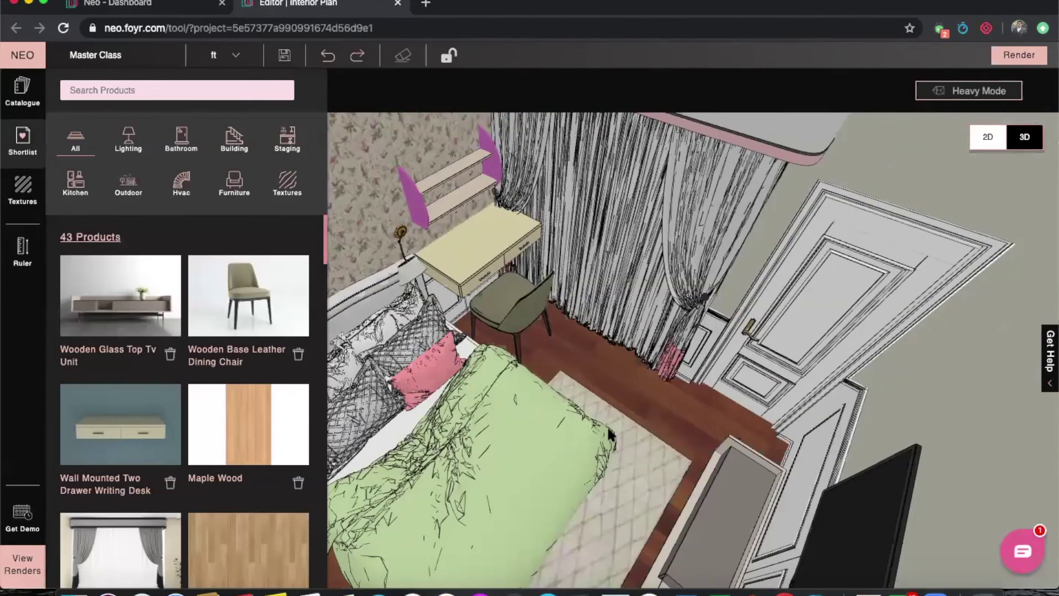
left_click_drag(609, 433, 589, 427)
left_click_drag(374, 486, 264, 535)
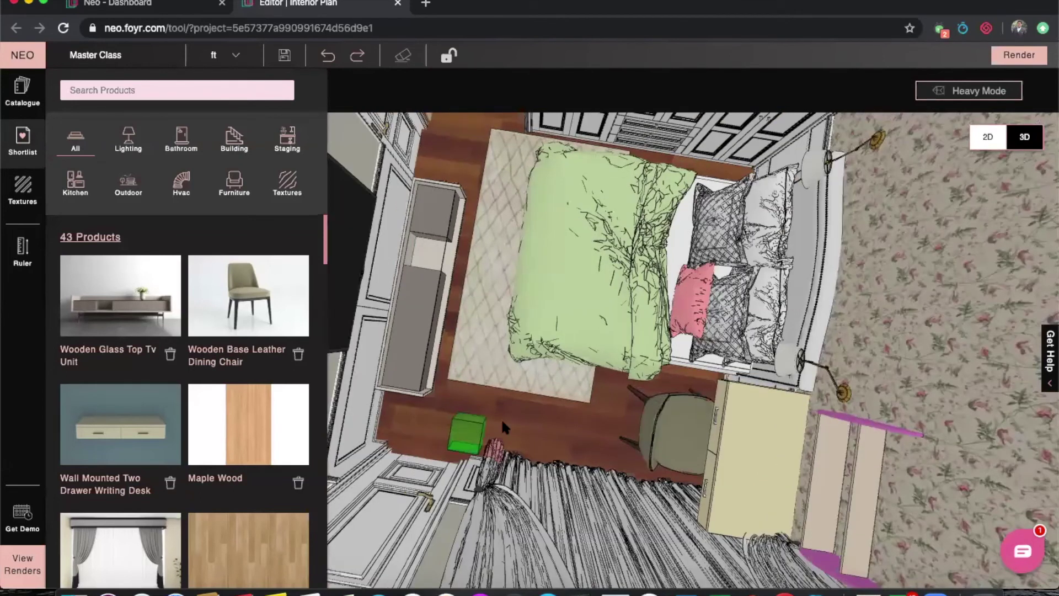
left_click(490, 423)
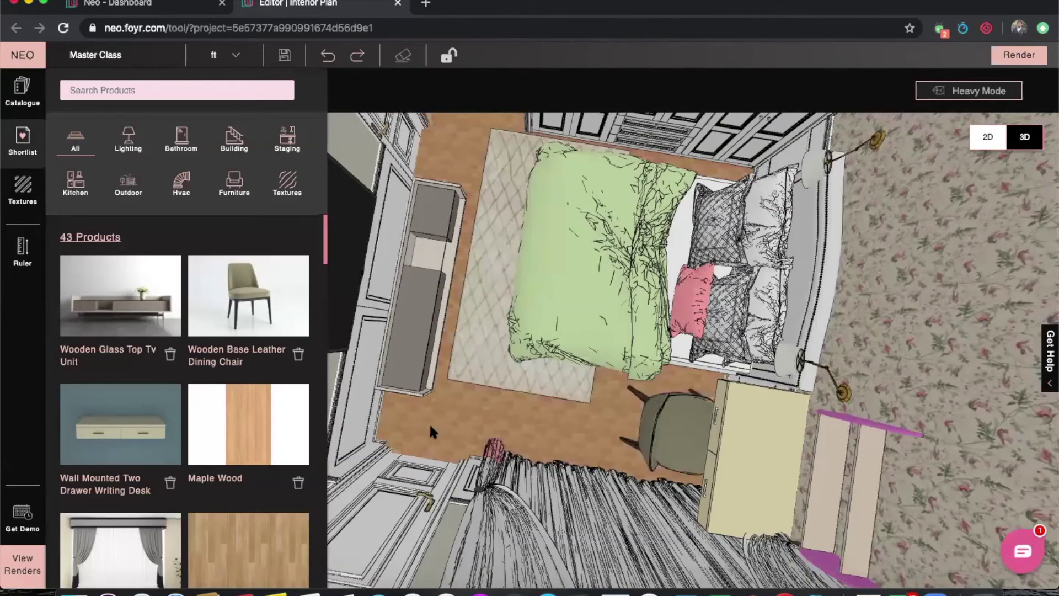
Step: Select the bedroom floor and open its texture appearance properties
left_click_drag(527, 422, 538, 473)
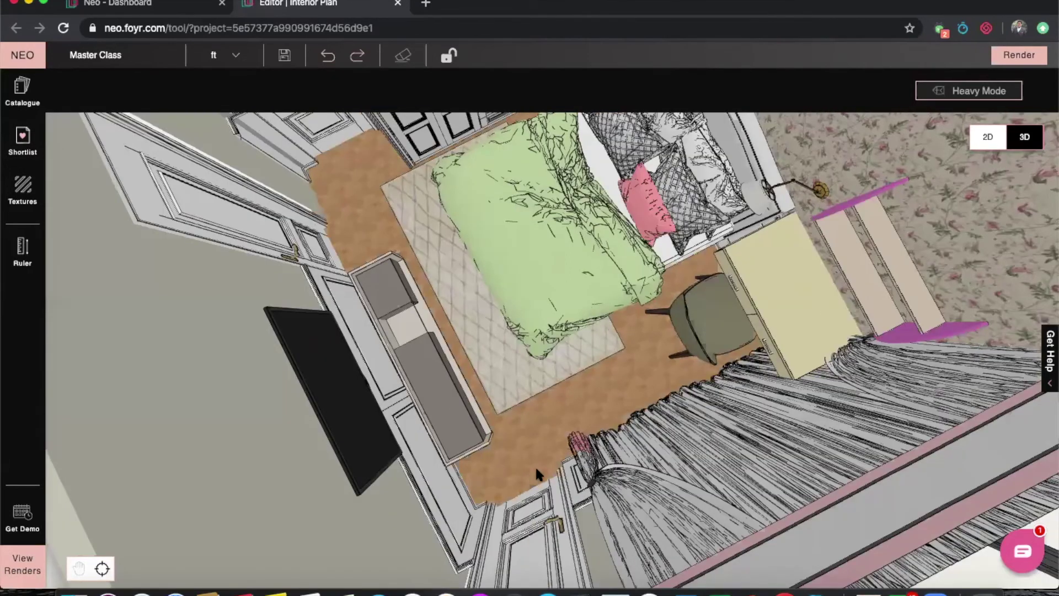
scroll(536, 469, "up", 3)
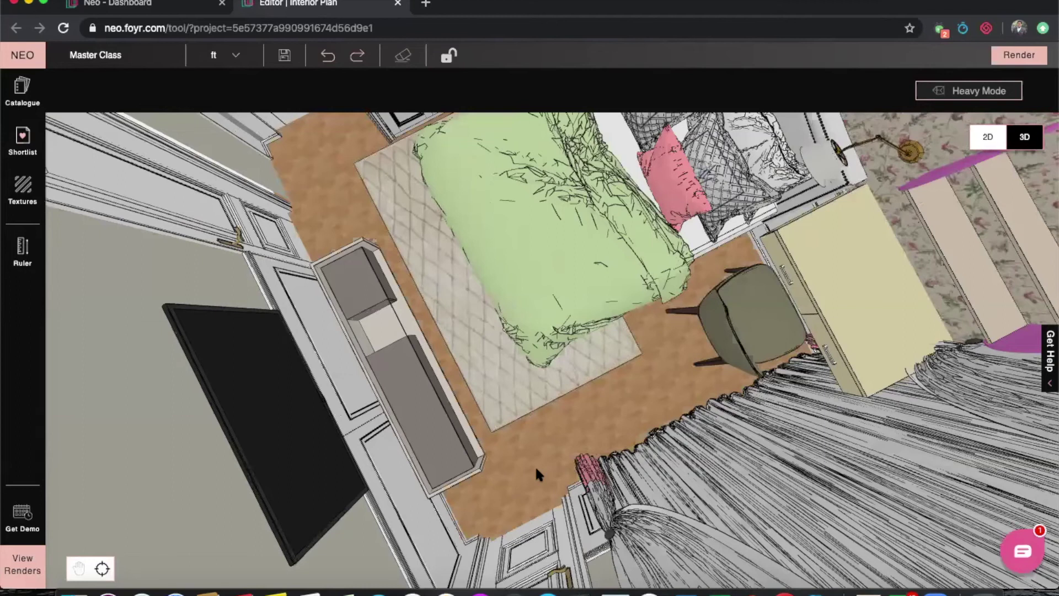
left_click(536, 470)
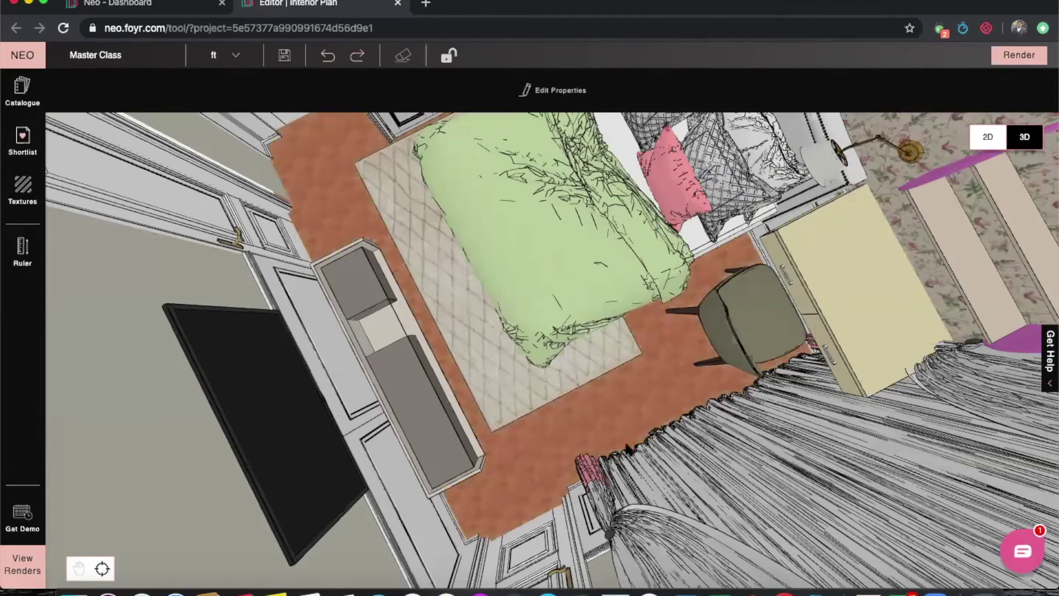
left_click_drag(551, 422, 518, 437)
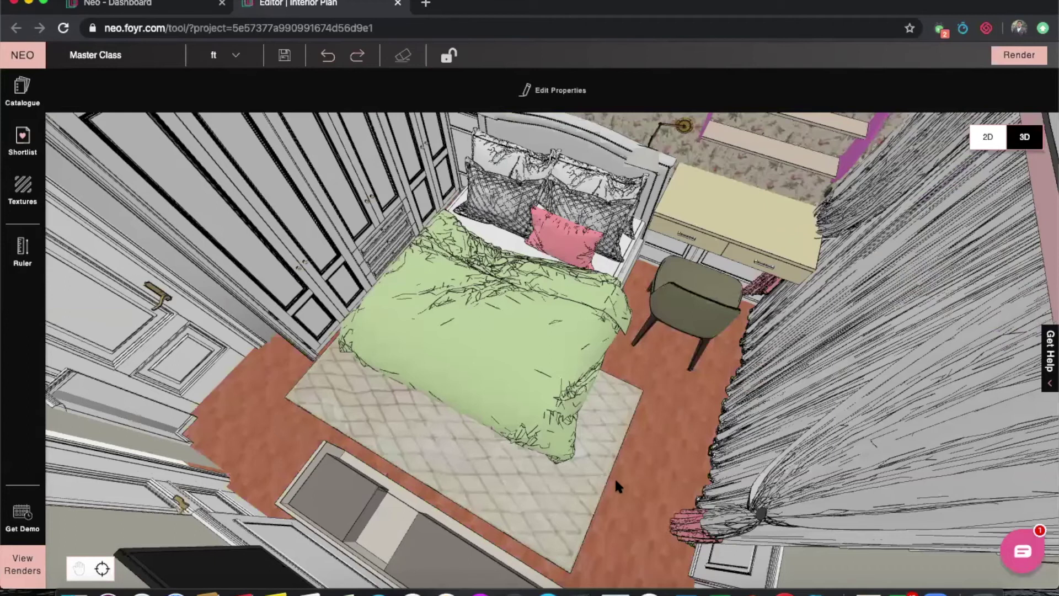
left_click_drag(614, 478, 621, 482)
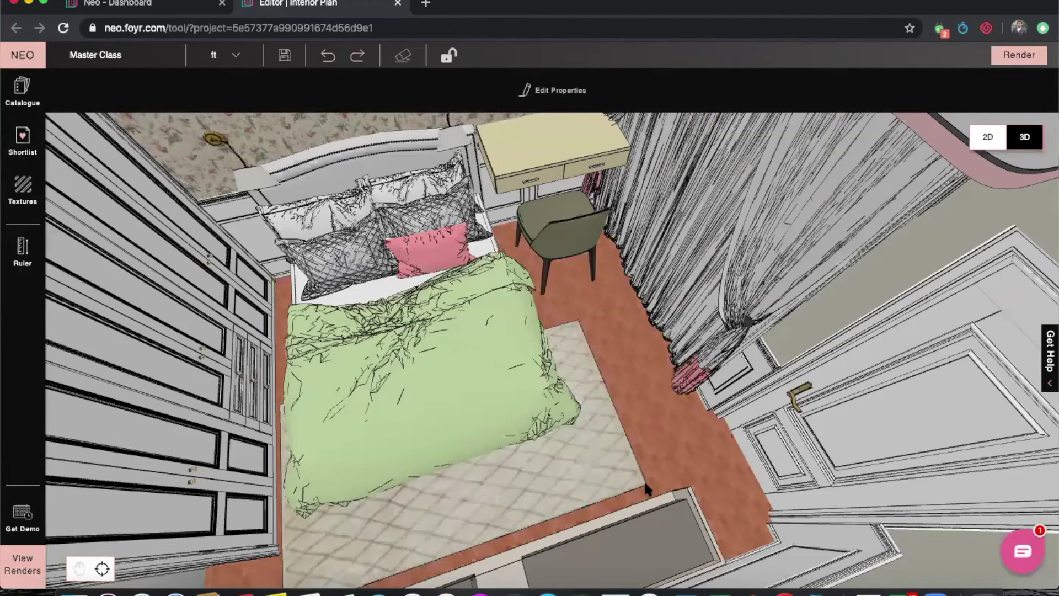
left_click_drag(645, 487, 599, 342)
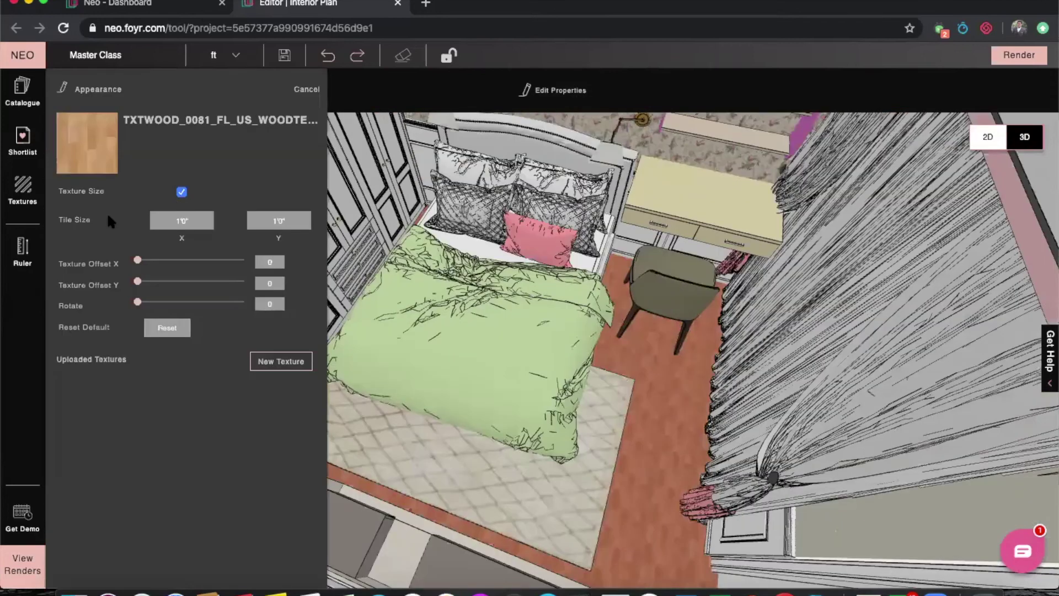
left_click(181, 192)
left_click_drag(583, 360, 646, 364)
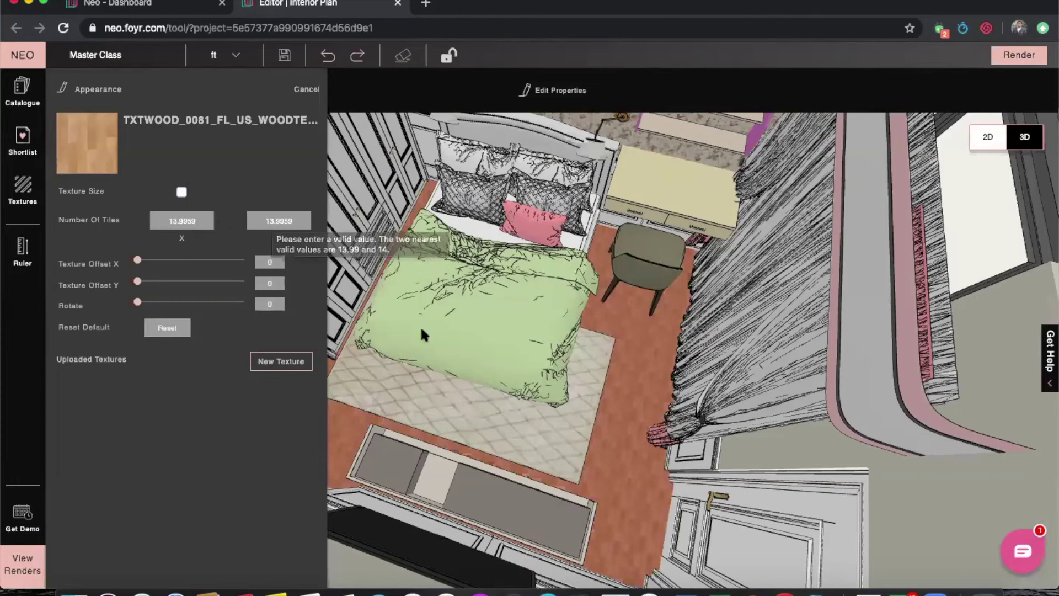
left_click(181, 192)
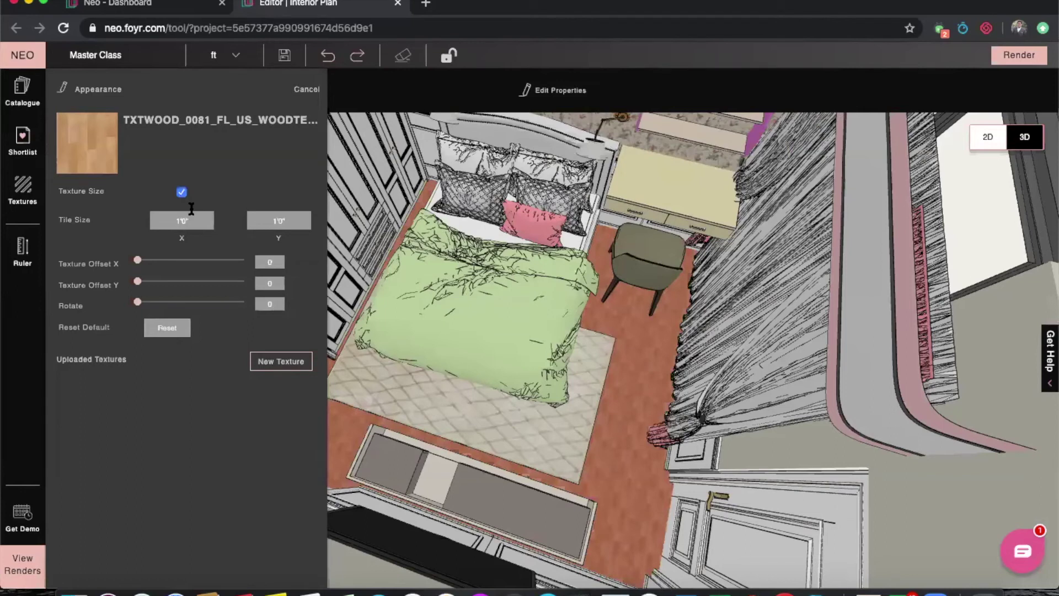
Step: Set the floor texture's X tile size to 1'8"
left_click(199, 221)
key("Up")
key("Up")
key("Up")
key("Up")
key("Up")
key("Up")
key("Down")
key("Down")
key("Down")
key("Down")
key("Down")
key("Down")
key("Up")
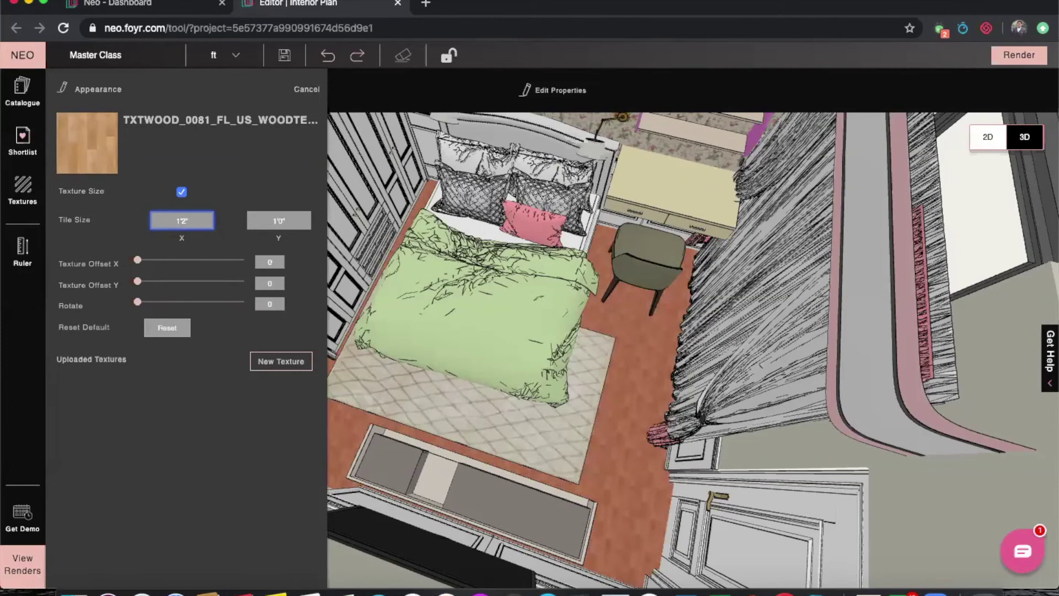
key("Up")
key("Up")
key("Up")
key("Up")
key("Up")
key("Up")
Step: Set the floor texture's Y tile size to 2'9"
left_click(278, 221)
key("Down")
key("Down")
key("Down")
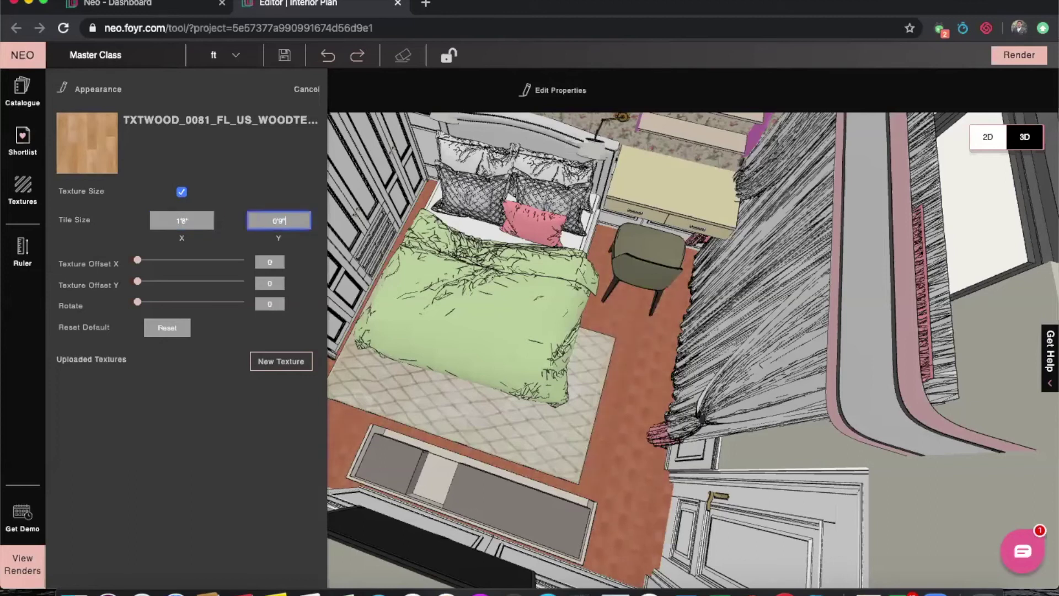
key("Up")
key("Up")
key("Up")
key("Up")
key("Up")
key("Up")
key("Up")
key("Up")
key("Up")
key("Up")
key("Up")
key("Up")
key("Up")
key("Up")
key("Up")
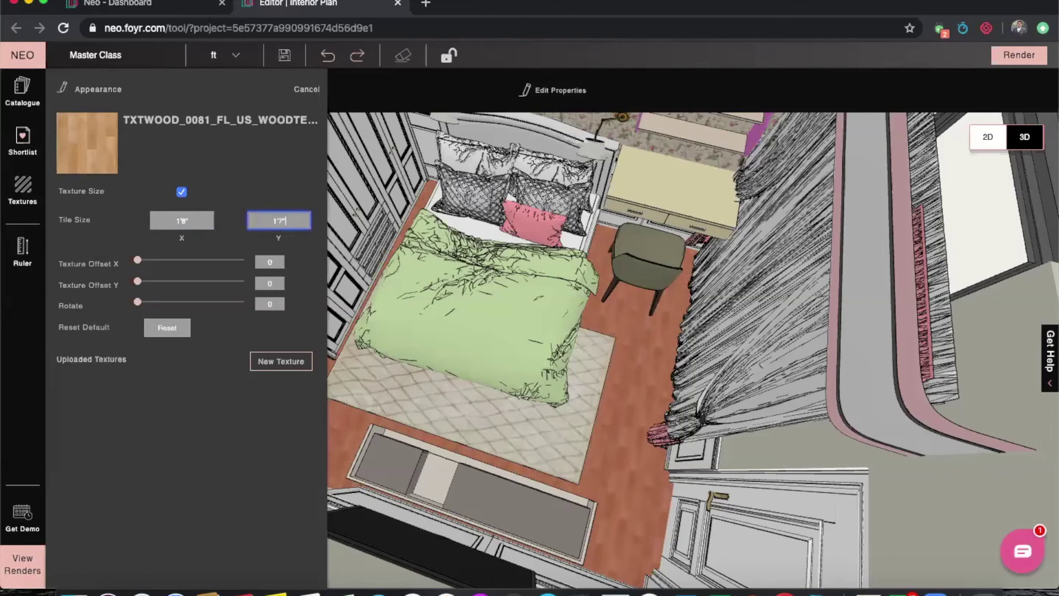
key("Up")
key("Up")
key("Up")
key("Up")
key("Up")
key("Up")
key("Up")
key("Up")
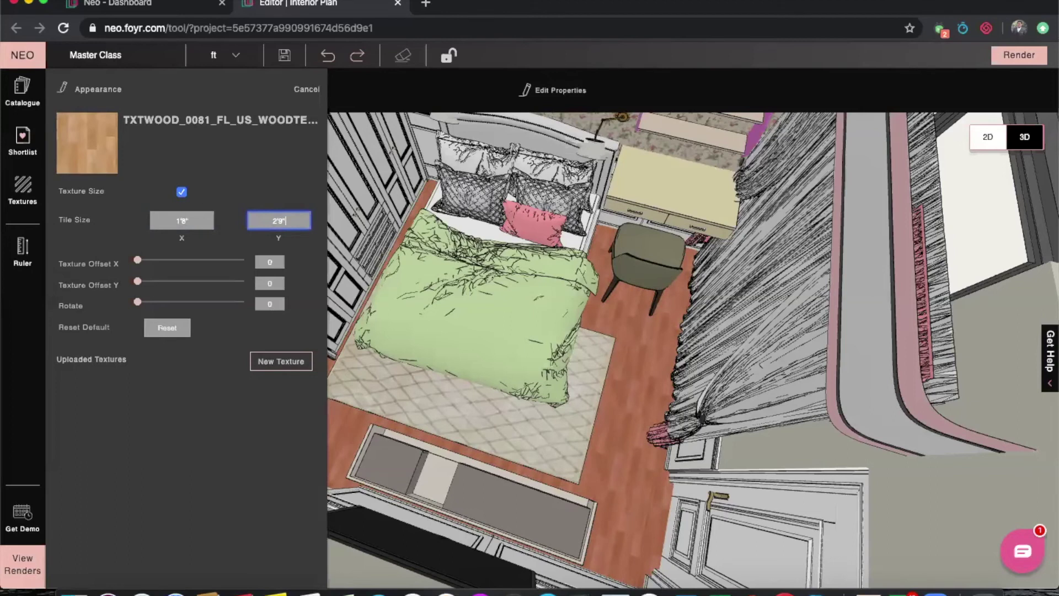
Step: Set the floor texture's X tile size to 1'9" and rotate the texture to 90
left_click(204, 221)
key("Up")
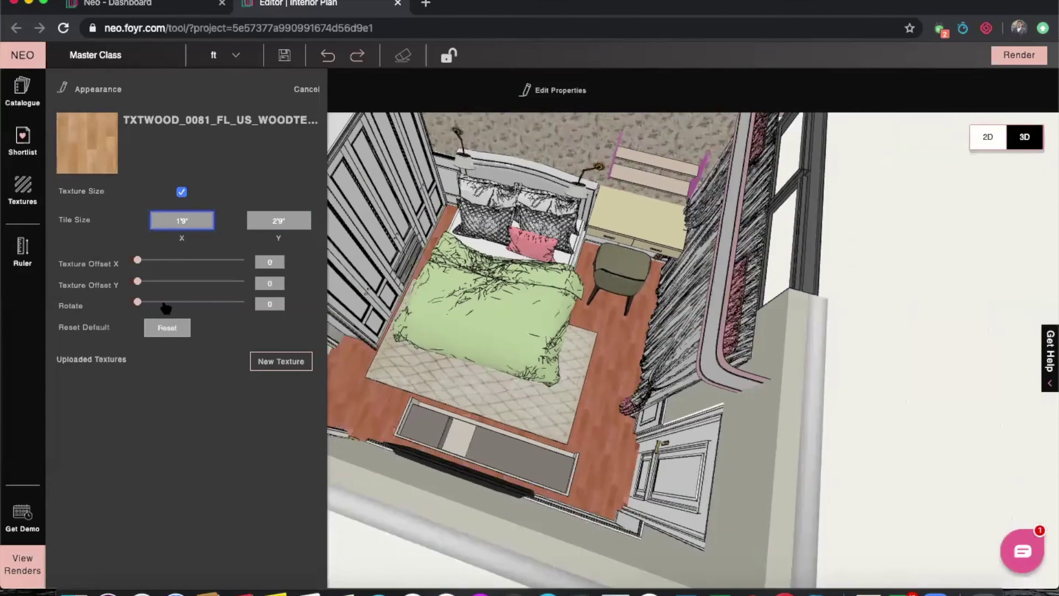
left_click(163, 302)
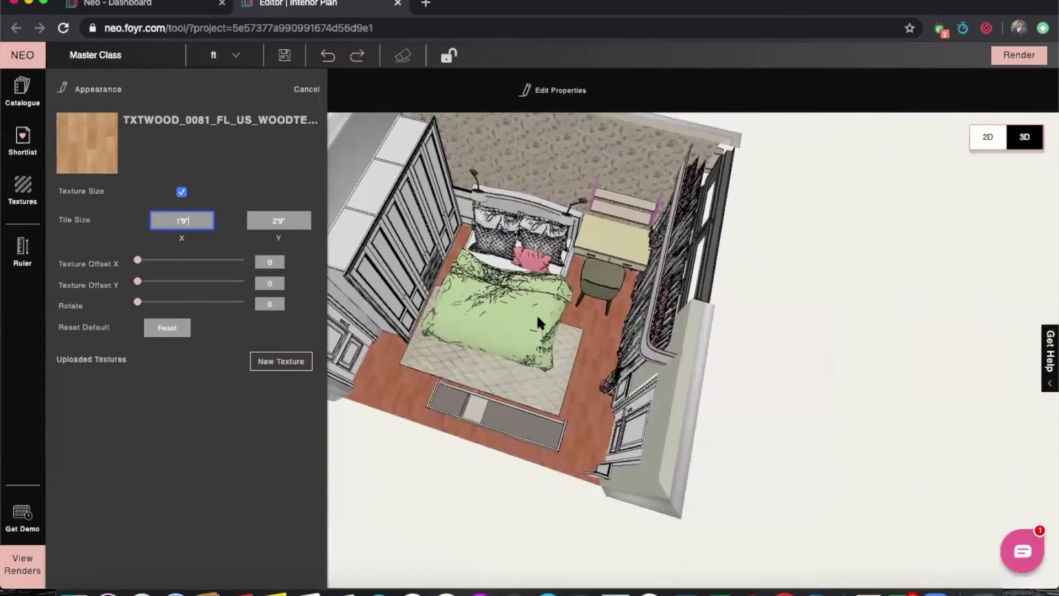
scroll(630, 351, "up", 5)
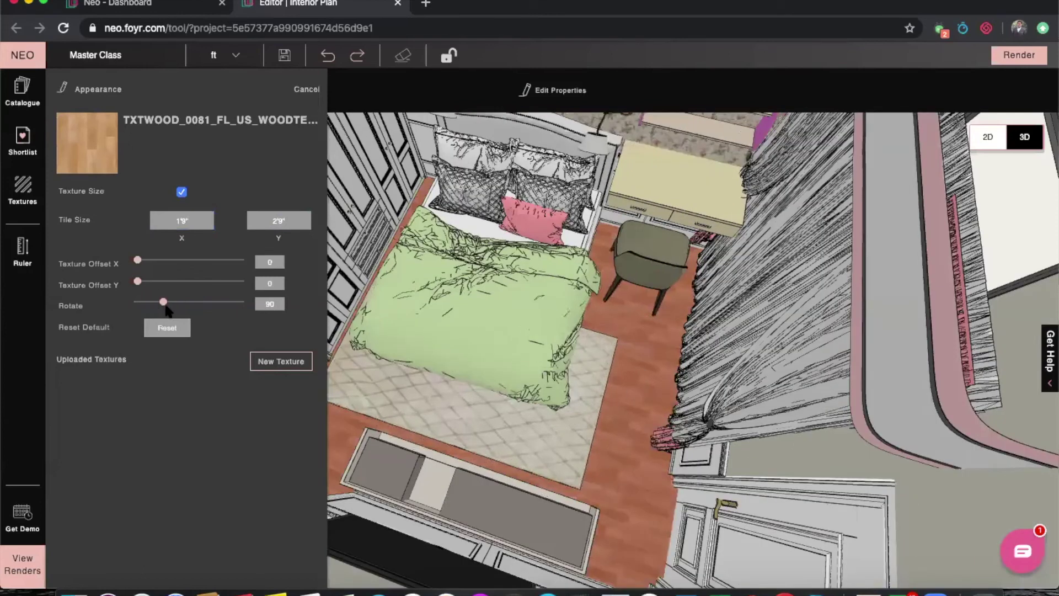
Step: Finish the floor texture edit and delete the item on the narrow wall section between the TV-wall door and the corner near the wardrobe
mouse_move(163, 303)
left_mouse_down()
mouse_move(103, 303)
mouse_move(163, 312)
left_mouse_up()
left_click(650, 416)
scroll(529, 385, "down", 10)
left_click_drag(353, 406, 693, 433)
scroll(692, 432, "up", 15)
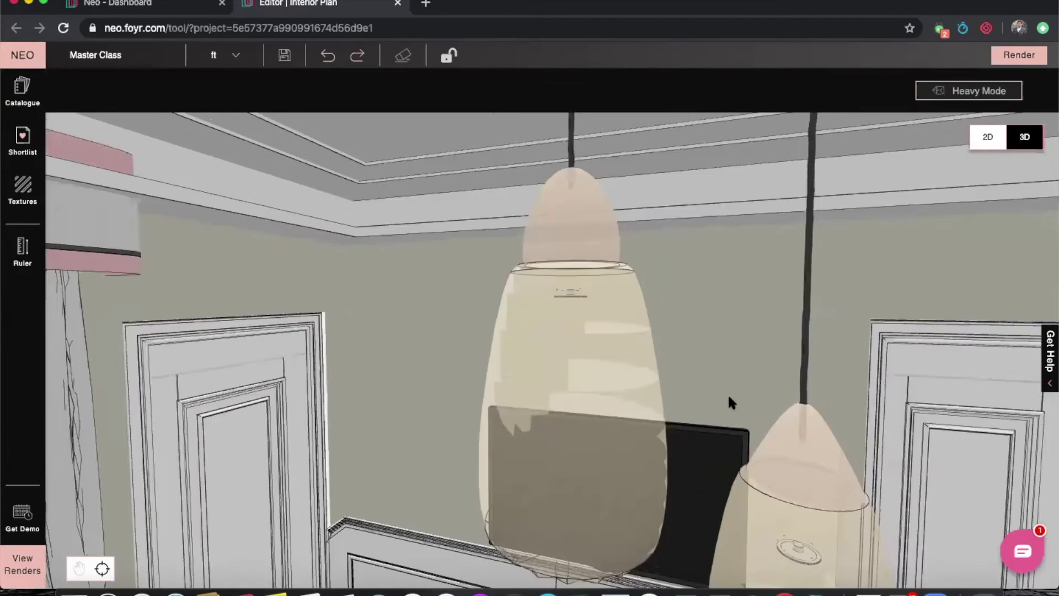
left_click_drag(729, 397, 617, 198)
scroll(737, 395, "down", 10)
left_click(718, 391)
left_click(651, 90)
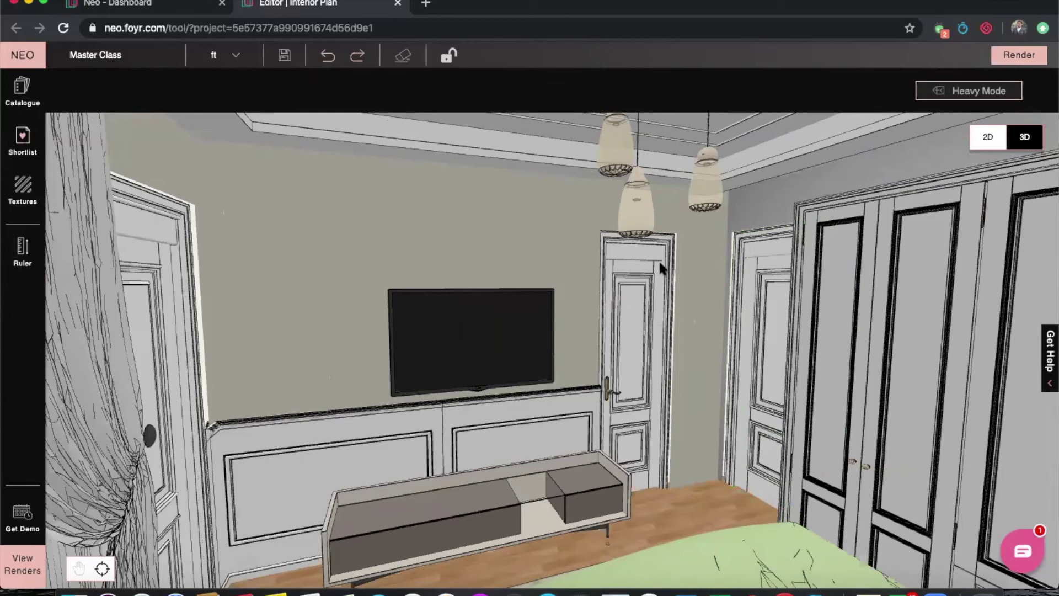
Step: Apply the shortlisted Sw 7637 Oyster White to the wall around the wardrobe and its neighbouring door
left_click_drag(673, 257, 655, 274)
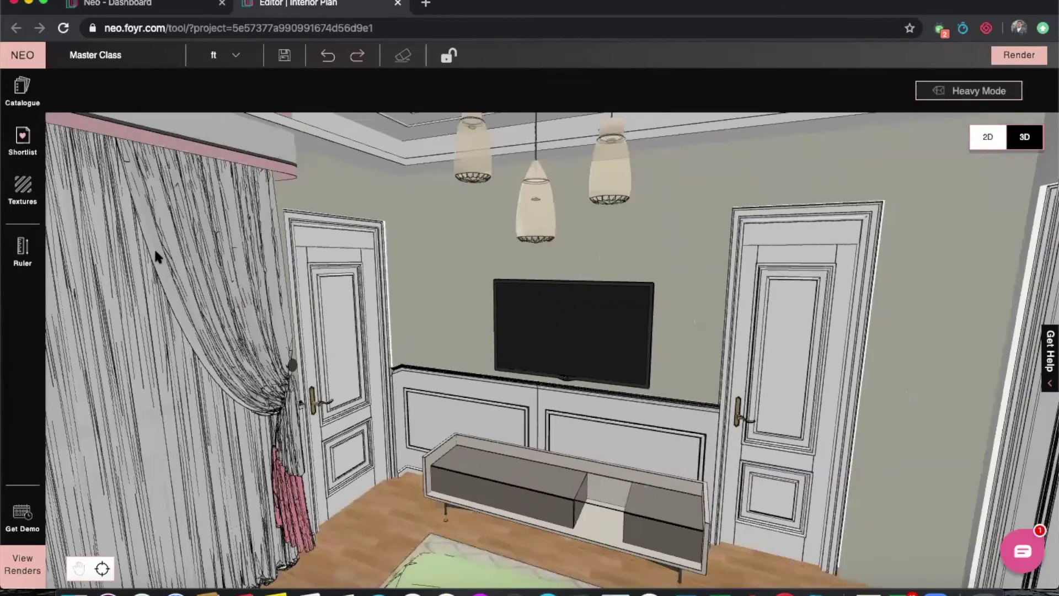
left_click_drag(156, 256, 46, 158)
left_click(38, 148)
scroll(199, 436, "down", 6)
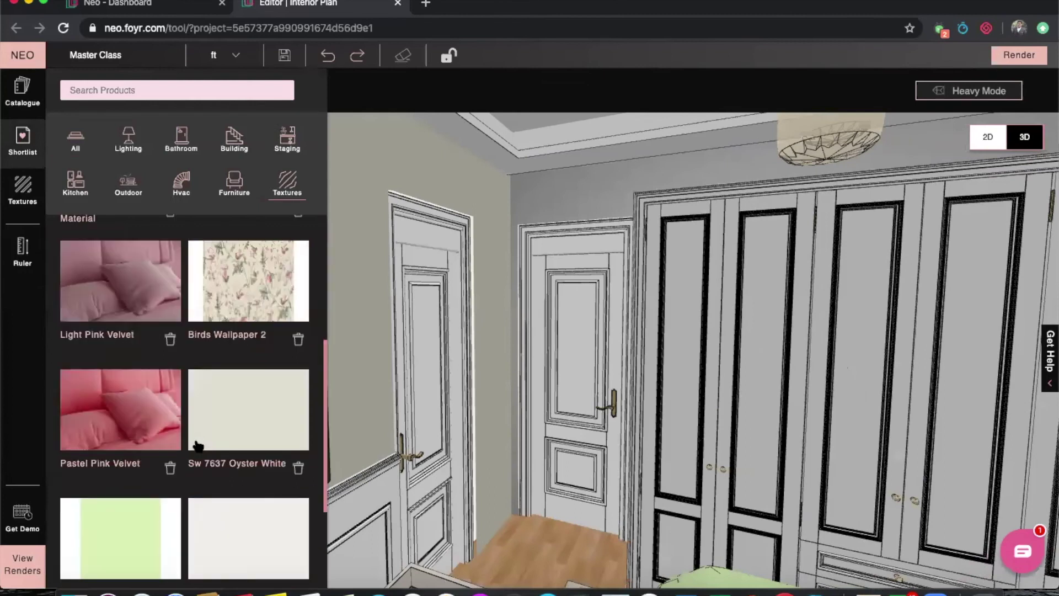
scroll(212, 444, "up", 2)
left_click(240, 368)
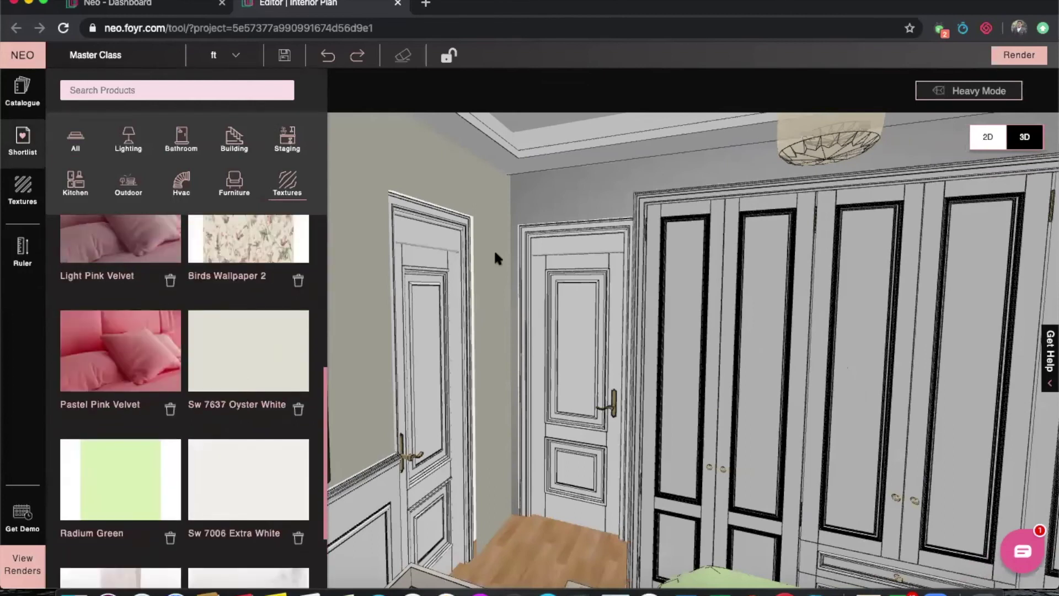
left_click(568, 202)
left_click_drag(753, 210, 703, 212)
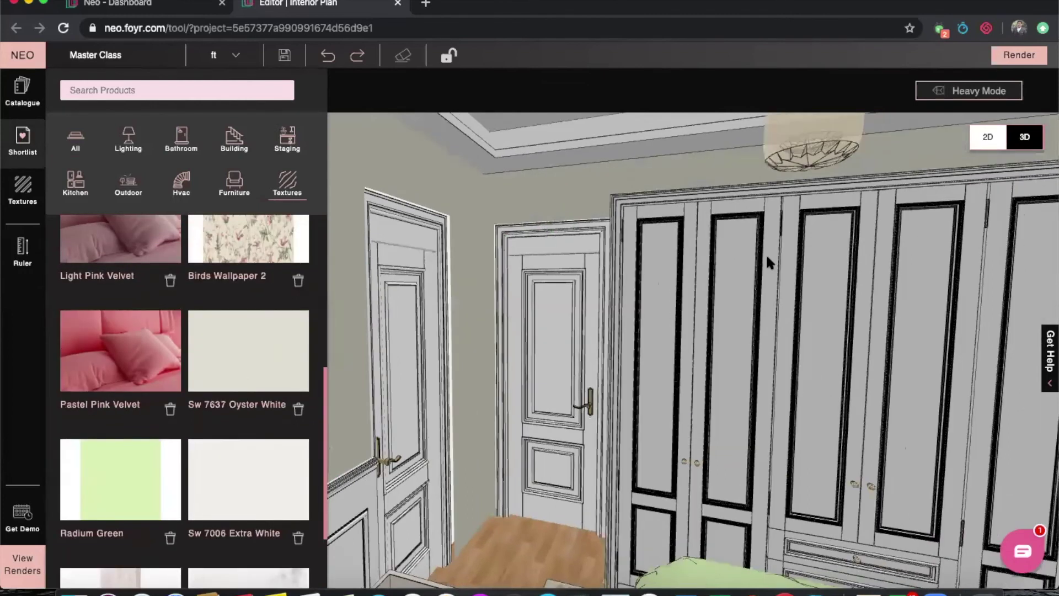
Step: Apply the shortlisted Maple Wood texture to the desk's top beside the bed
left_click_drag(765, 255, 567, 326)
left_click_drag(899, 326, 724, 342)
left_click_drag(707, 399, 634, 416)
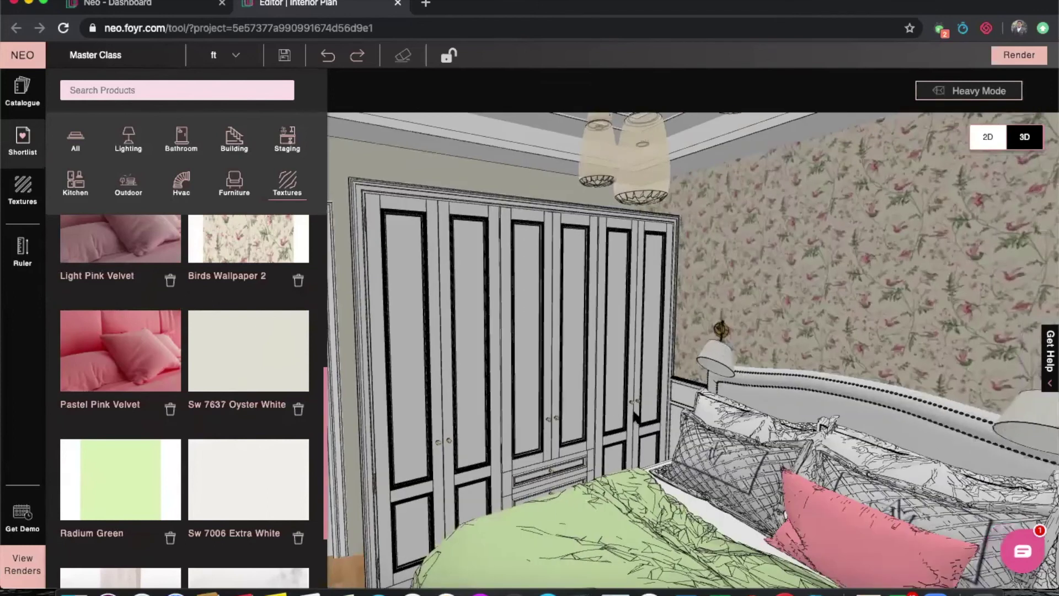
left_click_drag(752, 389, 524, 411)
left_click_drag(671, 423, 516, 442)
left_click_drag(838, 449, 590, 469)
left_click_drag(789, 443, 641, 270)
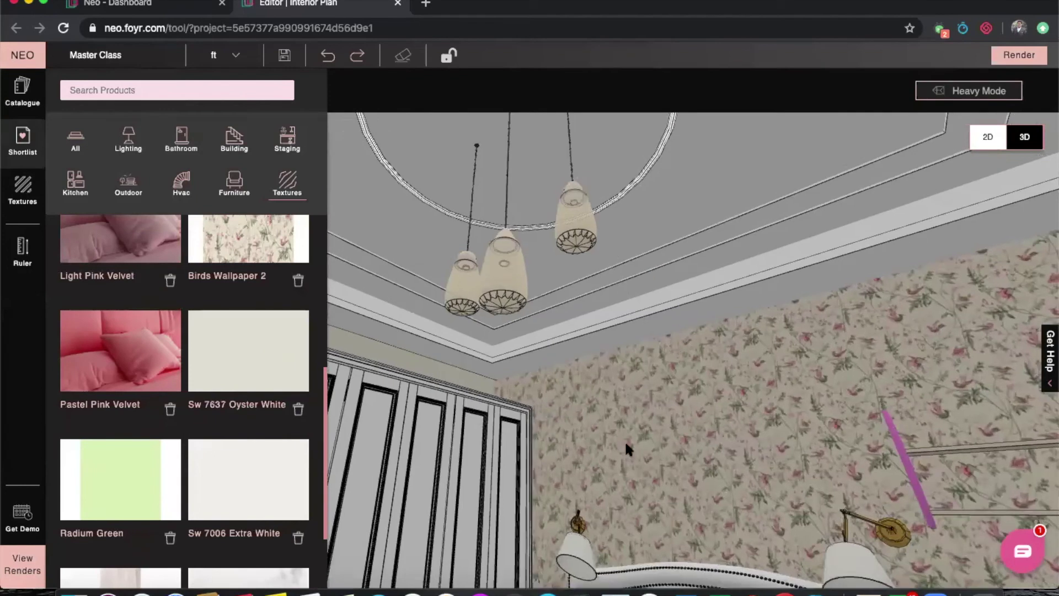
left_click_drag(981, 417, 669, 481)
scroll(582, 460, "down", 5)
left_click_drag(602, 464, 120, 272)
scroll(310, 292, "up", 5)
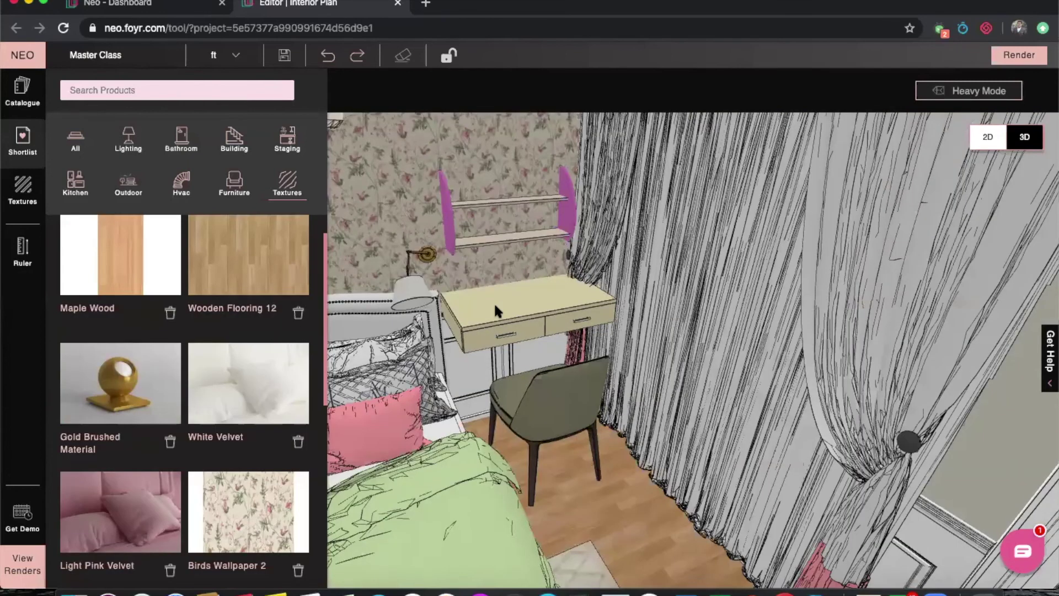
left_click(201, 328)
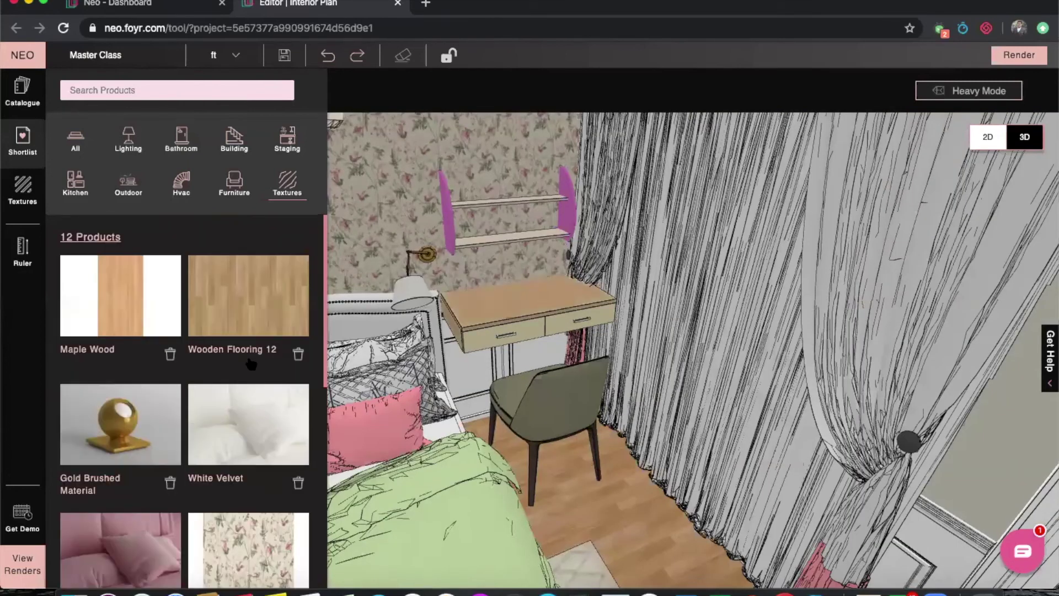
Step: Apply the White Colored Wooden Texture to the desk's drawer fronts
scroll(242, 386, "down", 5)
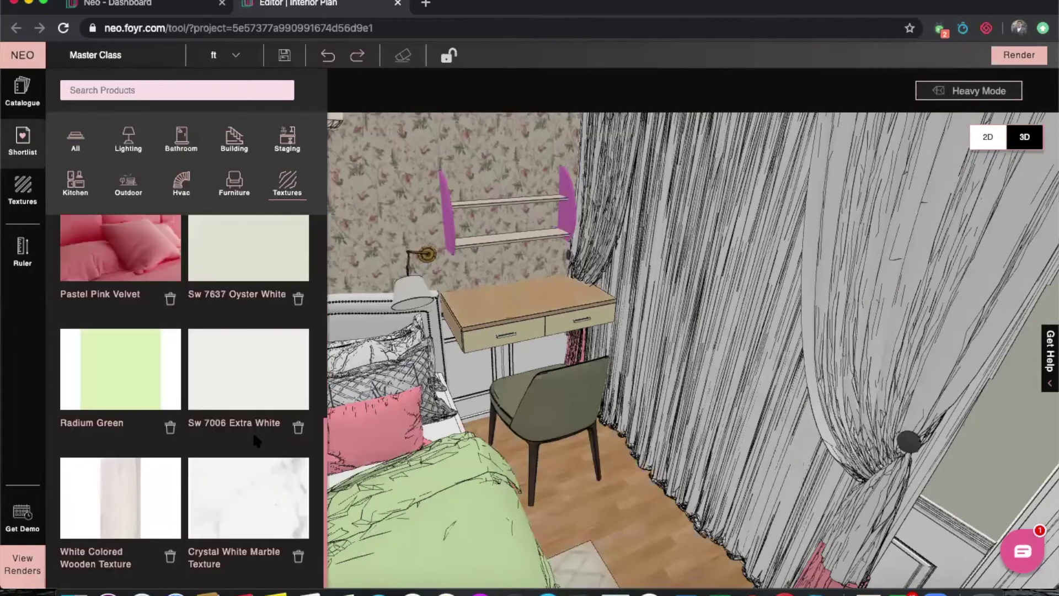
left_click(474, 334)
left_click(125, 462)
left_click_drag(464, 308, 436, 298)
Step: Apply the White Colored Wooden Texture to the wall unit's shelf boards and Maple Wood to its side panels
scroll(469, 316, "down", 5)
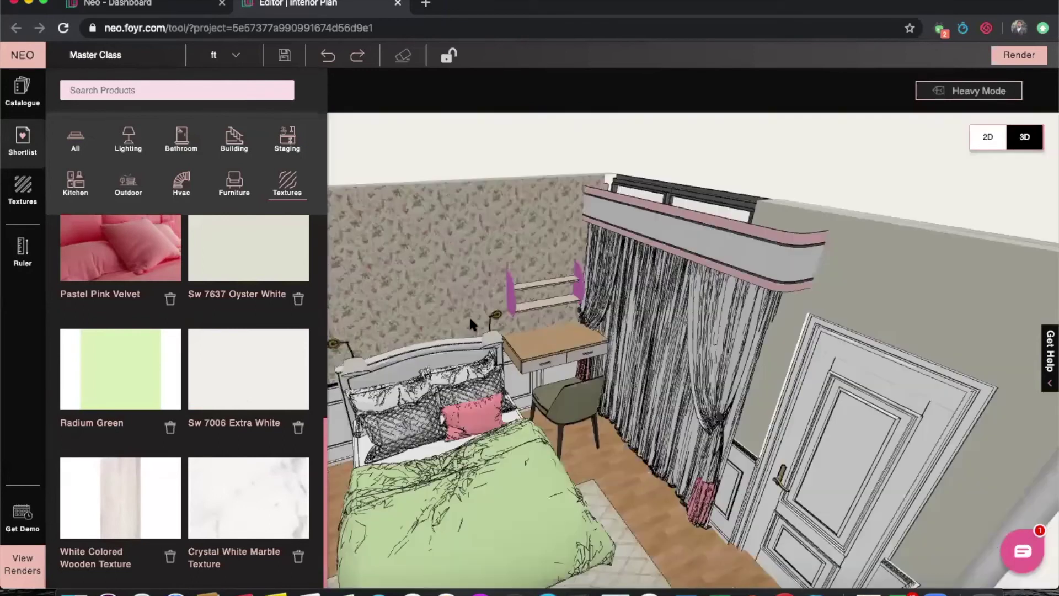
left_click_drag(127, 491, 517, 304)
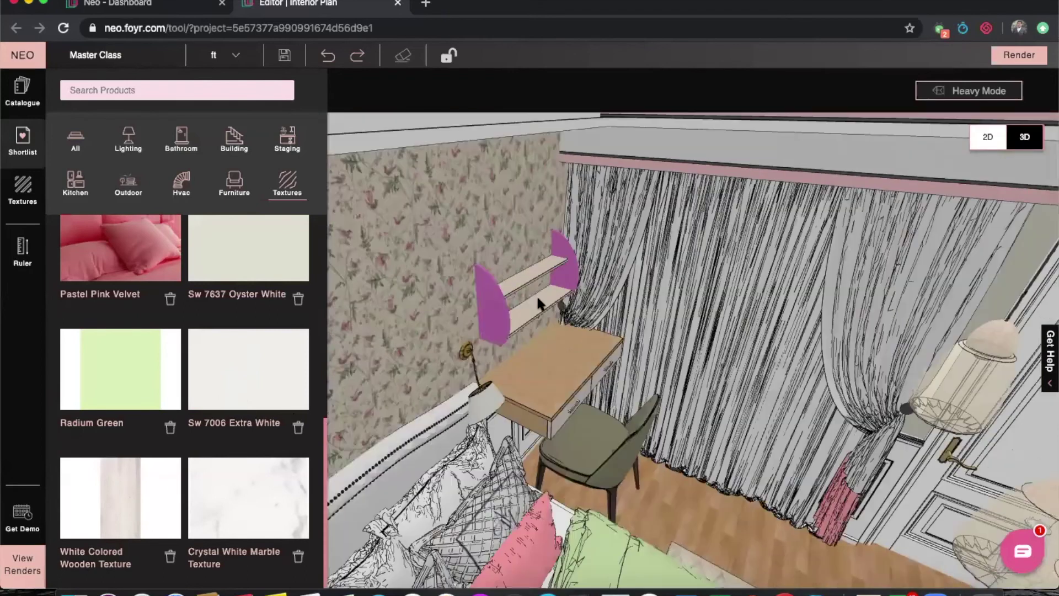
left_click_drag(536, 294, 532, 265)
scroll(227, 326, "up", 10)
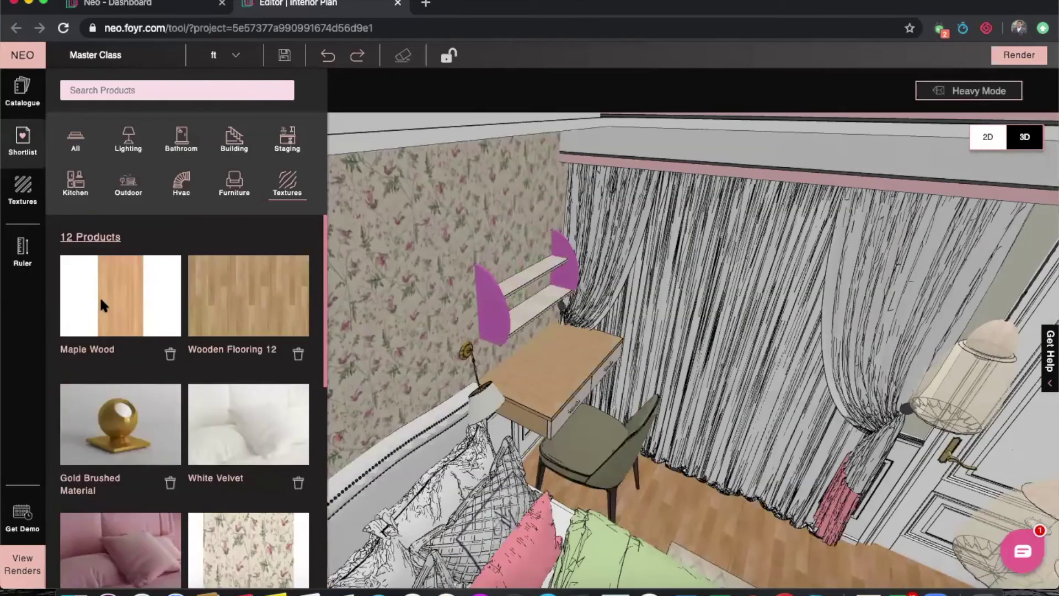
left_click(485, 293)
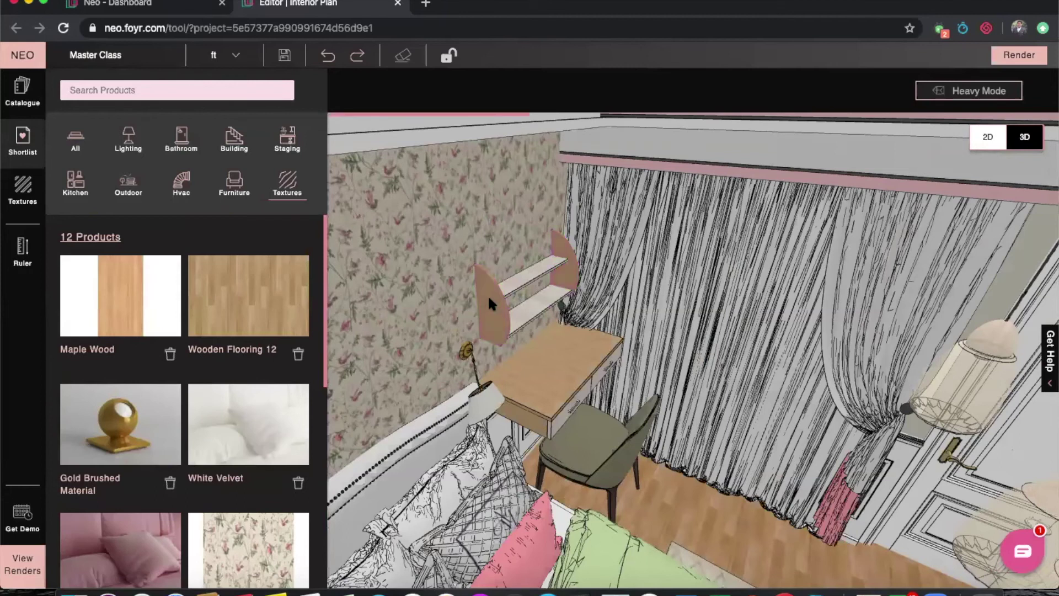
Step: Apply the White Colored Wooden Texture to the TV console's drawers and Maple Wood to its outer frame
left_click_drag(432, 382, 645, 369)
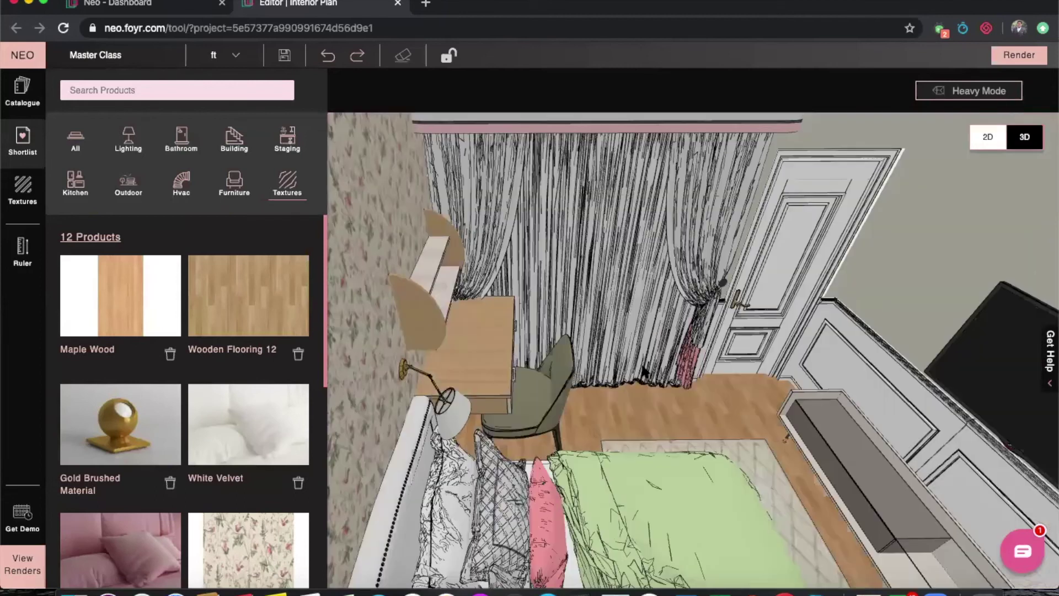
left_click_drag(253, 412, 340, 382)
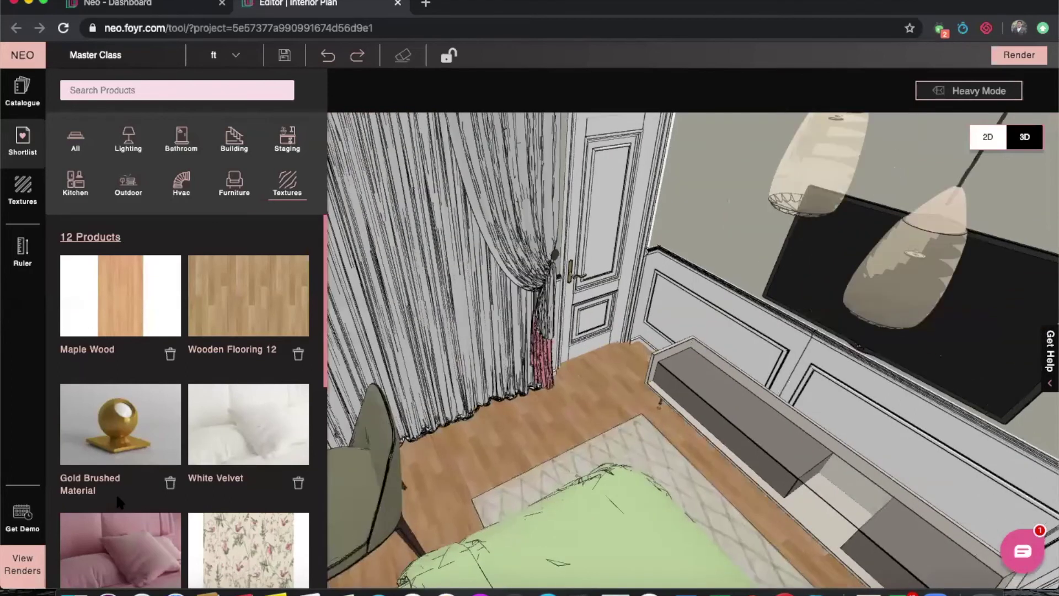
left_click_drag(342, 433, 499, 386)
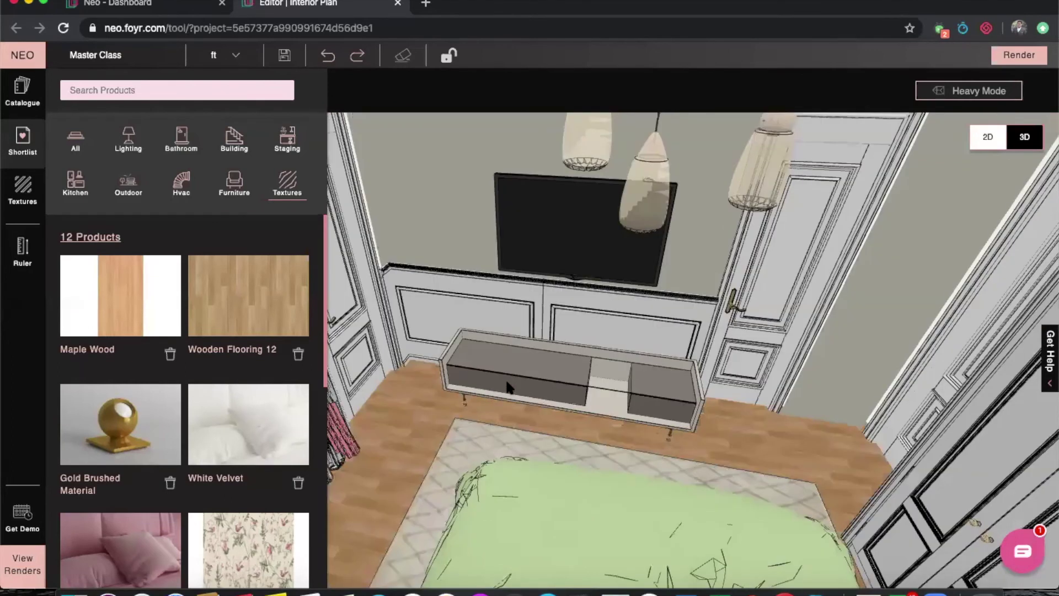
scroll(182, 419, "down", 5)
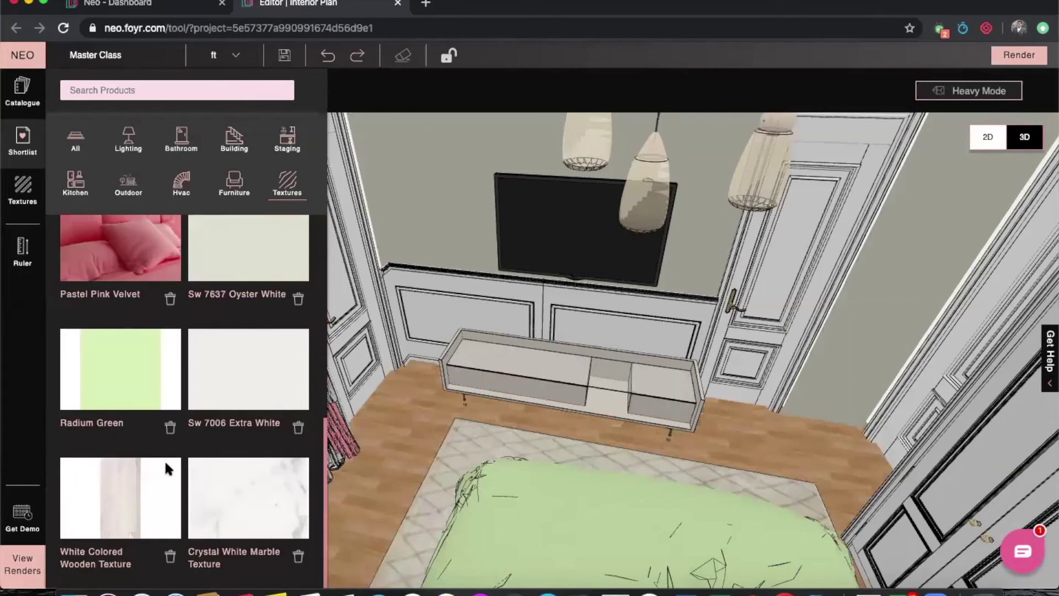
scroll(180, 407, "up", 5)
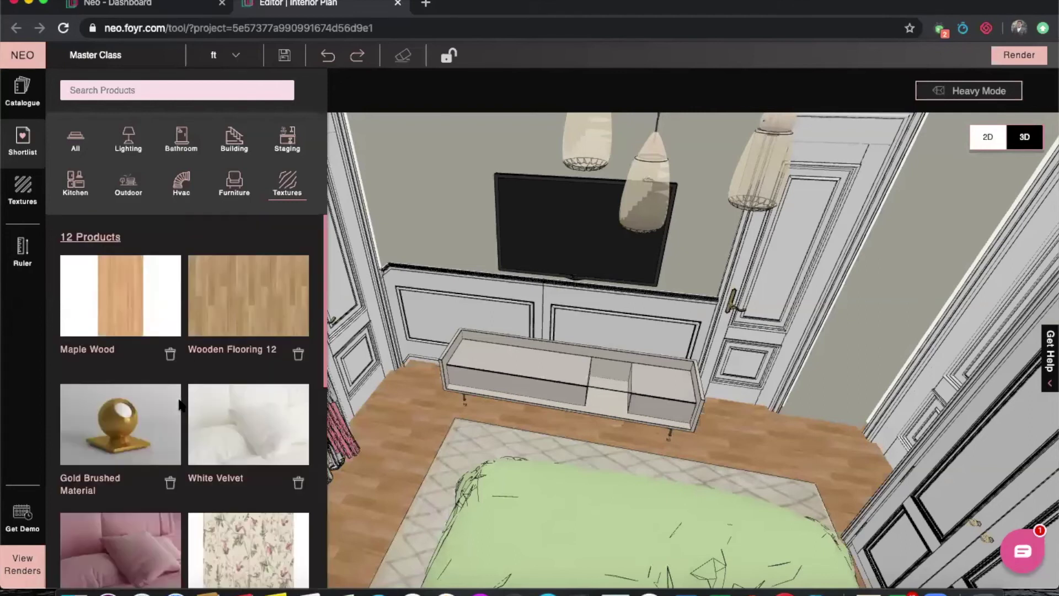
left_click(444, 354)
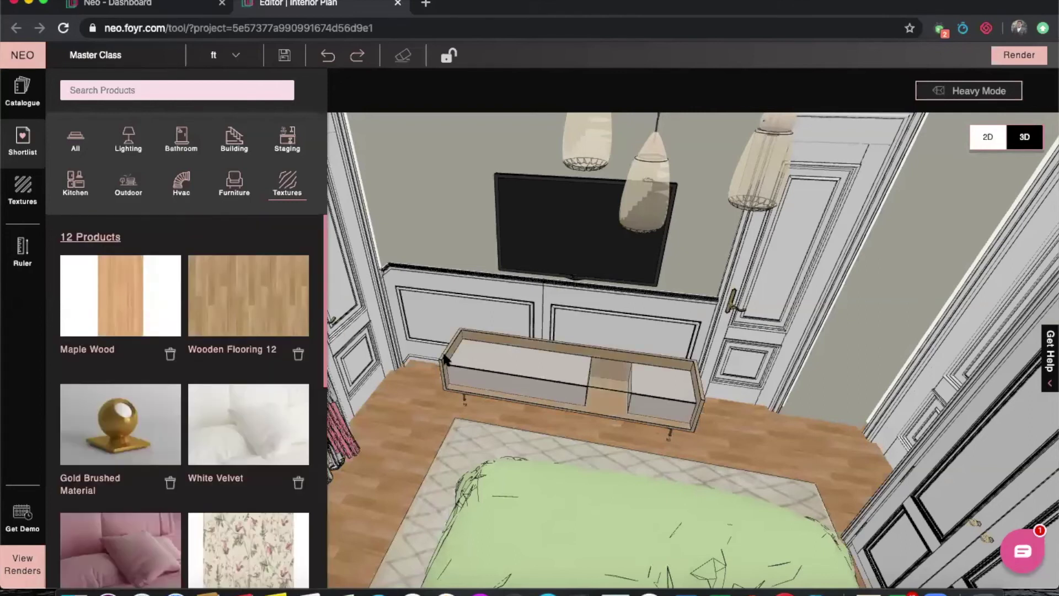
Step: Set the desk's wood texture tile size to 0'7" in X and 0'10" in Y, and rotate it to 90
left_click(426, 427)
left_click_drag(286, 452, 581, 416)
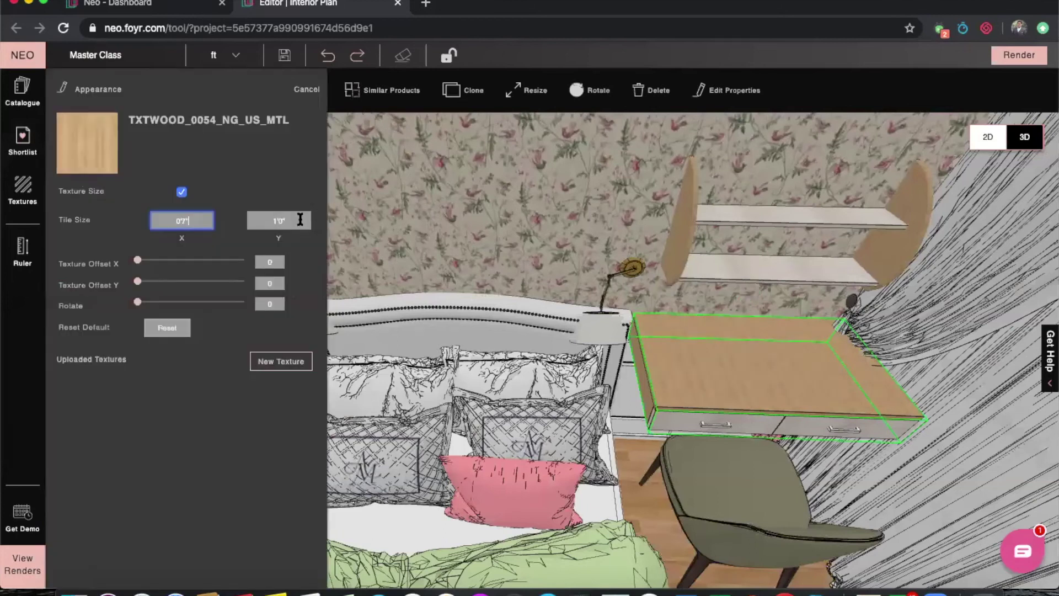
left_click(300, 219)
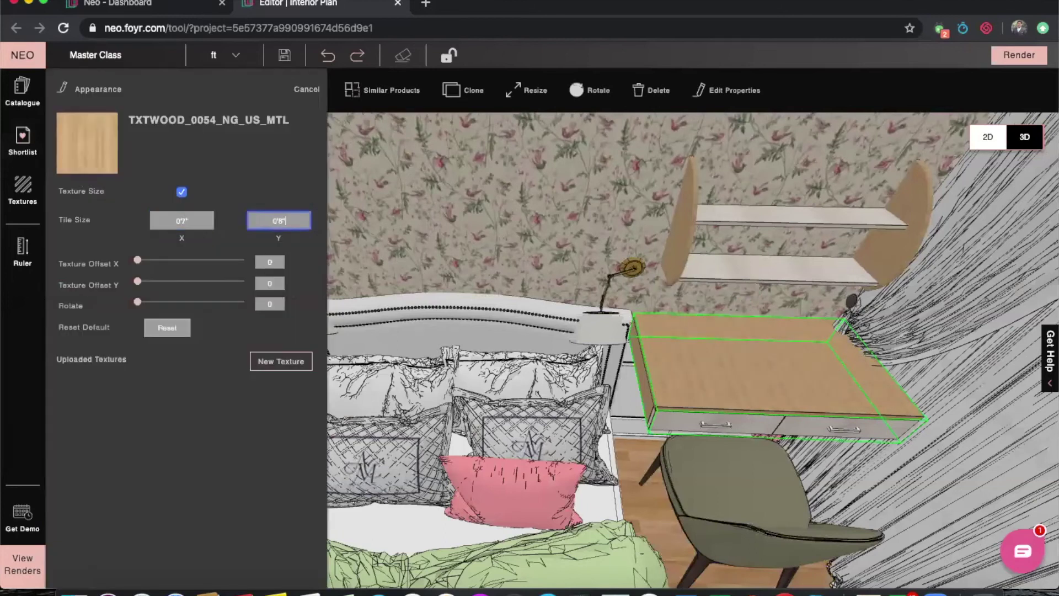
key("BackSpace")
type("10")
left_click_drag(138, 304, 165, 308)
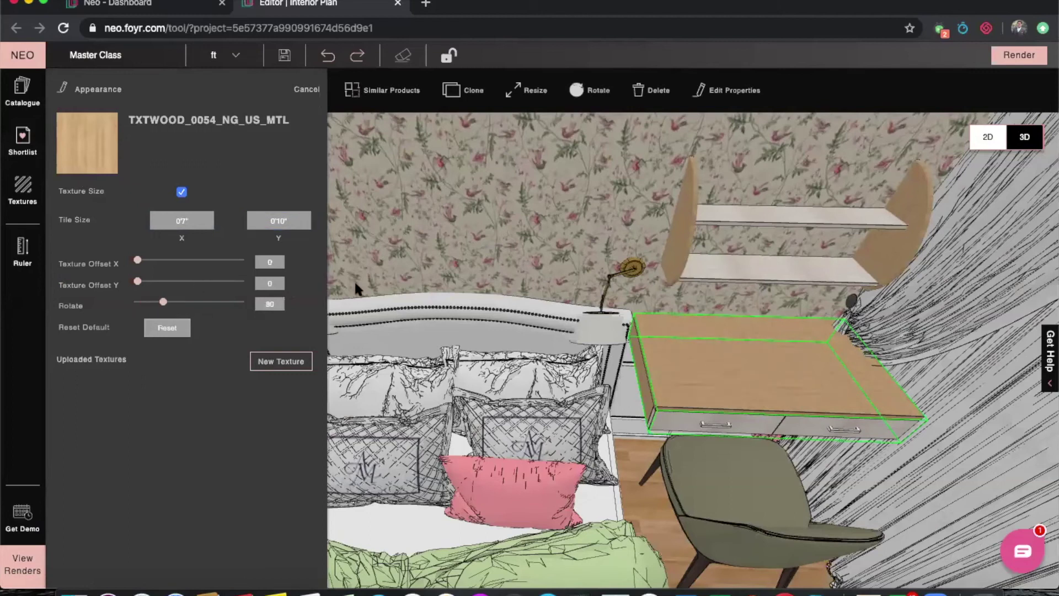
left_click(808, 366)
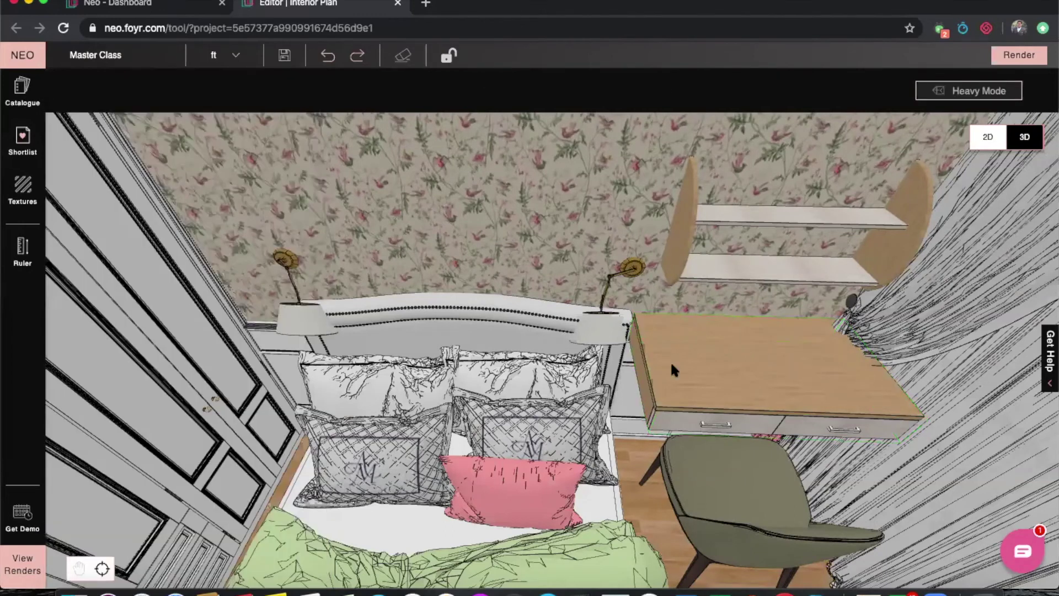
Step: Apply the shortlisted Light Pink Velvet texture to the desk chair
left_click_drag(591, 518, 704, 485)
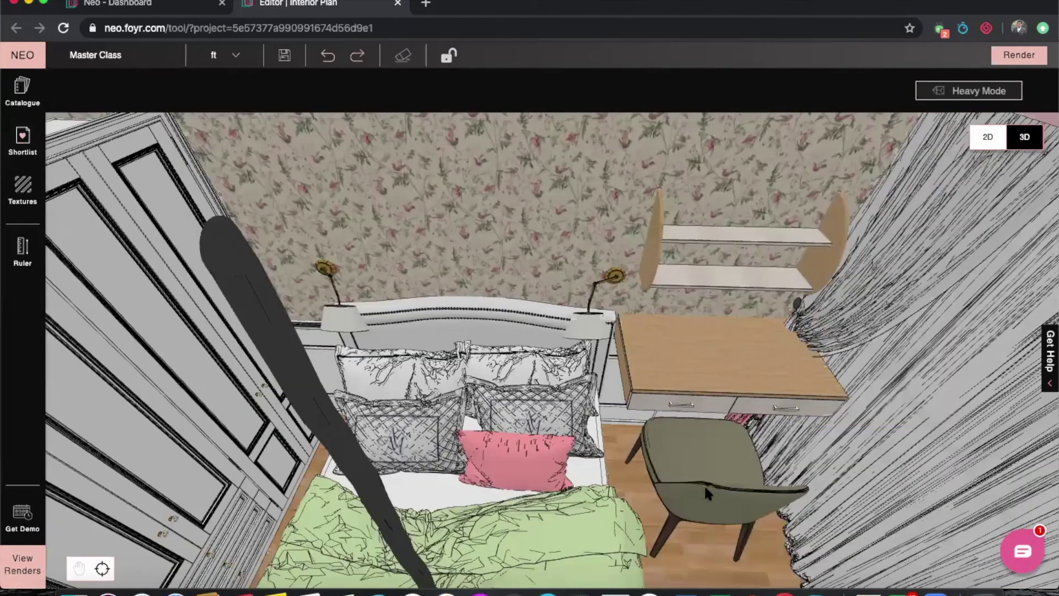
left_click_drag(267, 439, 231, 390)
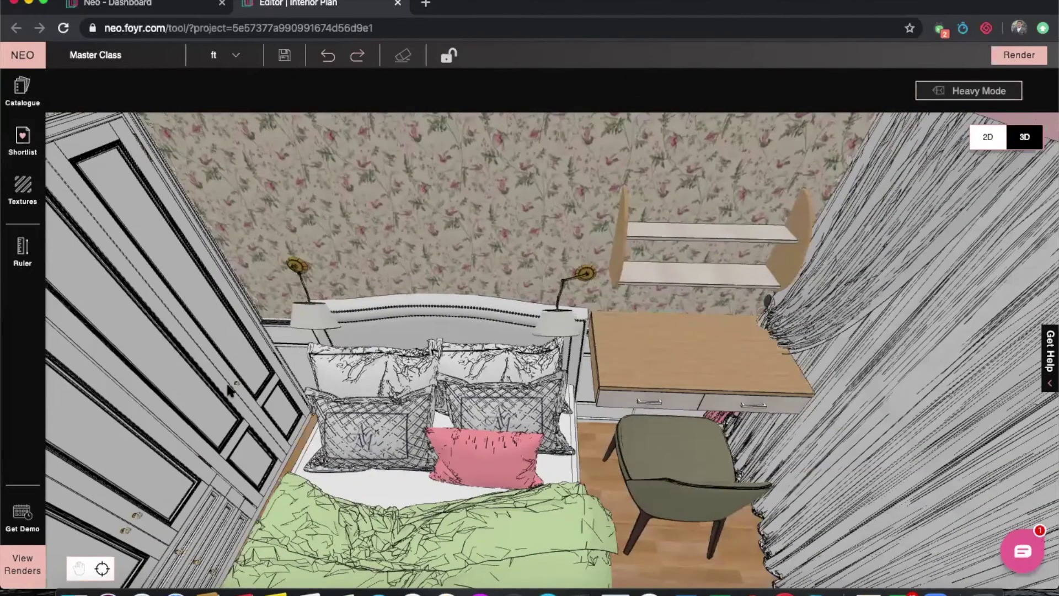
left_click_drag(298, 307, 134, 522)
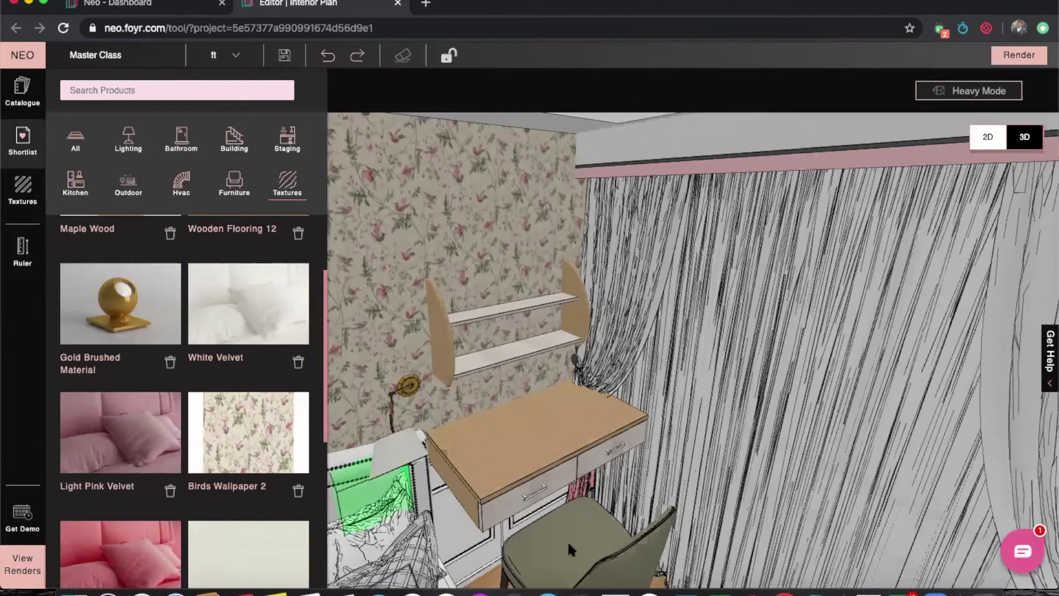
left_click(567, 540)
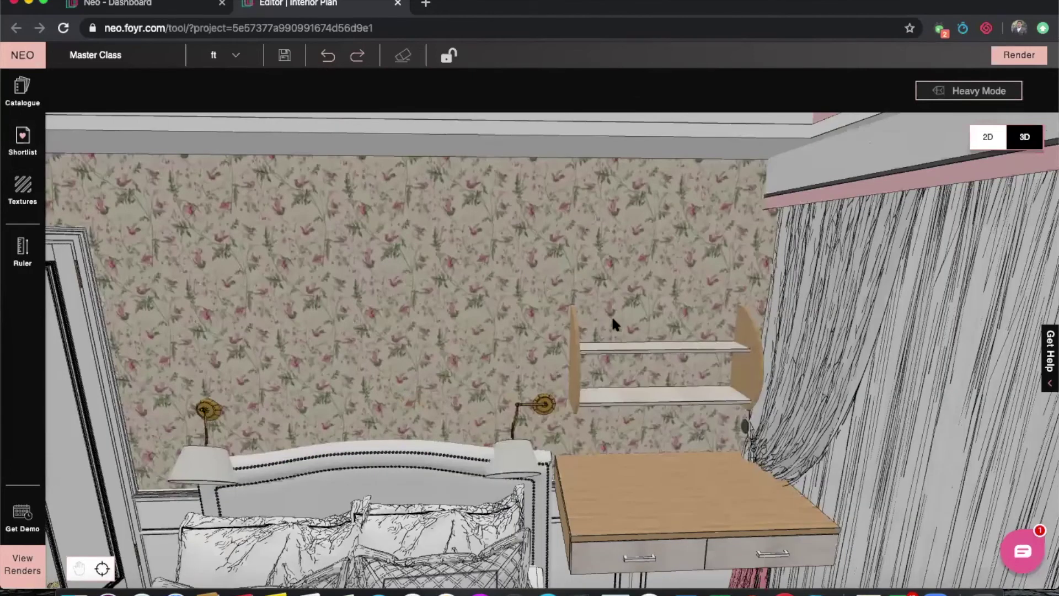
Step: Resize the window curtain to a lower height so its pelmet fits below the ceiling moulding
scroll(467, 338, "down", 5)
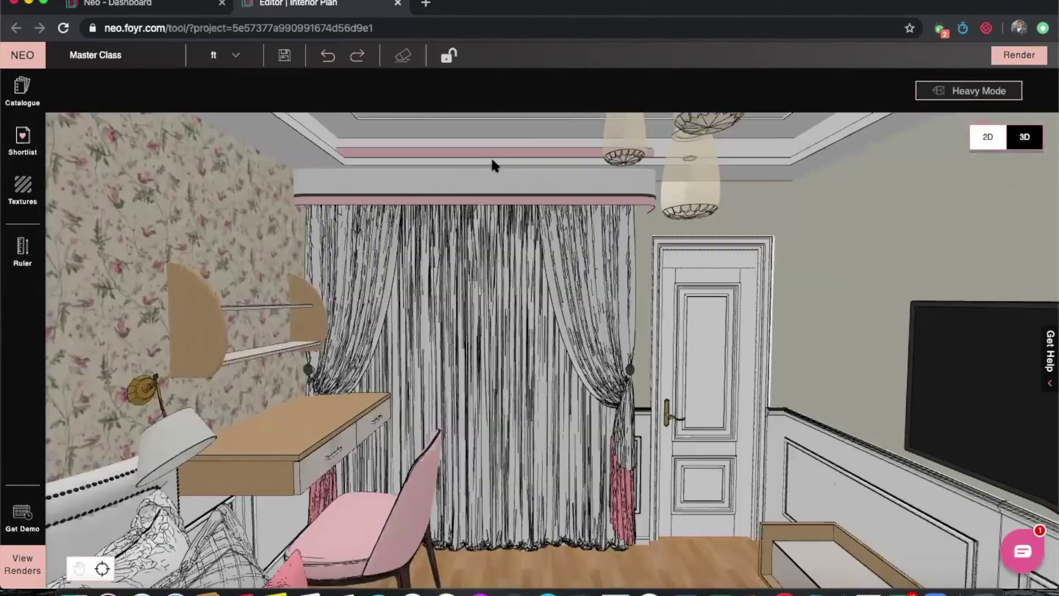
left_click(477, 156)
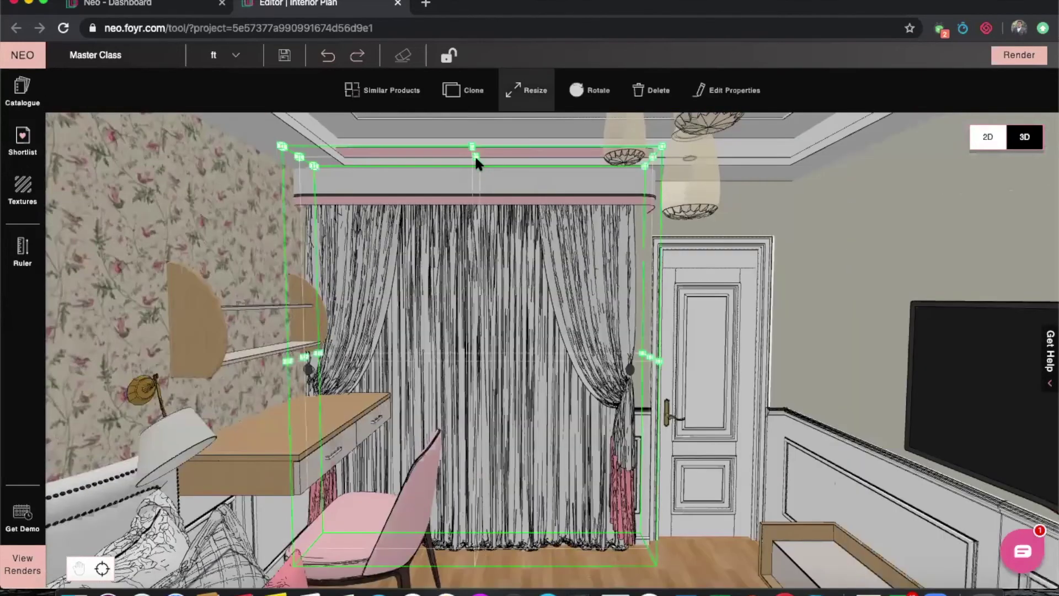
left_click_drag(474, 187, 751, 232)
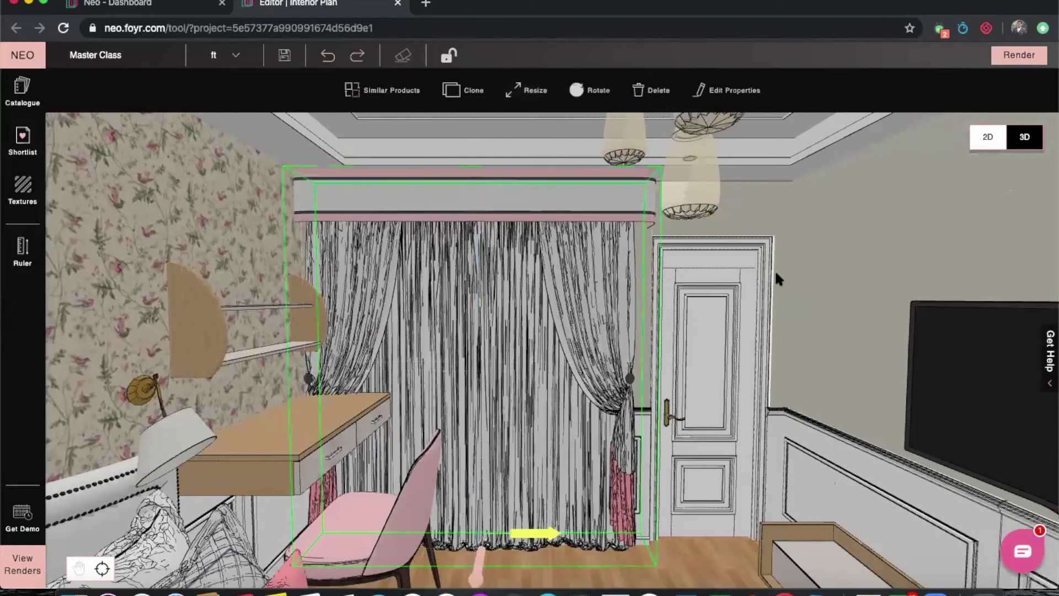
left_click_drag(823, 257, 604, 212)
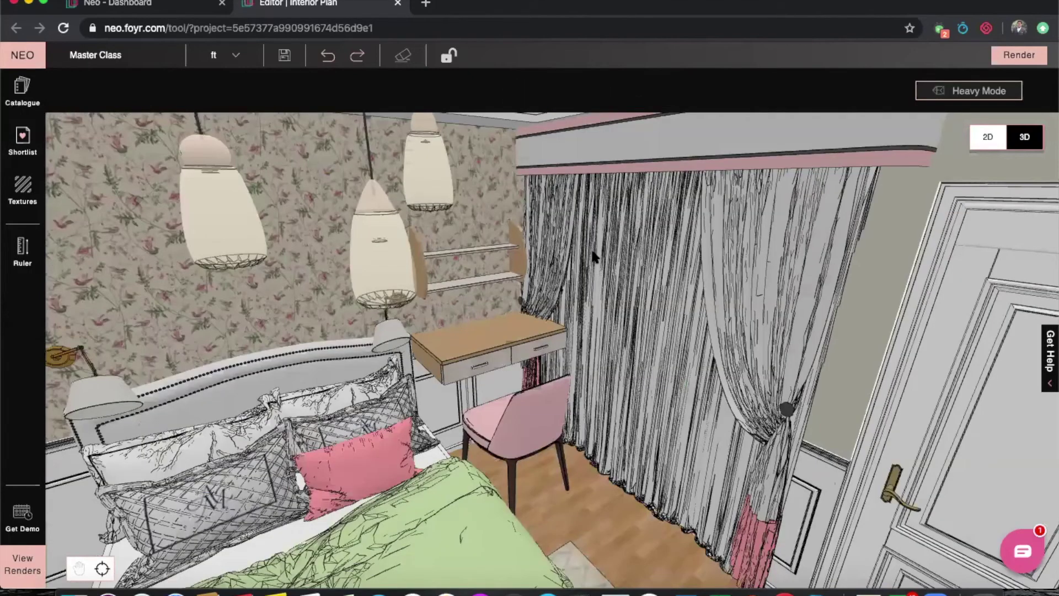
scroll(581, 288, "down", 5)
left_click(571, 299)
left_click_drag(572, 298, 572, 334)
left_click(792, 337)
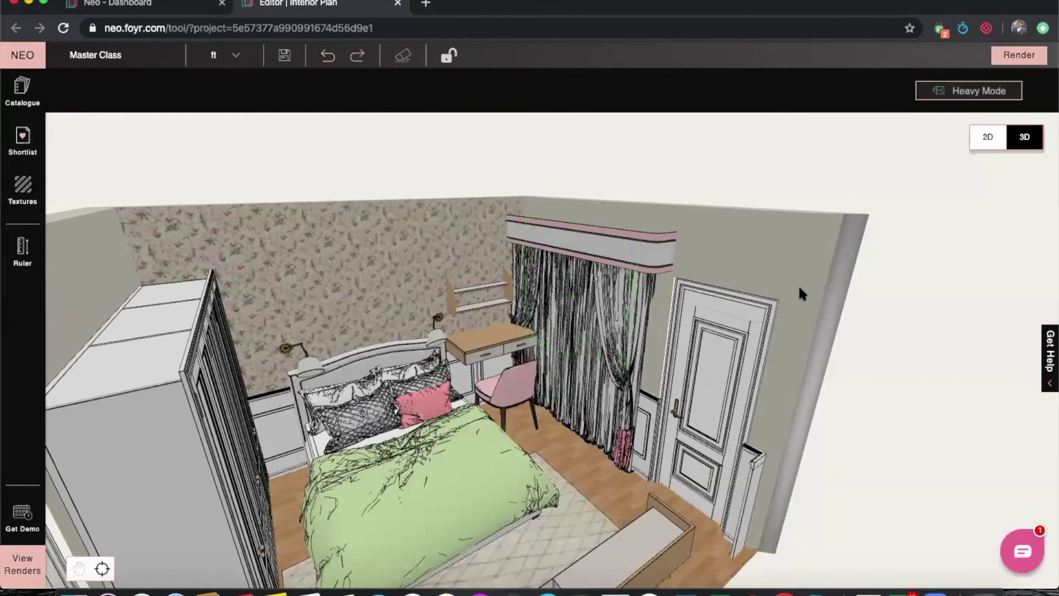
scroll(713, 331, "up", 5)
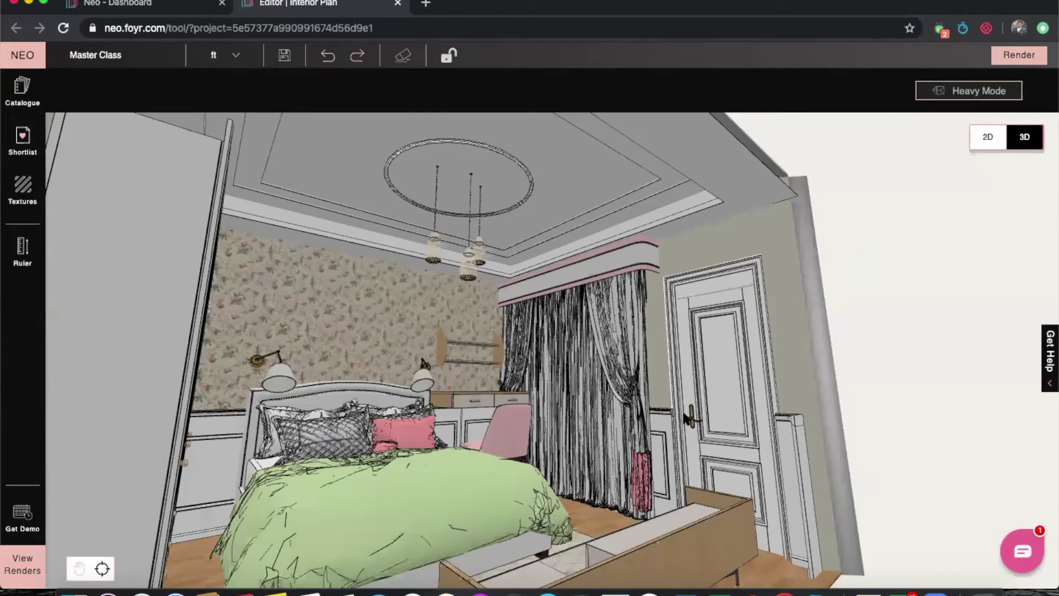
Step: Search the catalogue for "Lamp" and place the Adjustable Study Lamp on the desktop
scroll(687, 325, "up", 3)
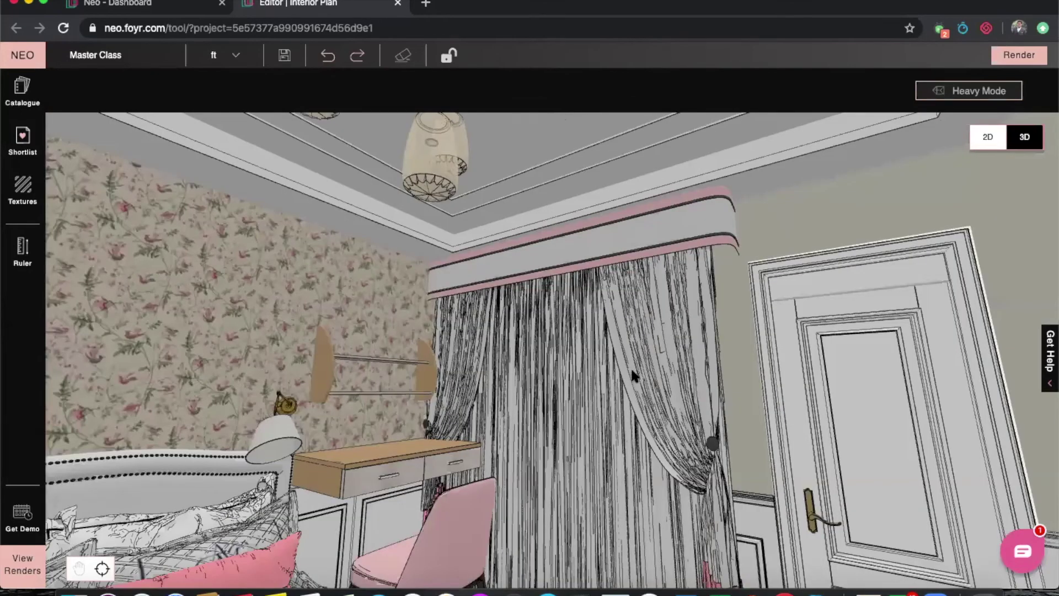
left_click_drag(550, 425, 556, 428)
left_click_drag(473, 386, 455, 427)
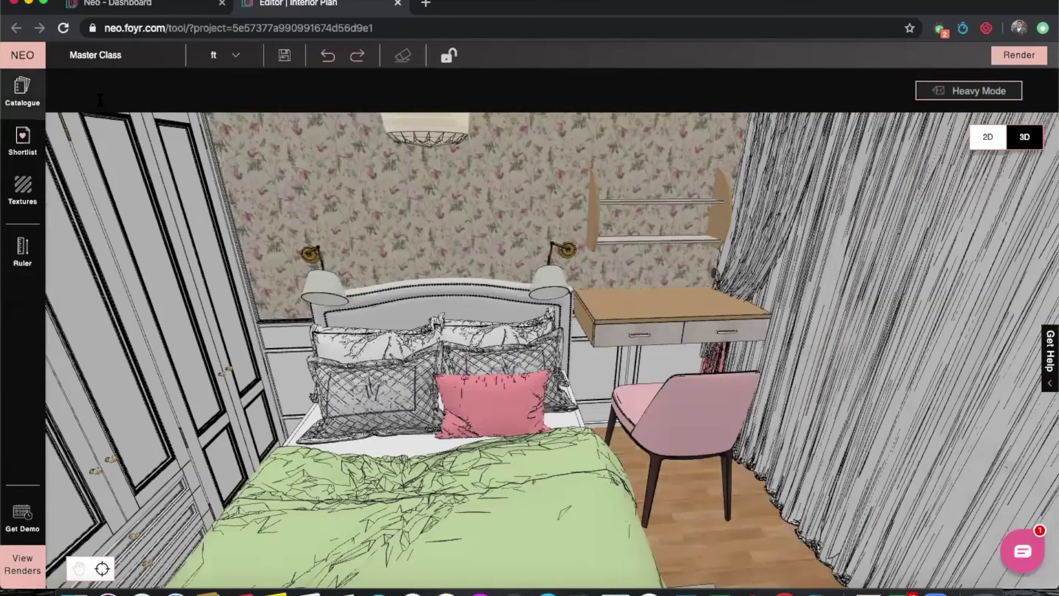
left_click(100, 100)
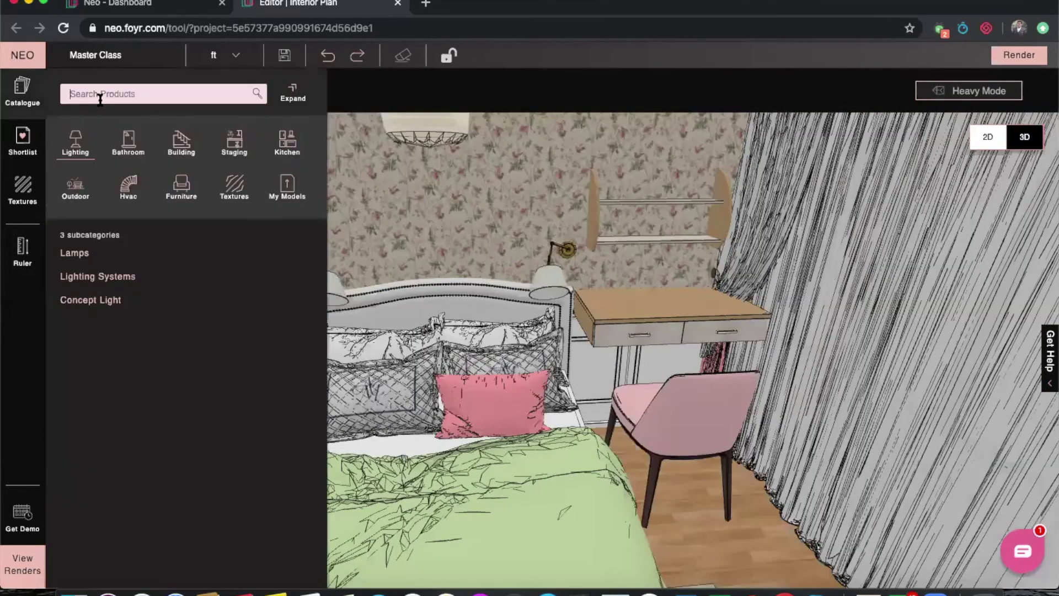
type("Lamp")
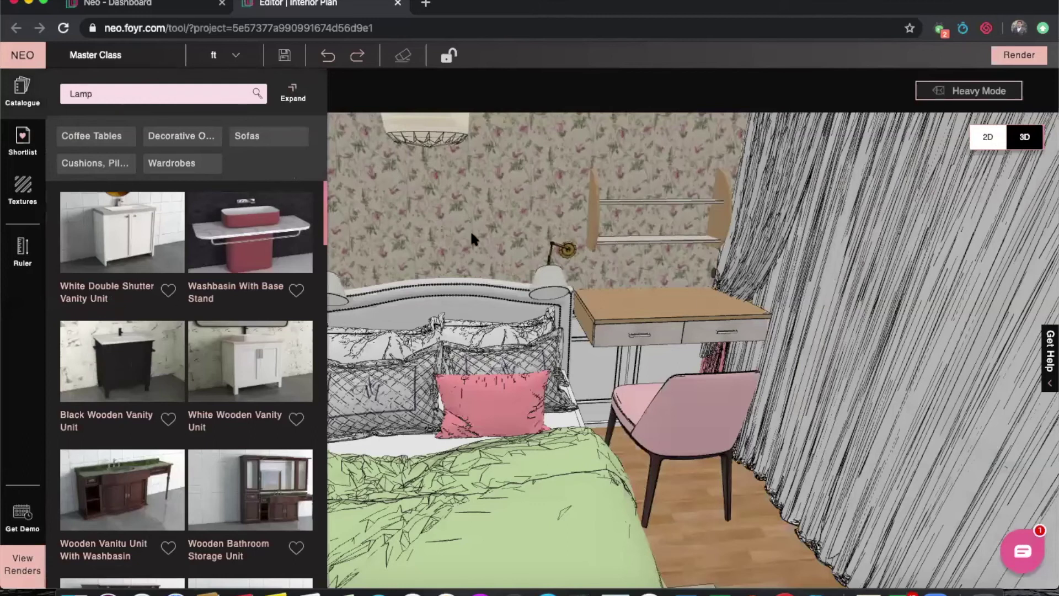
scroll(203, 391, "down", 3)
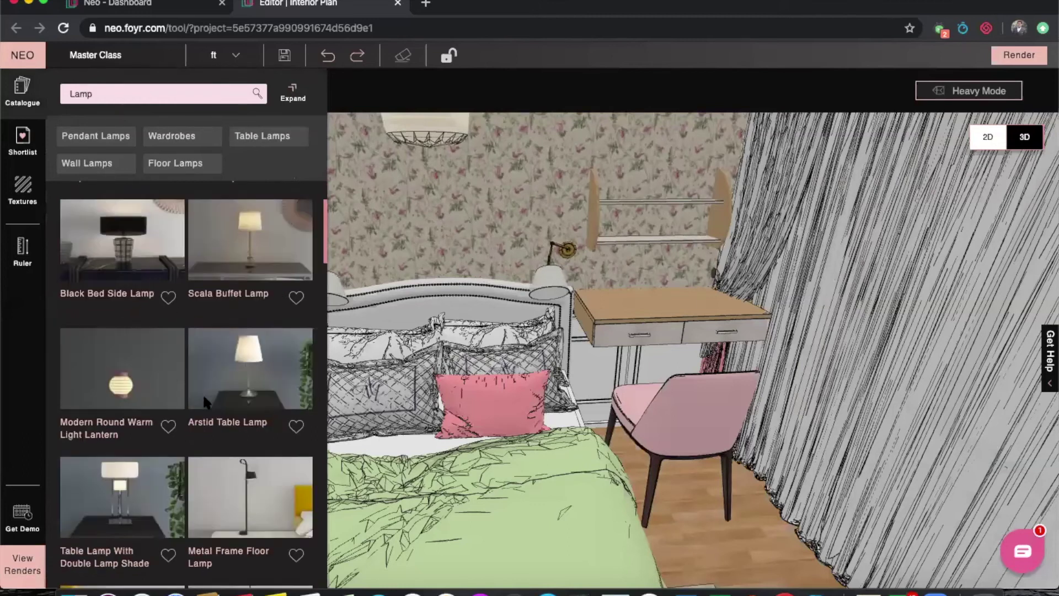
scroll(204, 392, "down", 4)
scroll(266, 410, "down", 2)
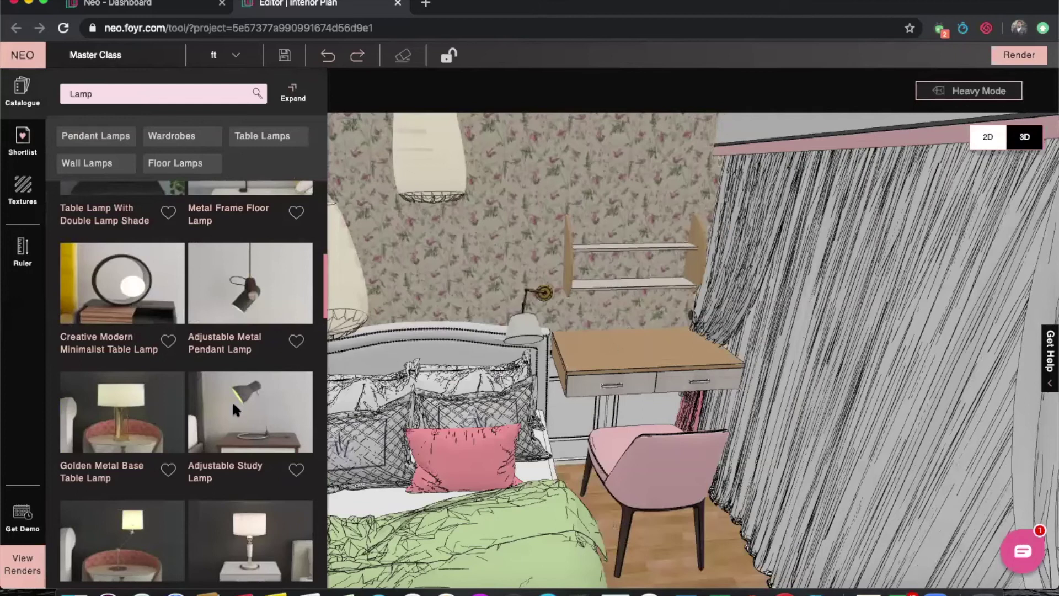
left_click(633, 335)
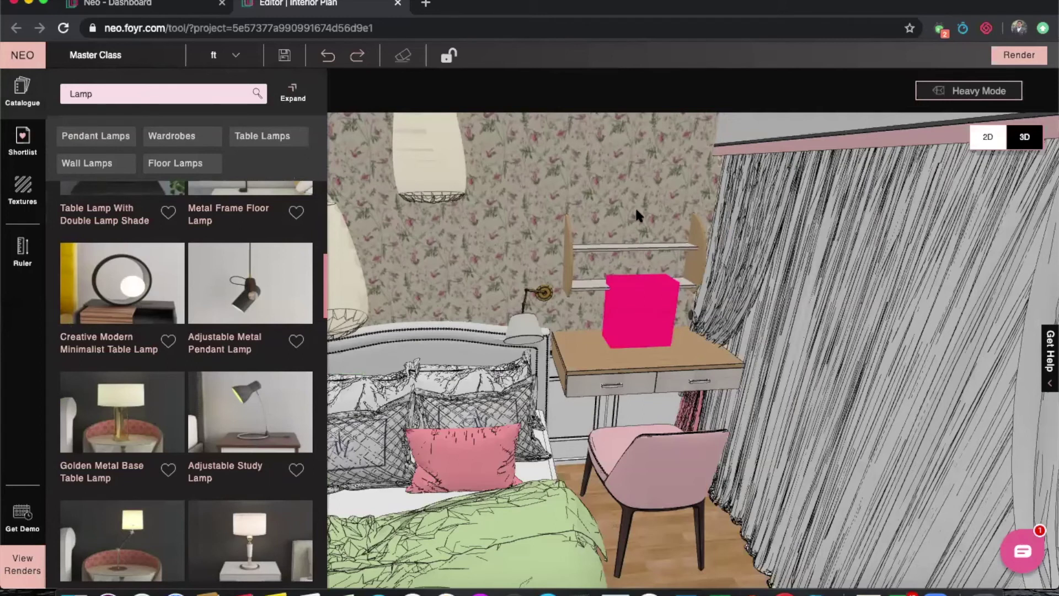
Step: Move the study lamp across the desktop towards the curtain
scroll(627, 212, "up", 2)
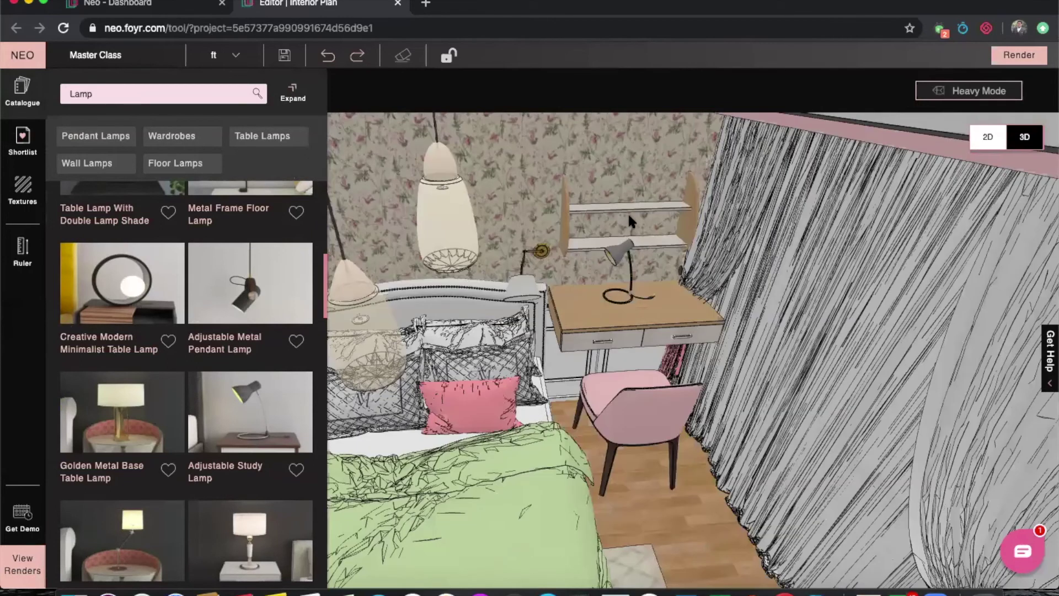
left_click(632, 260)
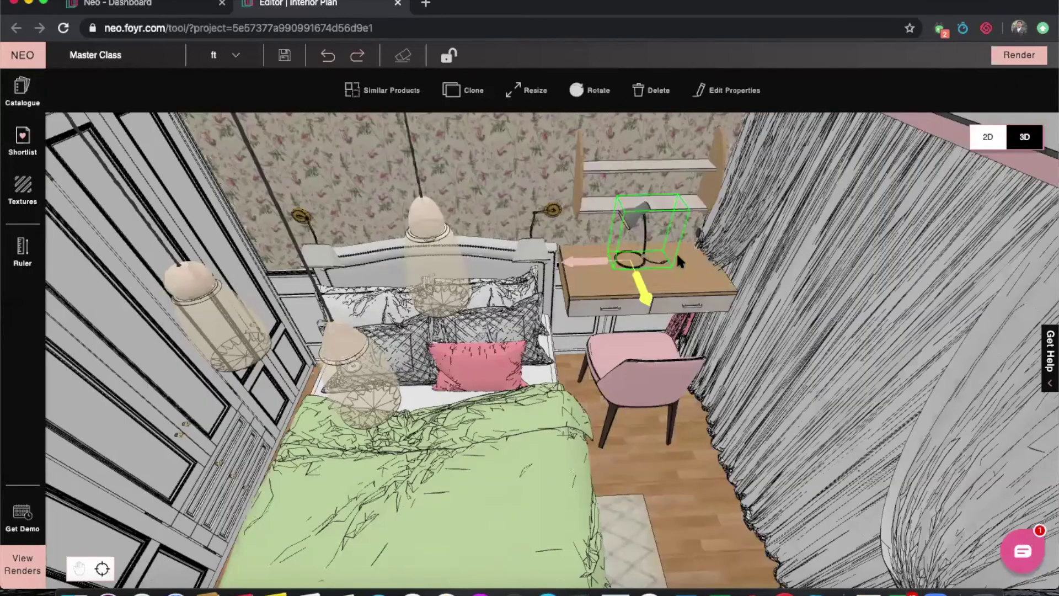
left_click_drag(677, 251, 706, 262)
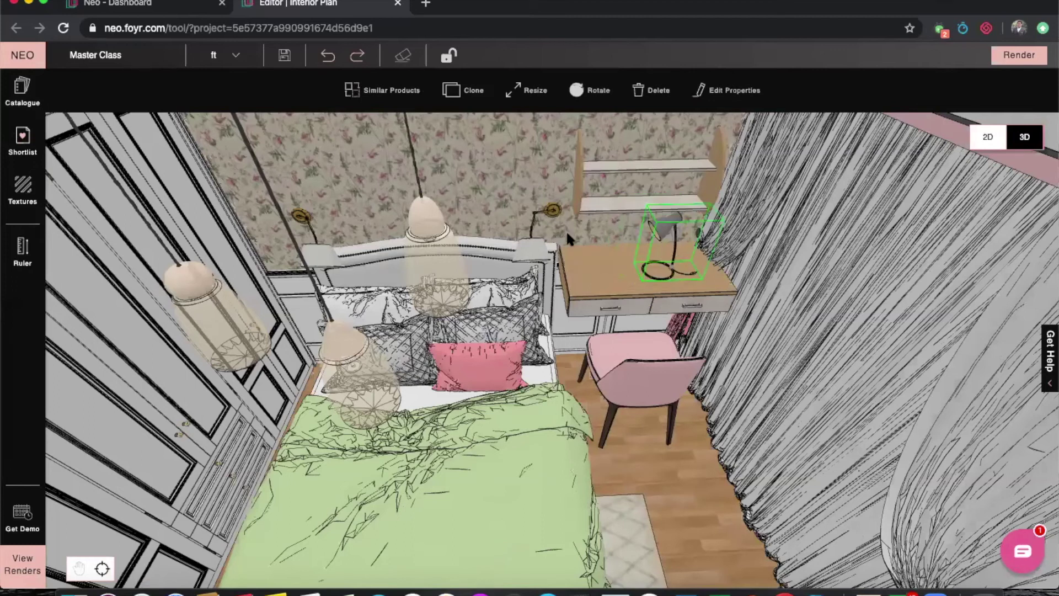
Step: Move the window curtain outwards, closer to the window wall
scroll(790, 247, "down", 3)
left_click(786, 247)
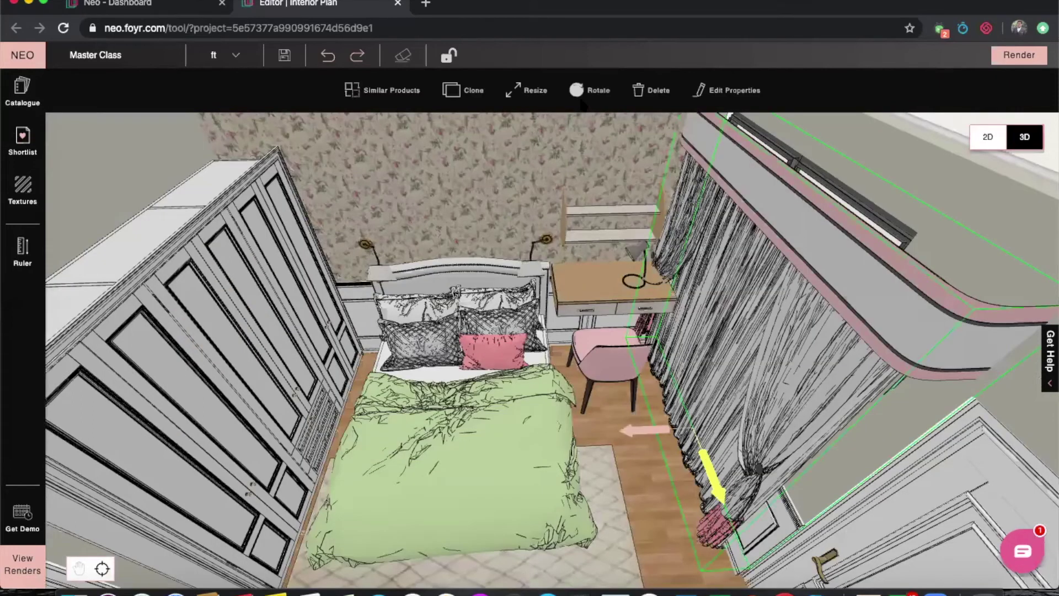
left_click(527, 105)
left_click_drag(693, 329, 713, 335)
left_click(526, 90)
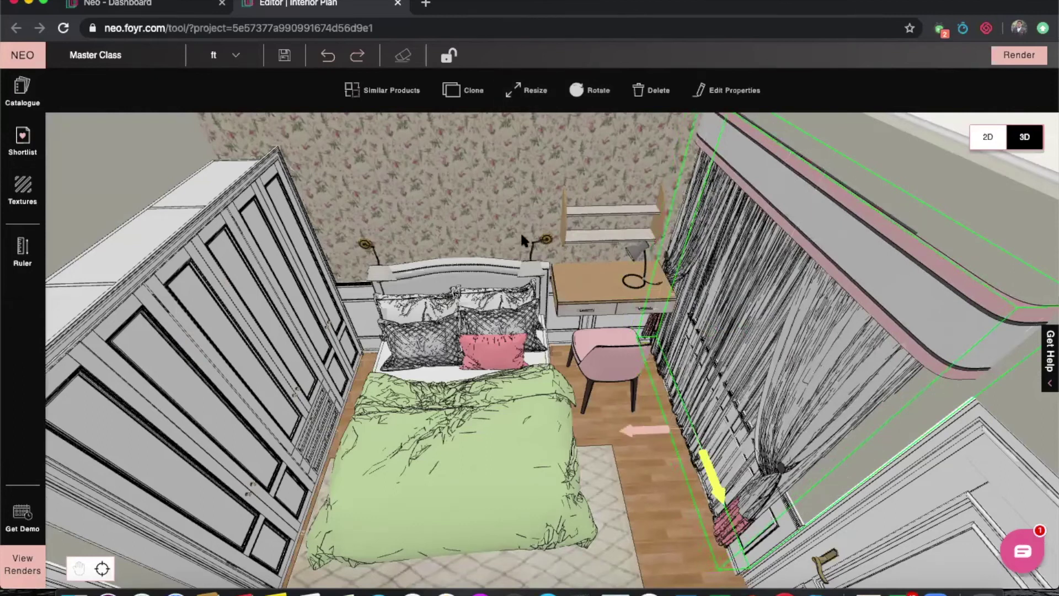
left_click(529, 273)
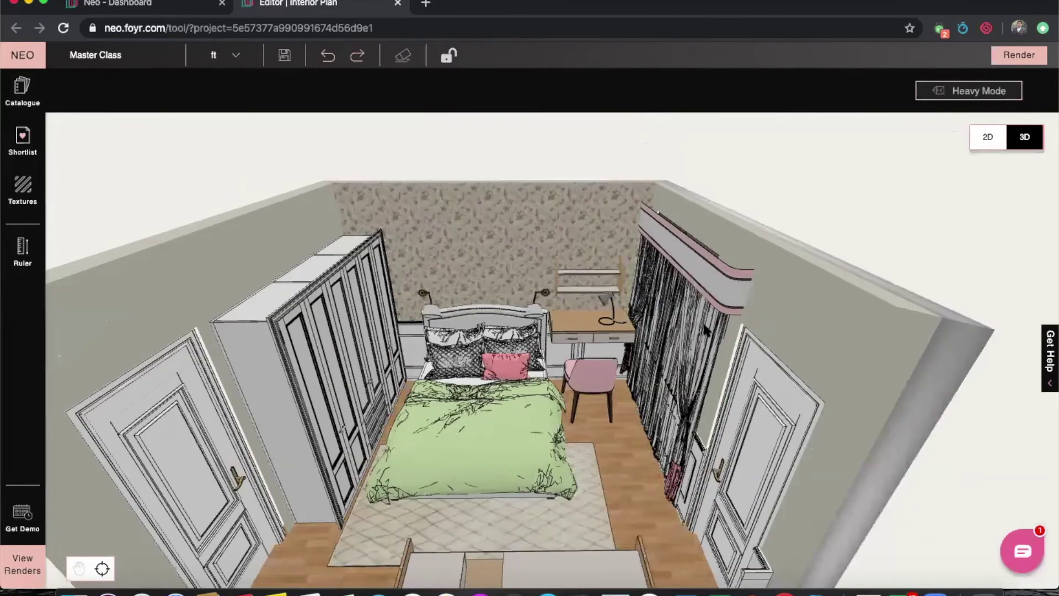
Step: Move the desk, with its lamp, back towards the wallpapered wall
left_click_drag(706, 330, 716, 237)
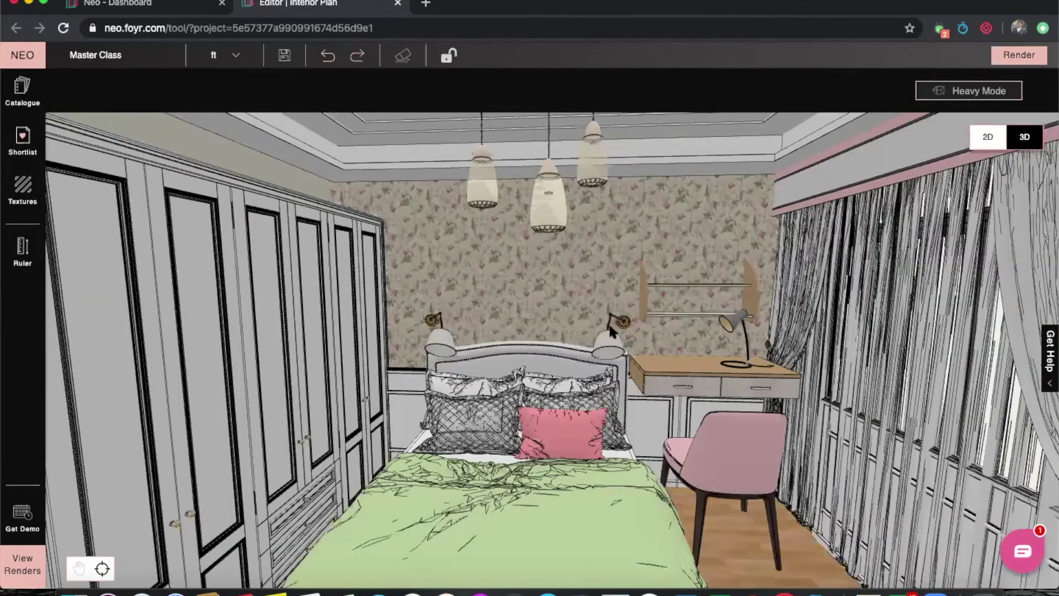
left_click_drag(569, 350, 469, 402)
scroll(596, 353, "up", 5)
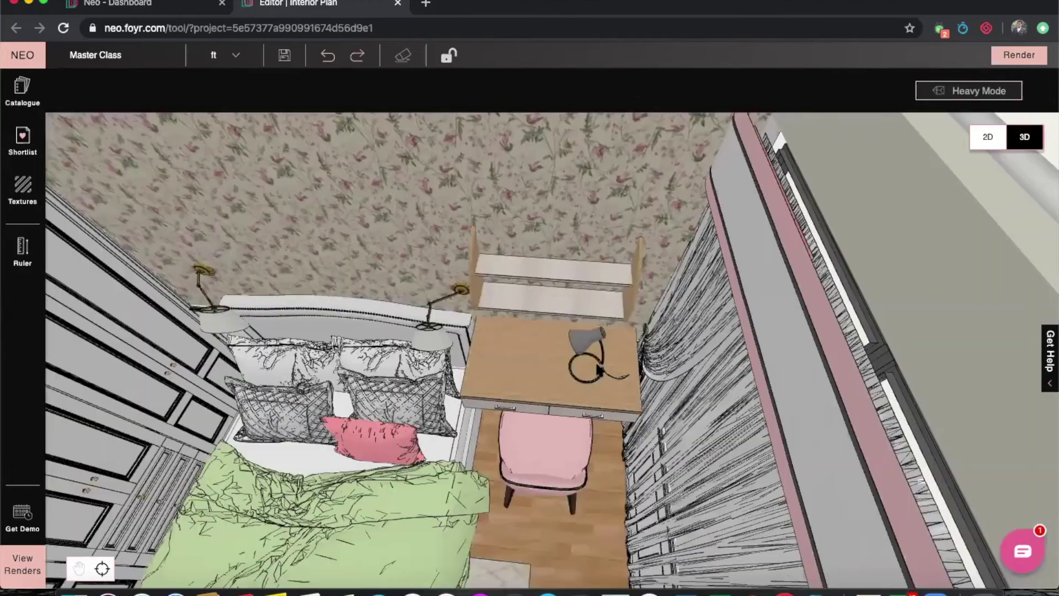
left_click(600, 369)
left_click(586, 385)
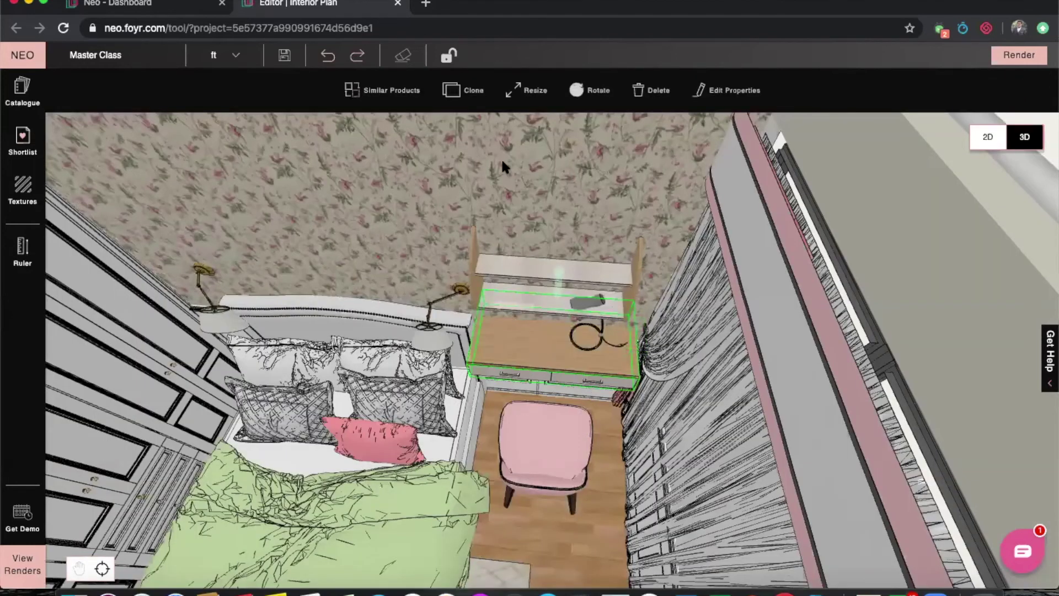
scroll(567, 266, "up", 5)
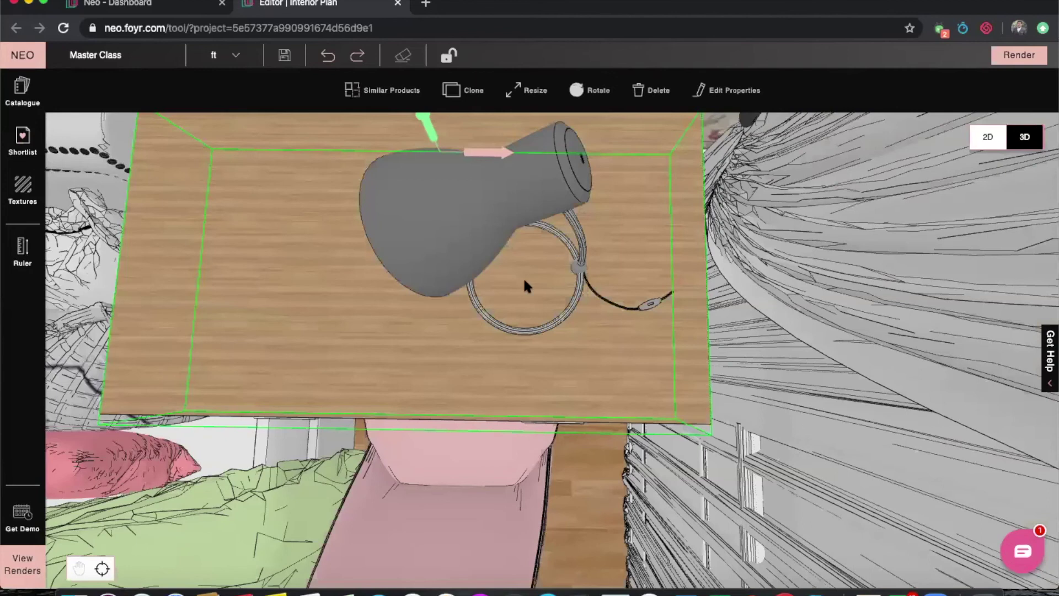
scroll(519, 277, "down", 5)
Step: Rotate the study lamp about 29 degrees and shift it back towards the wall shelves
left_click(571, 278)
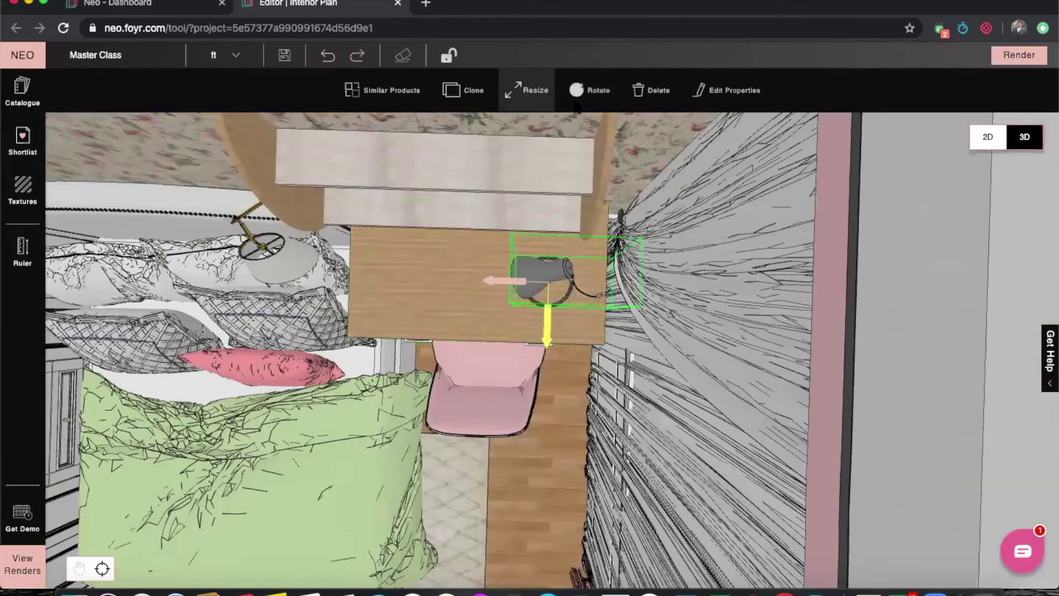
left_click(589, 90)
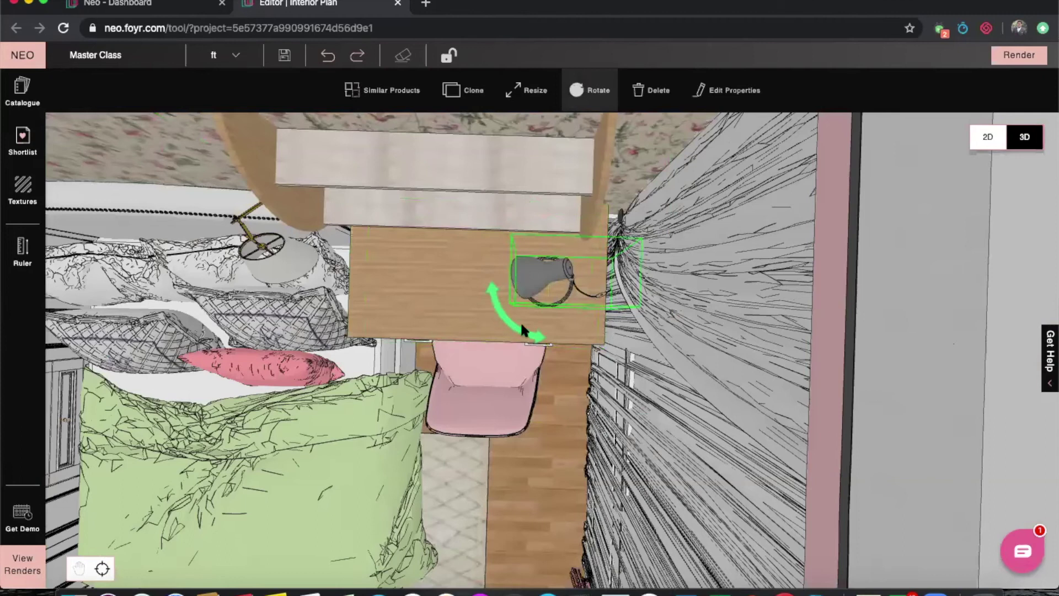
left_click_drag(521, 326, 574, 299)
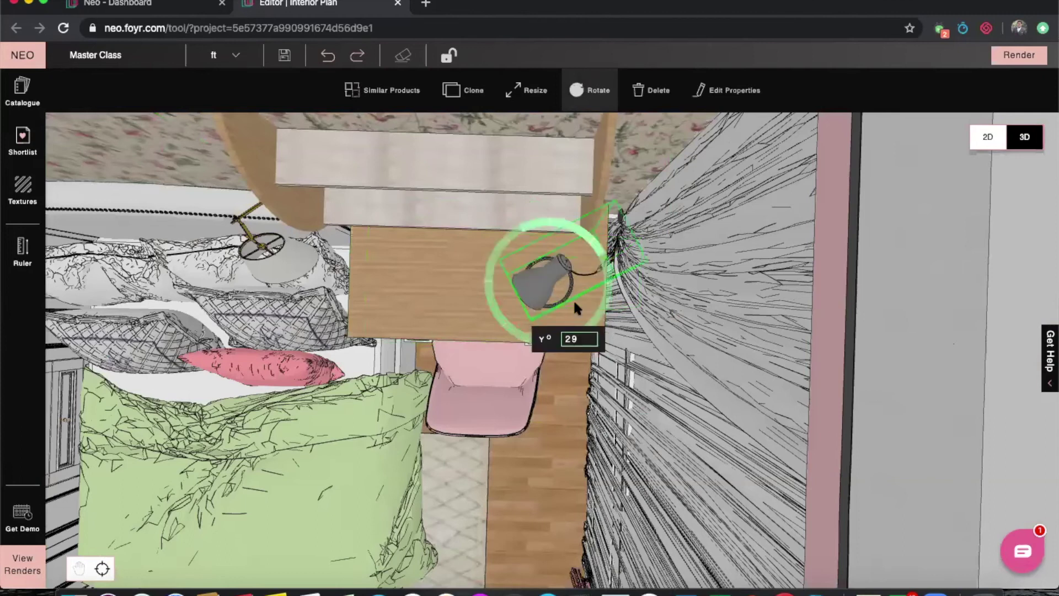
left_click(569, 372)
left_click(546, 326)
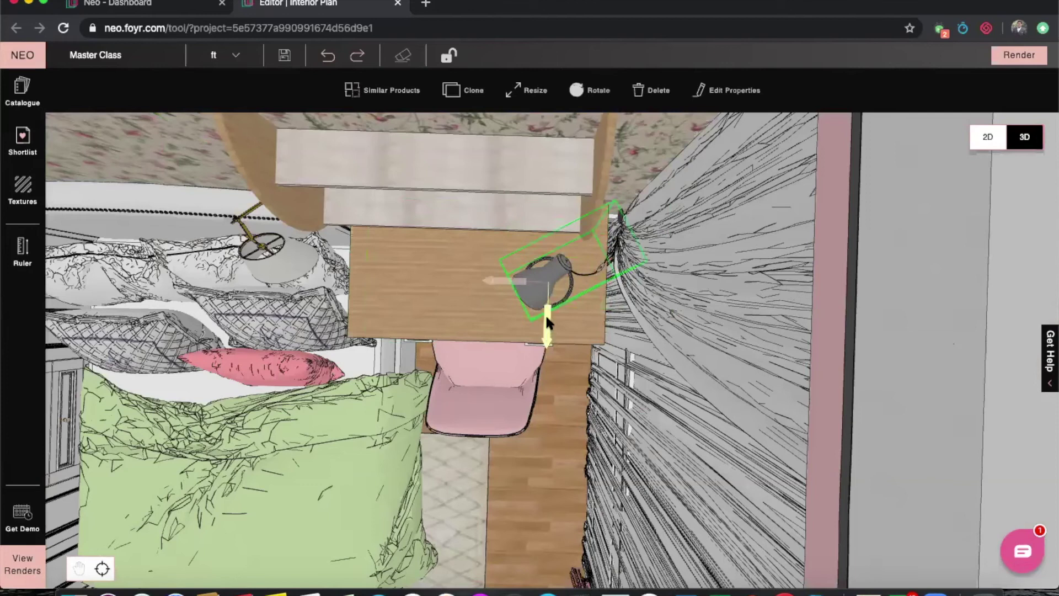
left_click_drag(547, 323, 545, 307)
left_click(576, 381)
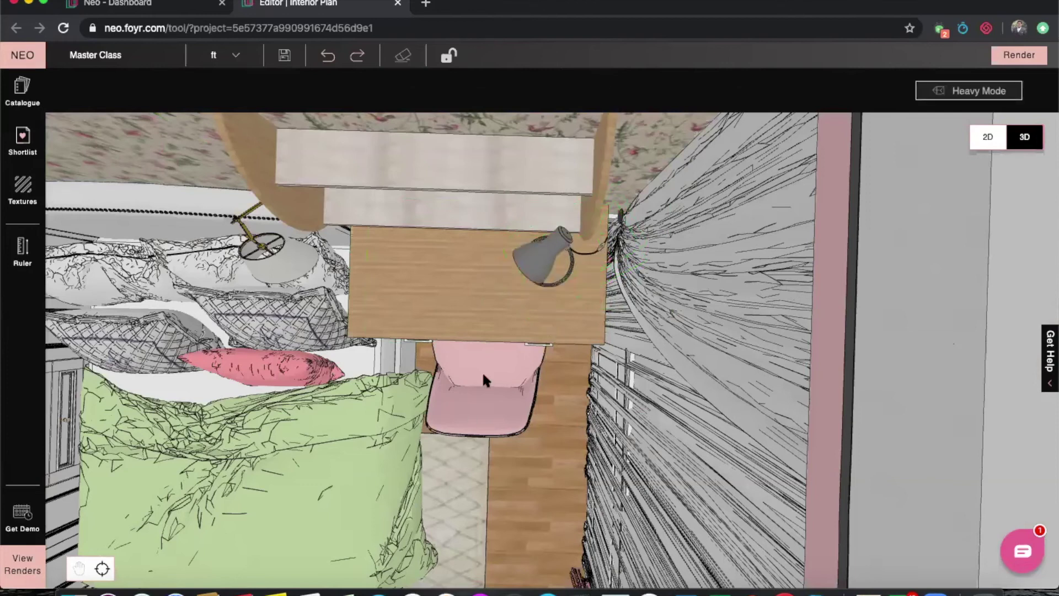
Step: Search the catalogue for "Laptop" and place the Apple Laptop on the desk beside the study lamp
scroll(483, 372, "down", 5)
left_click(8, 102)
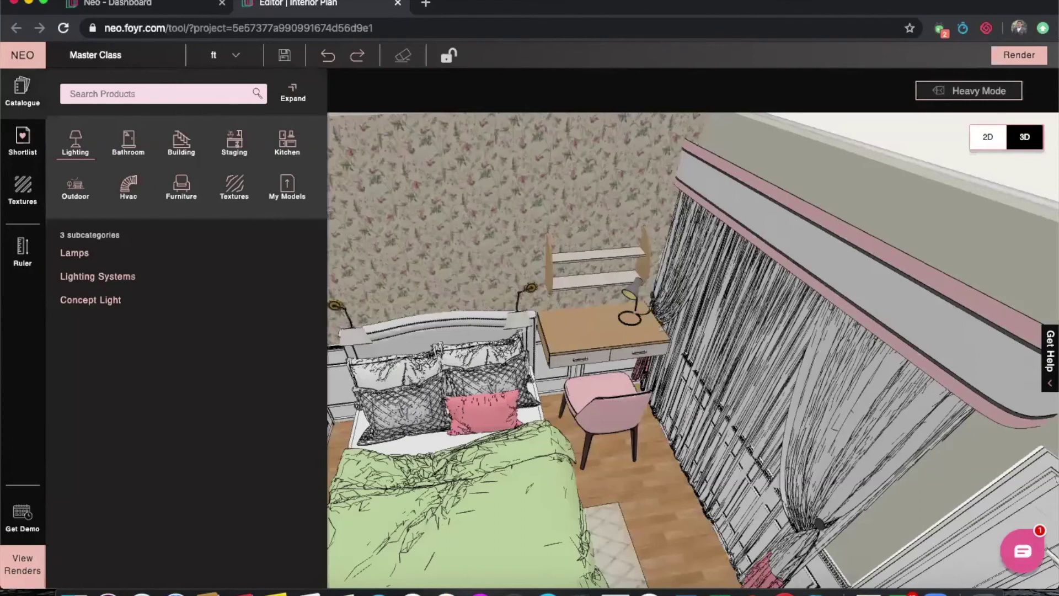
type("Lap")
key("BackSpace")
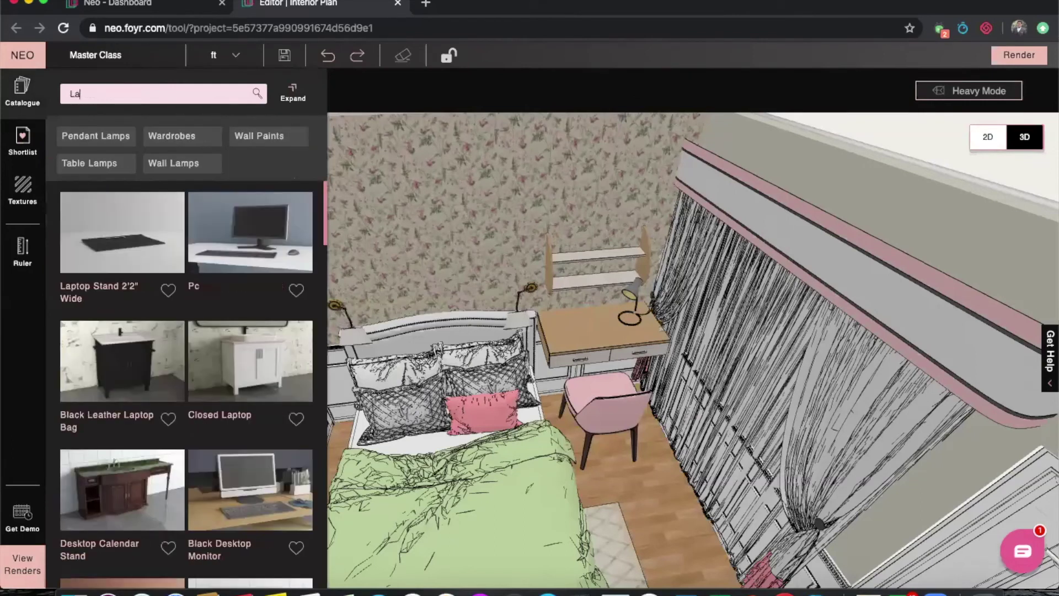
type("ptop")
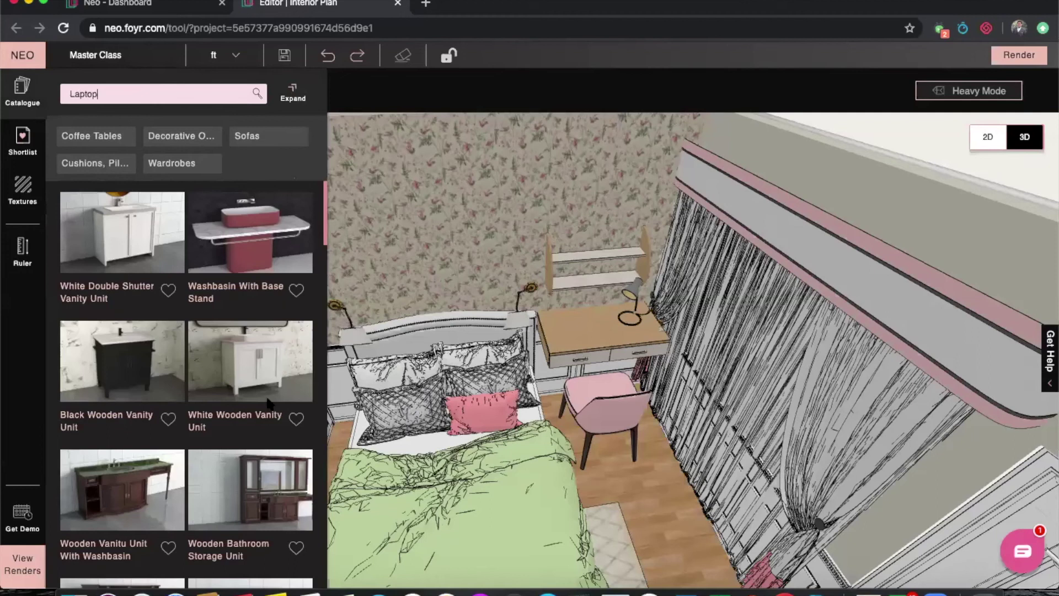
scroll(238, 455, "down", 2)
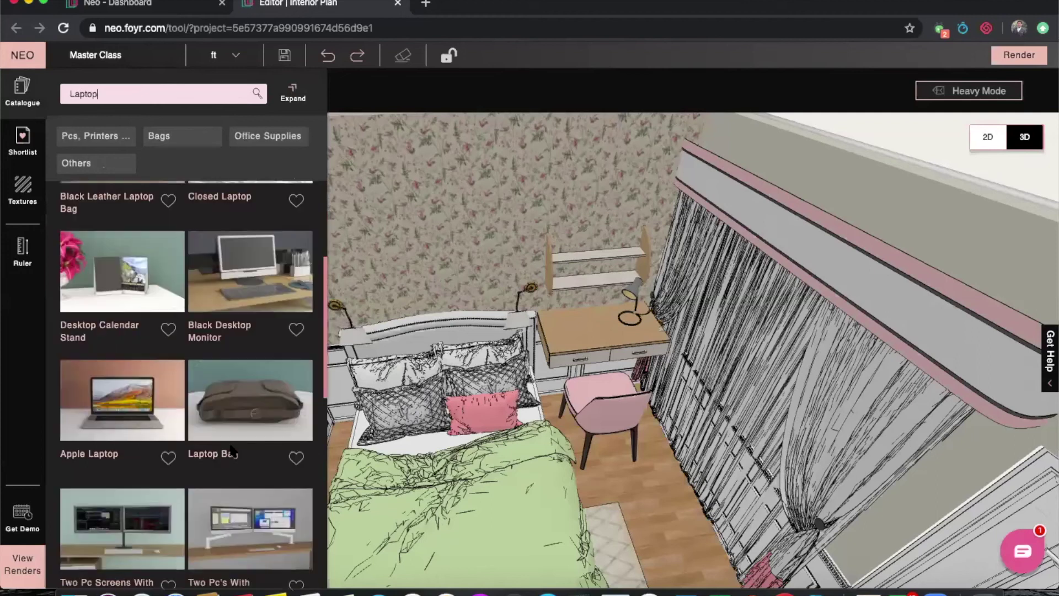
scroll(235, 449, "down", 2)
scroll(130, 362, "down", 1)
left_click(130, 362)
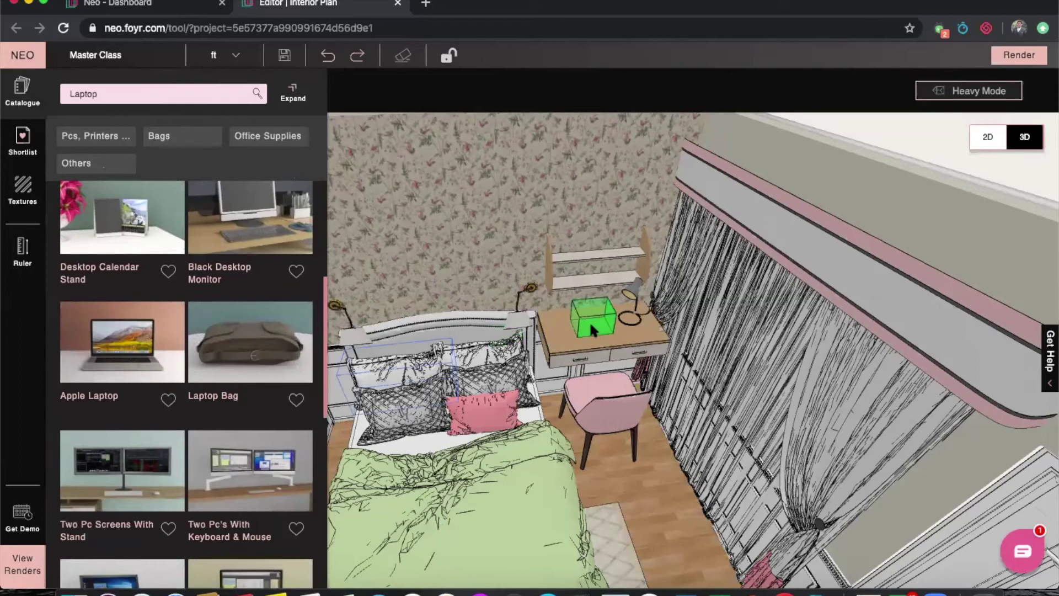
left_click(591, 330)
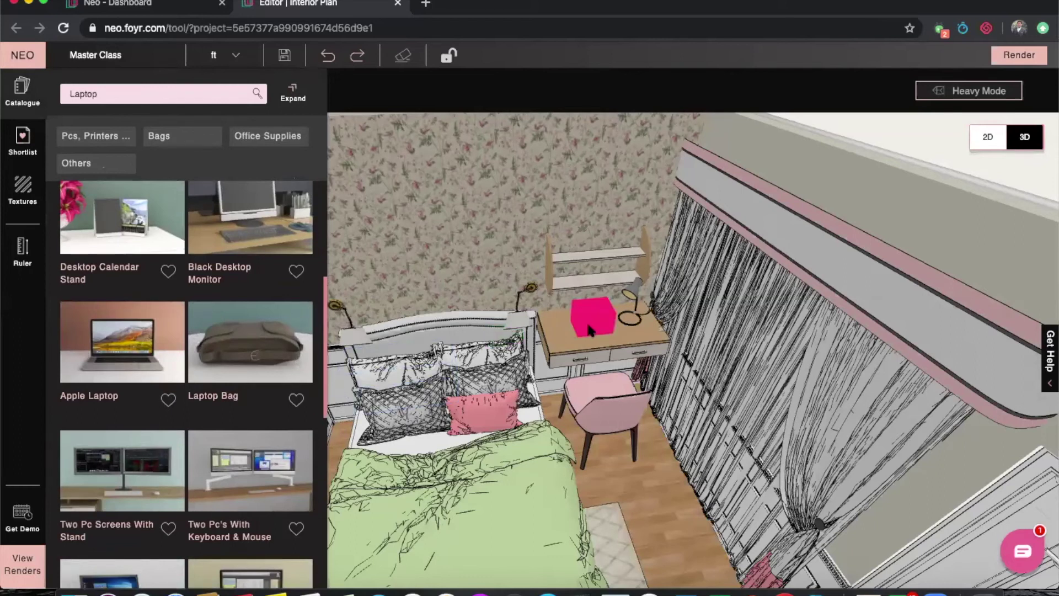
Step: Rotate the laptop slightly and shift it along the desktop towards the bed
scroll(589, 330, "down", 3)
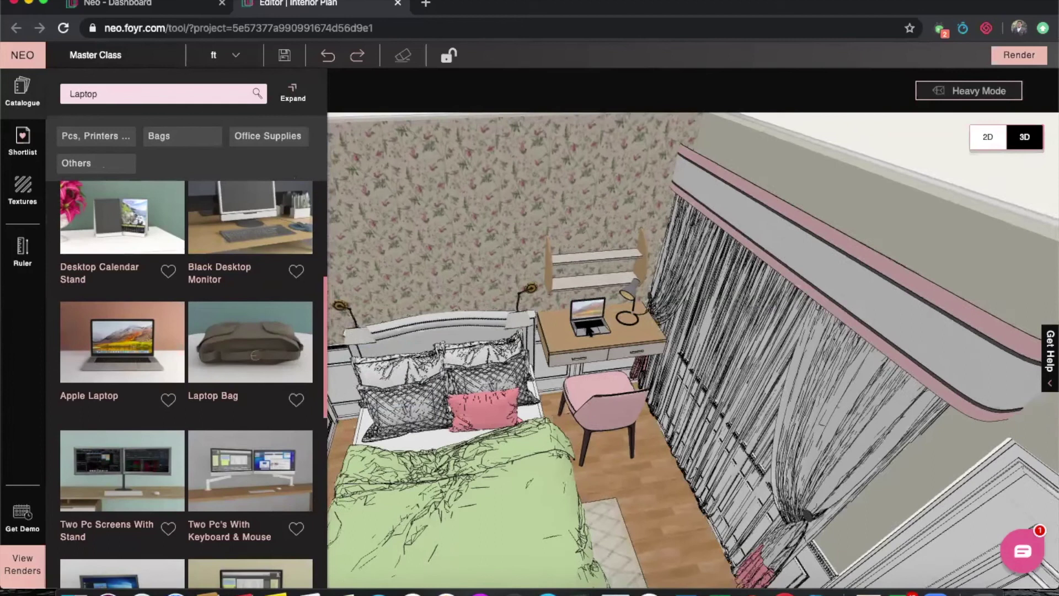
left_click(585, 98)
left_click_drag(576, 362, 602, 359)
left_click(466, 217)
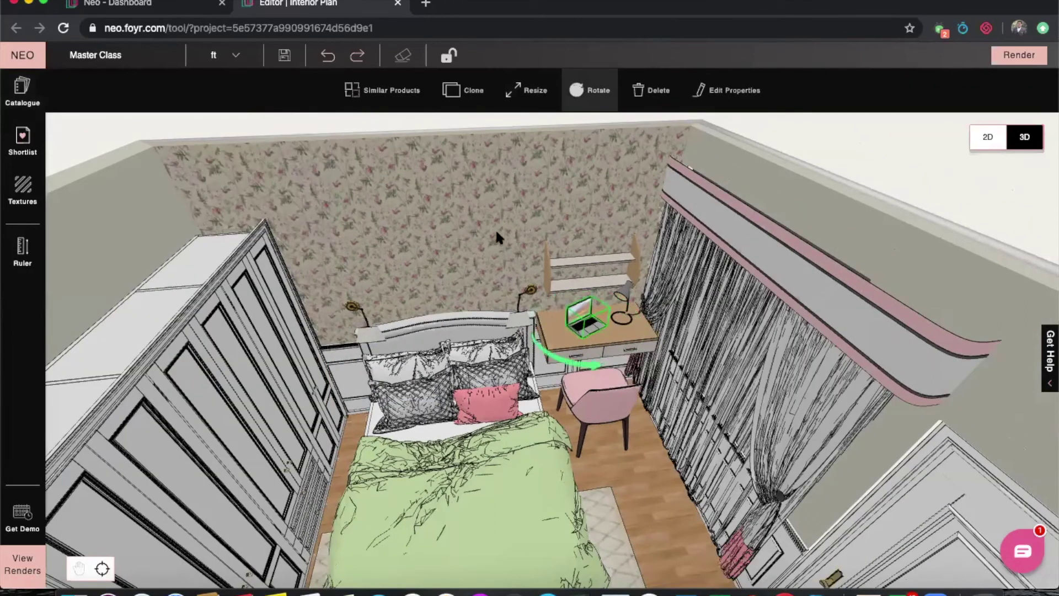
left_click(513, 227)
left_click(585, 316)
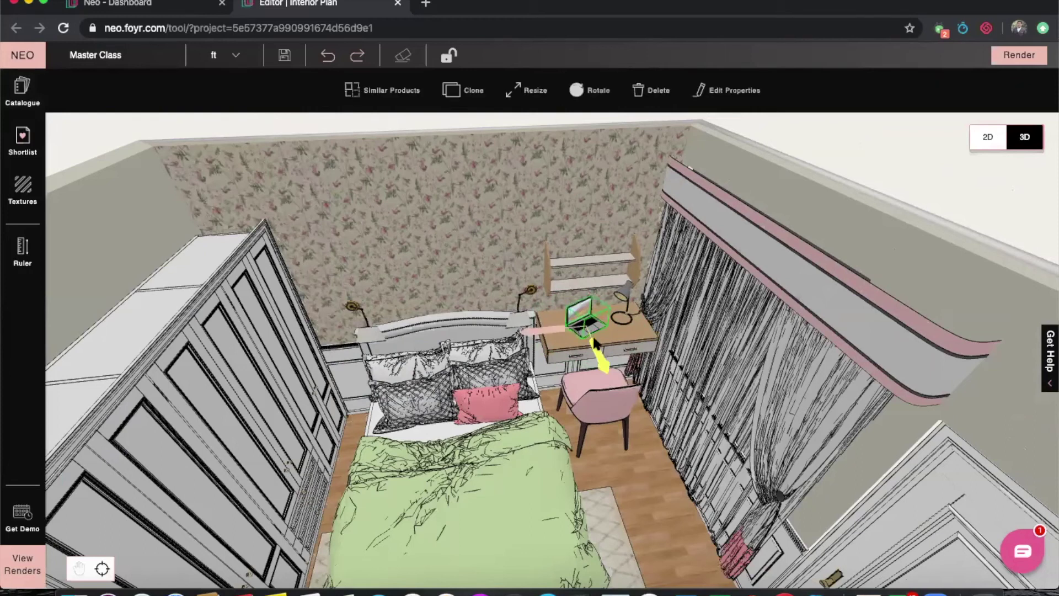
left_click_drag(560, 323, 501, 226)
left_click(501, 226)
Step: Search the catalogue for "Books", narrow the results to the books category, and place the open Book on the desk in front of the lamp
left_click(22, 88)
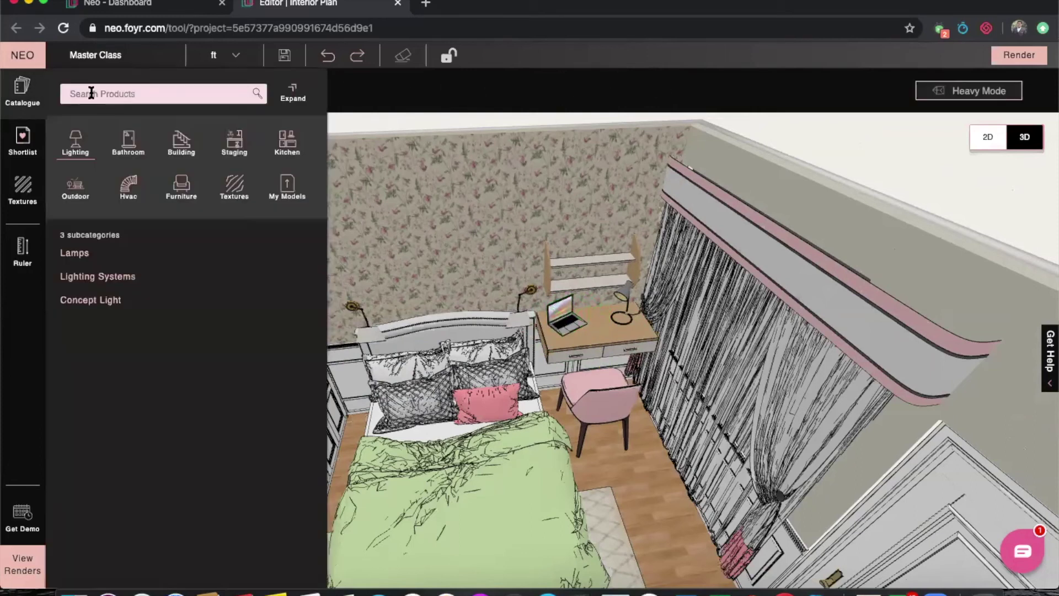
type("Books")
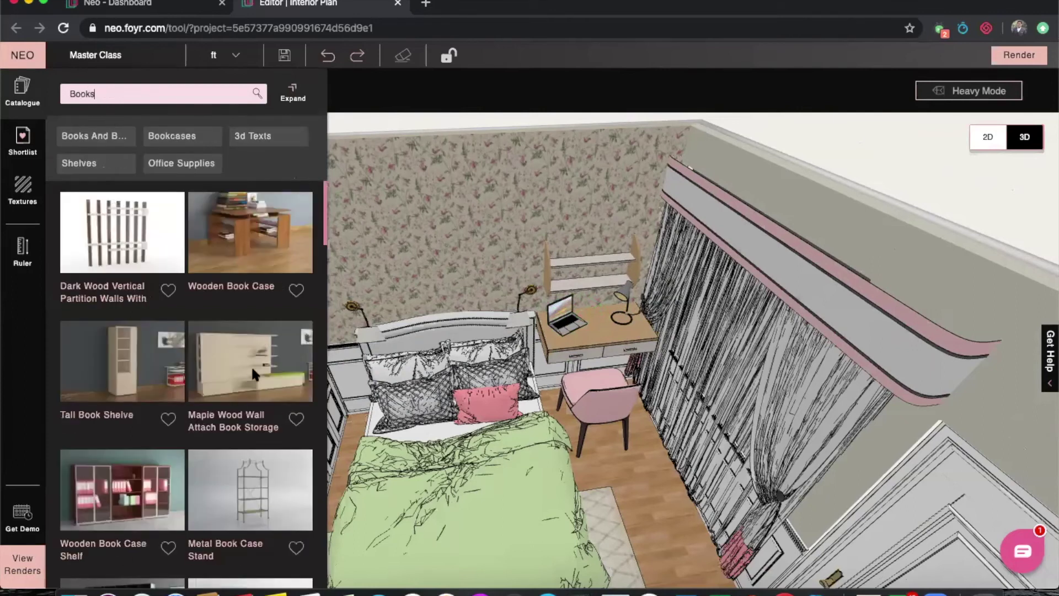
scroll(253, 373, "down", 2)
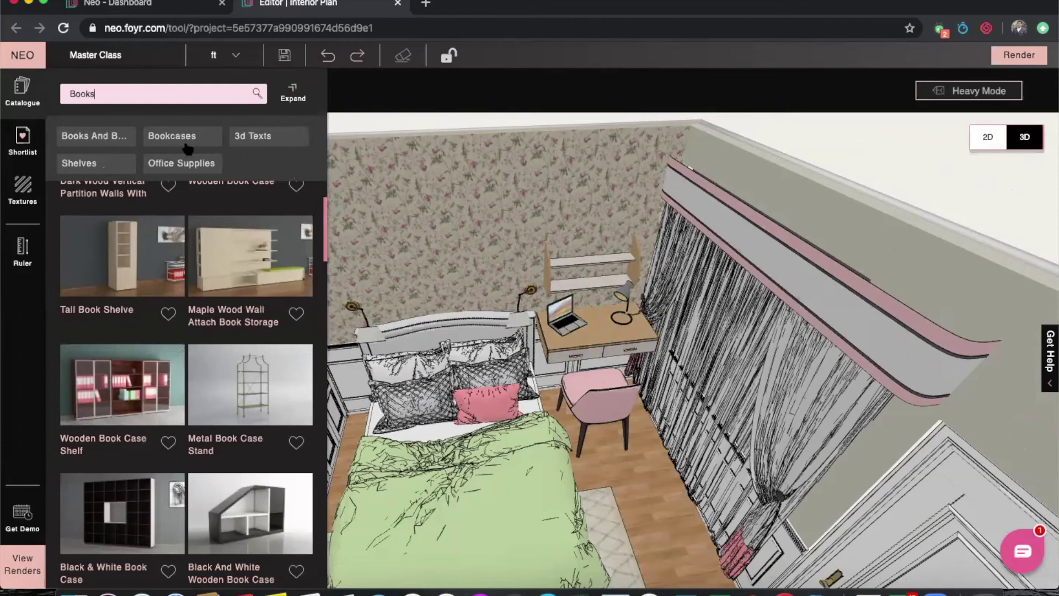
left_click(126, 145)
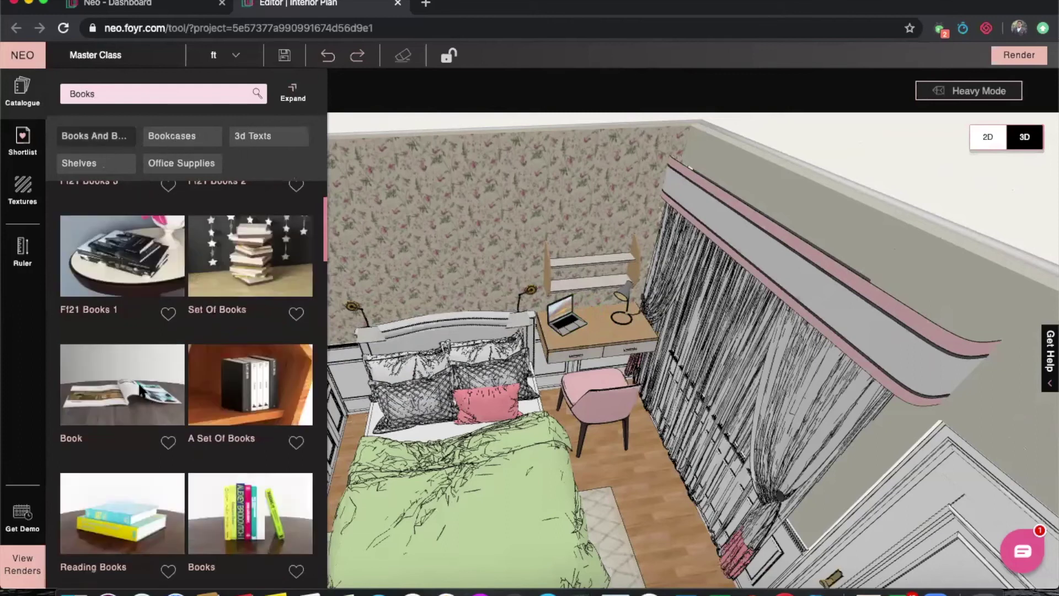
left_click_drag(138, 397, 601, 326)
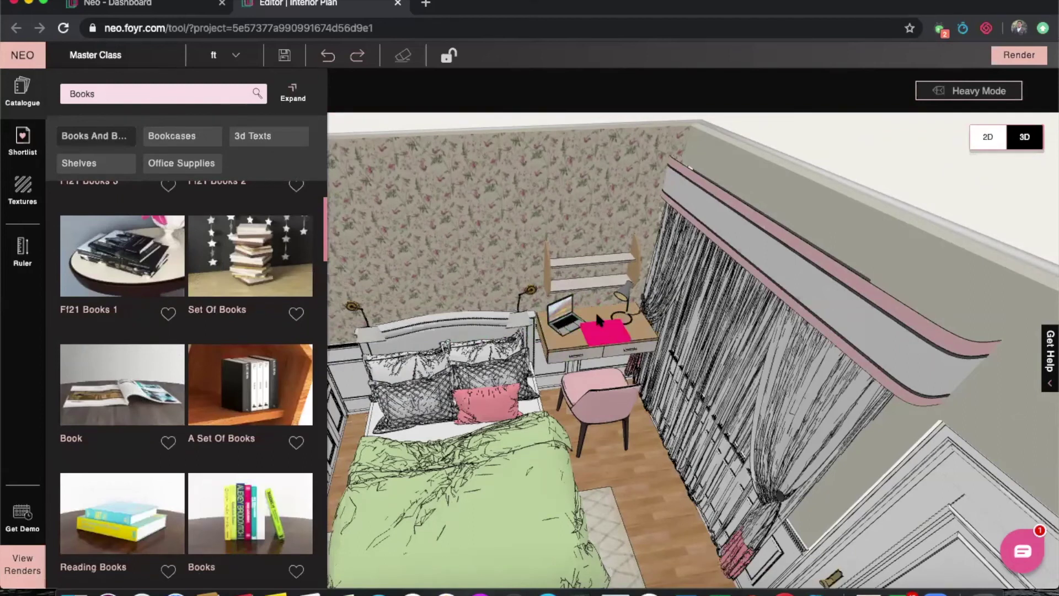
Step: Nudge the laptop back towards the bed-side rear corner of the desk, and shift the open book along the desktop towards the bed
scroll(591, 331, "up", 2)
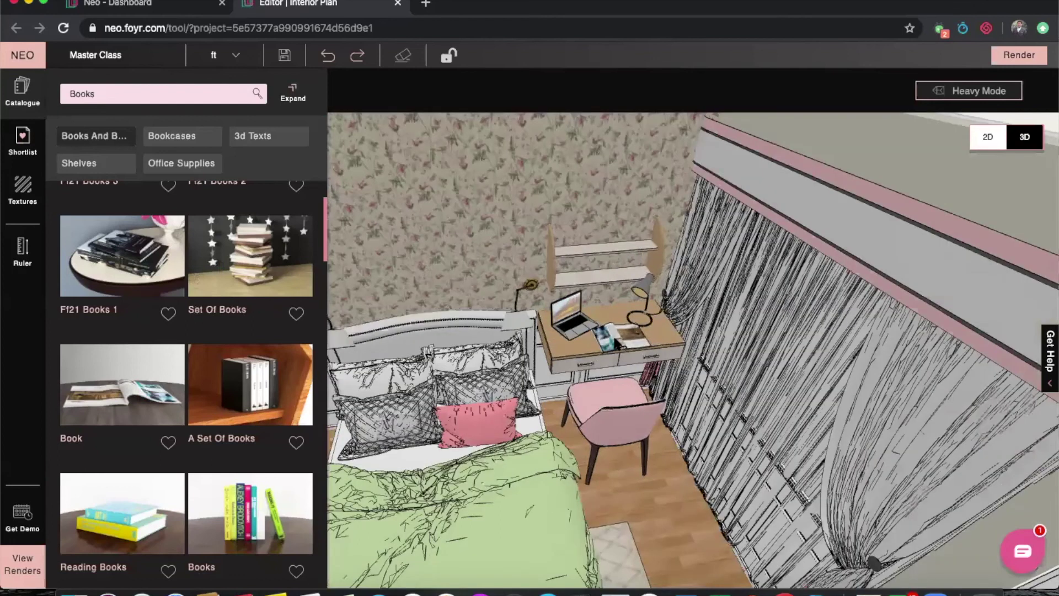
scroll(579, 336, "up", 2)
left_click(605, 356)
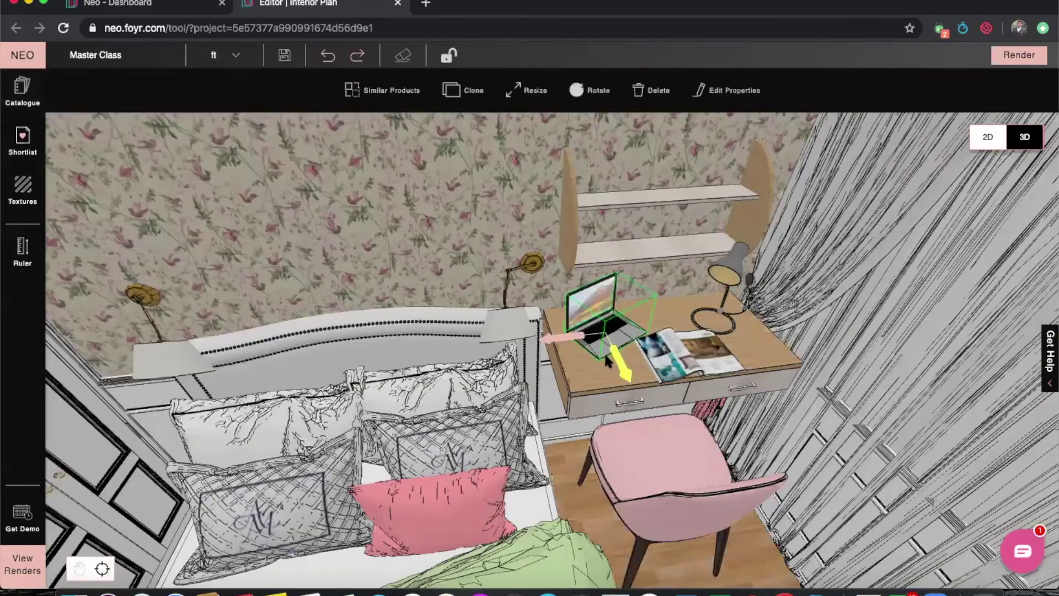
key("Up")
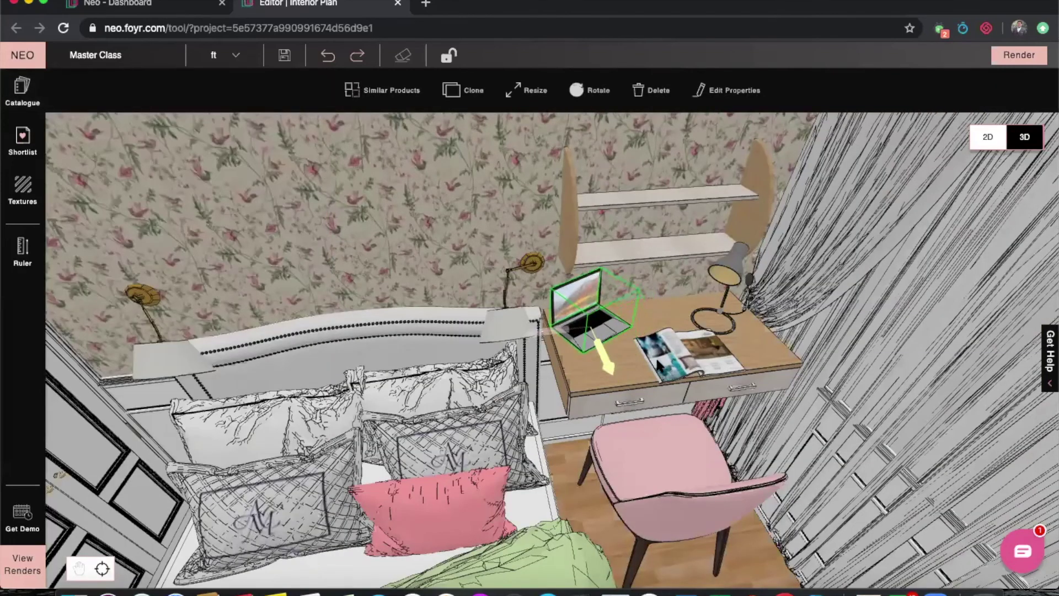
left_click(664, 358)
key("Left")
key("Left")
left_click(485, 229)
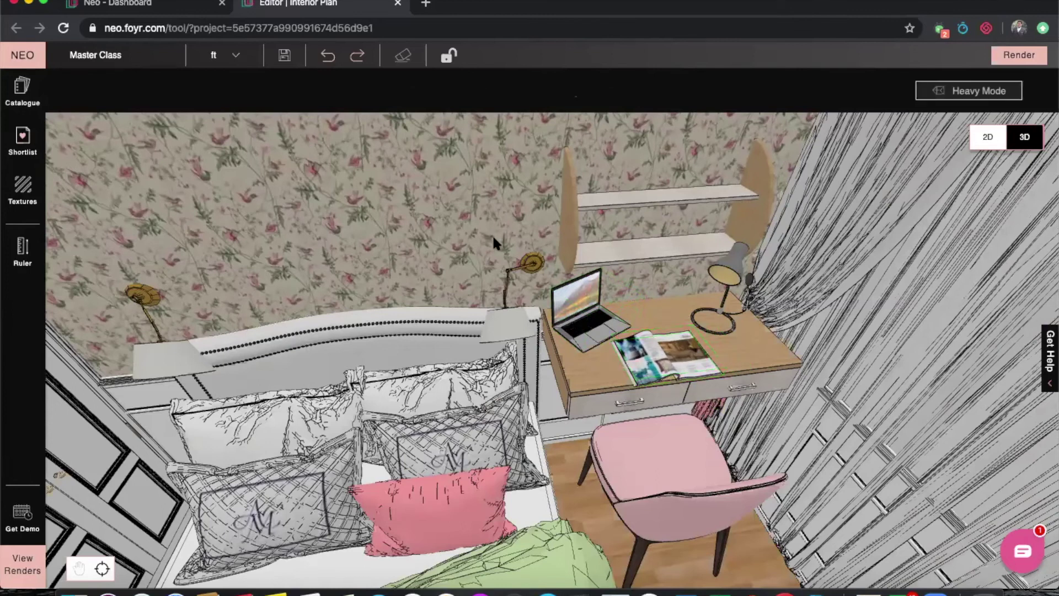
Step: Preview the room in the render view, framing the bed, desk and wallpapered wall from the foot of the bed
scroll(519, 326, "down", 1)
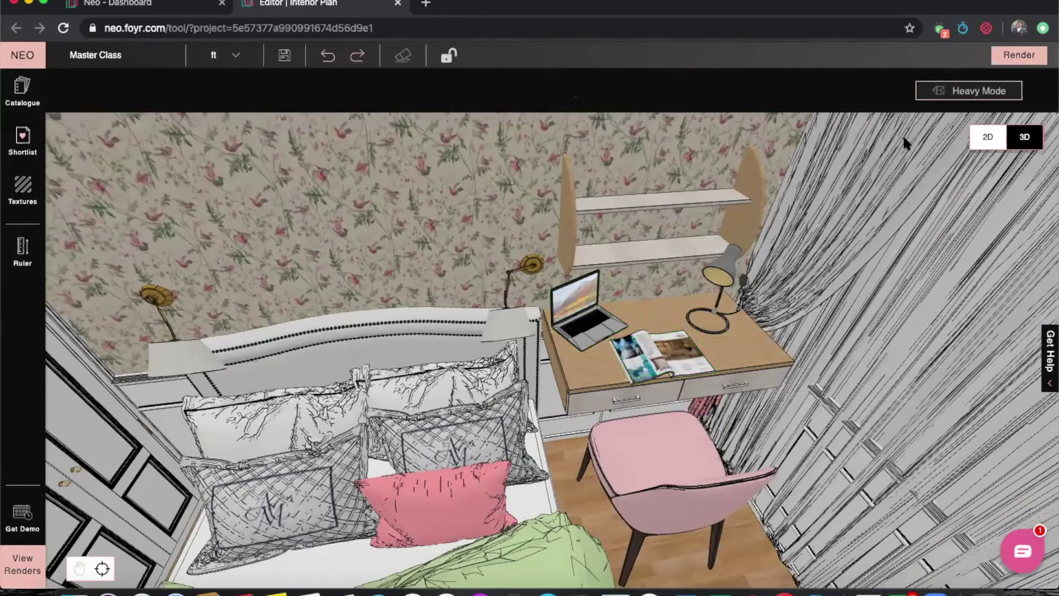
scroll(551, 333, "down", 3)
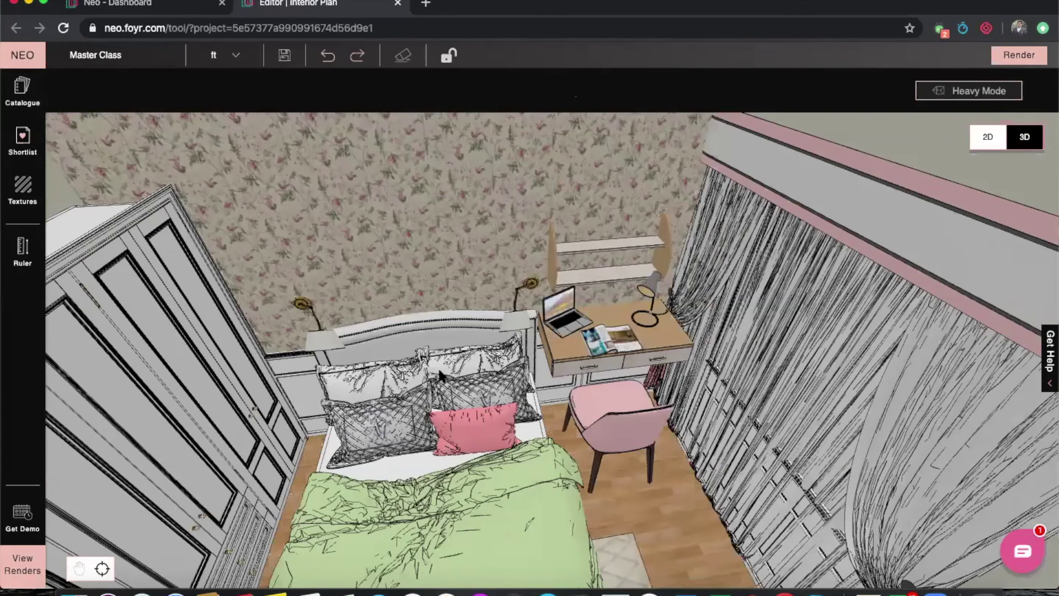
scroll(604, 345, "down", 3)
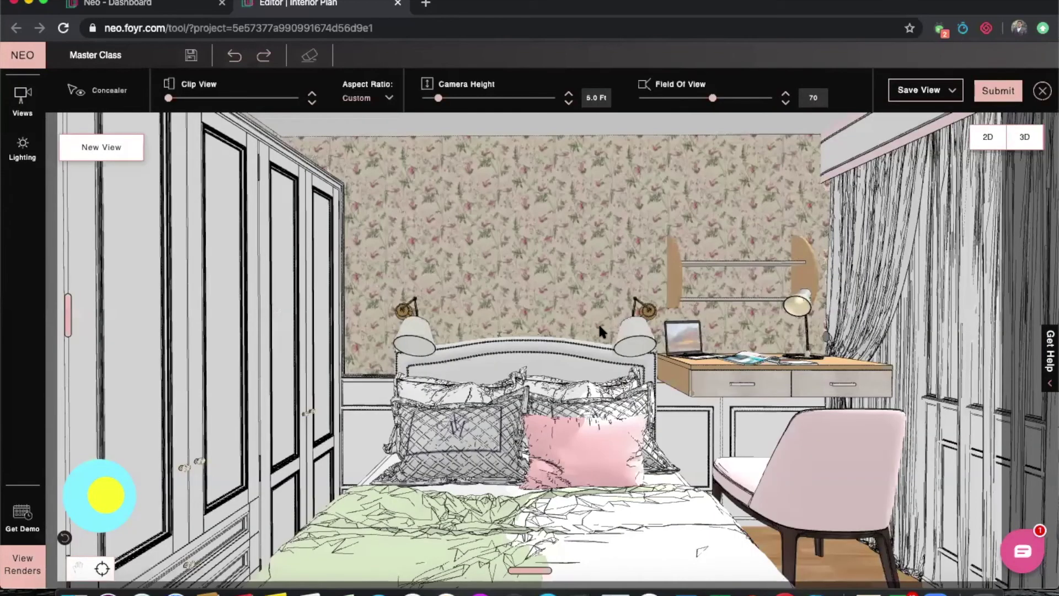
scroll(600, 329, "down", 2)
scroll(637, 347, "down", 3)
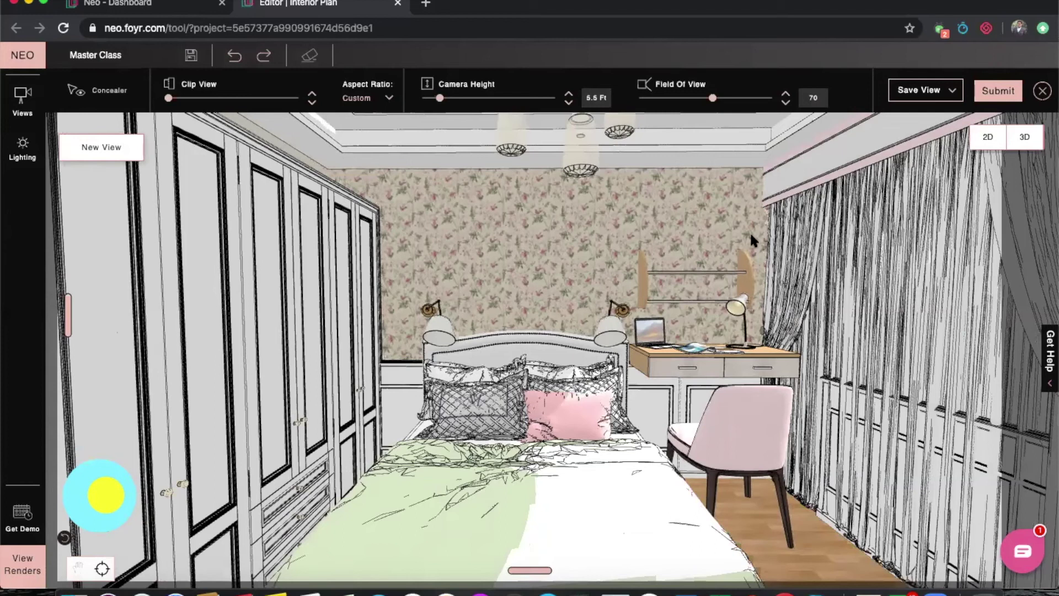
right_click_drag(745, 238, 739, 236)
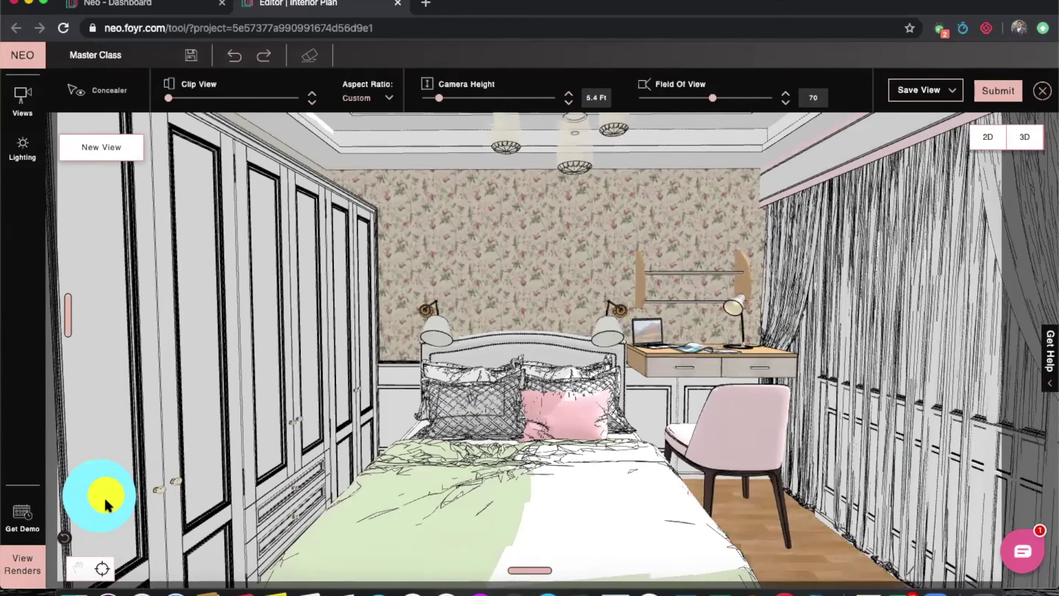
Step: In the 2D plan, draw a chain of three angled walls outside the room's curtained window side, with a middle segment about 7'5" long
left_click(987, 137)
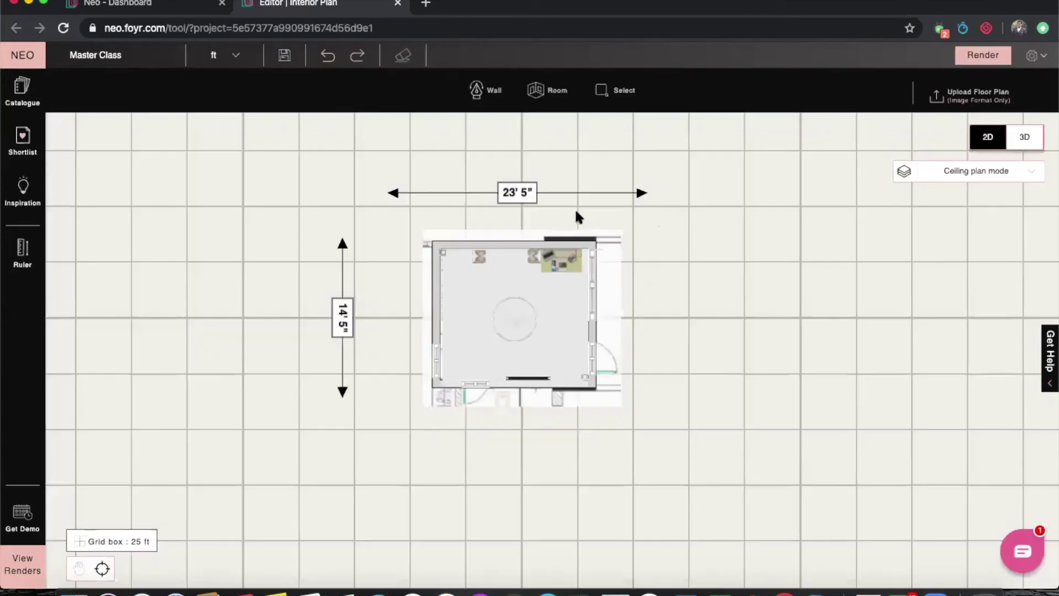
left_click_drag(608, 213, 654, 279)
left_click(656, 363)
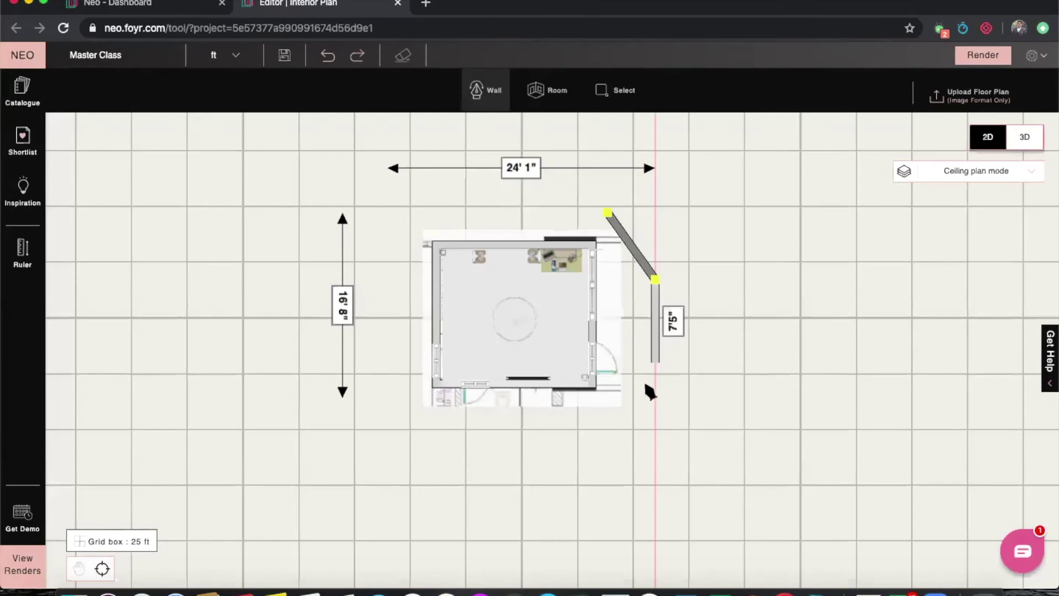
double_click(609, 422)
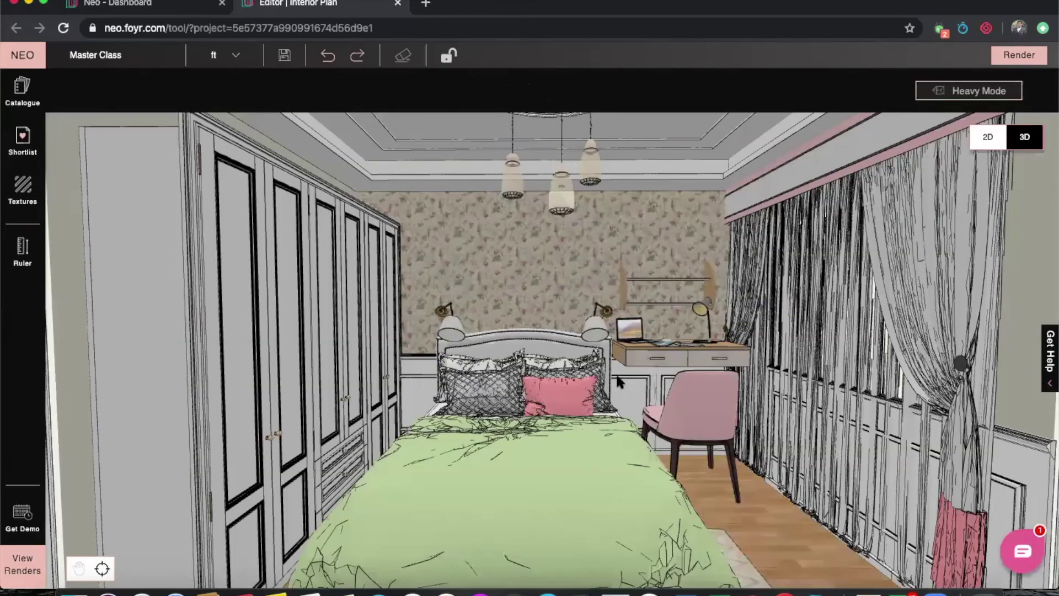
Step: Search the textures for "White Light Emitting" and apply White Light Emitting Material to the room-facing sides of the three outside walls
scroll(618, 378, "down", 10)
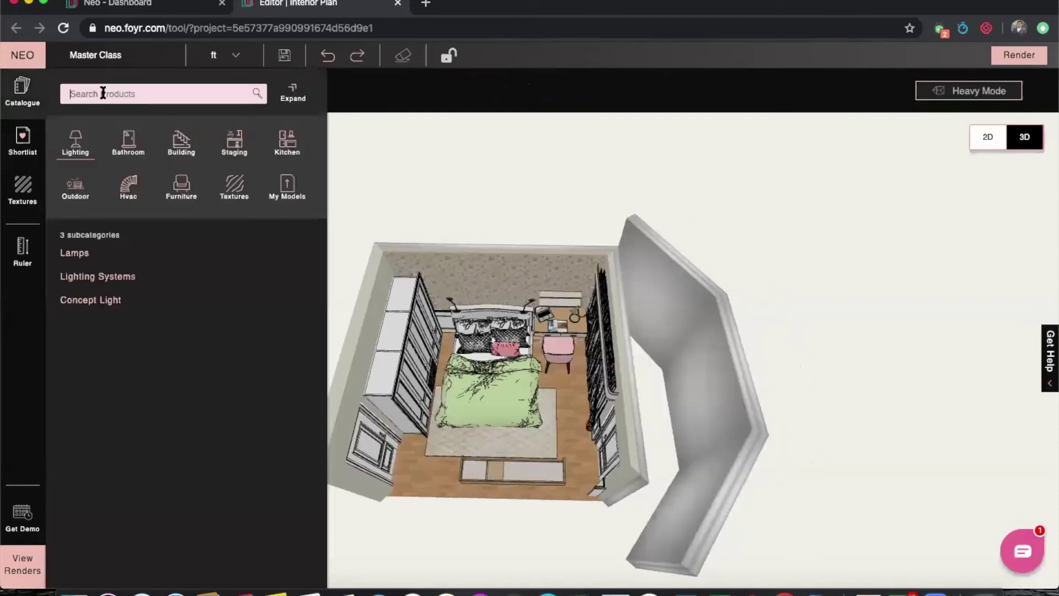
left_click(17, 204)
type("Whi")
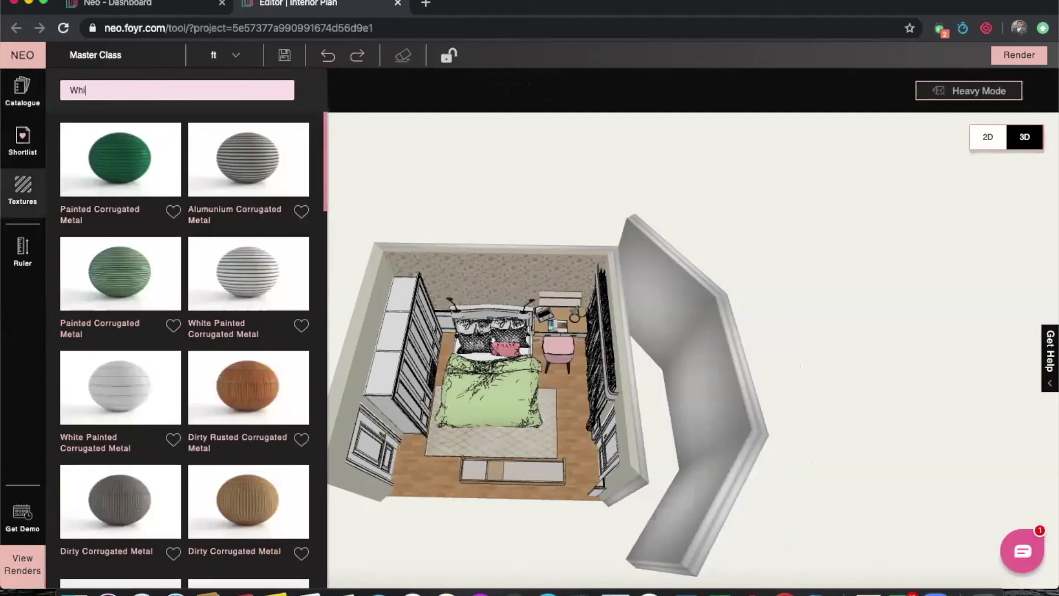
type("te Light Emitting")
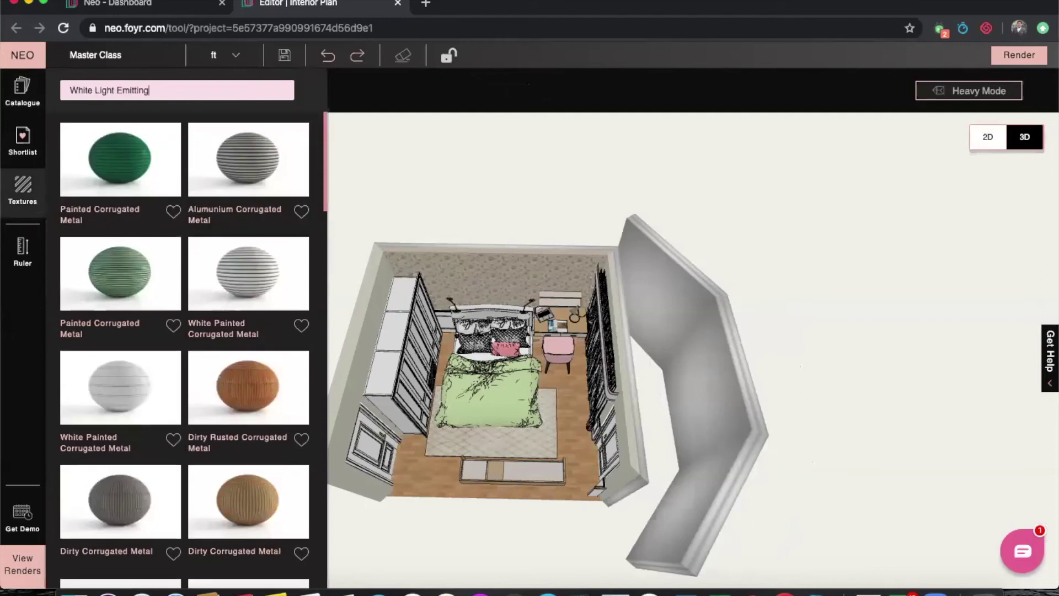
key("Return")
left_click_drag(683, 281, 673, 287)
left_click(118, 168)
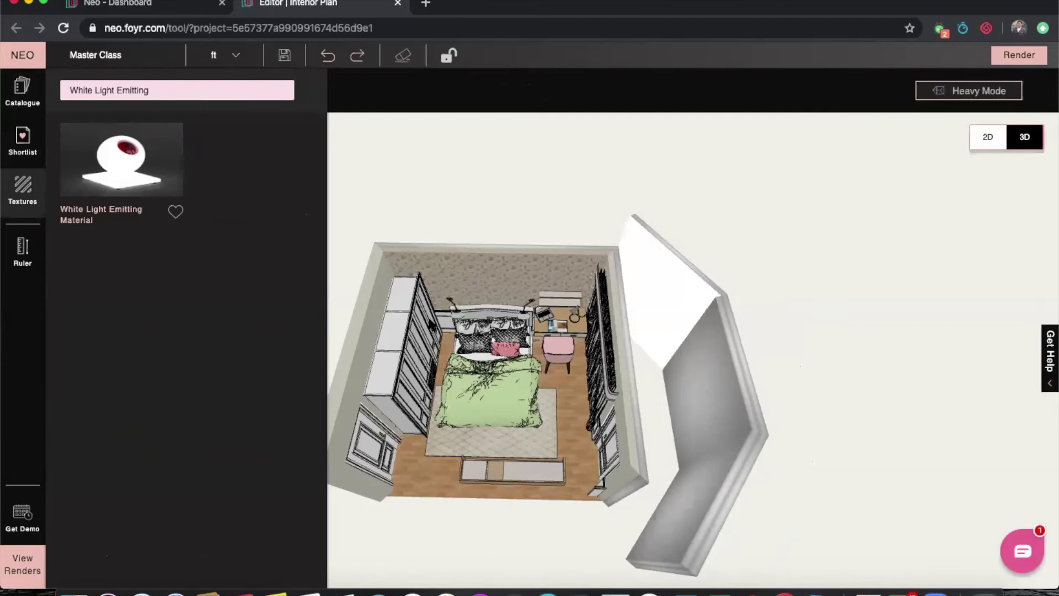
left_click_drag(591, 362, 620, 360)
left_click_drag(345, 234, 364, 232)
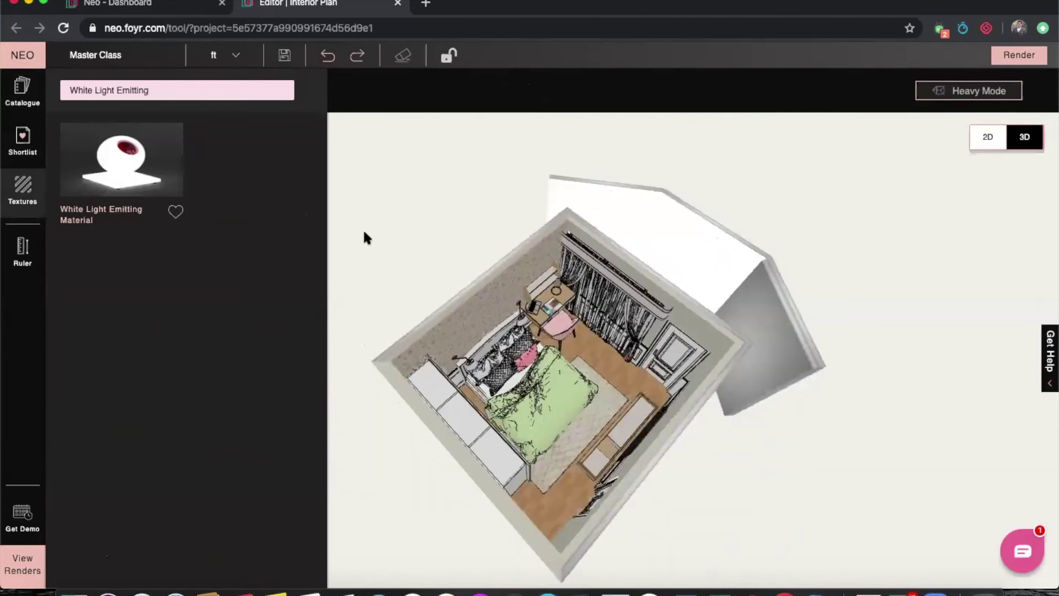
left_click(761, 299)
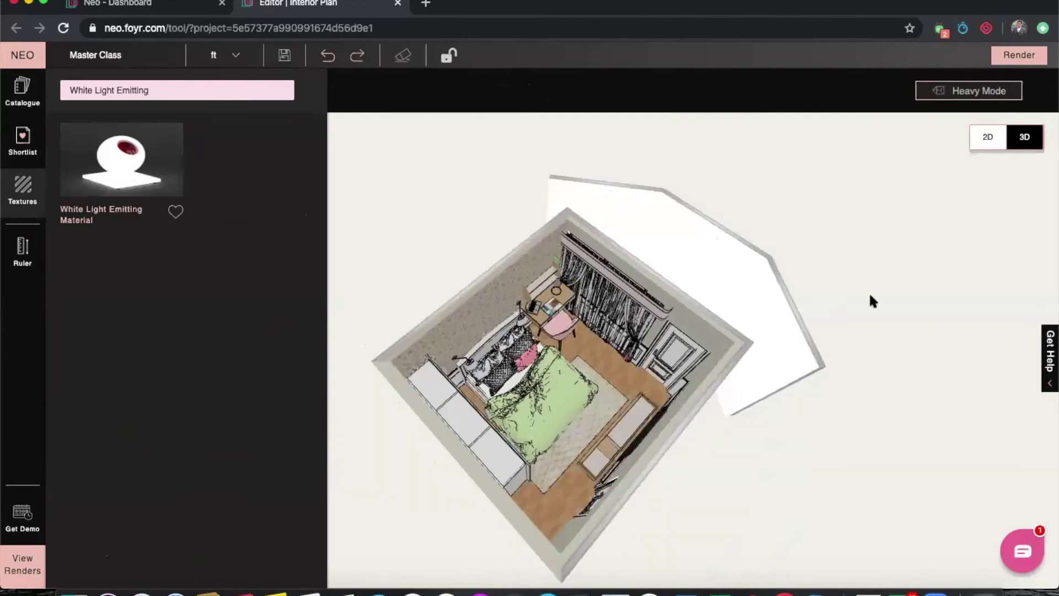
Step: Frame the bed wall in the render view at a 5.1 ft camera height and angle the sunlight through the curtained window onto the bed
left_click(1009, 55)
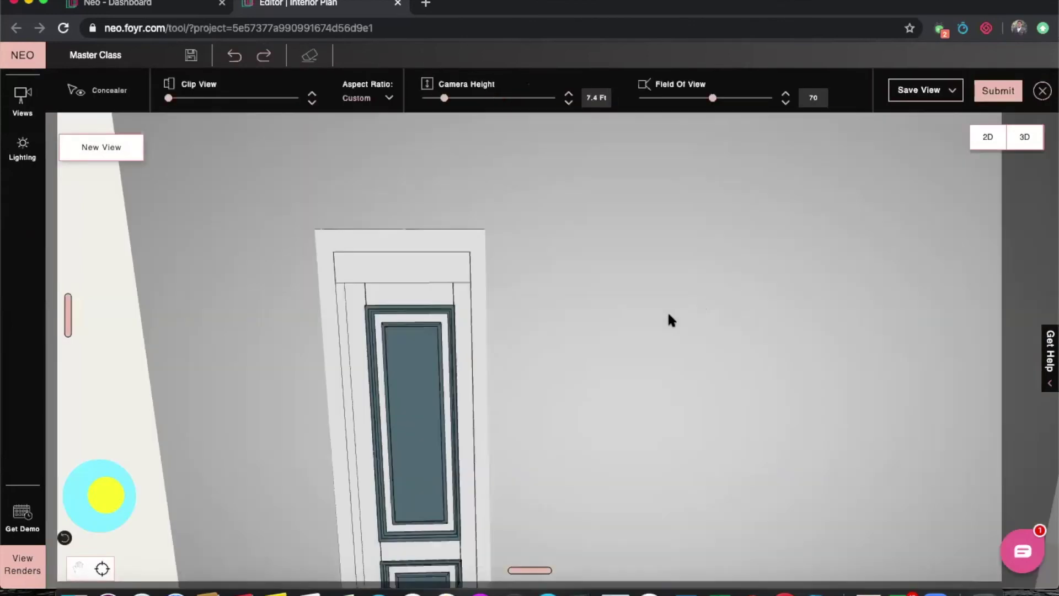
scroll(600, 245, "up", 5)
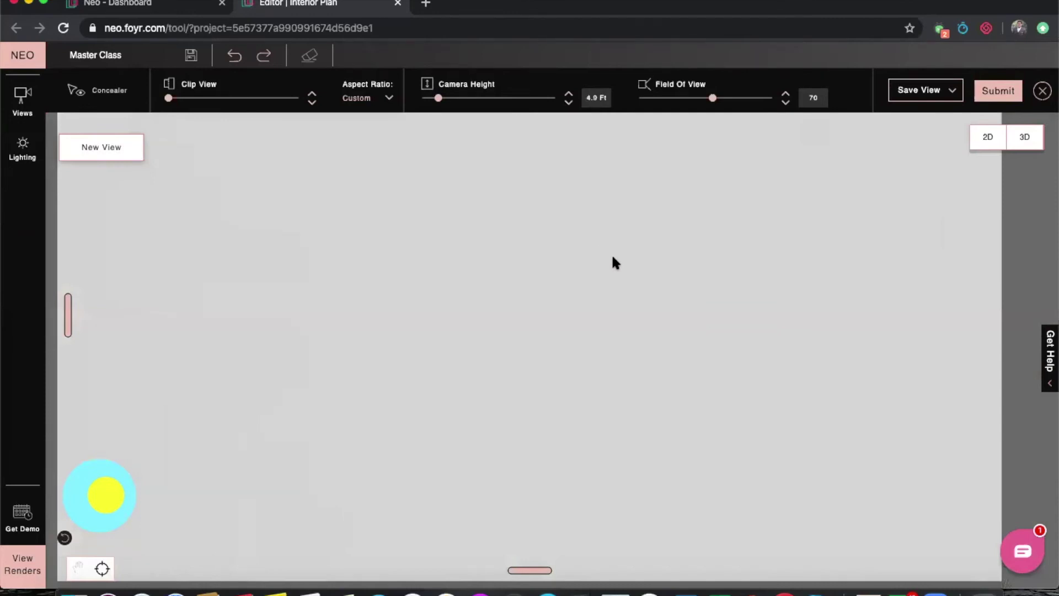
scroll(613, 259, "down", 3)
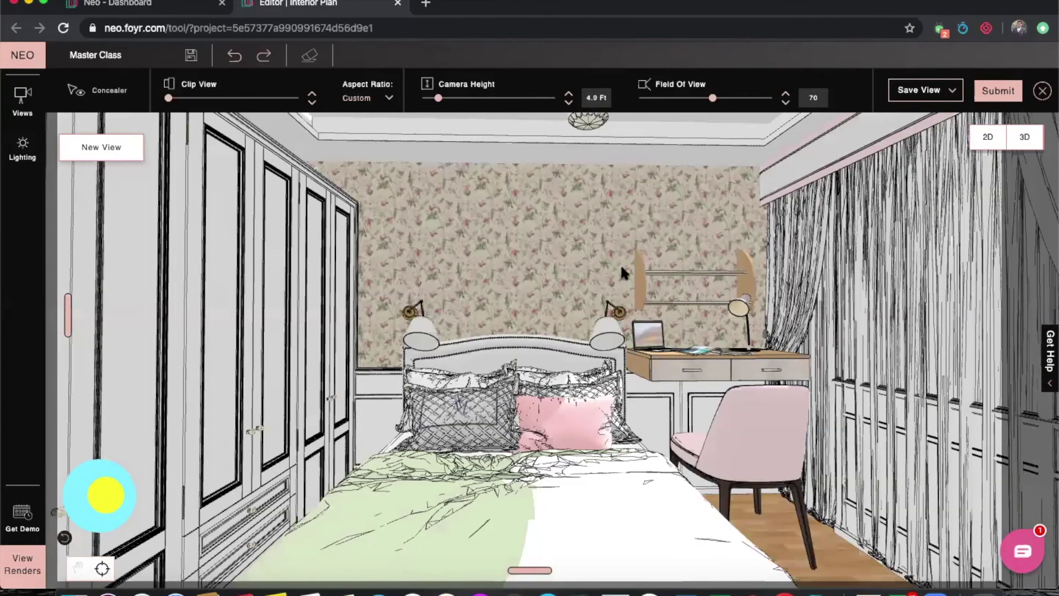
left_click_drag(621, 266, 637, 283)
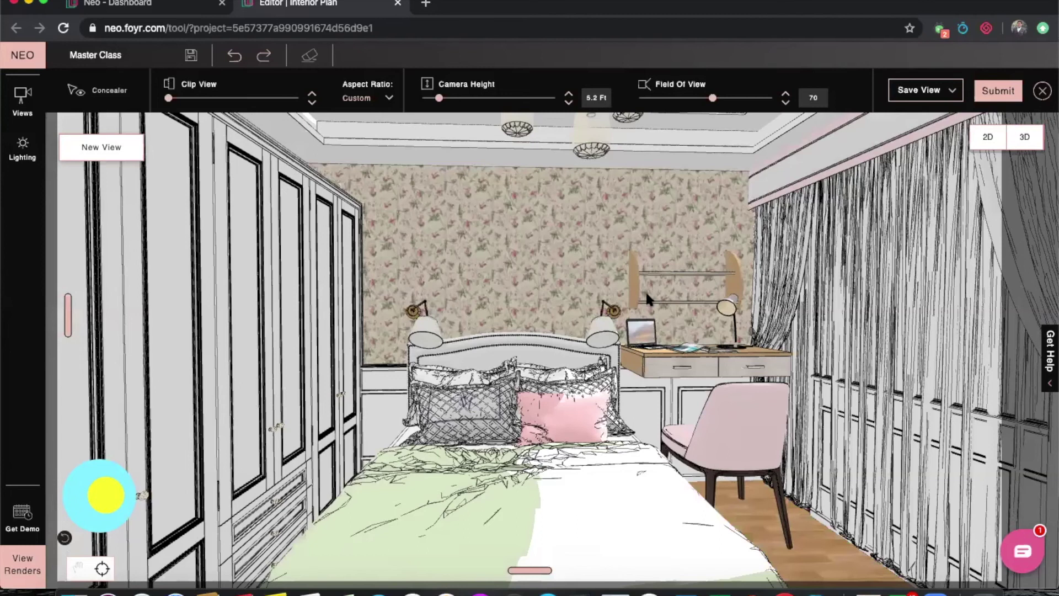
scroll(646, 293, "up", 1)
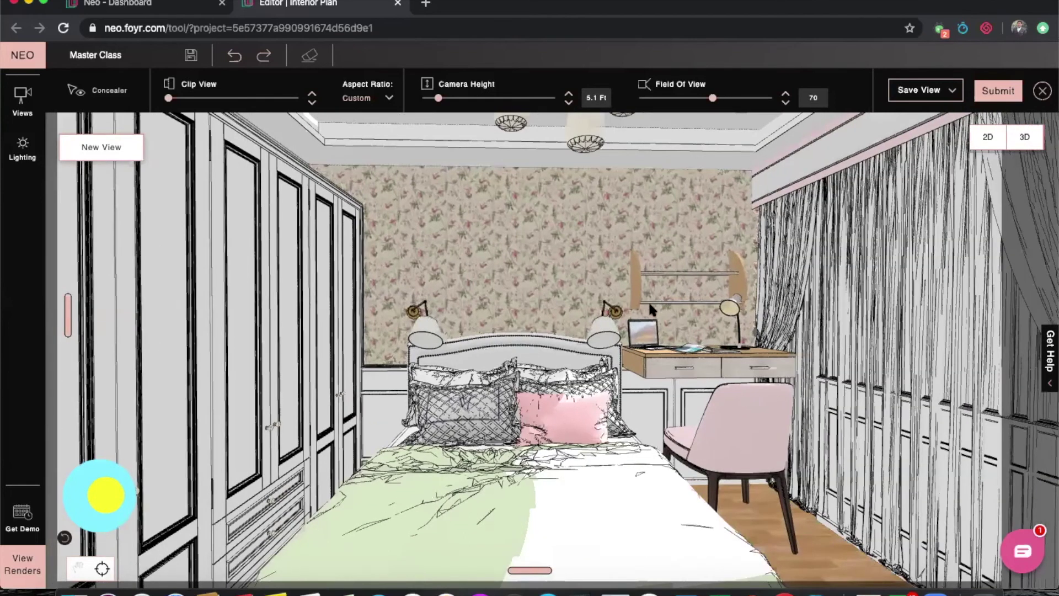
left_click(568, 102)
left_click(569, 95)
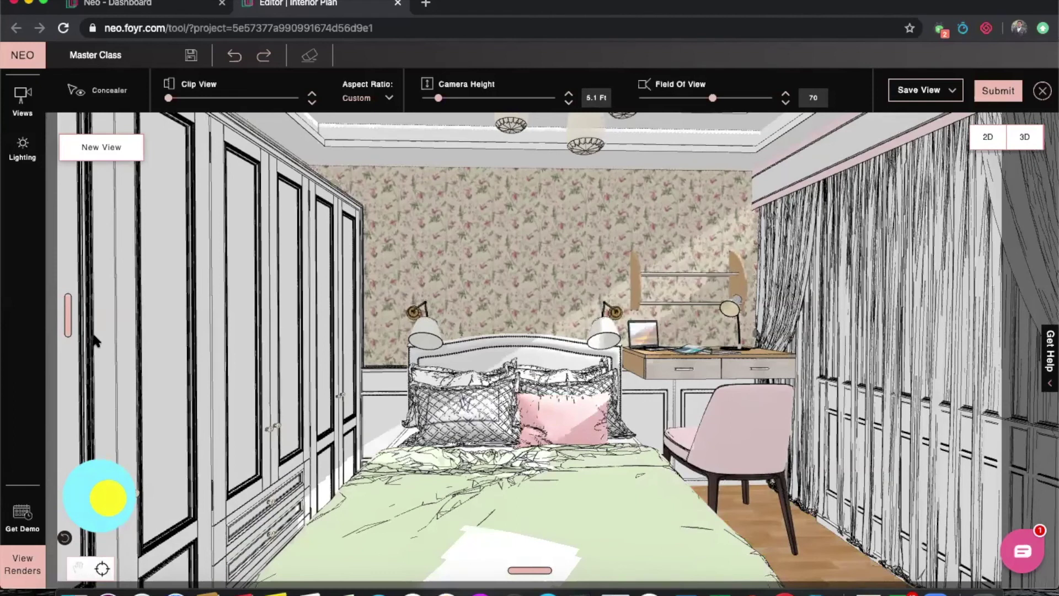
Step: Save the camera view as "View 1" and submit it for rendering
left_click(906, 96)
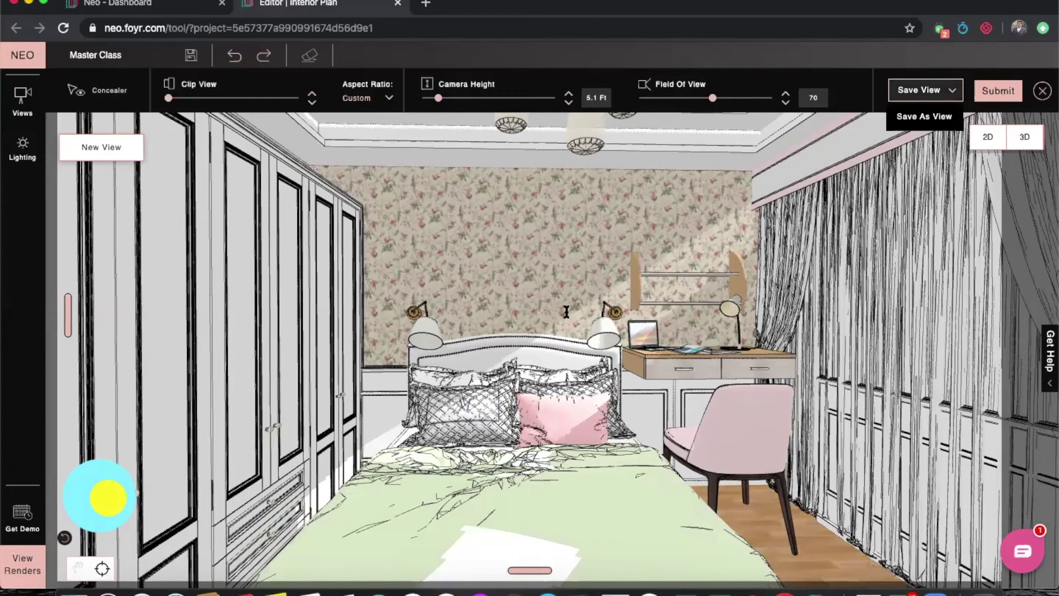
type("View")
key("Return")
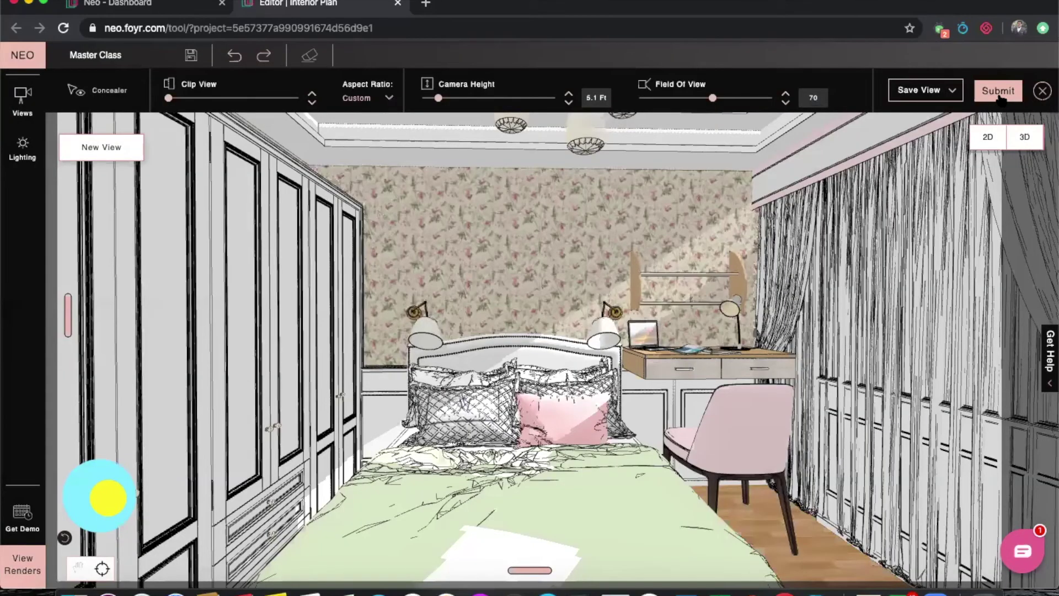
left_click(999, 92)
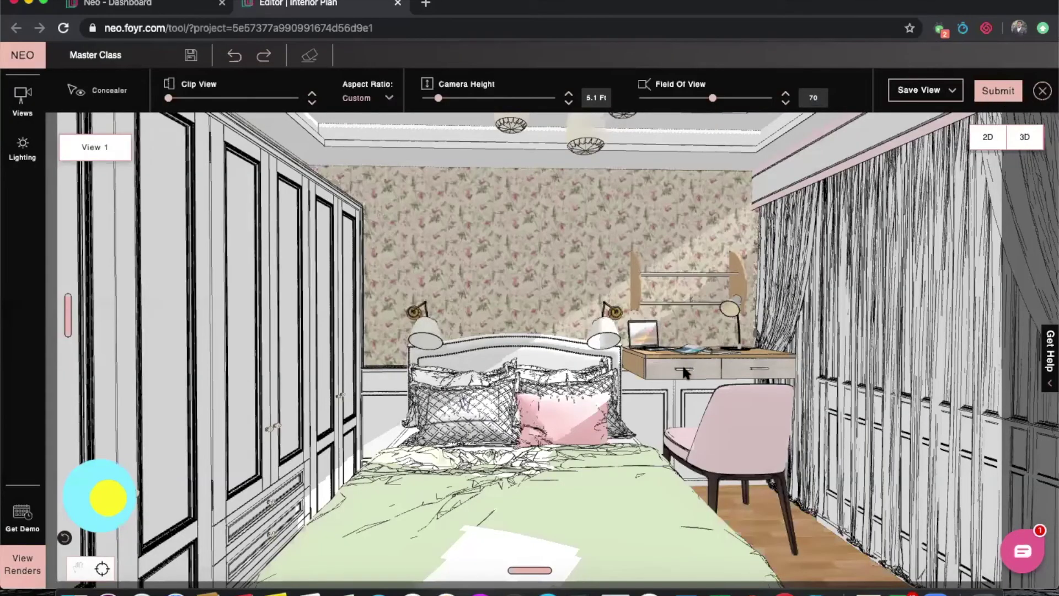
left_click(691, 430)
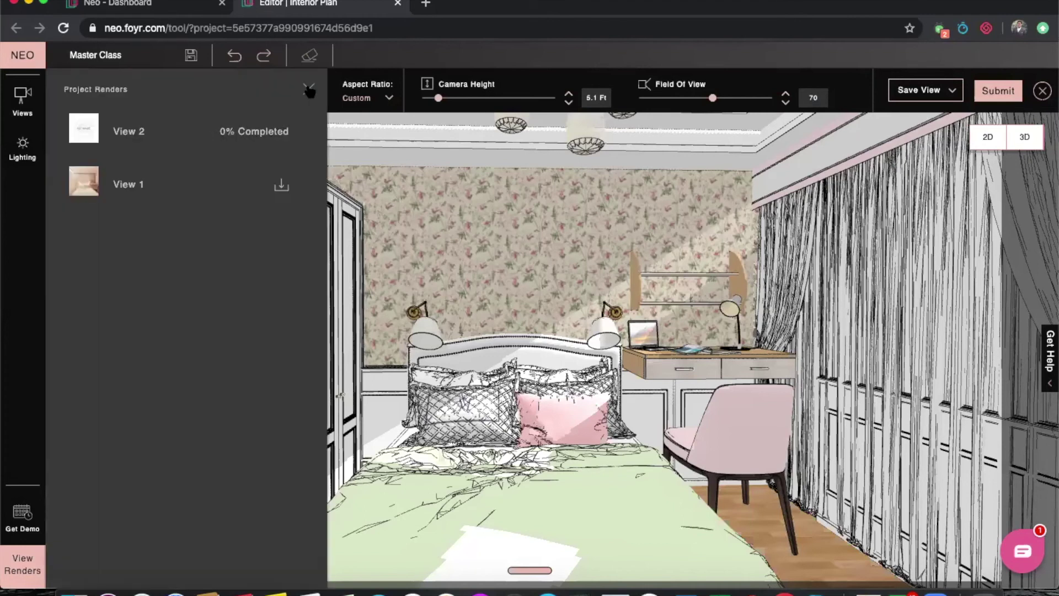
left_click(31, 550)
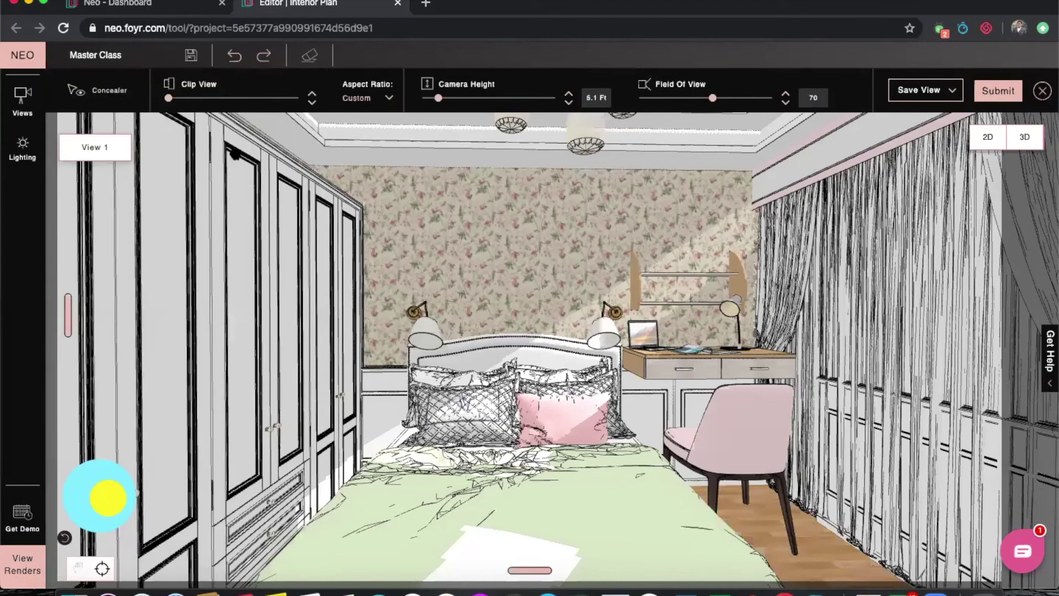
left_click(501, 265)
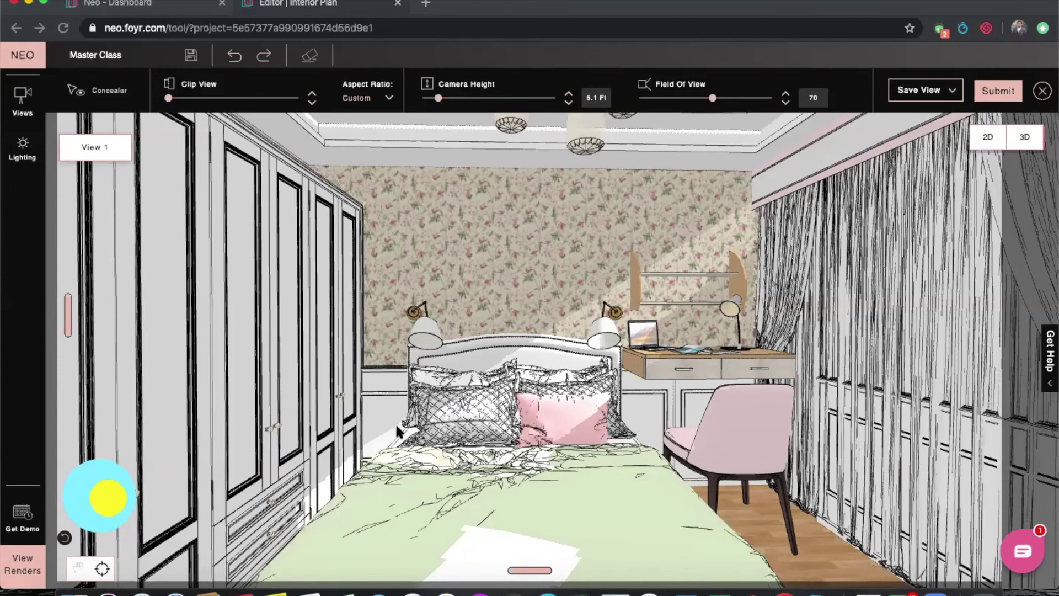
Step: Return to the 2D plan and switch it from ceiling plan mode to floor plan mode
left_click(998, 148)
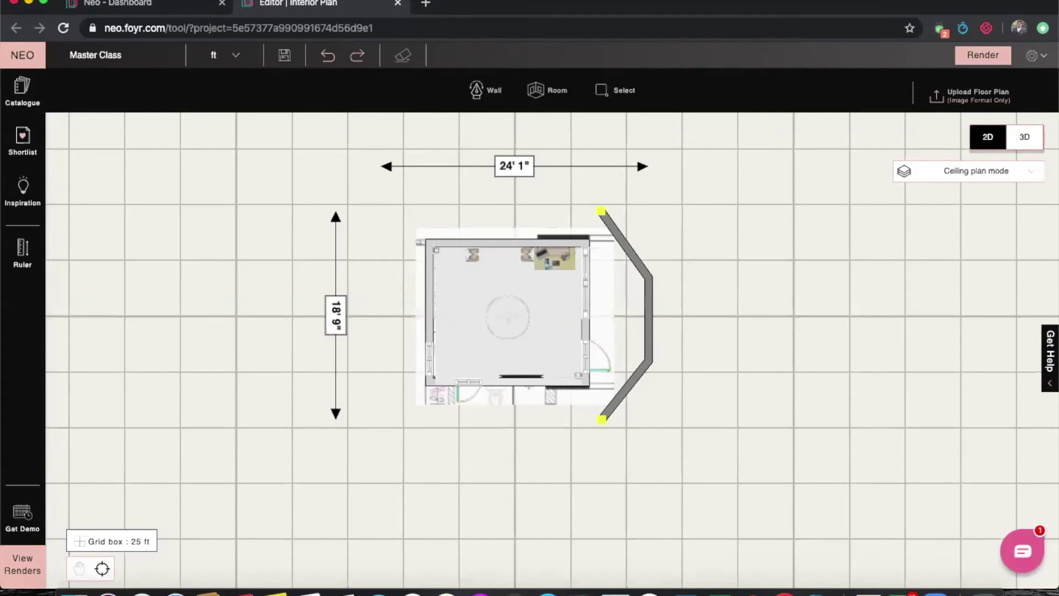
left_click(1001, 180)
left_click(969, 208)
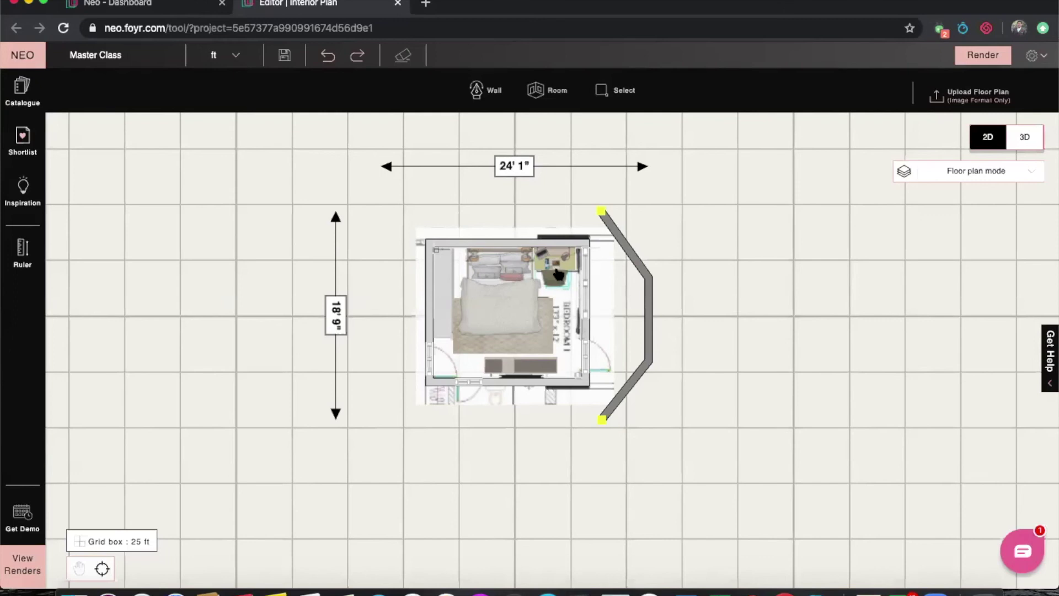
left_click(552, 243)
Step: Check the progress of the submitted view in the list of project renders
left_click(28, 566)
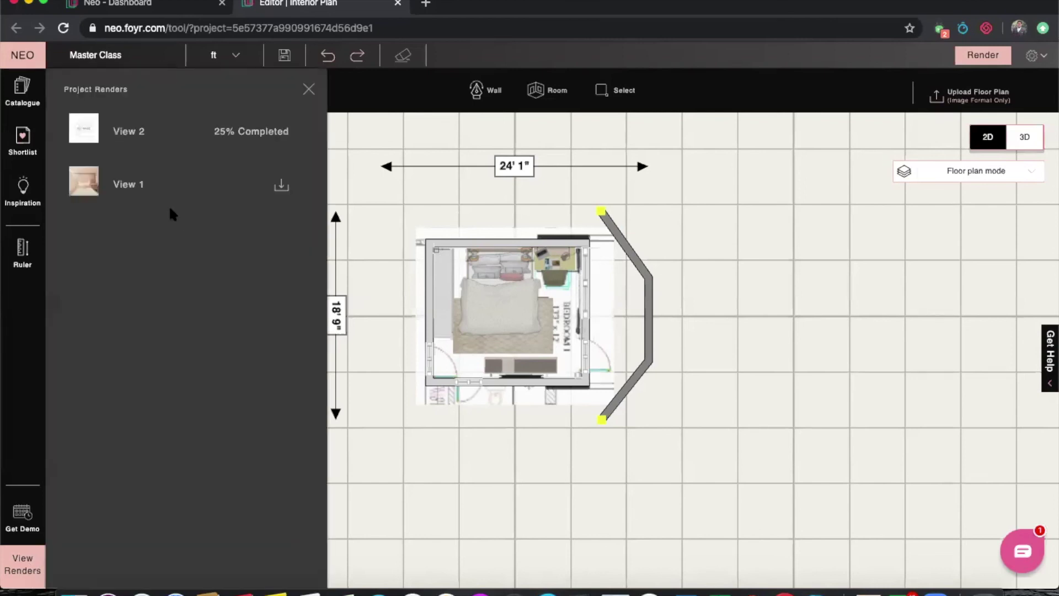
left_click(308, 90)
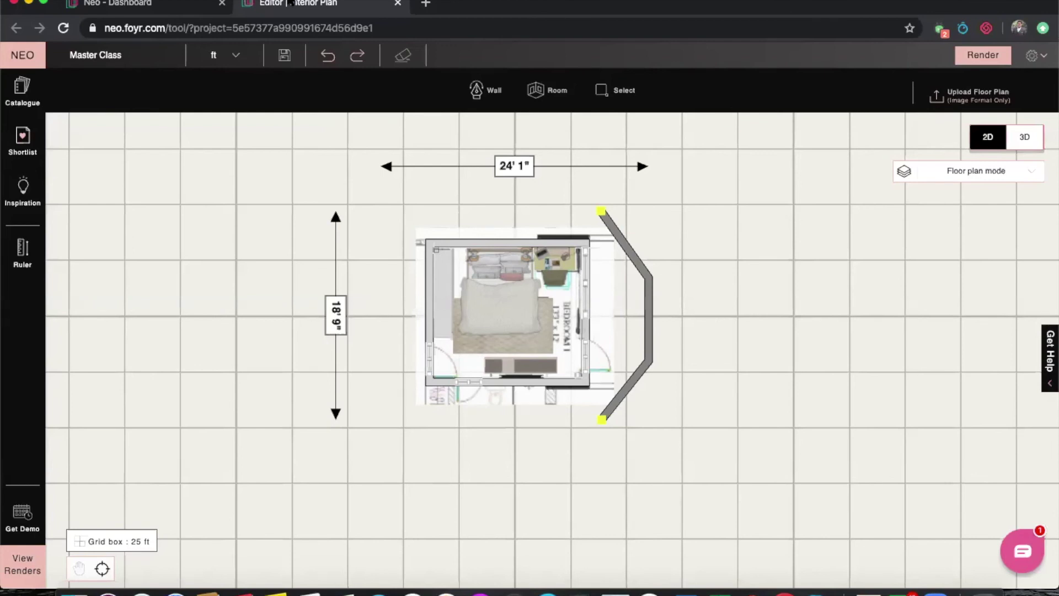
left_click(29, 554)
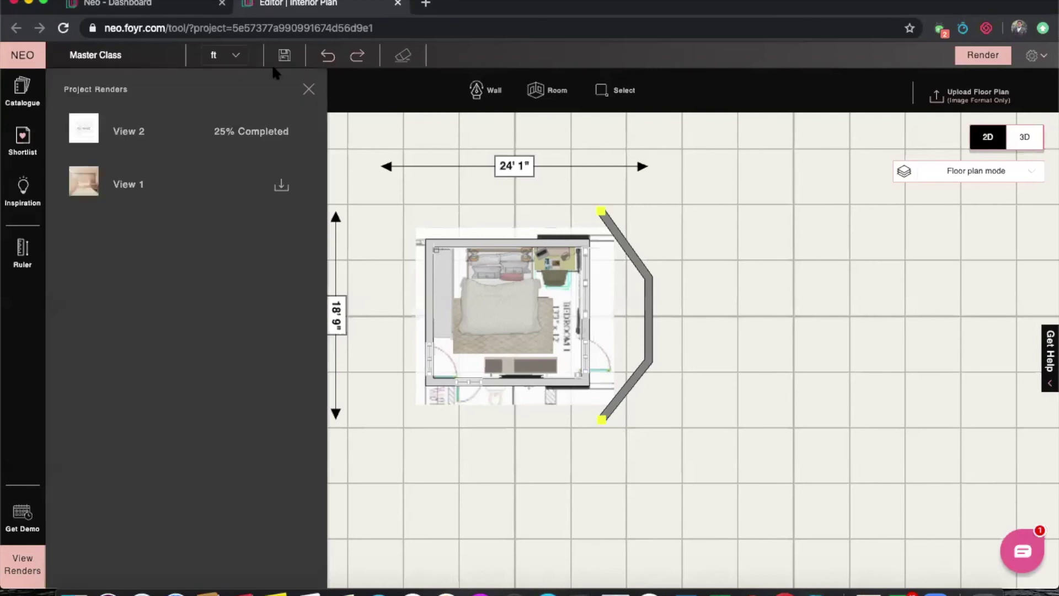
left_click(308, 88)
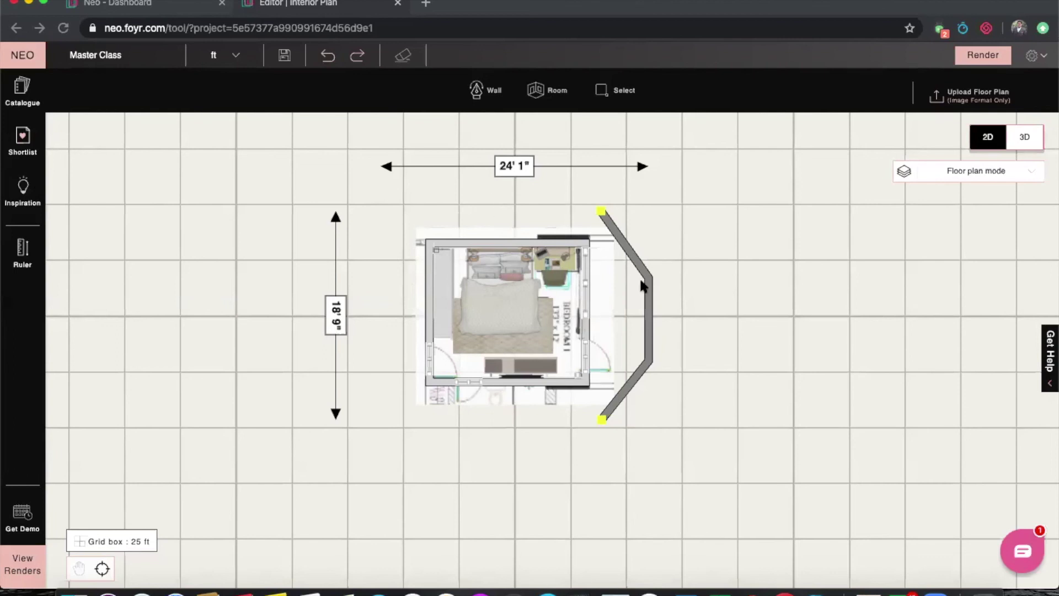
Step: In background plan mode, move the uploaded floor plan image off the bedroom to beyond the angled walls, and return to floor plan mode
left_click(957, 171)
left_click(972, 258)
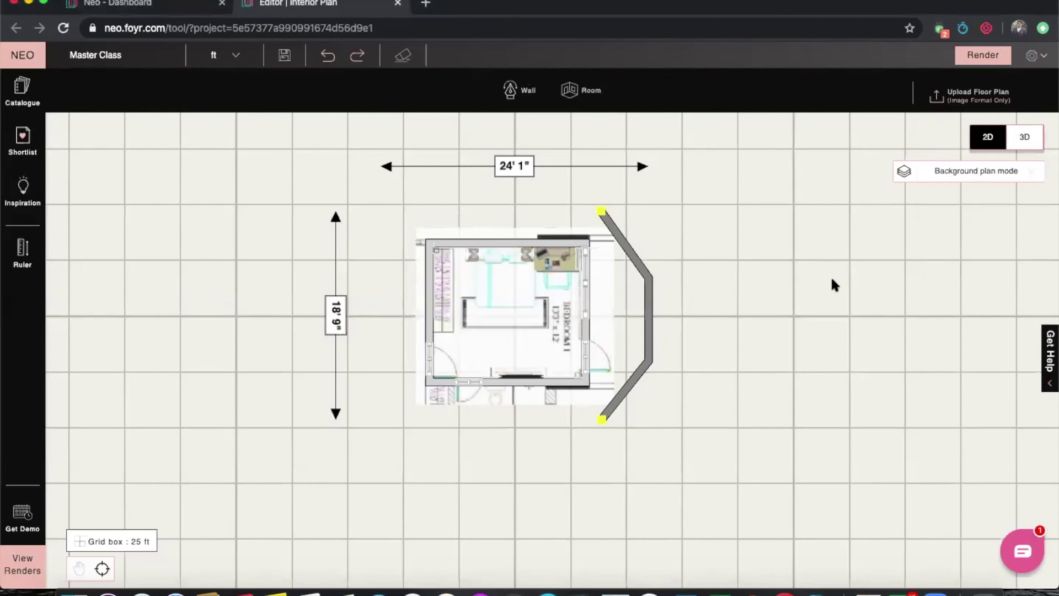
left_click(604, 300)
left_click_drag(610, 300, 920, 305)
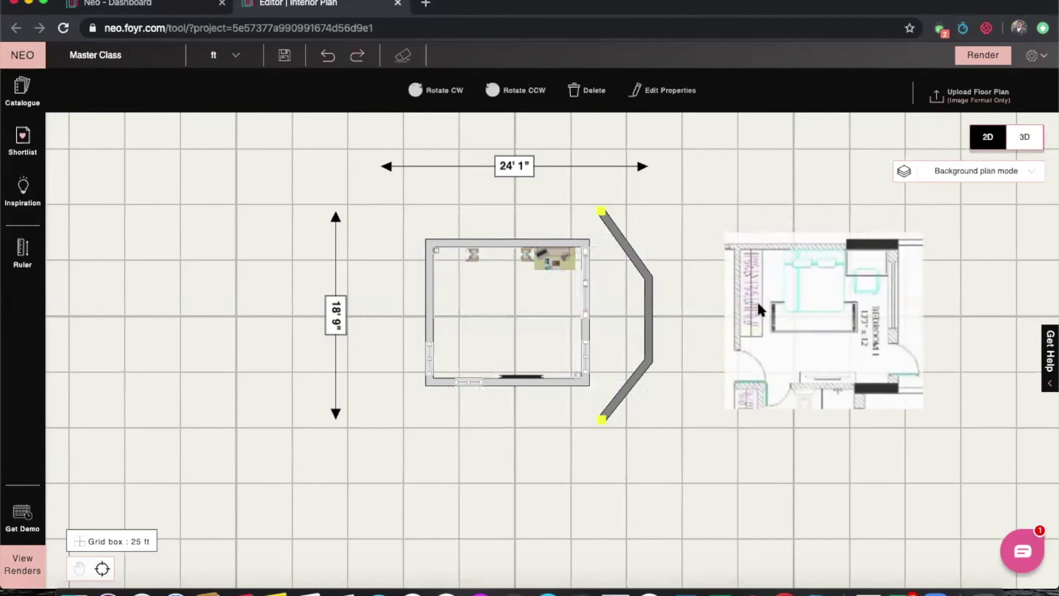
left_click(984, 171)
left_click(979, 205)
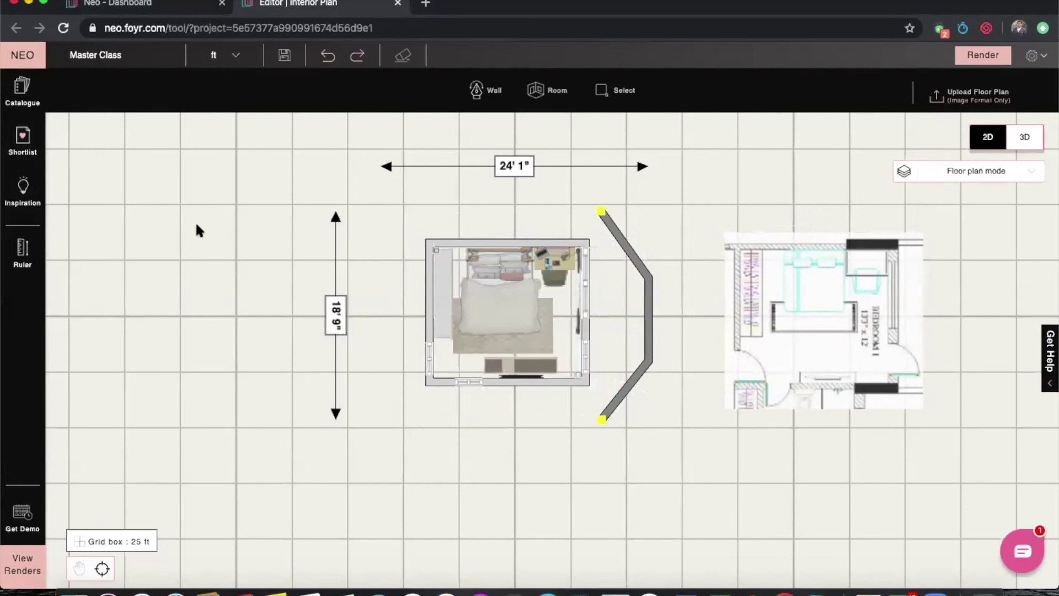
Step: Search the inspirations for "Floral" and open the Floral Themed Transitional Bedroom
scroll(209, 254, "down", 2)
left_click_drag(216, 321, 303, 329)
left_click(21, 205)
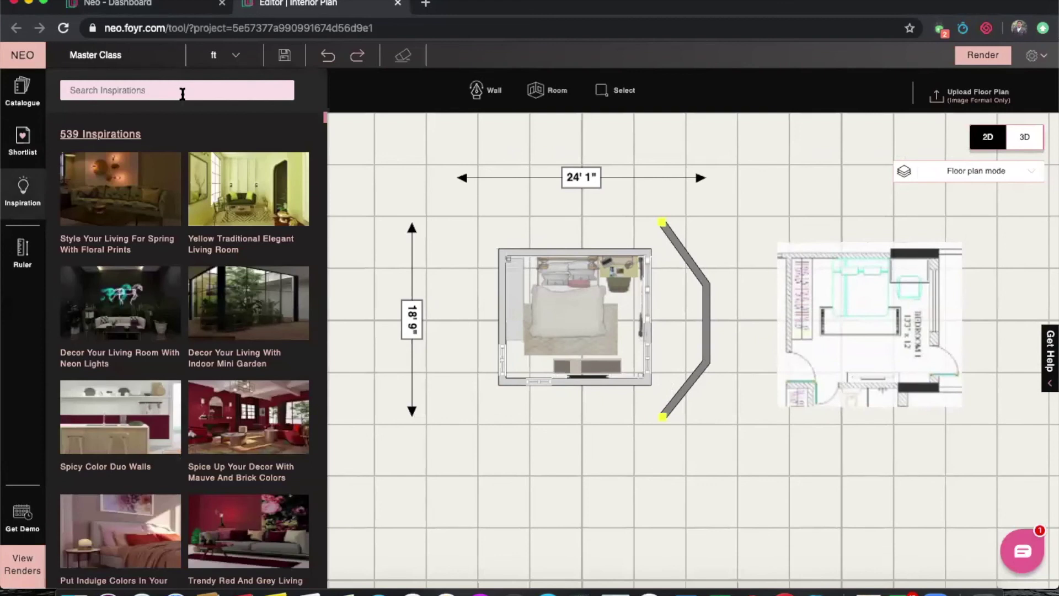
left_click(183, 94)
type("Floral")
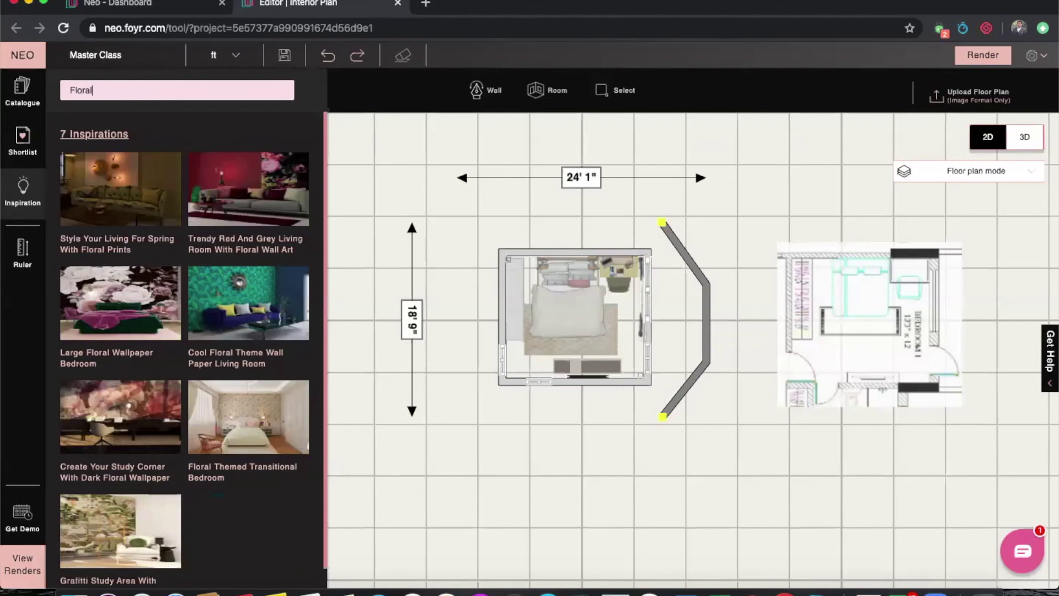
left_click(300, 418)
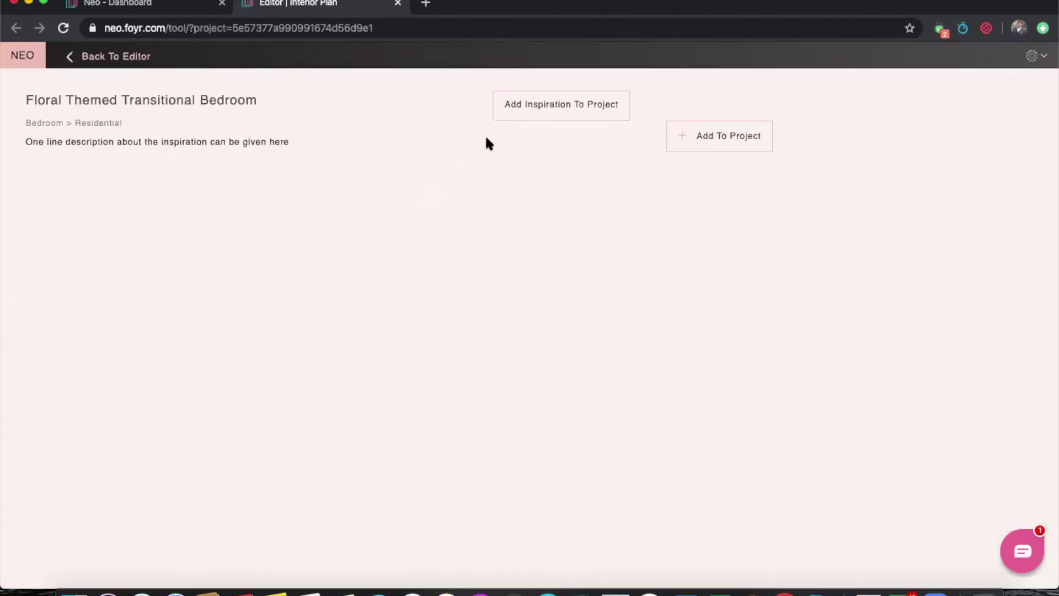
Step: Add the Floral Themed Transitional Bedroom inspiration to the project, placing it on the far side of the uploaded plan image
left_click(535, 109)
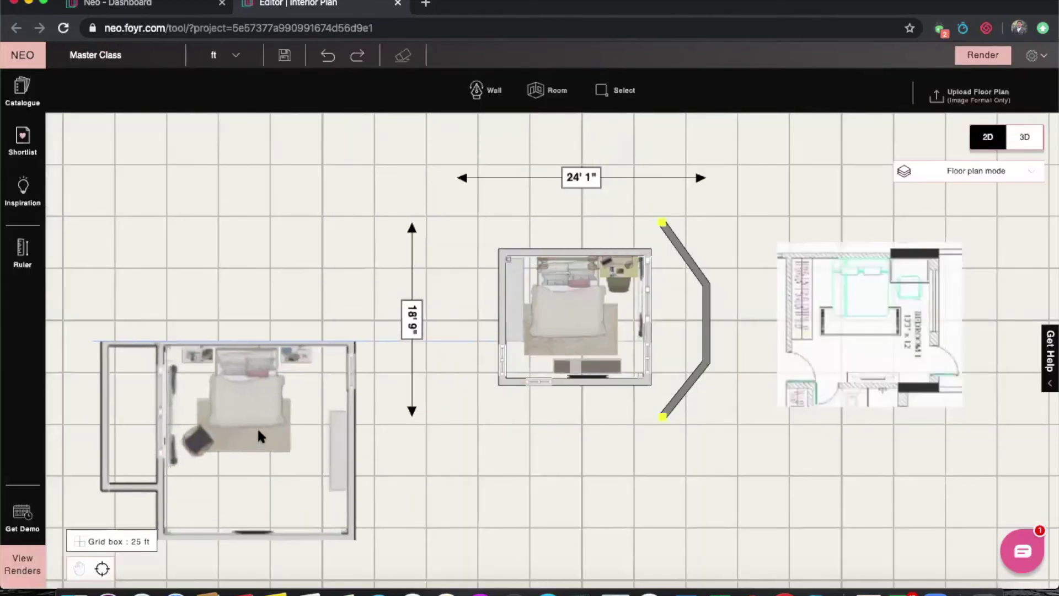
scroll(343, 420, "down", 5)
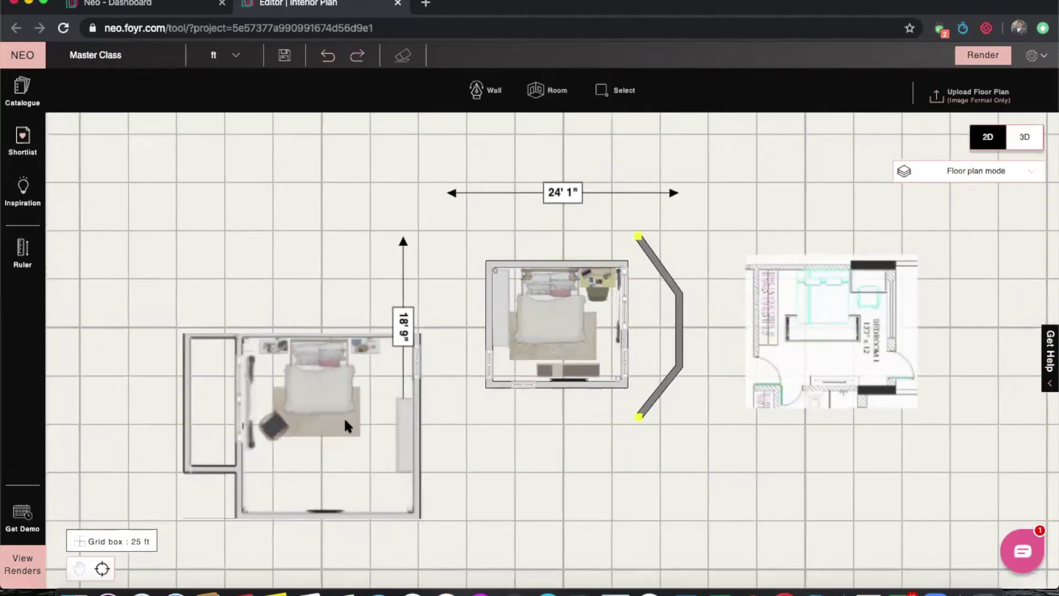
scroll(602, 409, "down", 1)
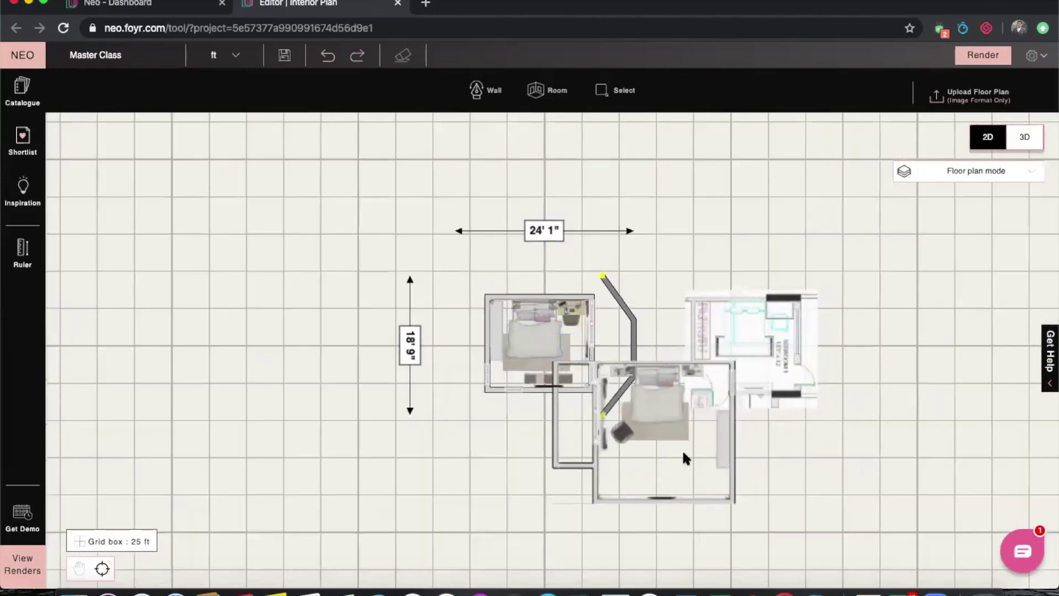
left_click(928, 312)
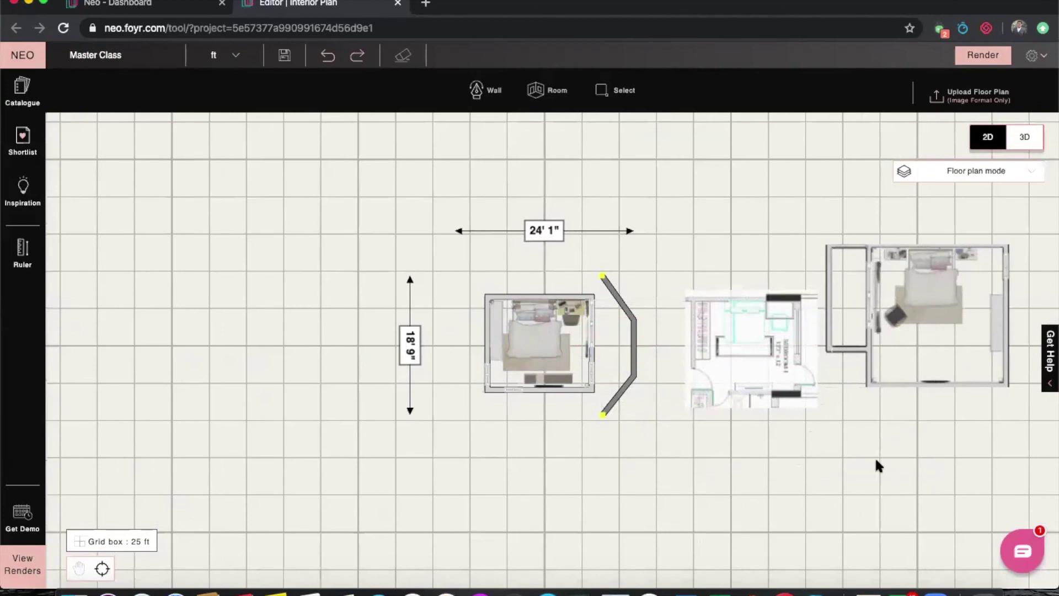
left_click_drag(876, 459, 817, 440)
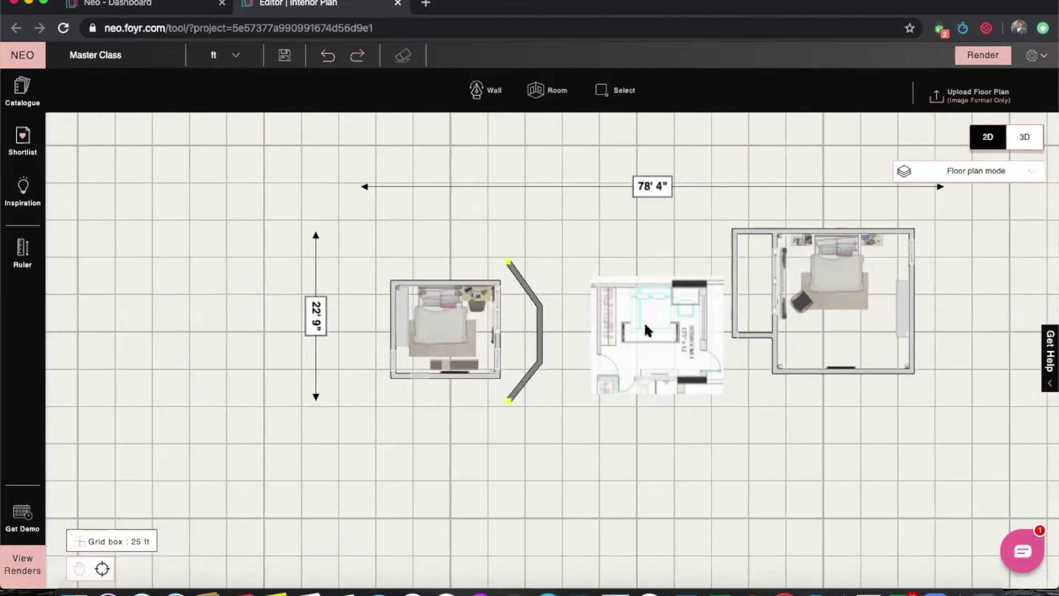
scroll(648, 326, "up", 3)
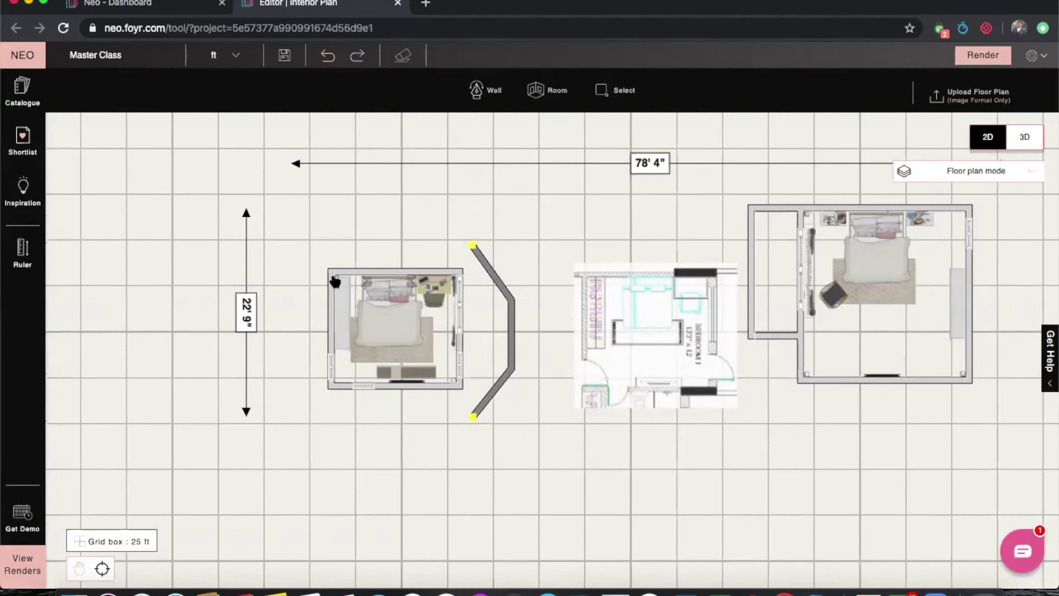
Step: In background plan mode, move the uploaded plan image back under the original bedroom, and return to floor plan mode
left_click_drag(208, 313, 725, 361)
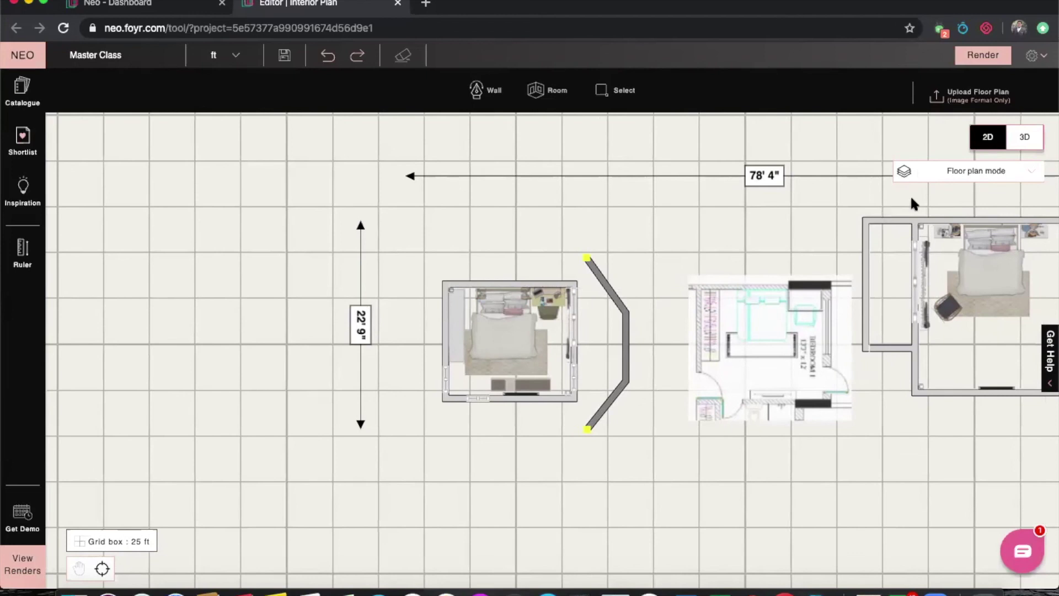
left_click(939, 175)
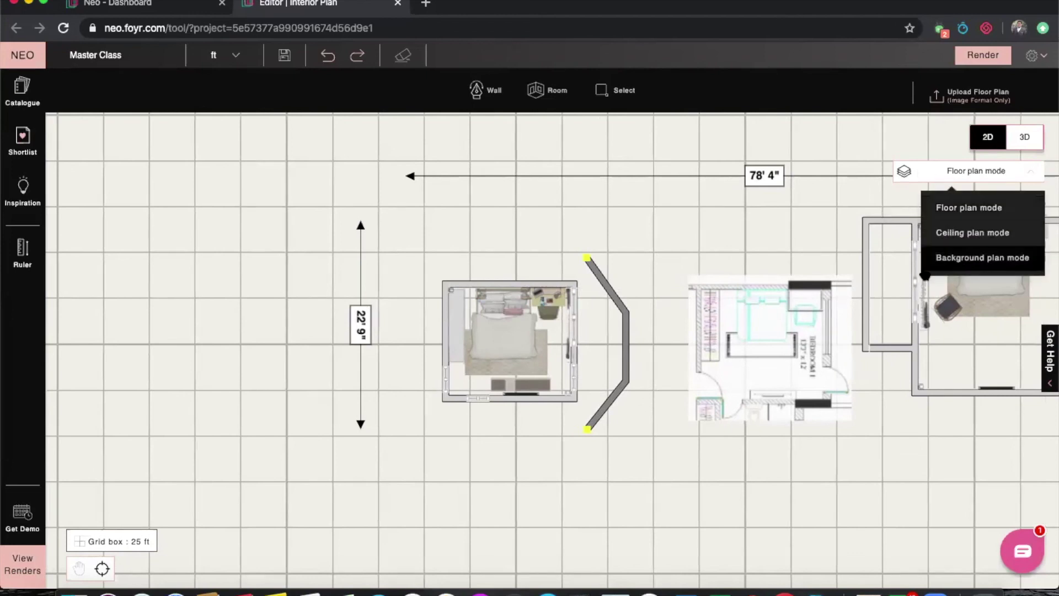
left_click(938, 257)
left_click_drag(764, 347, 577, 344)
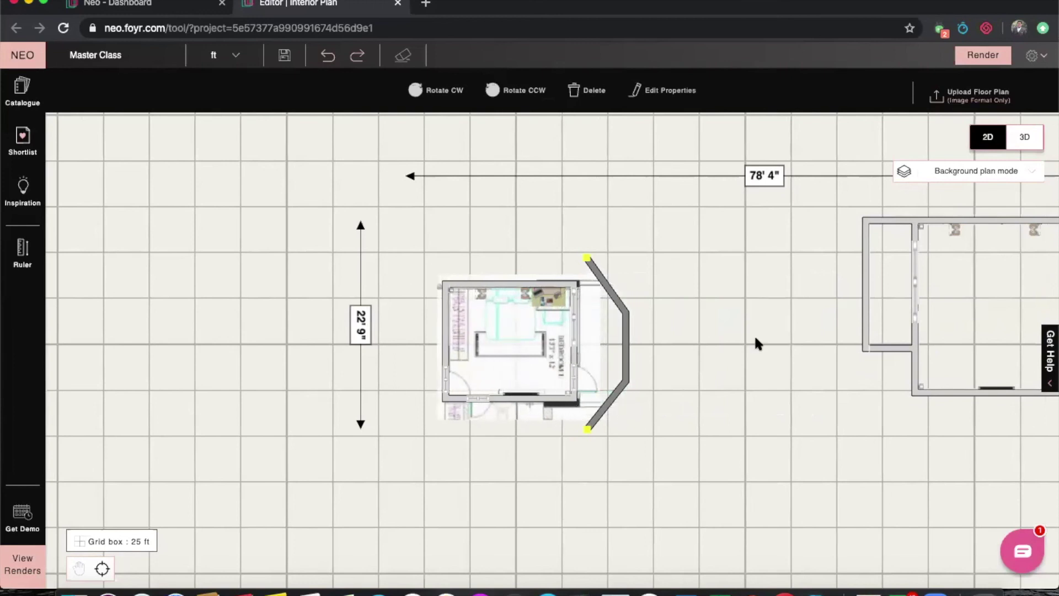
left_click(808, 282)
left_click(965, 171)
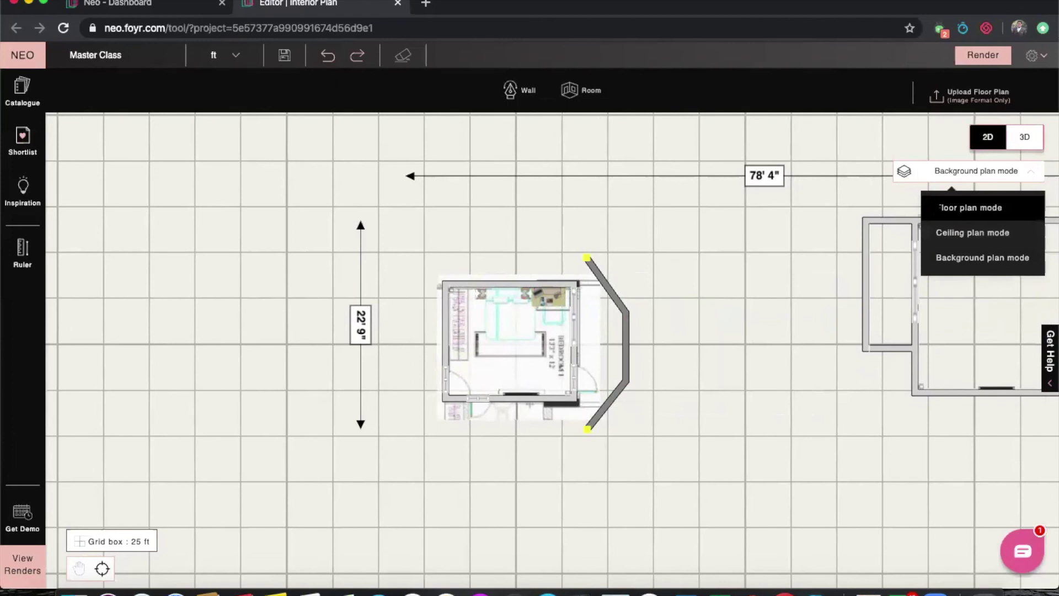
left_click(963, 205)
Step: Try moving the added inspiration's bedroom away from its narrow side room to beside the angled walls, and undo the move
scroll(793, 393, "down", 3)
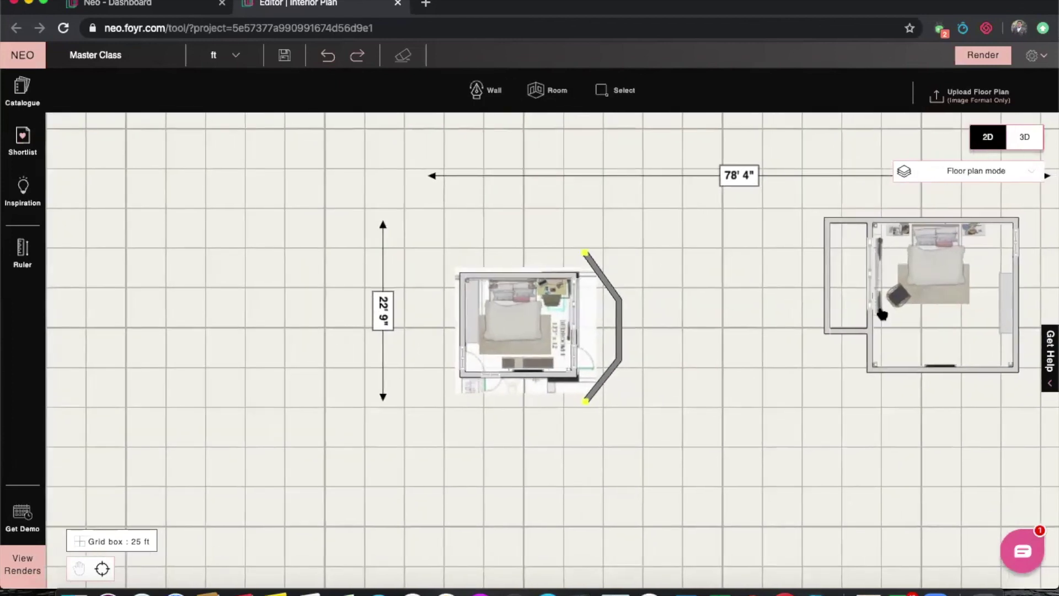
left_click(928, 322)
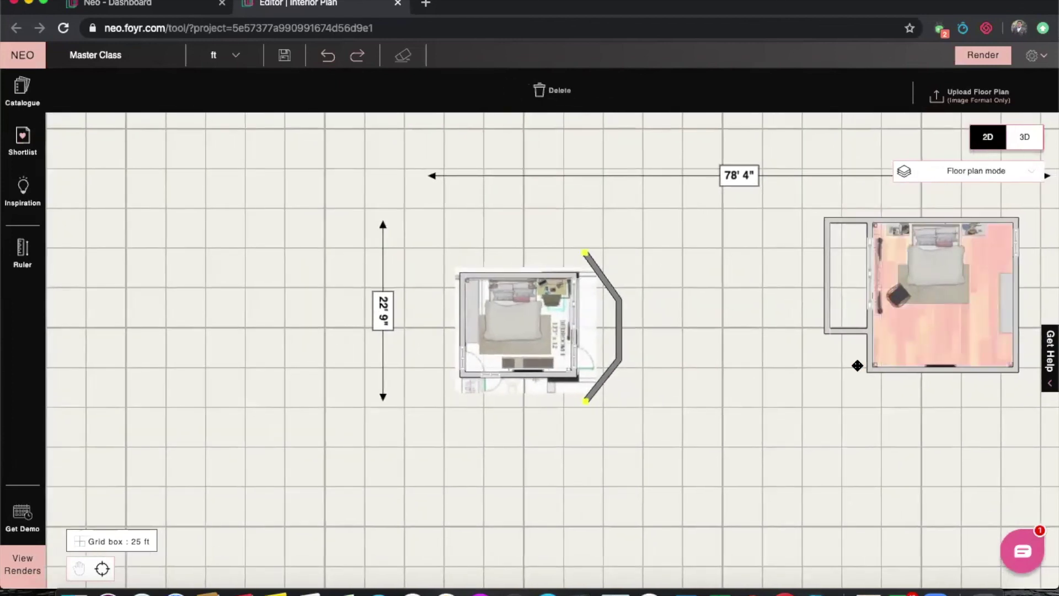
left_click_drag(760, 383, 709, 378)
left_click(893, 320)
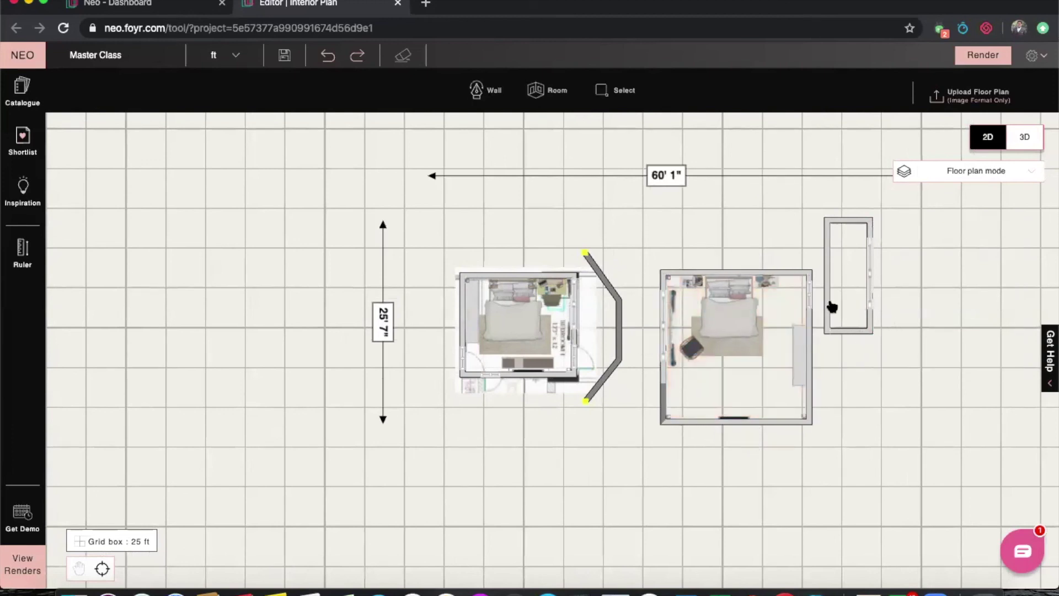
left_click(858, 289)
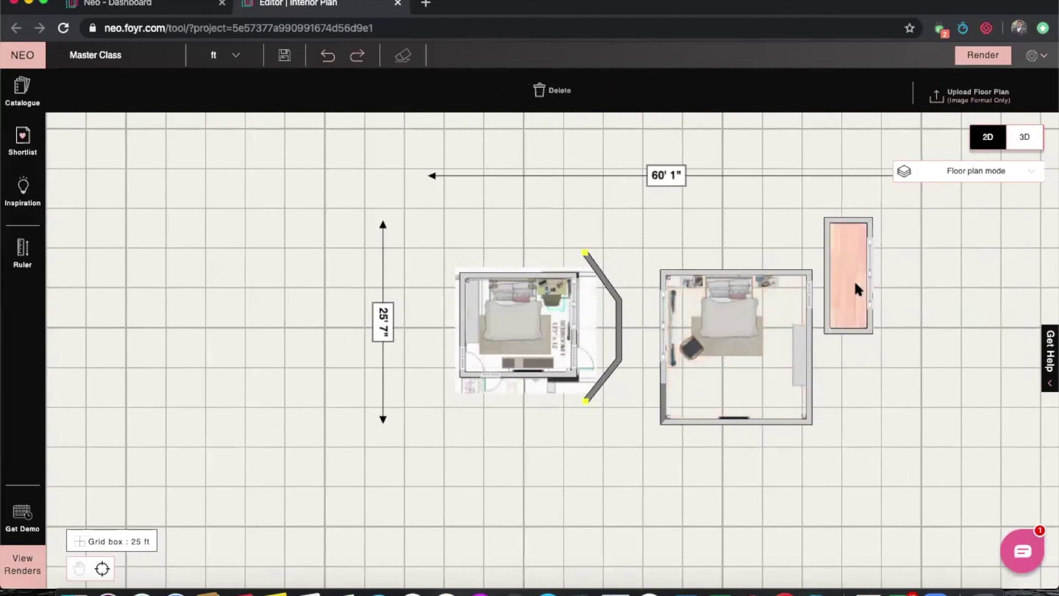
left_click(331, 56)
Step: Search the catalogue for "Wardrobe" and look over the Wardrobes category
left_click_drag(660, 191, 540, 191)
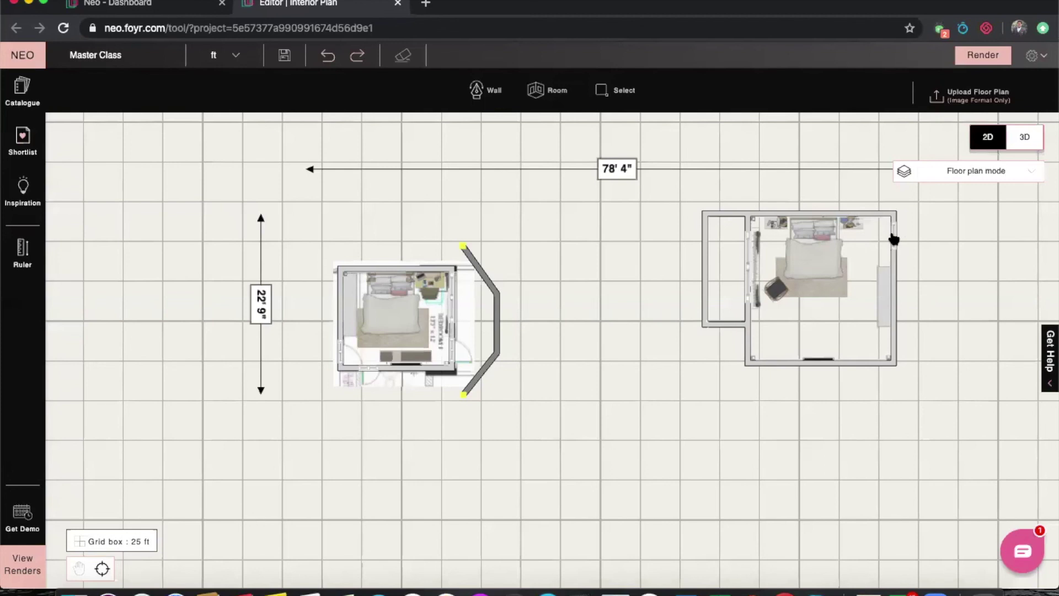
left_click(27, 94)
left_click(109, 92)
type("Wardrobe")
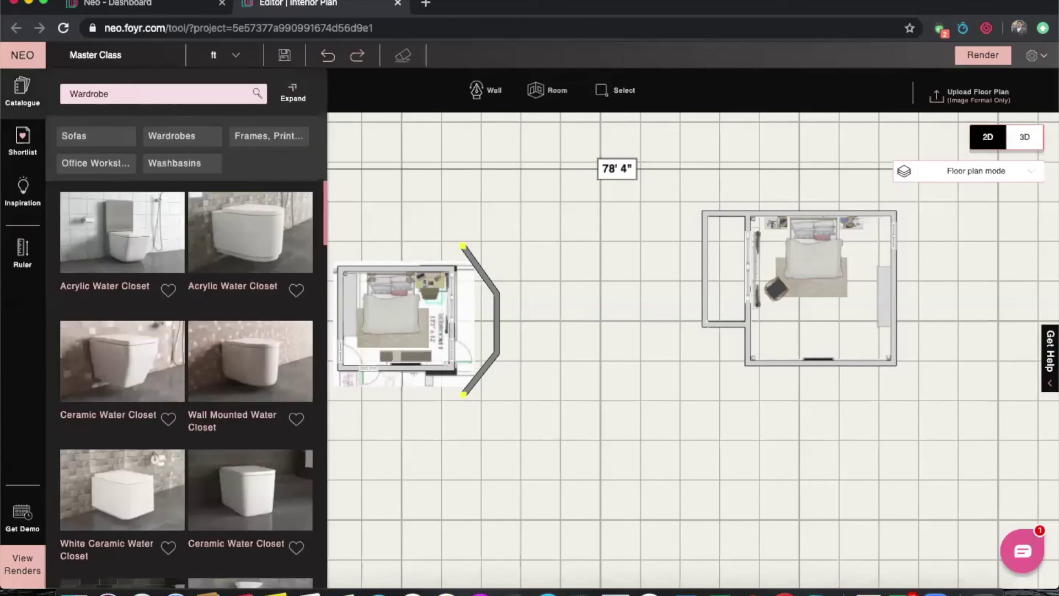
left_click(116, 135)
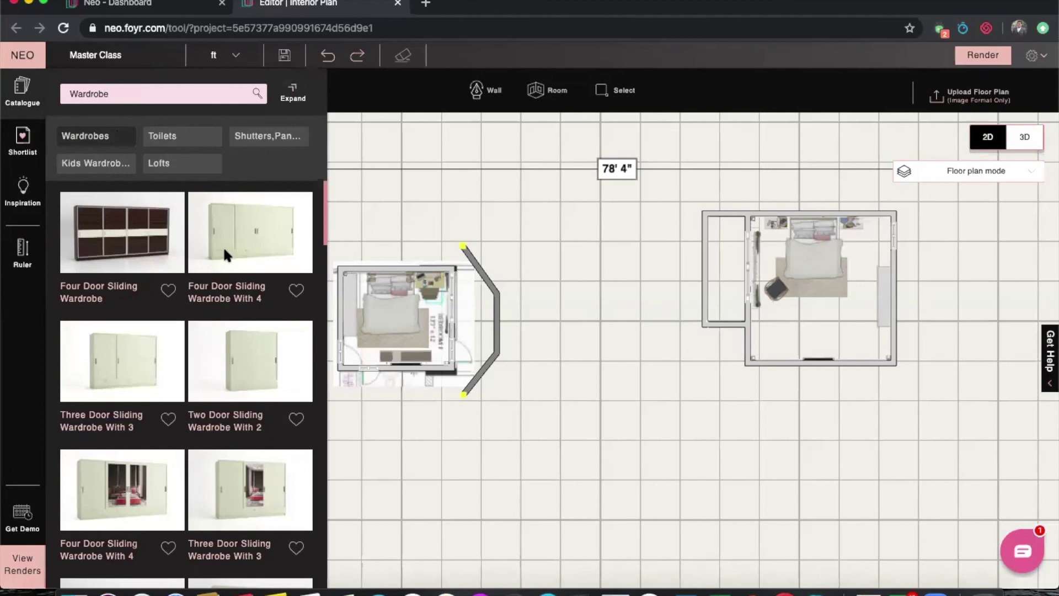
left_click(513, 214)
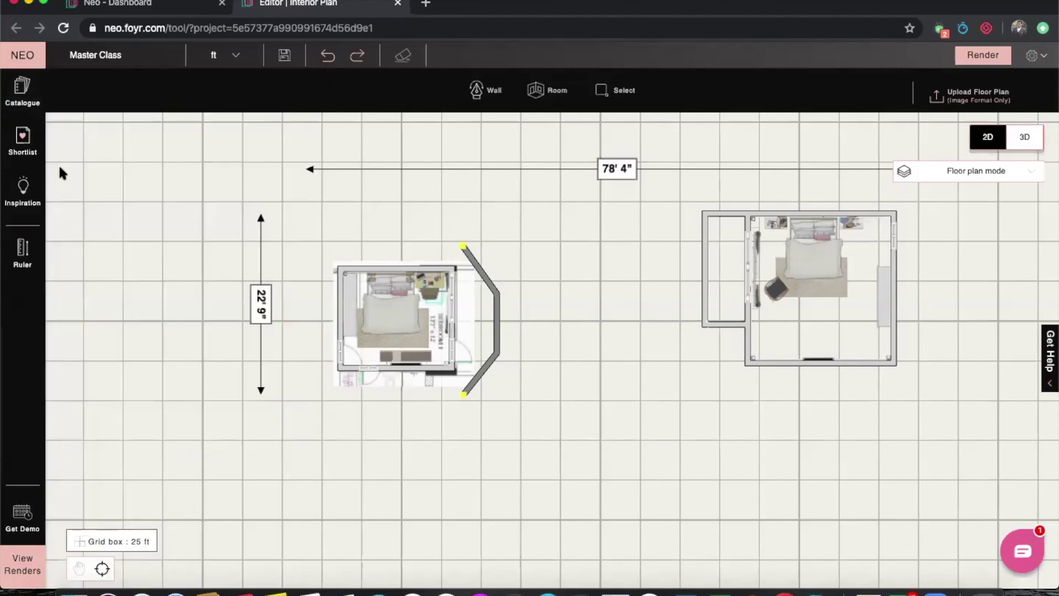
Step: Look through the shortlisted products, comparing the complete shortlist with the Textures category
left_click(22, 139)
scroll(166, 243, "down", 1)
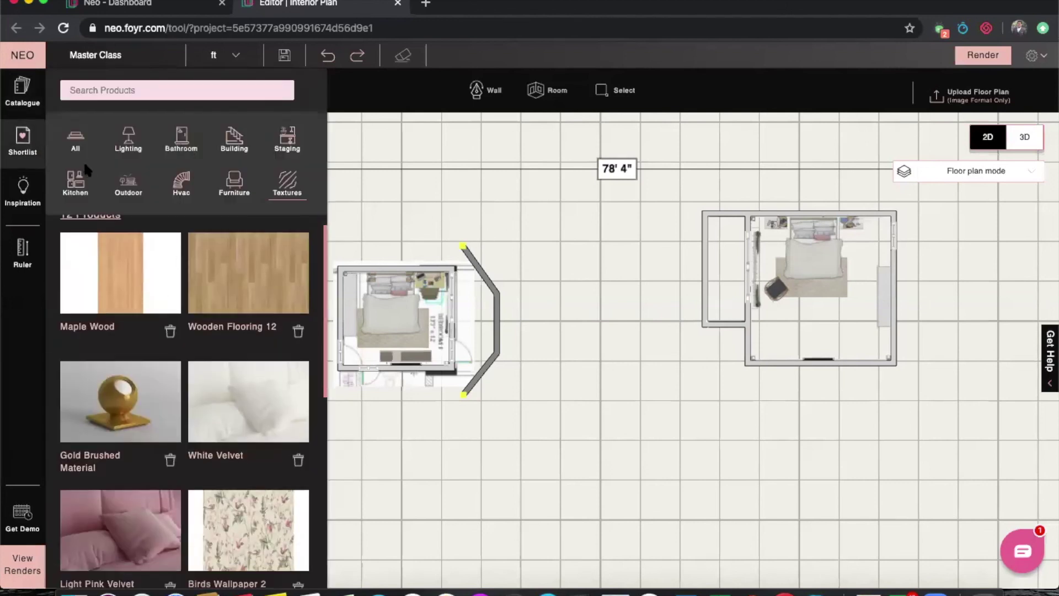
left_click(75, 150)
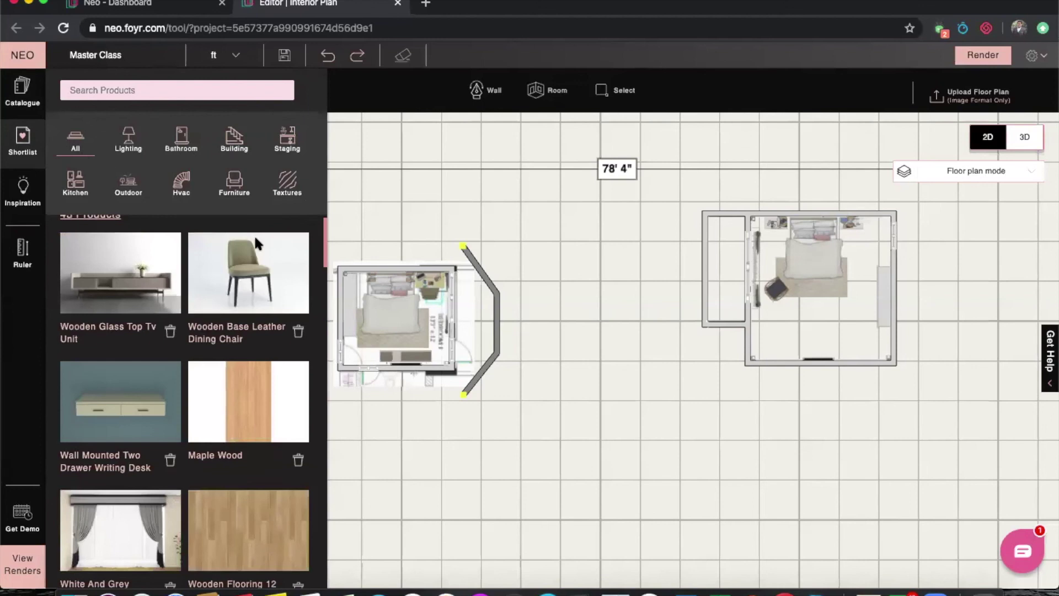
left_click(286, 186)
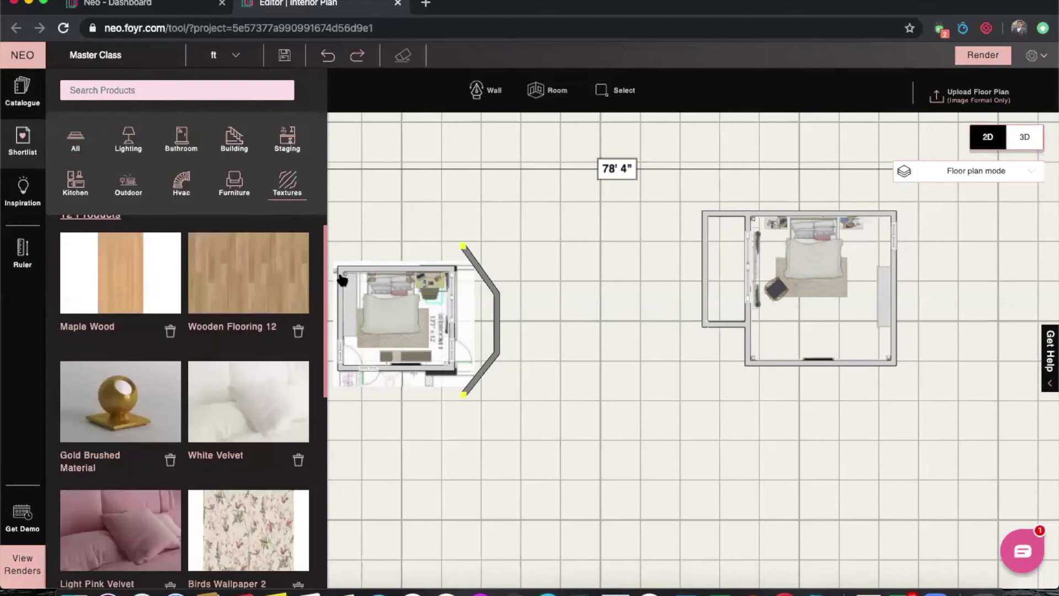
left_click(370, 200)
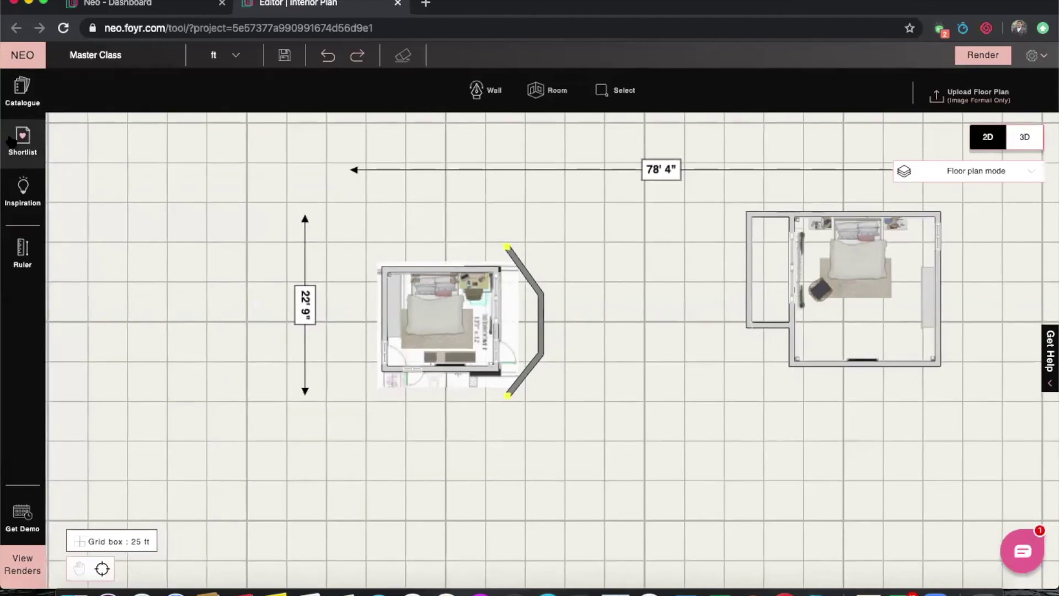
left_click(22, 139)
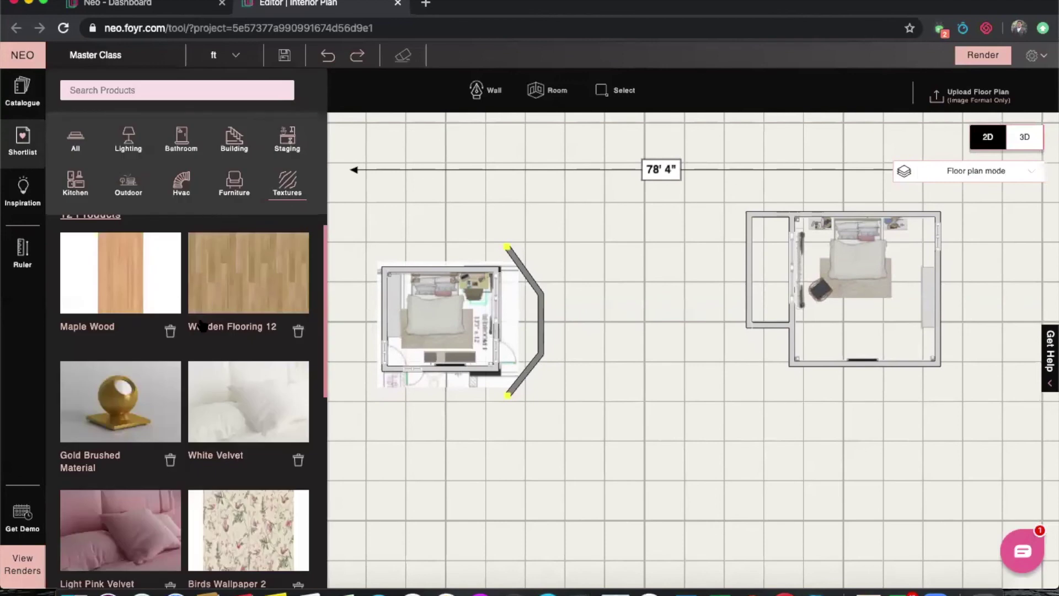
left_click(638, 242)
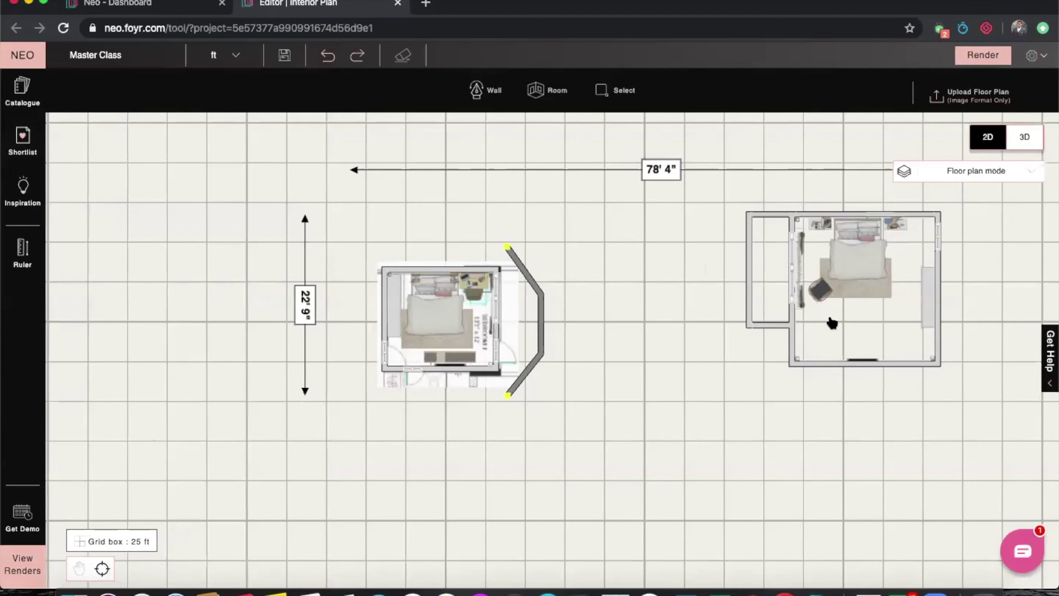
left_click_drag(660, 303, 684, 308)
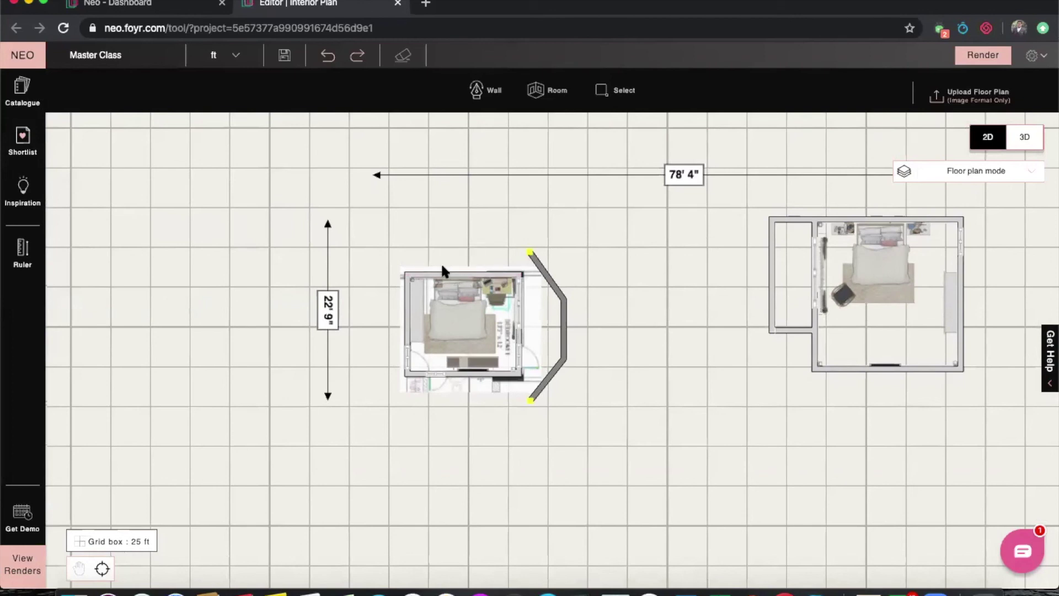
scroll(444, 295, "up", 2)
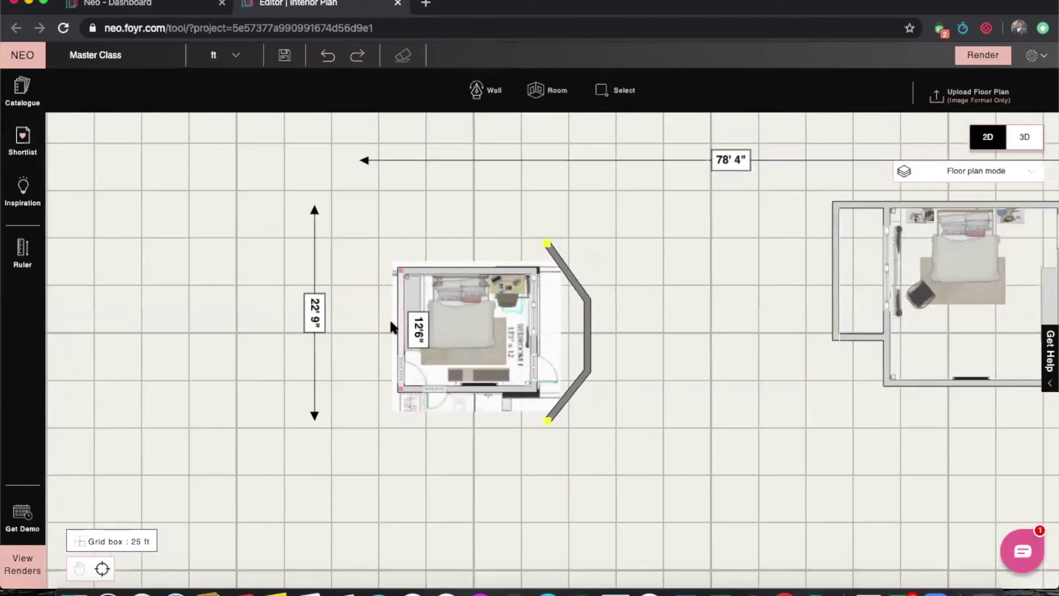
scroll(381, 359, "up", 1)
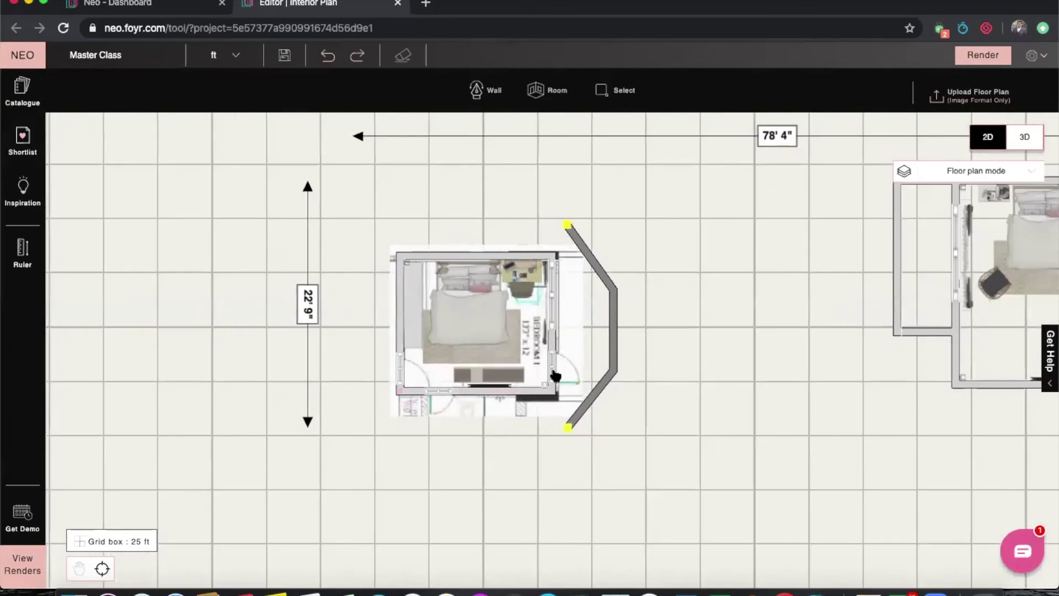
left_click(35, 103)
left_click(474, 168)
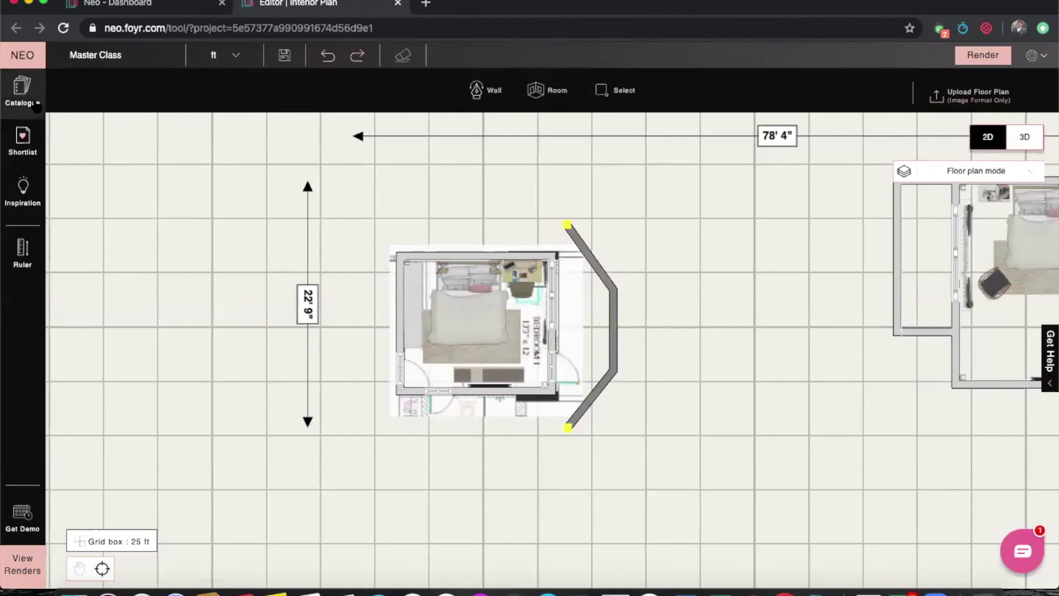
left_click(22, 91)
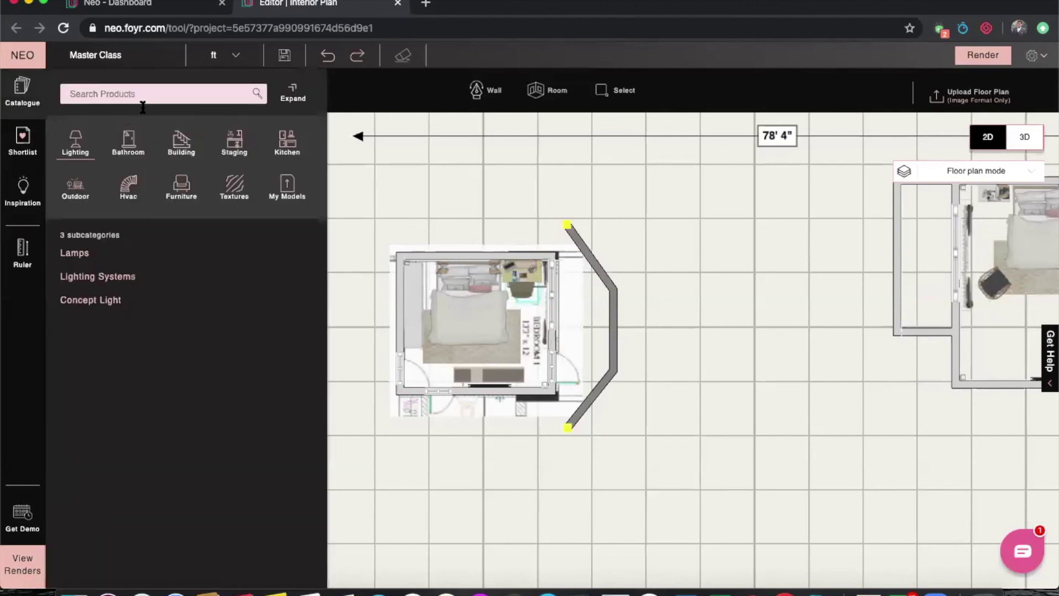
left_click(22, 140)
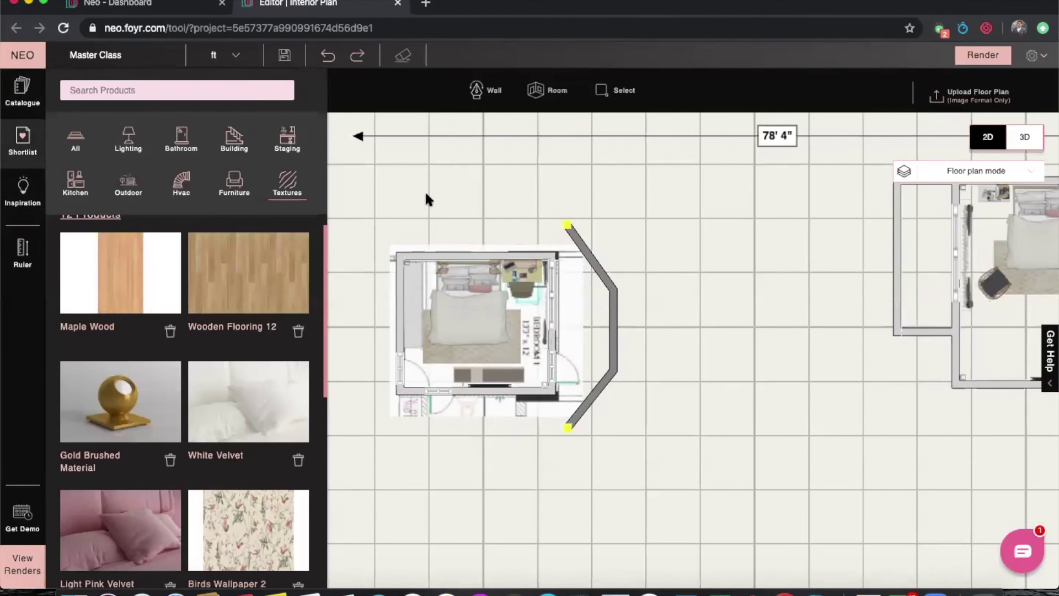
left_click(453, 197)
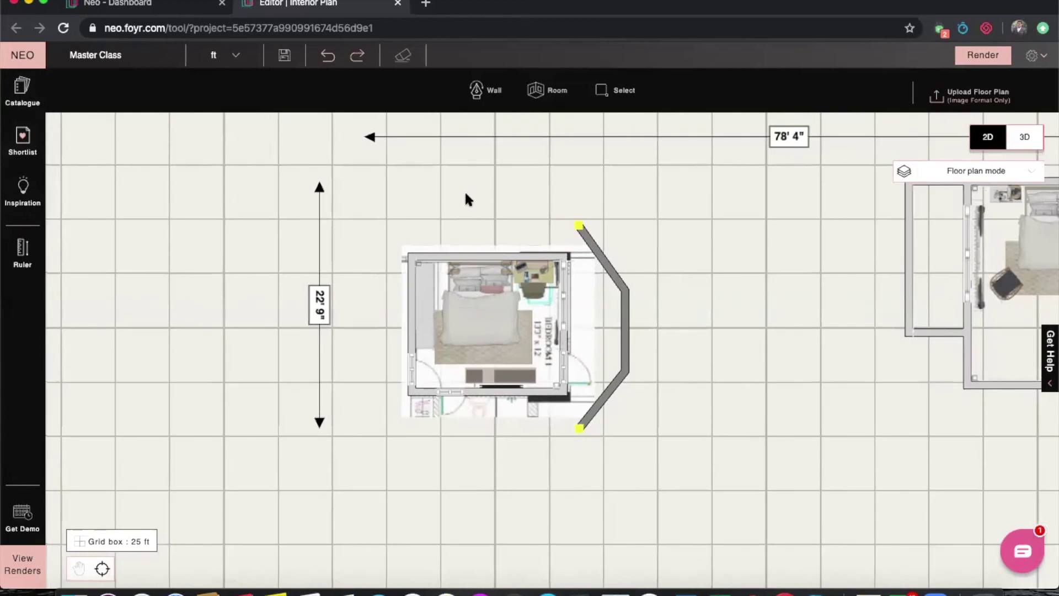
Step: Delete the added inspiration's bedroom and its narrow side room from the floor plan
scroll(492, 214, "down", 1)
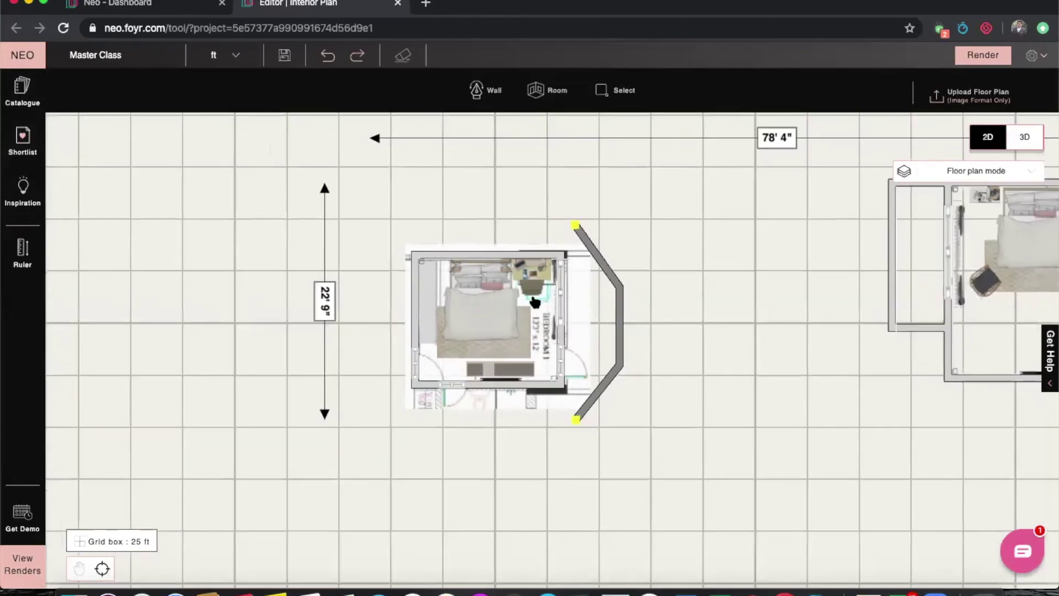
scroll(743, 317, "down", 1)
left_click_drag(689, 426, 538, 461)
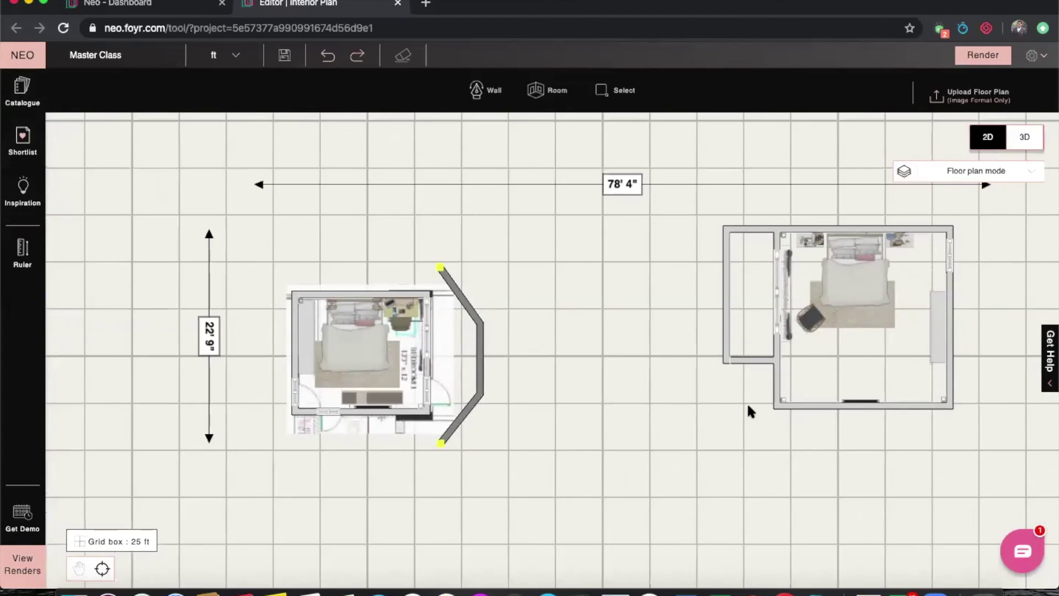
left_click(890, 352)
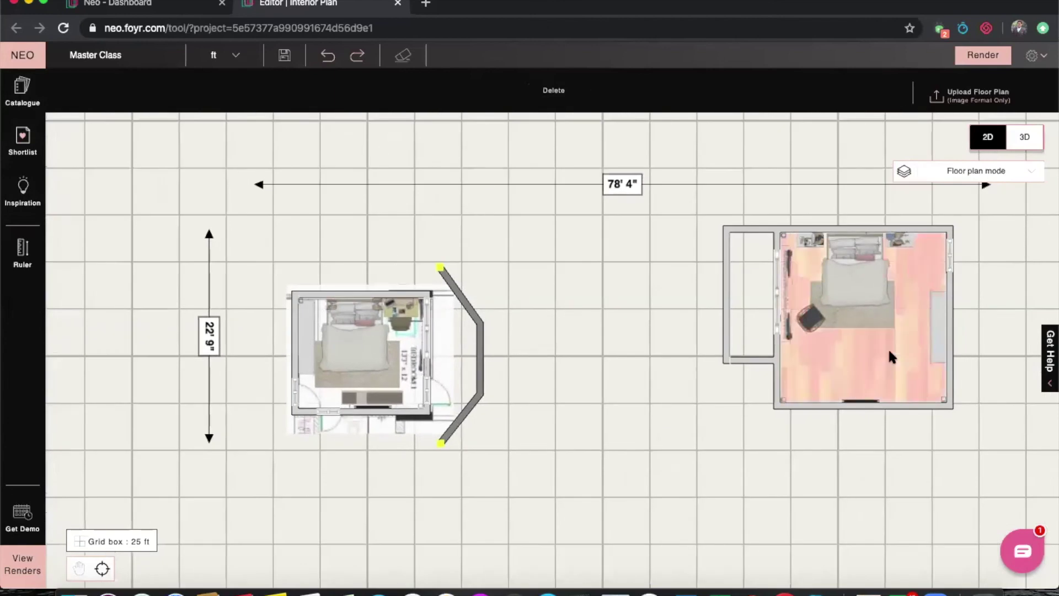
left_click(554, 90)
left_click(734, 259)
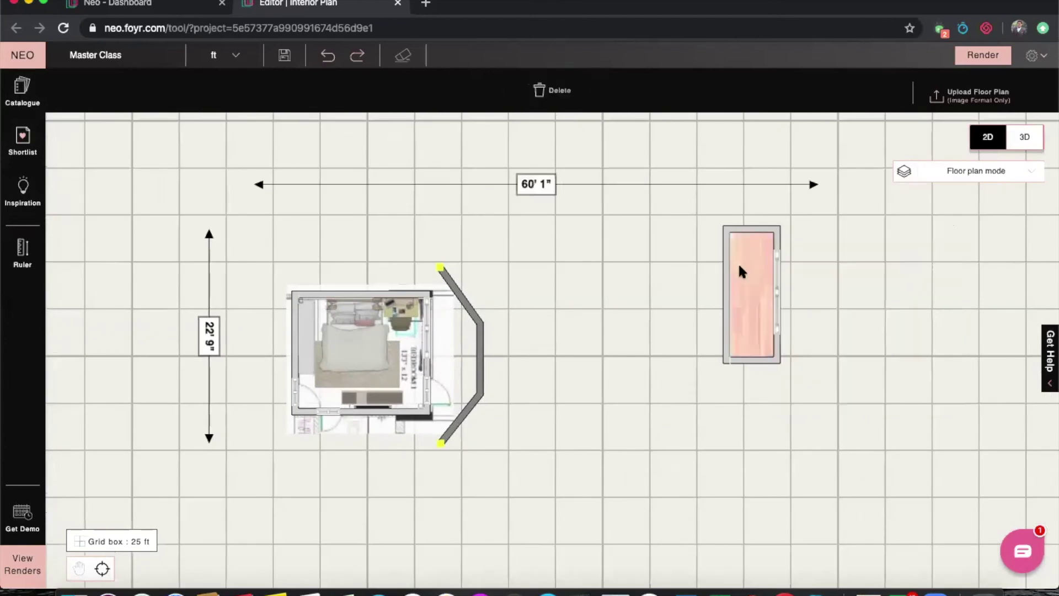
left_click(538, 90)
scroll(662, 331, "down", 1)
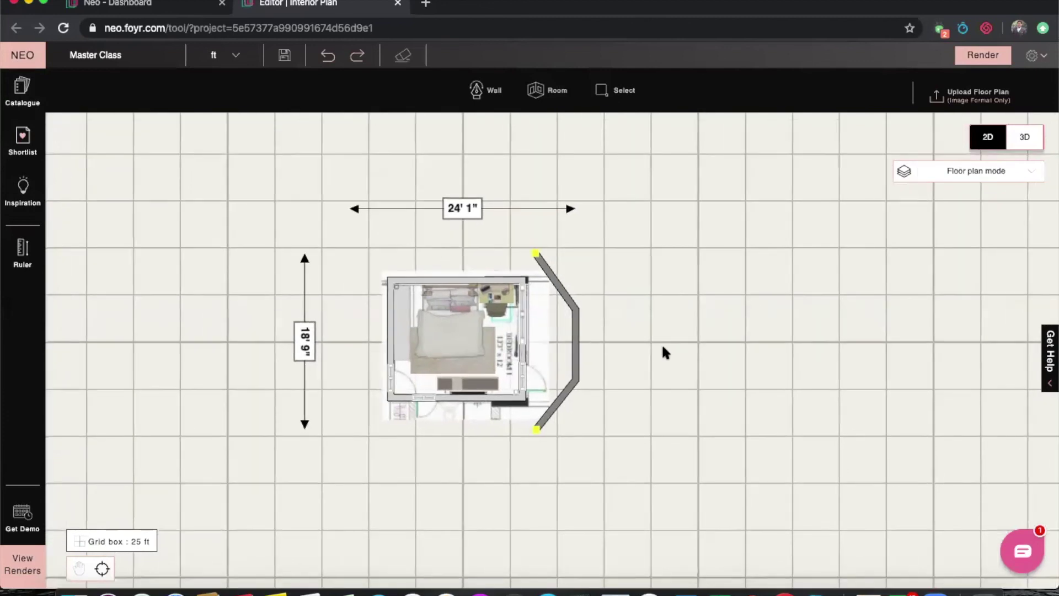
scroll(654, 358, "up", 3)
left_click_drag(643, 406, 727, 409)
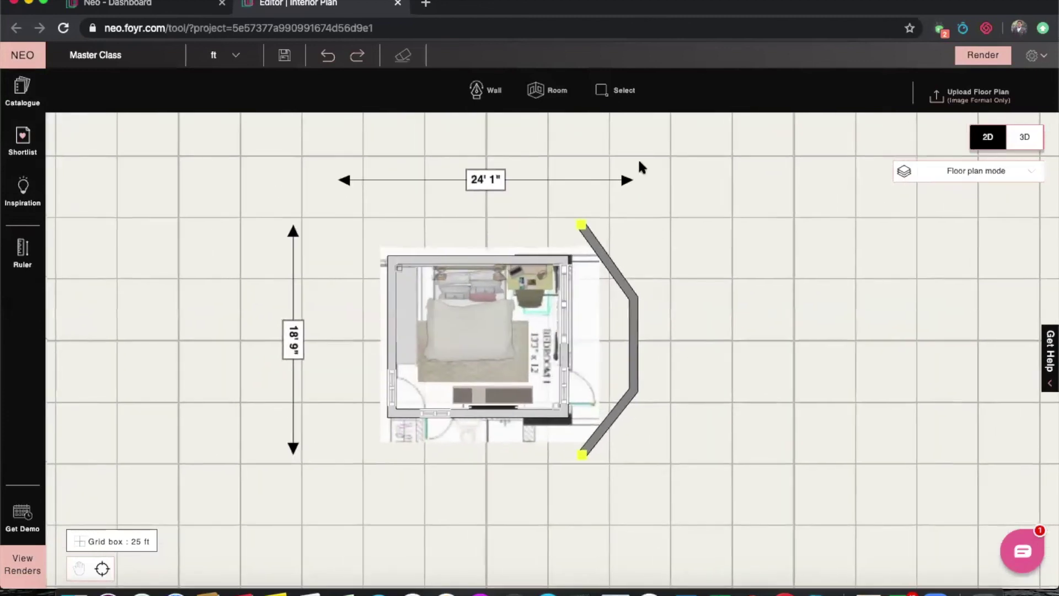
Step: Download the View 2 render from the project renders, view the downloaded image, and return to the plan
left_click(28, 570)
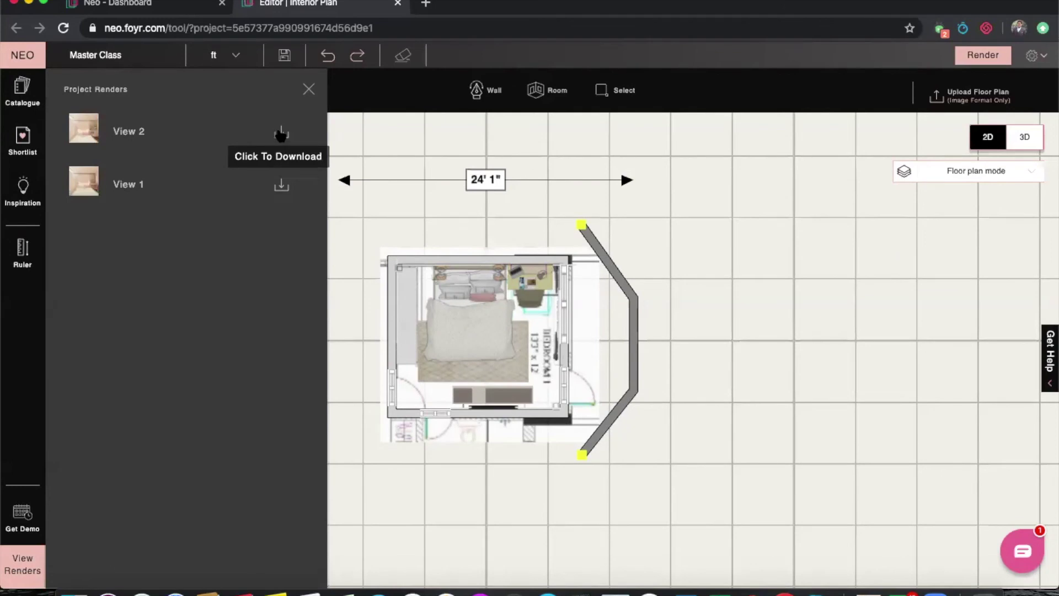
left_click(280, 133)
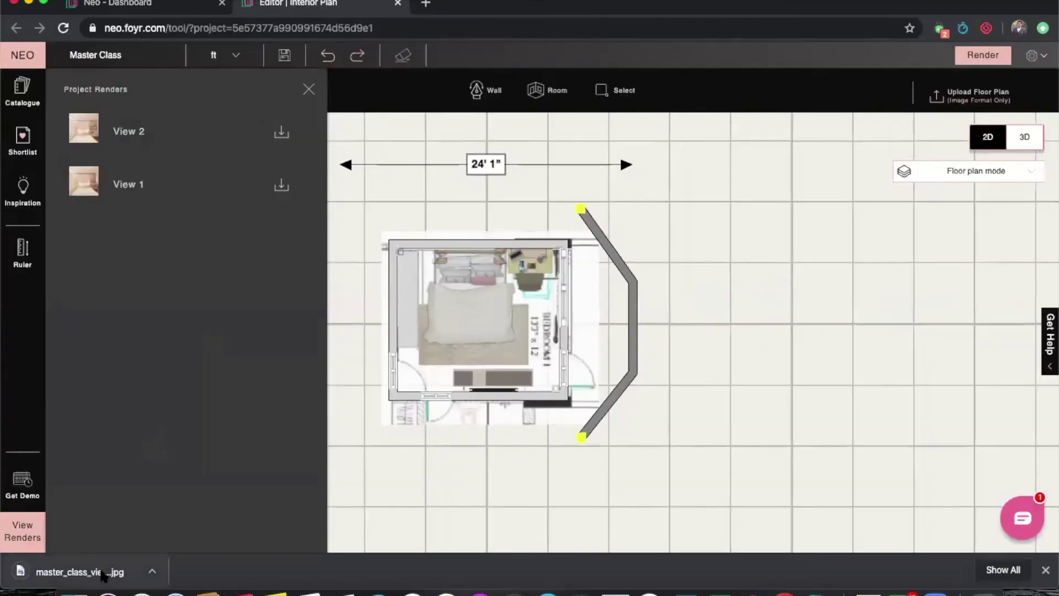
left_click(103, 572)
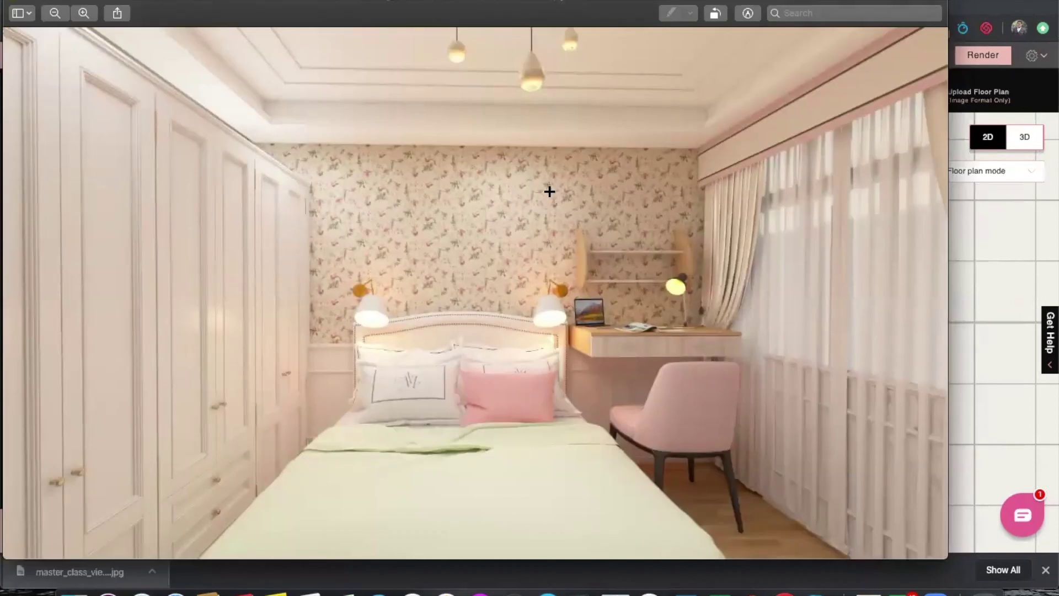
left_click_drag(355, 4, 357, 9)
left_click_drag(190, 22, 208, 45)
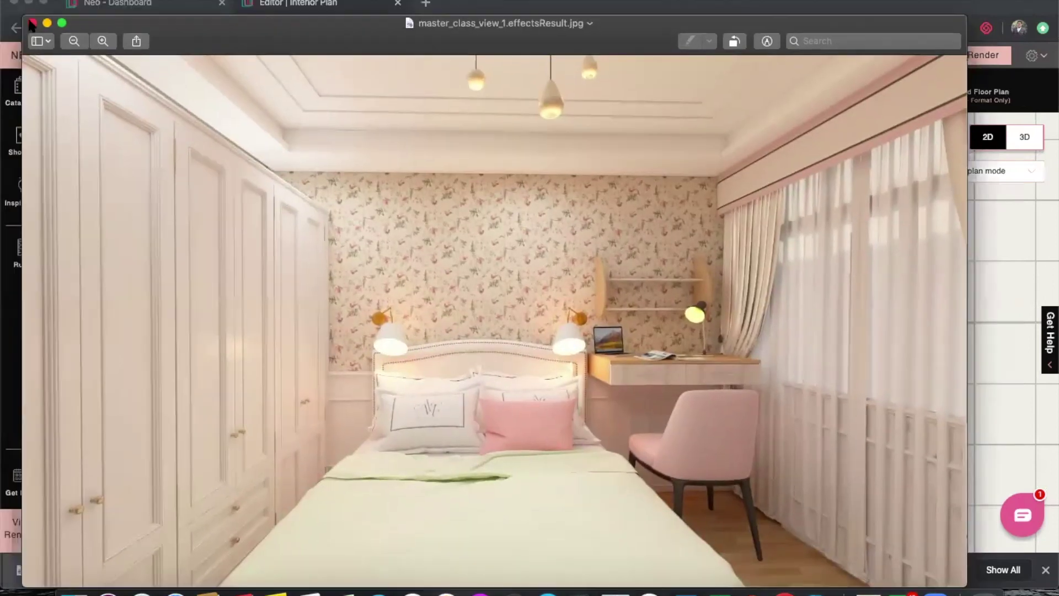
left_click(47, 24)
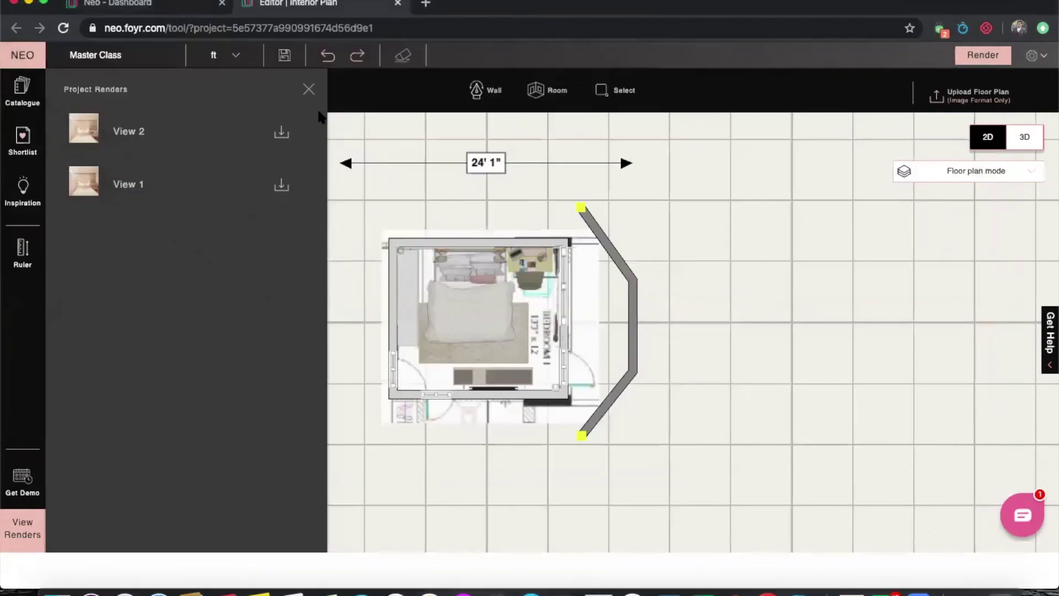
left_click(308, 89)
Step: Open the saved View 1 in the render setup and compare it with the downloaded render image
left_click(1026, 141)
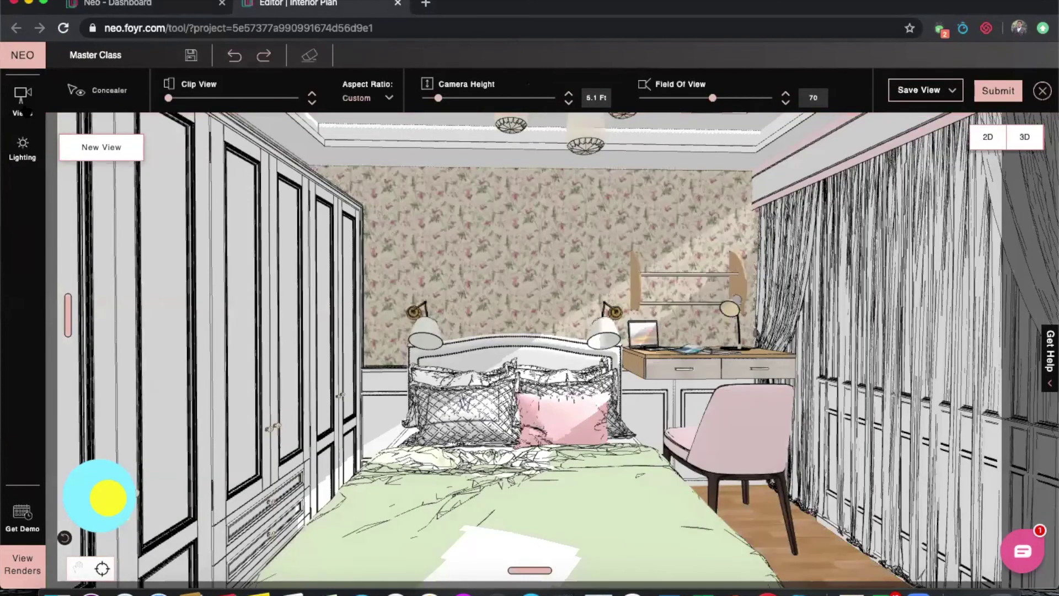
left_click(27, 109)
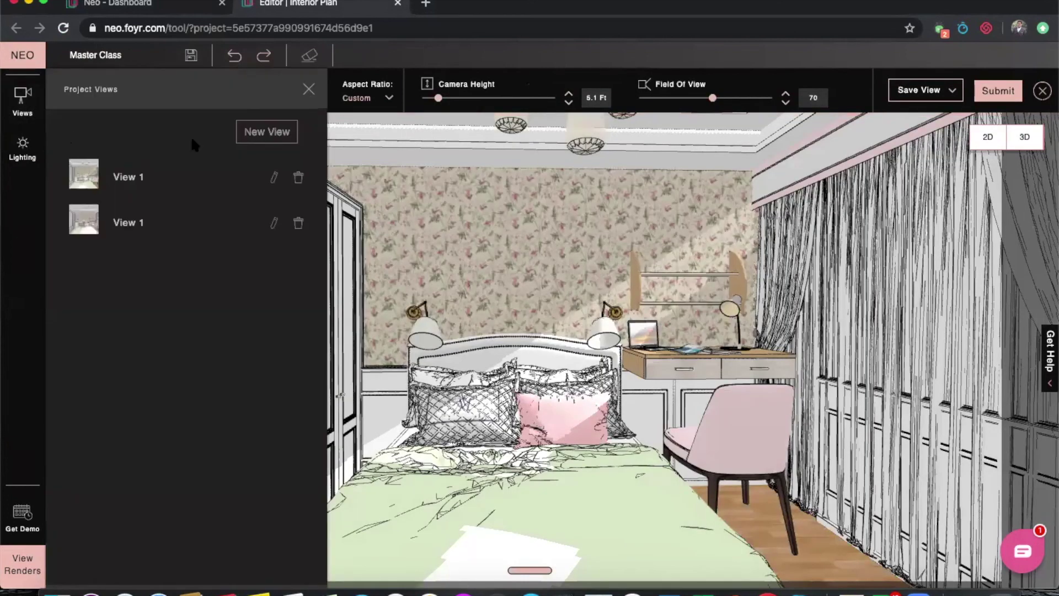
left_click(308, 90)
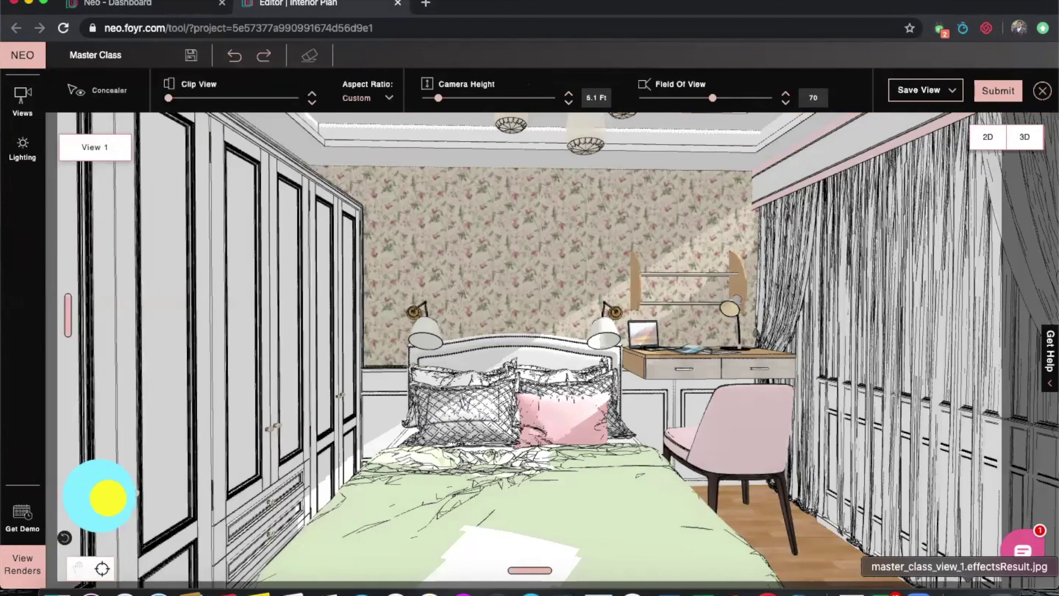
left_click(959, 591)
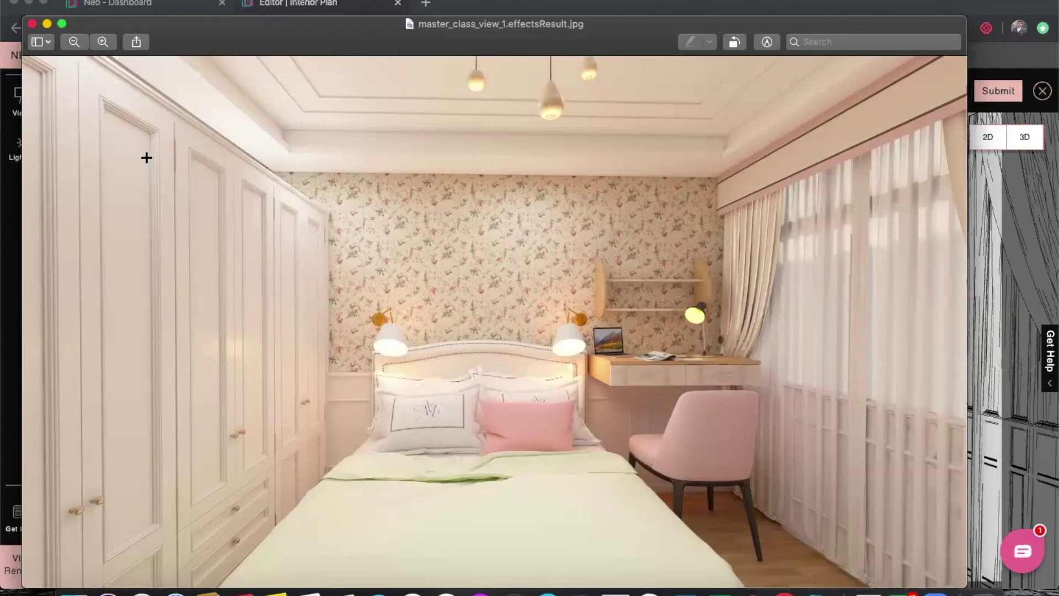
left_click(32, 23)
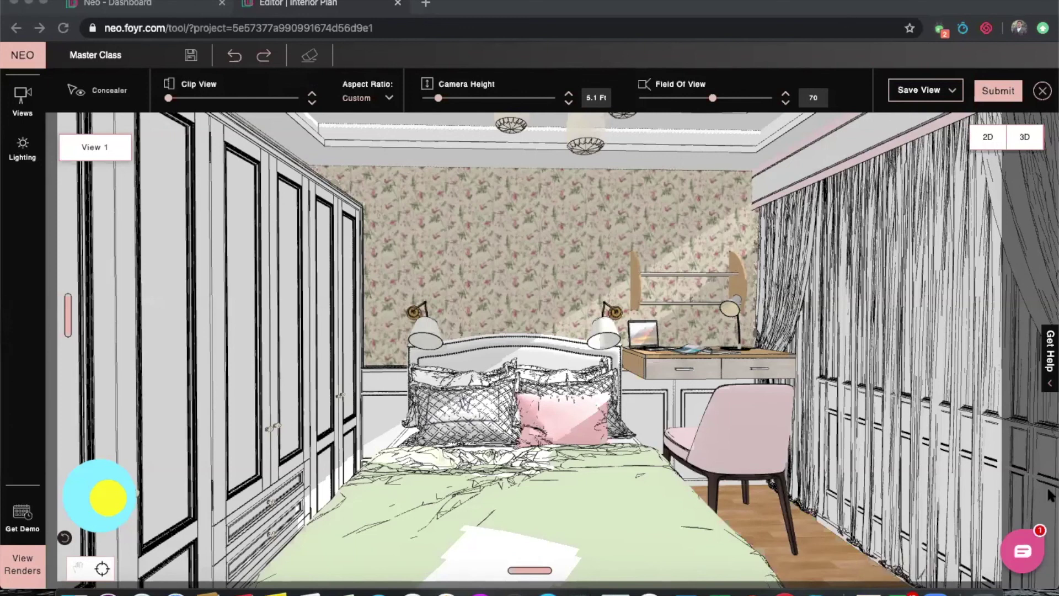
Step: Look over the help widget's FAQs and the Live Chat Support conversation
left_click(1033, 559)
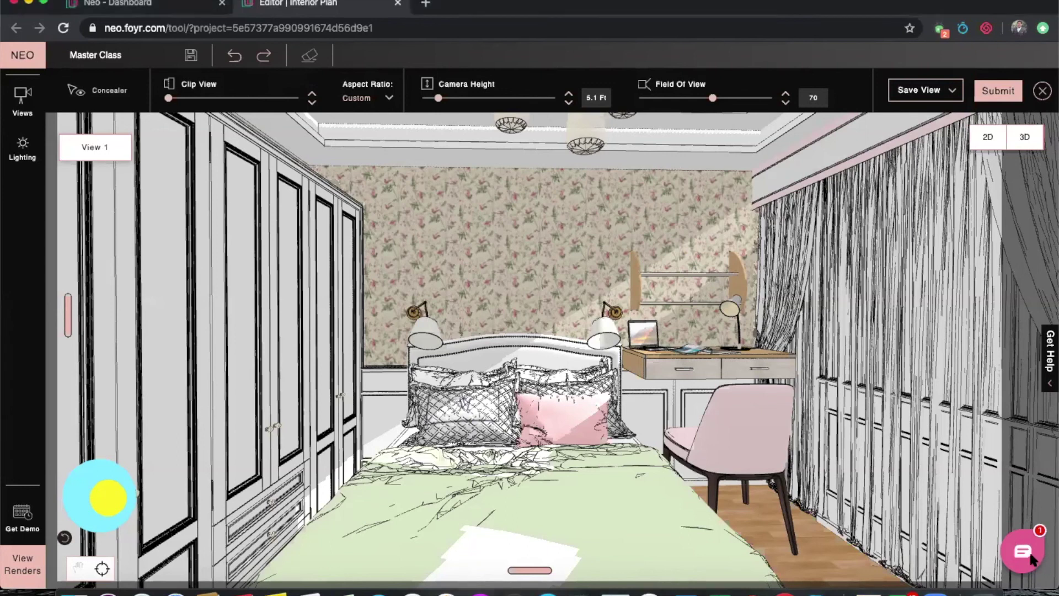
left_click(1031, 558)
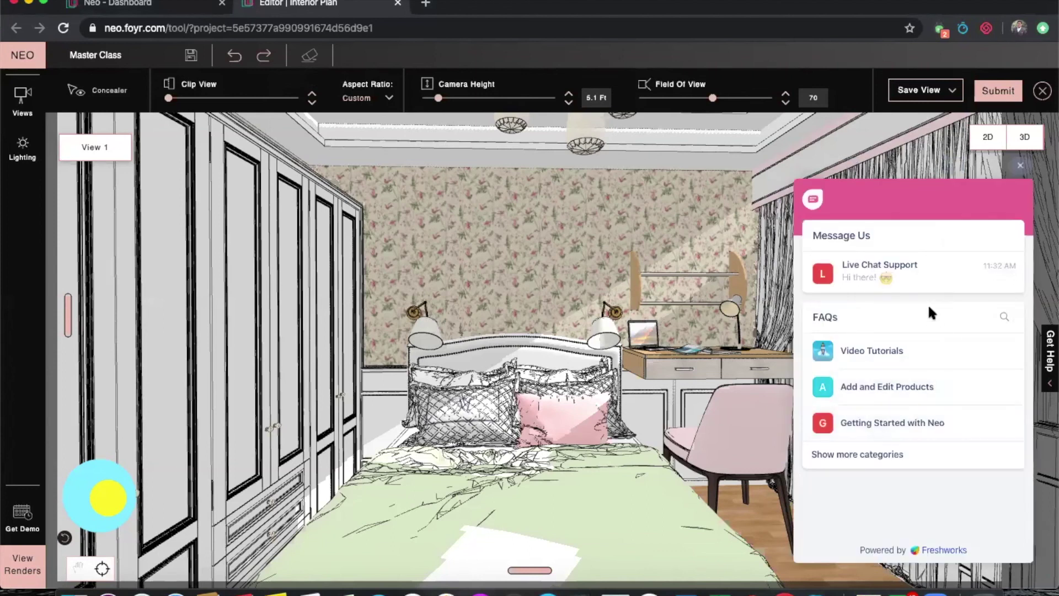
left_click(910, 268)
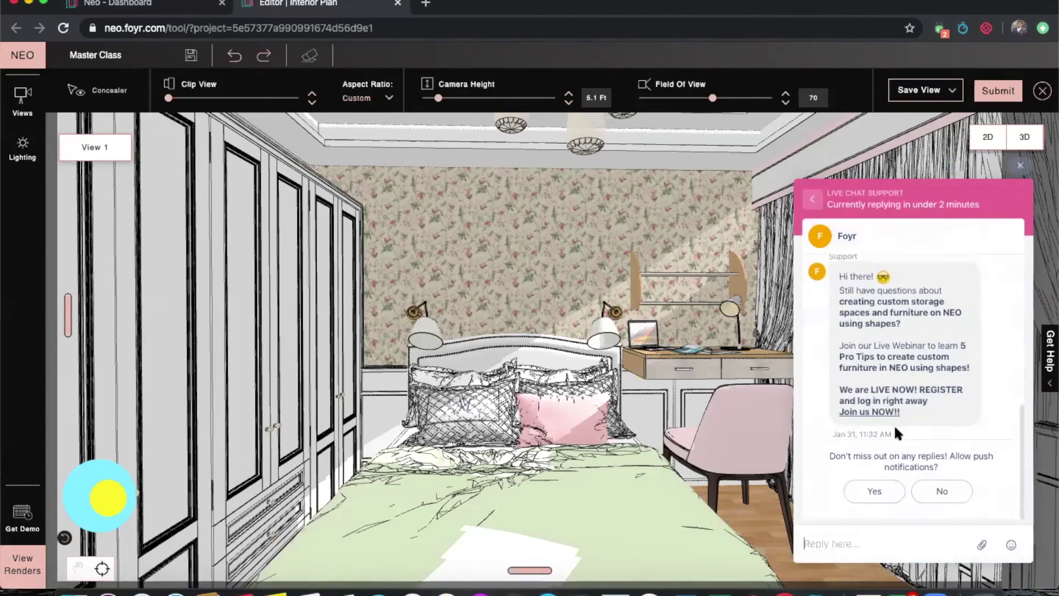
left_click(1019, 166)
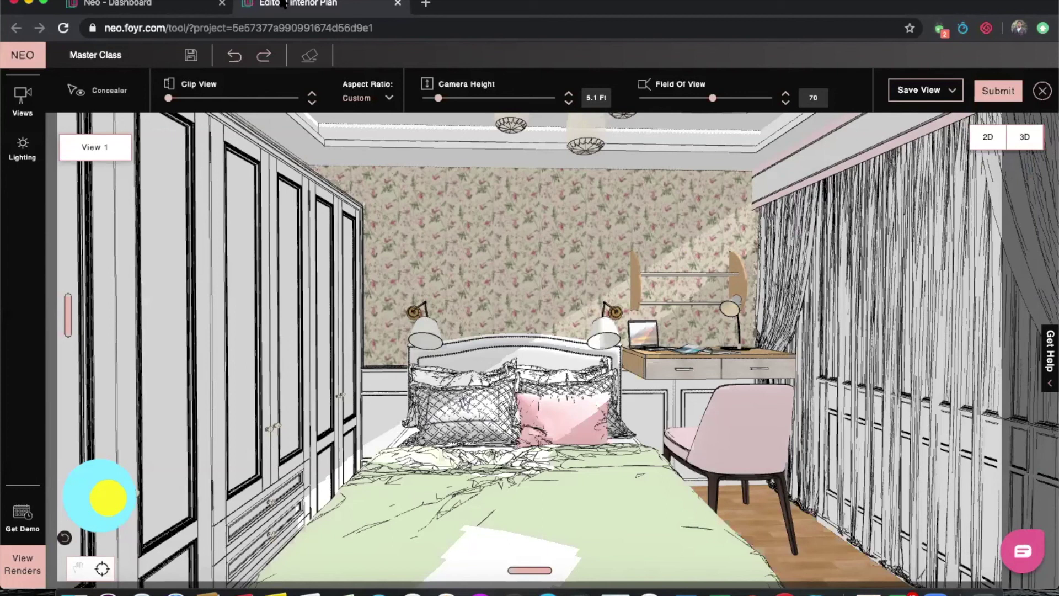
Step: Return to the 2D floor plan and delete the three connected angled walls beside the bedroom
left_click(993, 136)
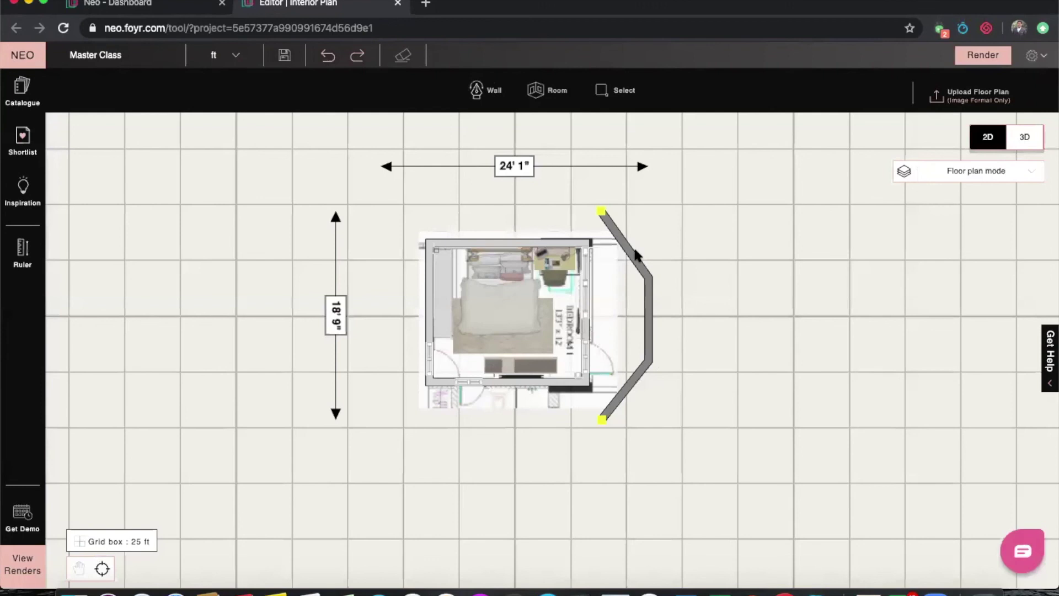
left_click(634, 253)
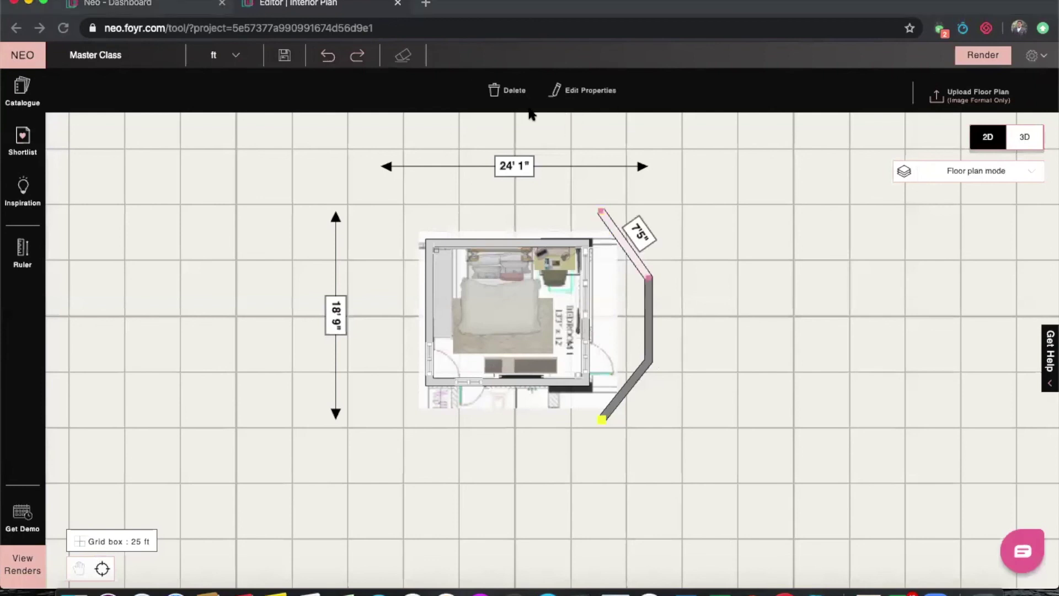
left_click(518, 102)
left_click(649, 317)
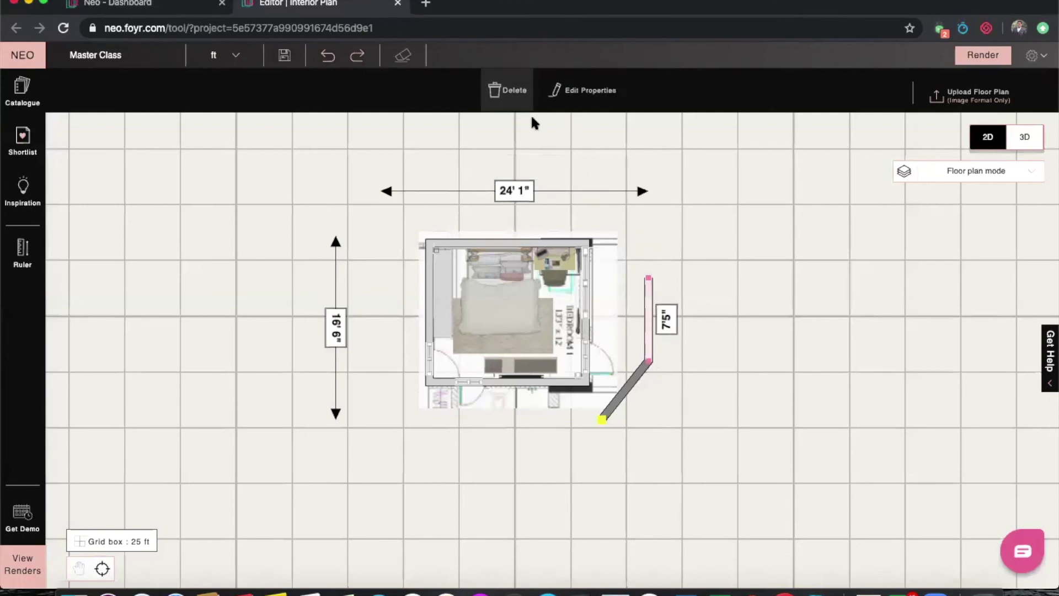
left_click(507, 90)
left_click(632, 384)
left_click(507, 90)
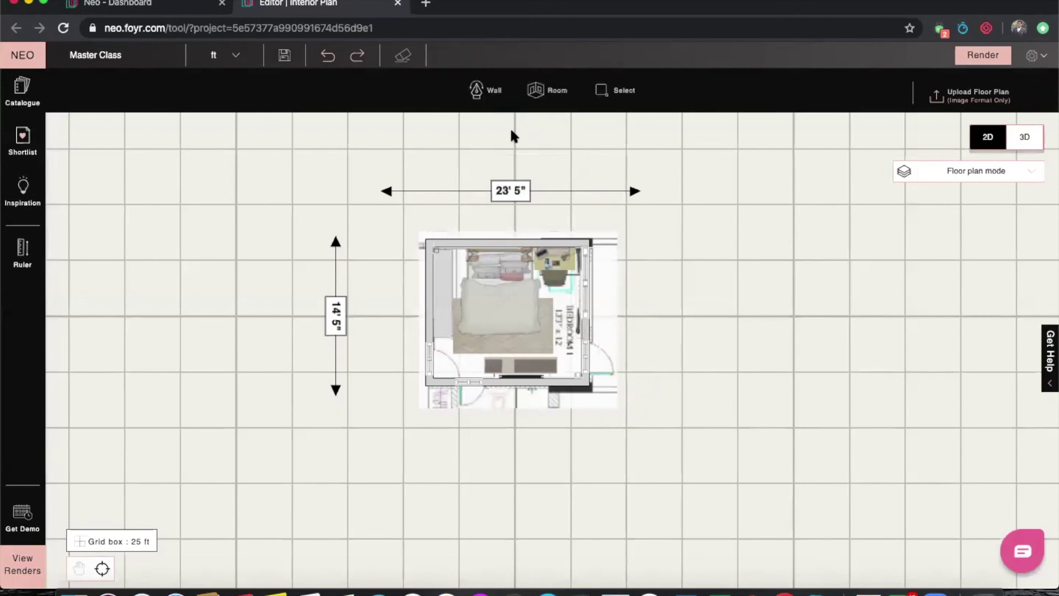
Step: Draw a chain of three connected angled walls outside the bedroom's curtained window side in the 2D plan
left_click(481, 90)
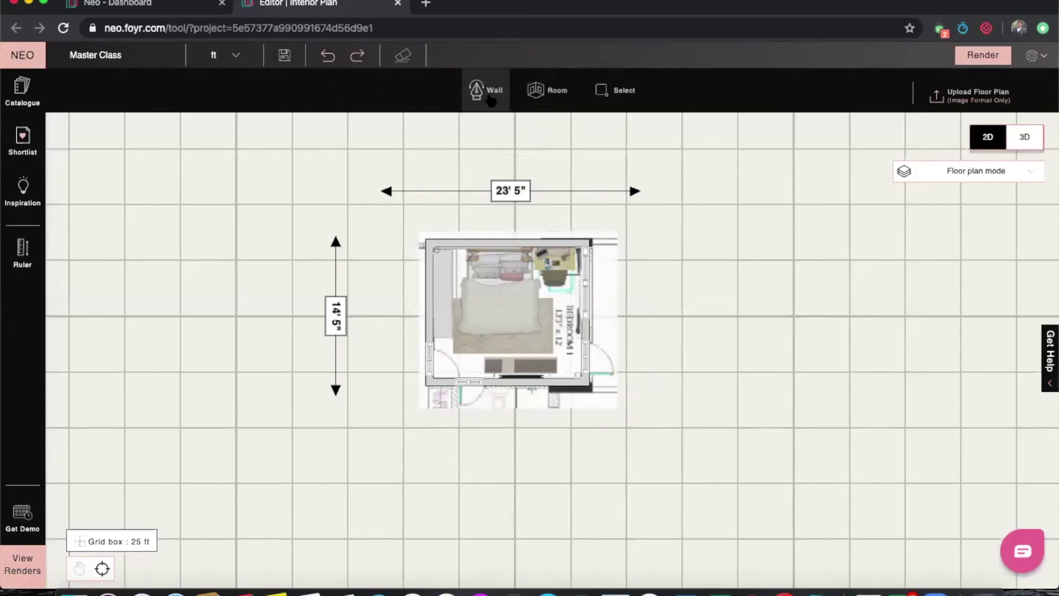
left_click(596, 204)
left_click(638, 252)
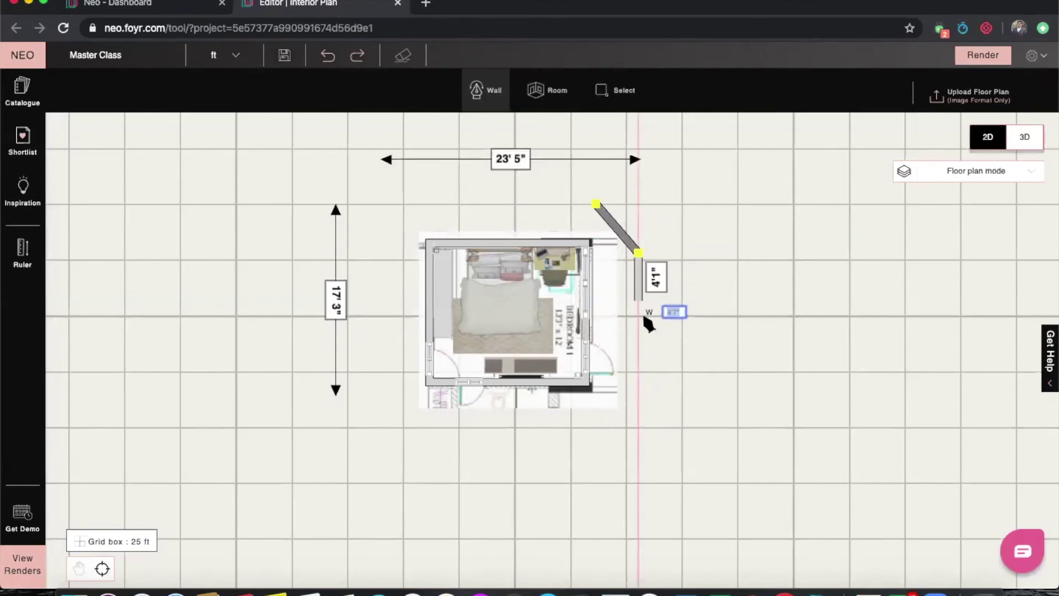
left_click(638, 324)
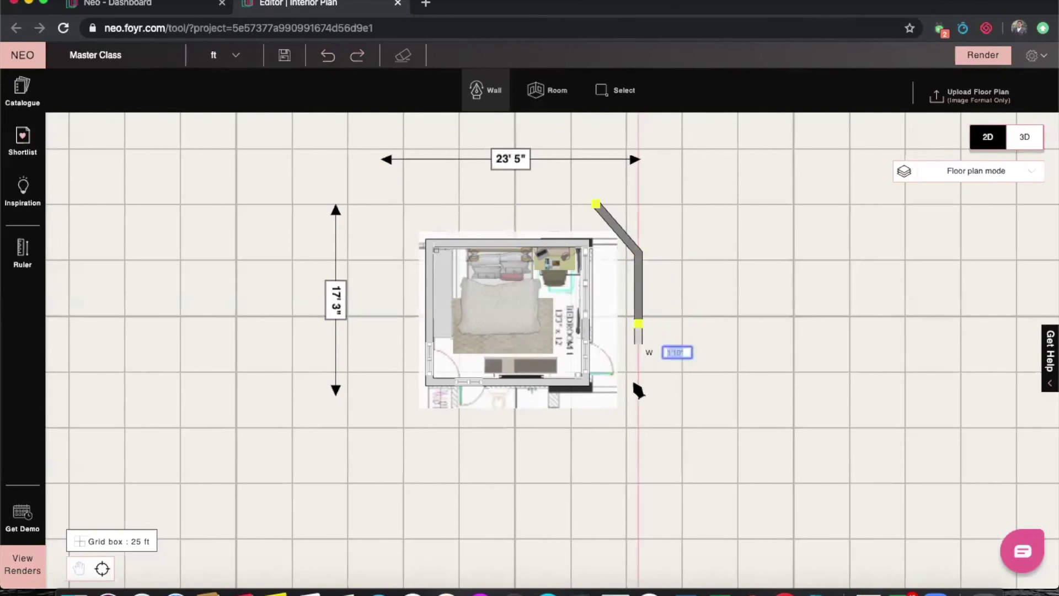
left_click(607, 417)
key("Escape")
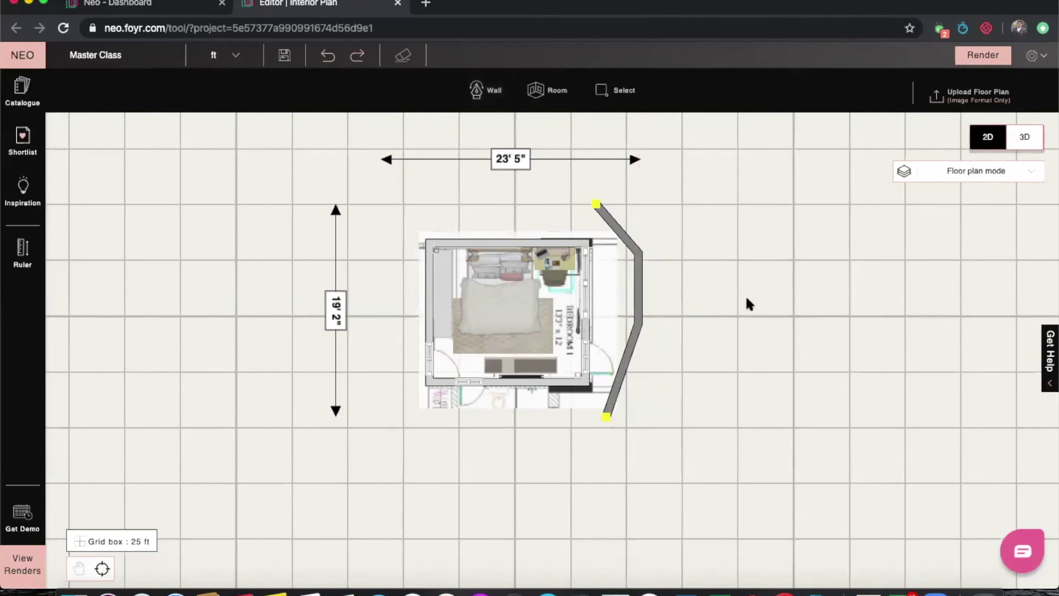
Step: Switch to the 3D view and search the textures for "White Light Emitting"
left_click(1022, 137)
scroll(745, 241, "down", 8)
scroll(578, 463, "down", 8)
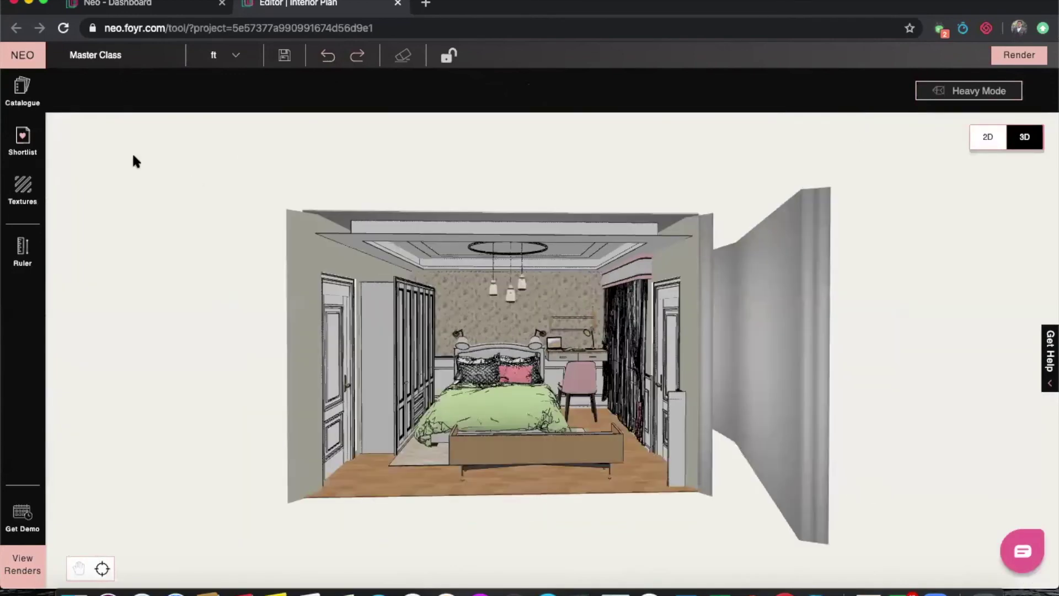
right_click_drag(132, 155, 33, 232)
left_click_drag(29, 182, 107, 141)
left_click(22, 187)
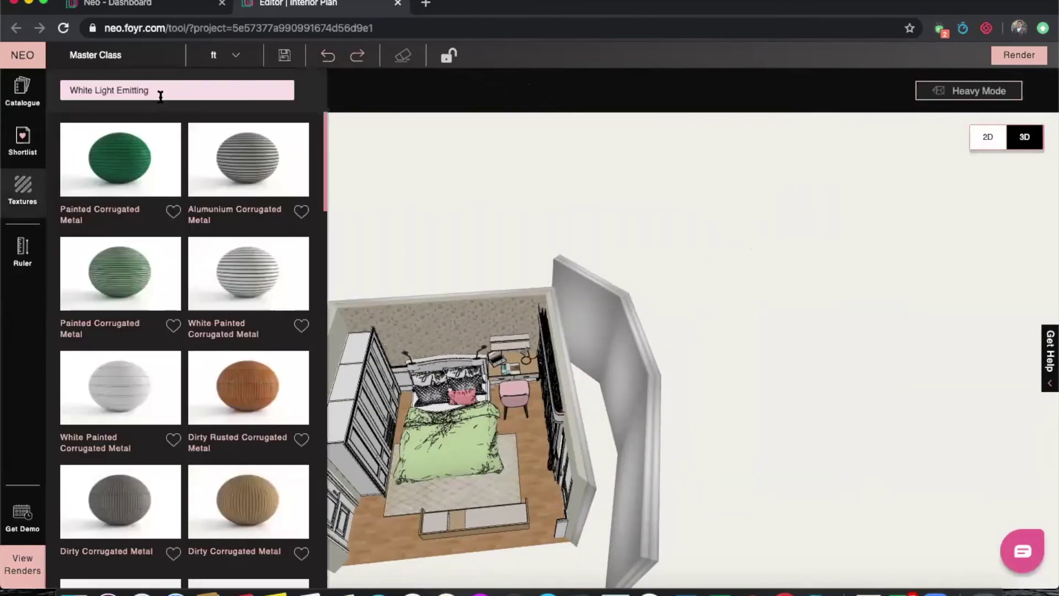
key("BackSpace")
key("BackSpace")
key("BackSpace")
key("BackSpace")
key("BackSpace")
key("BackSpace")
key("BackSpace")
key("BackSpace")
key("BackSpace")
key("BackSpace")
key("BackSpace")
key("BackSpace")
key("BackSpace")
key("BackSpace")
key("BackSpace")
key("BackSpace")
key("BackSpace")
key("BackSpace")
key("BackSpace")
key("BackSpace")
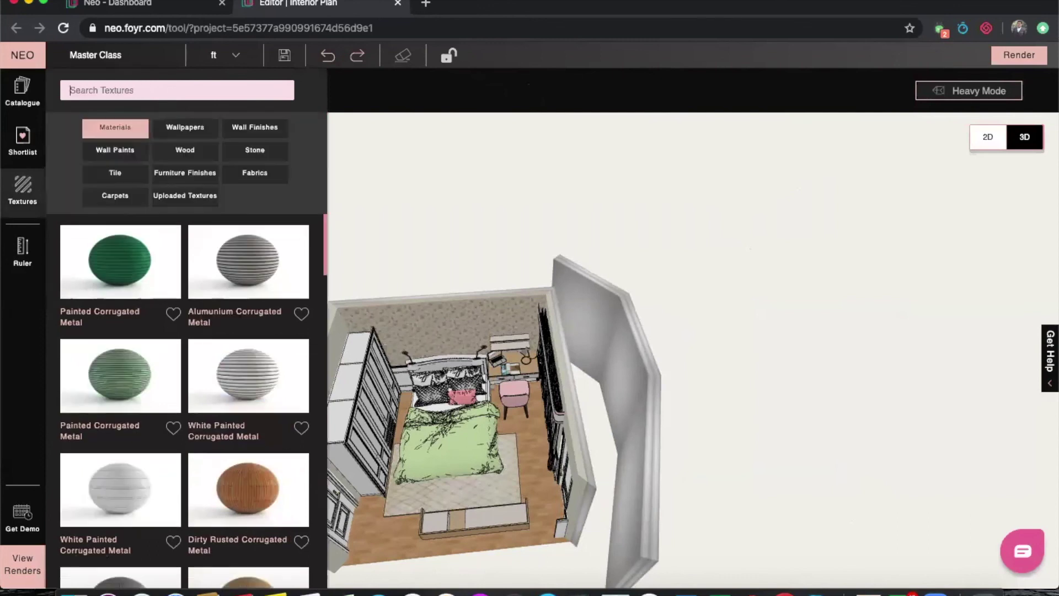
type("White ")
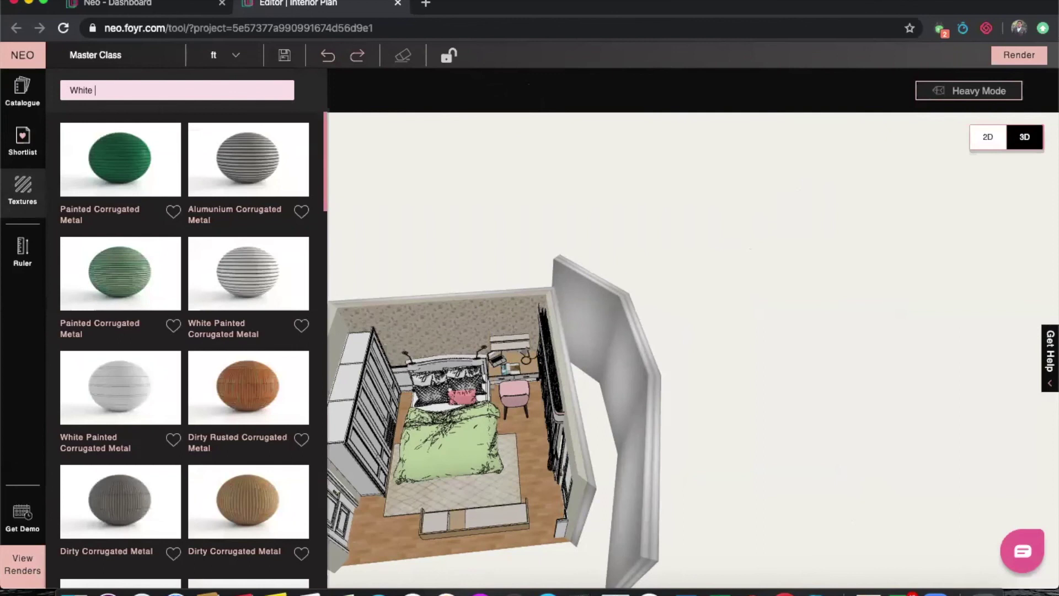
type("Light Emitting")
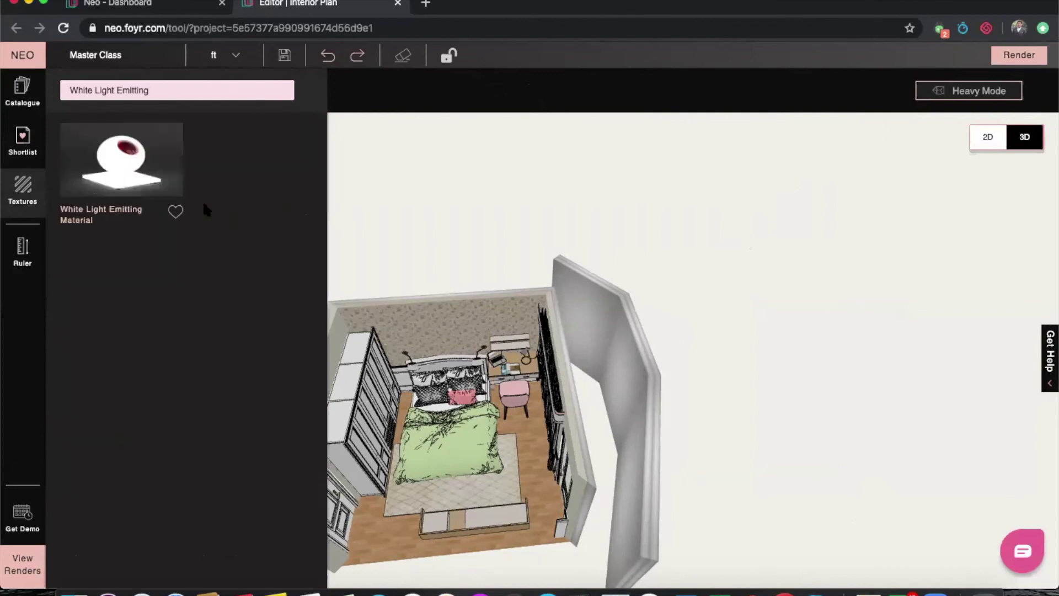
Step: Apply the White Light Emitting Material to the bedroom-facing sides of the three angled walls
left_click_drag(121, 177, 642, 310)
left_click_drag(132, 174, 601, 313)
left_click_drag(496, 316, 499, 292)
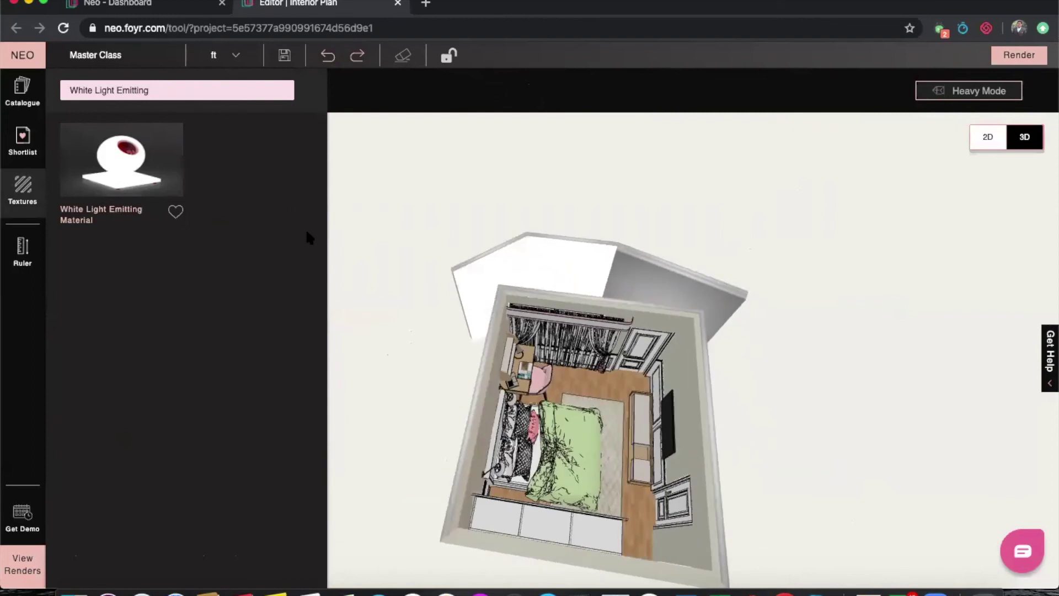
left_click_drag(141, 174, 656, 281)
left_click_drag(756, 326, 495, 271)
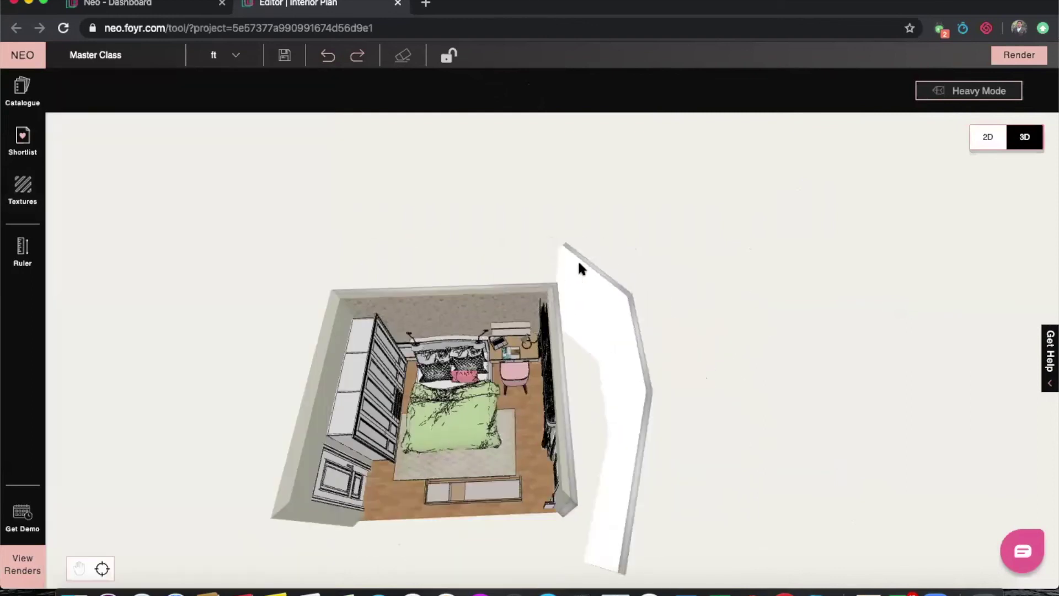
Step: Open the render setup and load the saved View 1 facing the bed, desk and curtains
left_click(1019, 54)
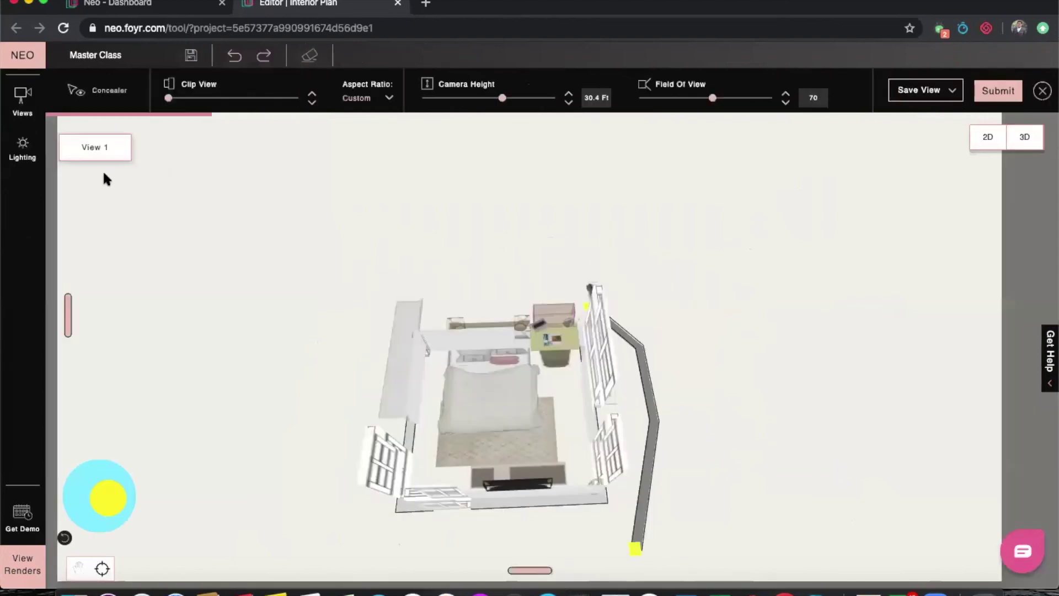
left_click(23, 99)
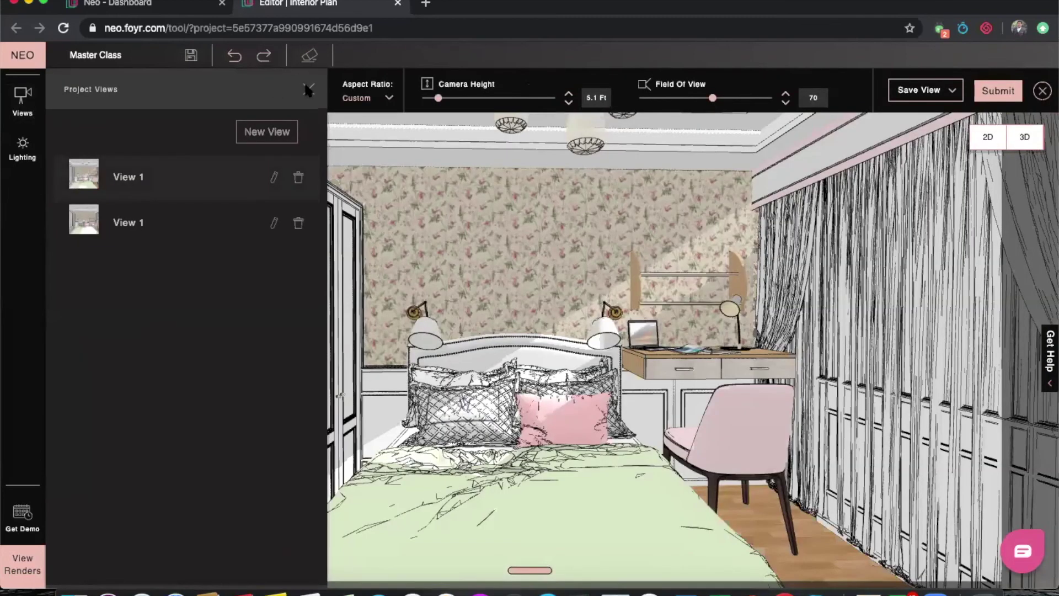
left_click(309, 89)
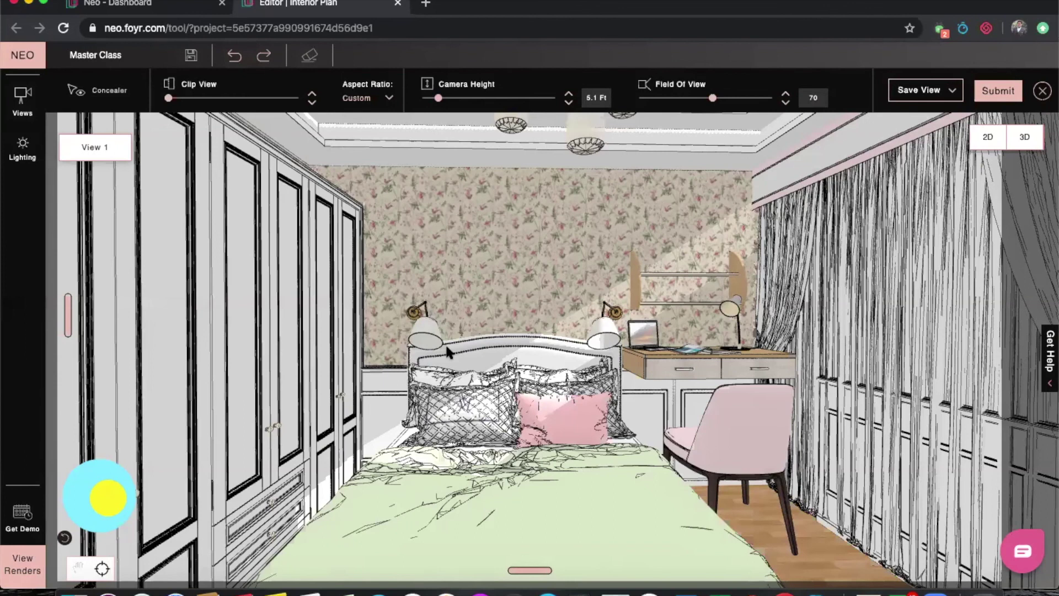
scroll(448, 352, "up", 5)
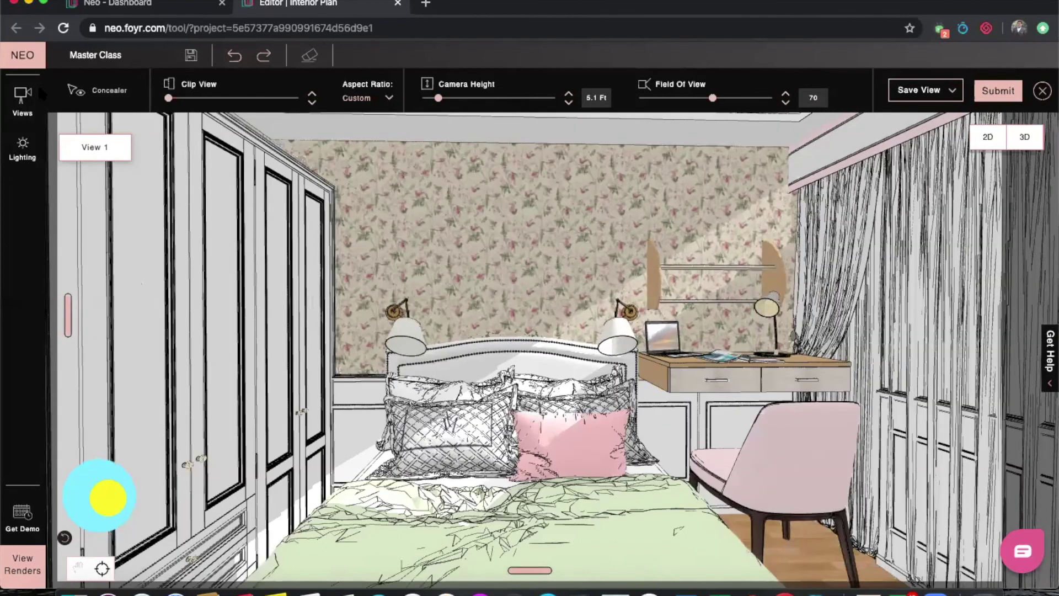
left_click(23, 100)
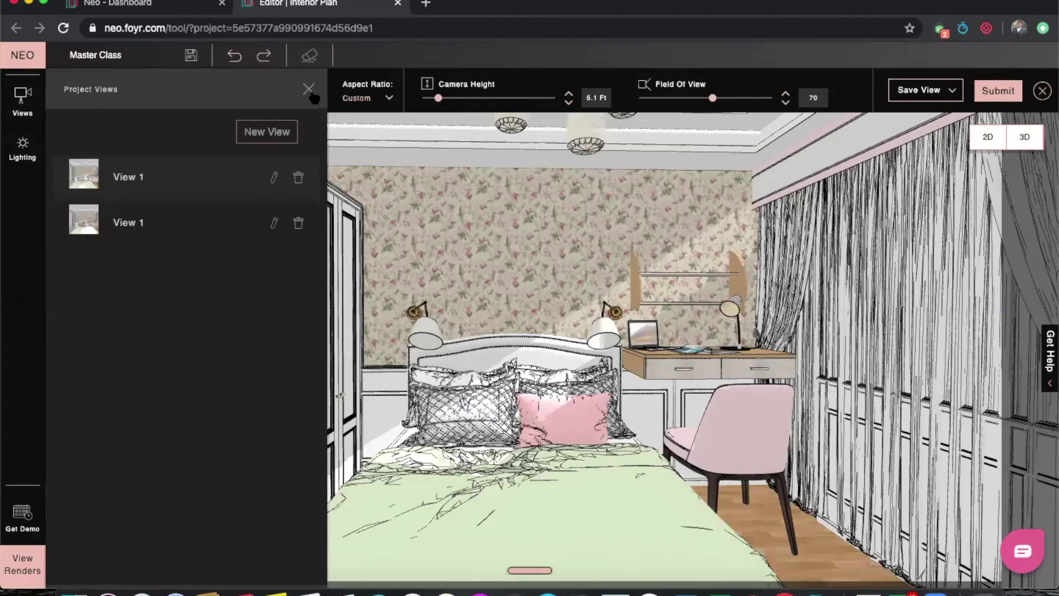
left_click(309, 90)
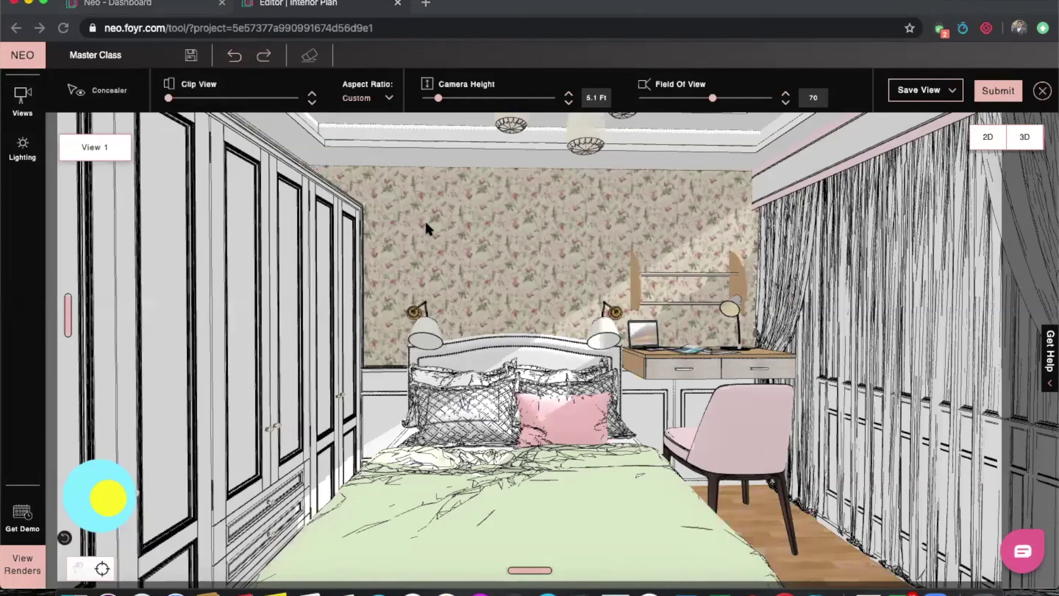